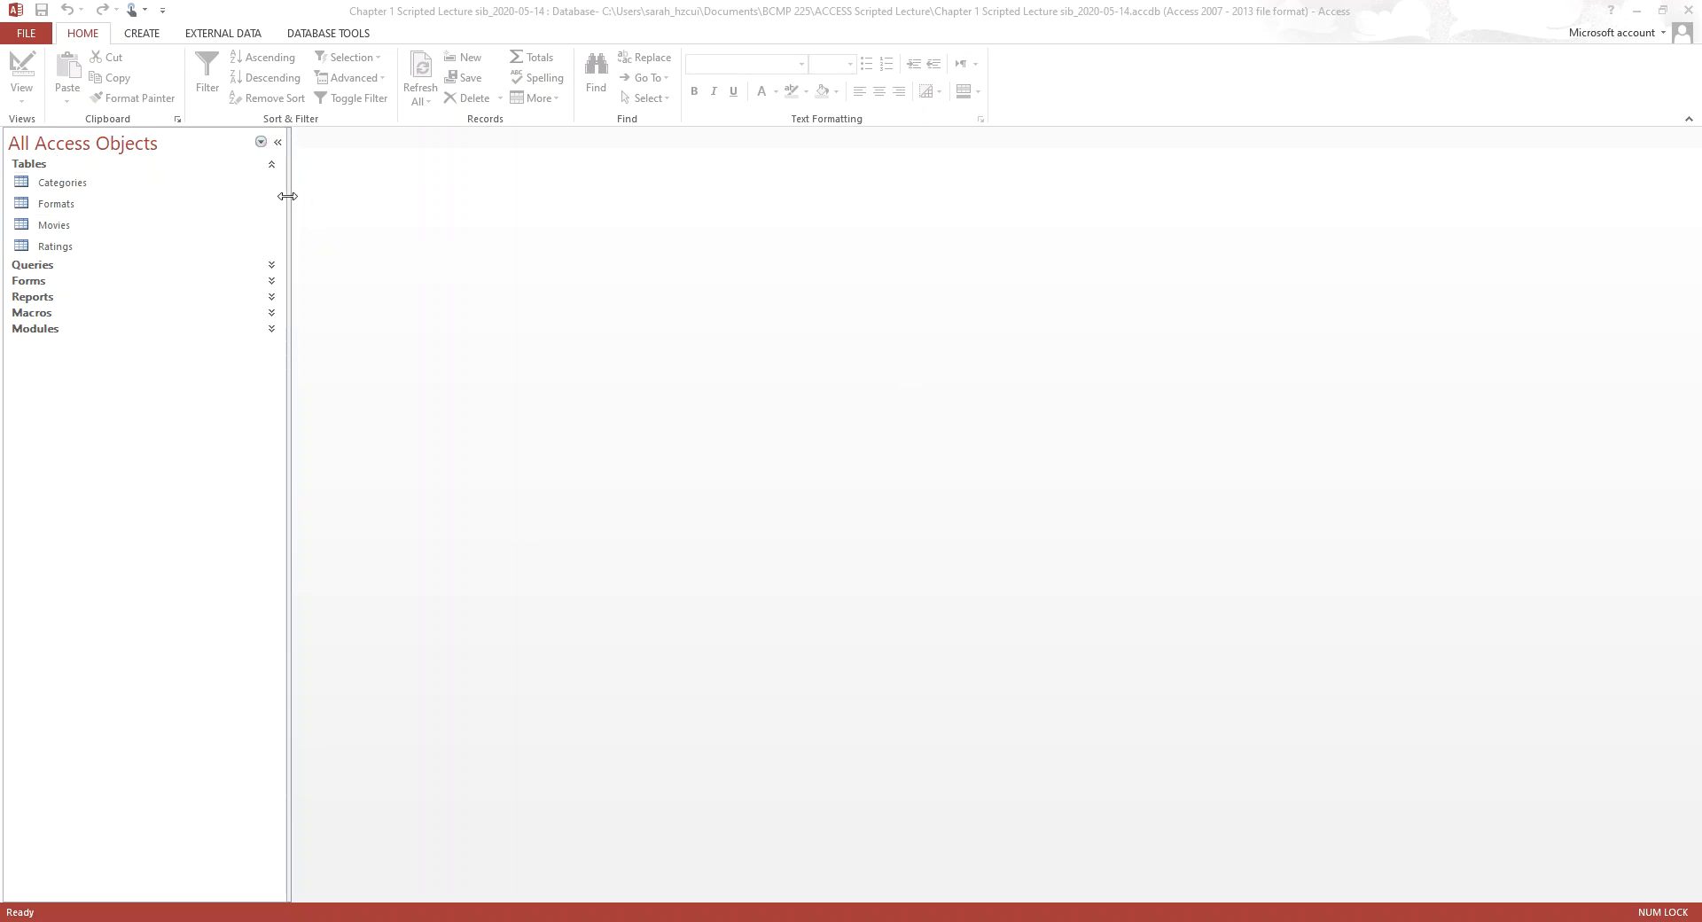
Tour the Create, External Data and Database Tools ribbon tabs, then return to Home
{"action": "left_click", "coordinate": [88, 39]}
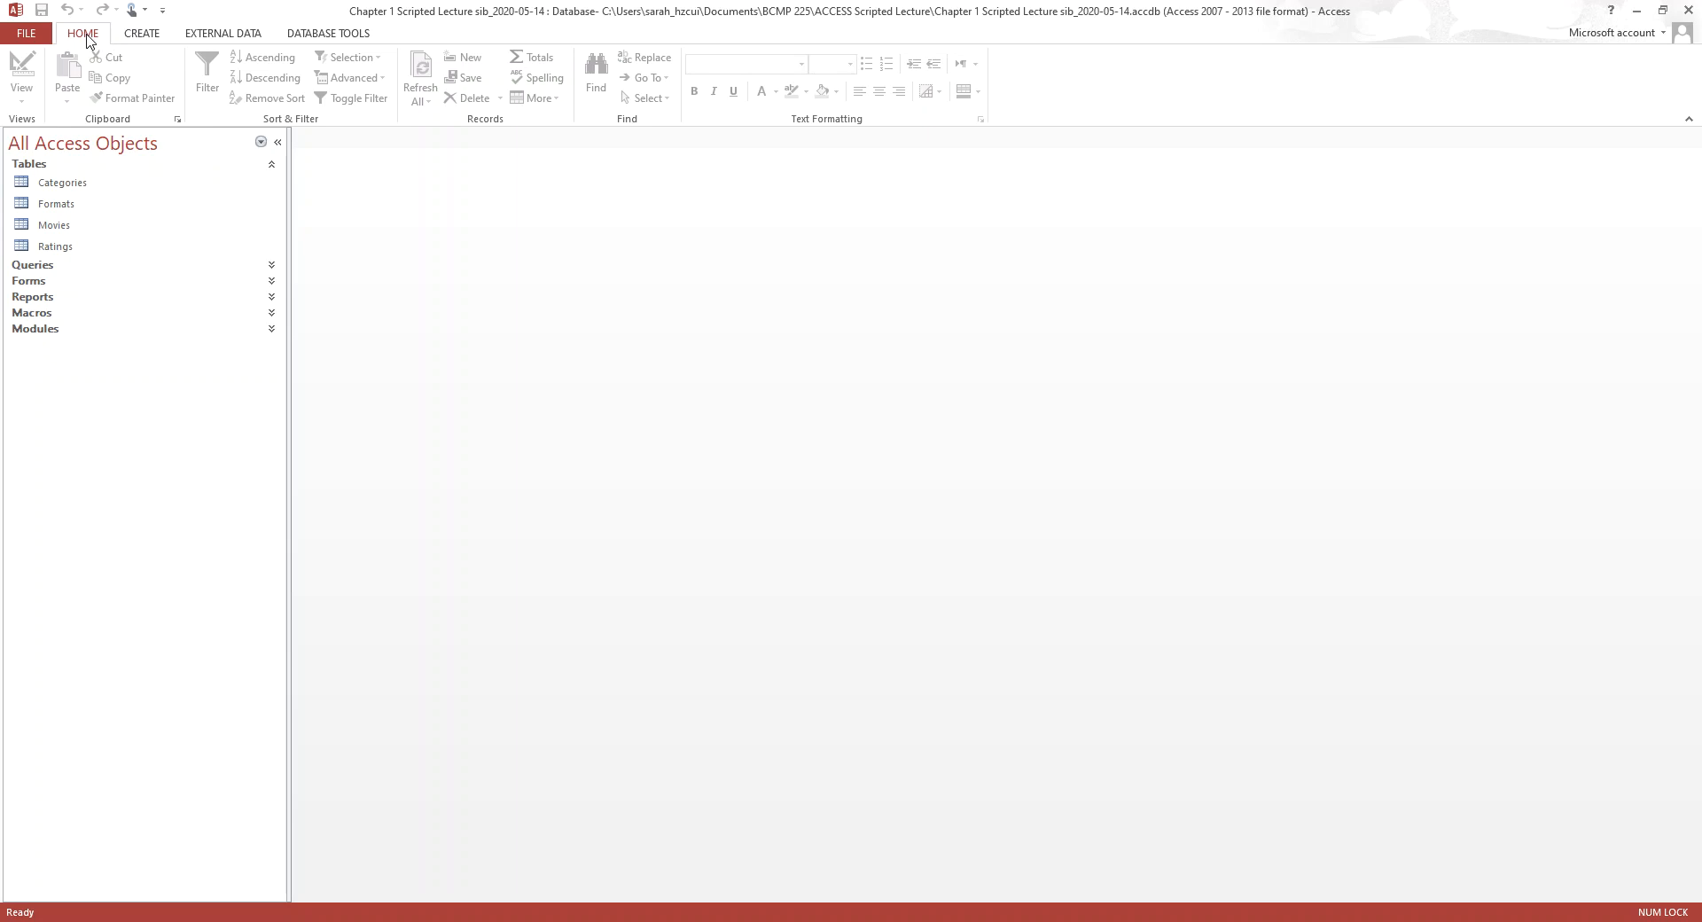
{"action": "left_click", "coordinate": [144, 36]}
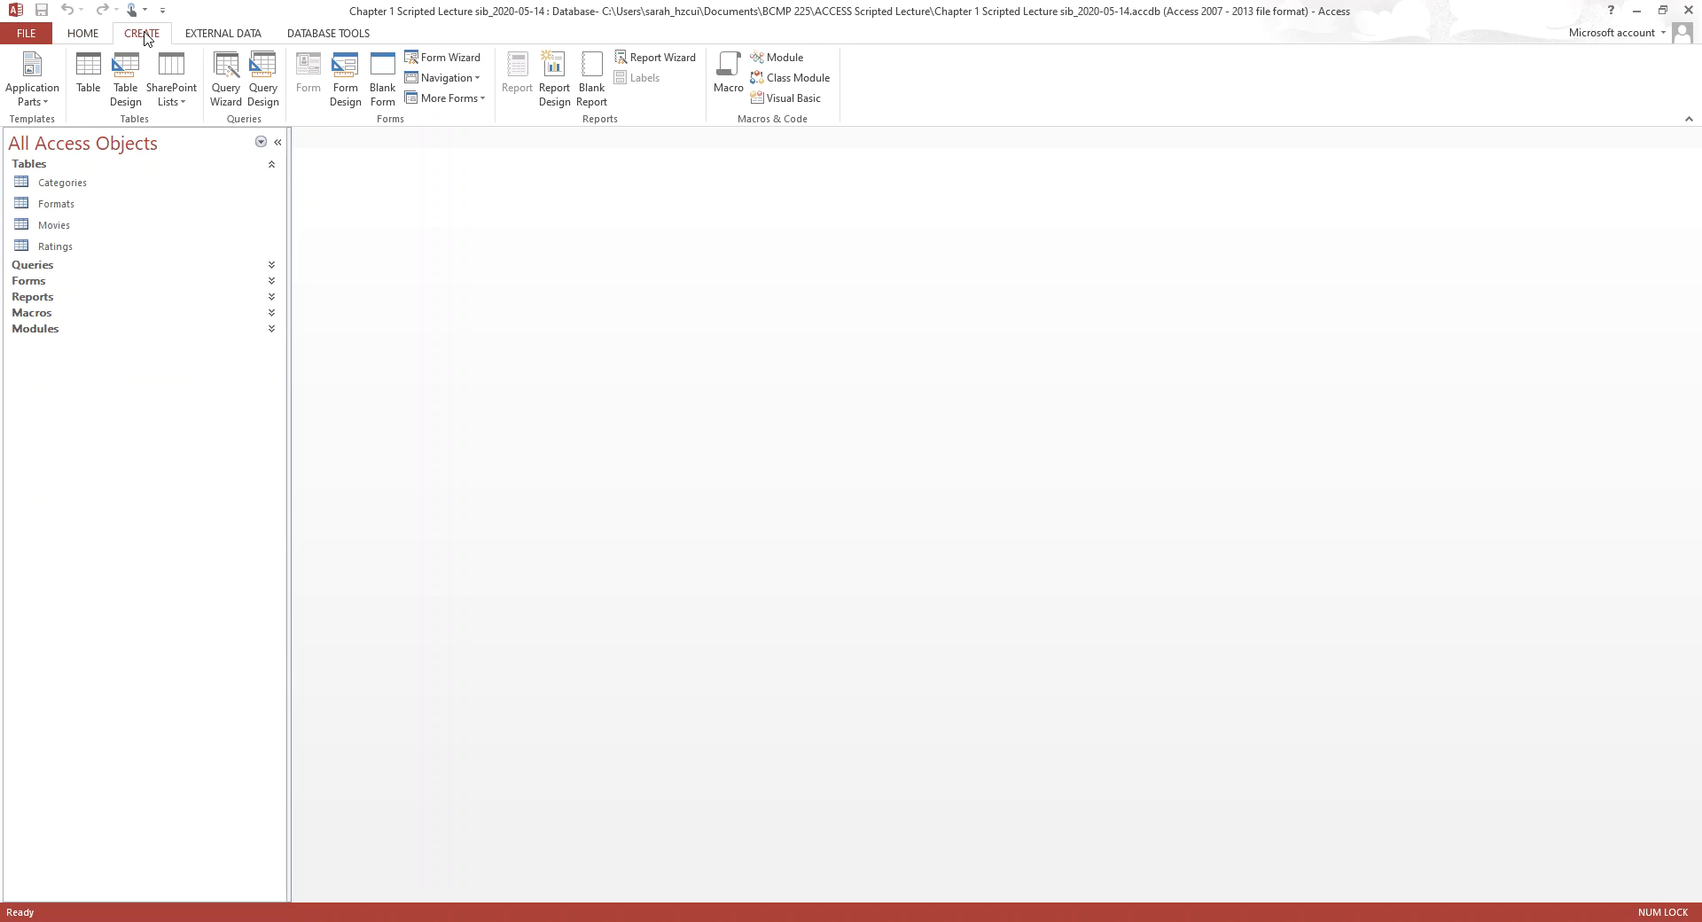
{"action": "left_click", "coordinate": [229, 37]}
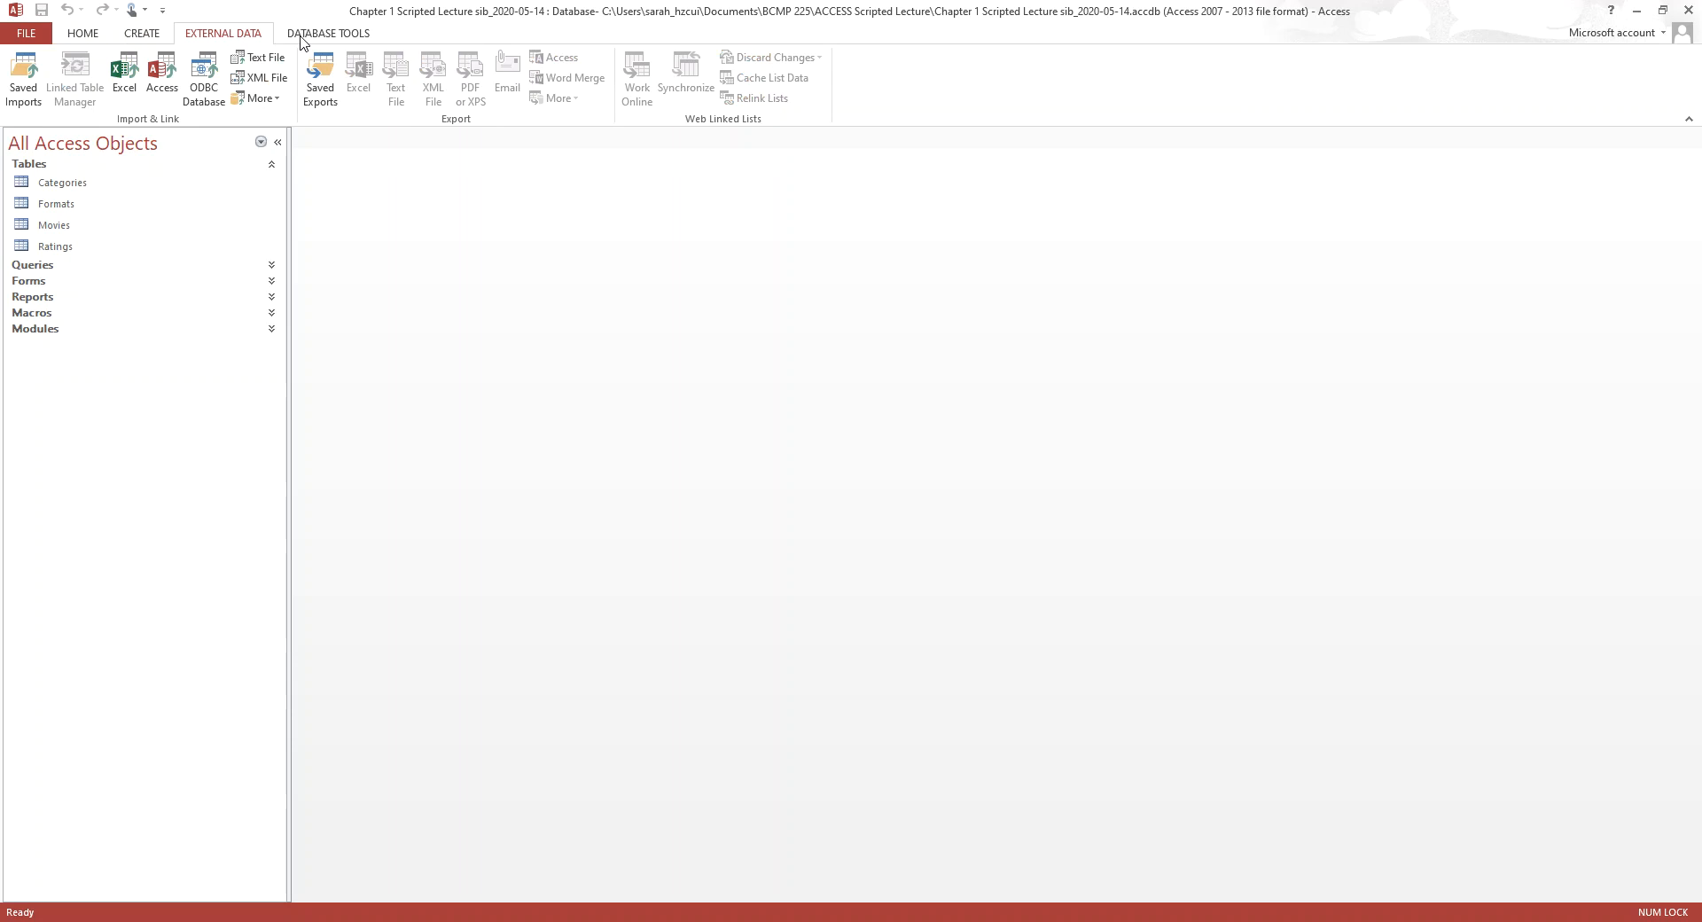
{"action": "left_click", "coordinate": [328, 36]}
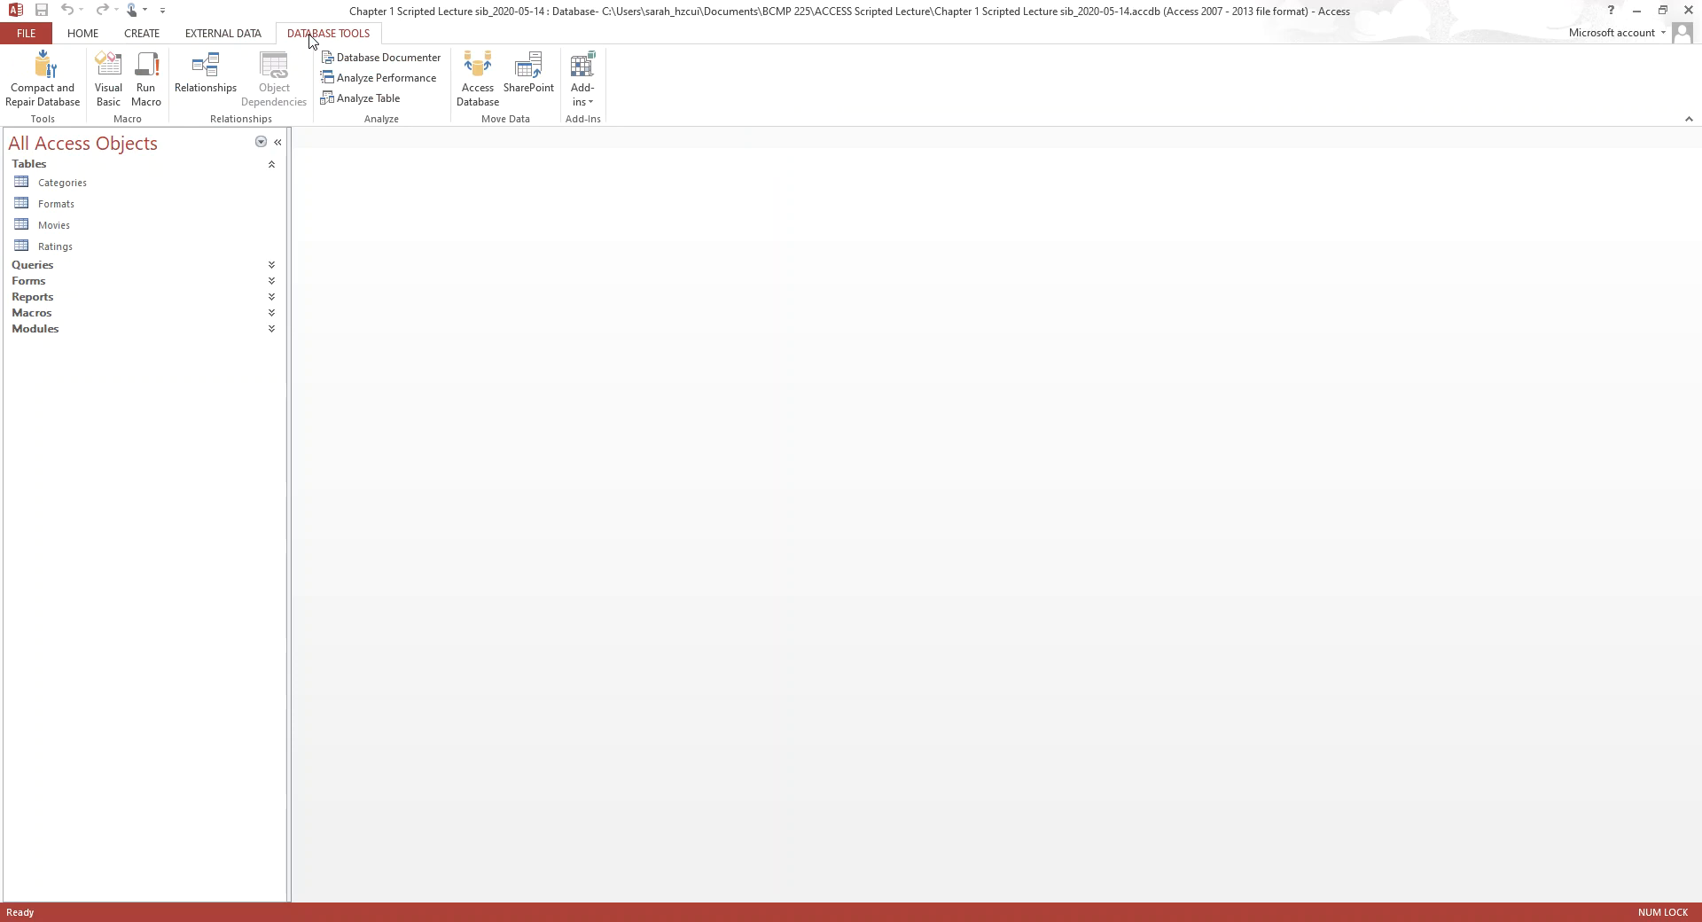
{"action": "left_click", "coordinate": [83, 33]}
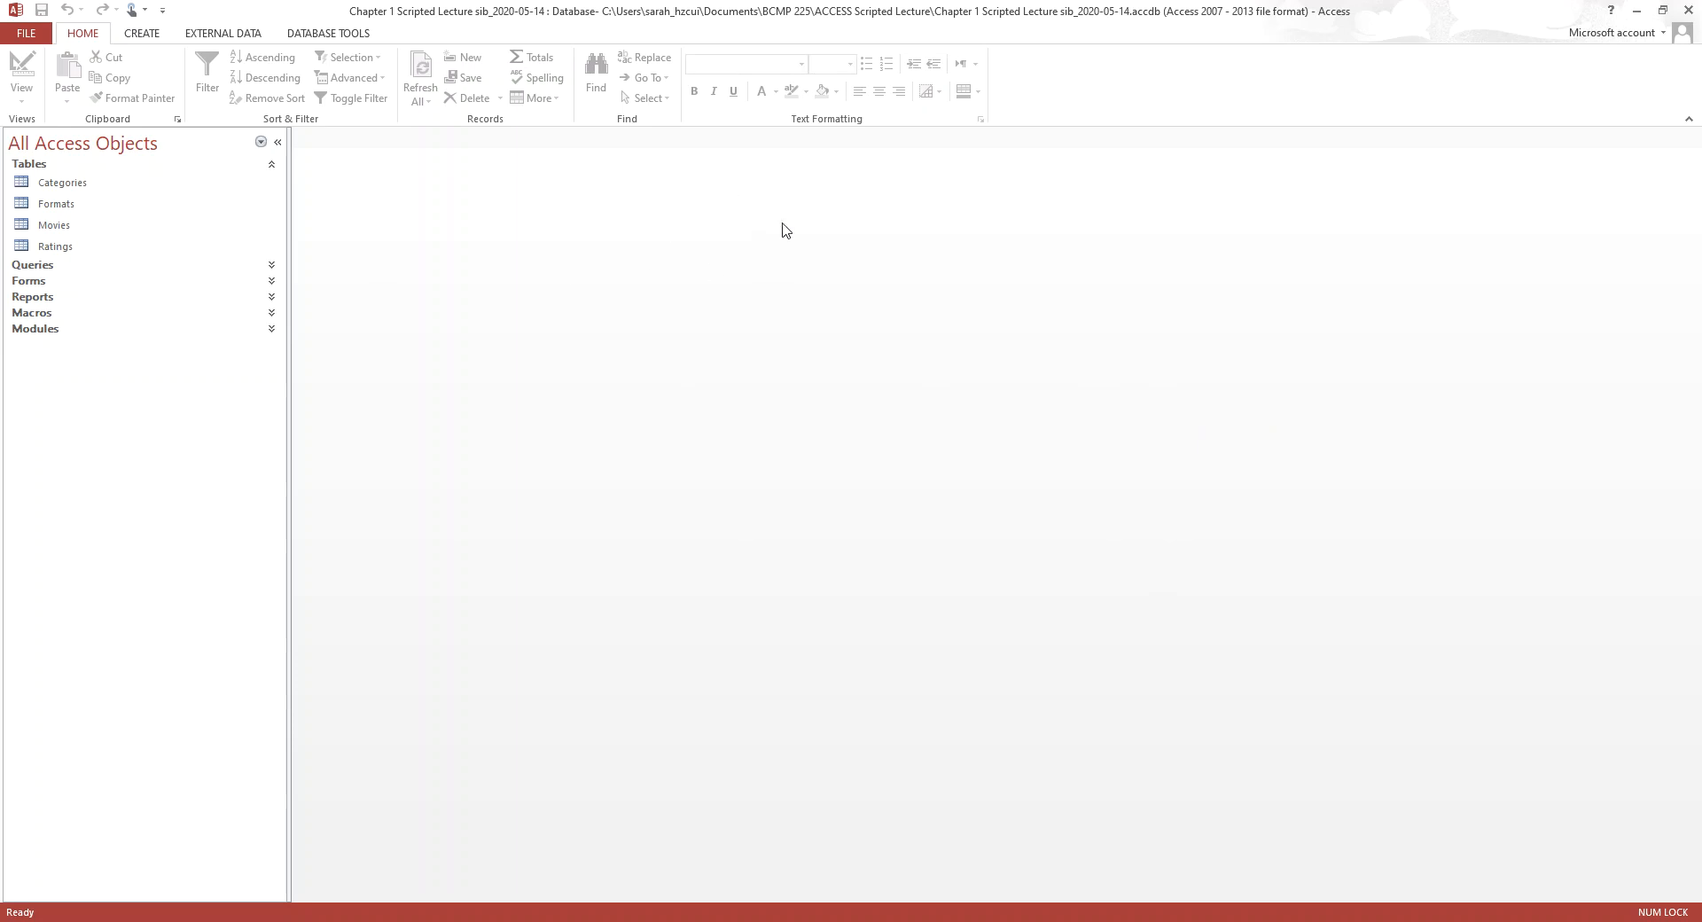
Revisit Create, External Data and Database Tools, reading the Access Database and Relationships tooltips
{"action": "left_click", "coordinate": [145, 37]}
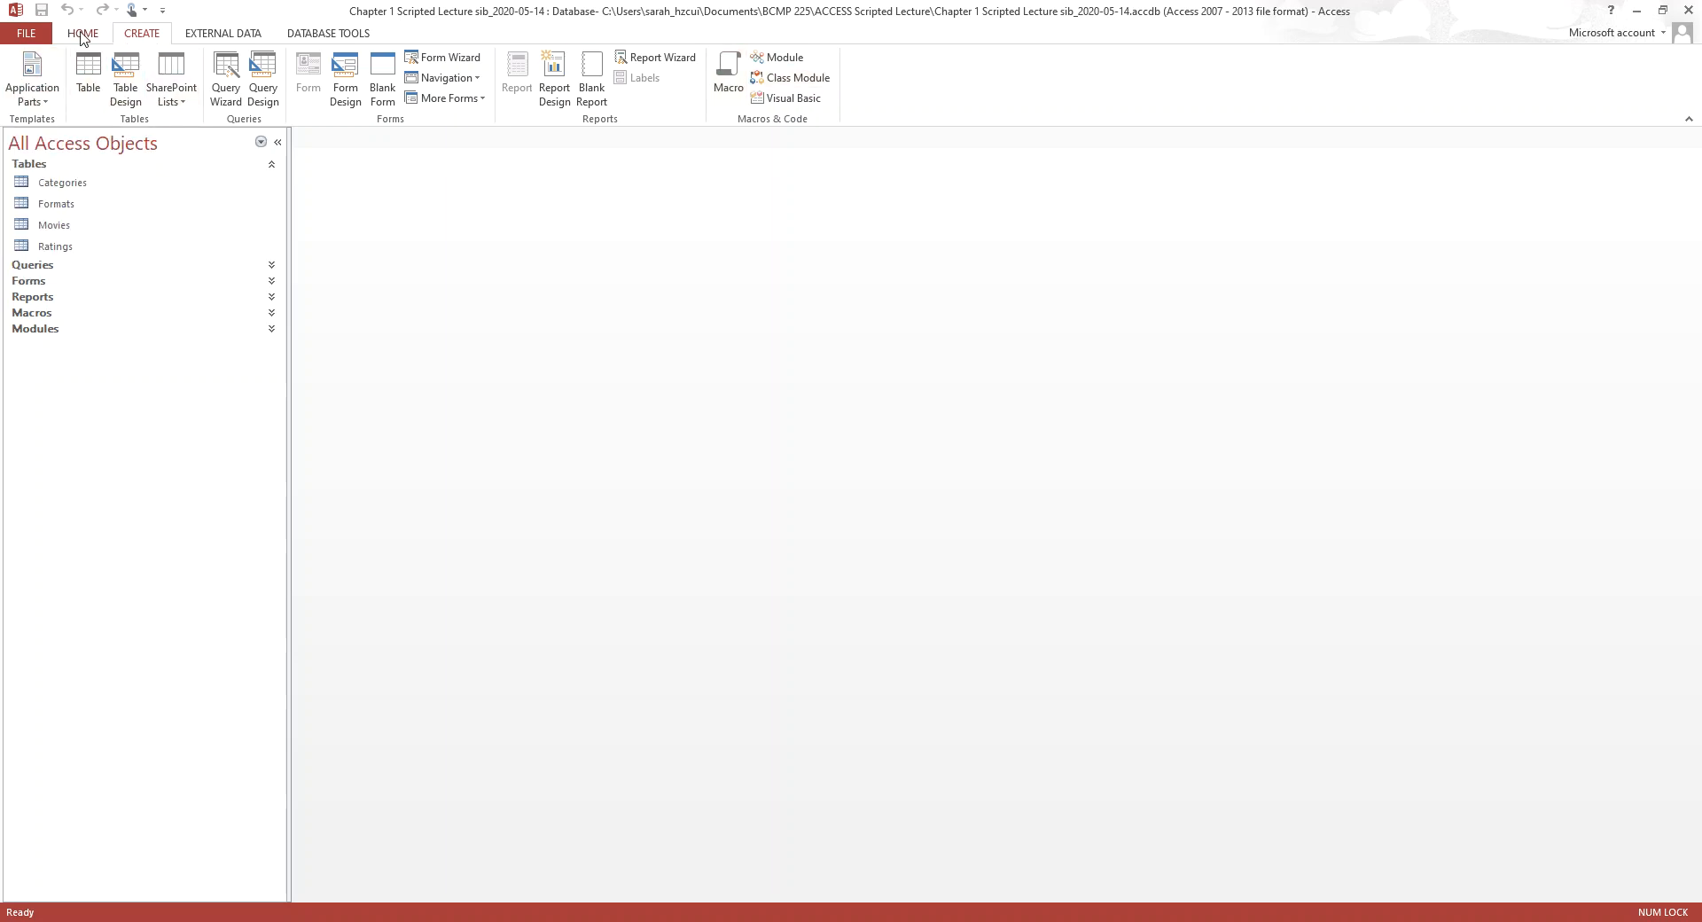
{"action": "left_click", "coordinate": [208, 34]}
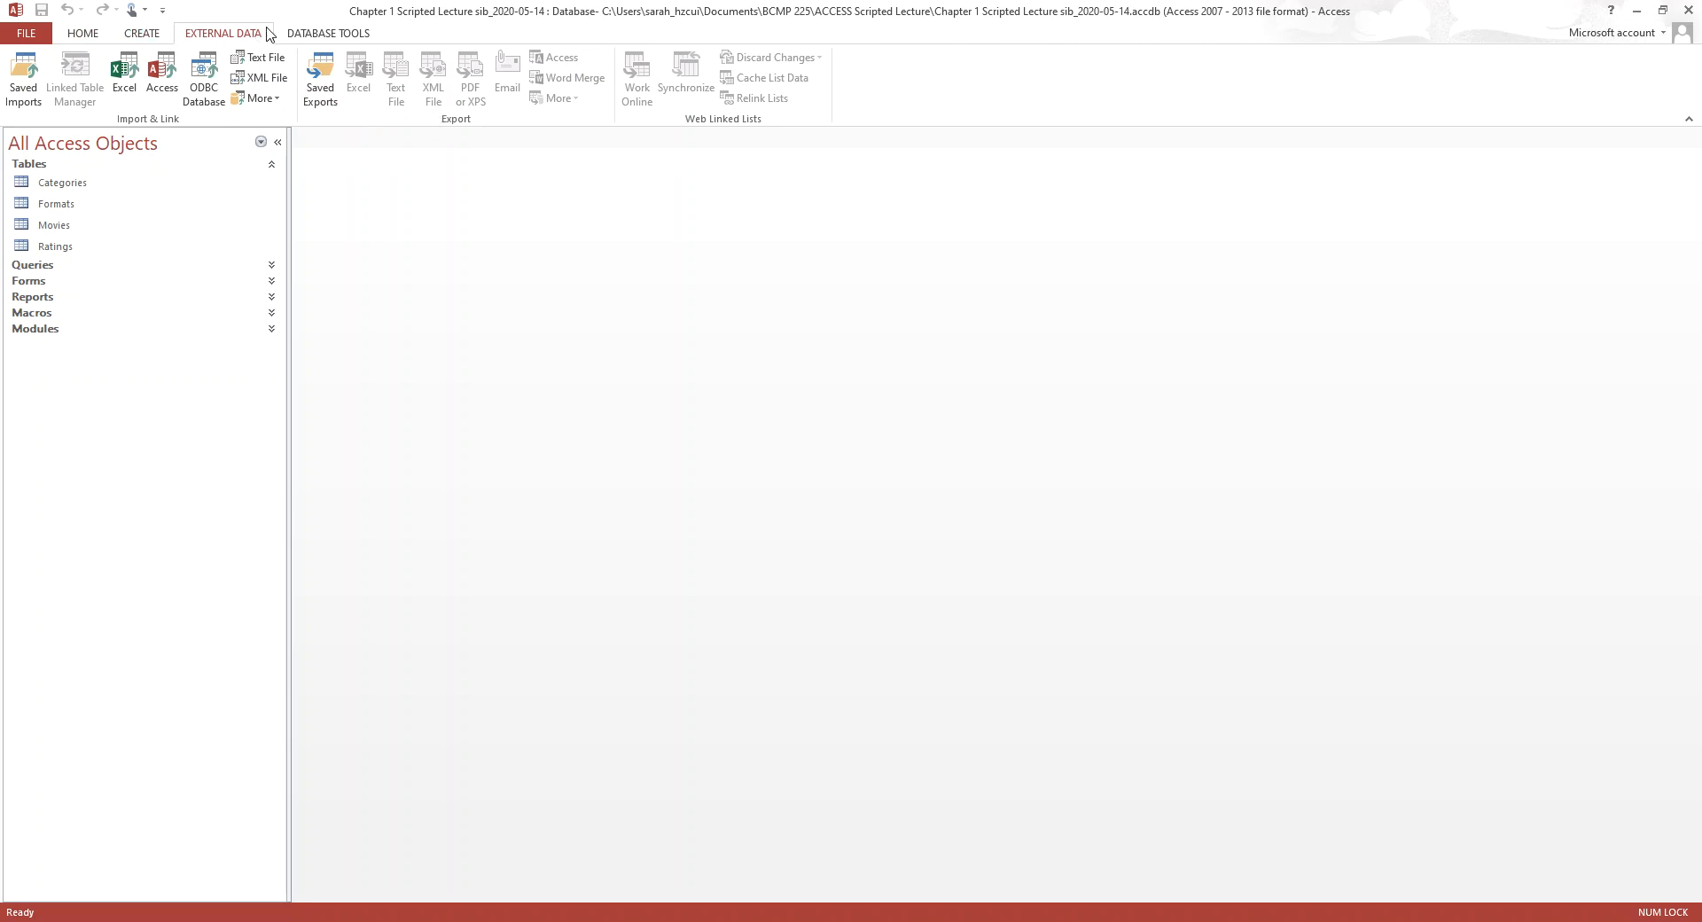
{"action": "left_click", "coordinate": [321, 38]}
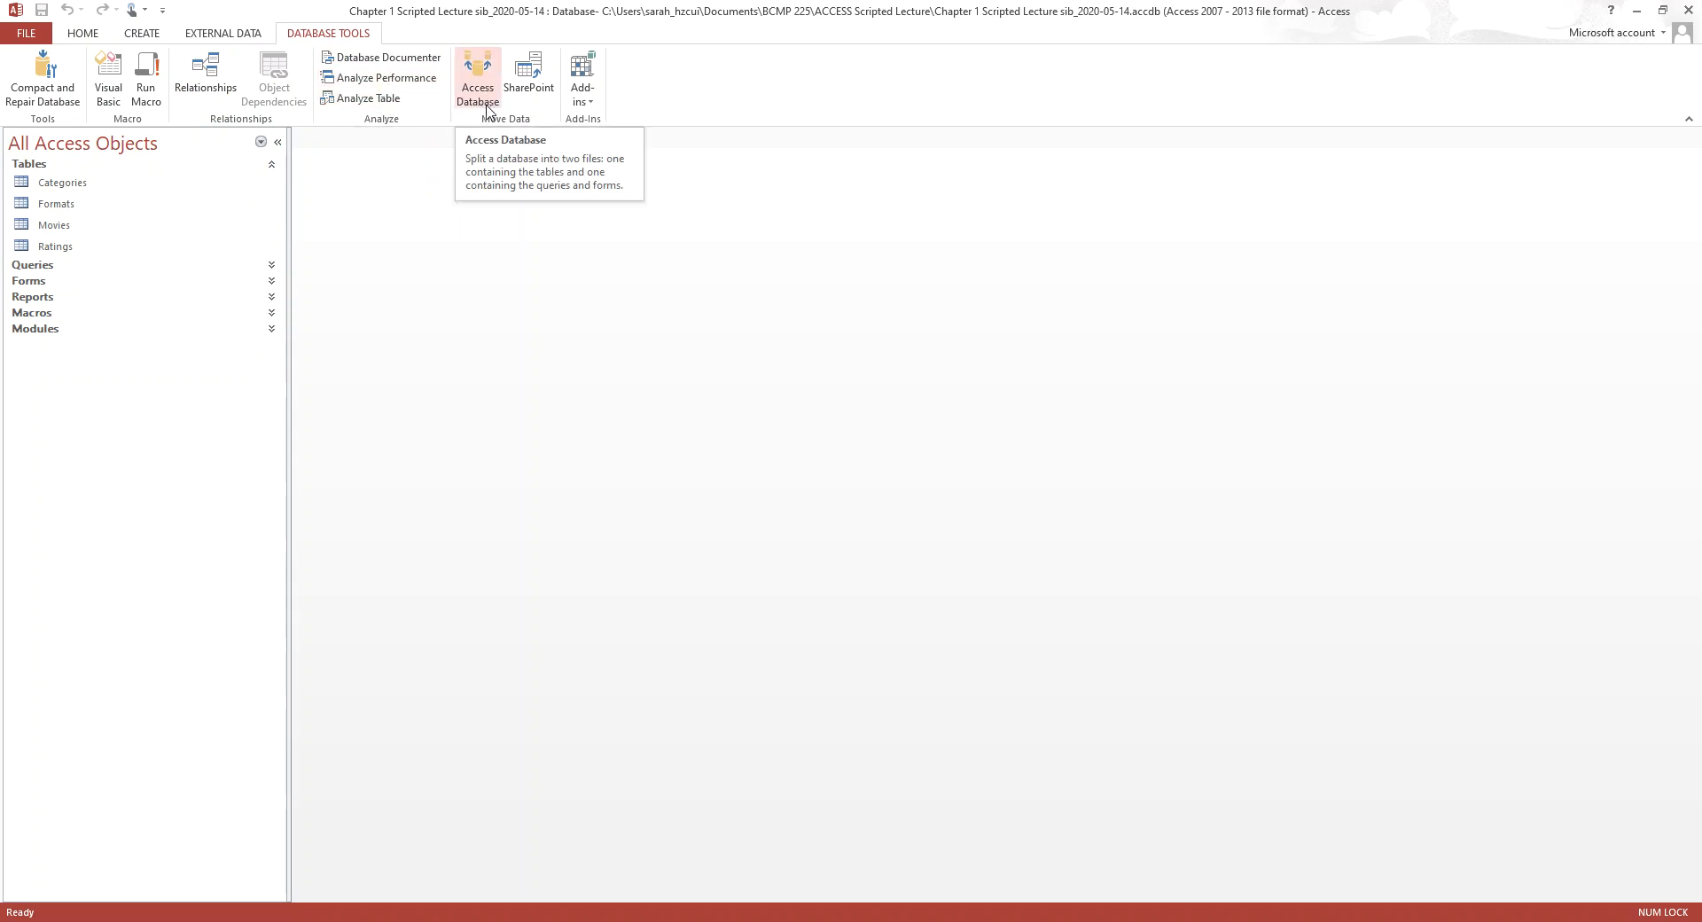
{"action": "left_click", "coordinate": [475, 82]}
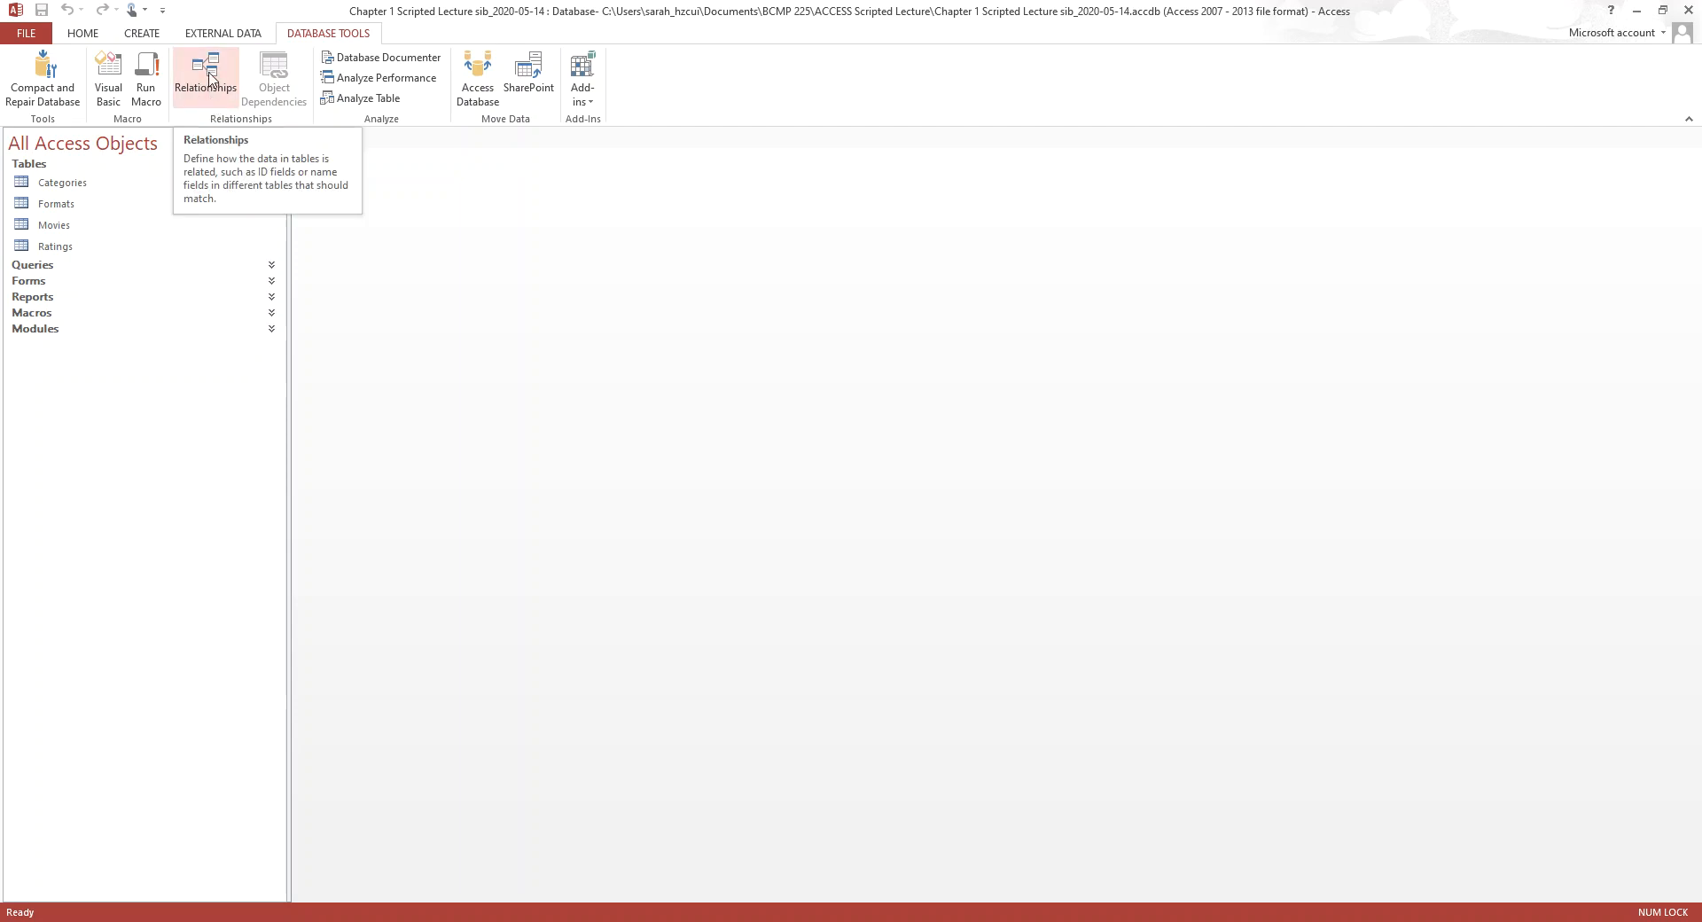
Open Relationships and select the Formats, Movies and Ratings tables in the navigation pane
{"action": "left_click", "coordinate": [210, 78]}
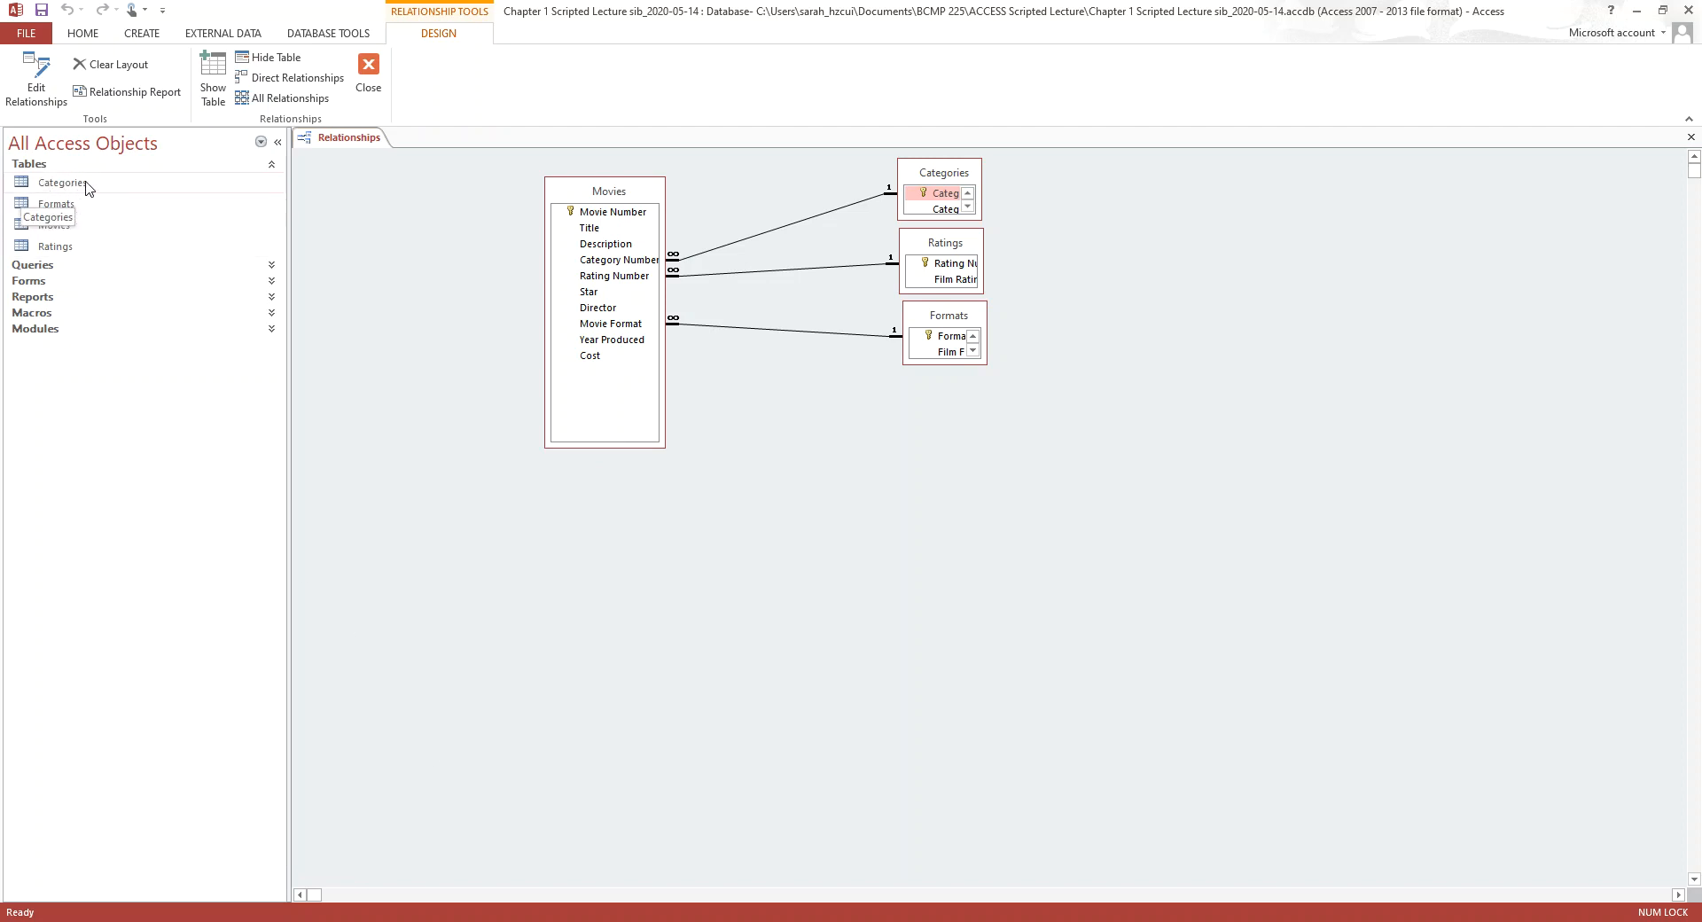
{"action": "left_click", "coordinate": [81, 210]}
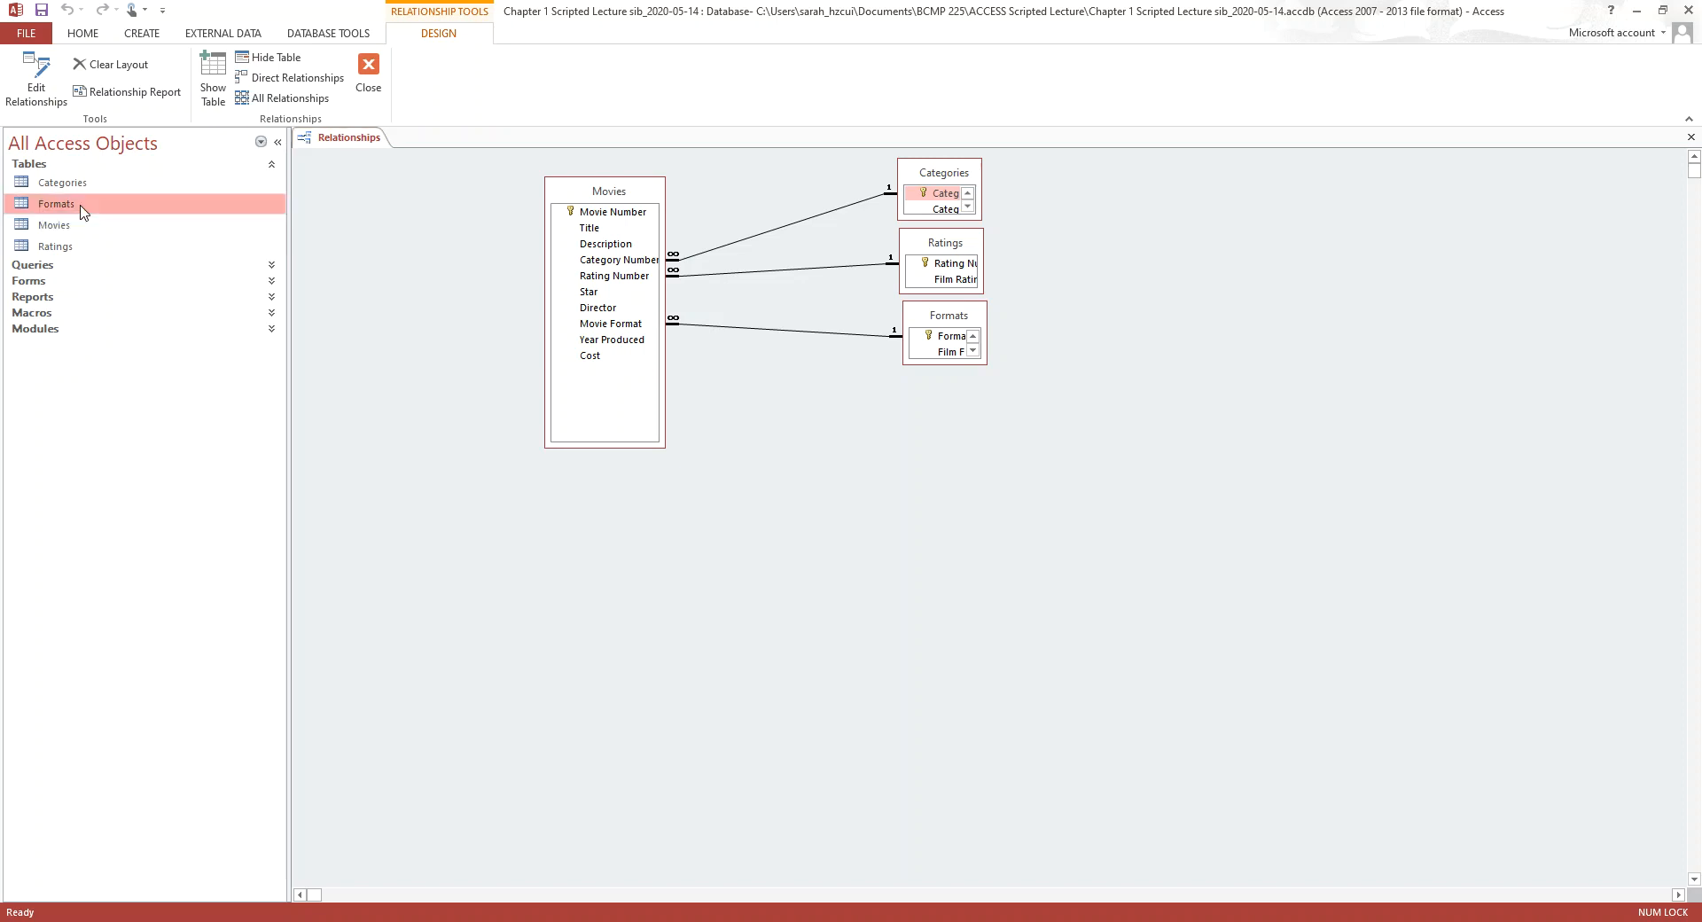
{"action": "left_click", "coordinate": [71, 227]}
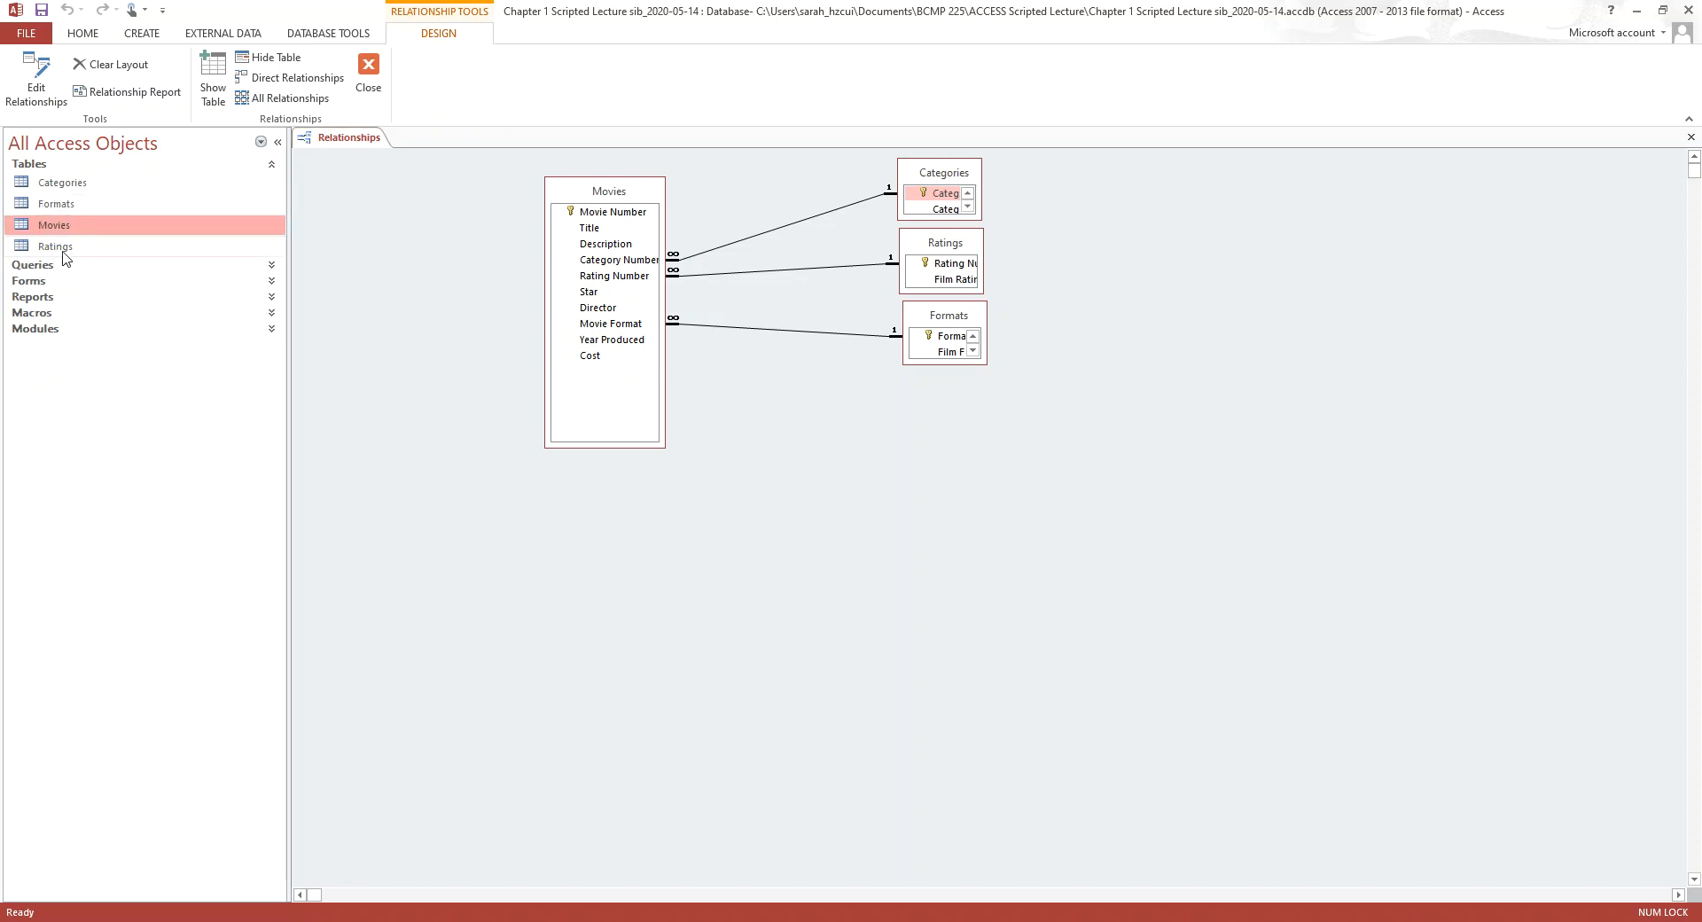
{"action": "left_click", "coordinate": [61, 249]}
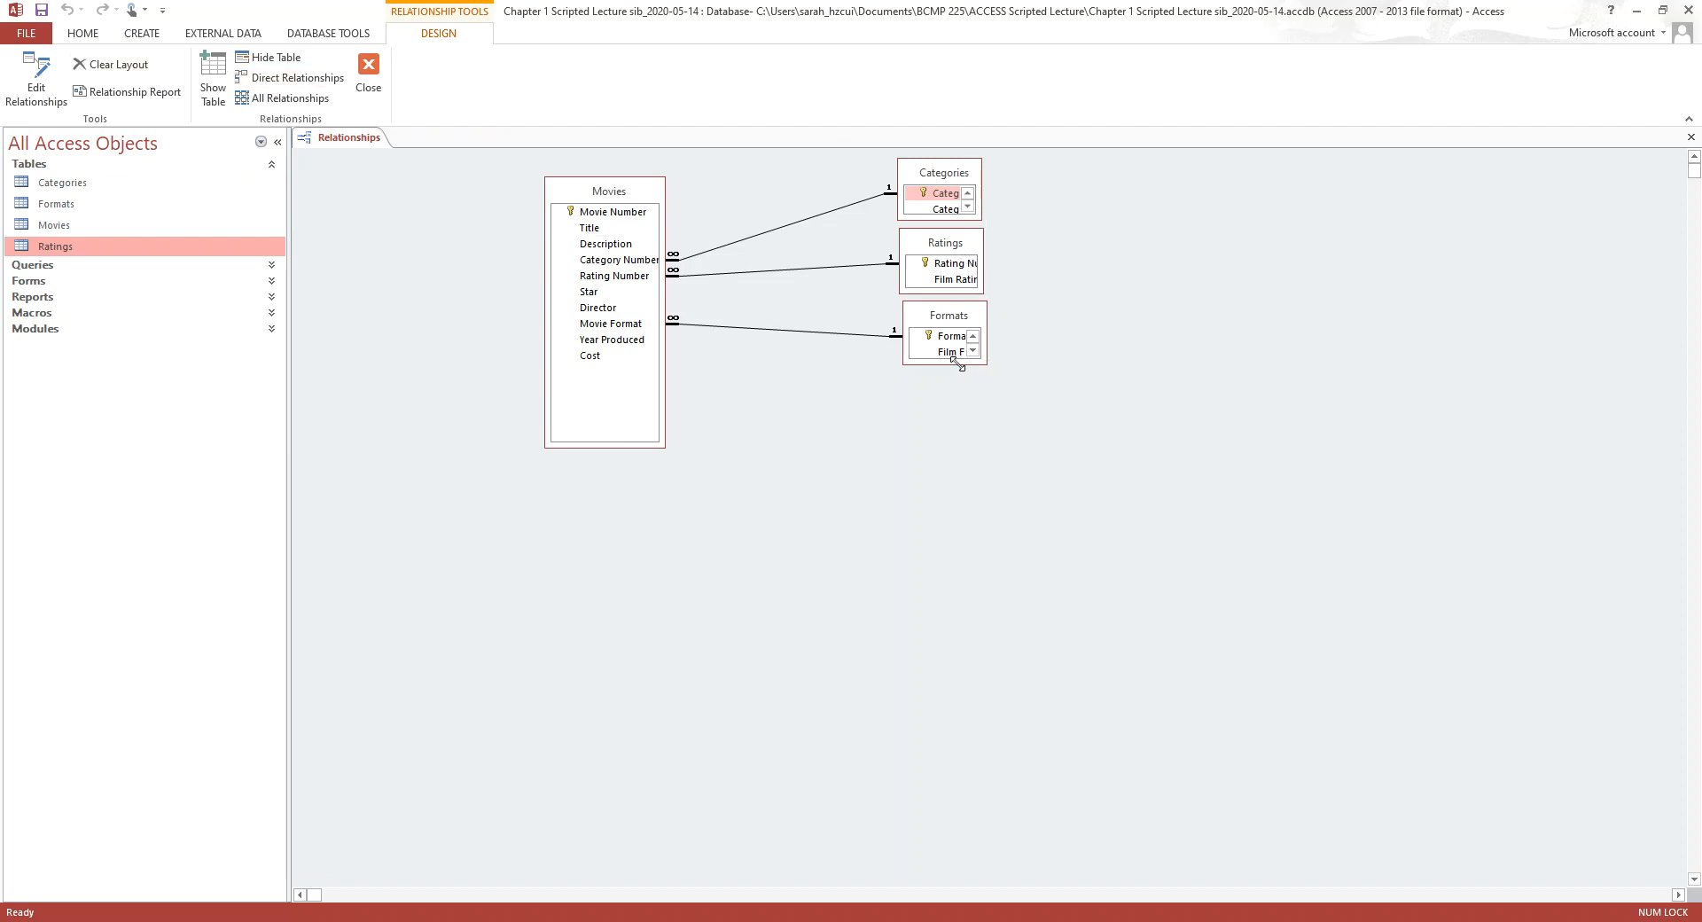
Enlarge the Formats field list, shift Ratings right and move Categories to the far right
{"action": "left_click_drag", "start_coordinate": [958, 365], "coordinate": [1011, 578]}
{"action": "left_click_drag", "start_coordinate": [957, 244], "coordinate": [1217, 461]}
{"action": "left_click", "coordinate": [942, 174]}
{"action": "left_click_drag", "start_coordinate": [946, 173], "coordinate": [1488, 369]}
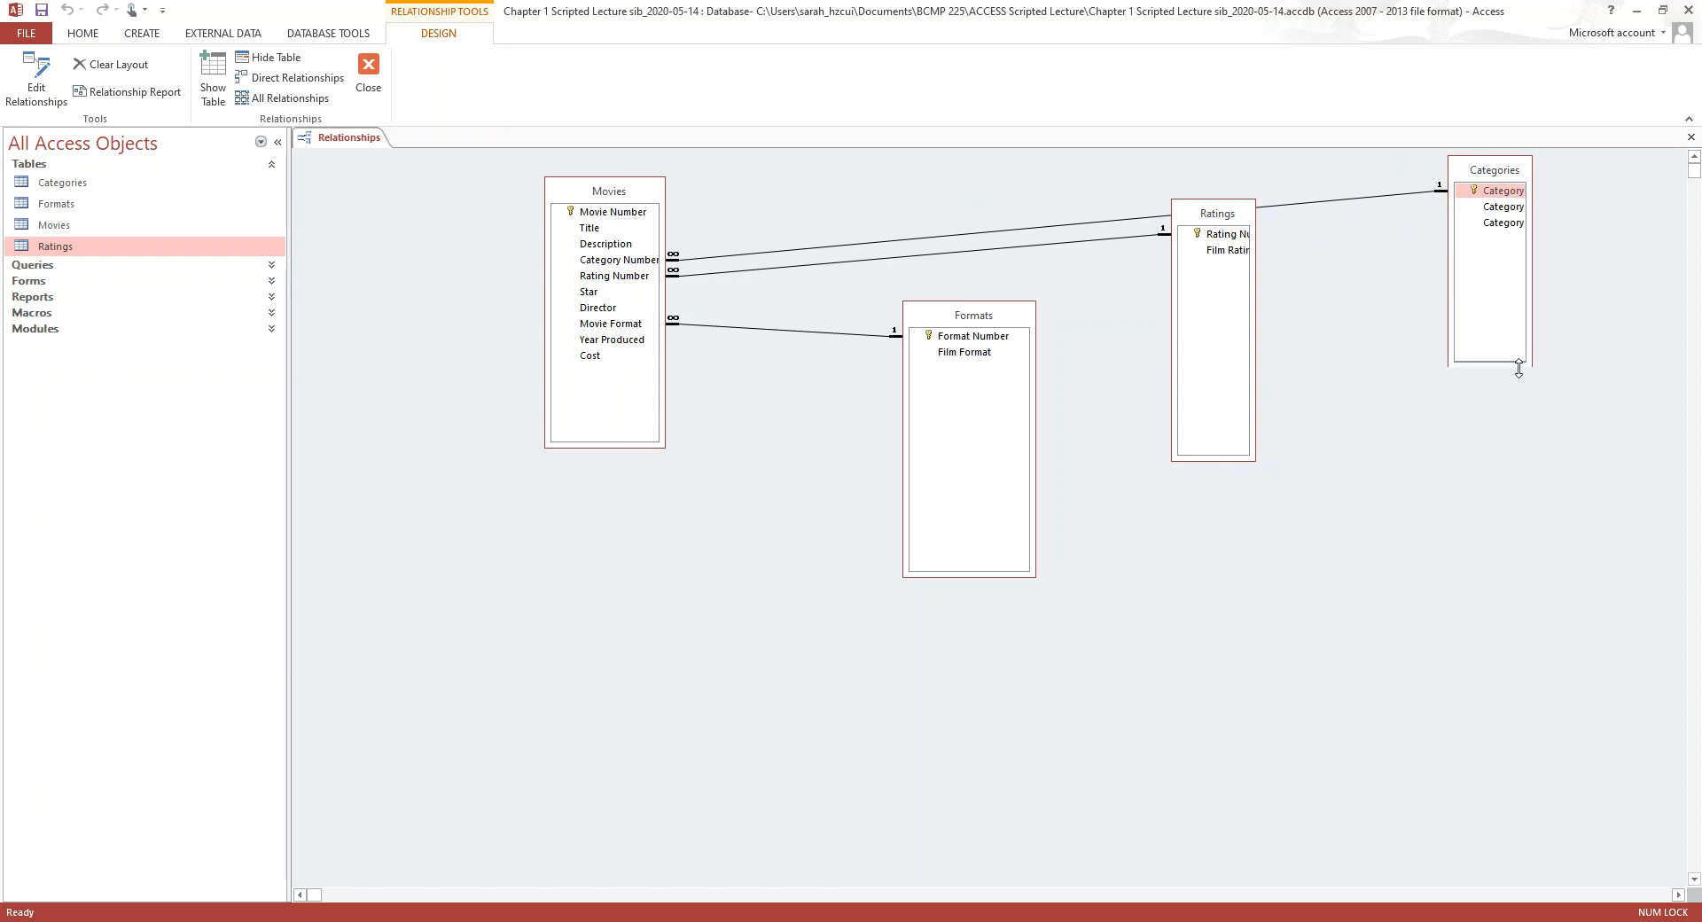
Reposition the Ratings and Formats field lists further down and to the right
{"action": "left_click", "coordinate": [599, 196]}
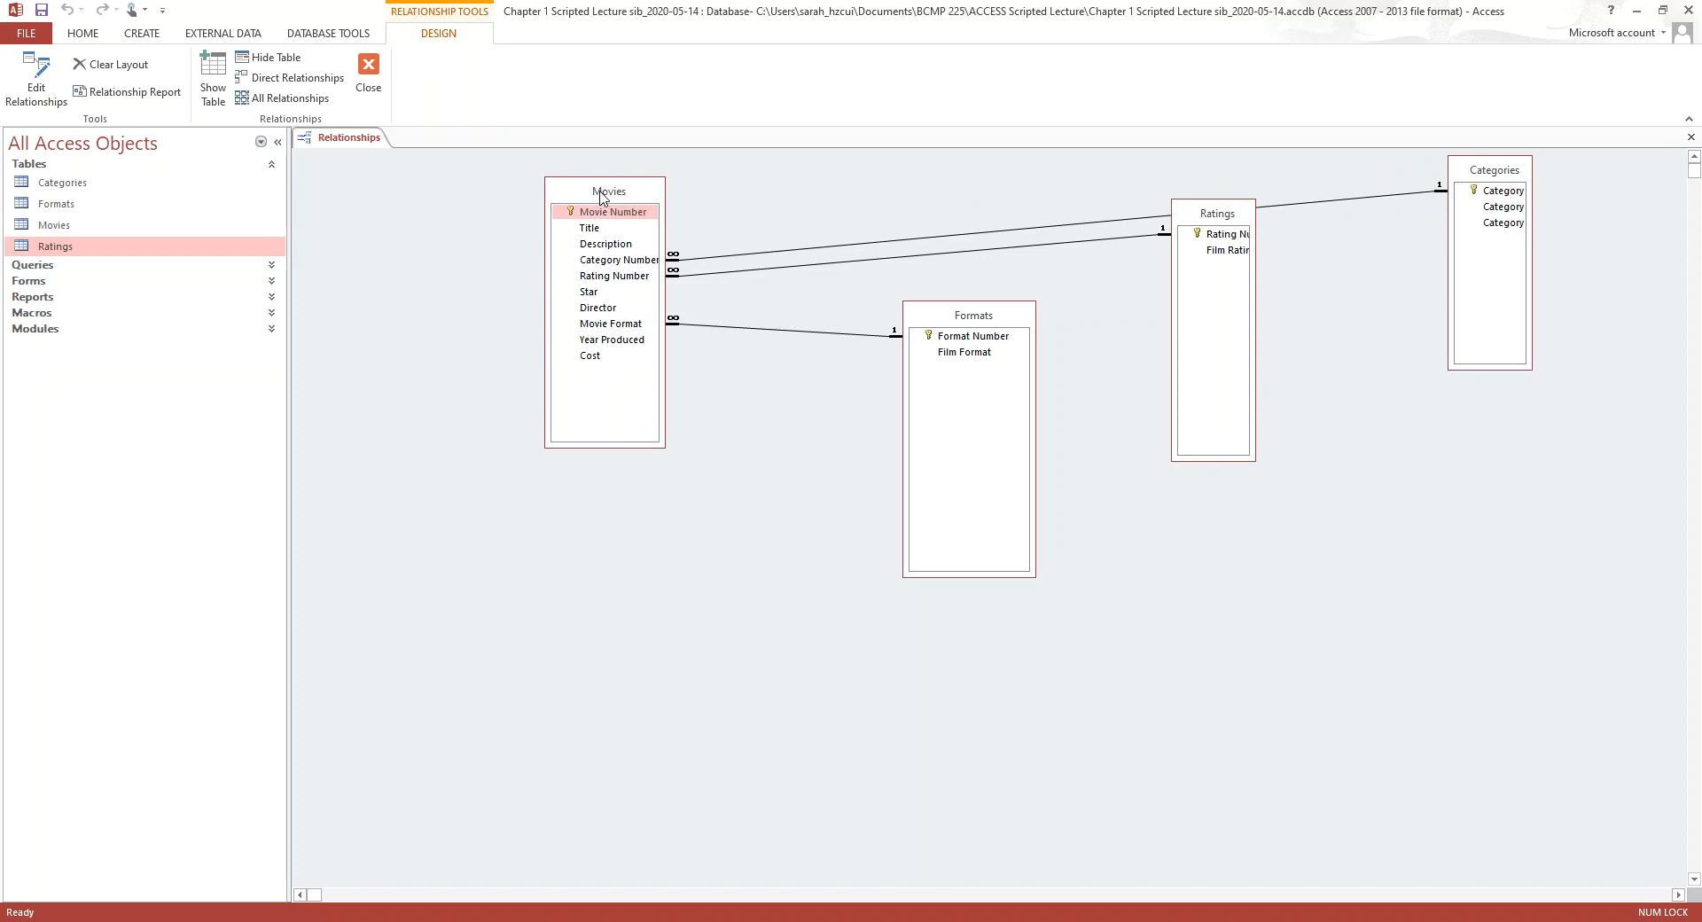
{"action": "left_click", "coordinate": [970, 324]}
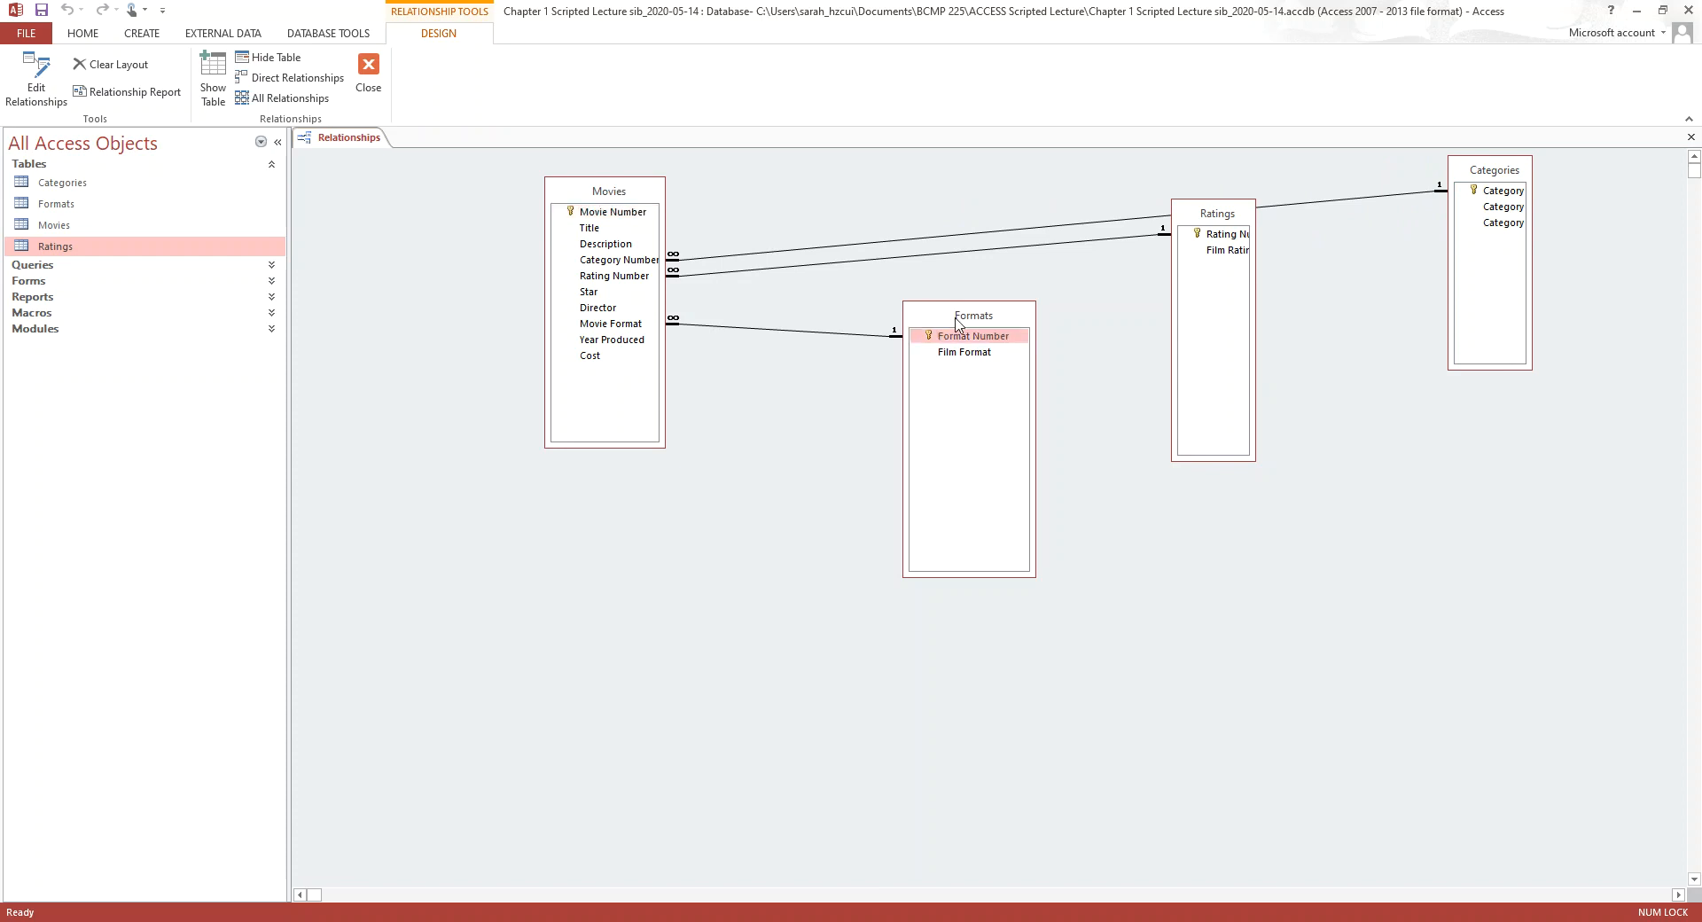
{"action": "left_click", "coordinate": [1235, 219]}
{"action": "left_click", "coordinate": [1498, 175]}
{"action": "left_click_drag", "start_coordinate": [1220, 217], "coordinate": [1246, 292]}
{"action": "left_click_drag", "start_coordinate": [986, 319], "coordinate": [1020, 377]}
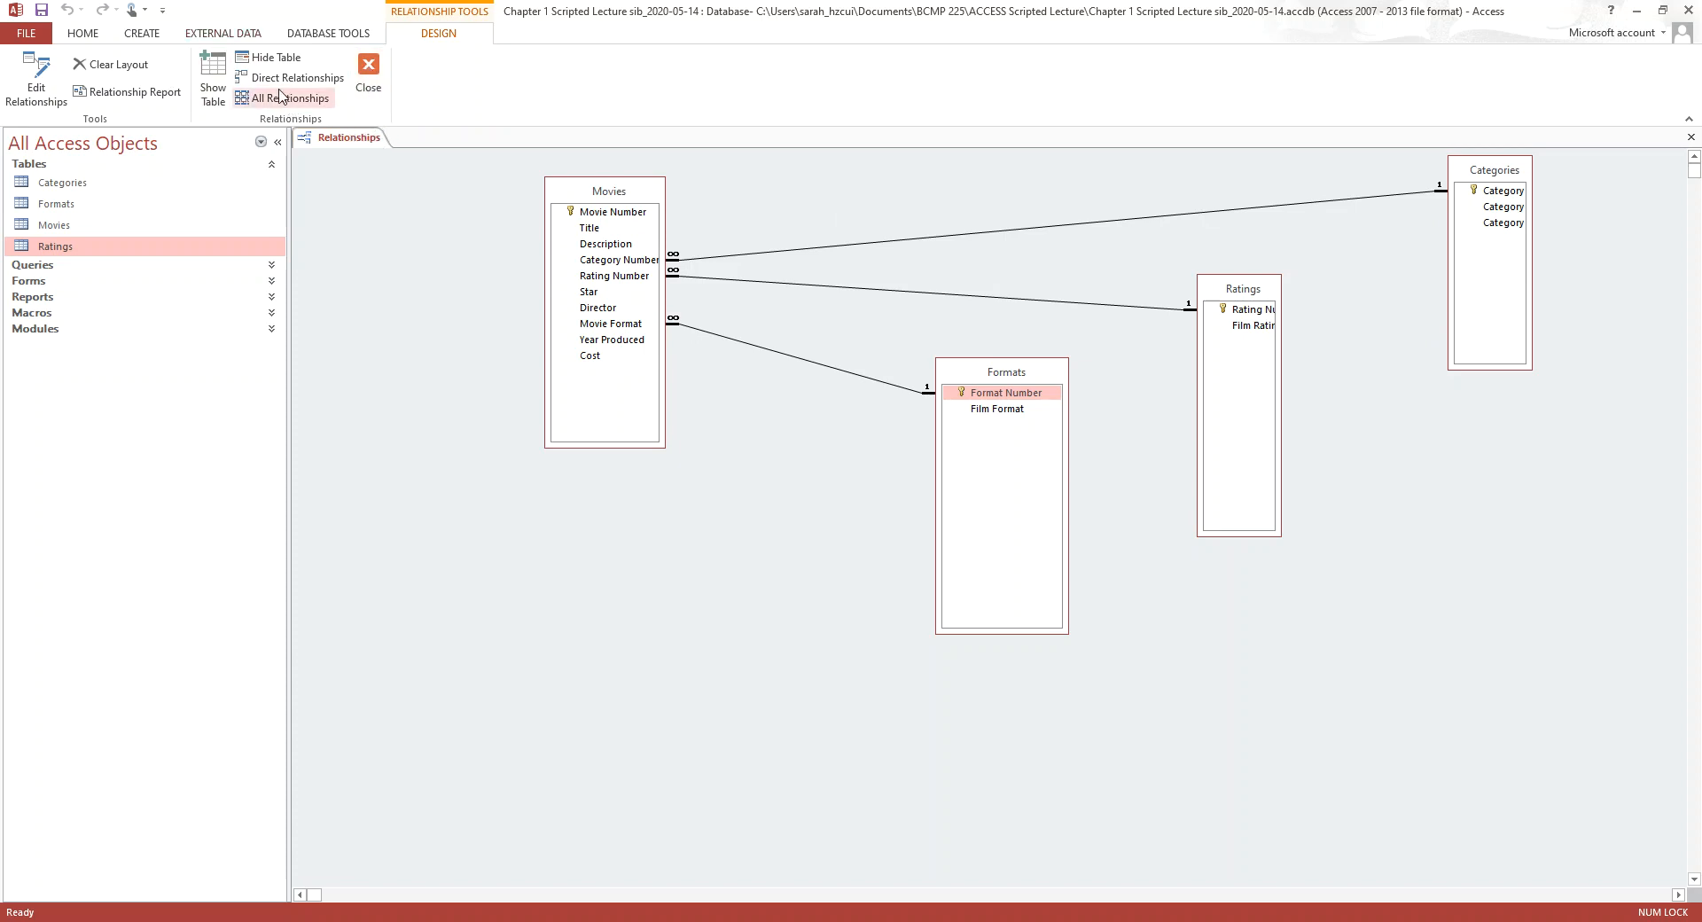
Close Relationships without saving the layout changes and collapse the Tables group
{"action": "left_click", "coordinate": [368, 71]}
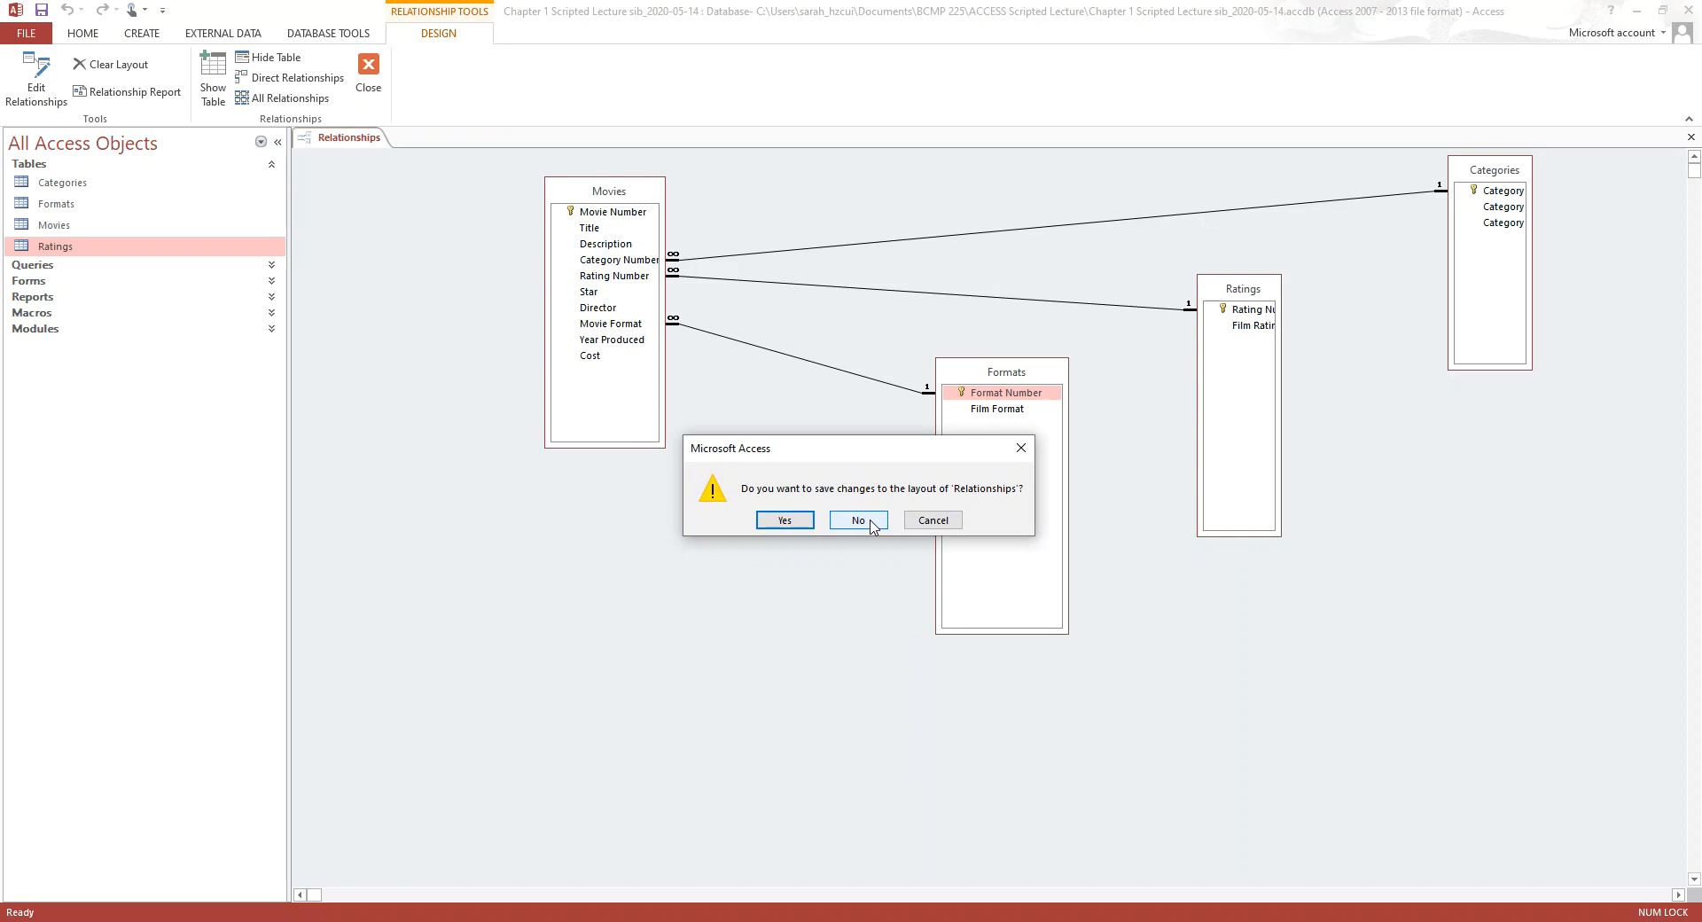
{"action": "left_click", "coordinate": [858, 521]}
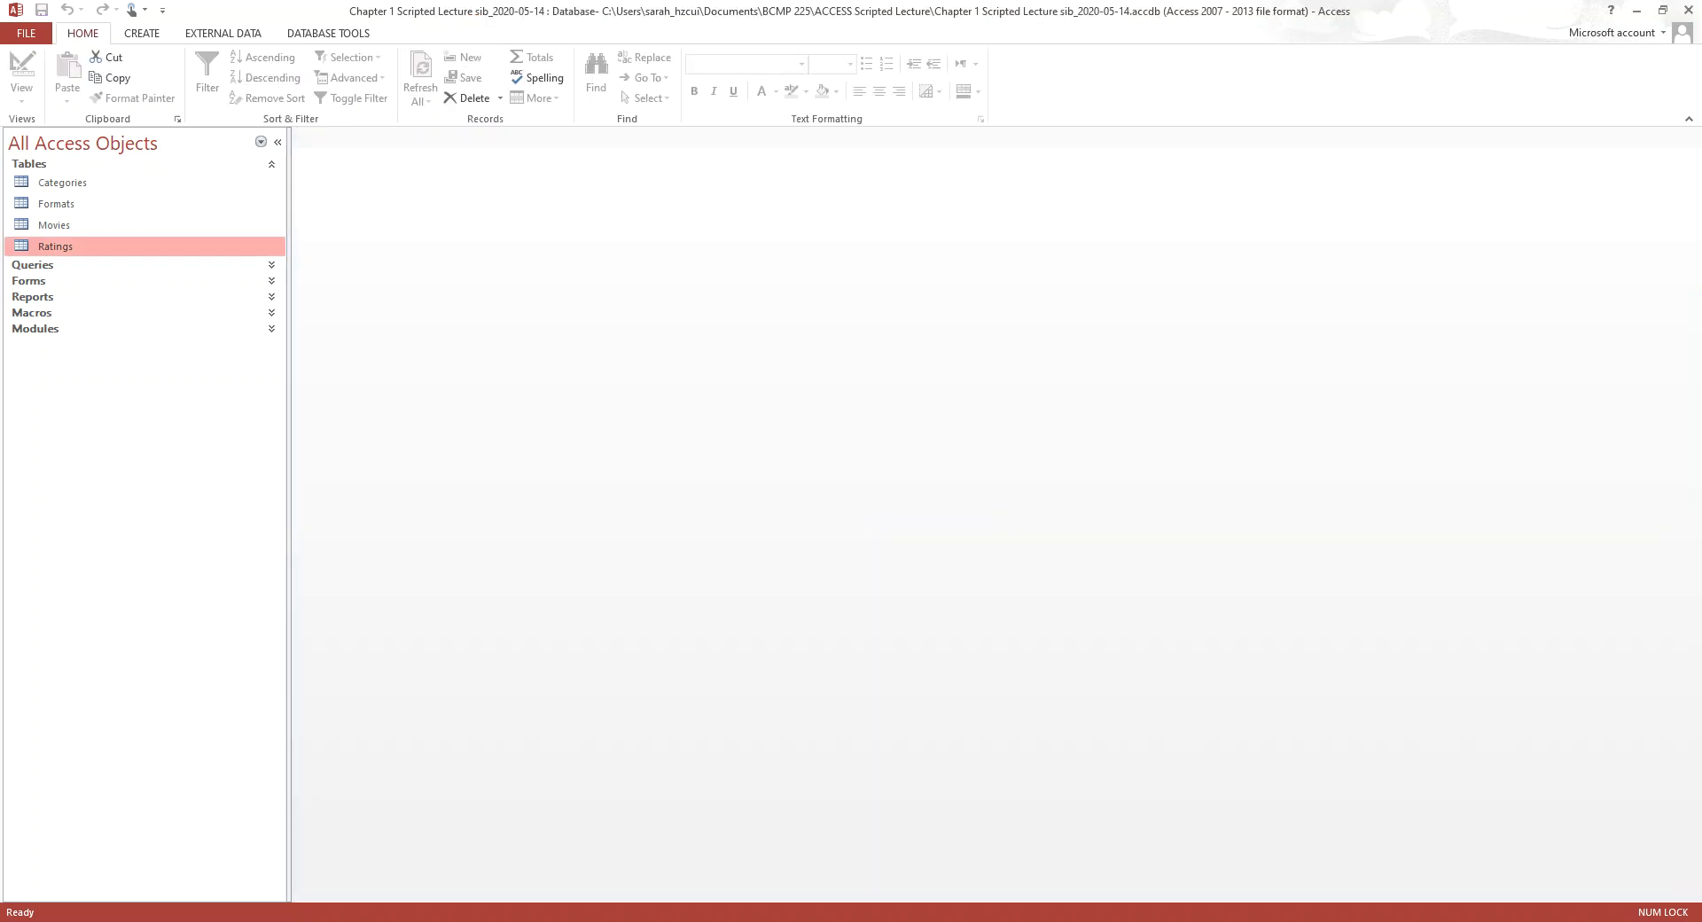
{"action": "left_click", "coordinate": [272, 166]}
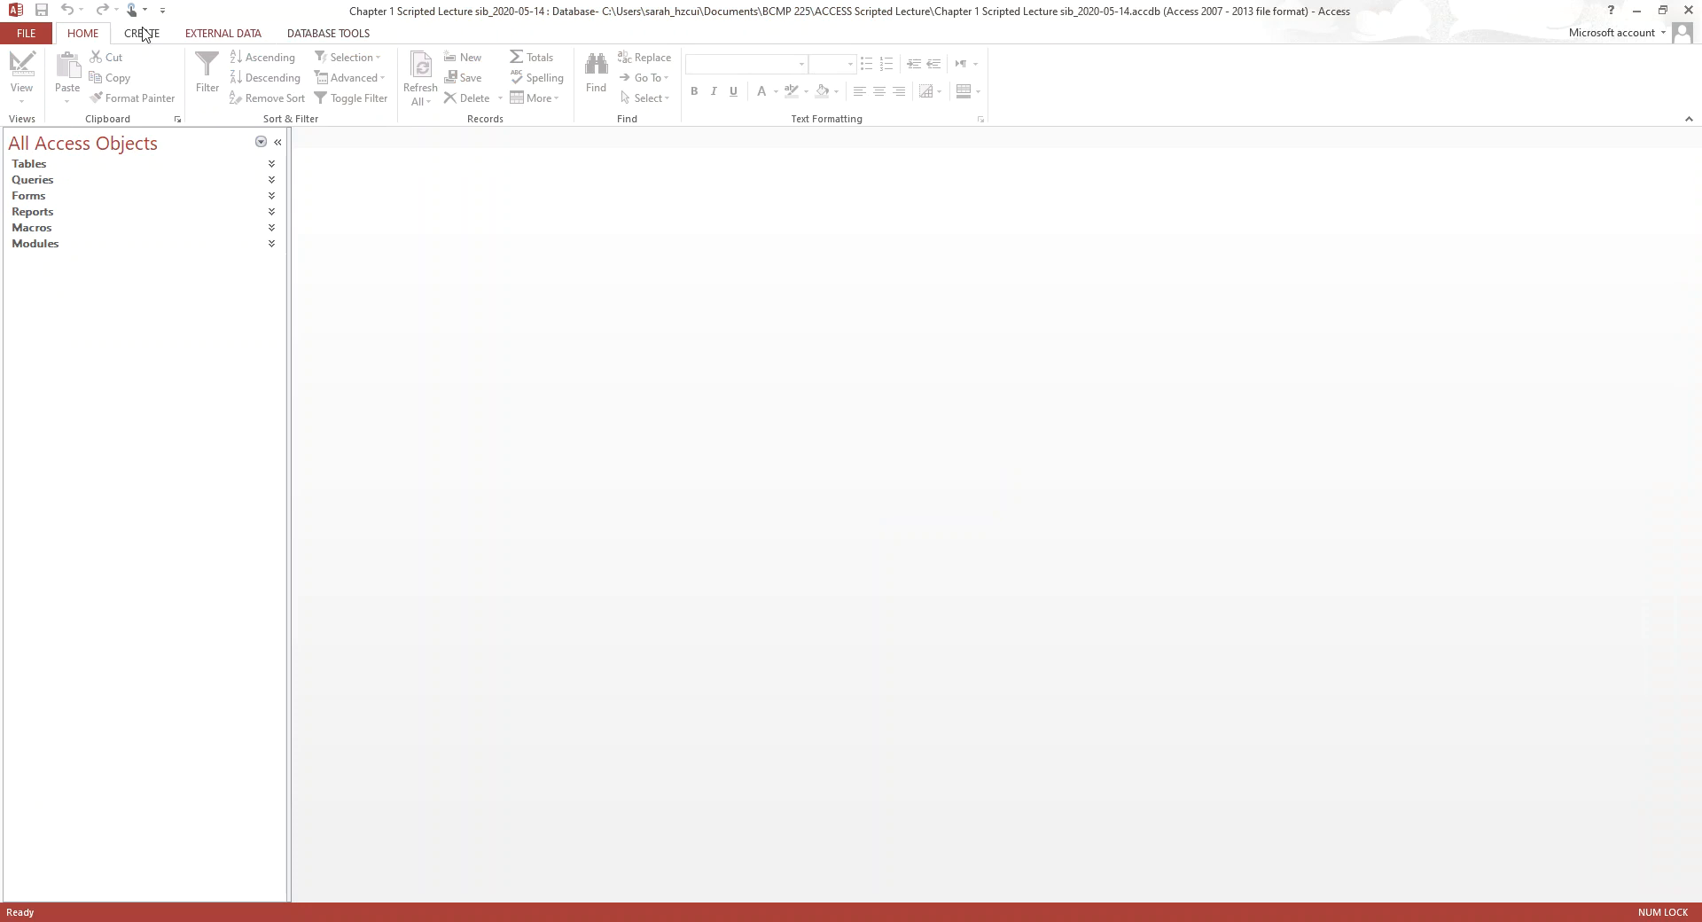
{"action": "left_click", "coordinate": [23, 34]}
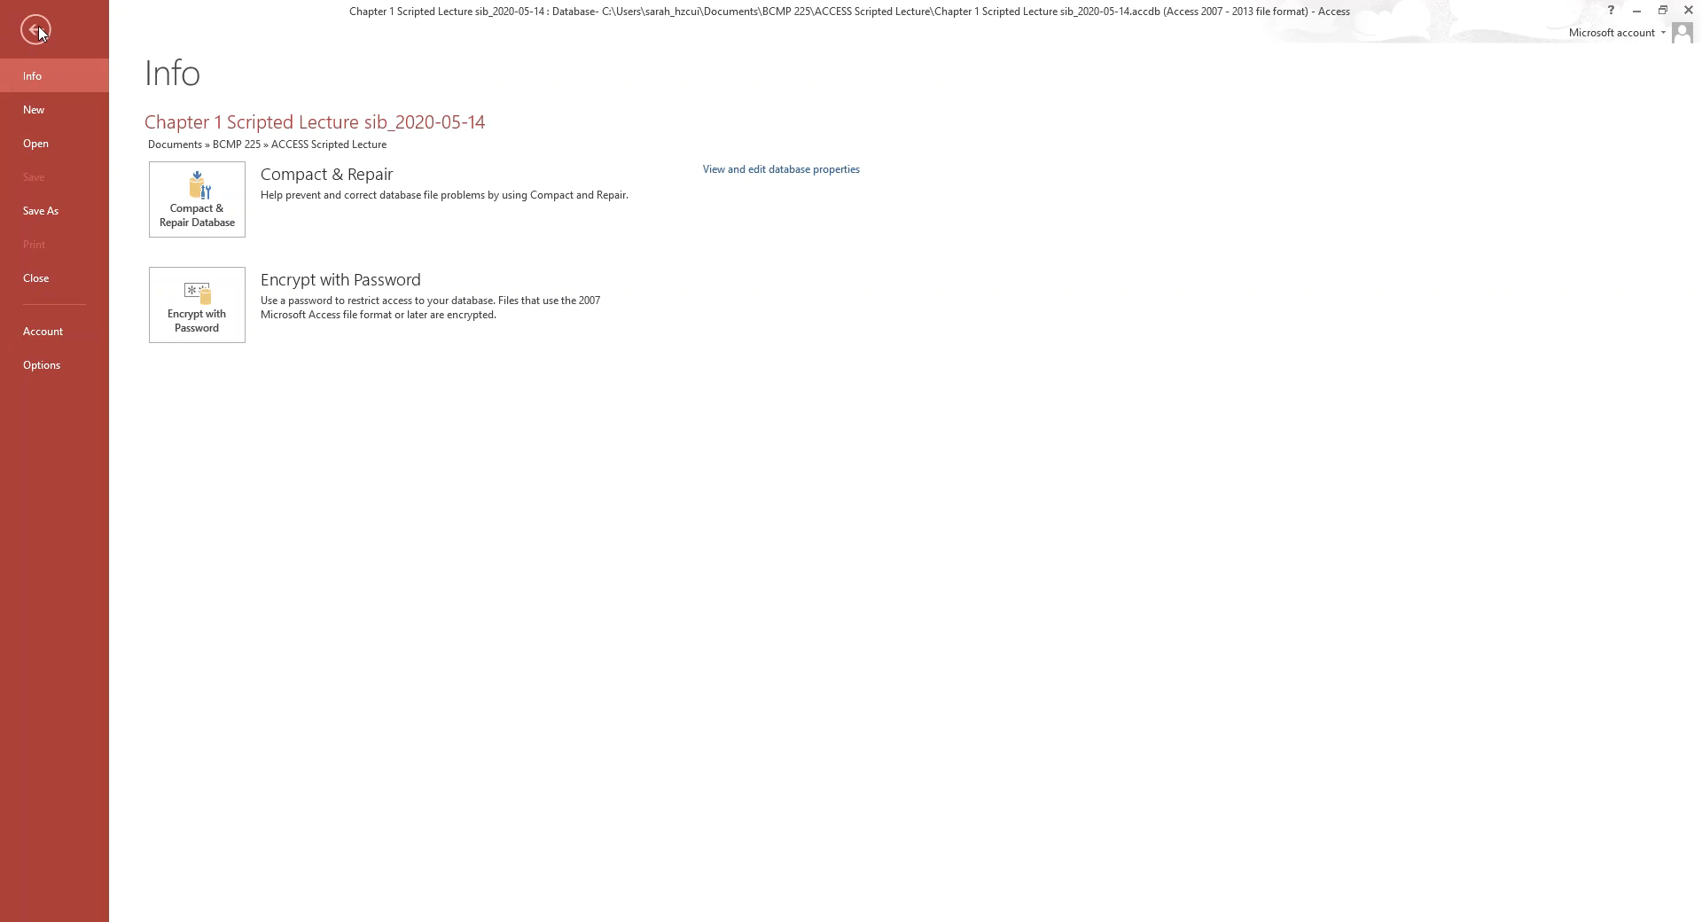
{"action": "left_click", "coordinate": [36, 30]}
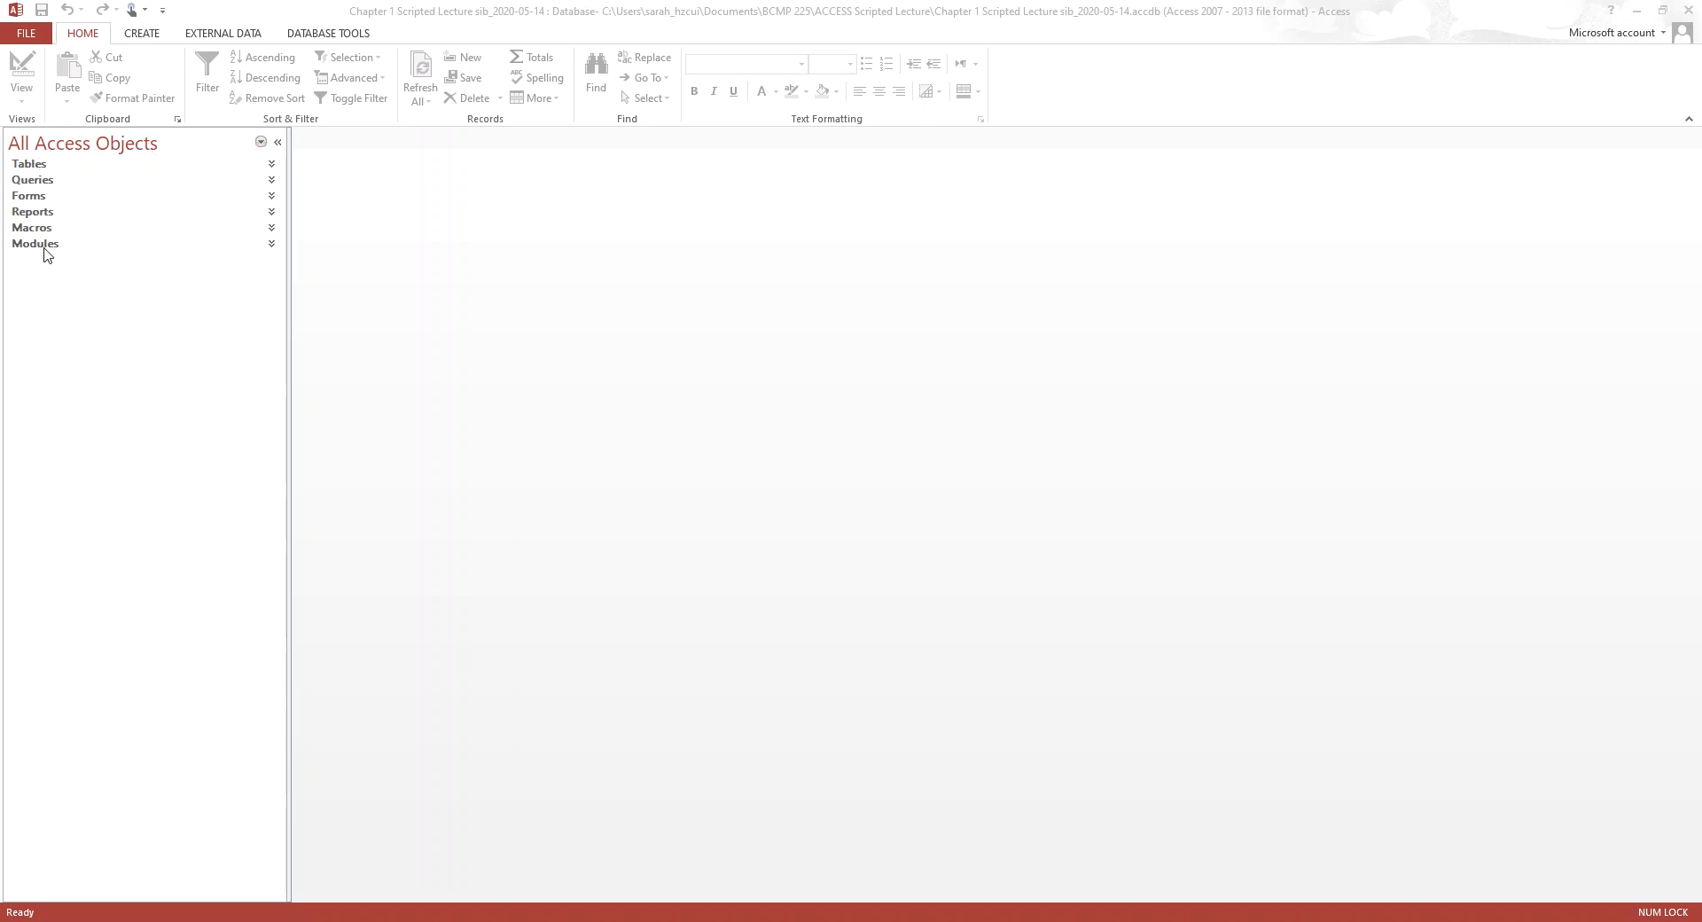
Open the All Access Objects drop-down menu on the Navigation Pane header
{"action": "left_click", "coordinate": [263, 145]}
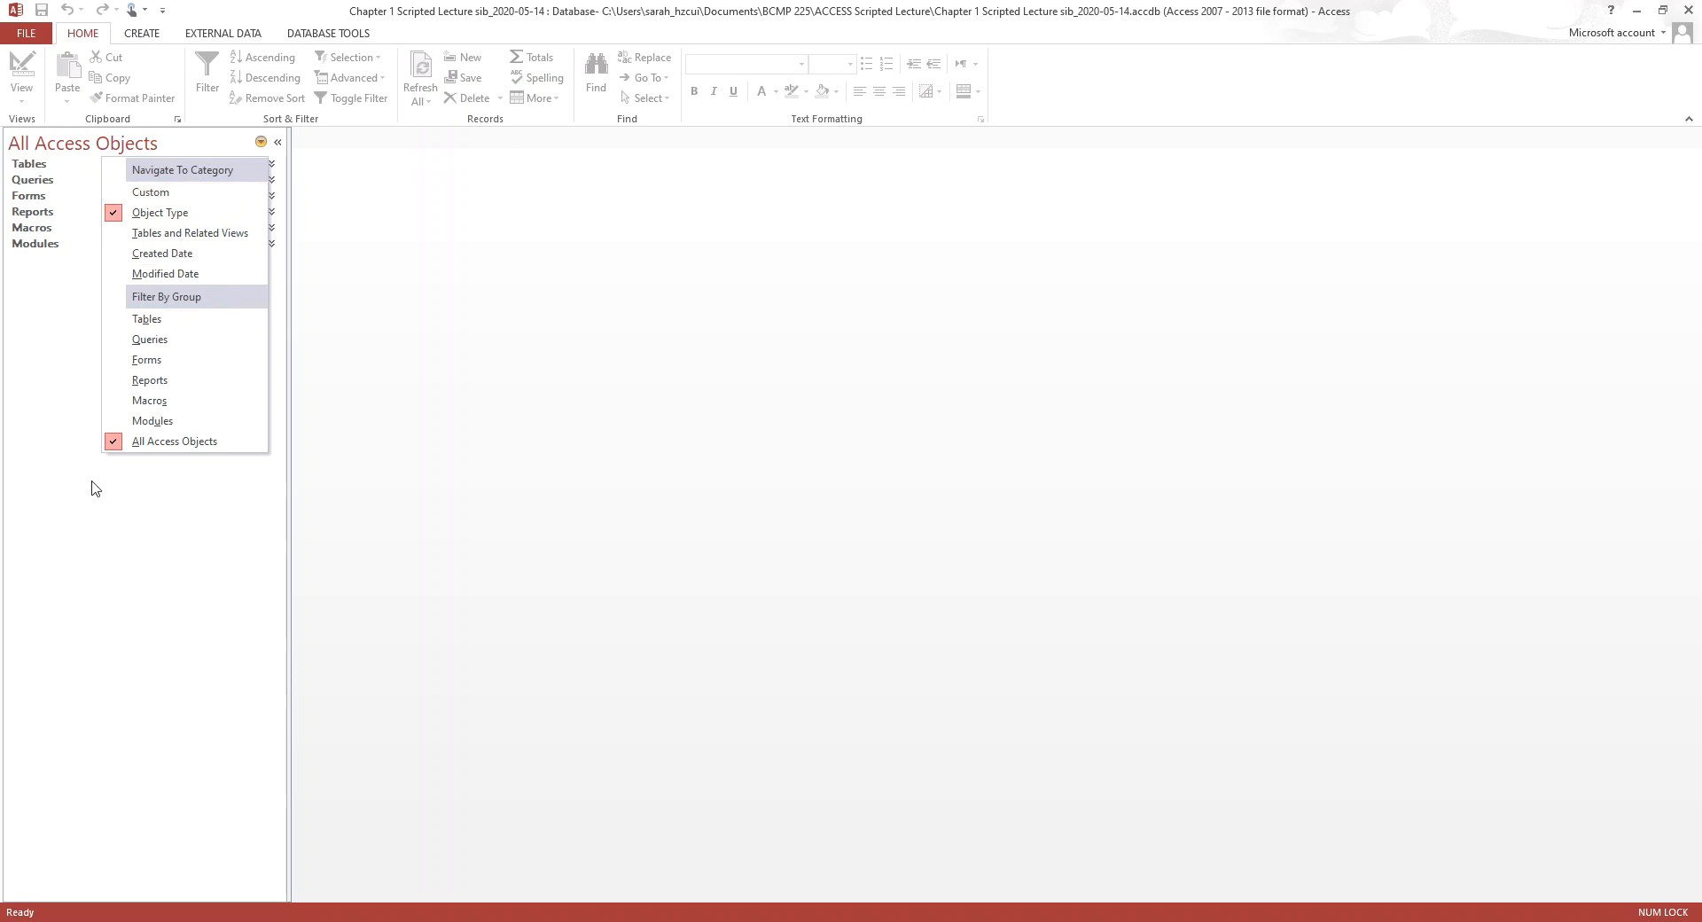
Filter the navigation pane to Tables only, then reopen its category menu
{"action": "left_click", "coordinate": [171, 321]}
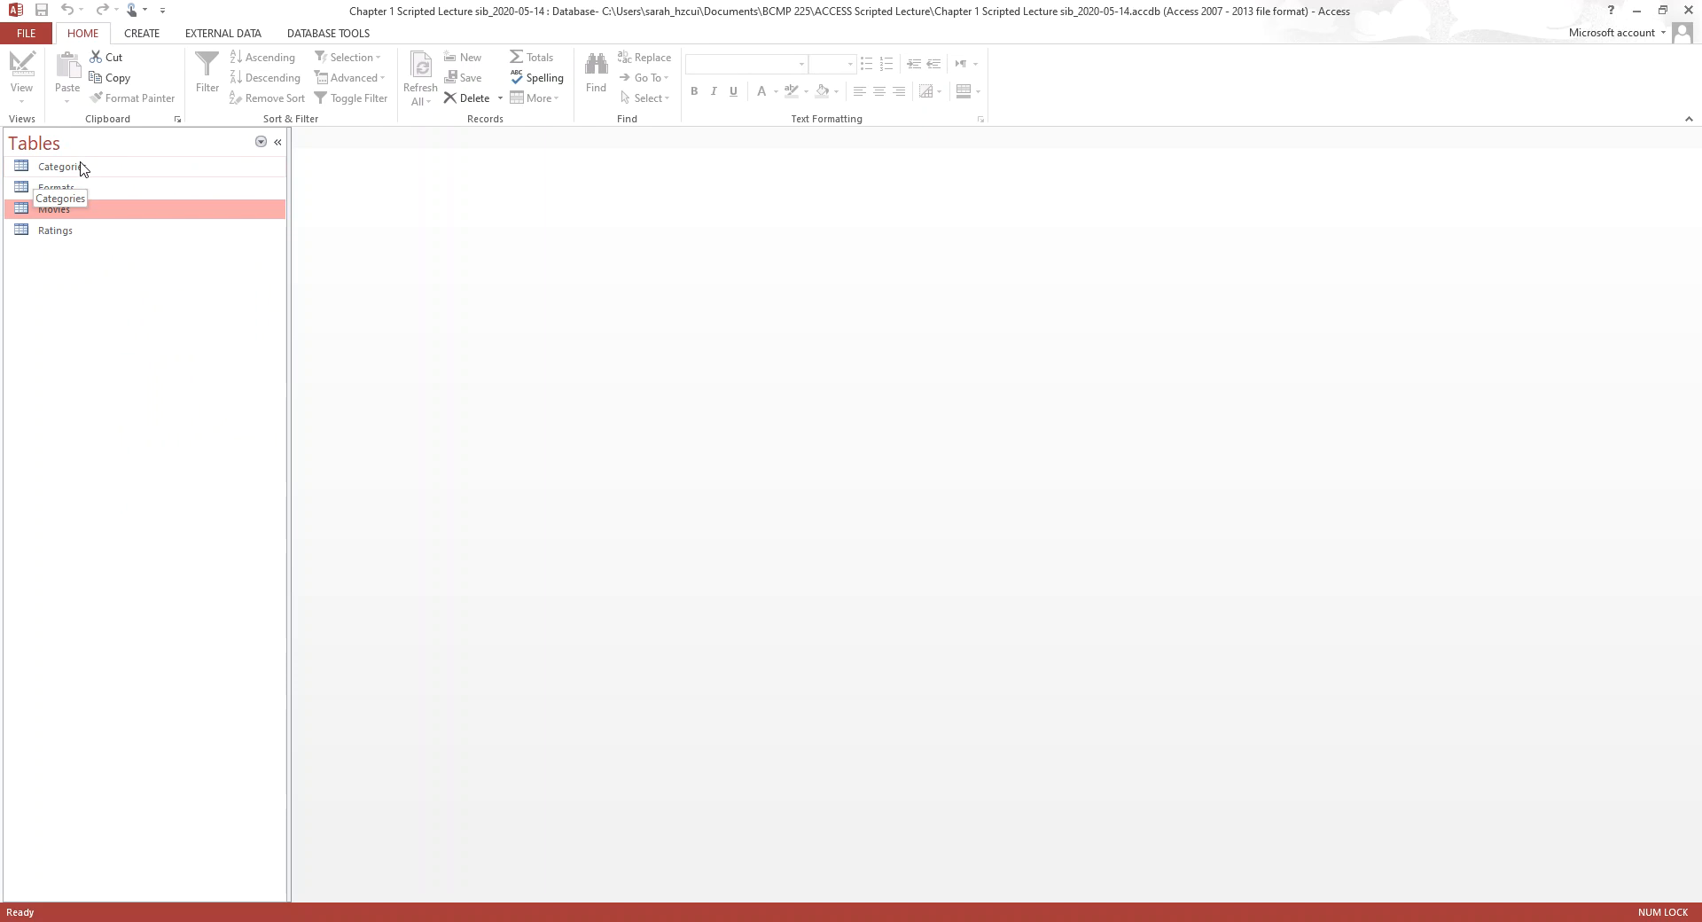
{"action": "left_click", "coordinate": [261, 143]}
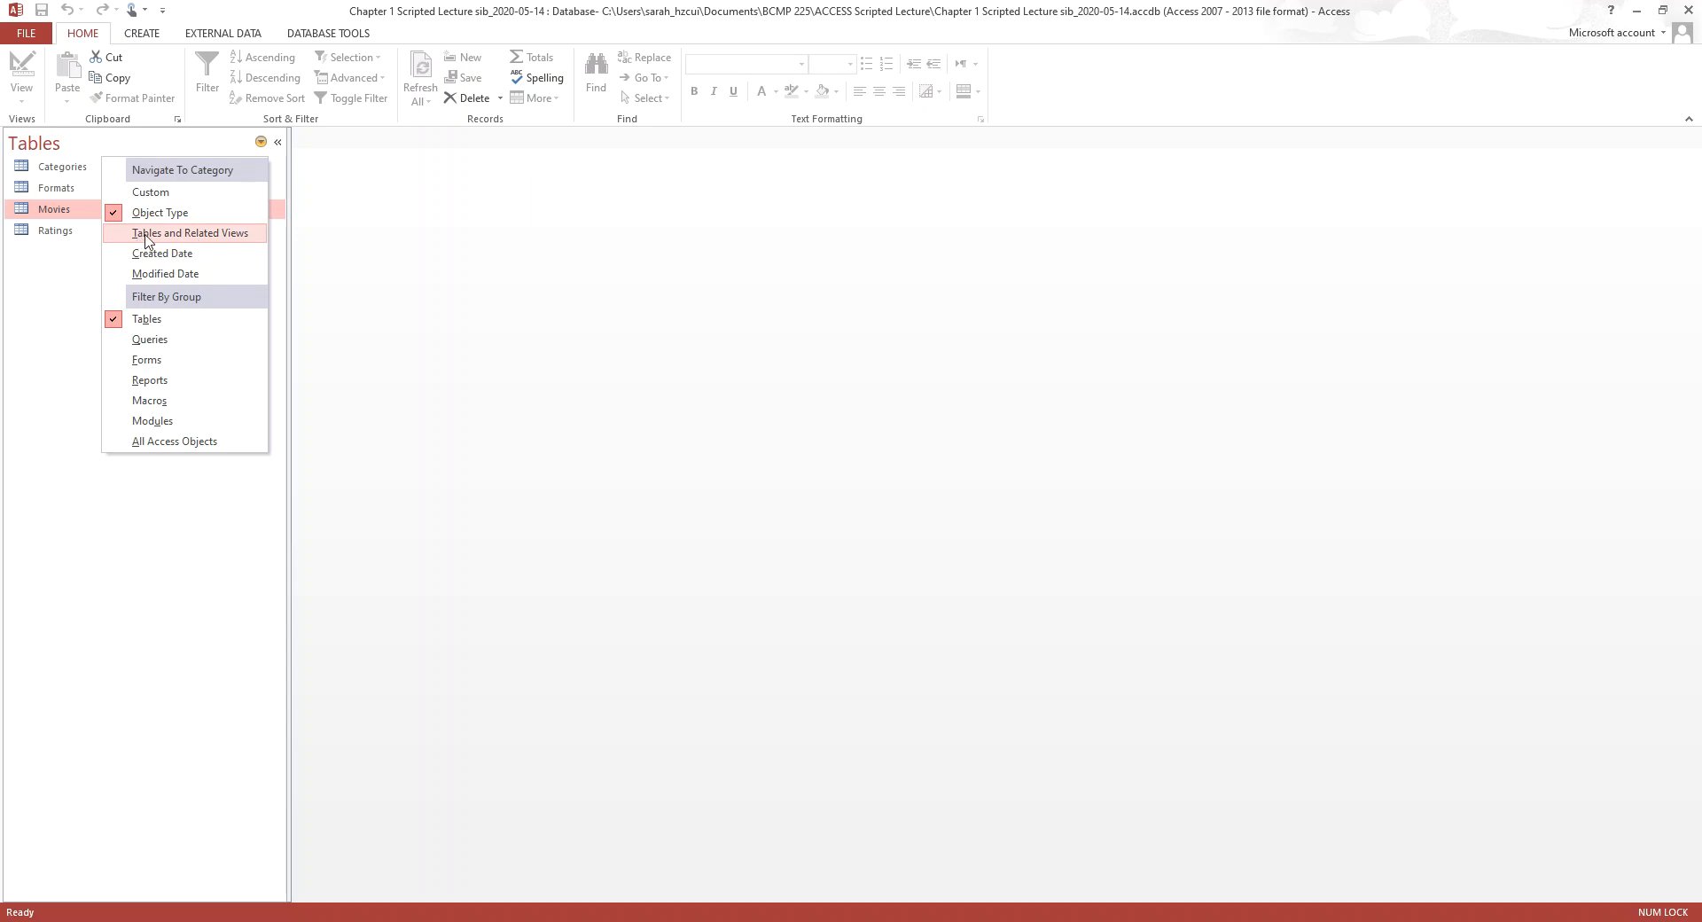
Switch the navigation pane to Tables and Related Views, then reopen its menu
{"action": "left_click", "coordinate": [218, 237]}
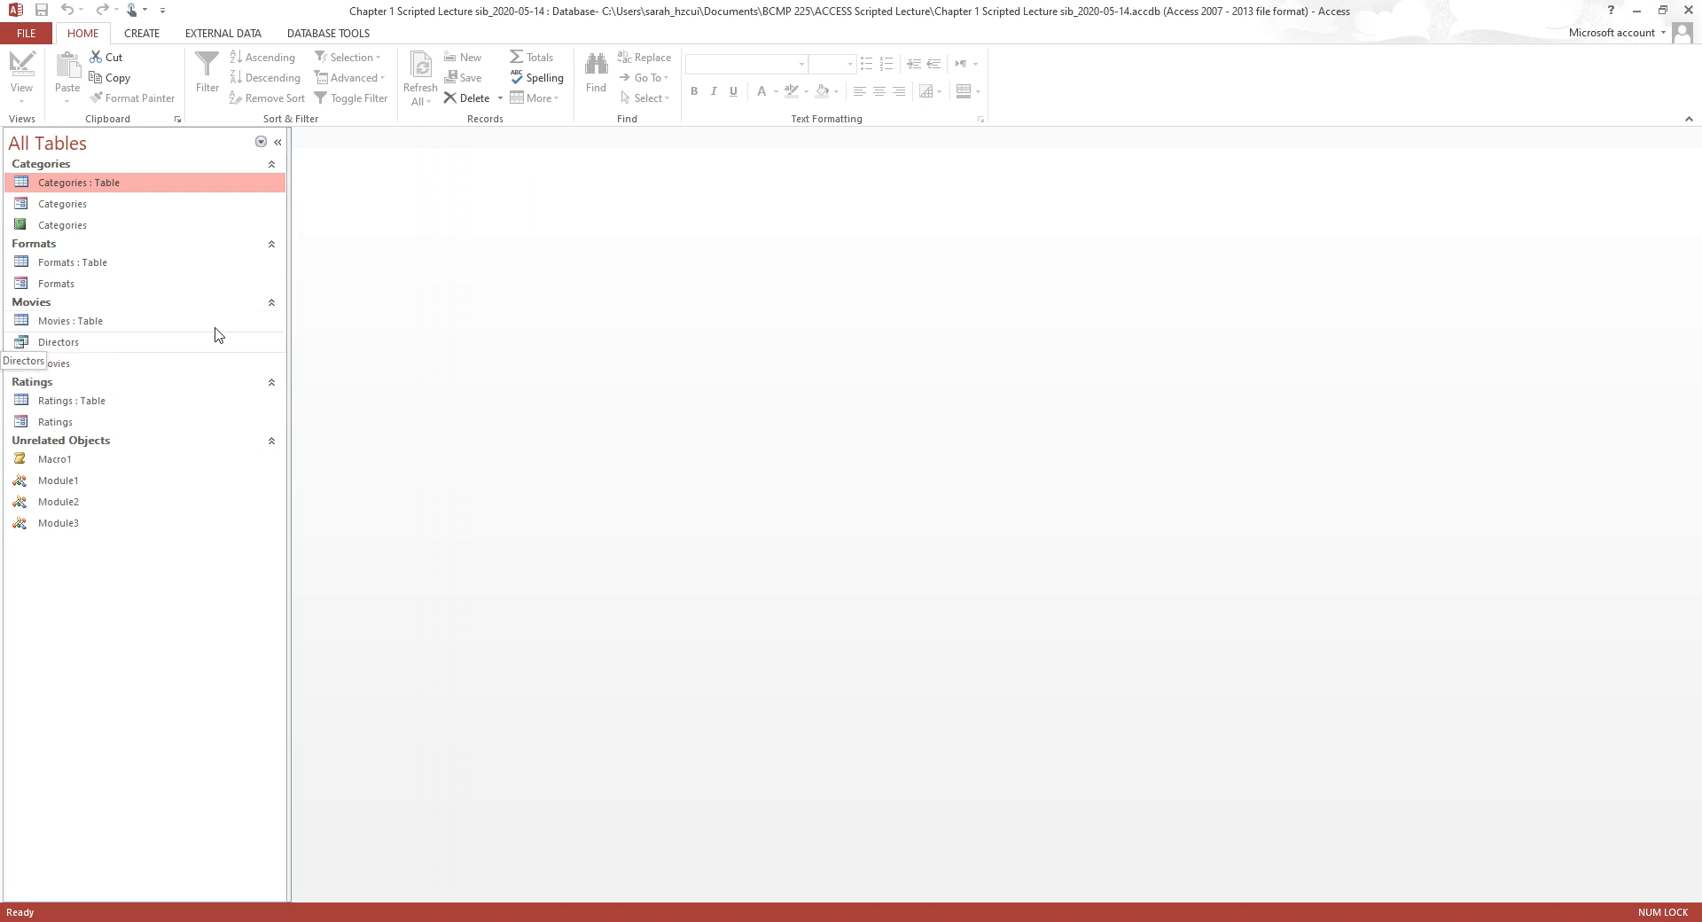
{"action": "left_click", "coordinate": [261, 143]}
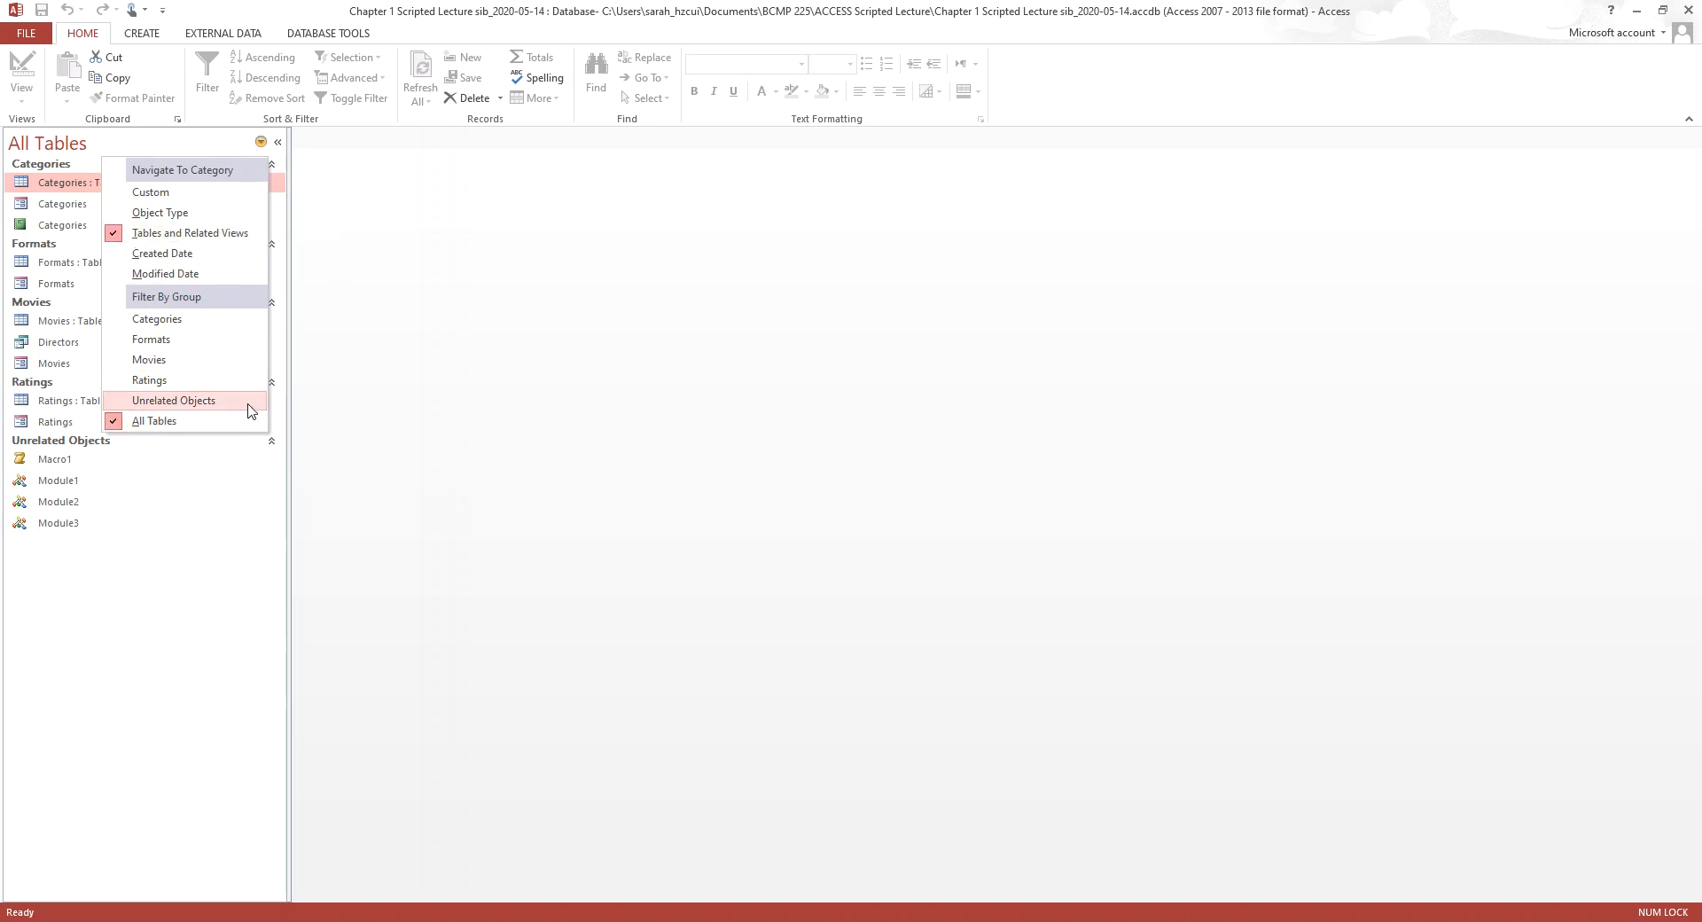
Return the navigation pane to Object Type with the All Access Objects filter
{"action": "left_click", "coordinate": [168, 214]}
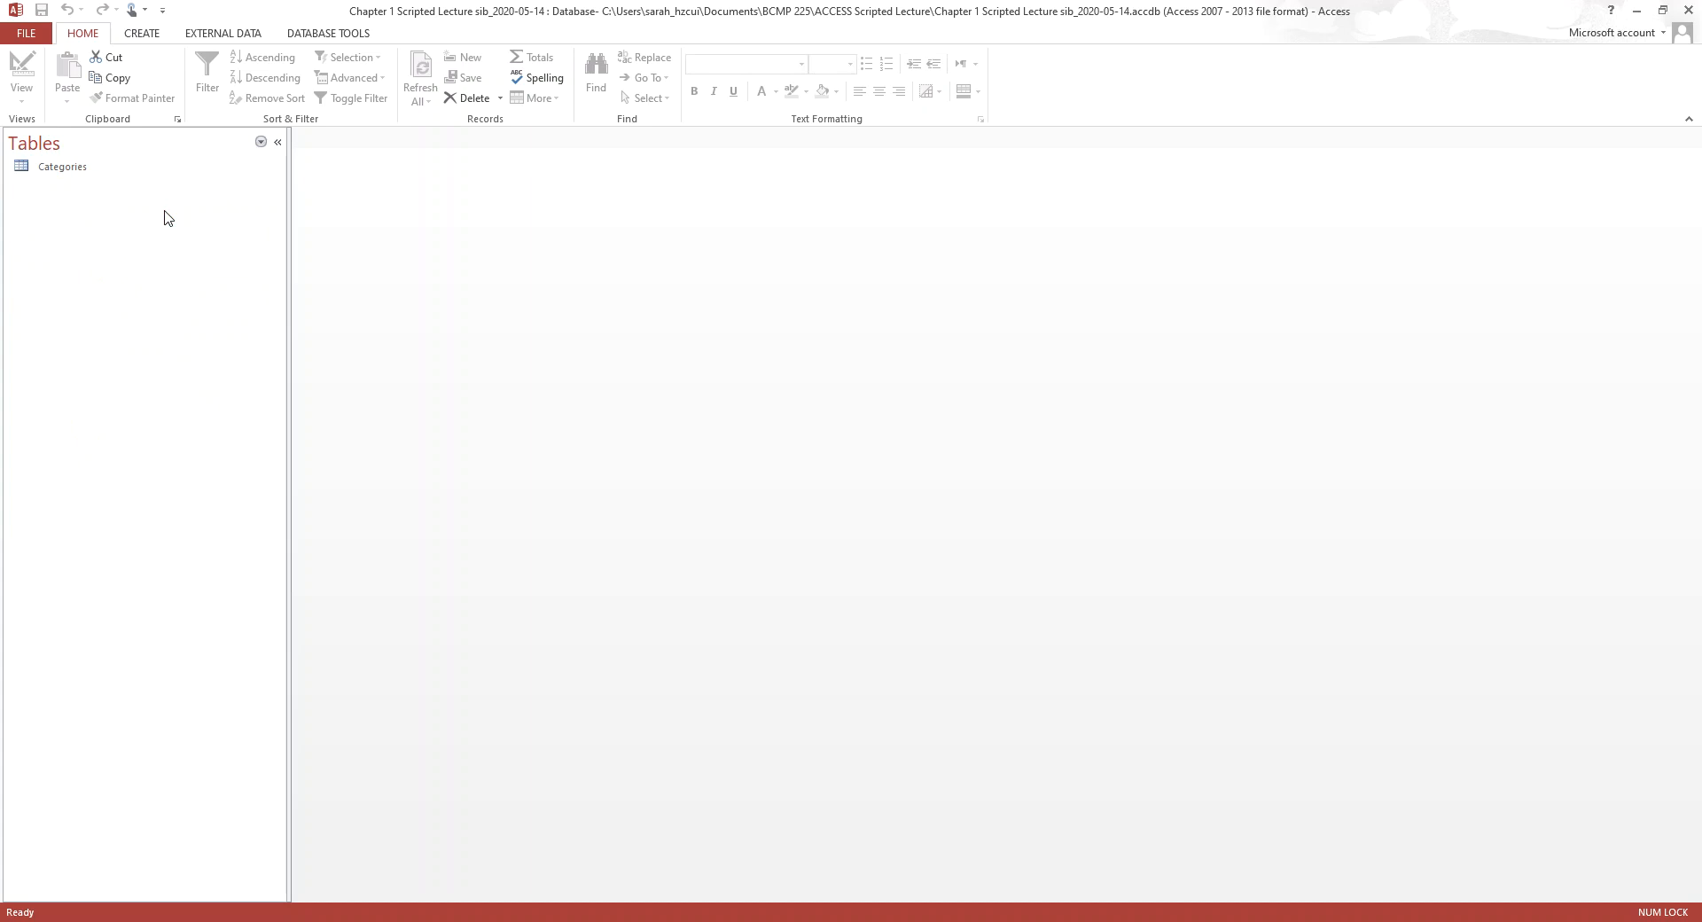
{"action": "left_click", "coordinate": [257, 146]}
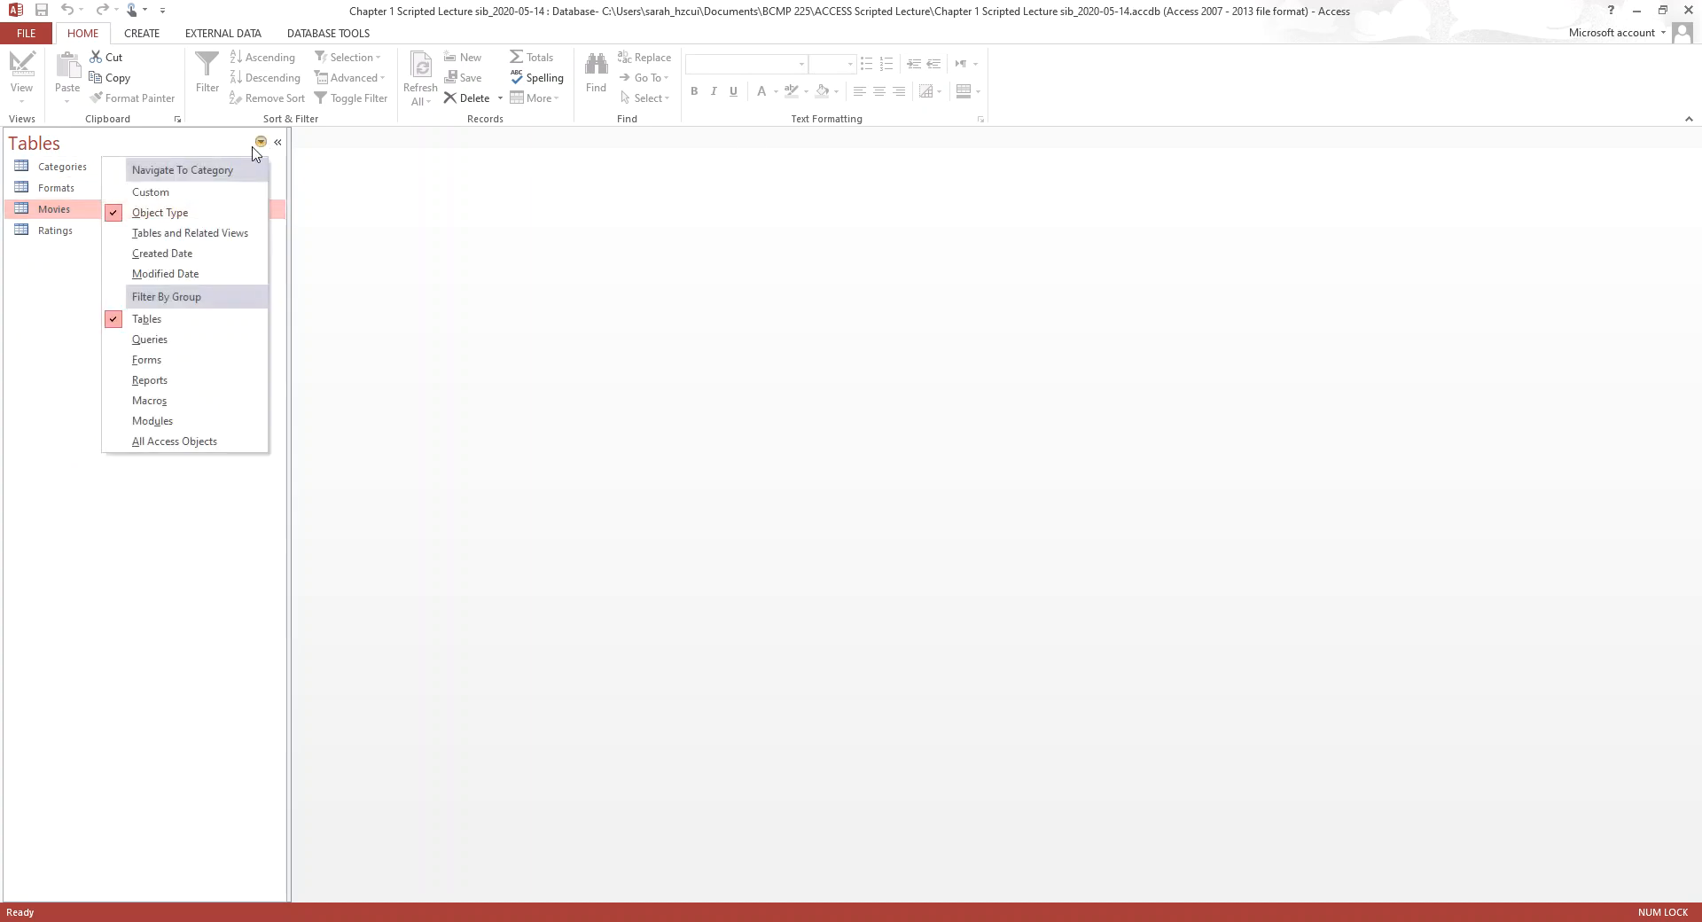
{"action": "left_click", "coordinate": [197, 442]}
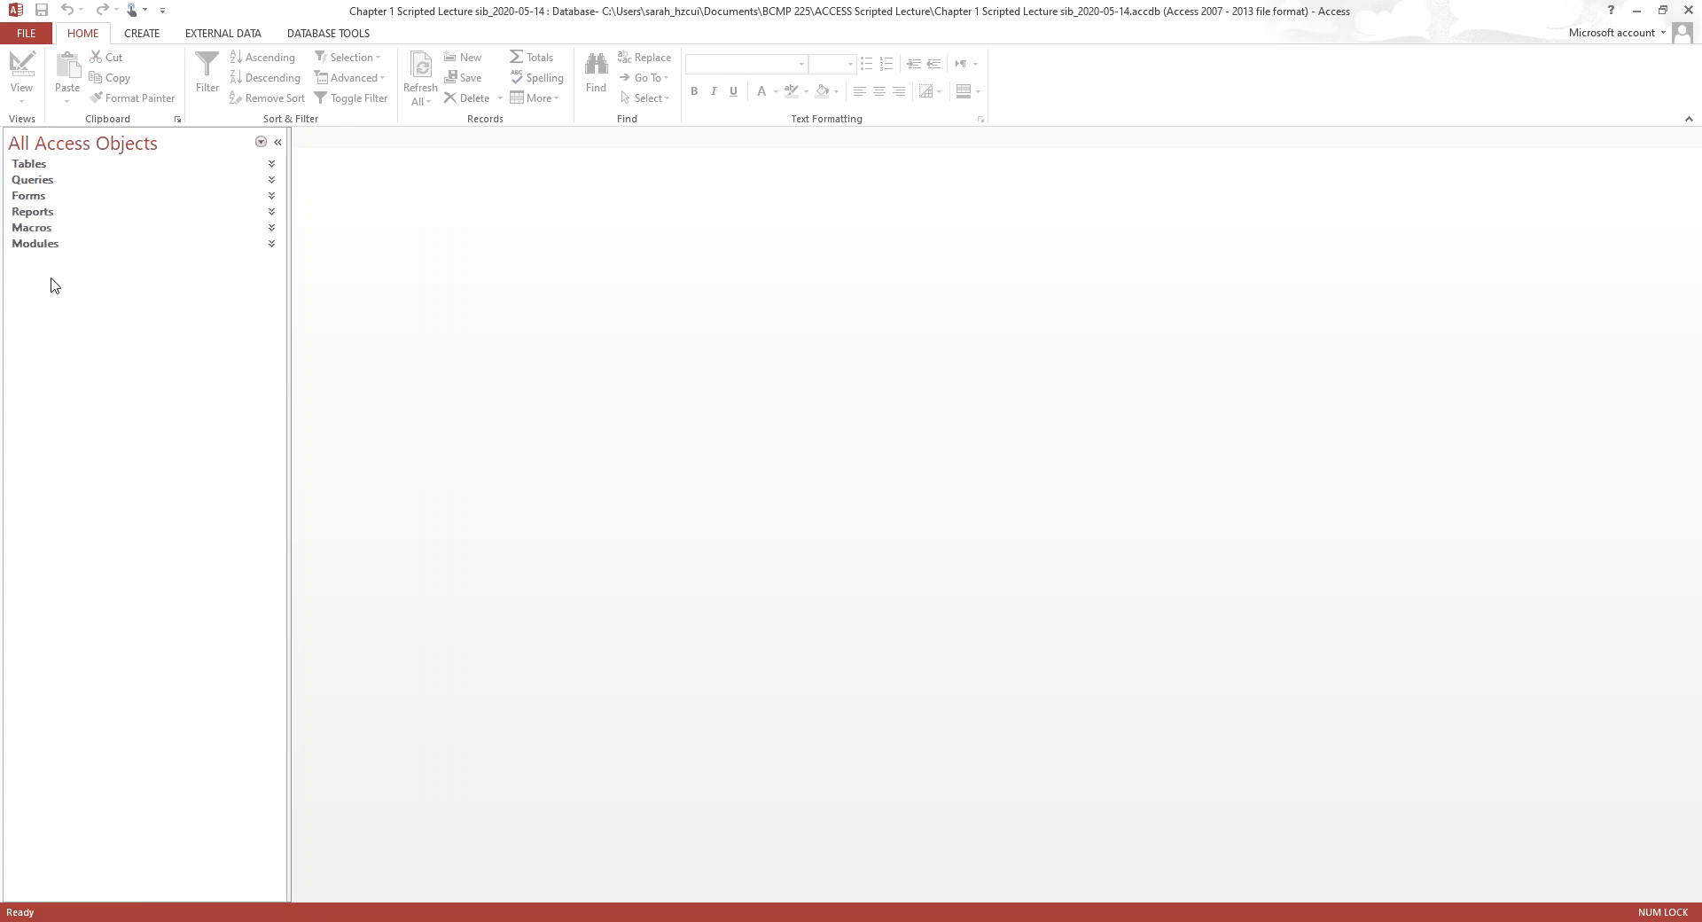
{"action": "left_click", "coordinate": [261, 144]}
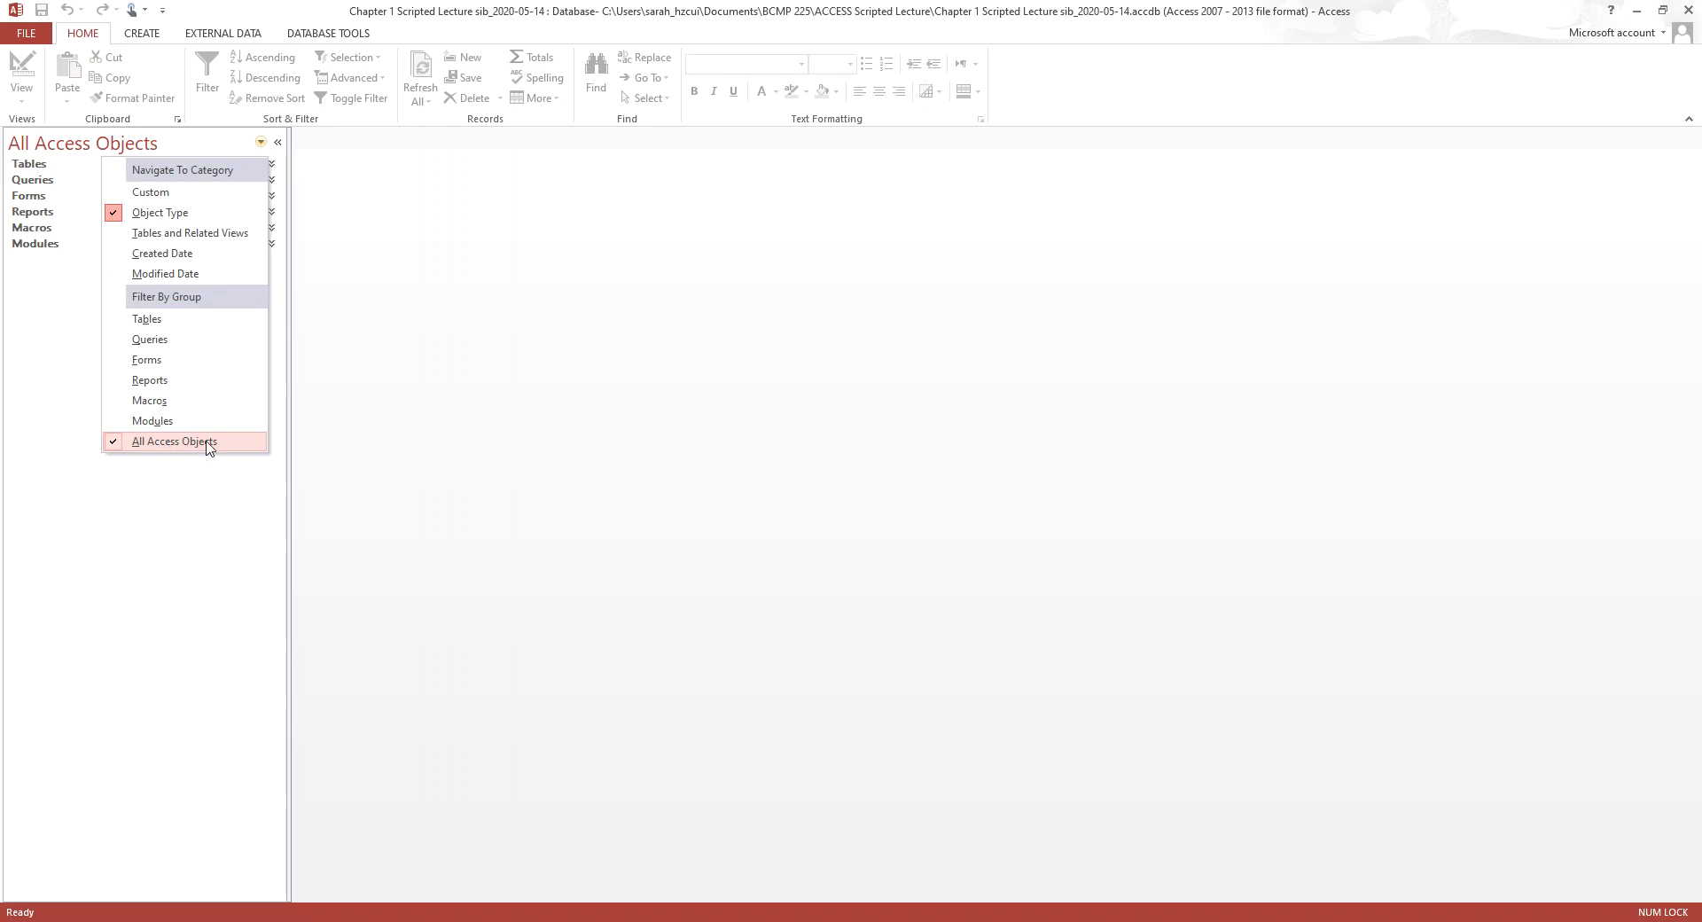
Filter the pane to Forms, revert to All Access Objects, and expand Tables
{"action": "left_click", "coordinate": [149, 361]}
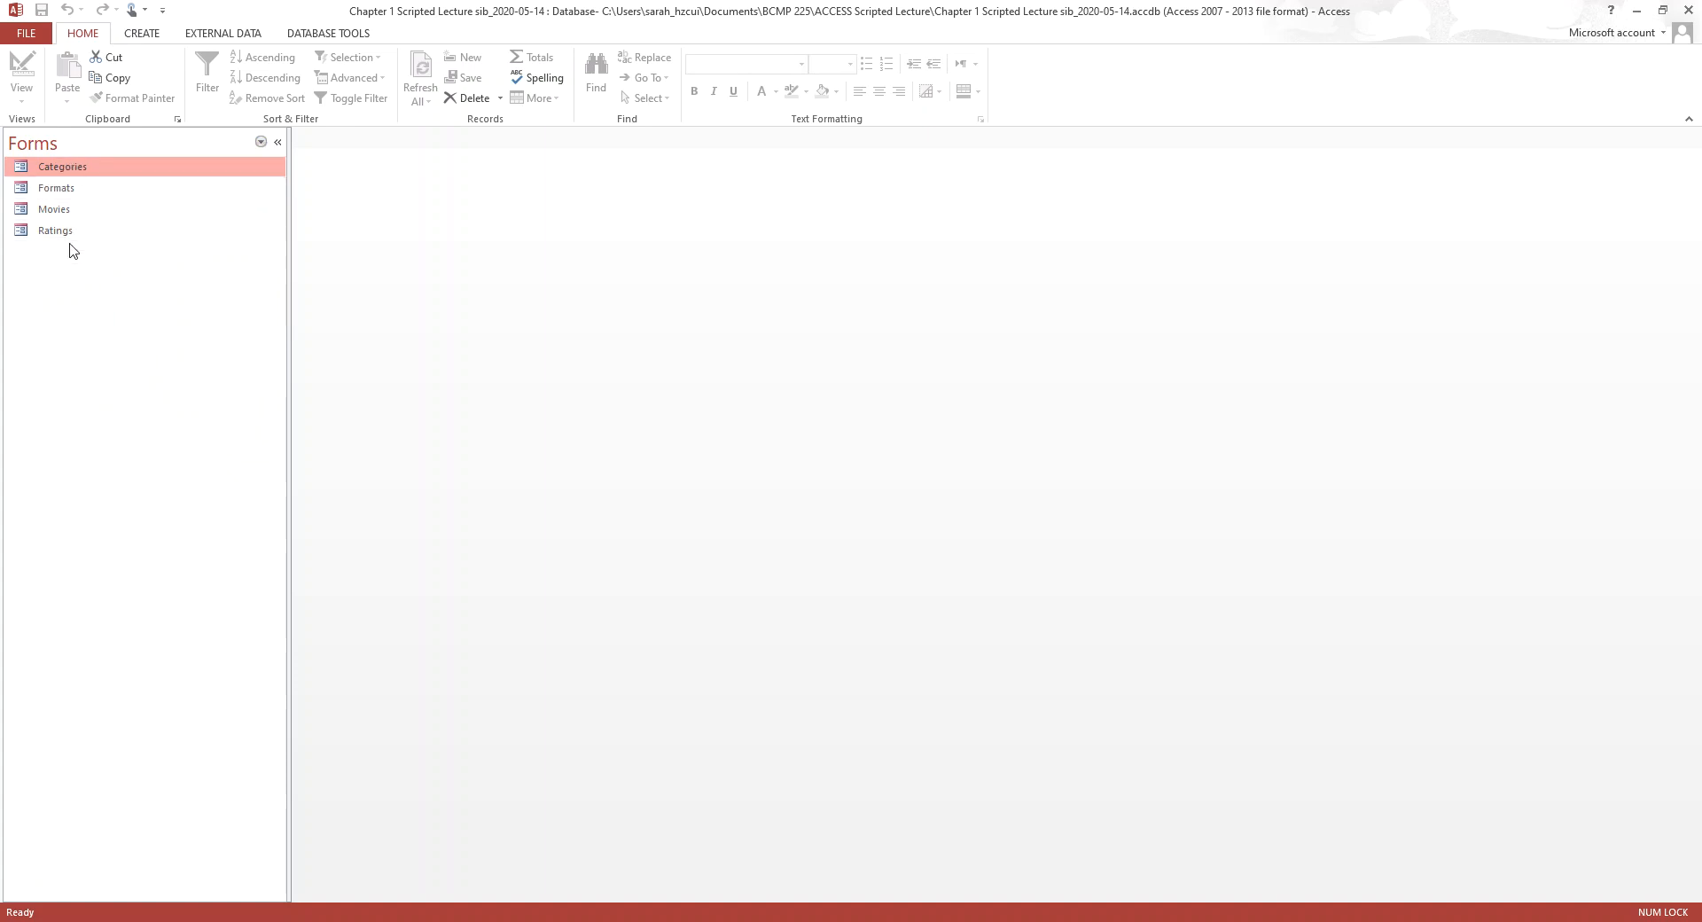
{"action": "left_click", "coordinate": [262, 143]}
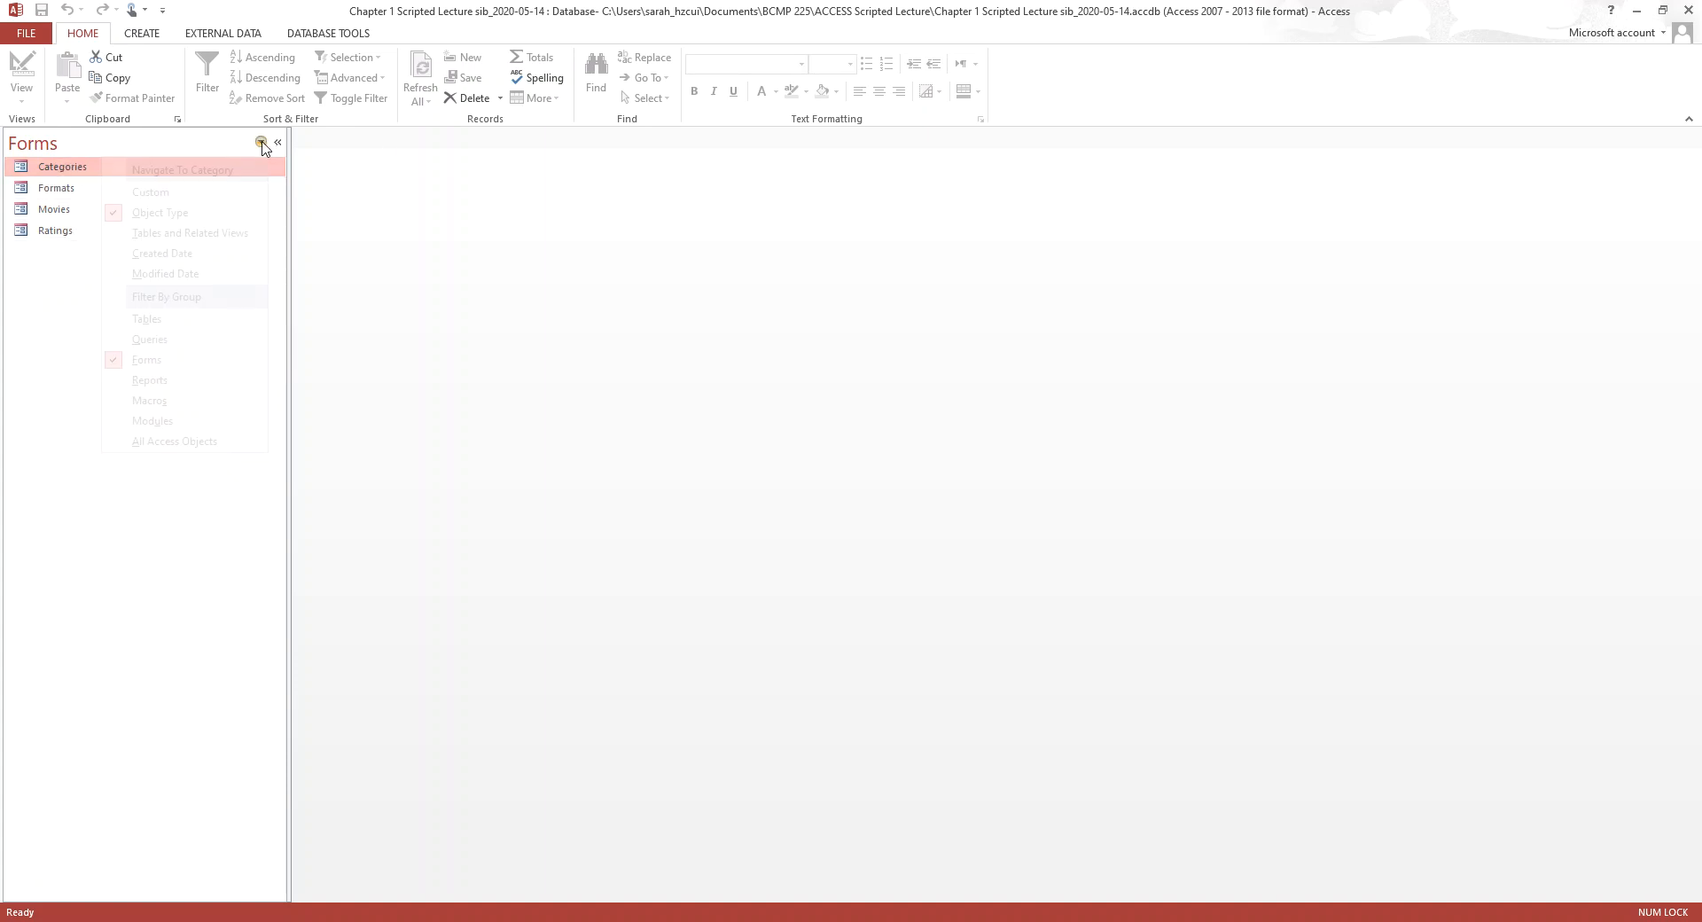
{"action": "left_click", "coordinate": [165, 446]}
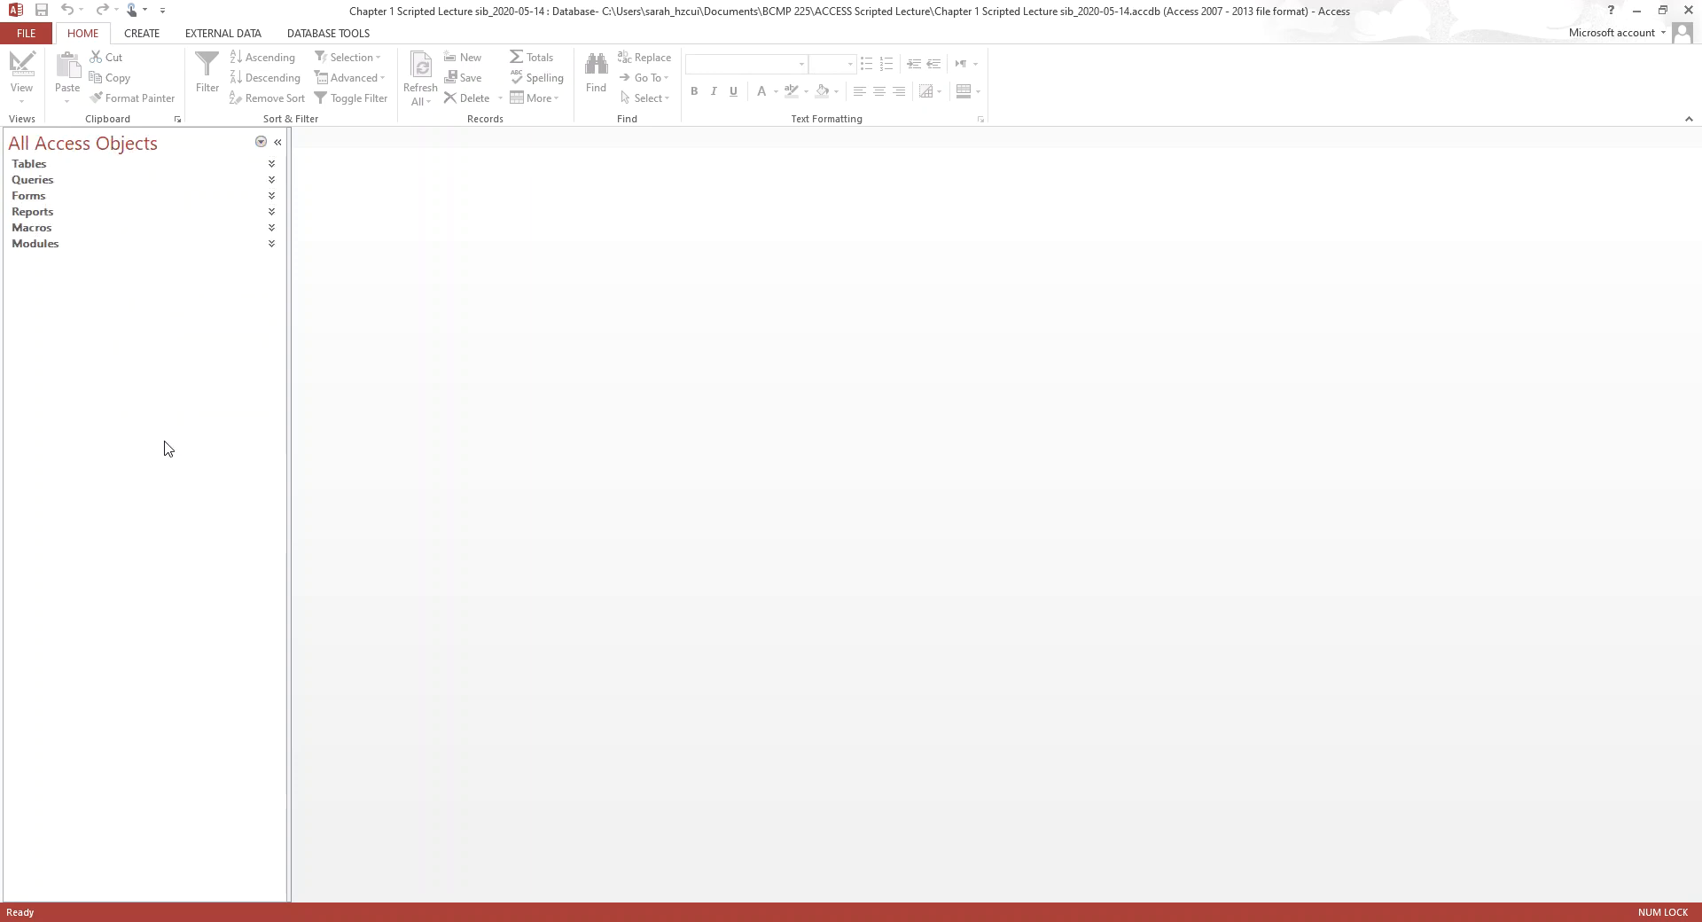
{"action": "left_click", "coordinate": [273, 168]}
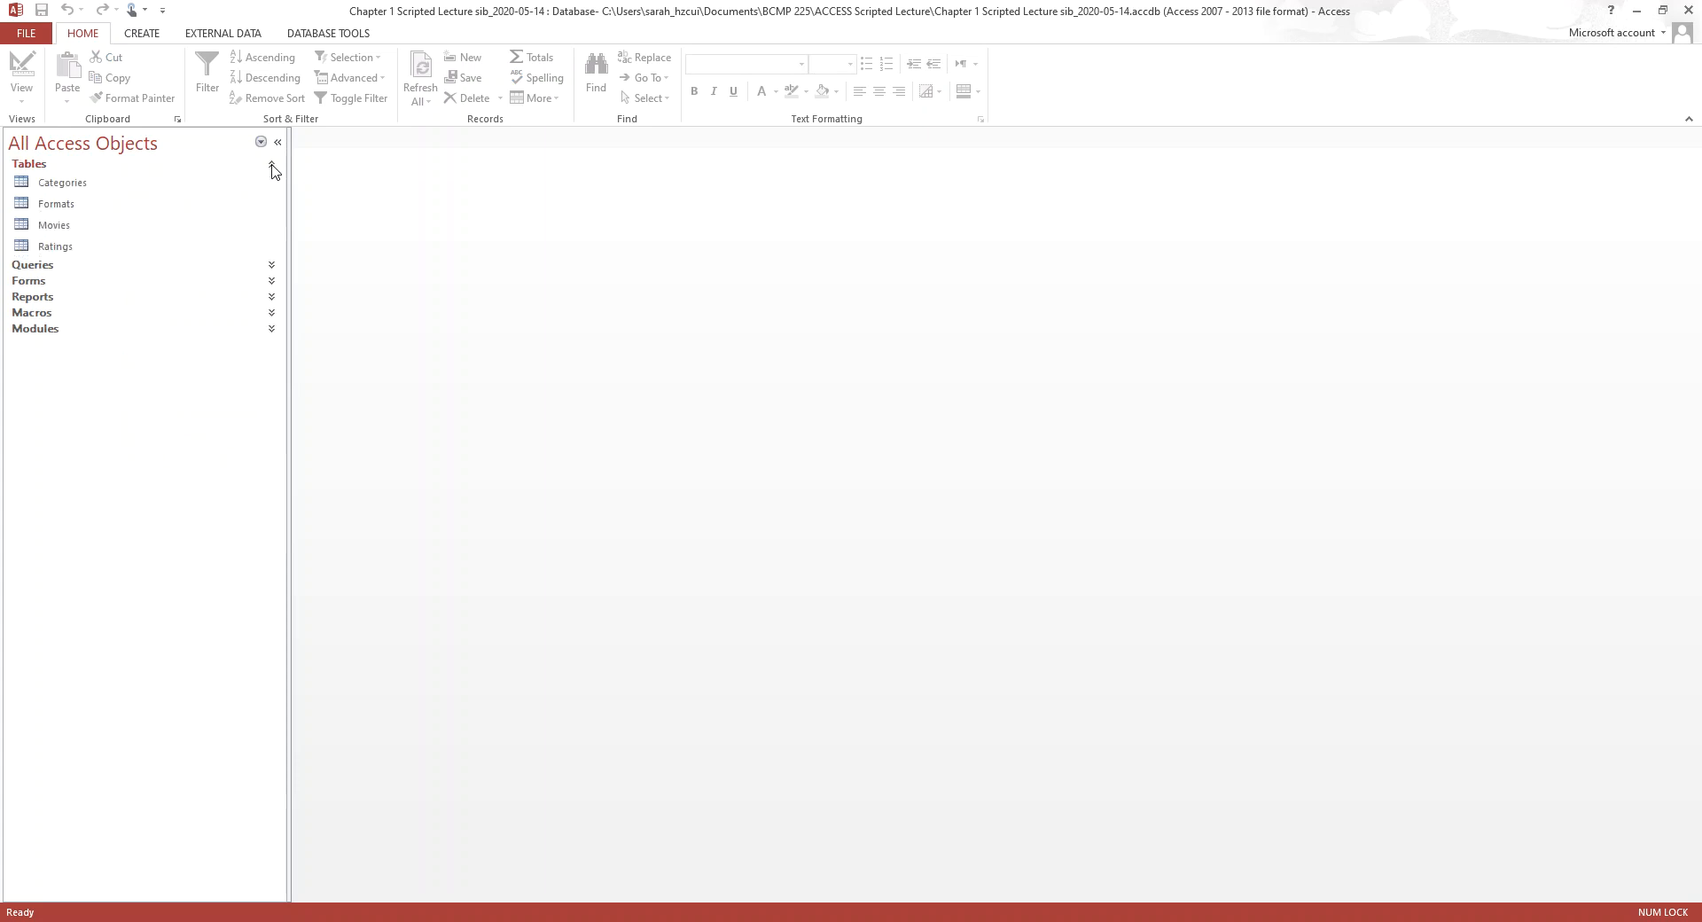
Expand the Queries, Forms, Reports and Macros groups and select Macro1
{"action": "left_click", "coordinate": [272, 266]}
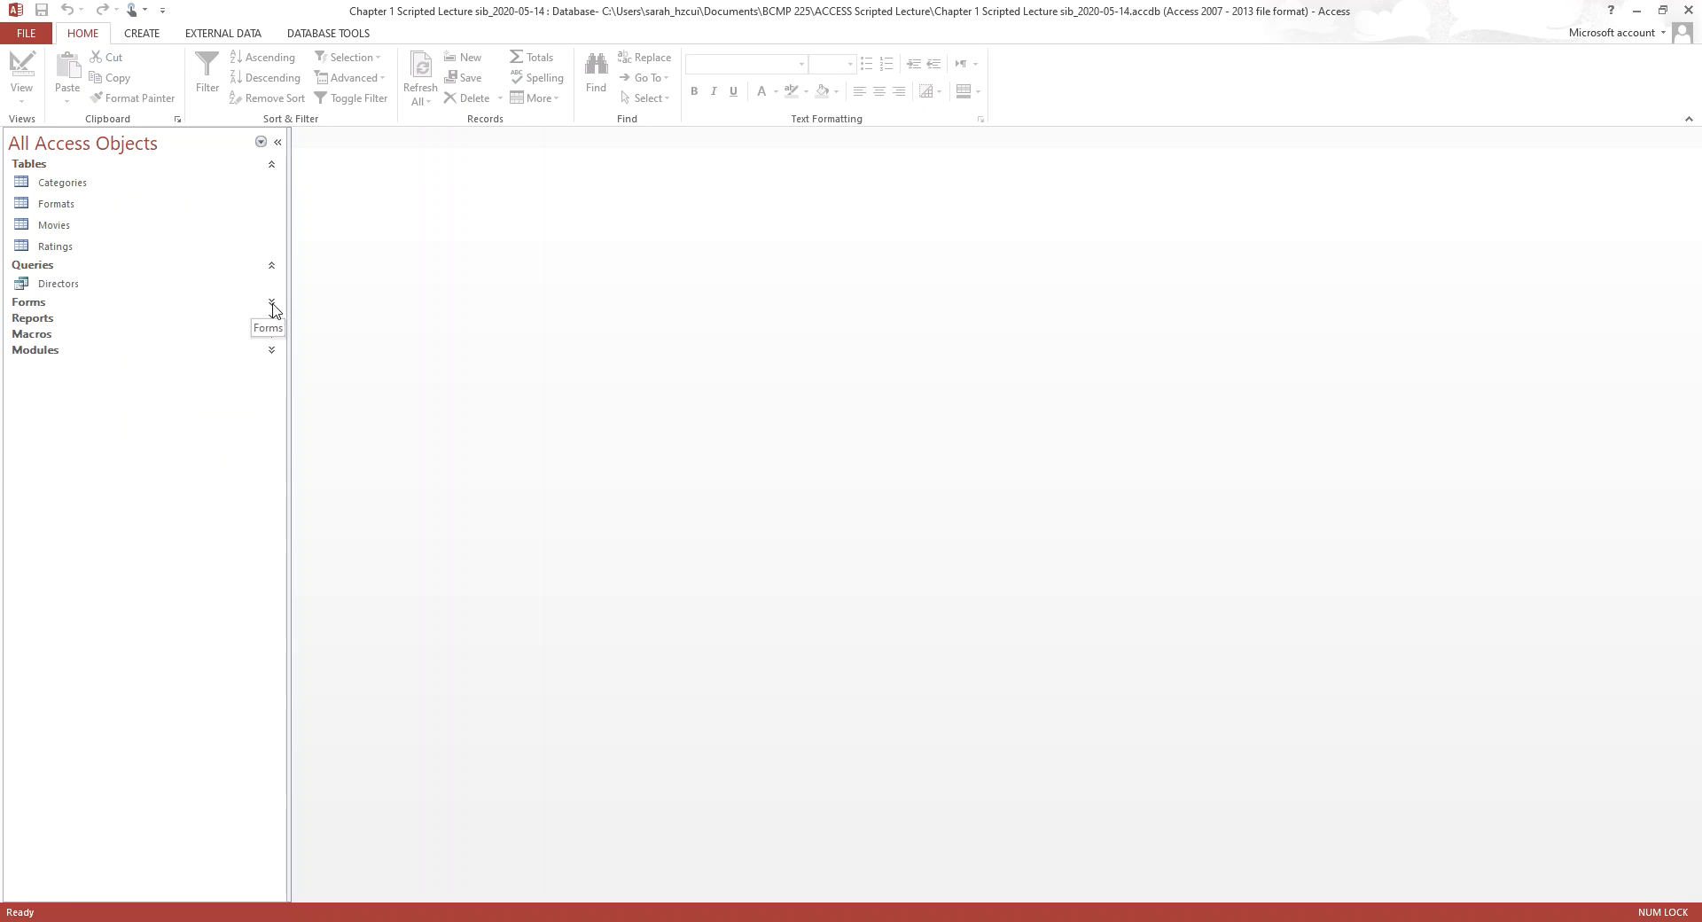
{"action": "left_click", "coordinate": [272, 303]}
{"action": "left_click", "coordinate": [271, 404]}
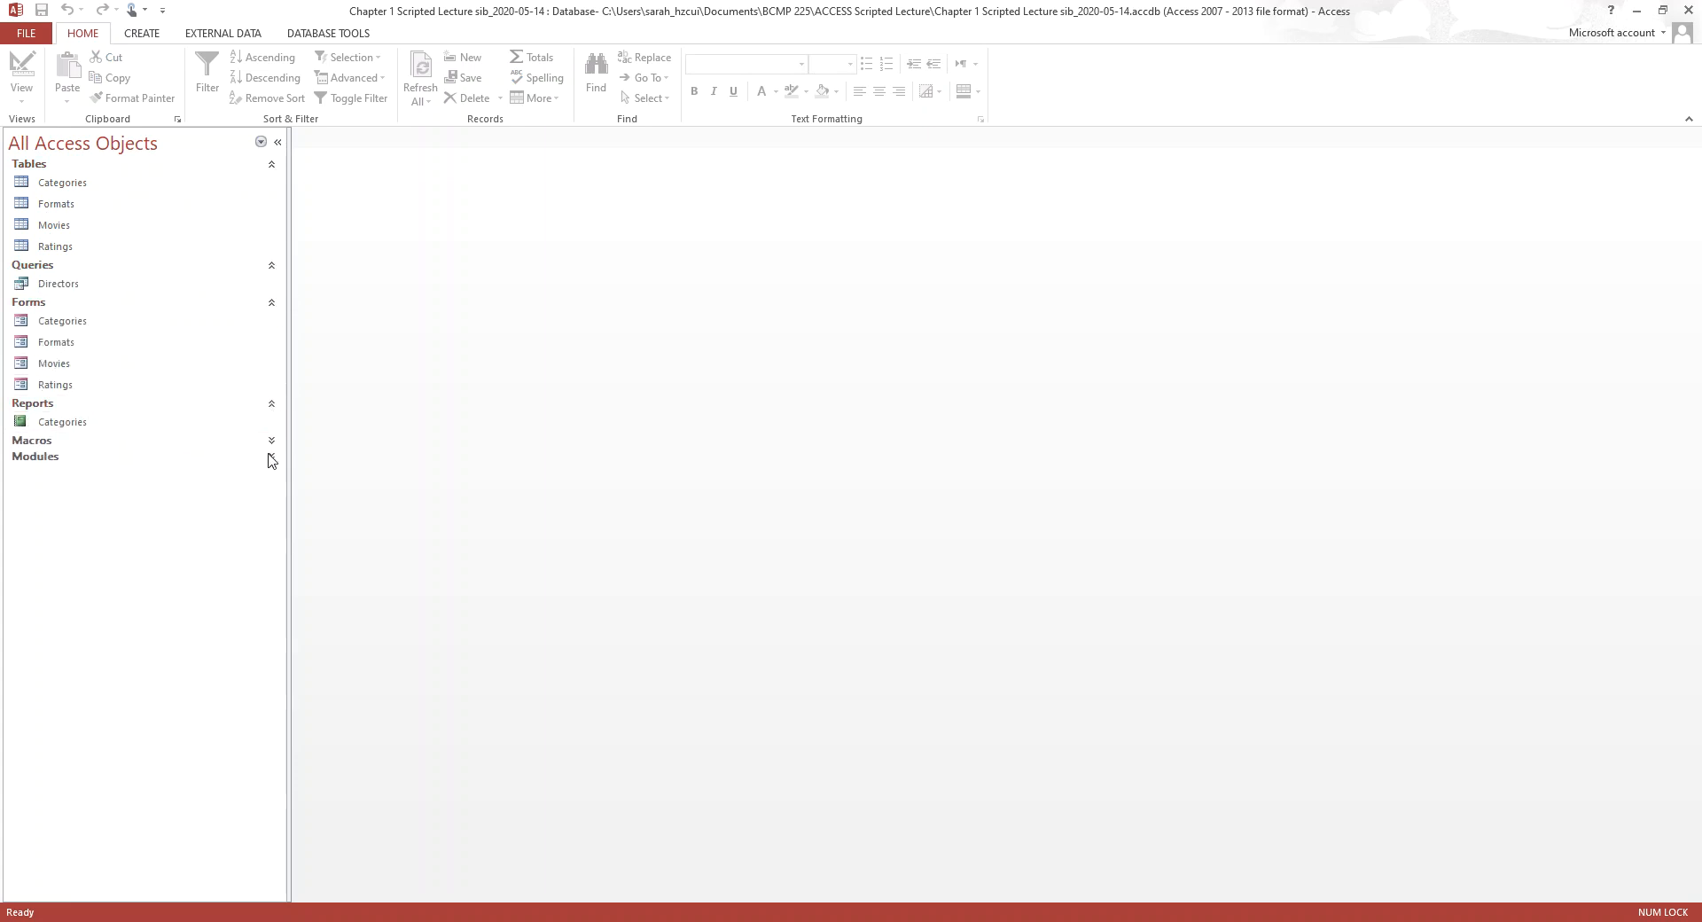
{"action": "left_click", "coordinate": [271, 443]}
{"action": "left_click", "coordinate": [266, 463]}
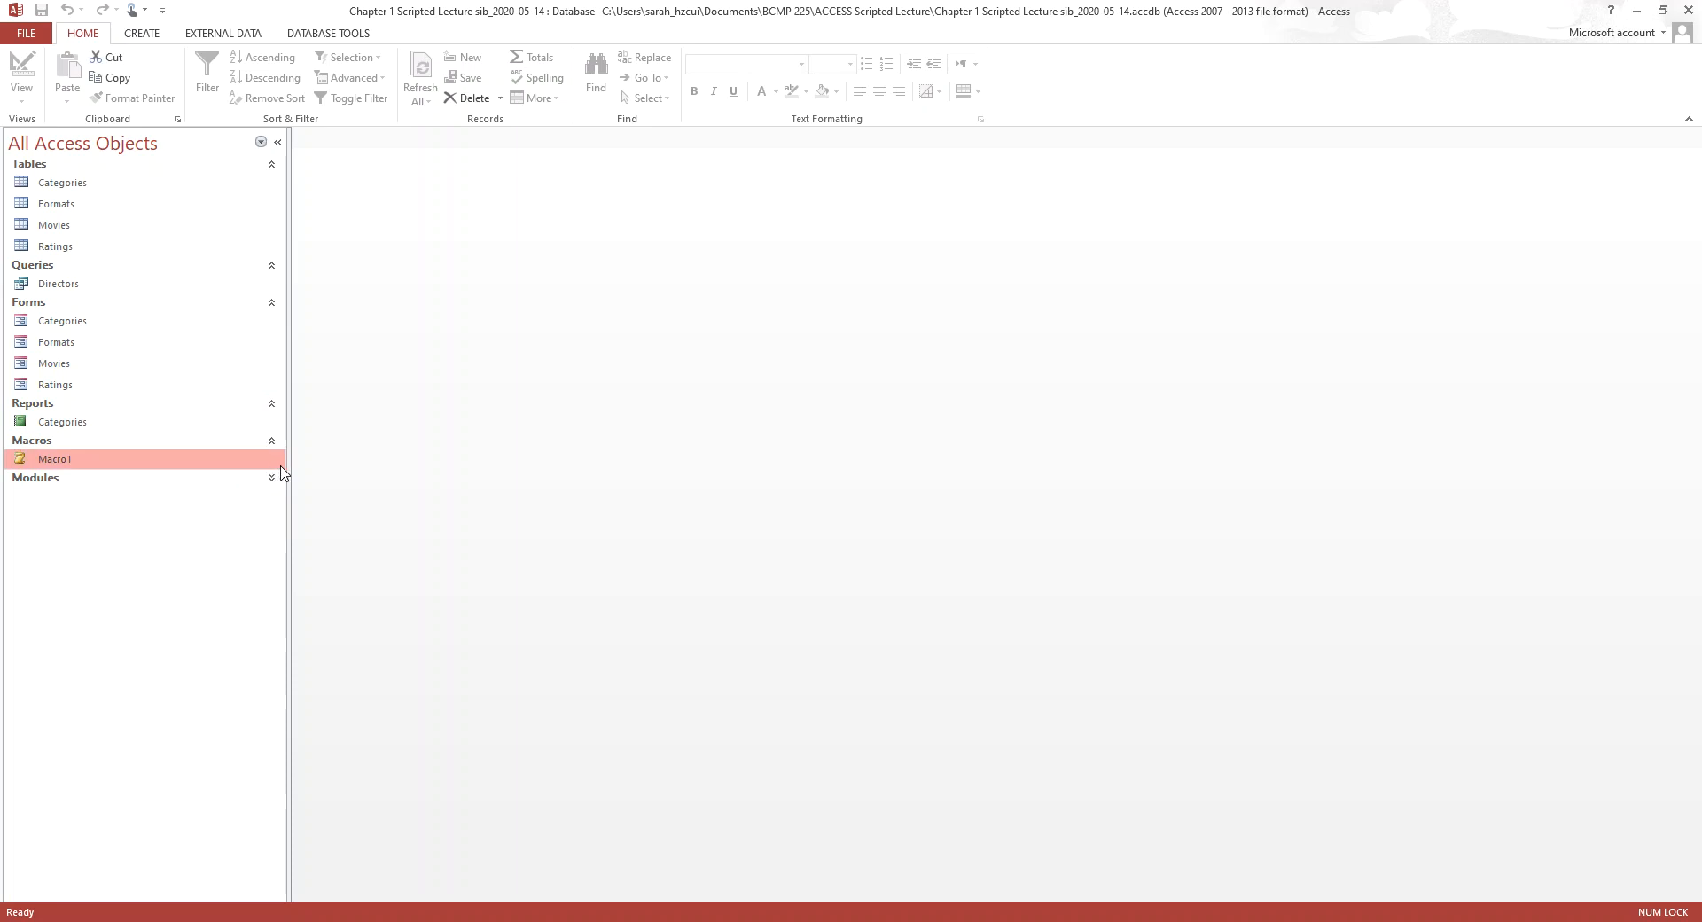
Collapse the Tables, Forms, Macros, Reports and Queries groups in the navigation pane
{"action": "left_click", "coordinate": [273, 166]}
{"action": "left_click", "coordinate": [271, 218]}
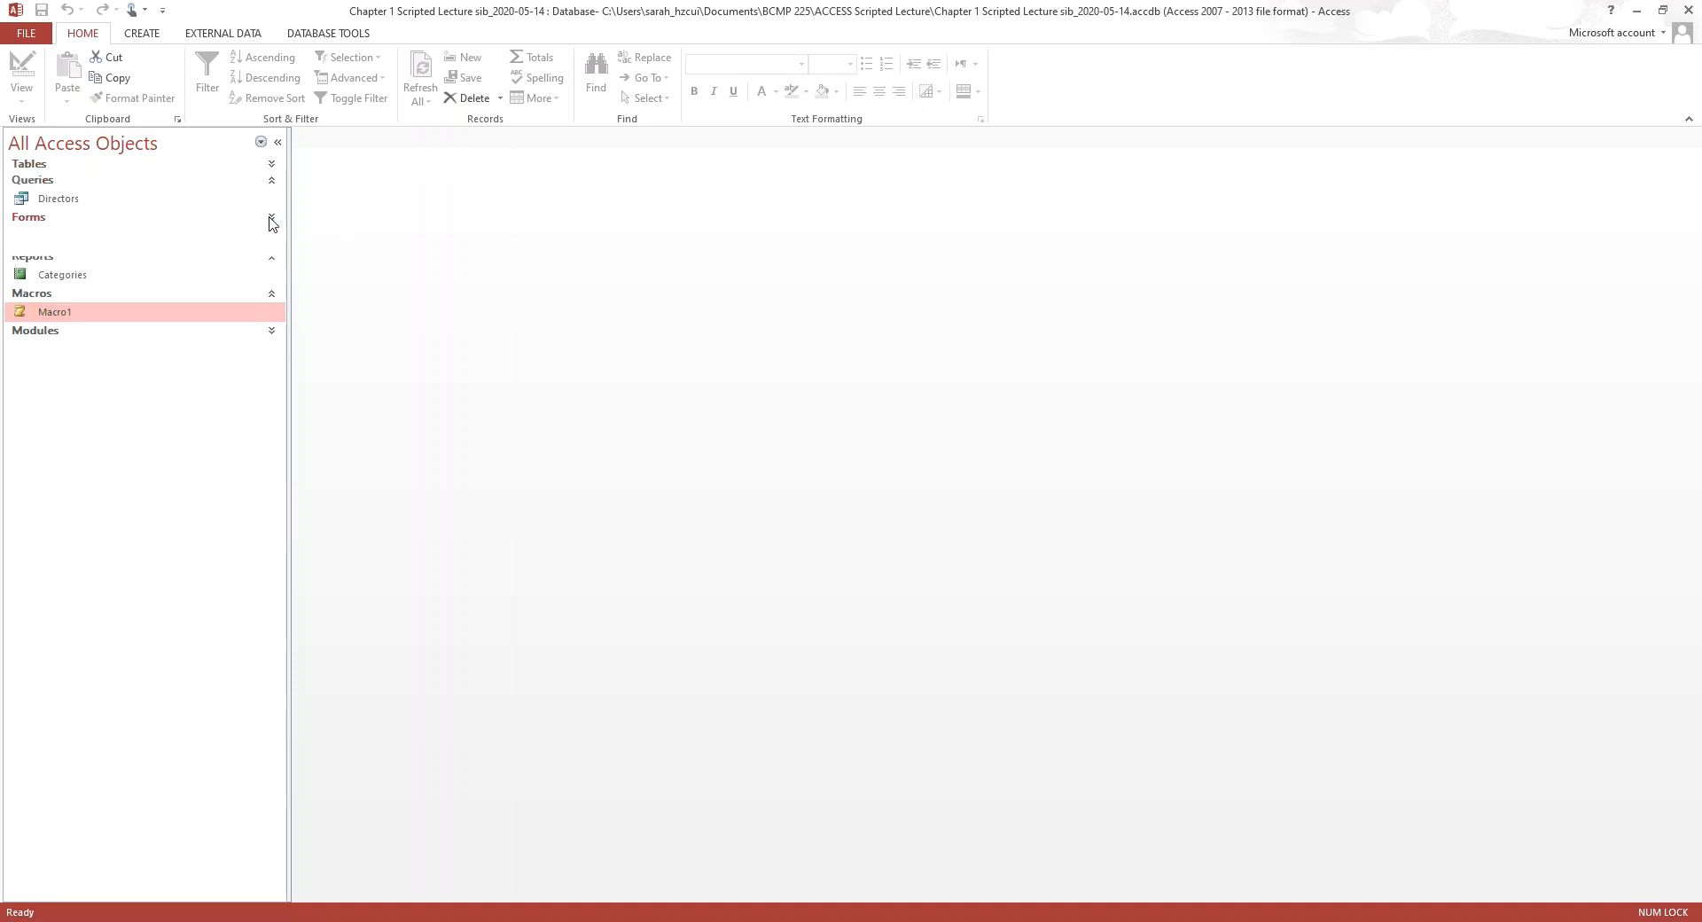
{"action": "left_click", "coordinate": [273, 167]}
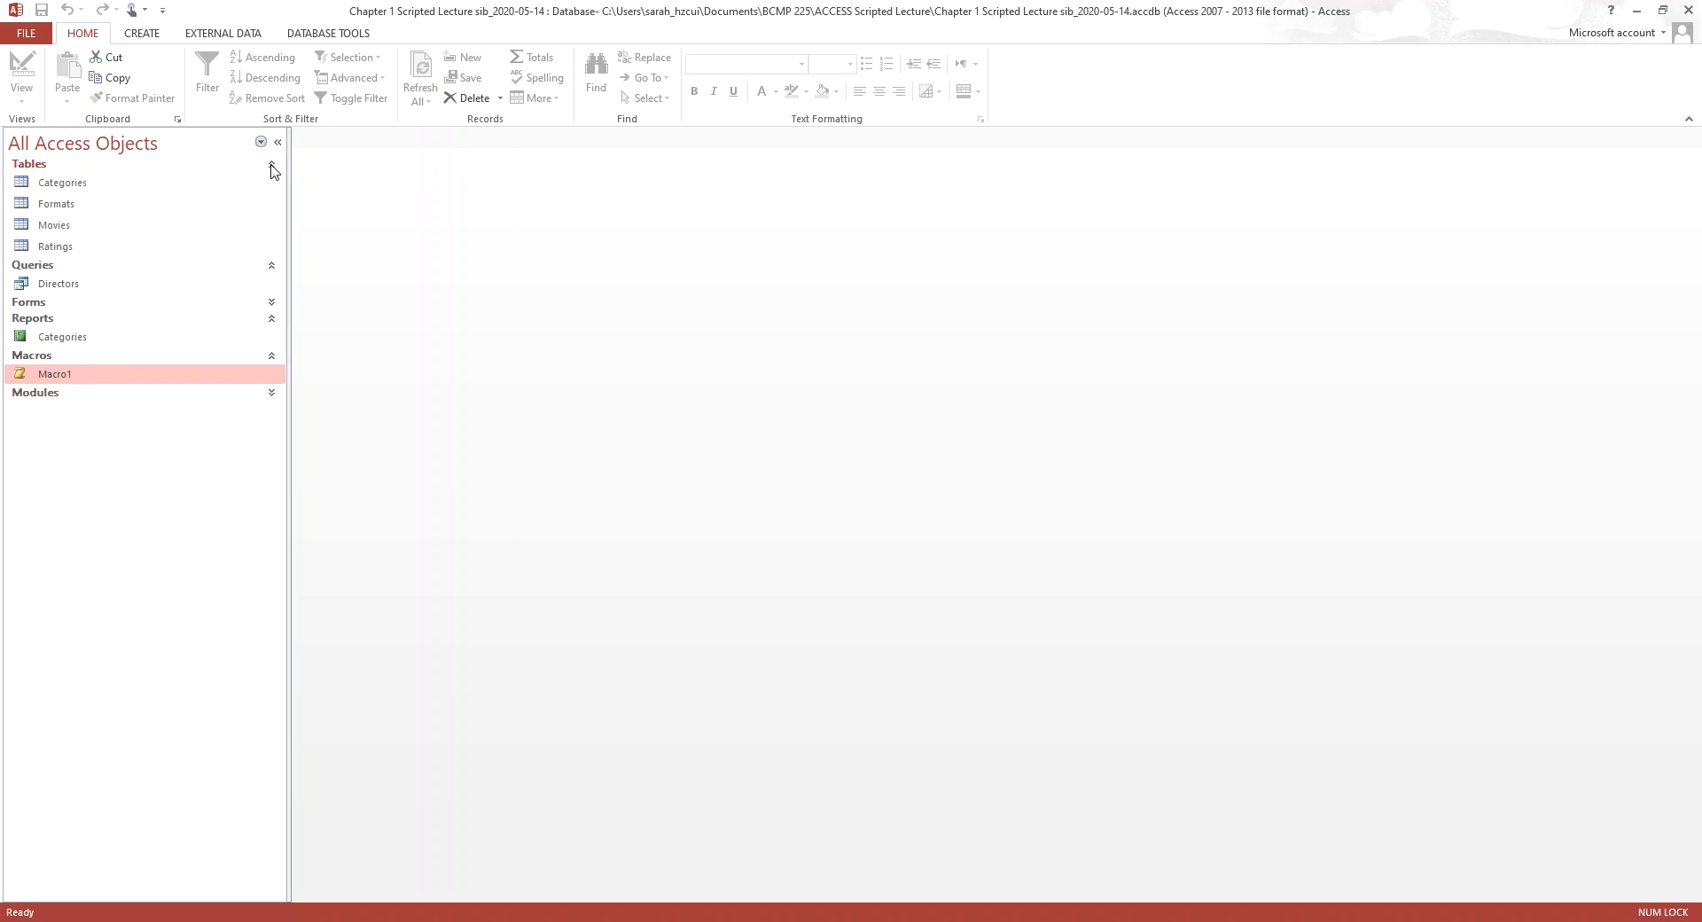
{"action": "left_click", "coordinate": [272, 167]}
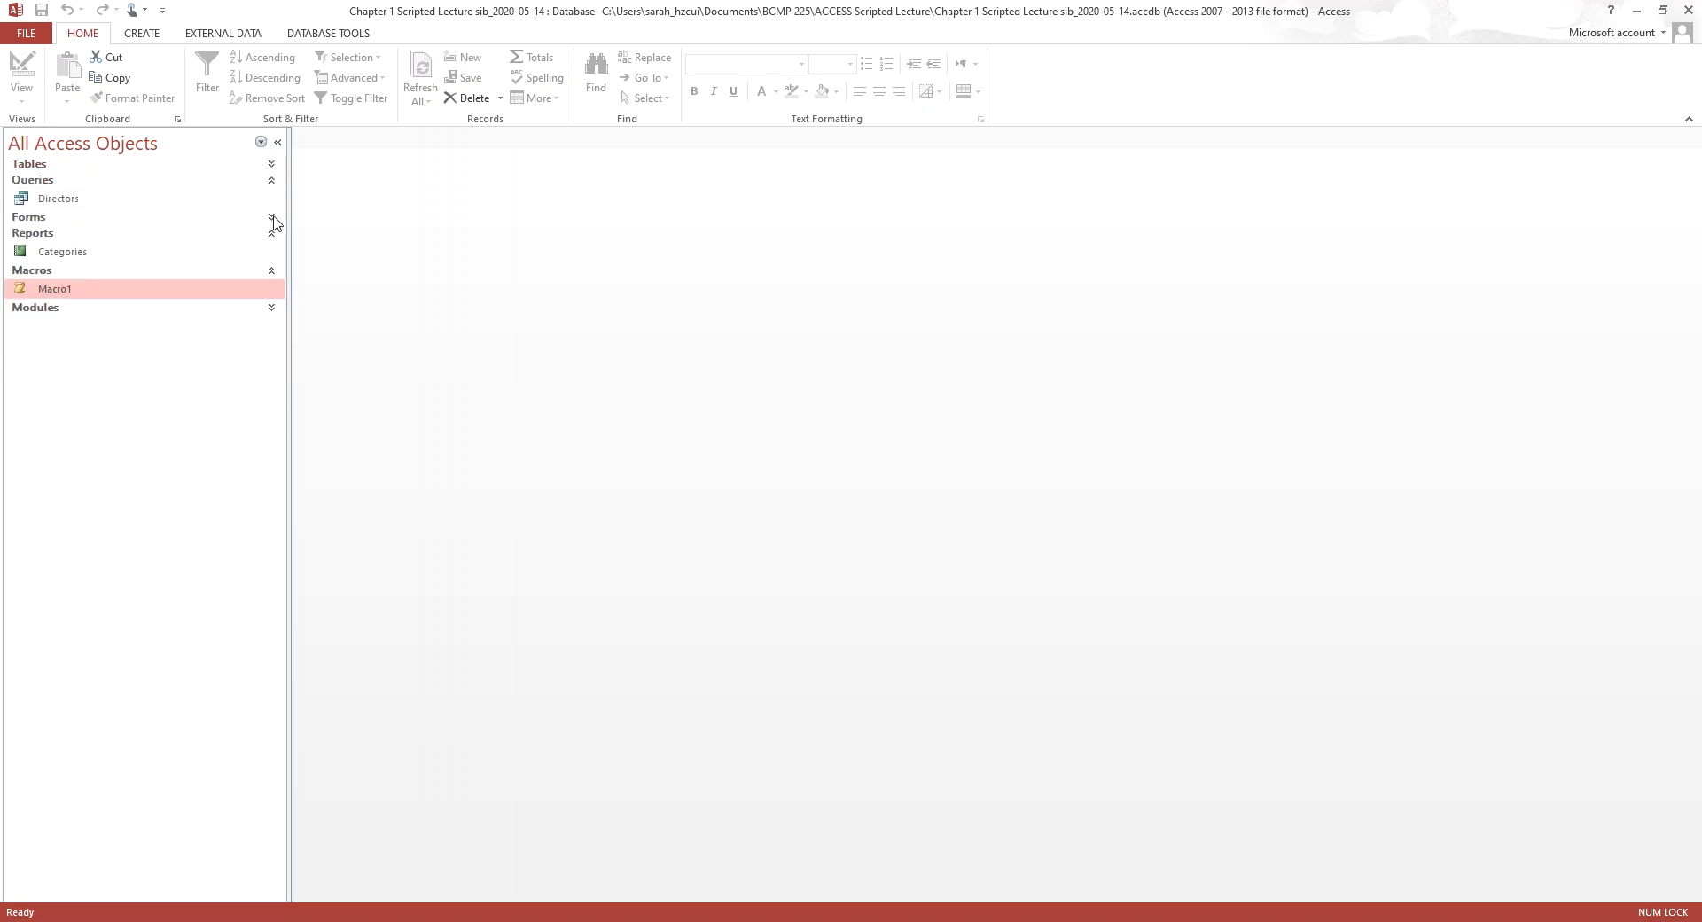
{"action": "left_click", "coordinate": [272, 219]}
{"action": "left_click", "coordinate": [272, 221]}
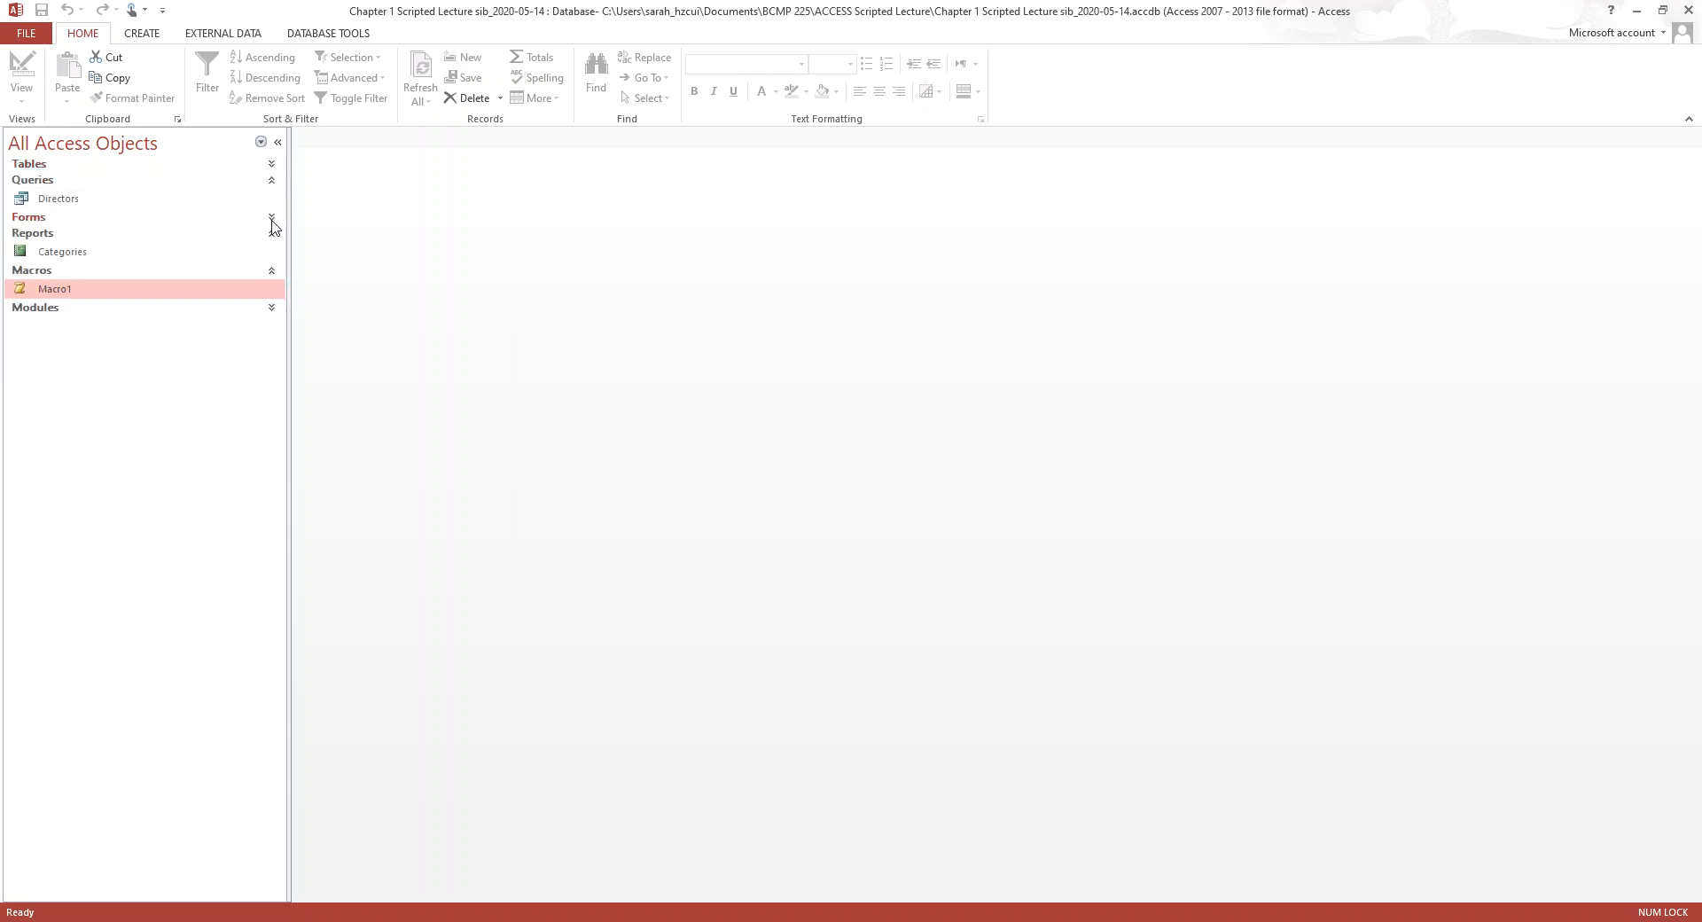
{"action": "left_click", "coordinate": [273, 272]}
{"action": "left_click", "coordinate": [272, 273]}
{"action": "left_click", "coordinate": [272, 274]}
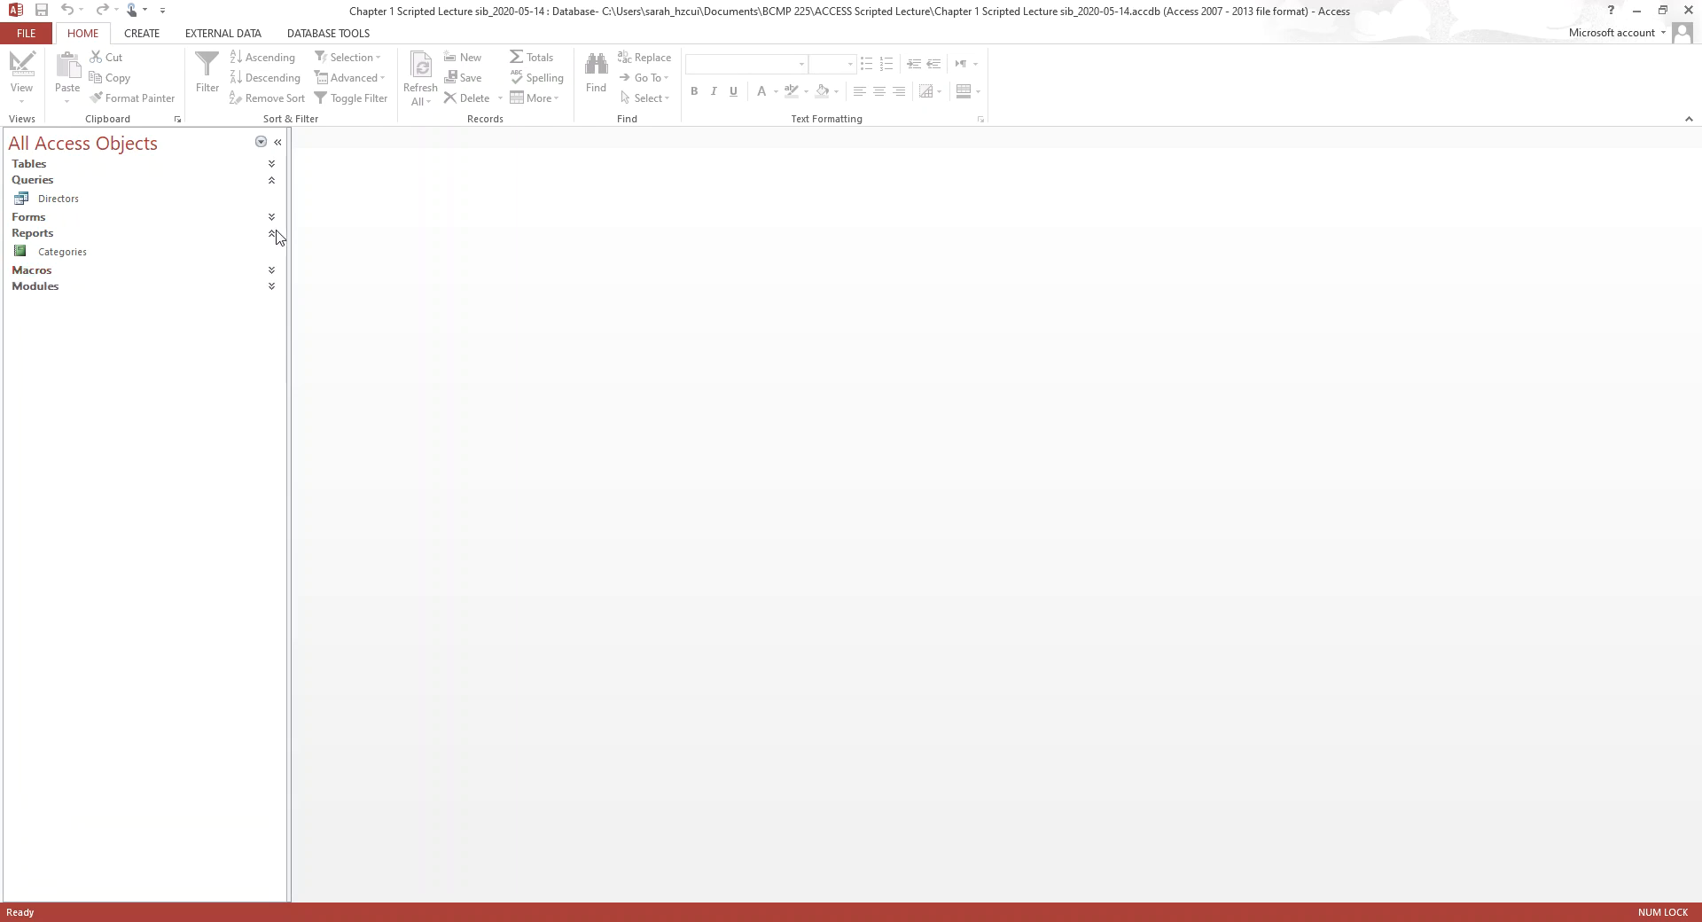
{"action": "left_click", "coordinate": [273, 235]}
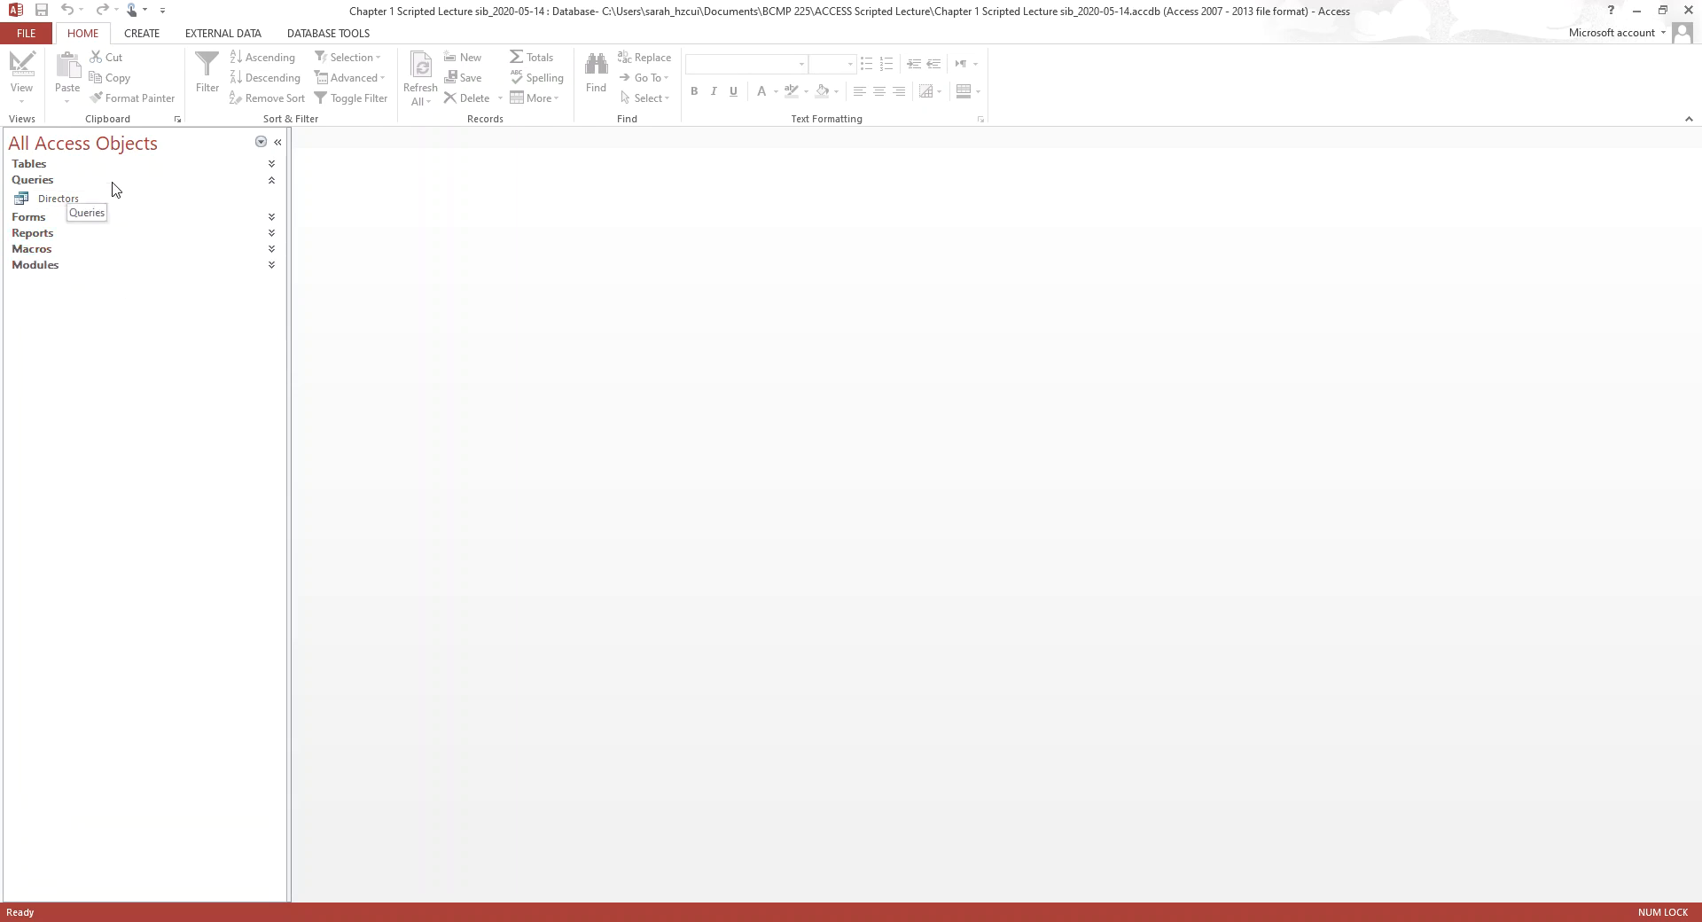
{"action": "left_click", "coordinate": [272, 182]}
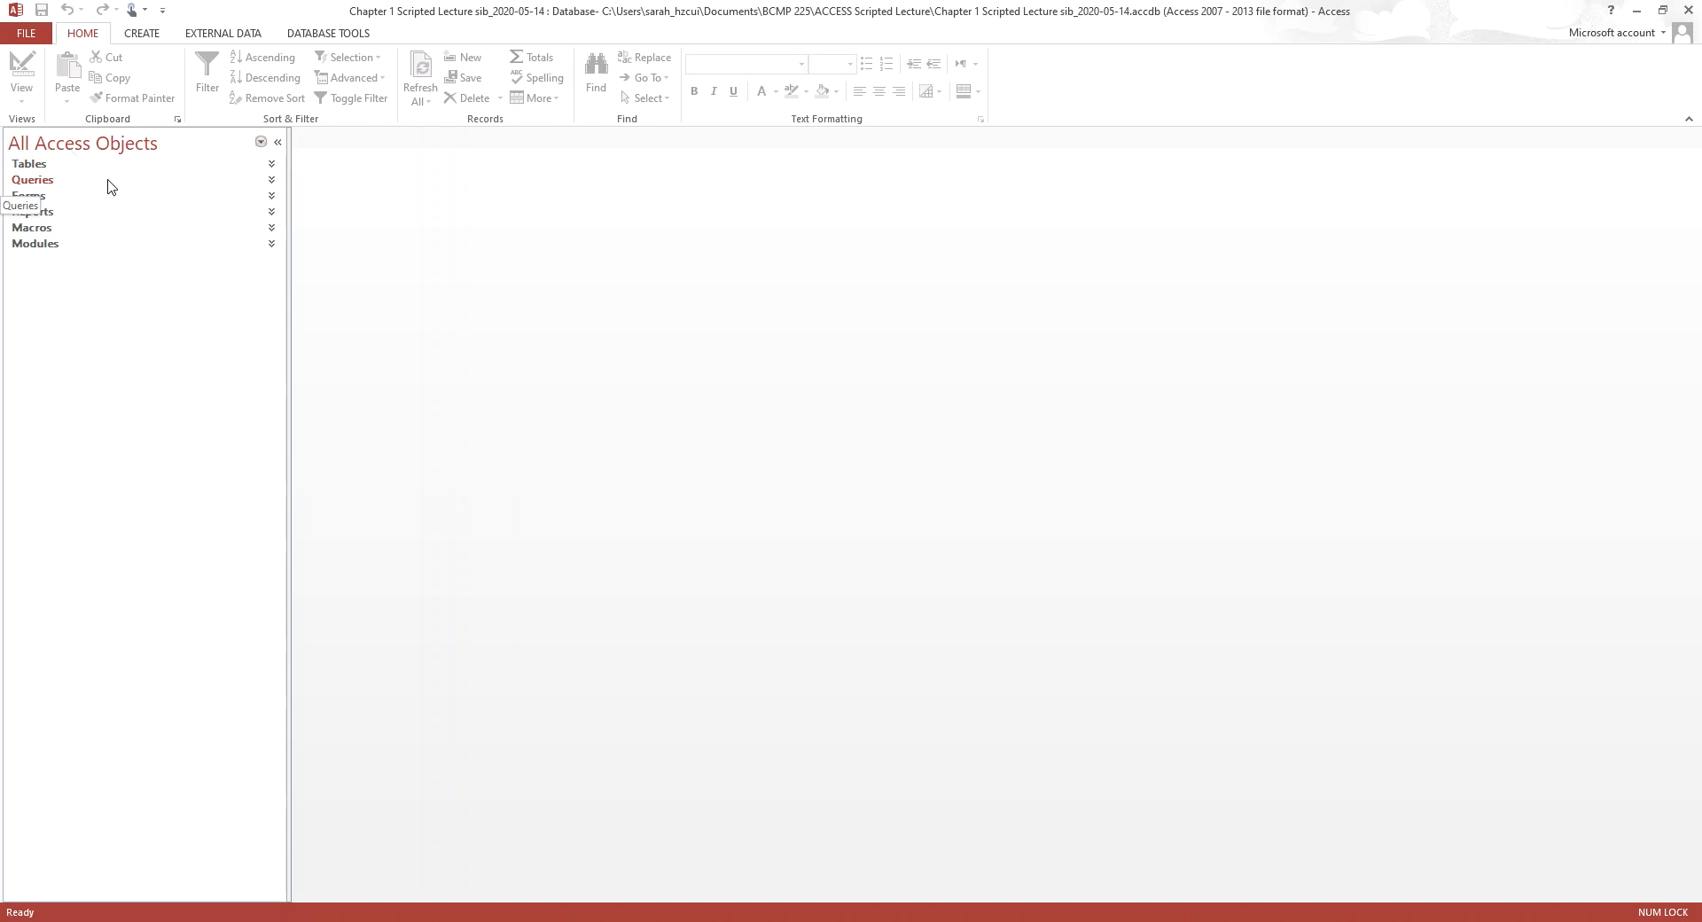
Hide and restore the navigation pane, narrow it, then show the database's Info page
{"action": "left_click", "coordinate": [278, 143]}
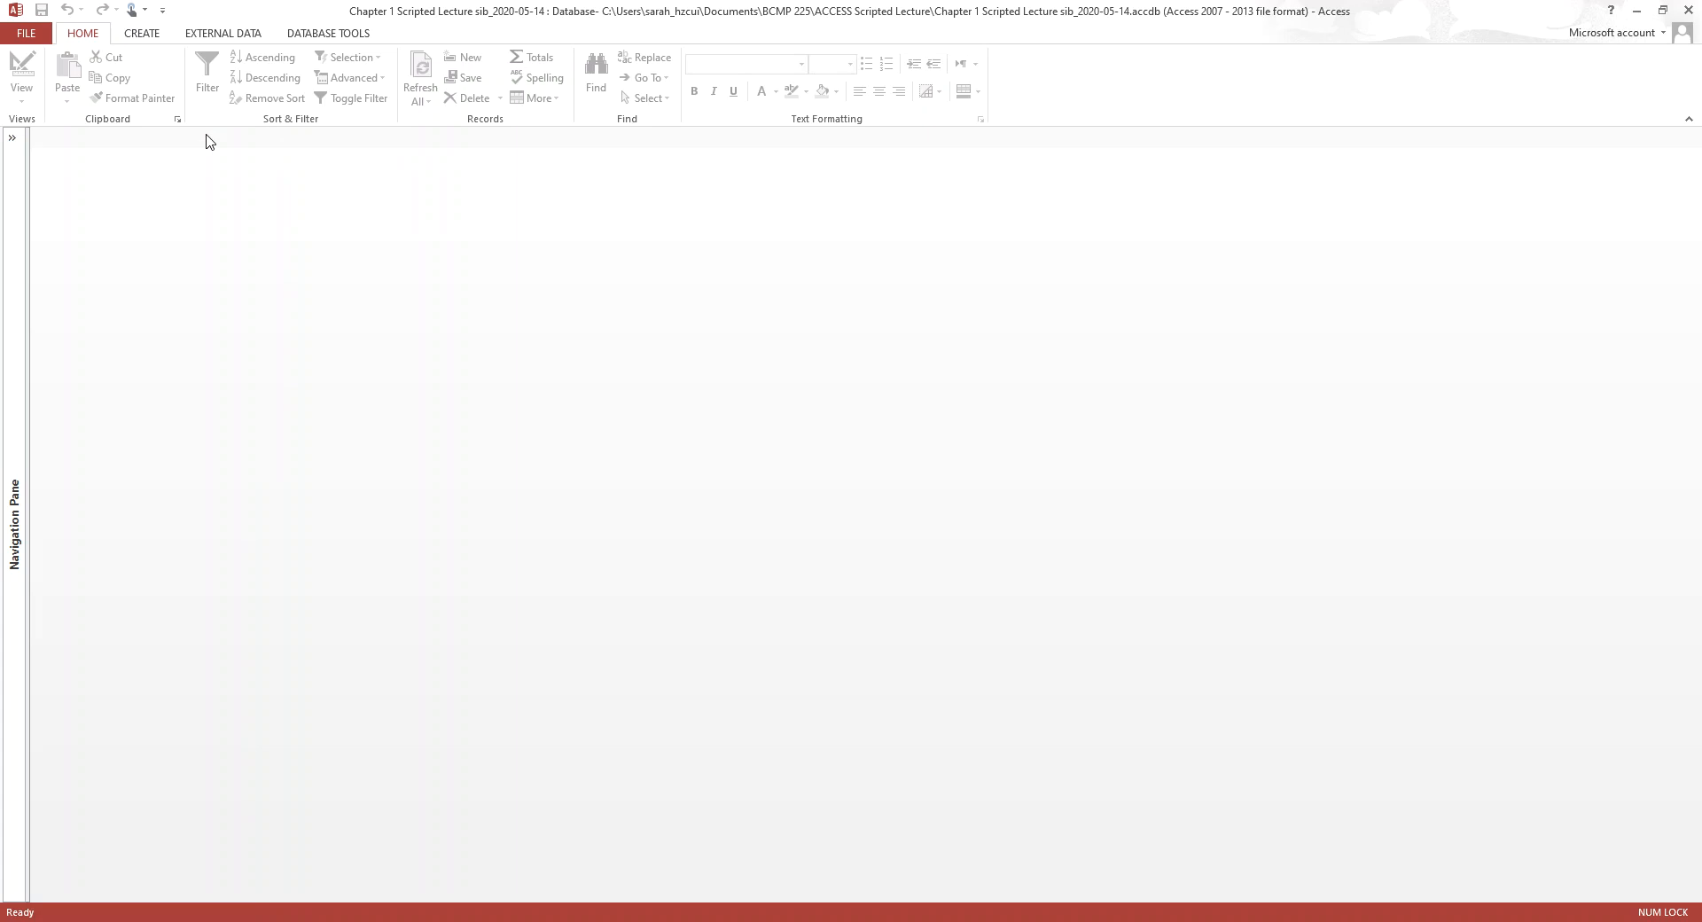
{"action": "left_click", "coordinate": [13, 139]}
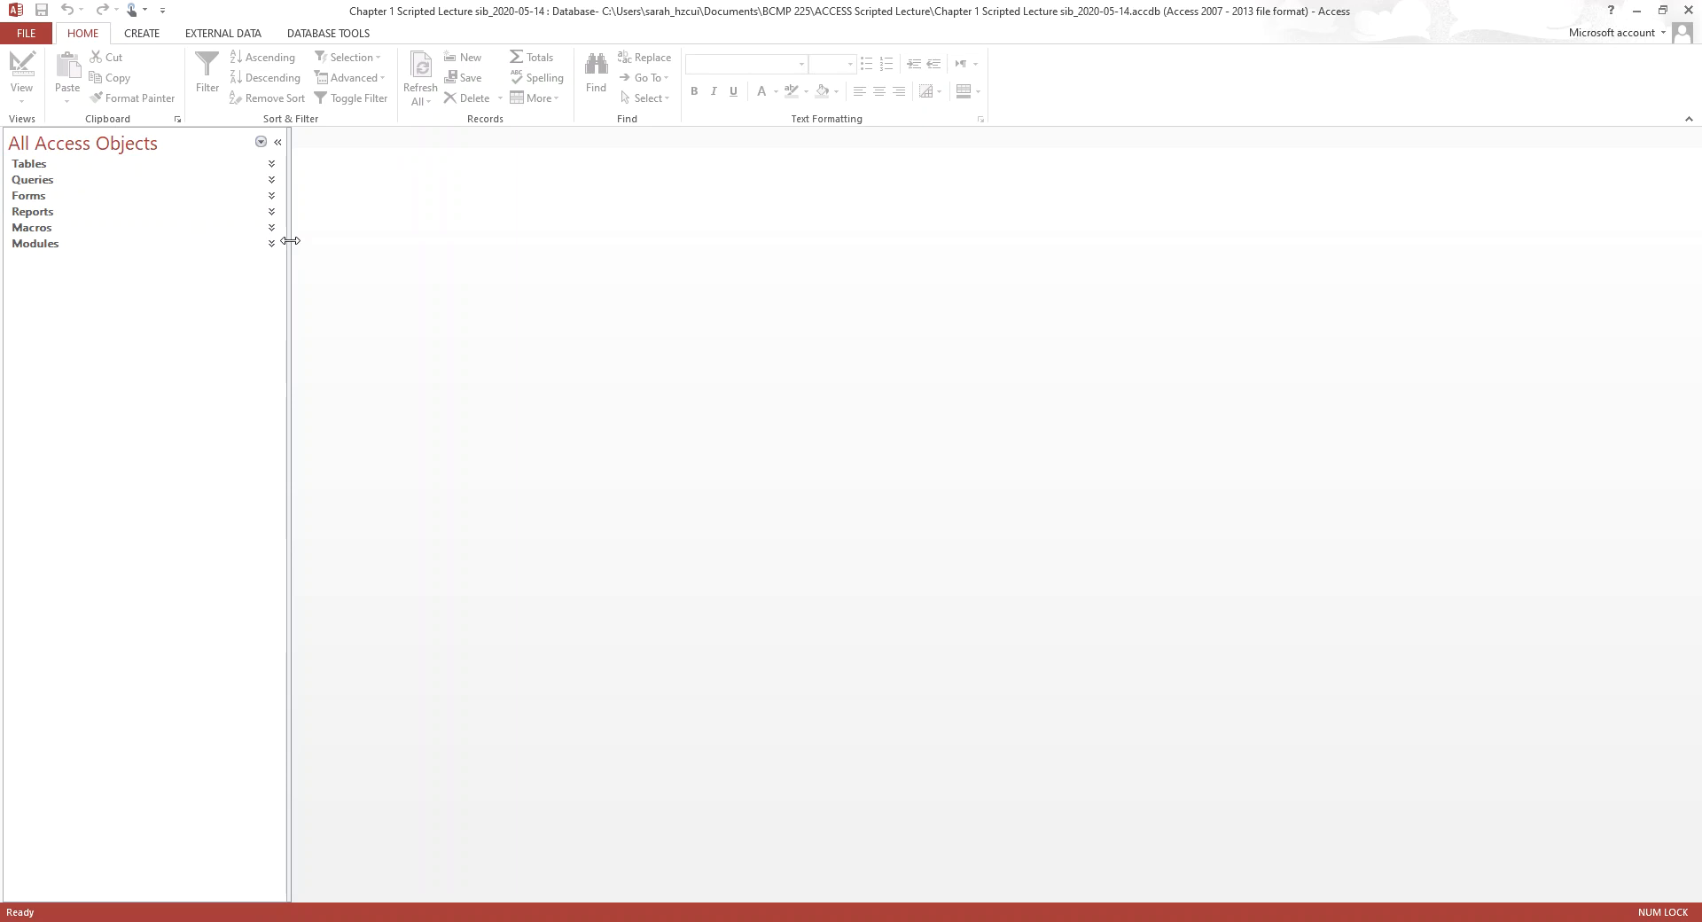
{"action": "left_click_drag", "start_coordinate": [289, 240], "coordinate": [213, 285]}
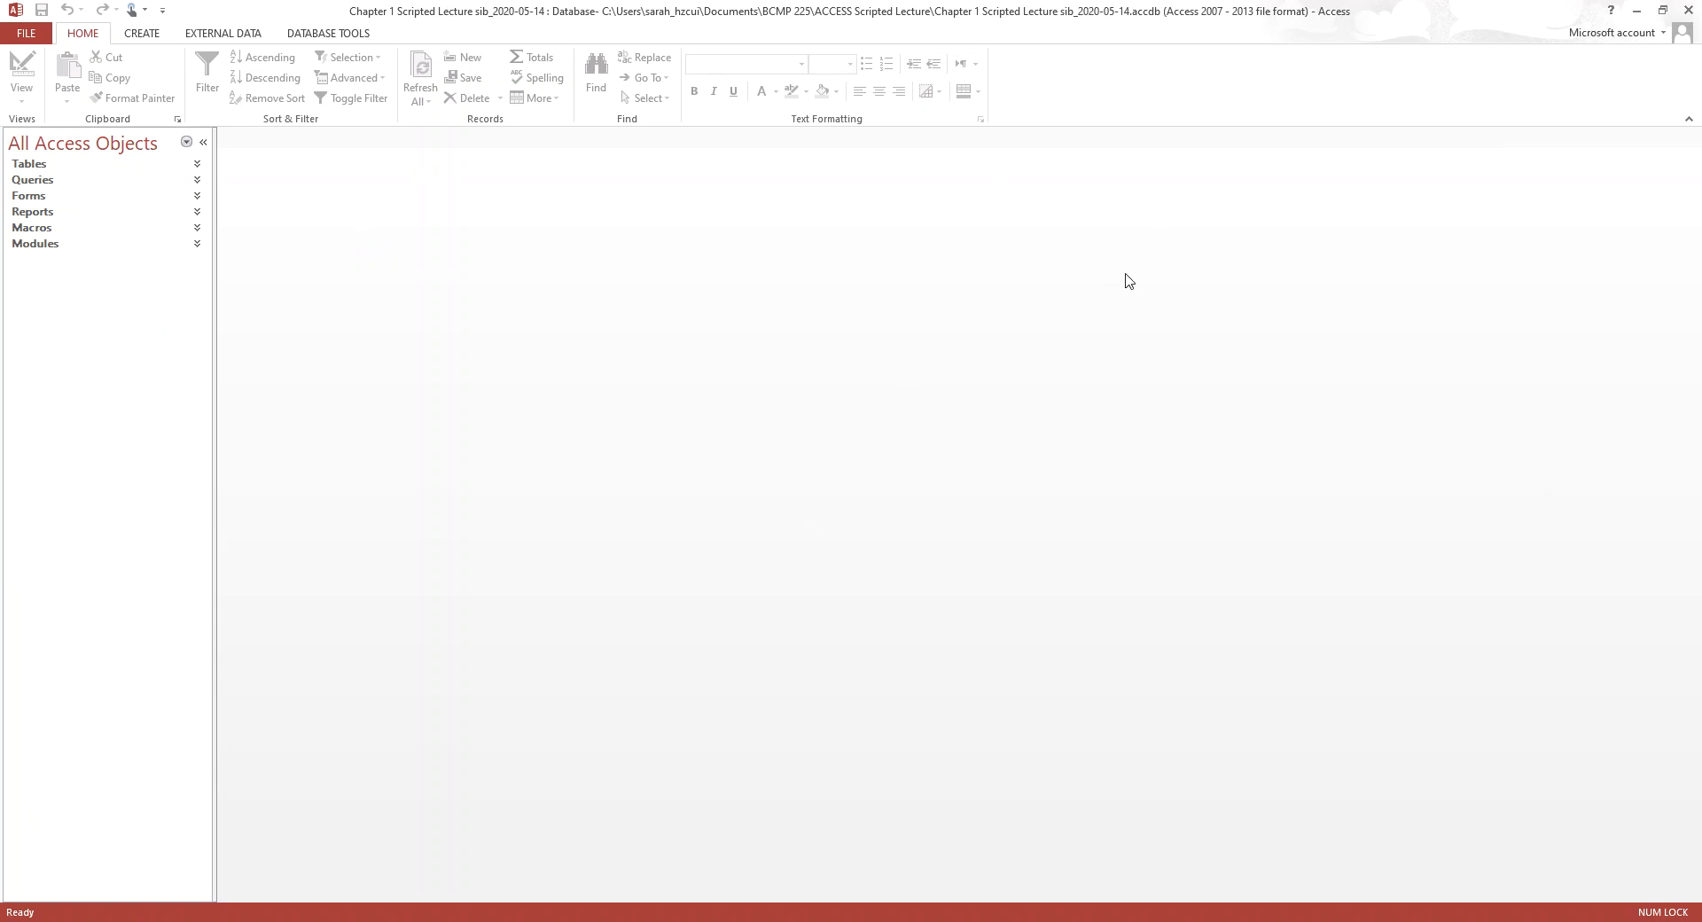
{"action": "left_click", "coordinate": [25, 39]}
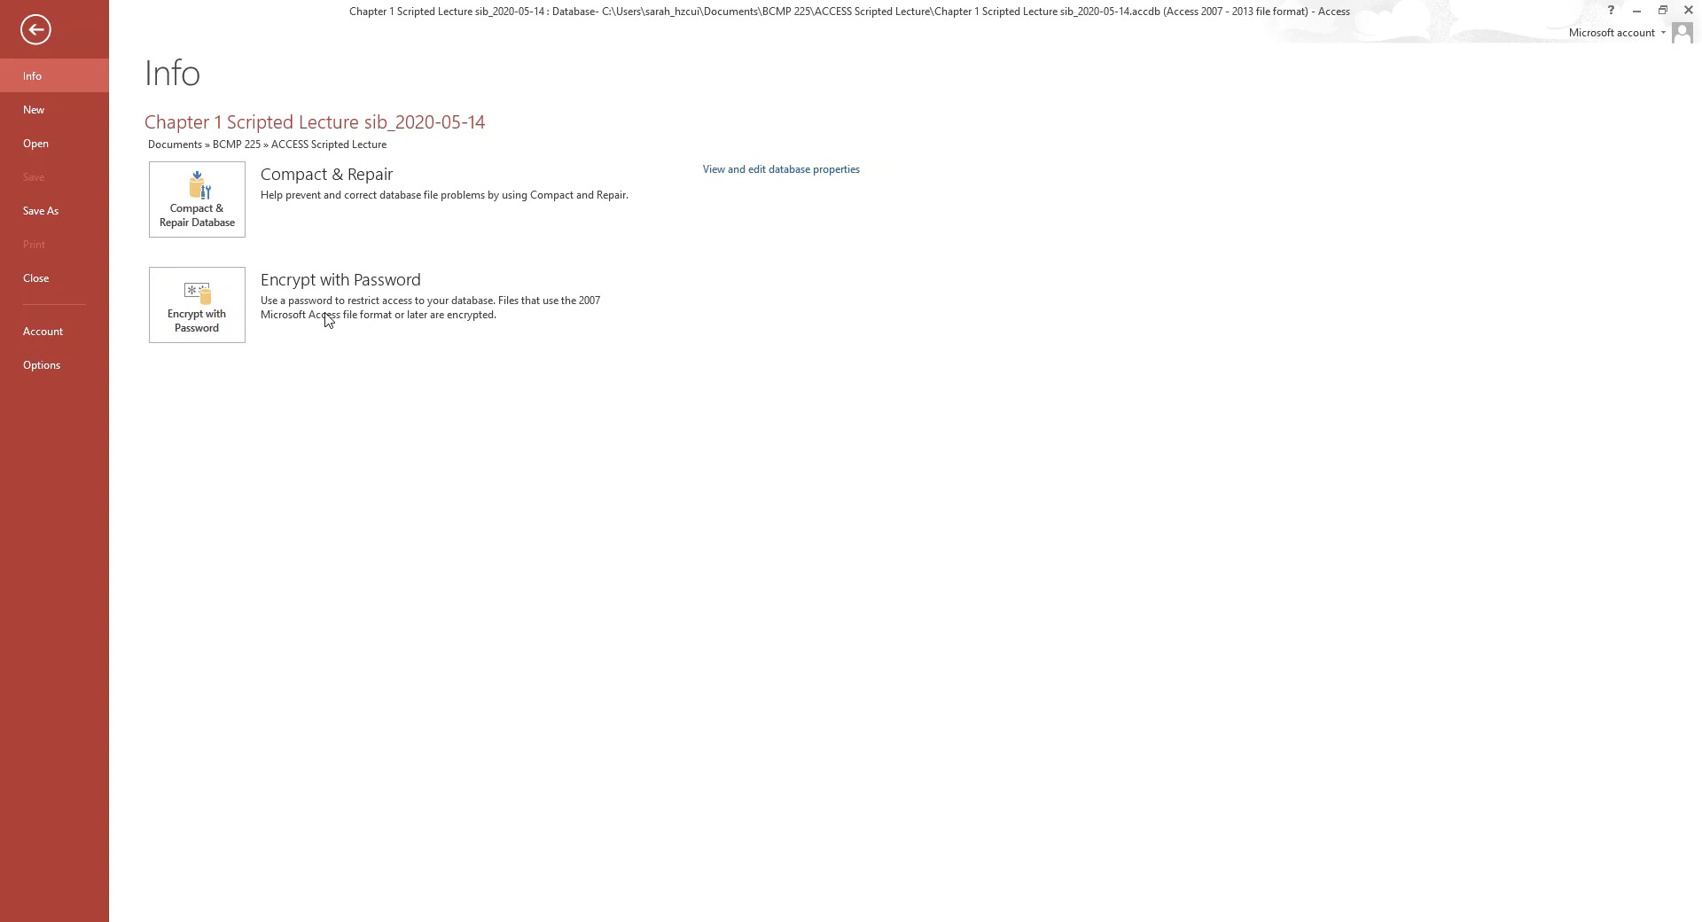
Browse the New templates, then the Open page's recent databases and Computer folders
{"action": "left_click", "coordinate": [46, 103]}
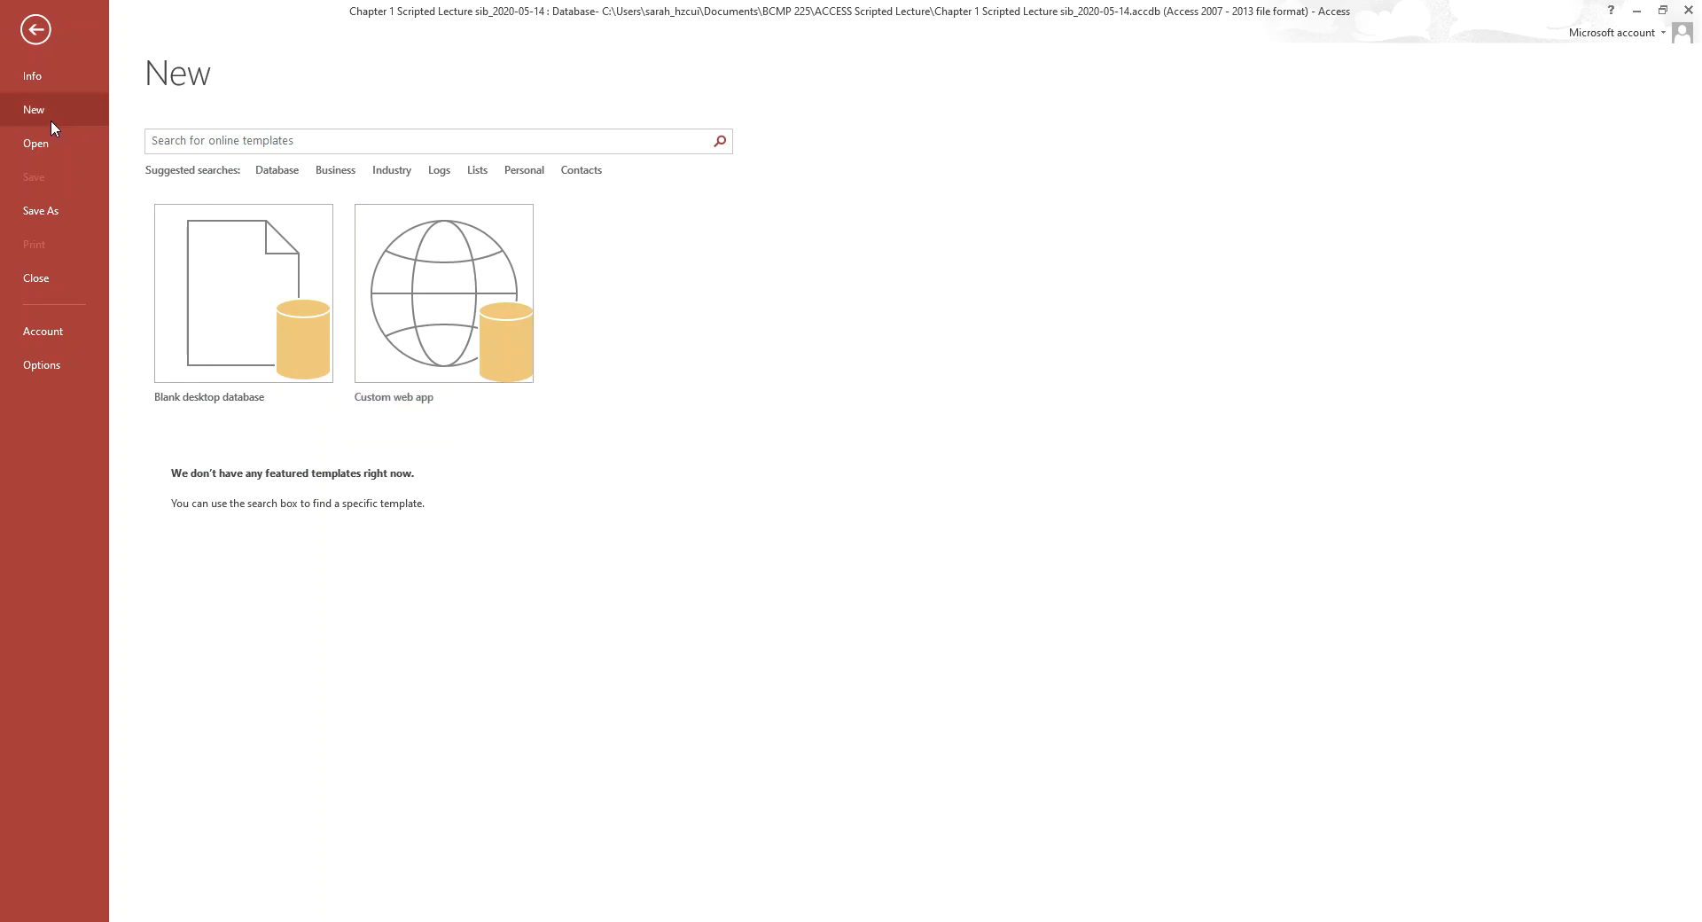
{"action": "left_click", "coordinate": [45, 146]}
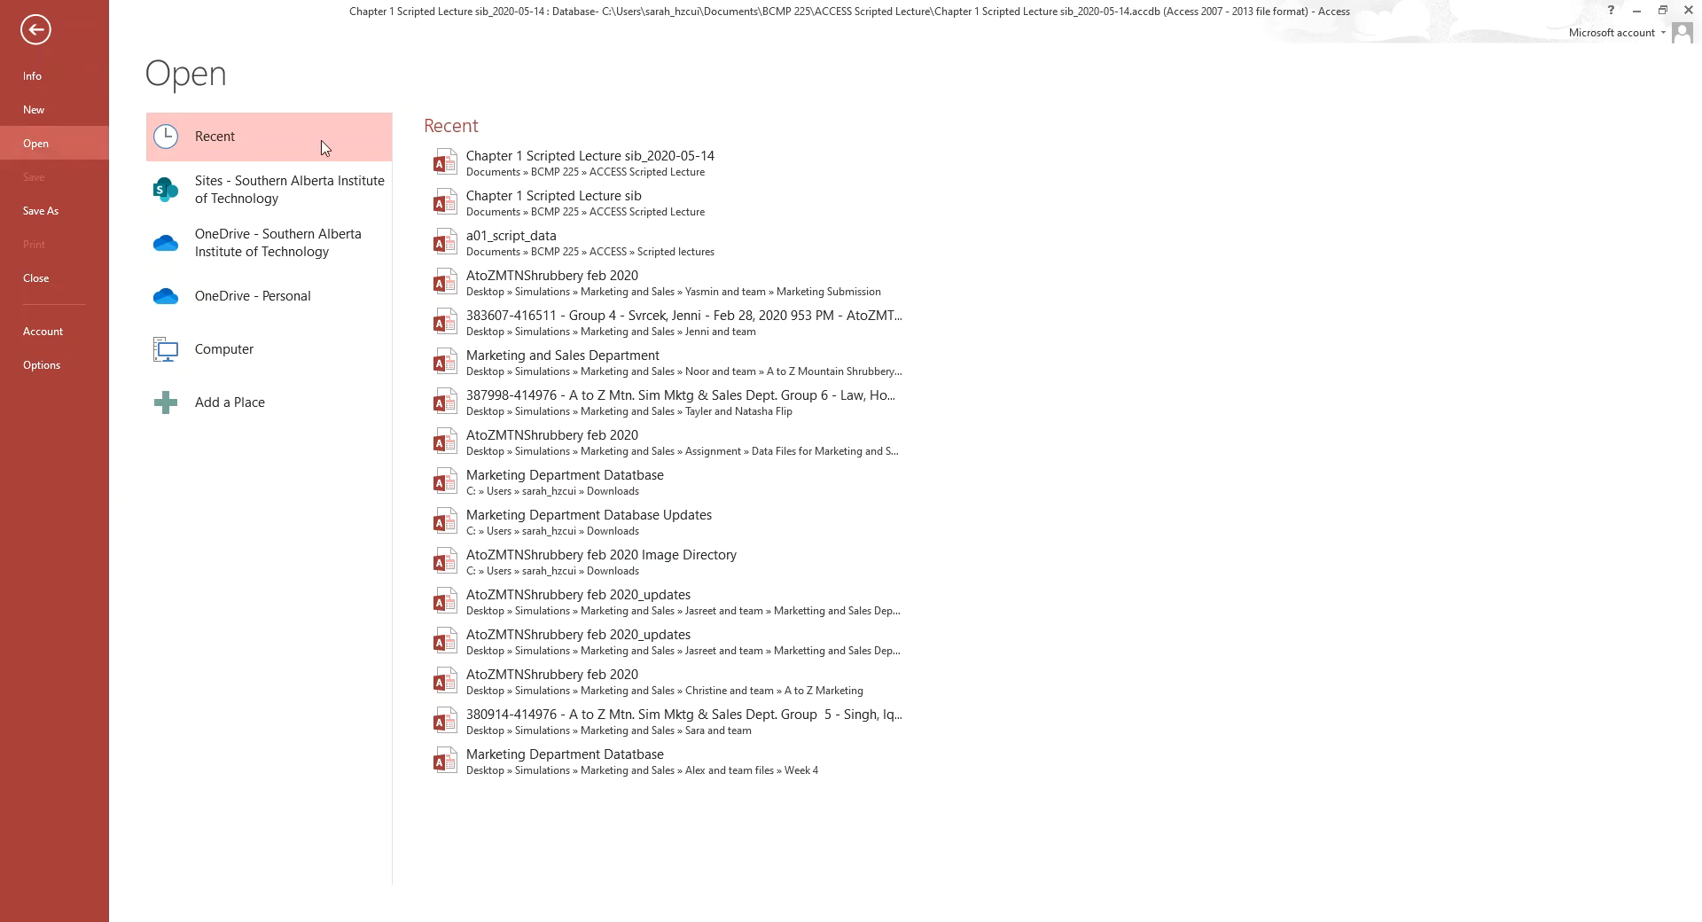
{"action": "left_click", "coordinate": [223, 357]}
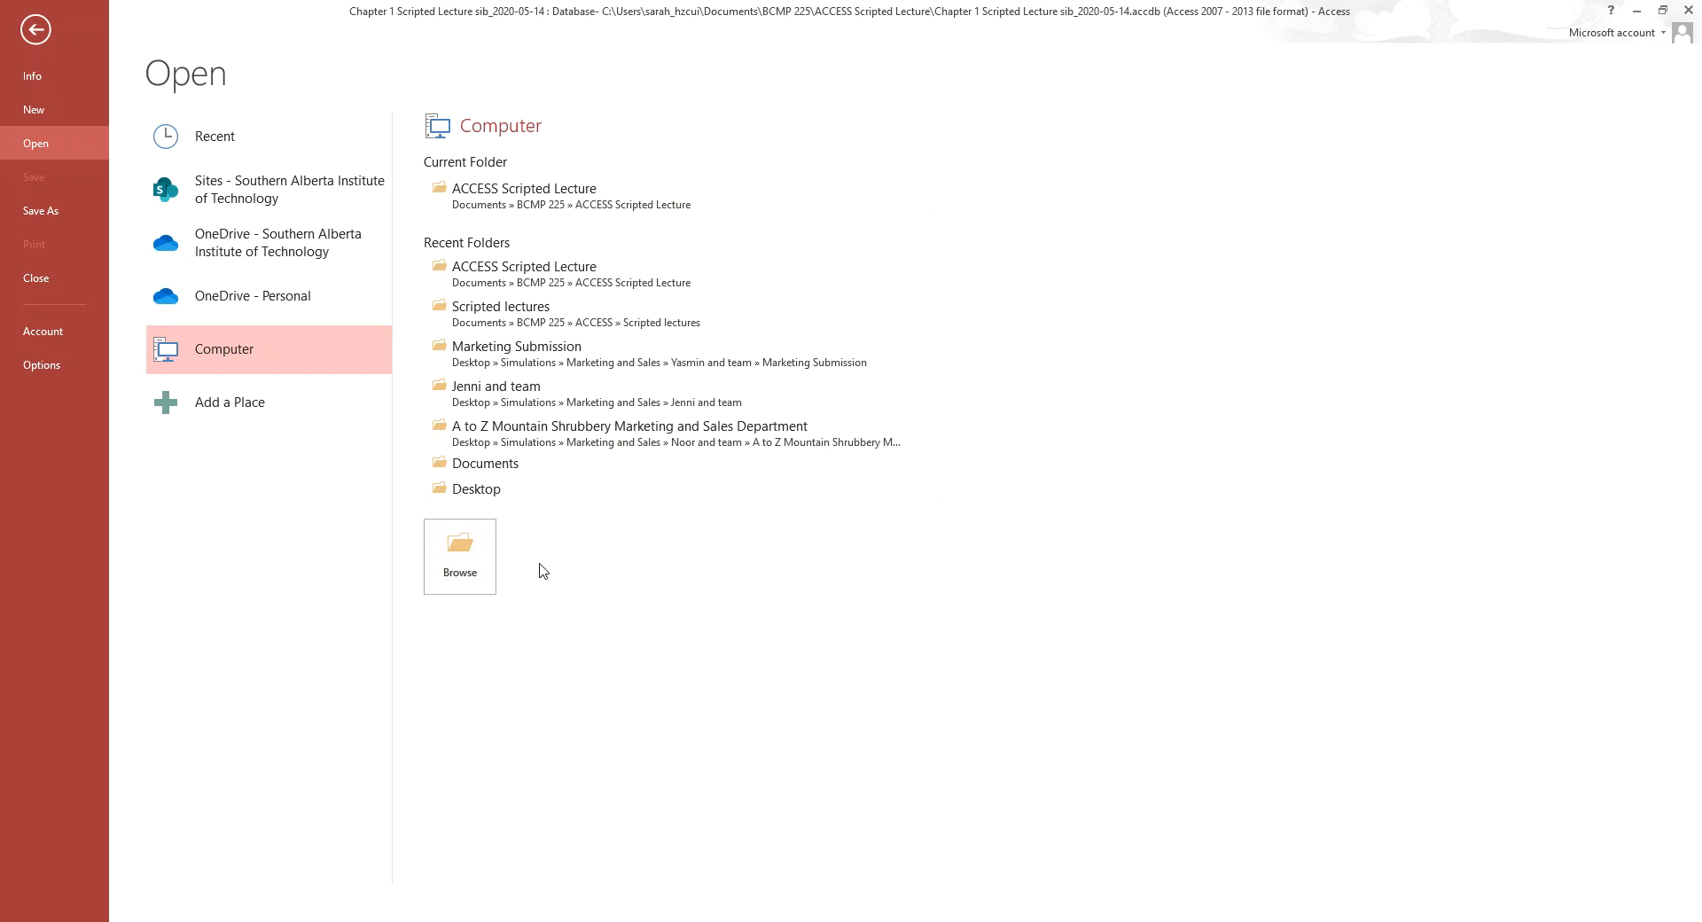
Create a folder named 'ACCESS 2' in Documents from the browse dialog, then close it
{"action": "left_click", "coordinate": [467, 552]}
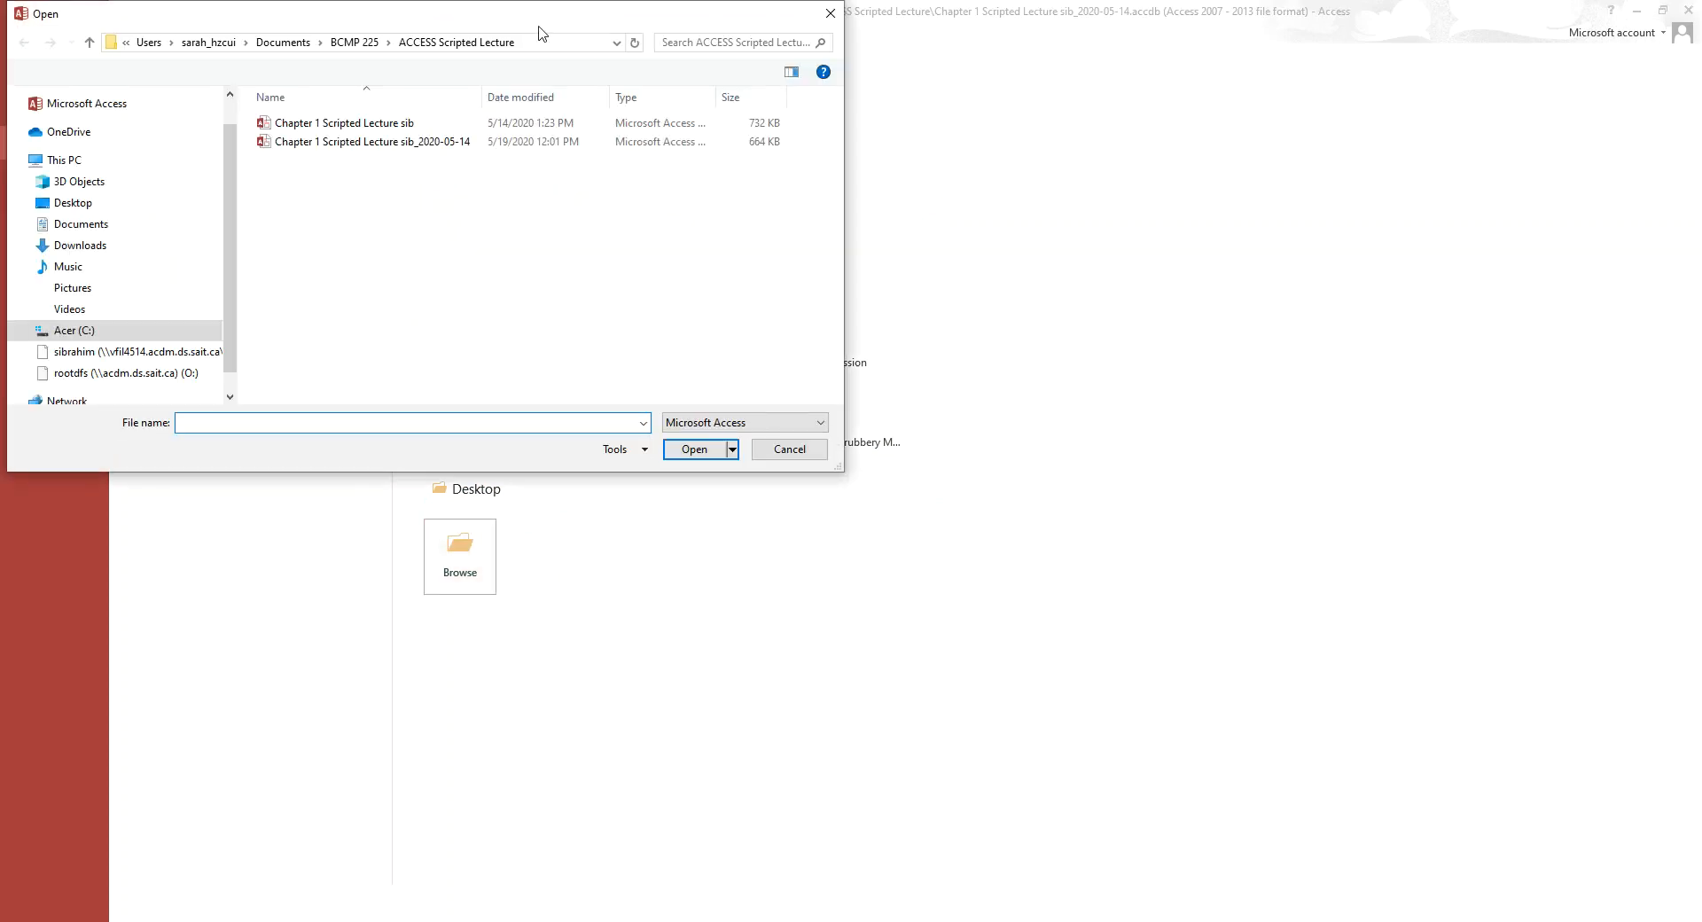
{"action": "left_click_drag", "start_coordinate": [532, 19], "coordinate": [972, 69]}
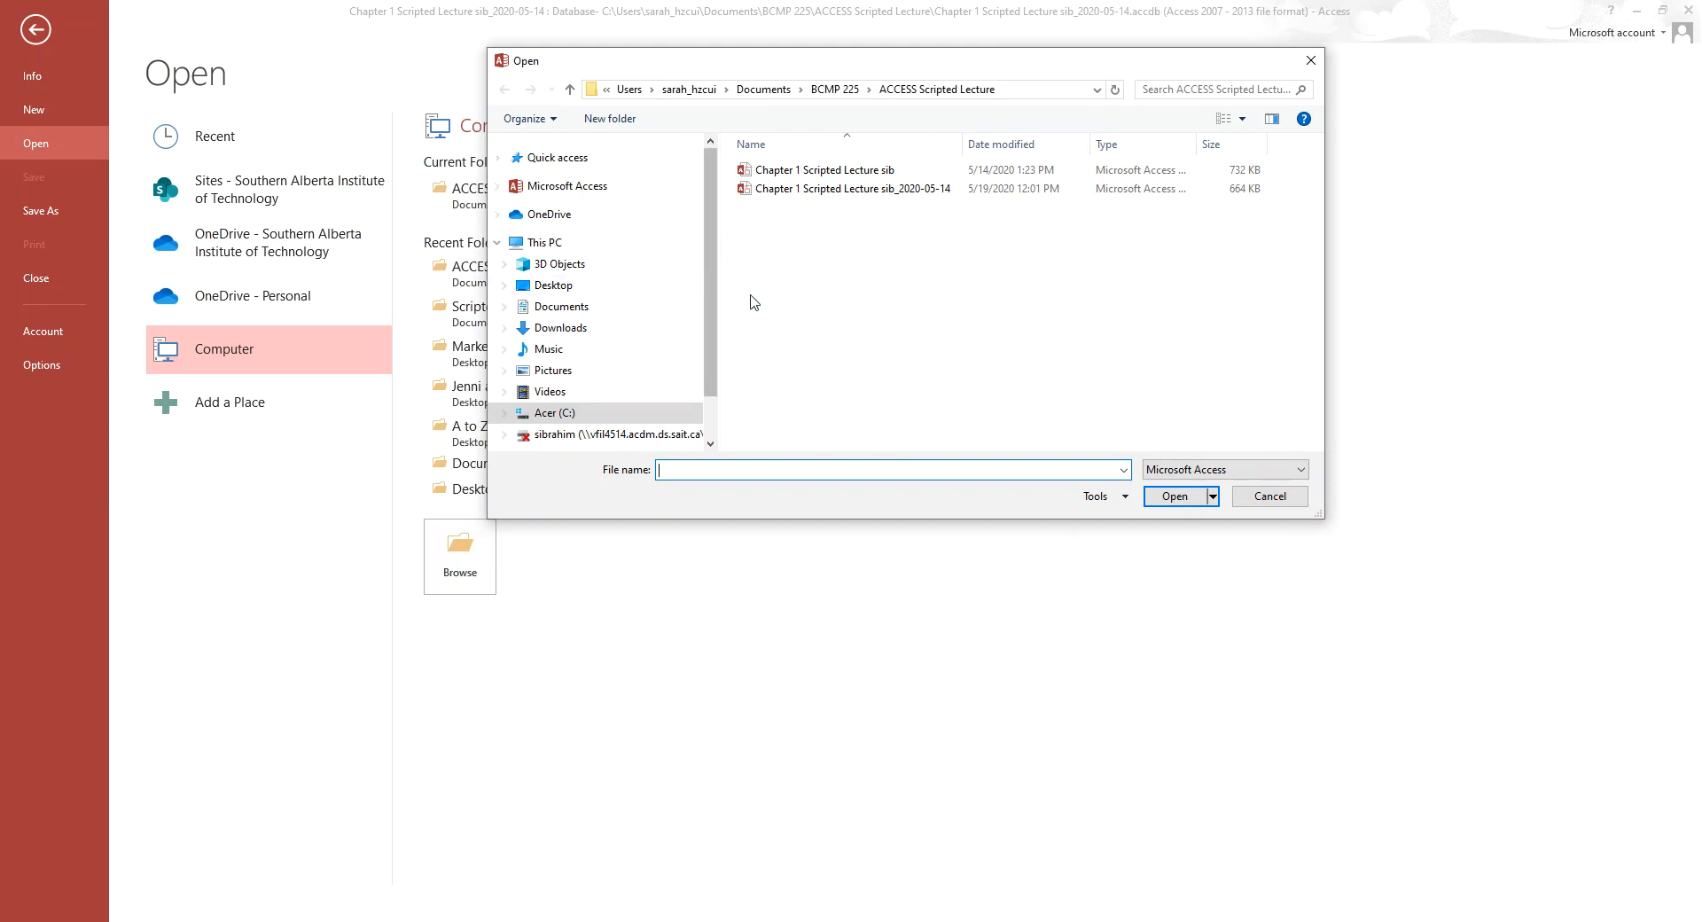
{"action": "left_click", "coordinate": [572, 309]}
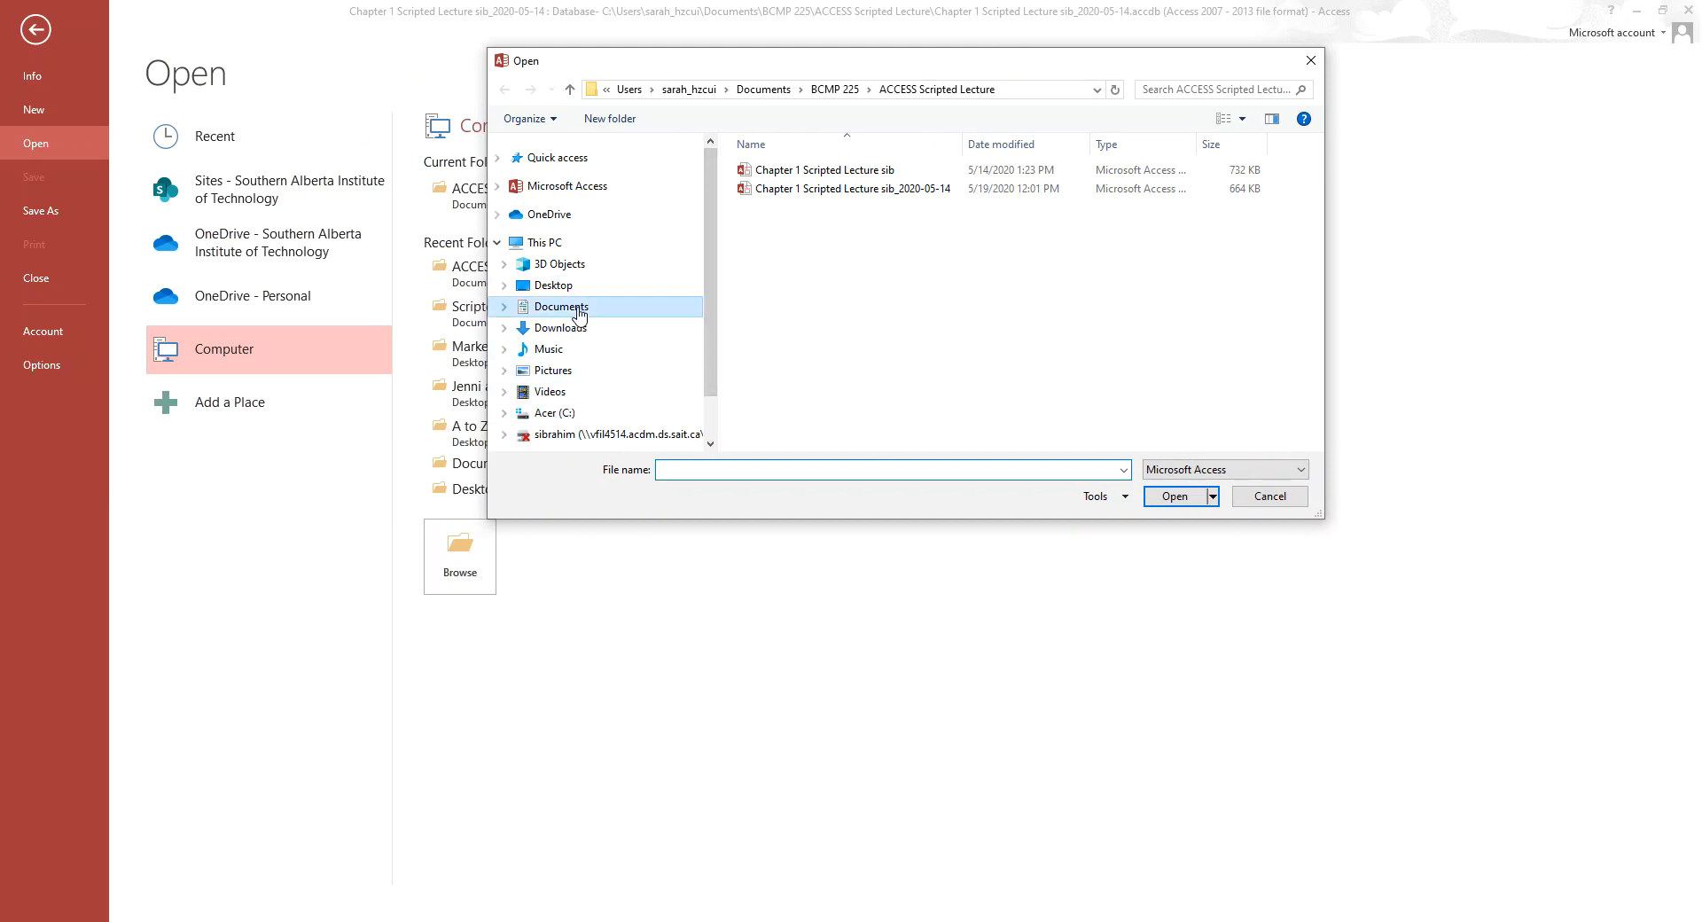
{"action": "left_click", "coordinate": [618, 118]}
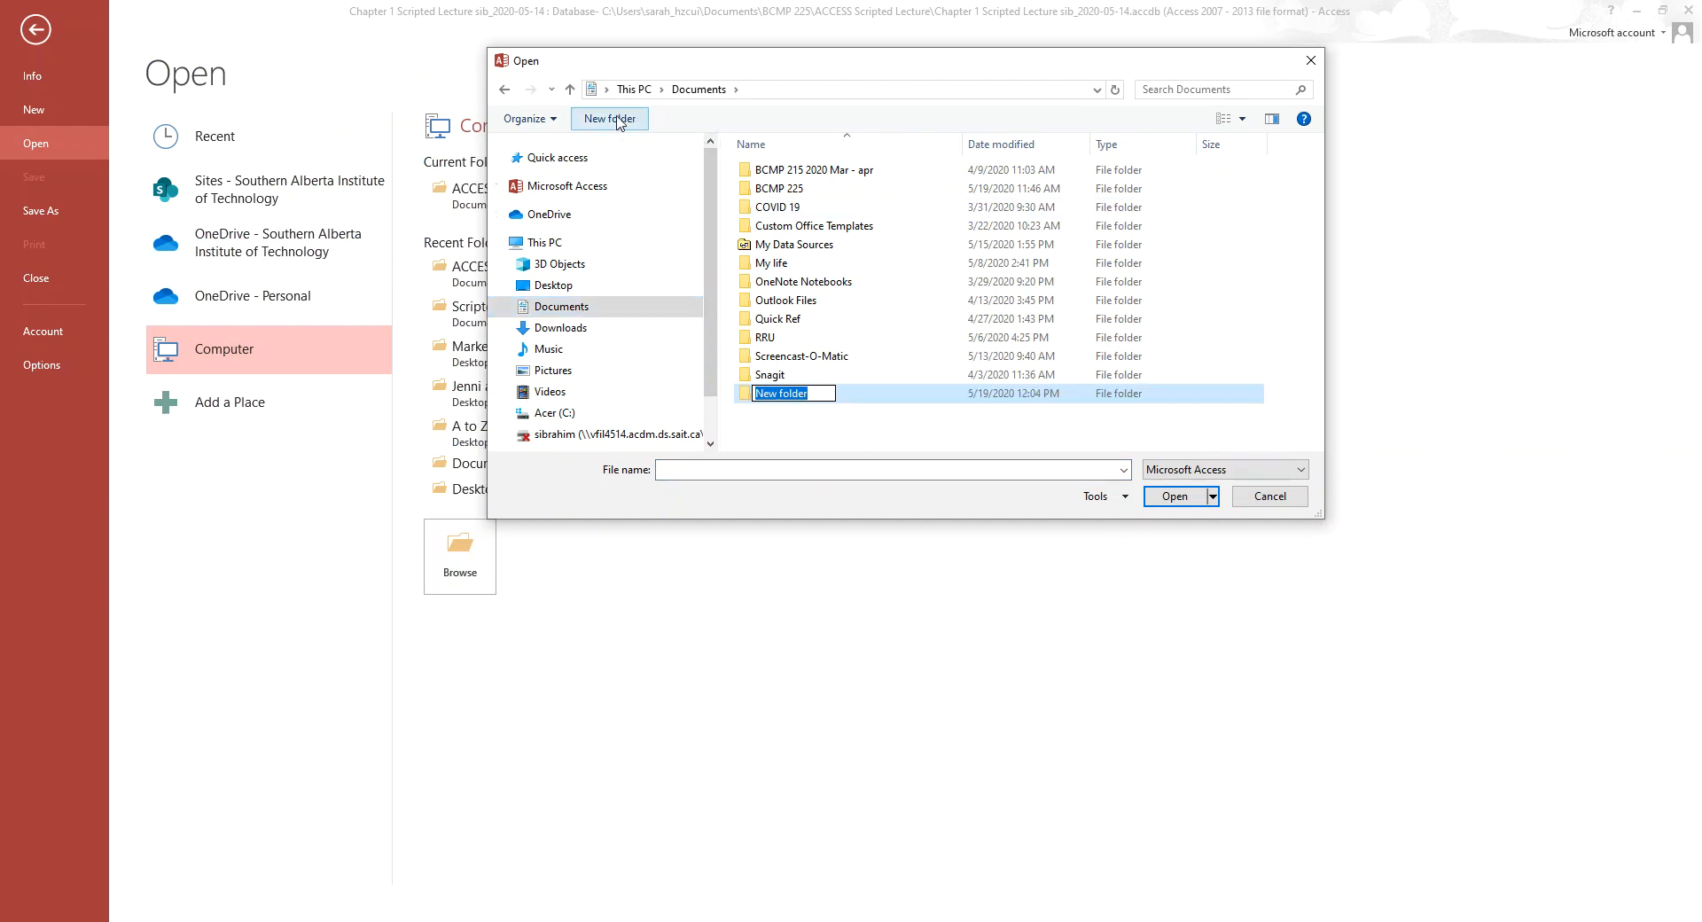
{"action": "type", "text": "ACCESS"}
{"action": "type", "text": "2"}
{"action": "left_click", "coordinate": [798, 426]}
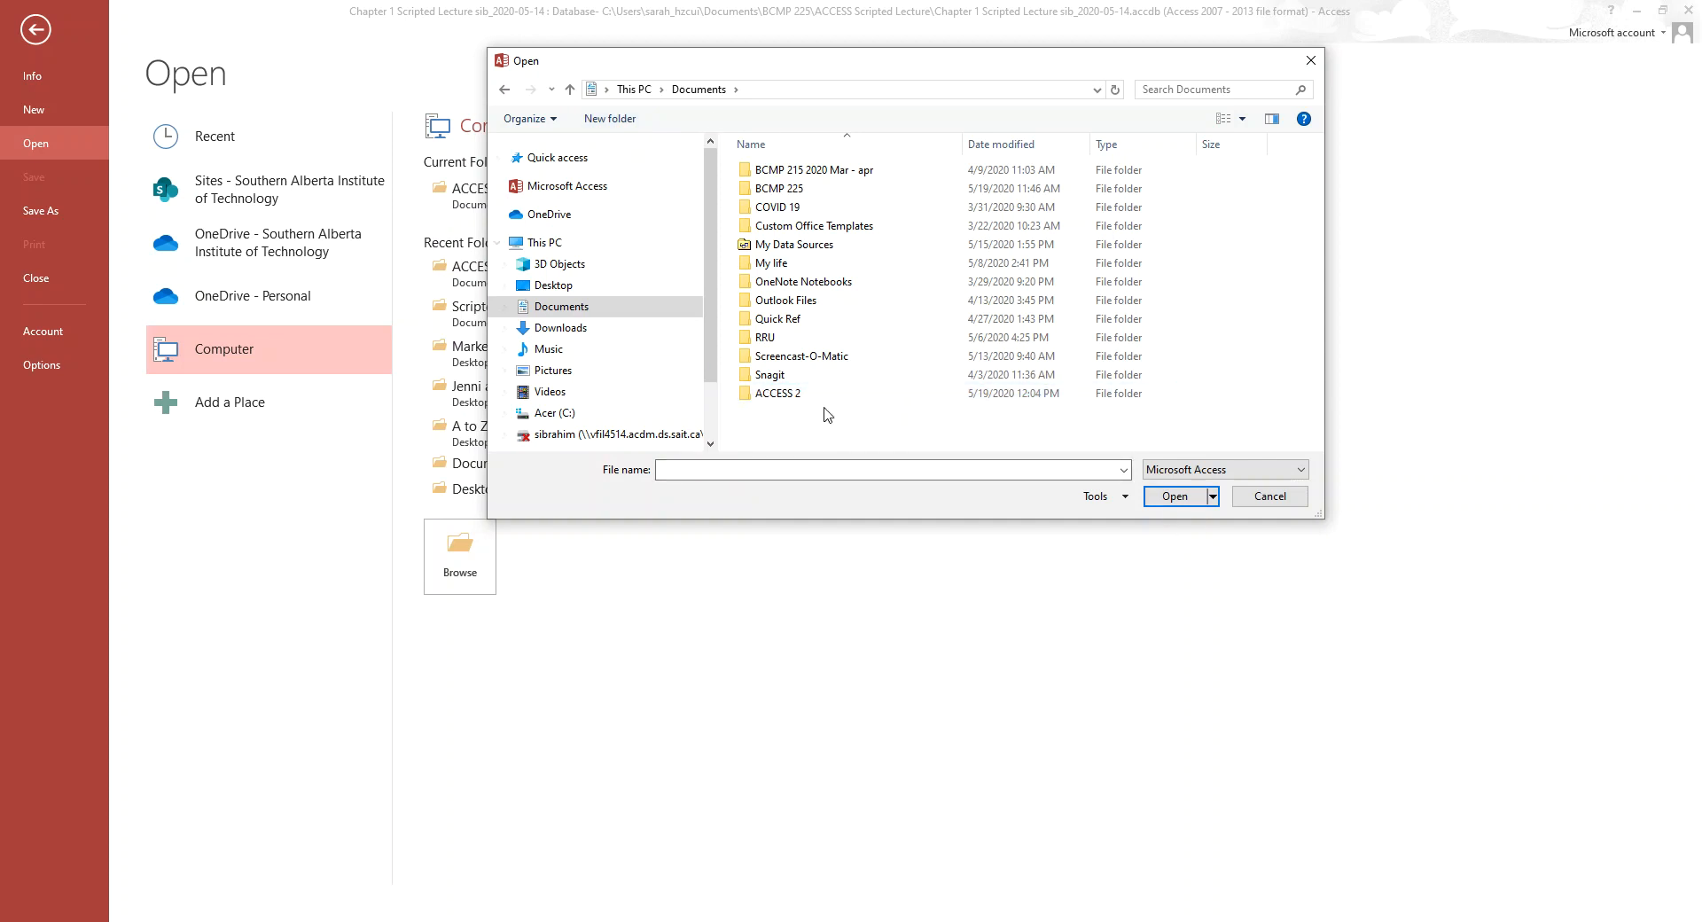
{"action": "left_click", "coordinate": [1270, 497]}
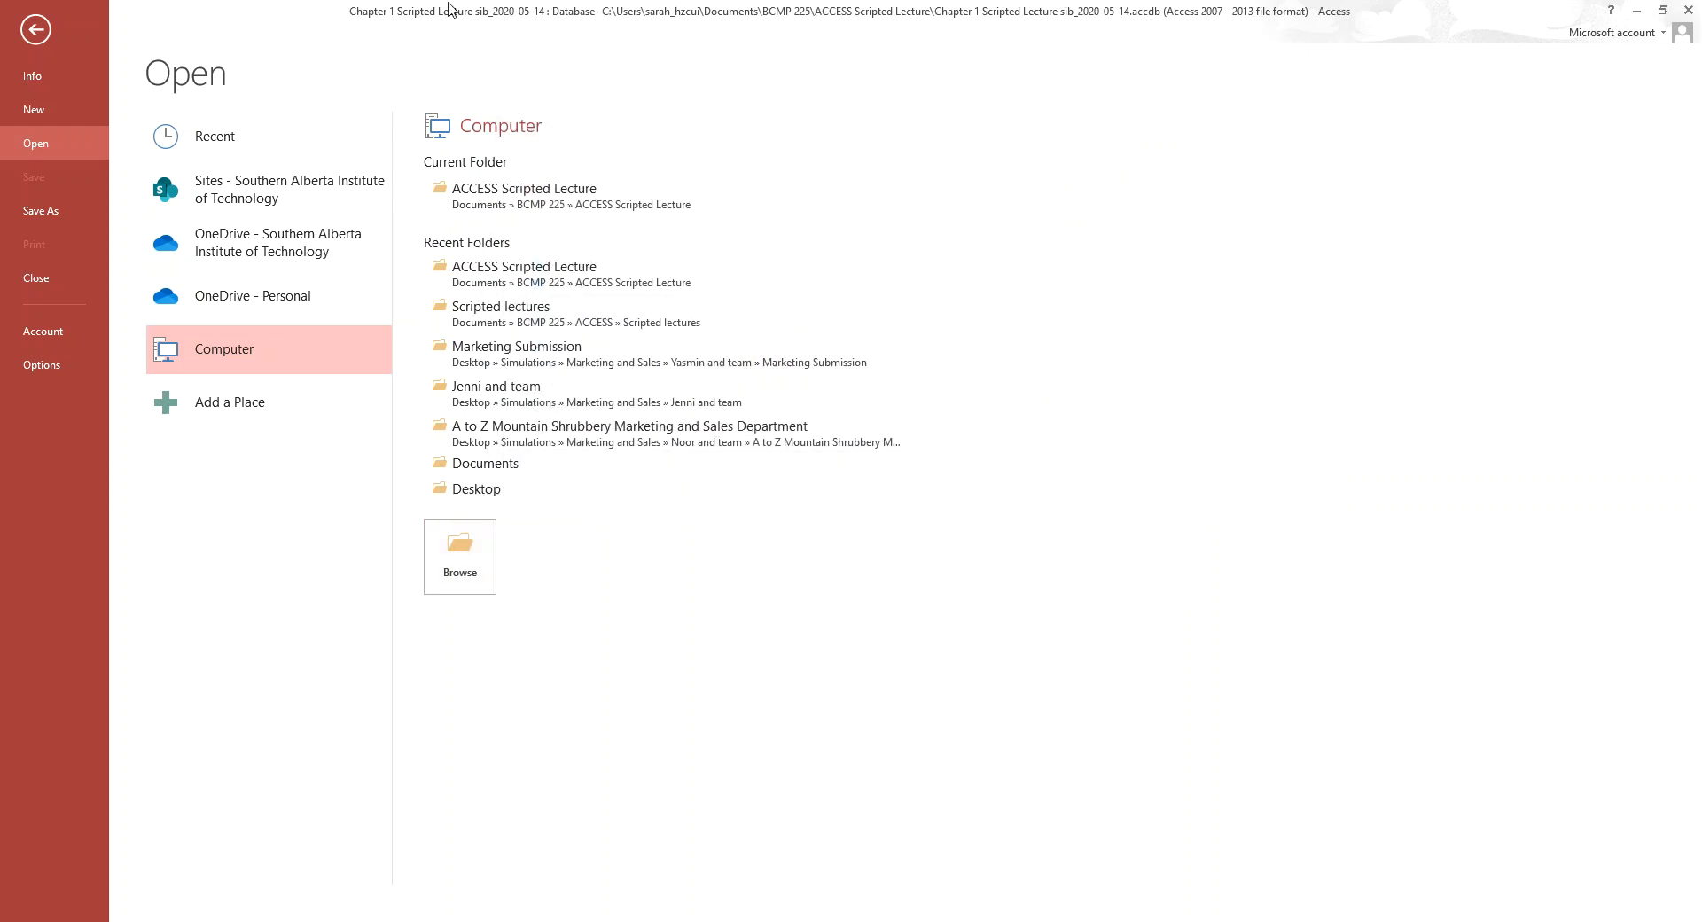
Return to the database and take a quick look at the Save As file types
{"action": "left_click", "coordinate": [33, 30]}
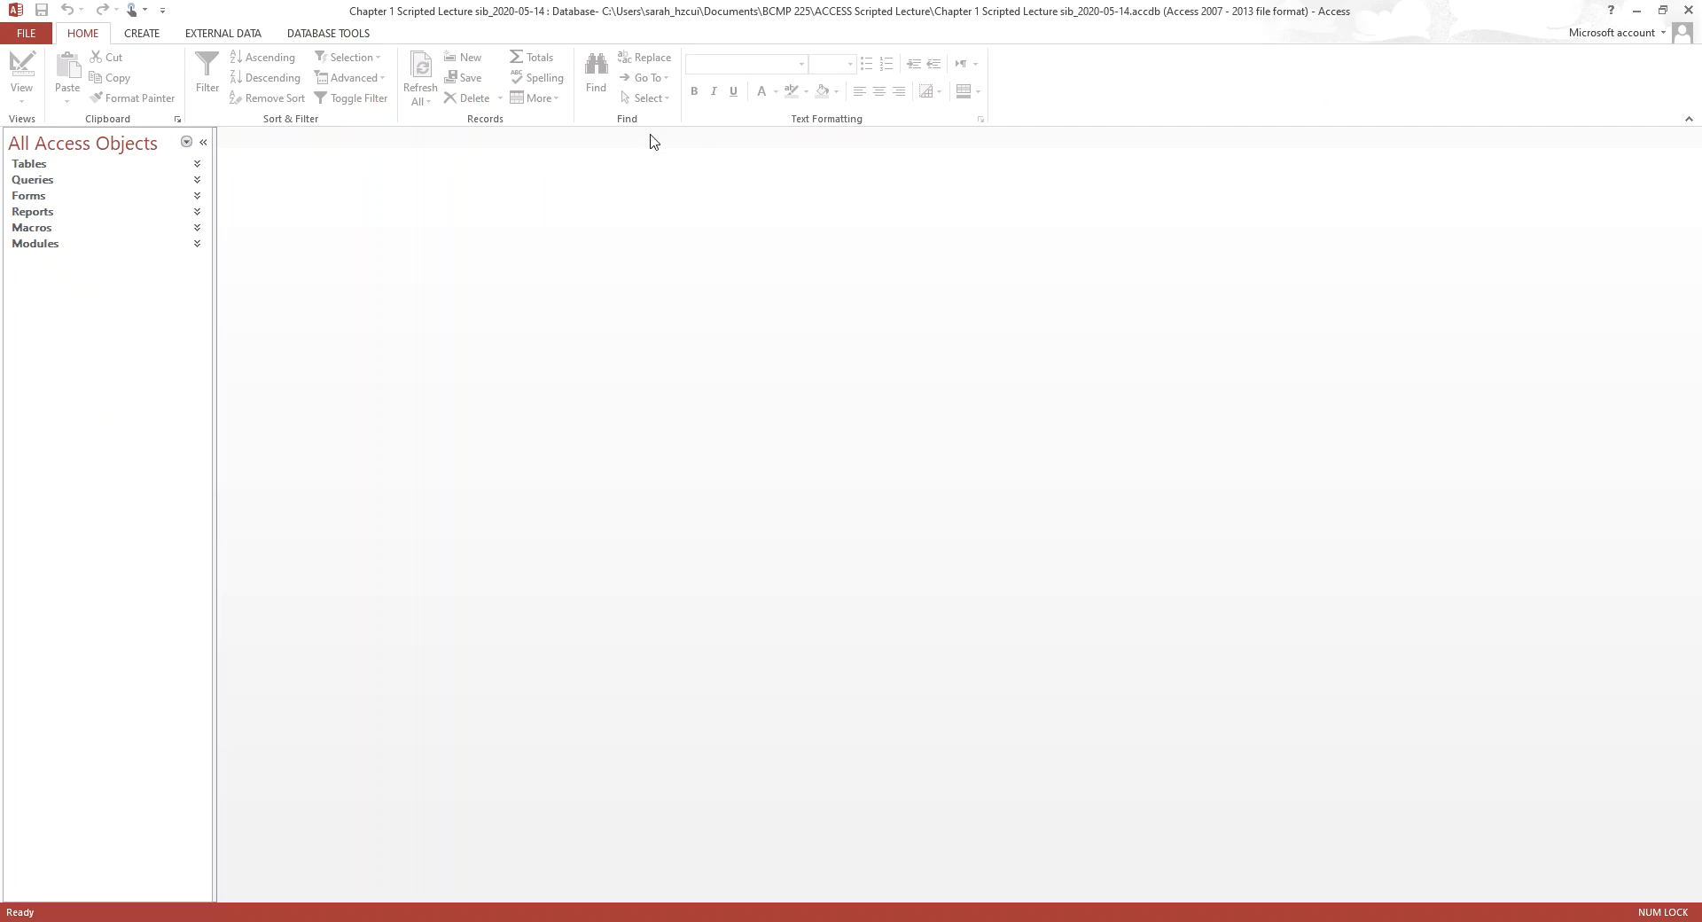
{"action": "left_click", "coordinate": [24, 35]}
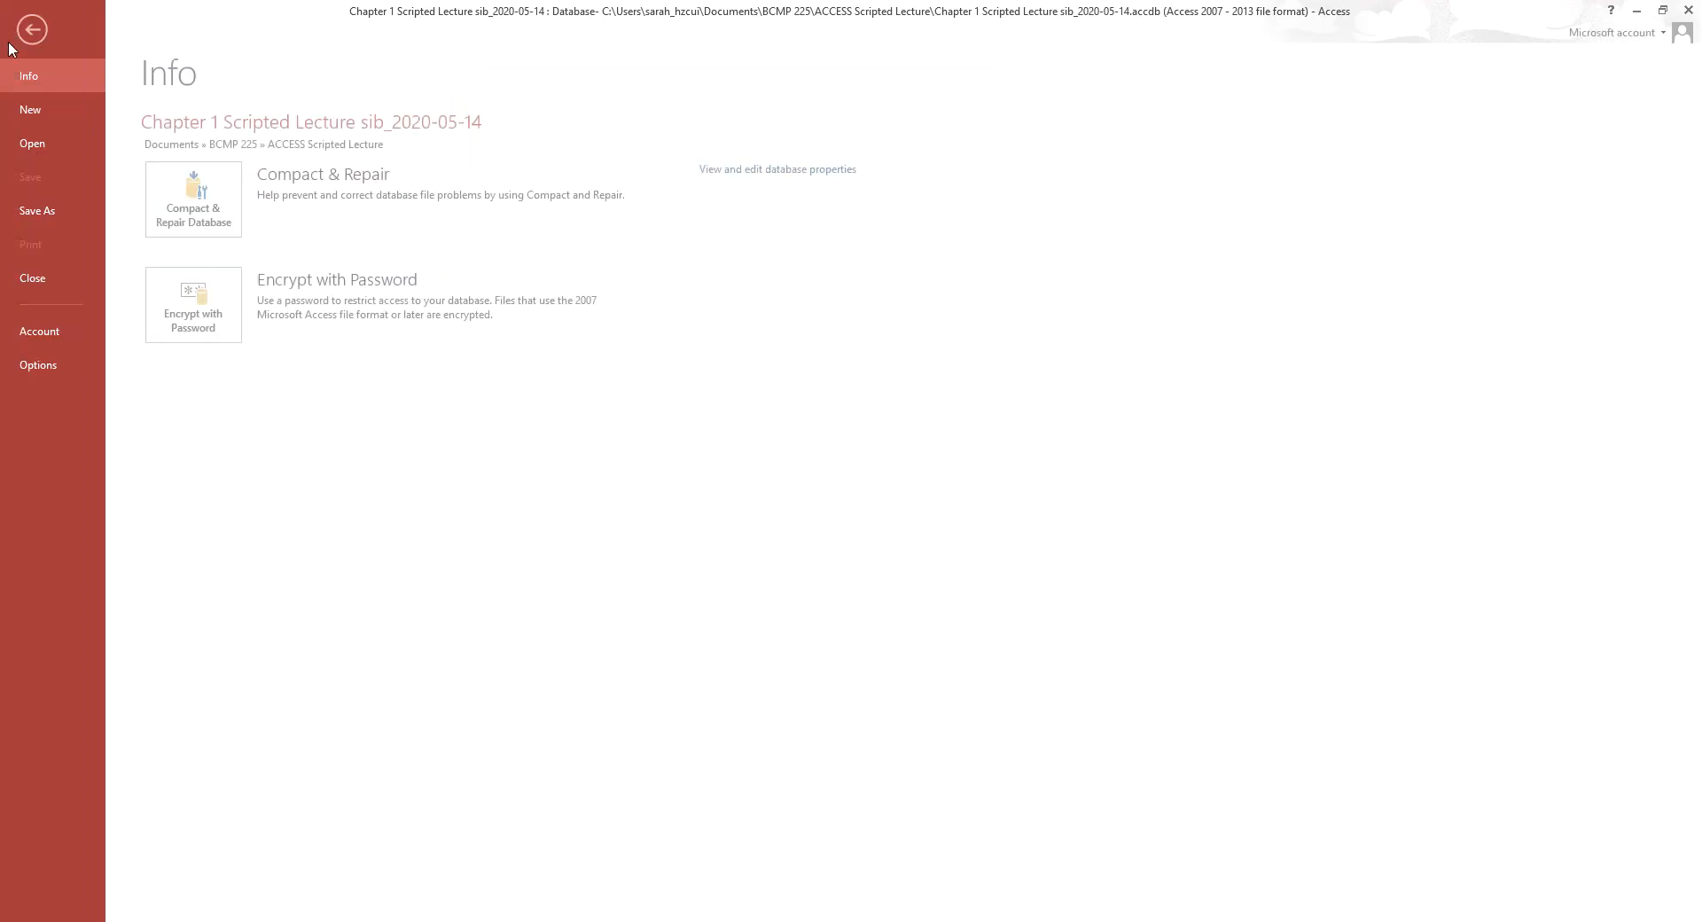
{"action": "left_click", "coordinate": [39, 212]}
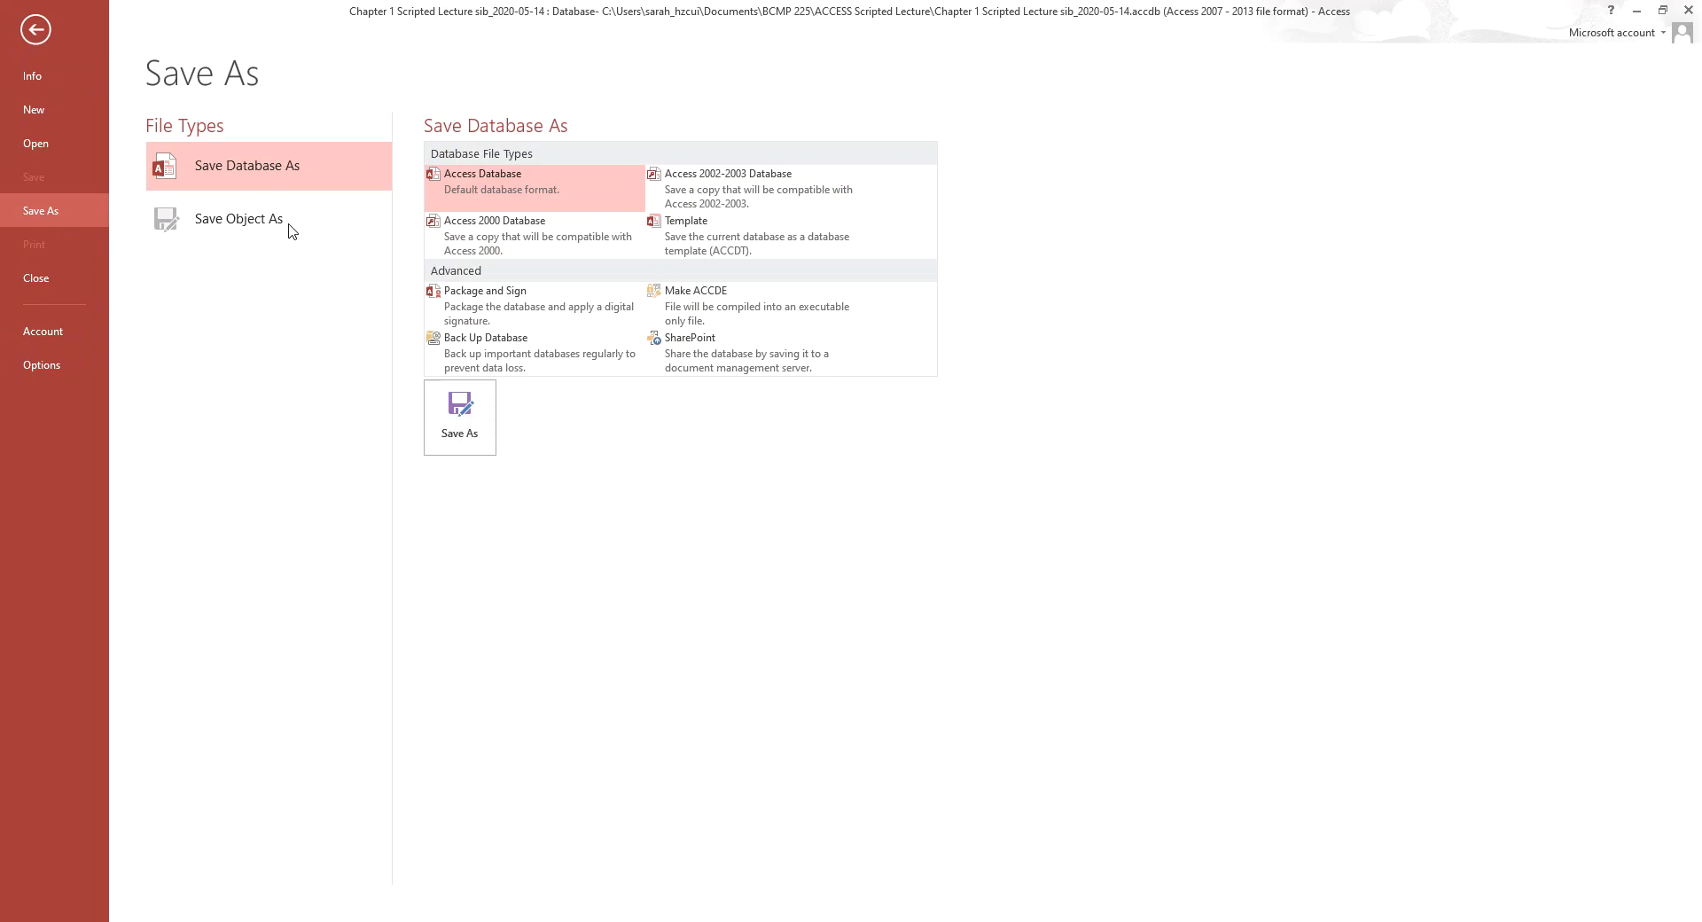
{"action": "left_click", "coordinate": [35, 30]}
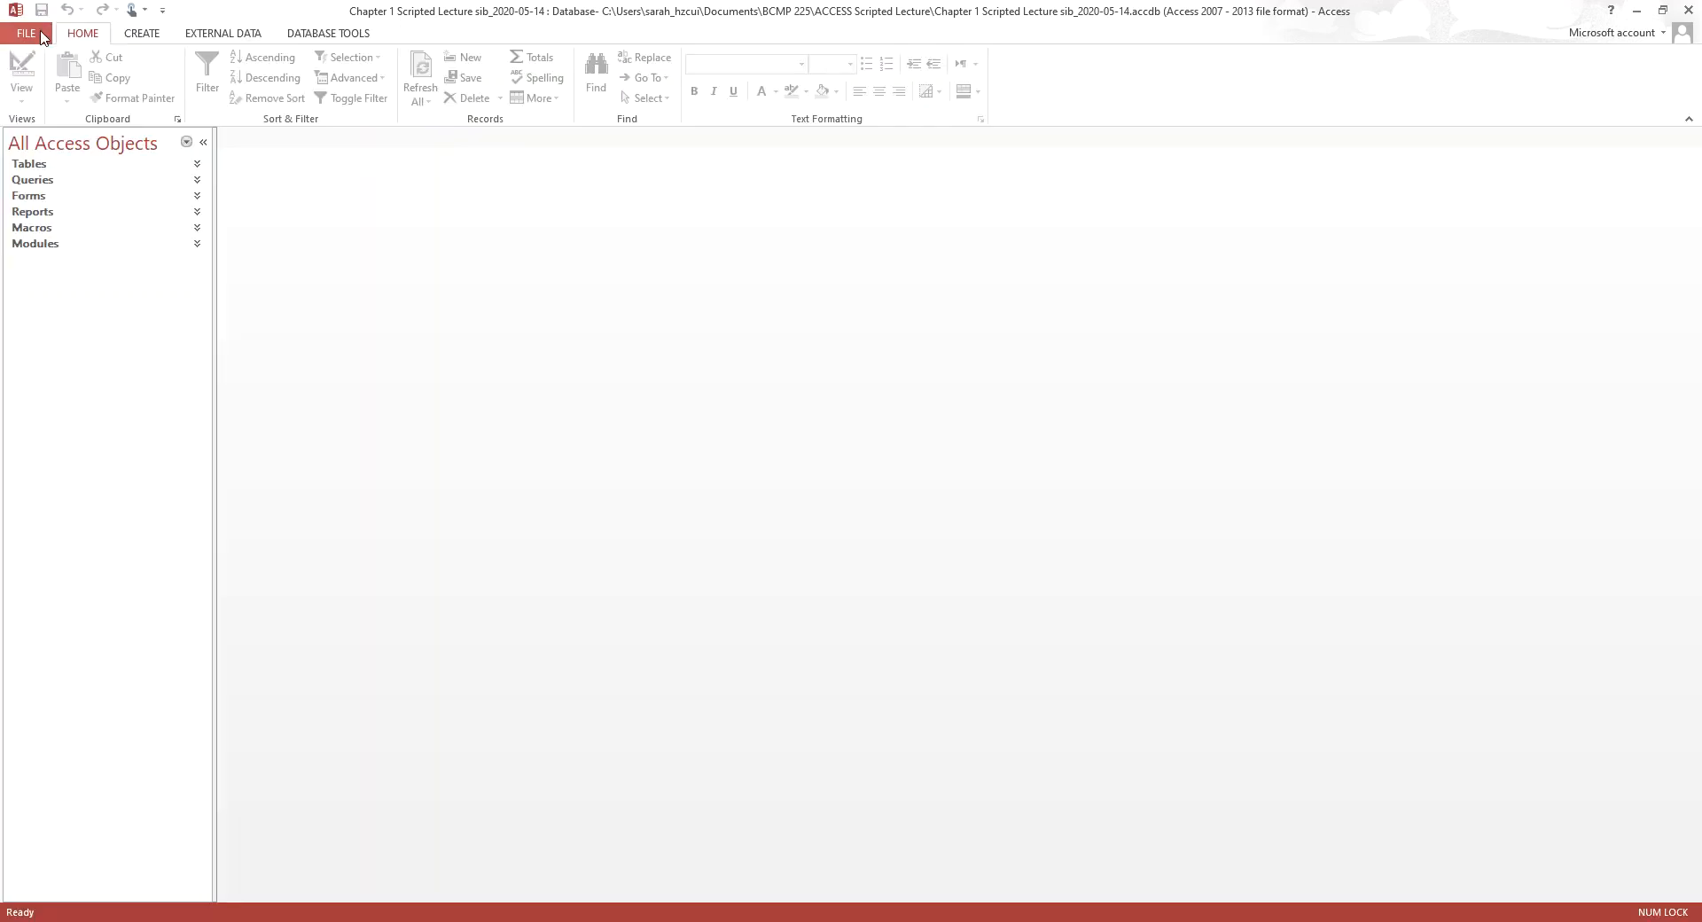
Expand the Tables group, select Categories, and show the Info page
{"action": "left_click", "coordinate": [35, 164]}
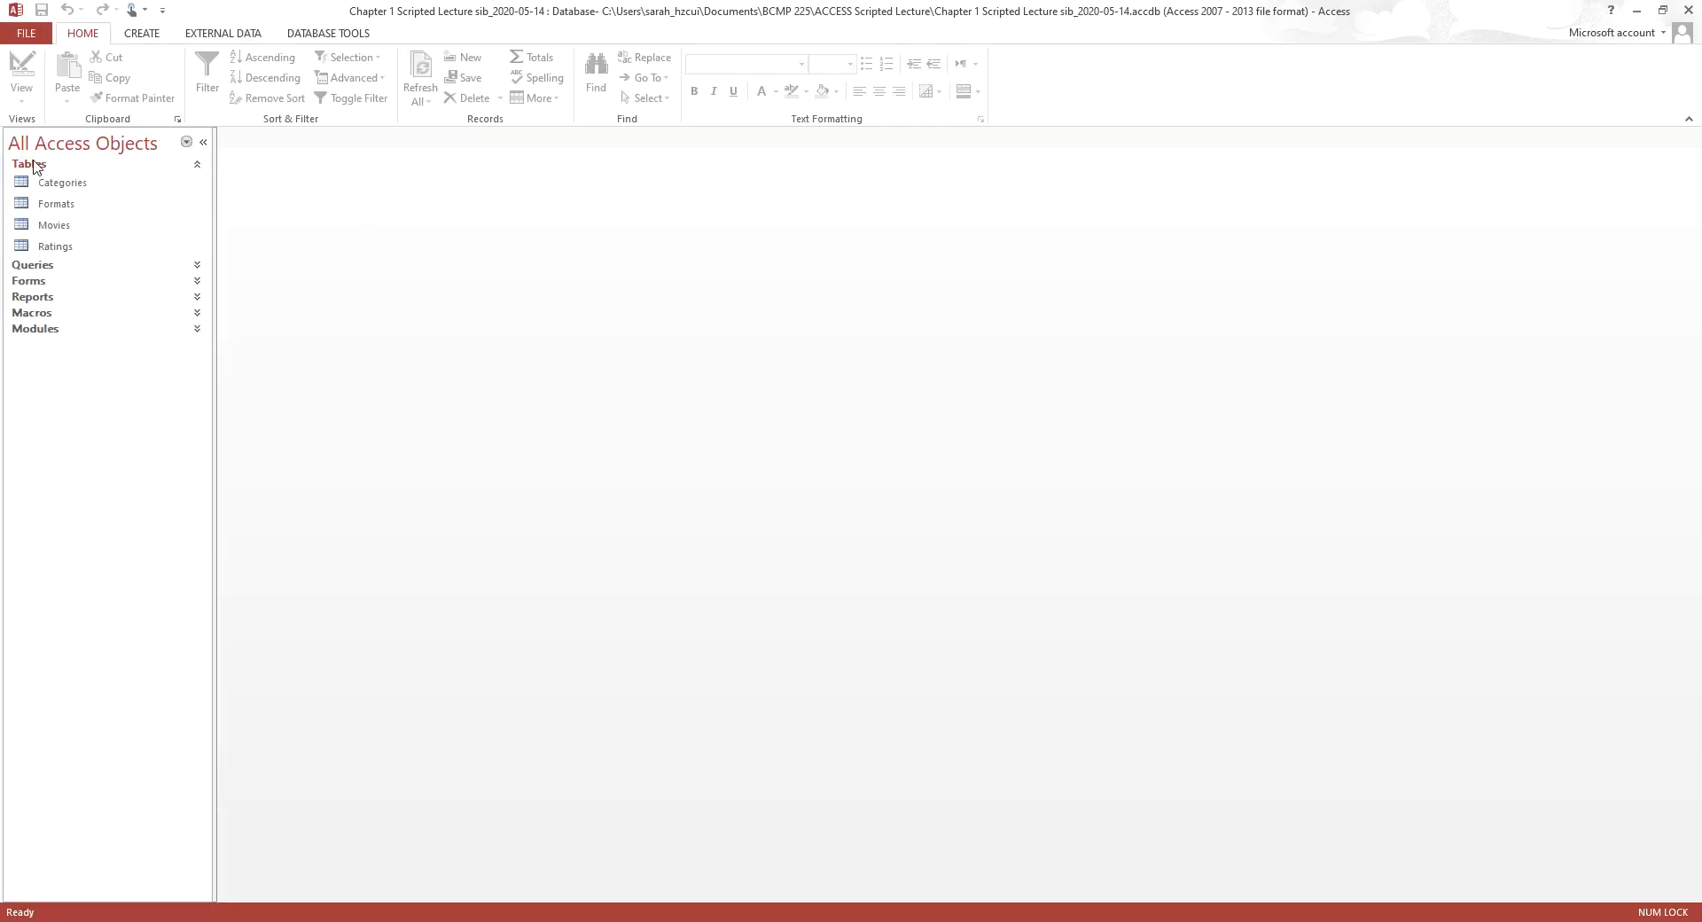
{"action": "left_click", "coordinate": [50, 188]}
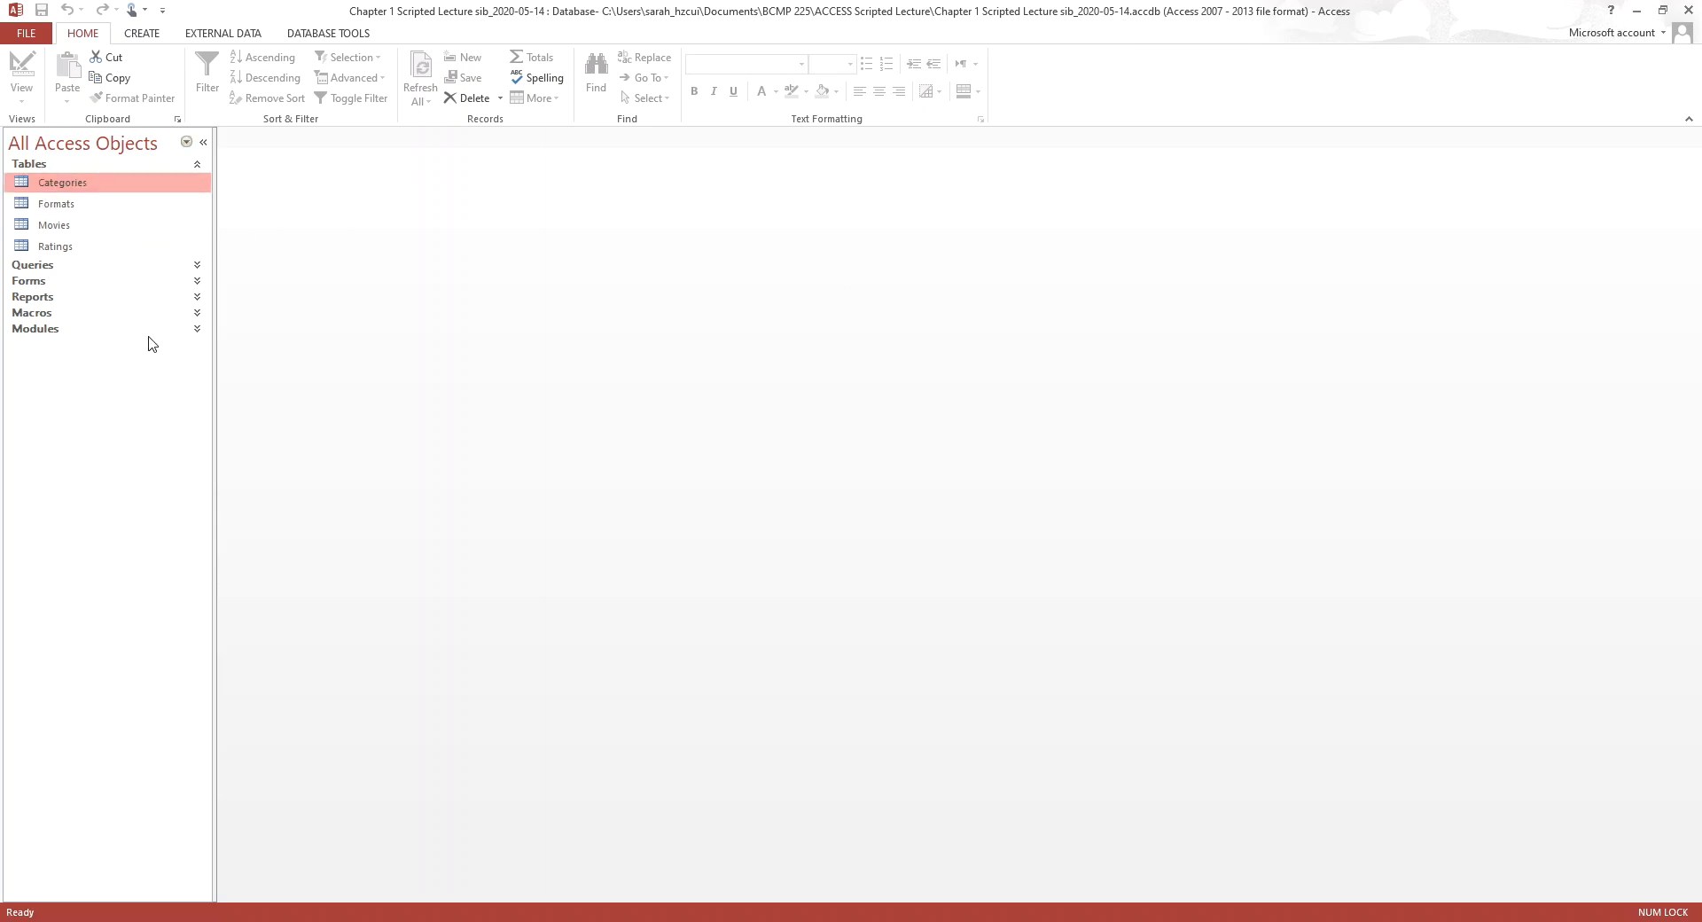
{"action": "left_click", "coordinate": [28, 33]}
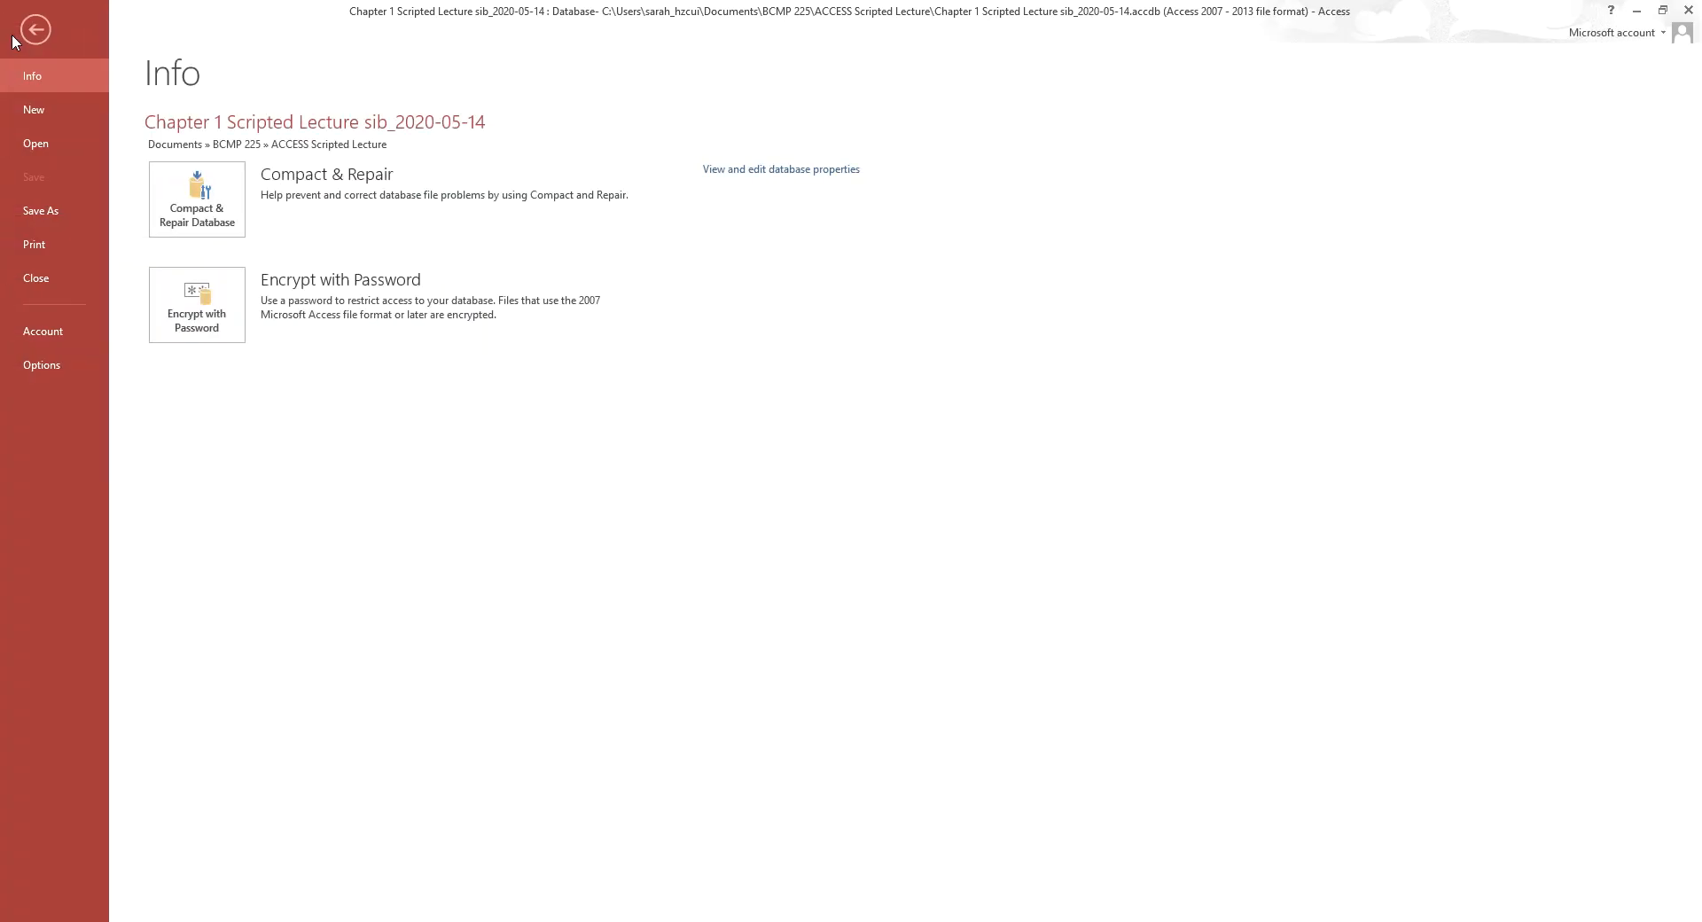
Show the Save Database As file types, including Back Up Database under Advanced
{"action": "left_click", "coordinate": [55, 209]}
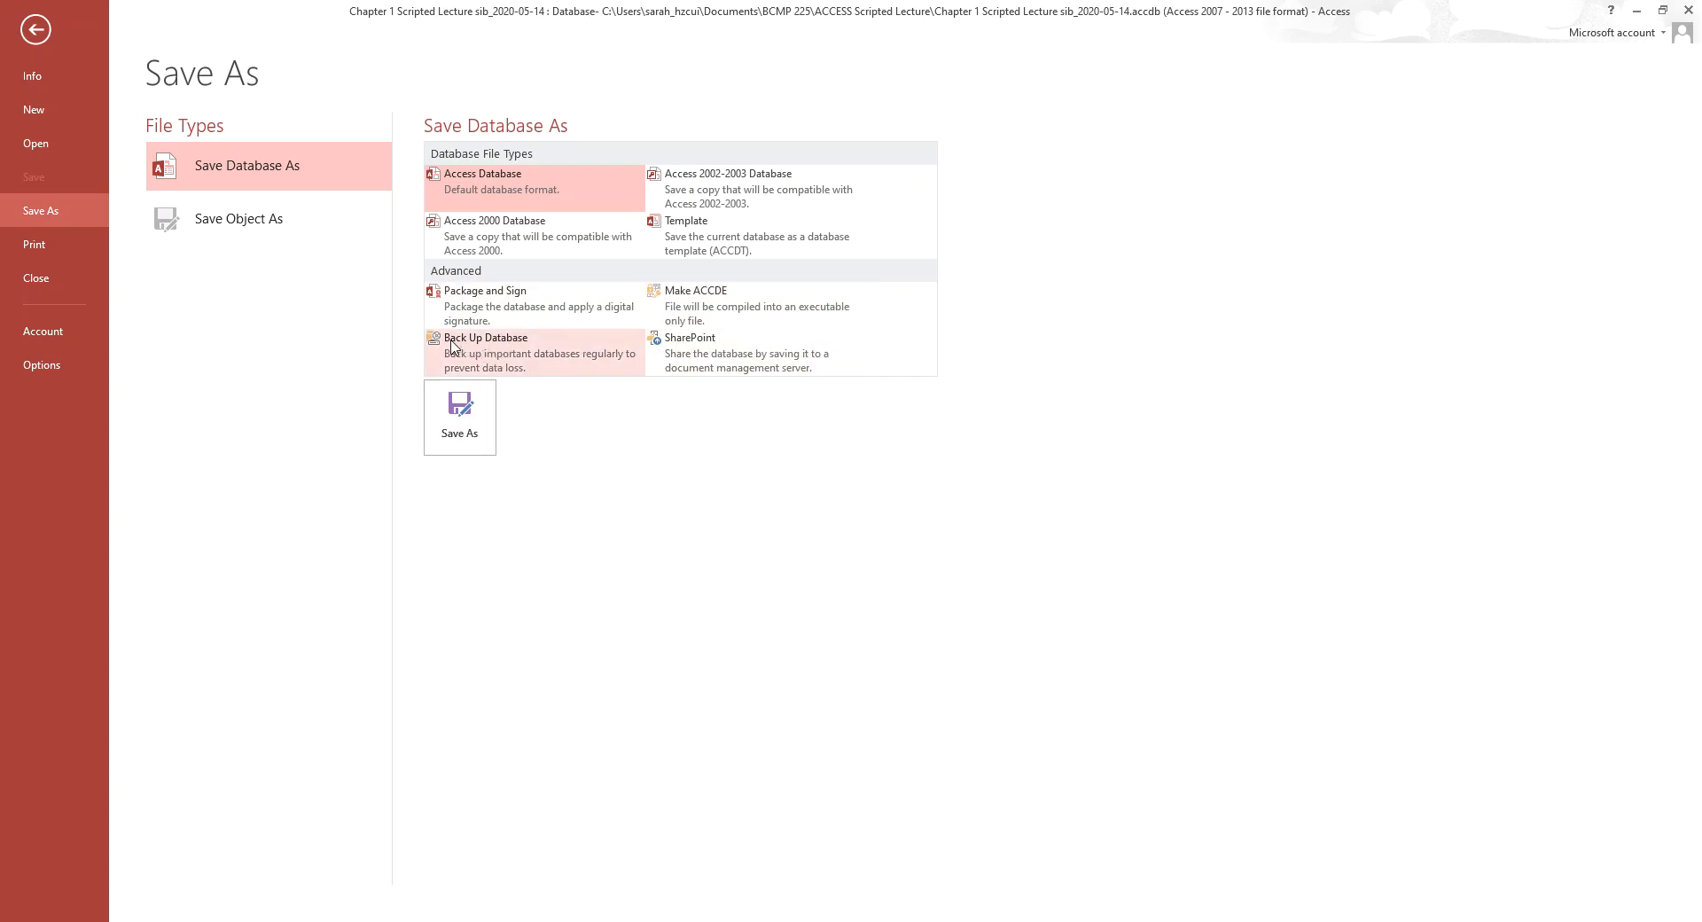
Back up the database to Documents\ACCESS 2 as 'Chapter 1 Scripted Lecture sib_2020-05-14_2020-05-19'
{"action": "left_click", "coordinate": [539, 354]}
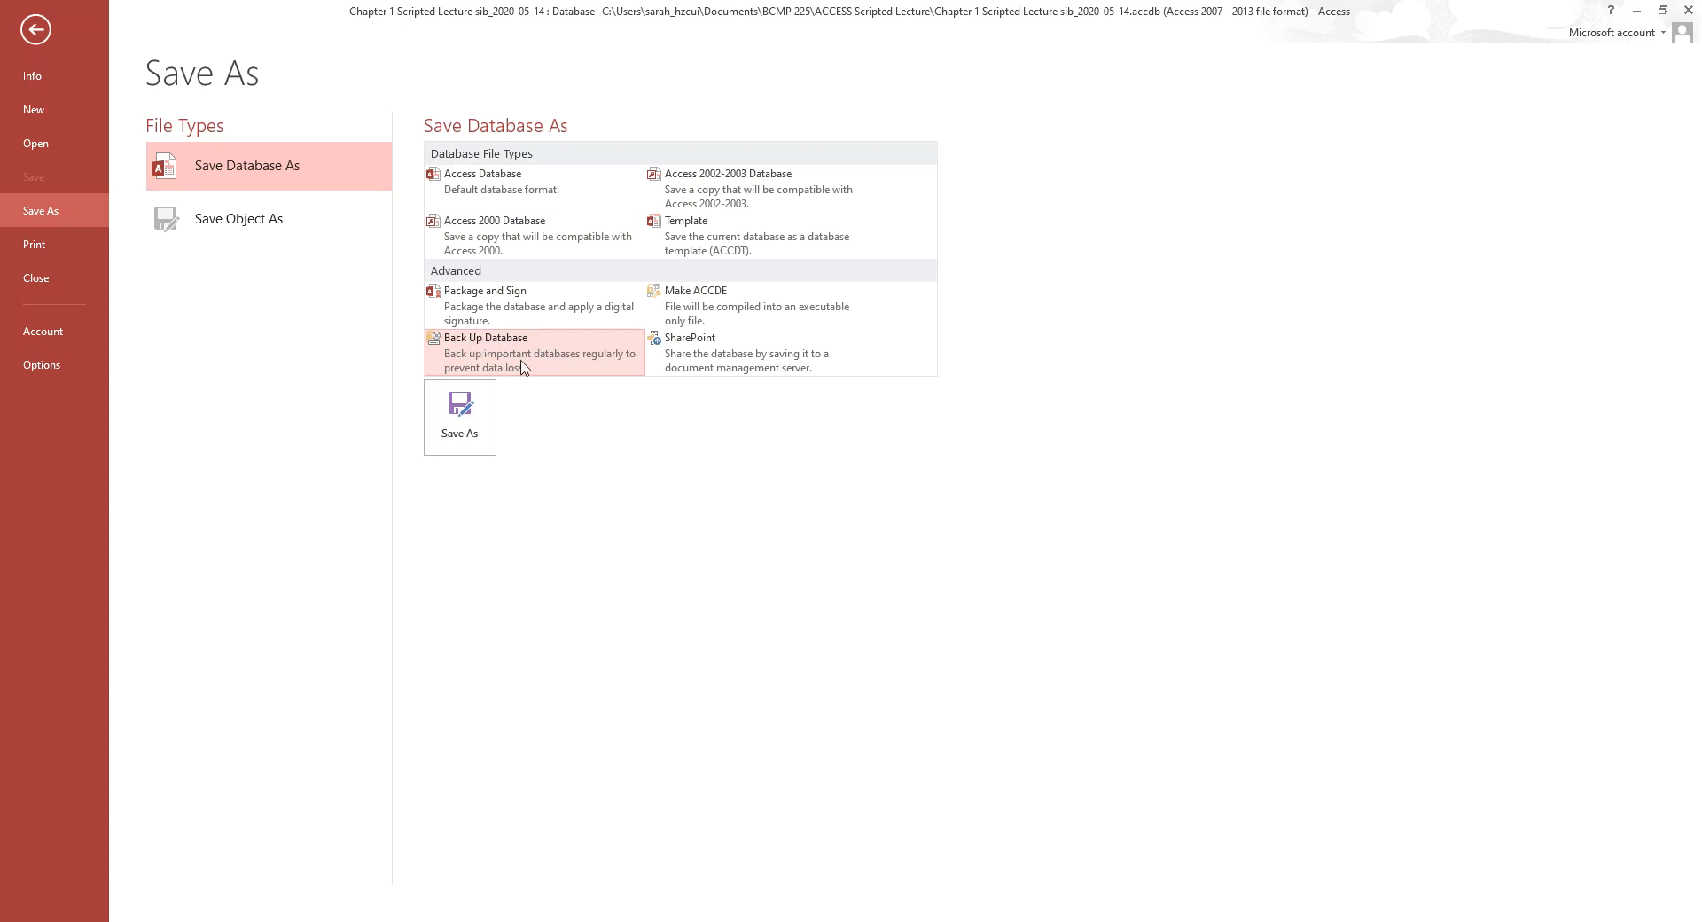
{"action": "left_click", "coordinate": [459, 429]}
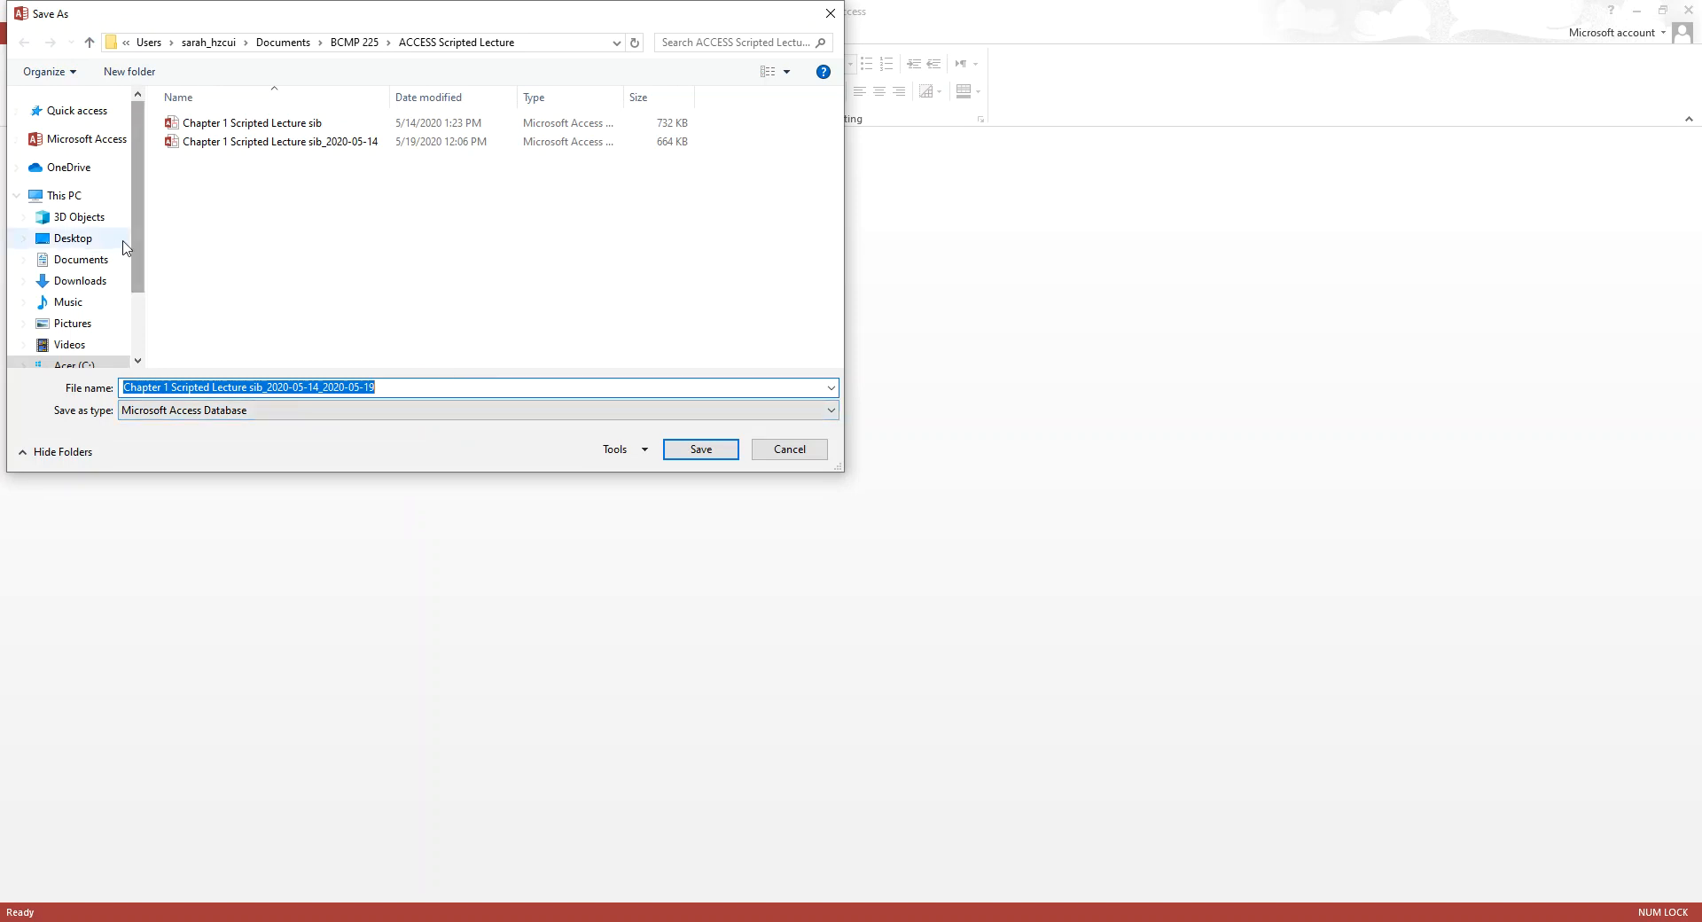
{"action": "left_click", "coordinate": [87, 259]}
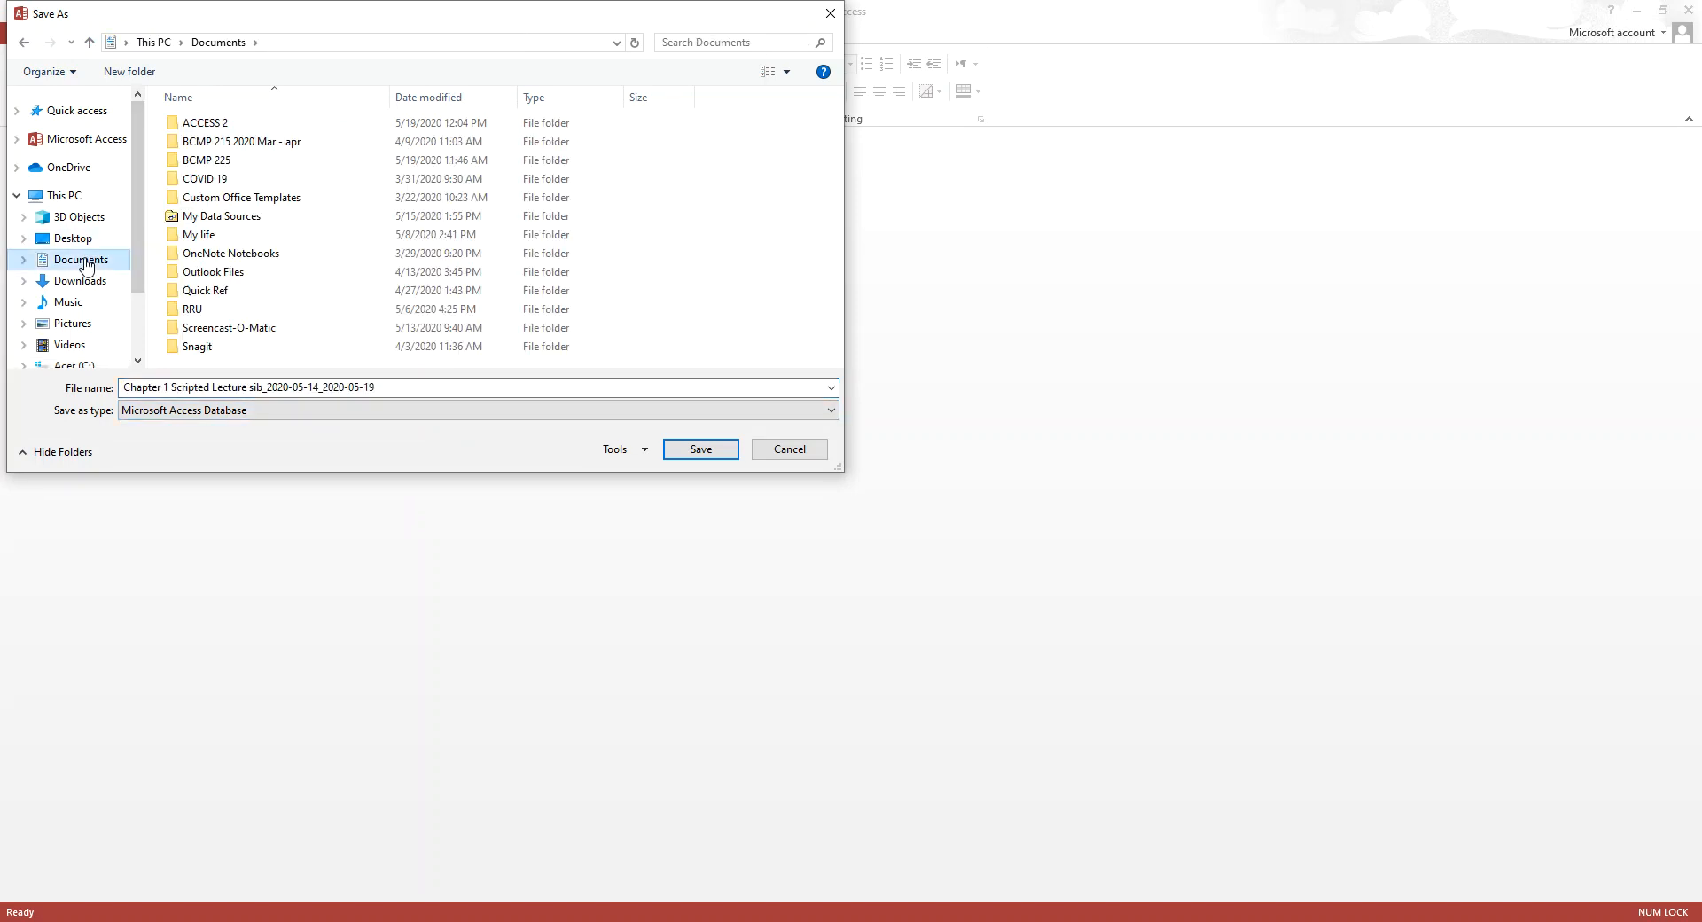
{"action": "double_click", "coordinate": [201, 124]}
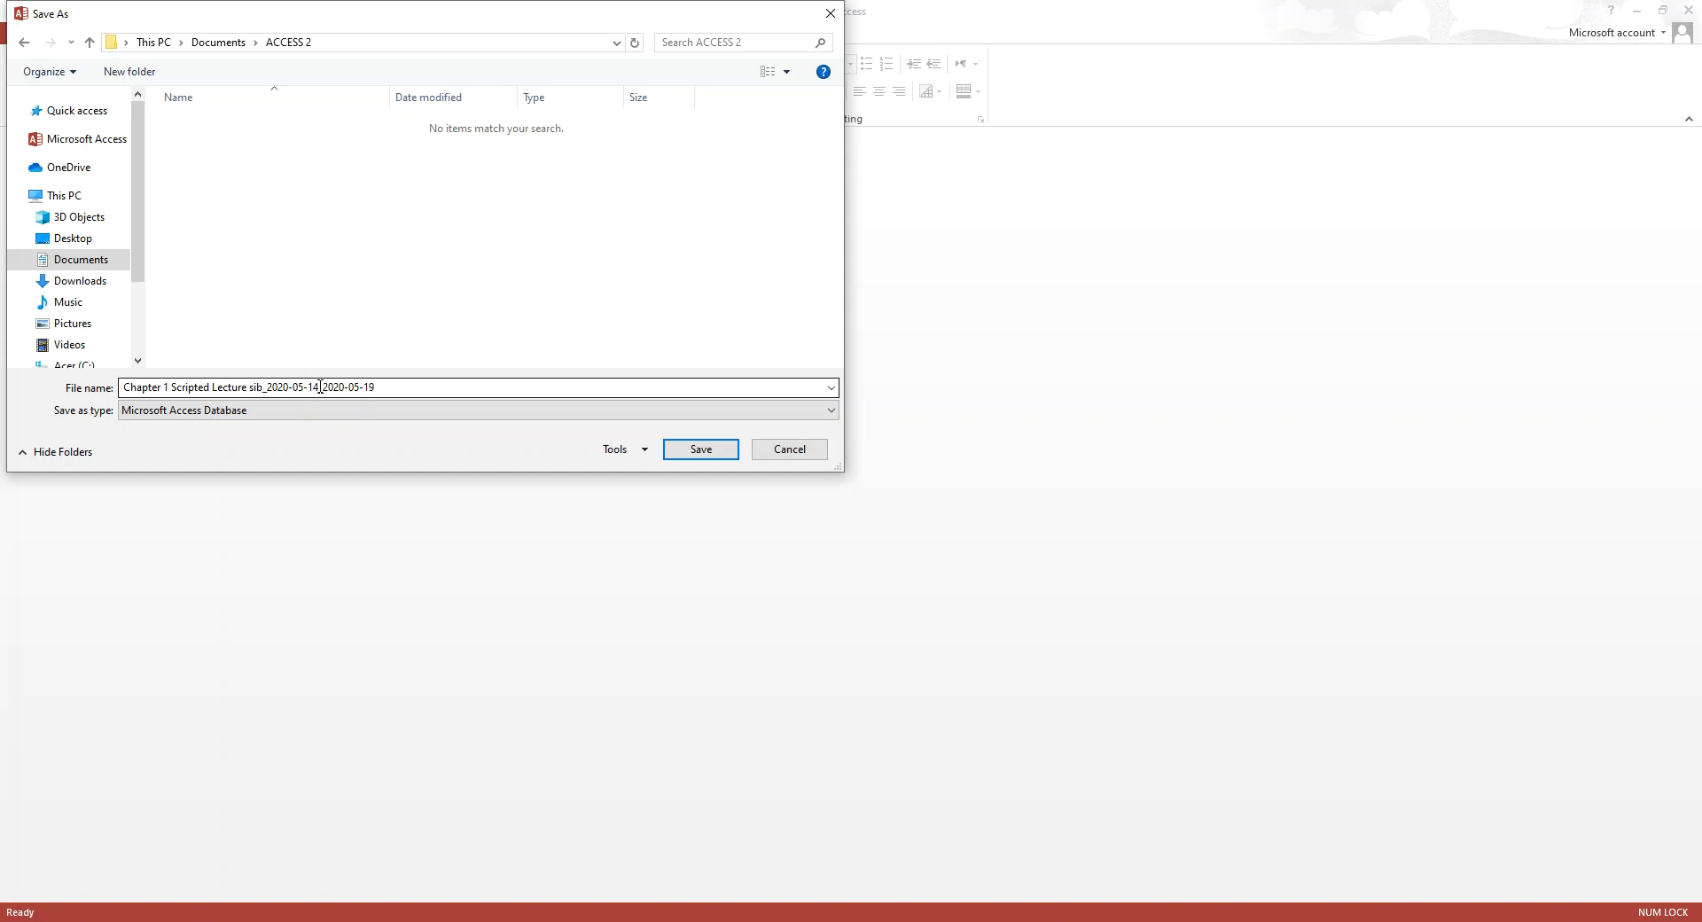
{"action": "left_click", "coordinate": [700, 450]}
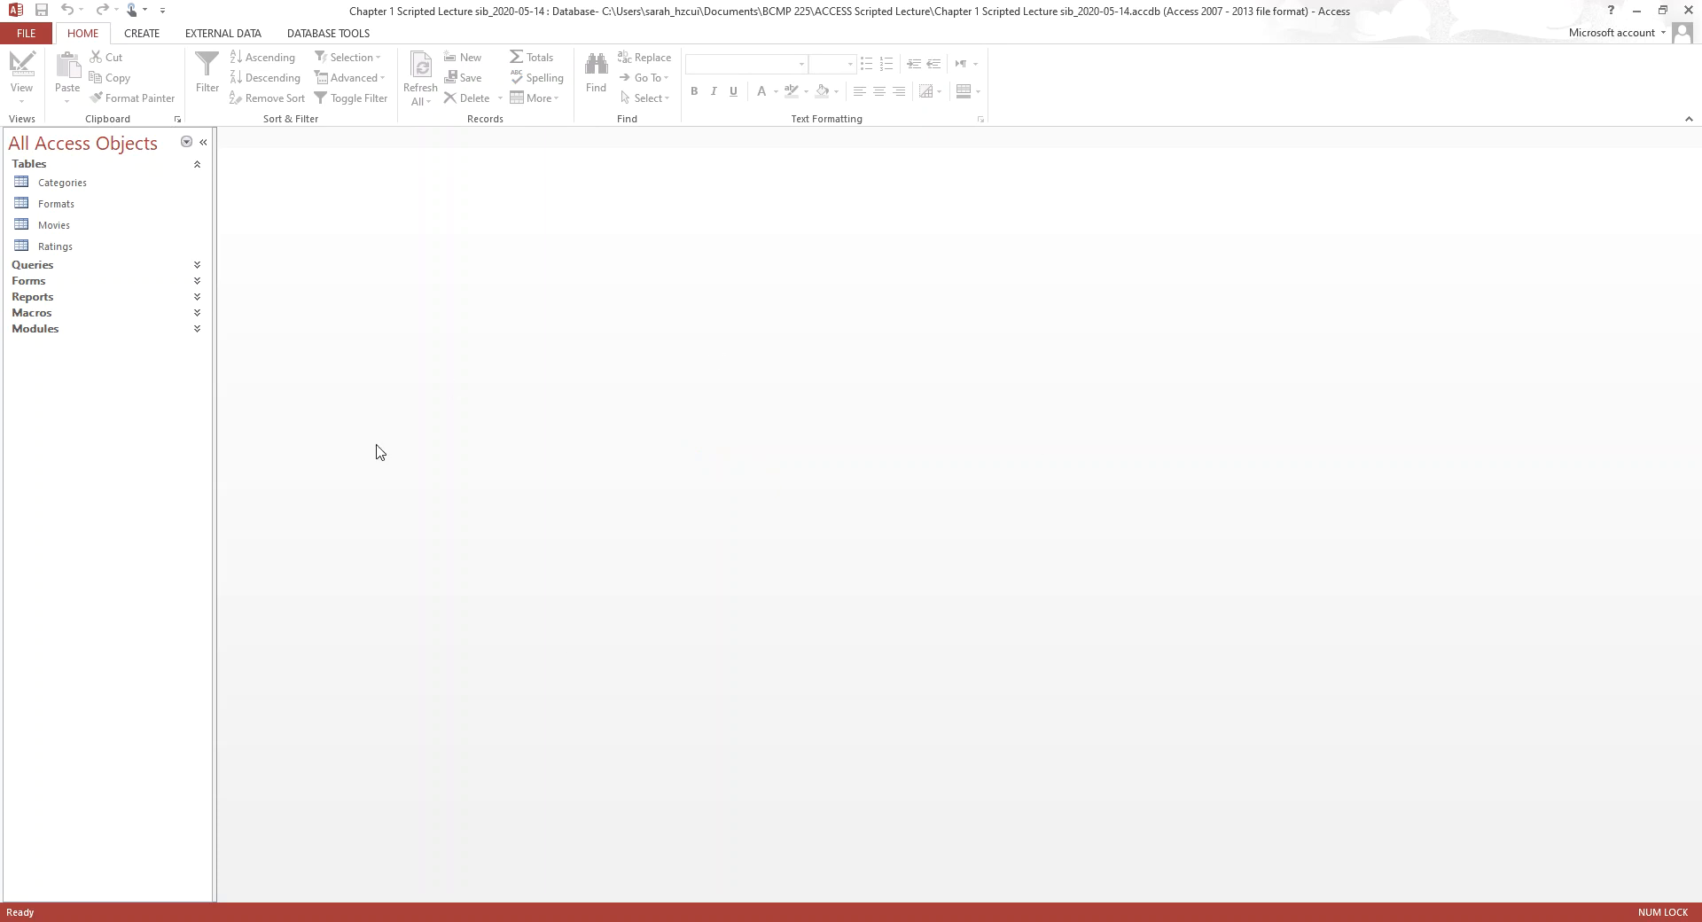
Save the database as 'Chapter 1 Scripted Lecture sib' in ACCESS 2, dropping the _2020-05-14 suffix
{"action": "left_click", "coordinate": [26, 33]}
{"action": "left_click", "coordinate": [53, 209]}
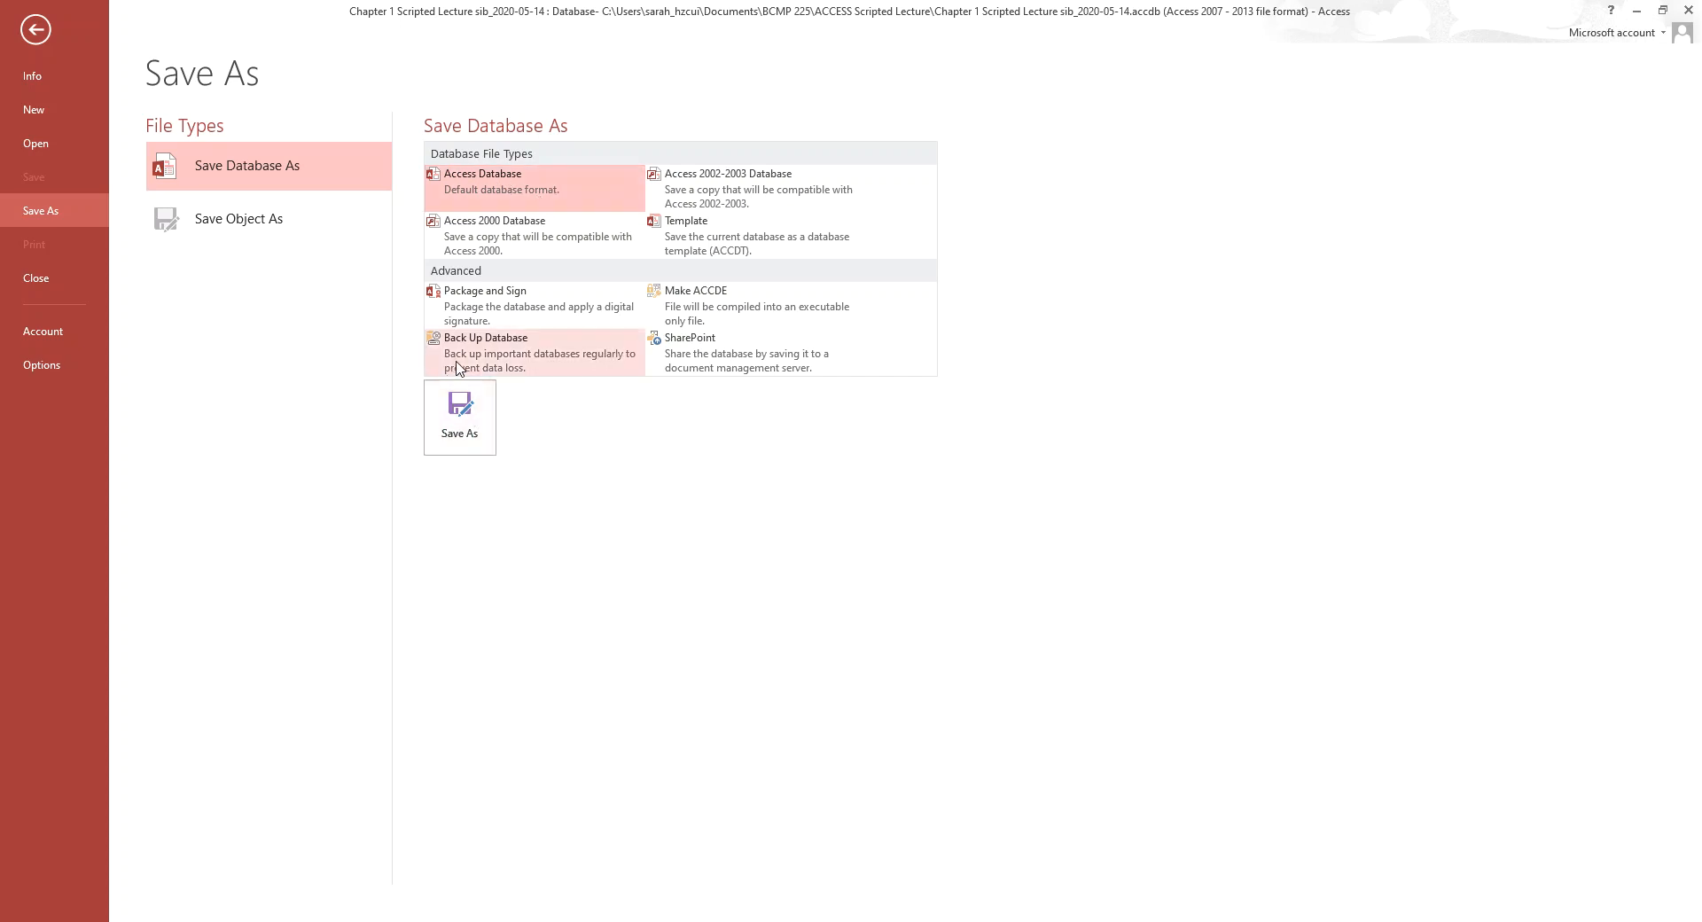
{"action": "left_click", "coordinate": [464, 454]}
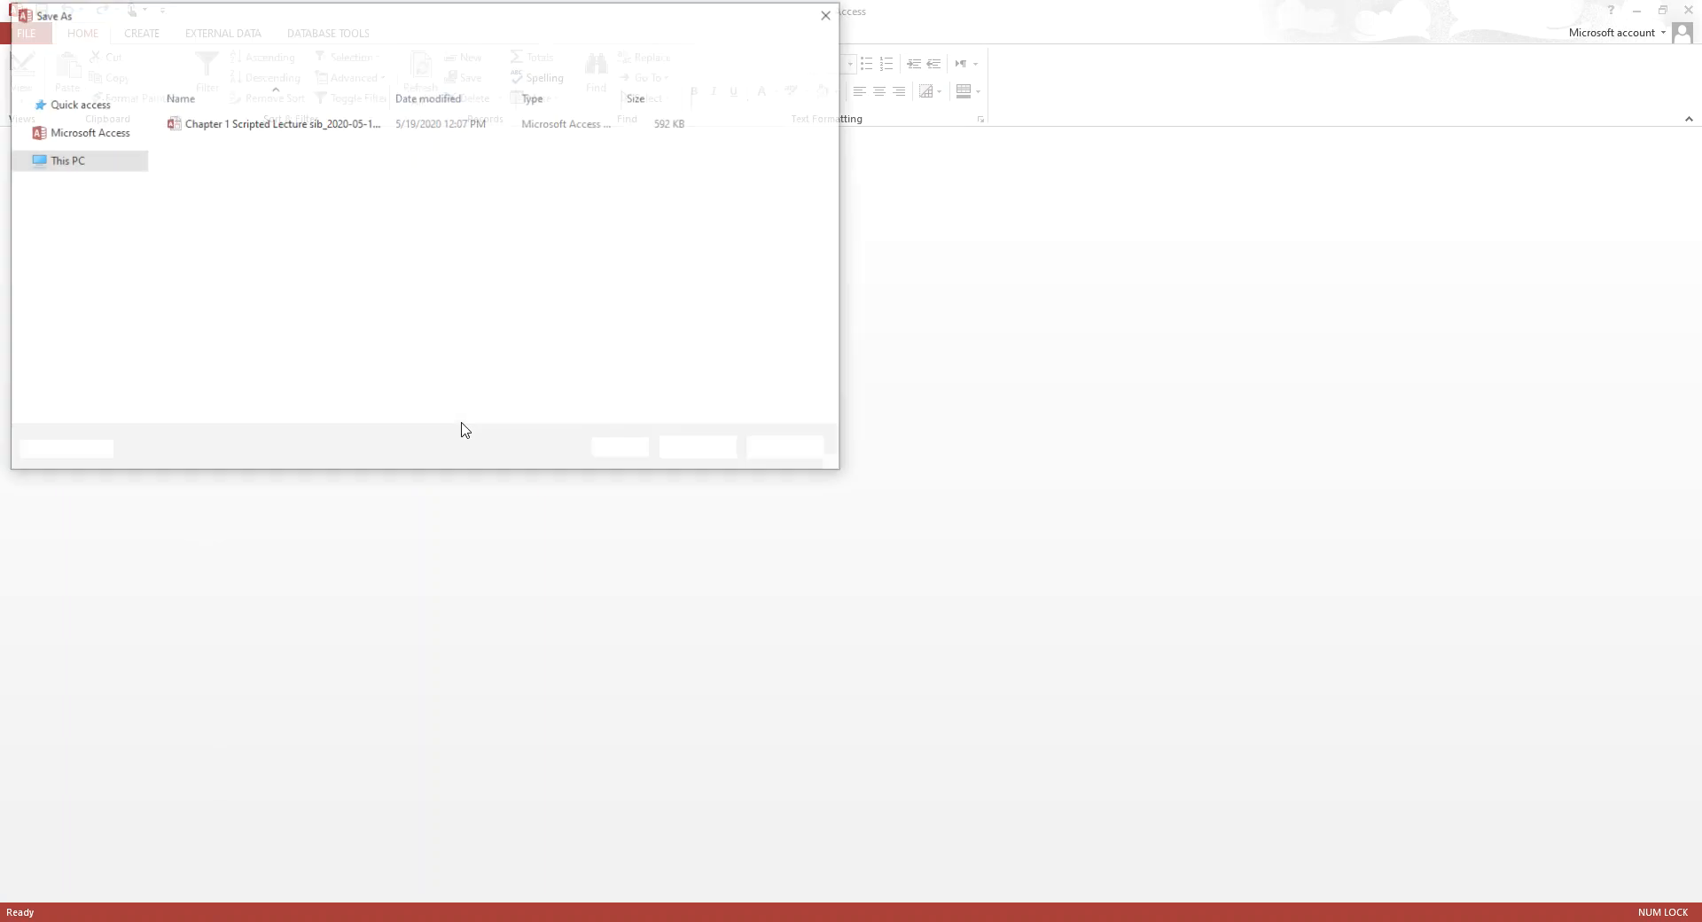
{"action": "left_click", "coordinate": [337, 385]}
{"action": "left_click_drag", "start_coordinate": [331, 384], "coordinate": [269, 385]}
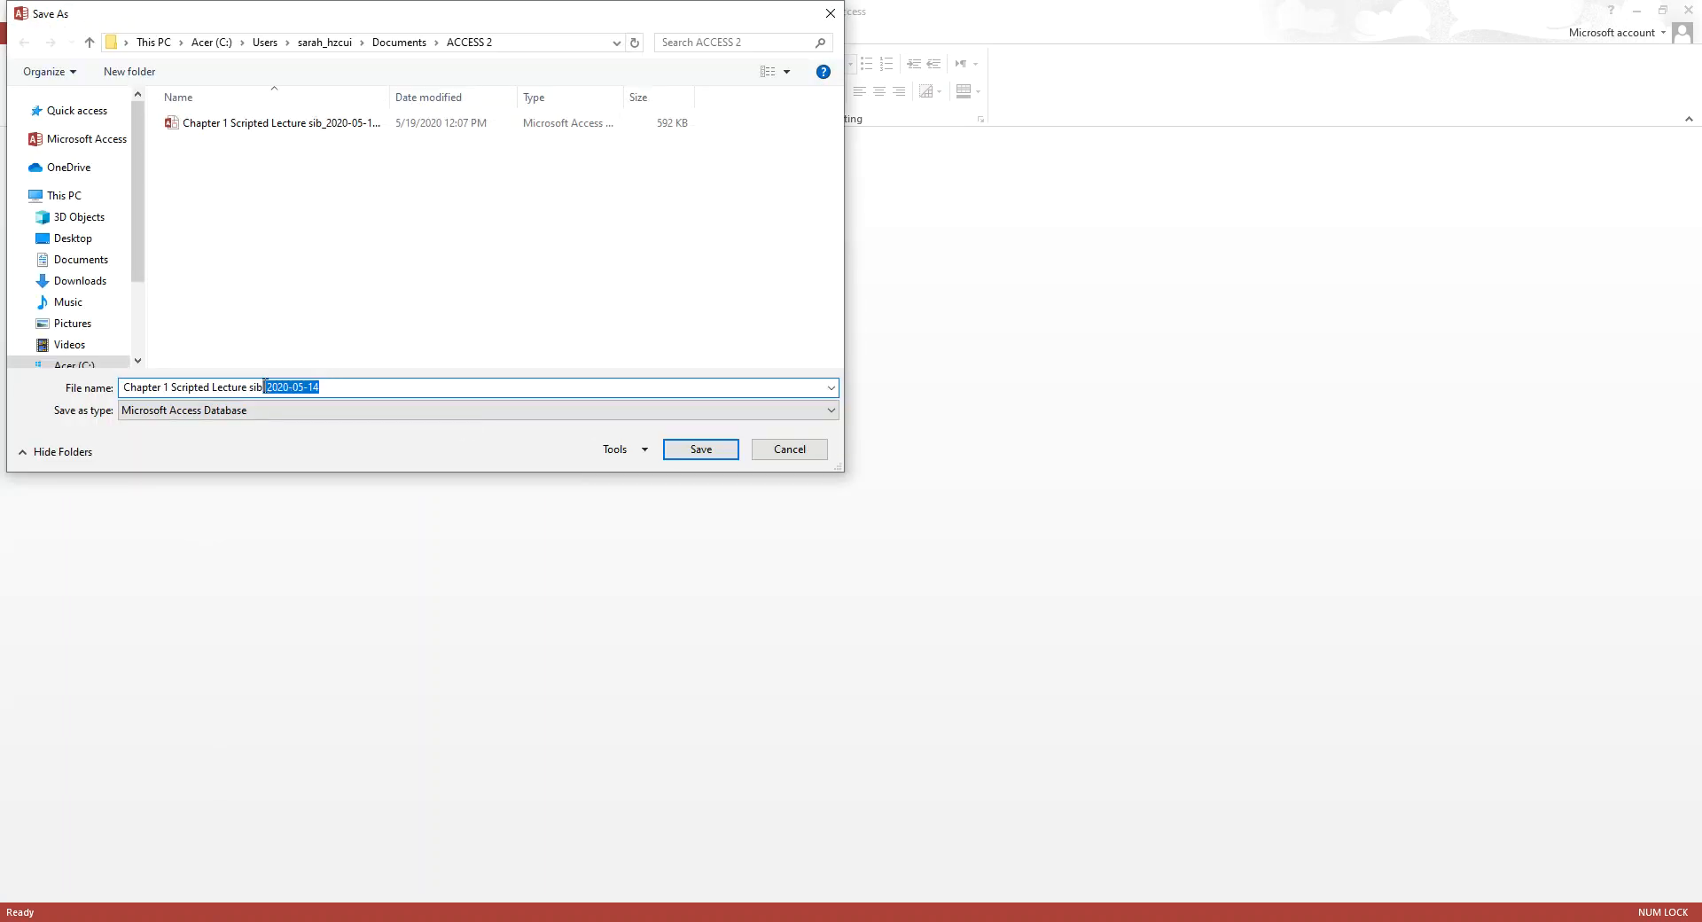
{"action": "key", "text": "BackSpace"}
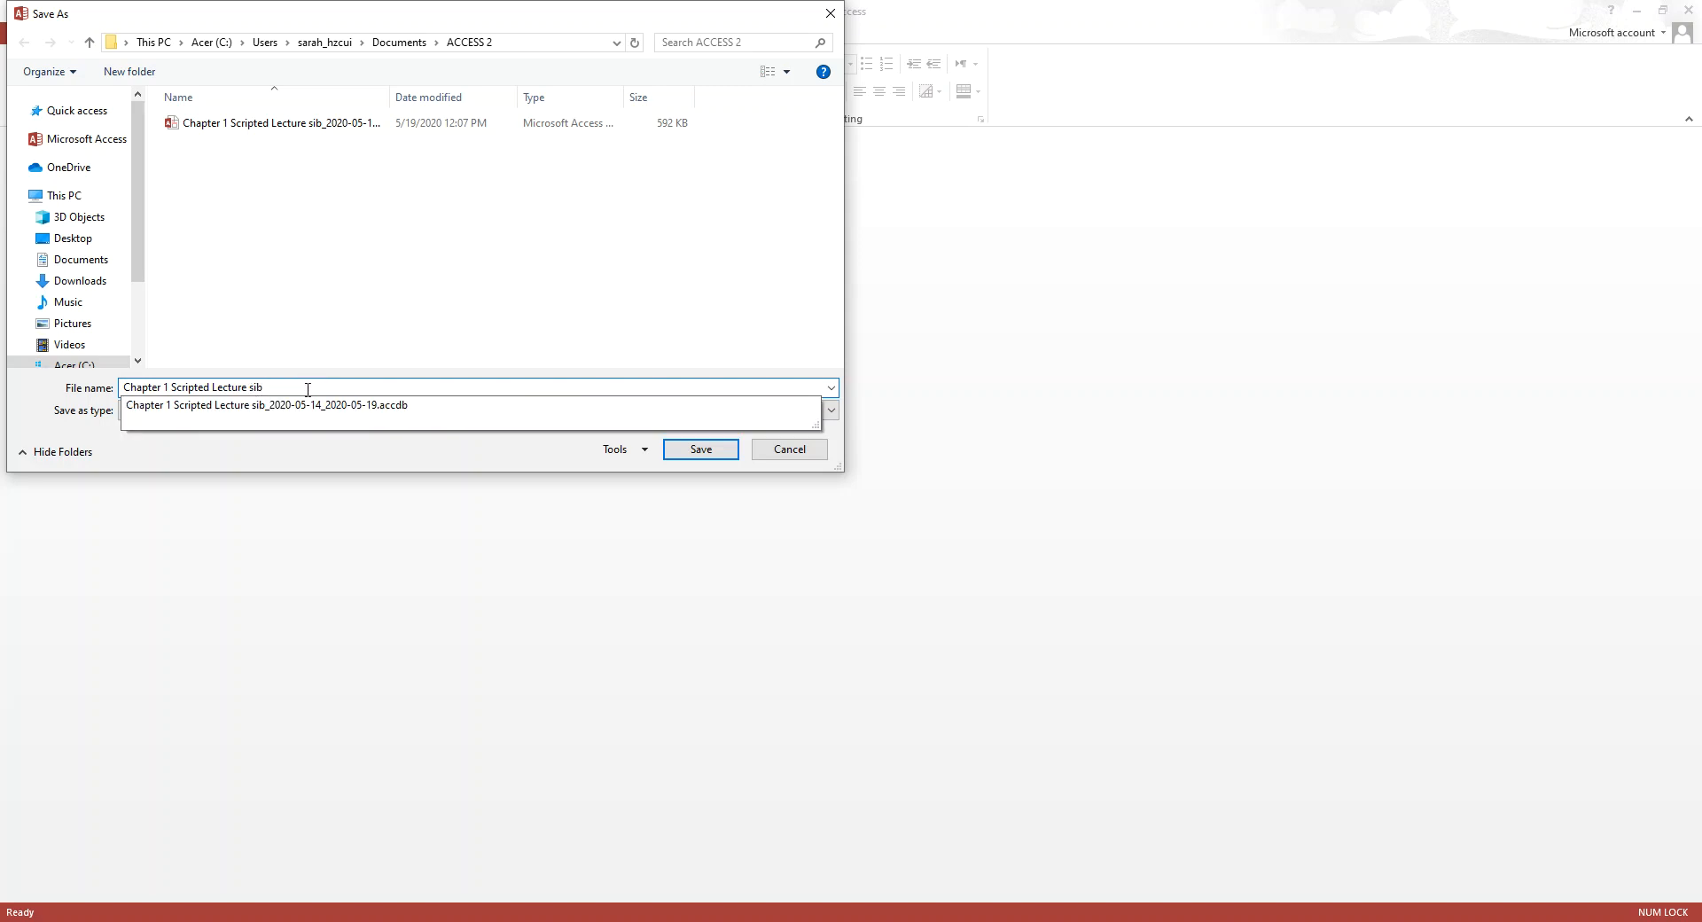
{"action": "left_click", "coordinate": [700, 449]}
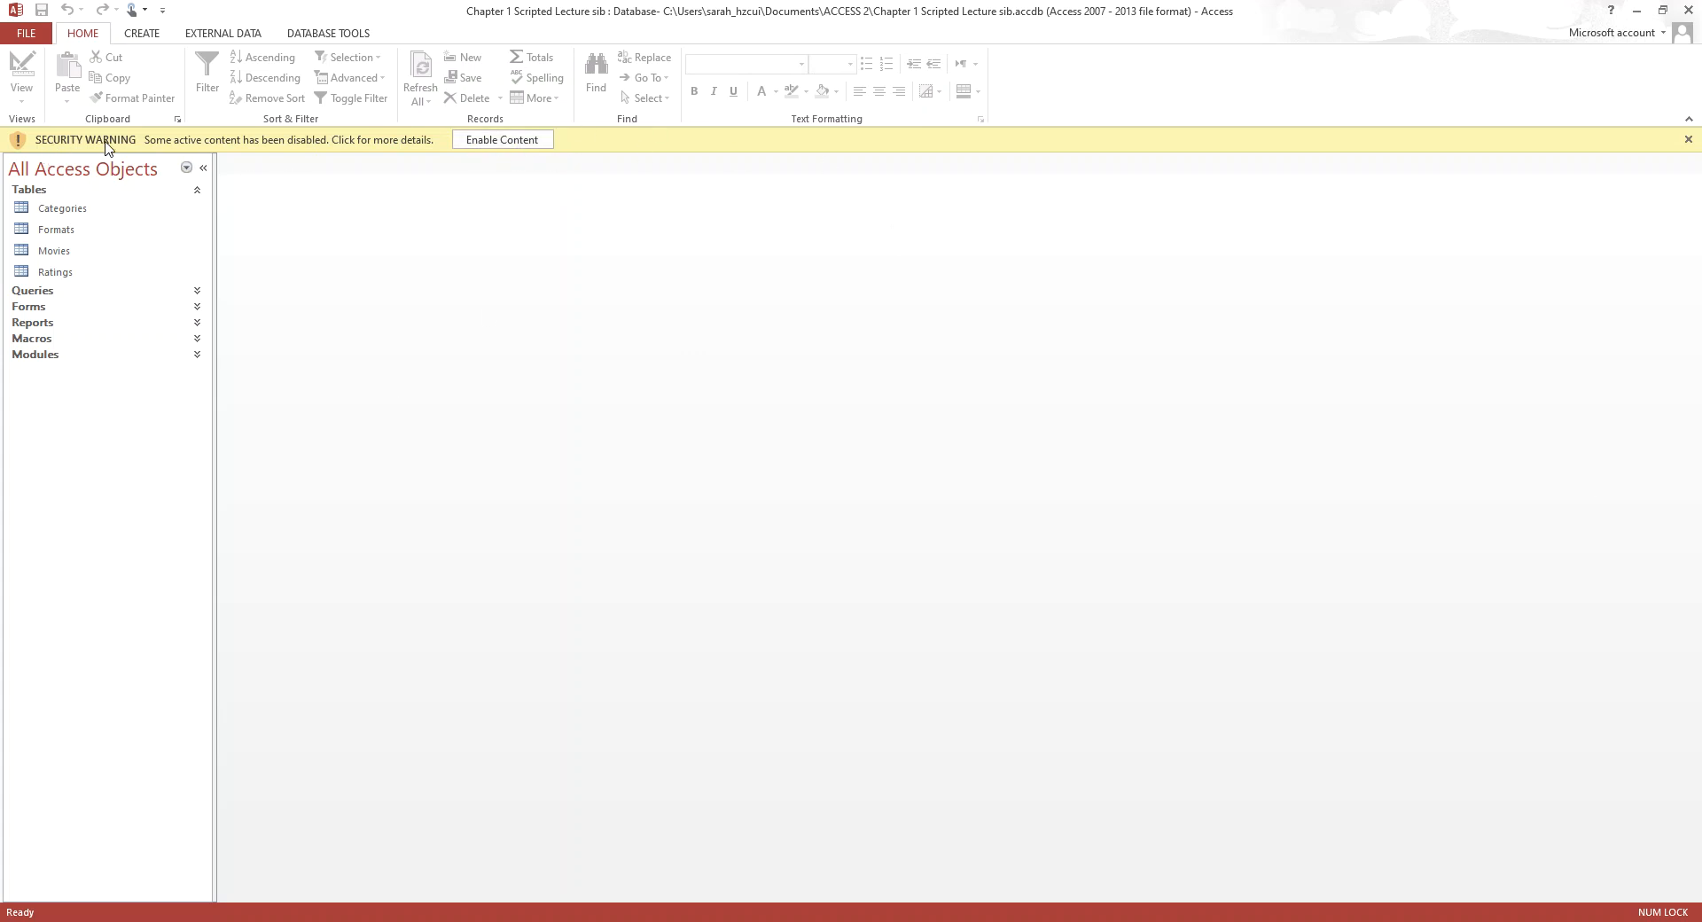
Enable the database's active content, collapse and re-expand Tables, and check the Movies table's shortcut menu
{"action": "left_click", "coordinate": [497, 140]}
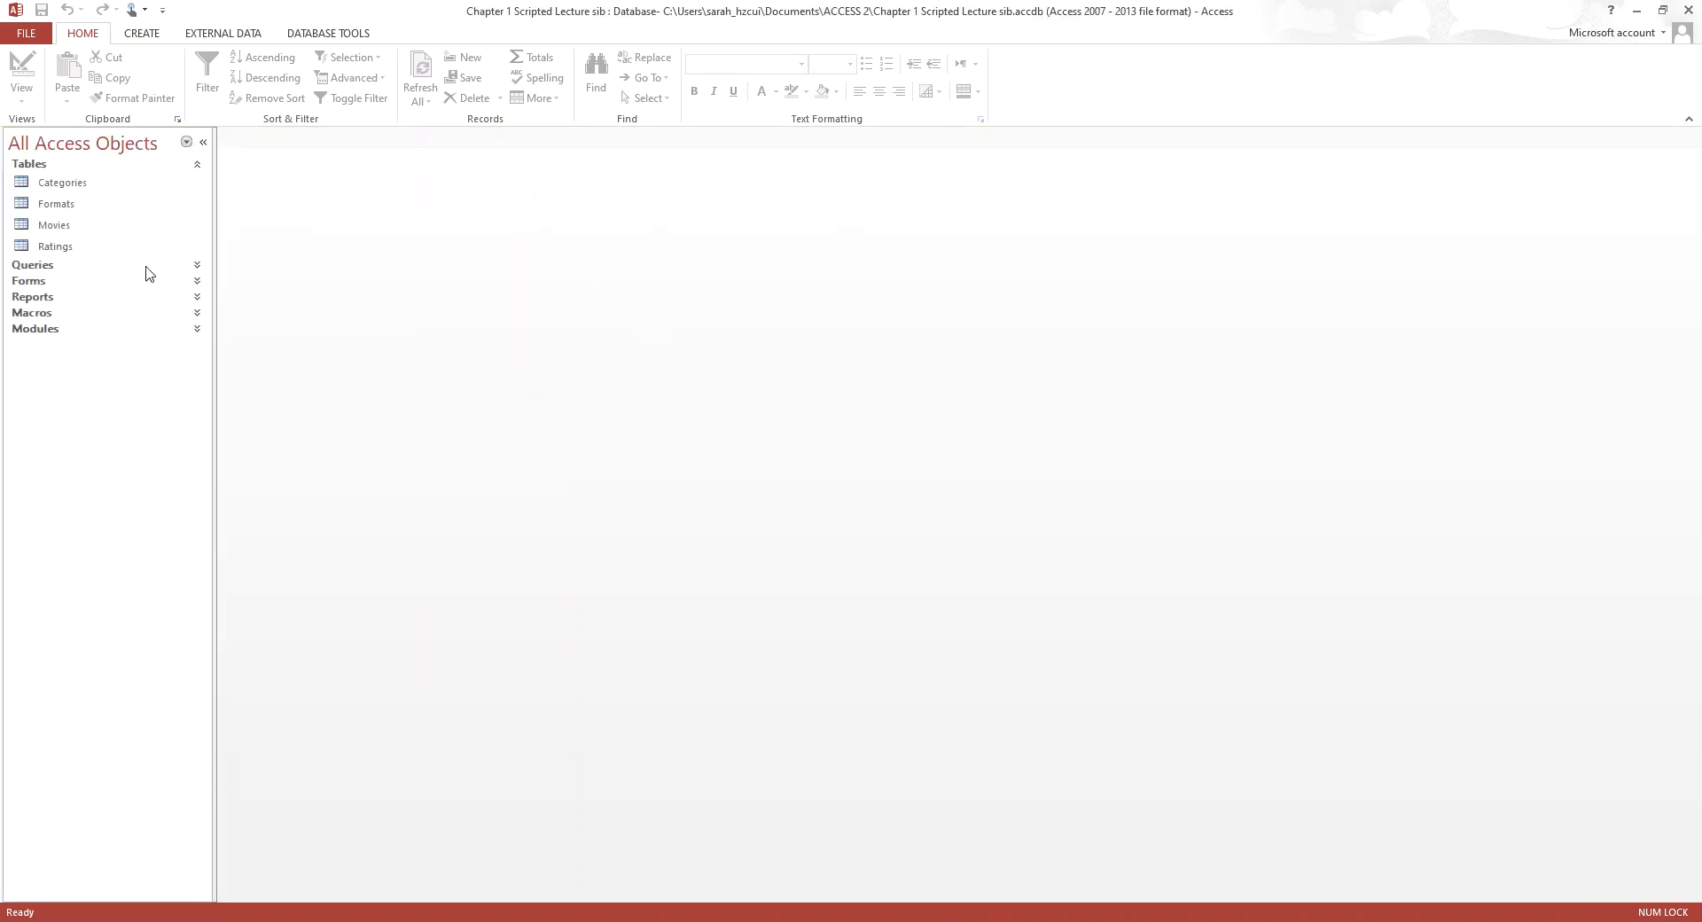
{"action": "left_click", "coordinate": [197, 166]}
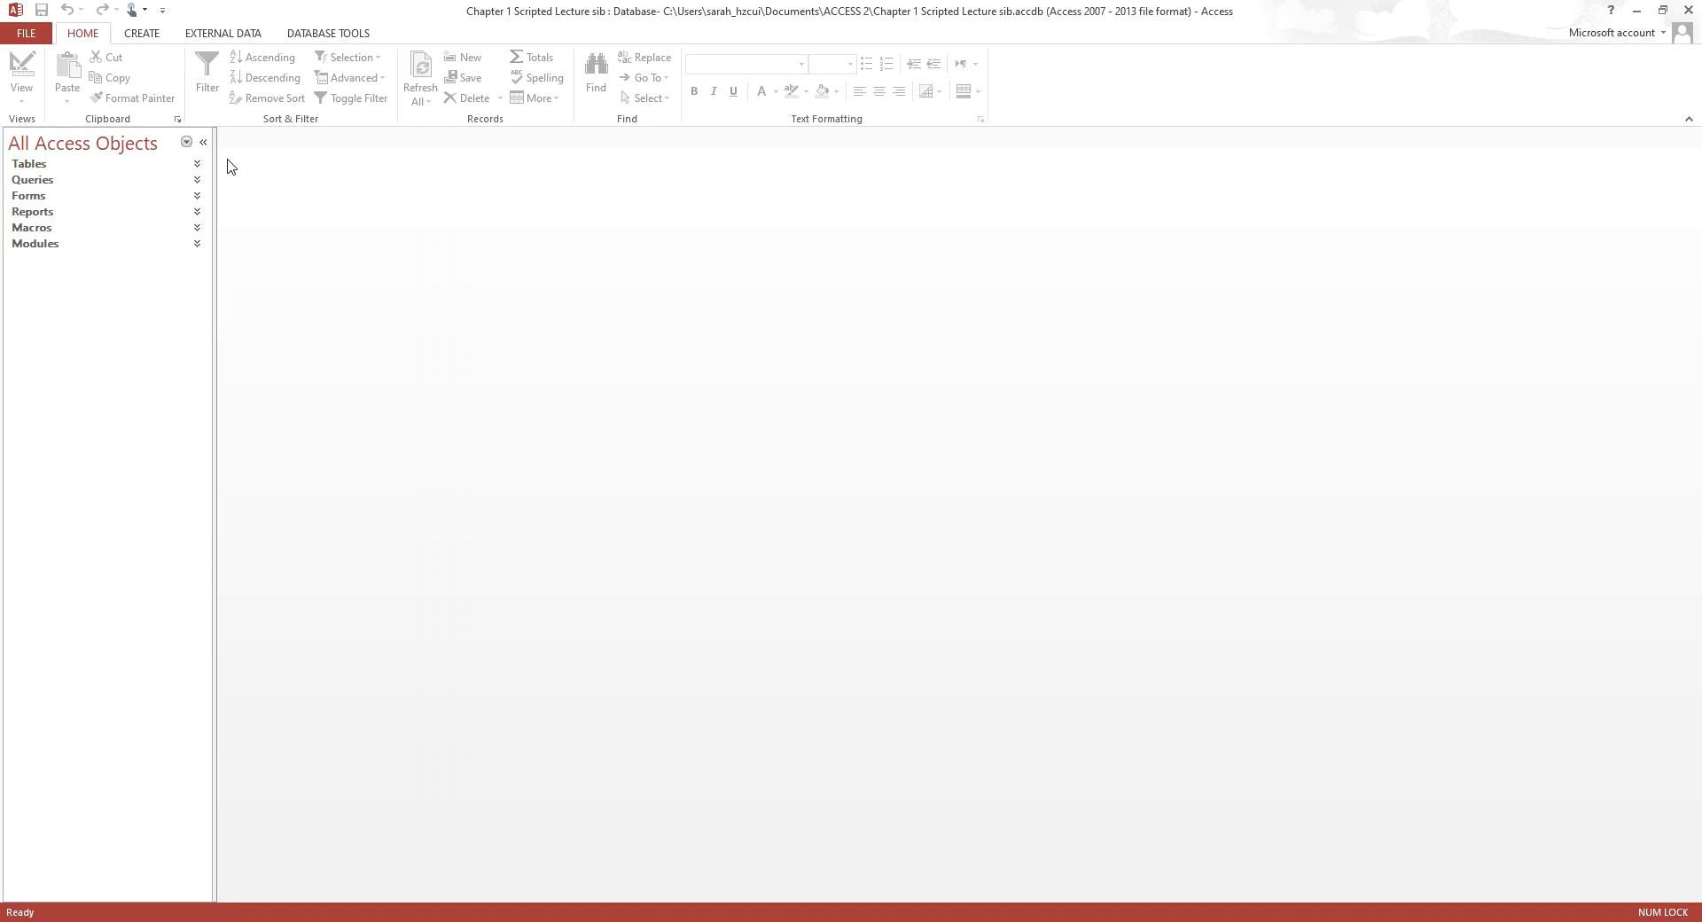
{"action": "left_click", "coordinate": [196, 165]}
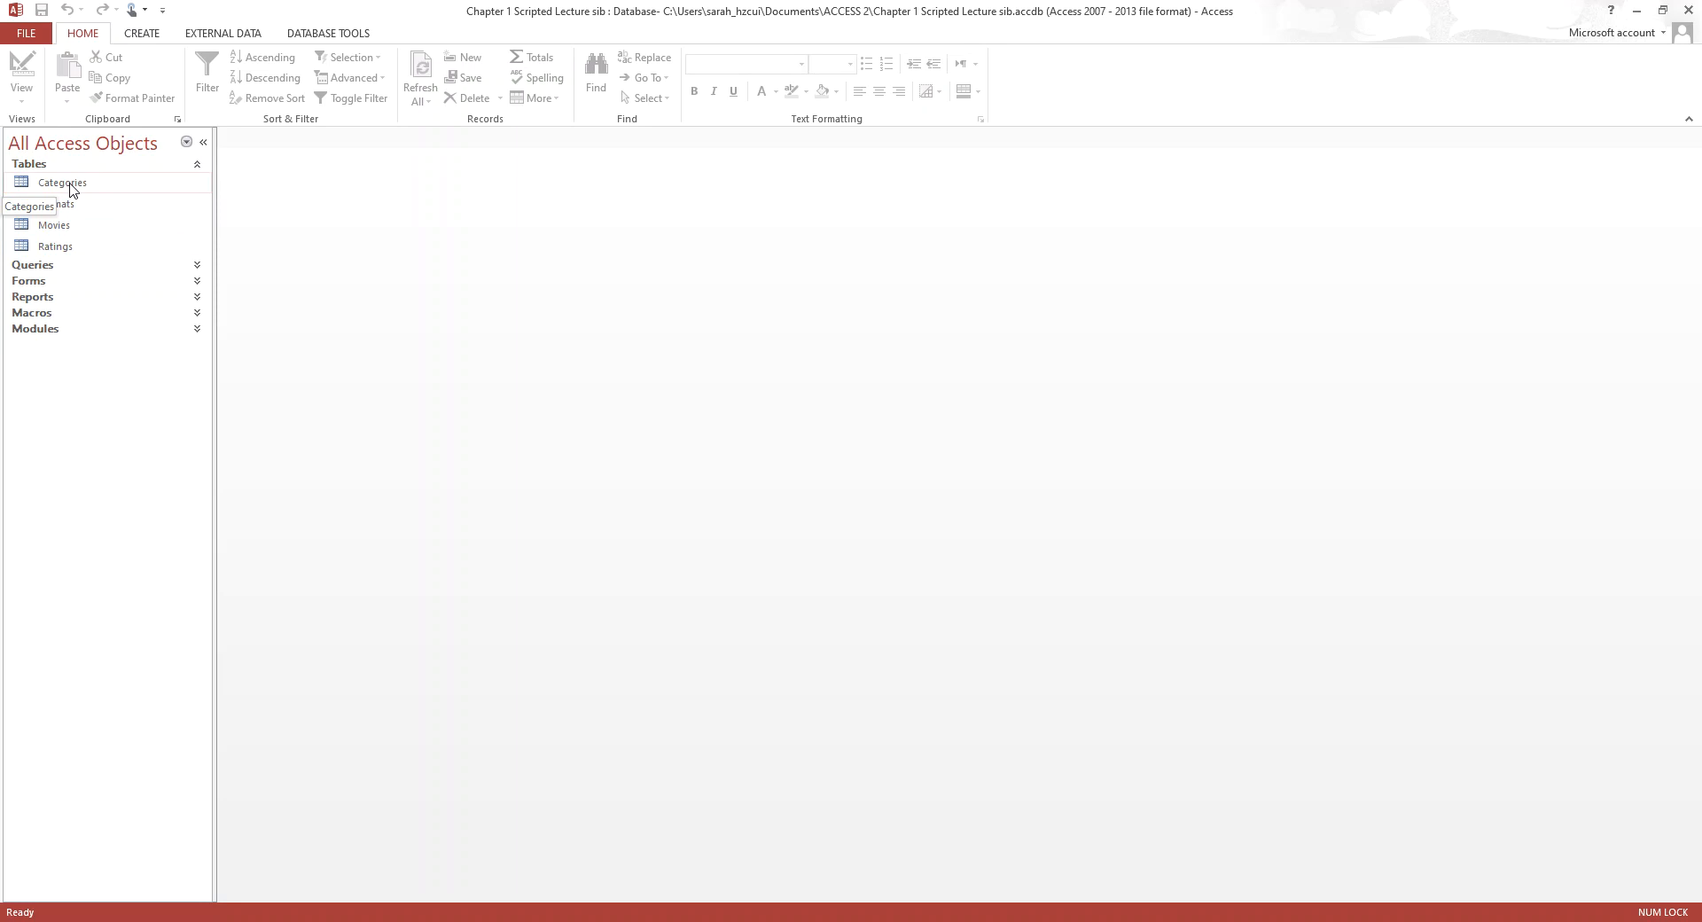
{"action": "left_click", "coordinate": [63, 228]}
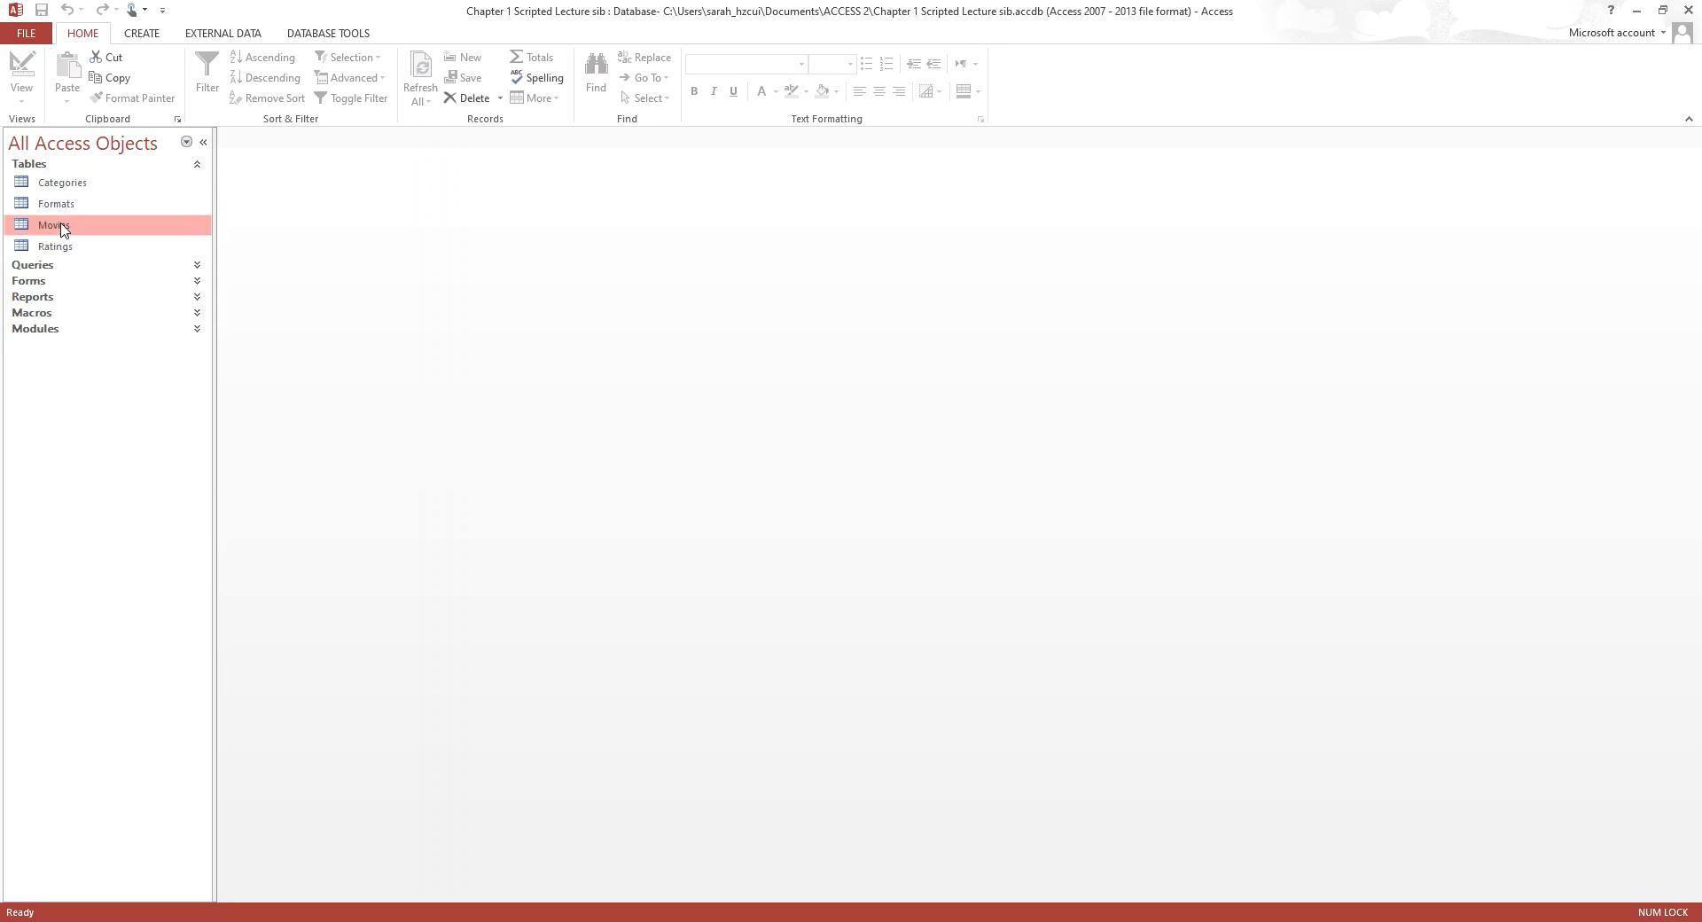
{"action": "right_click", "coordinate": [110, 228]}
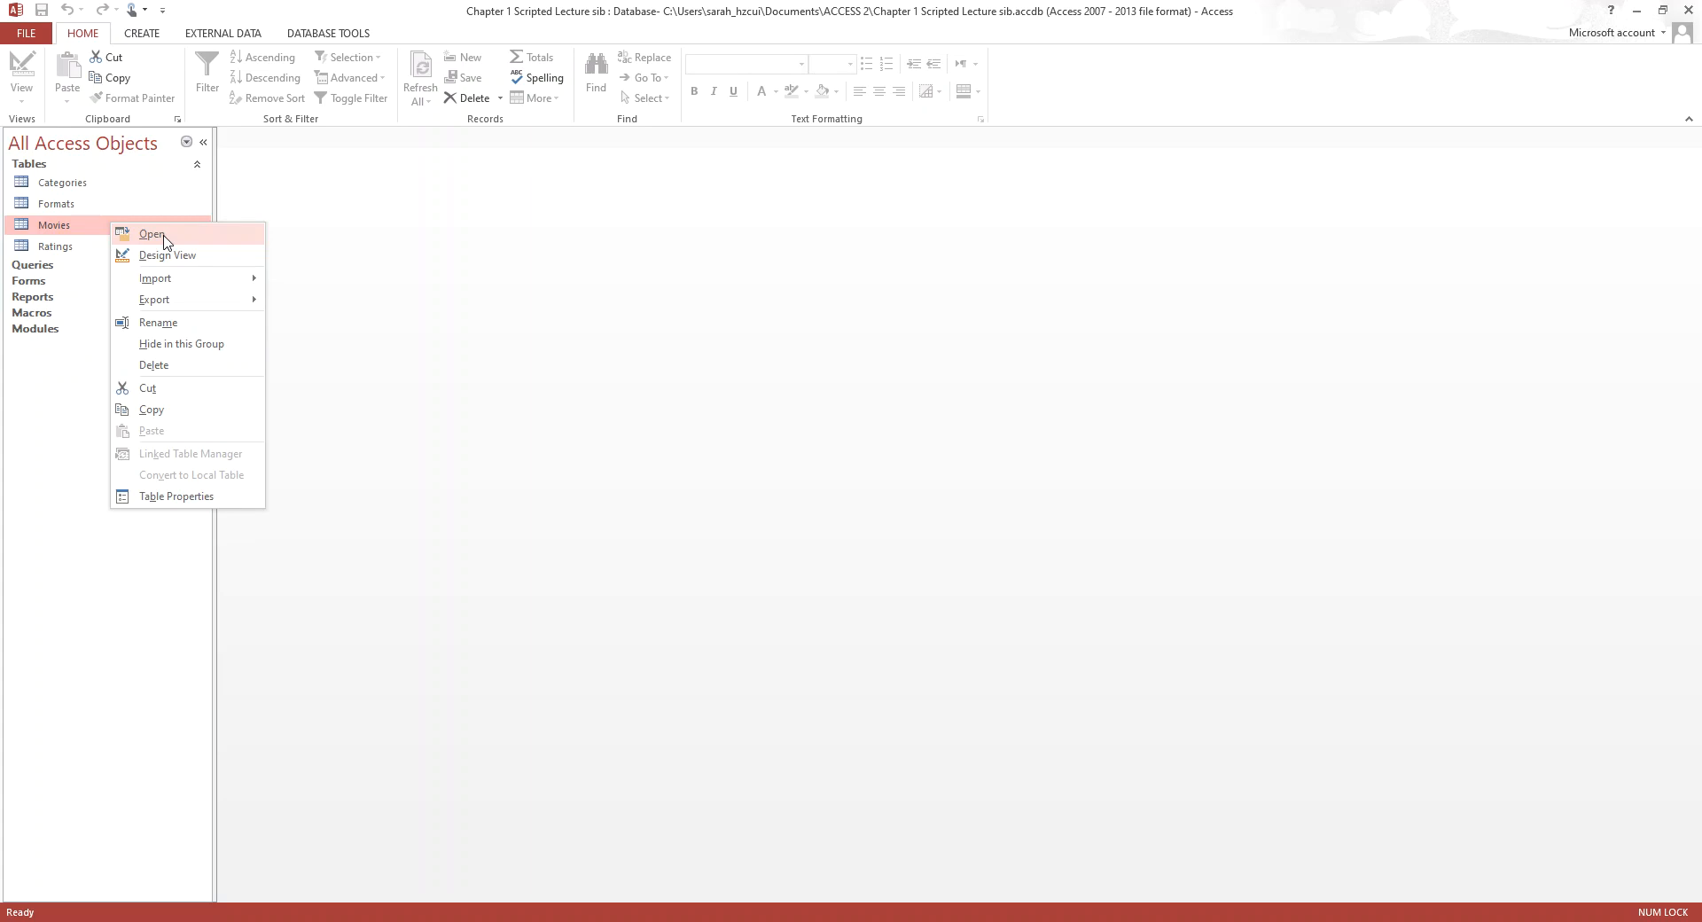
{"action": "left_click", "coordinate": [66, 232]}
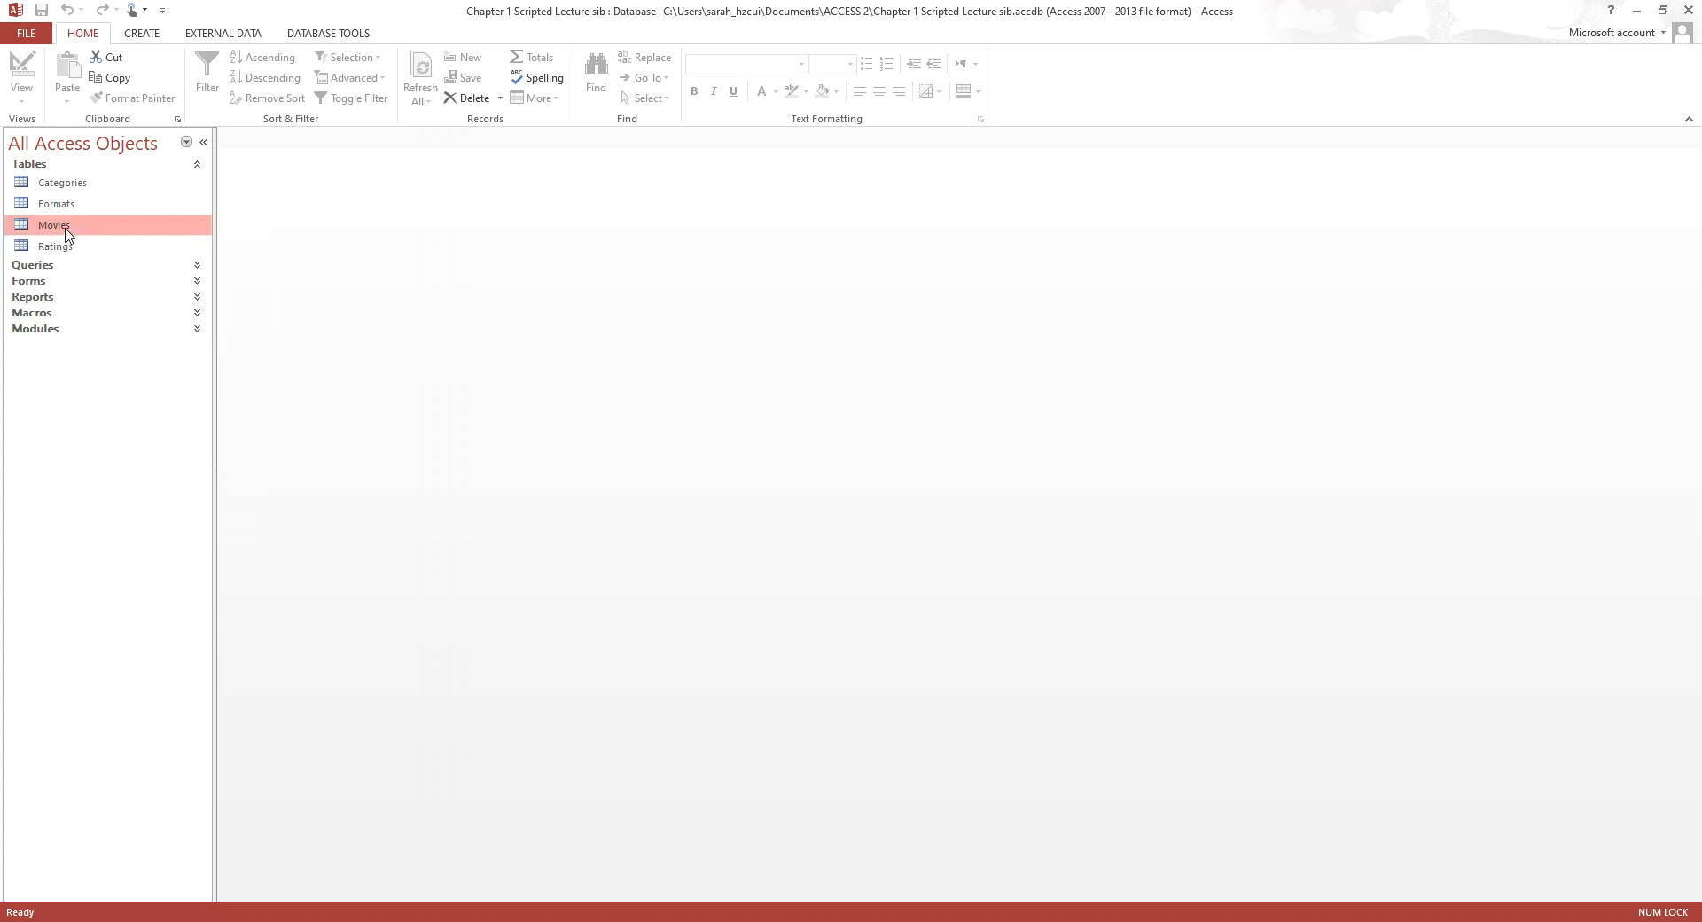
{"action": "double_click", "coordinate": [71, 228]}
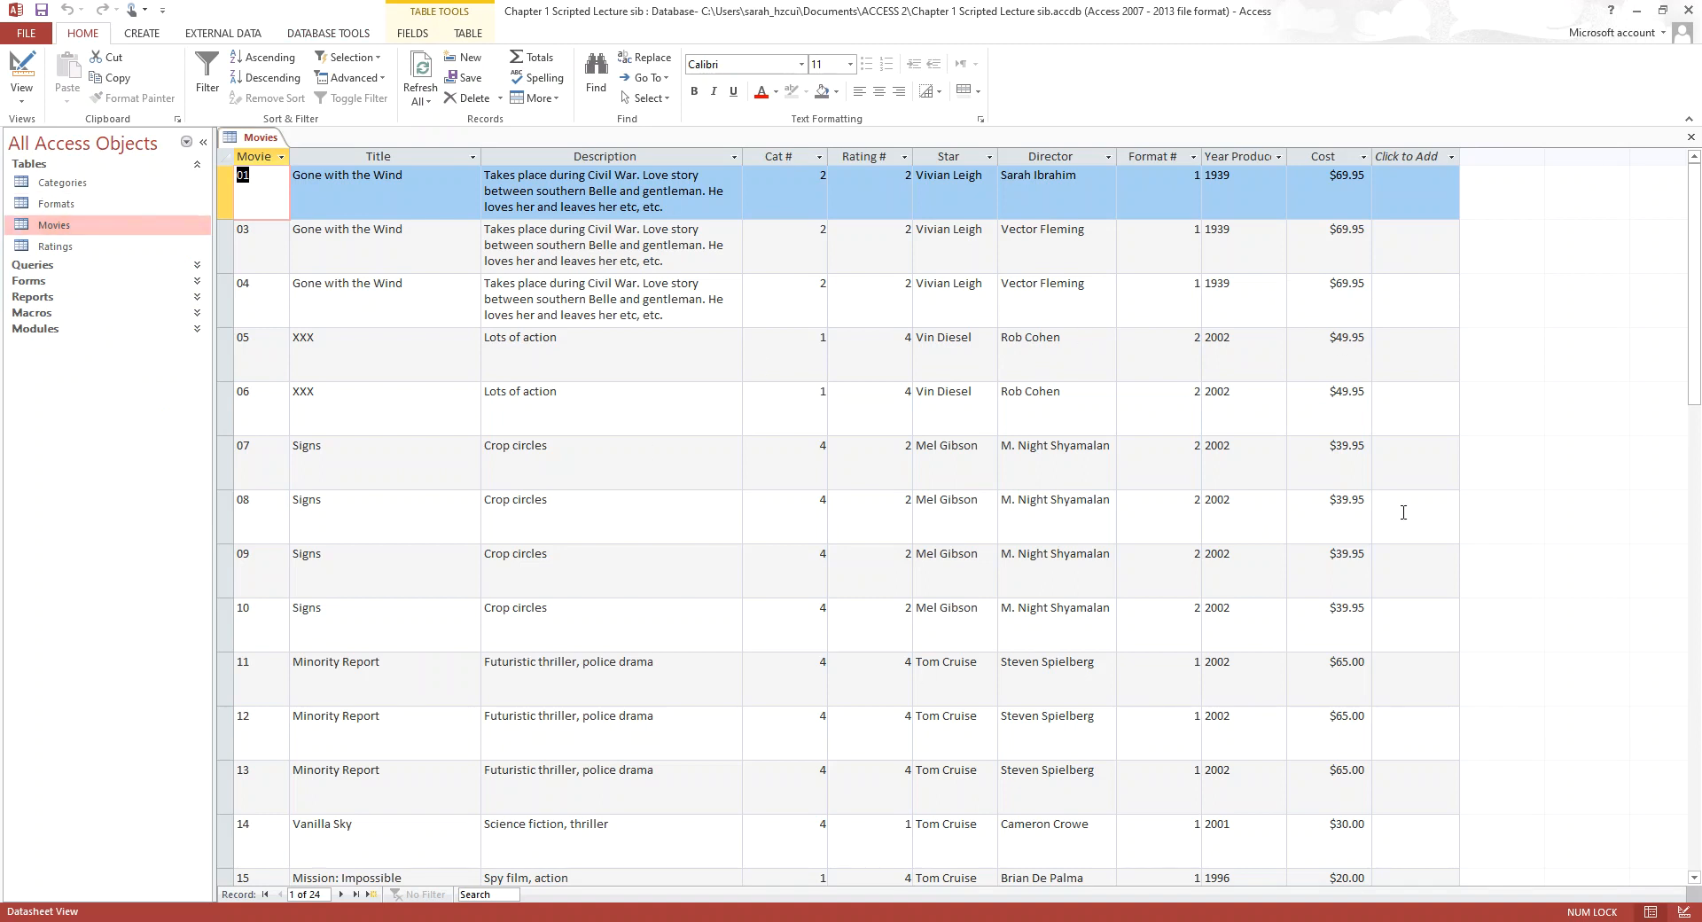
{"action": "left_click", "coordinate": [271, 140]}
{"action": "left_click", "coordinate": [342, 179]}
{"action": "left_click", "coordinate": [586, 191]}
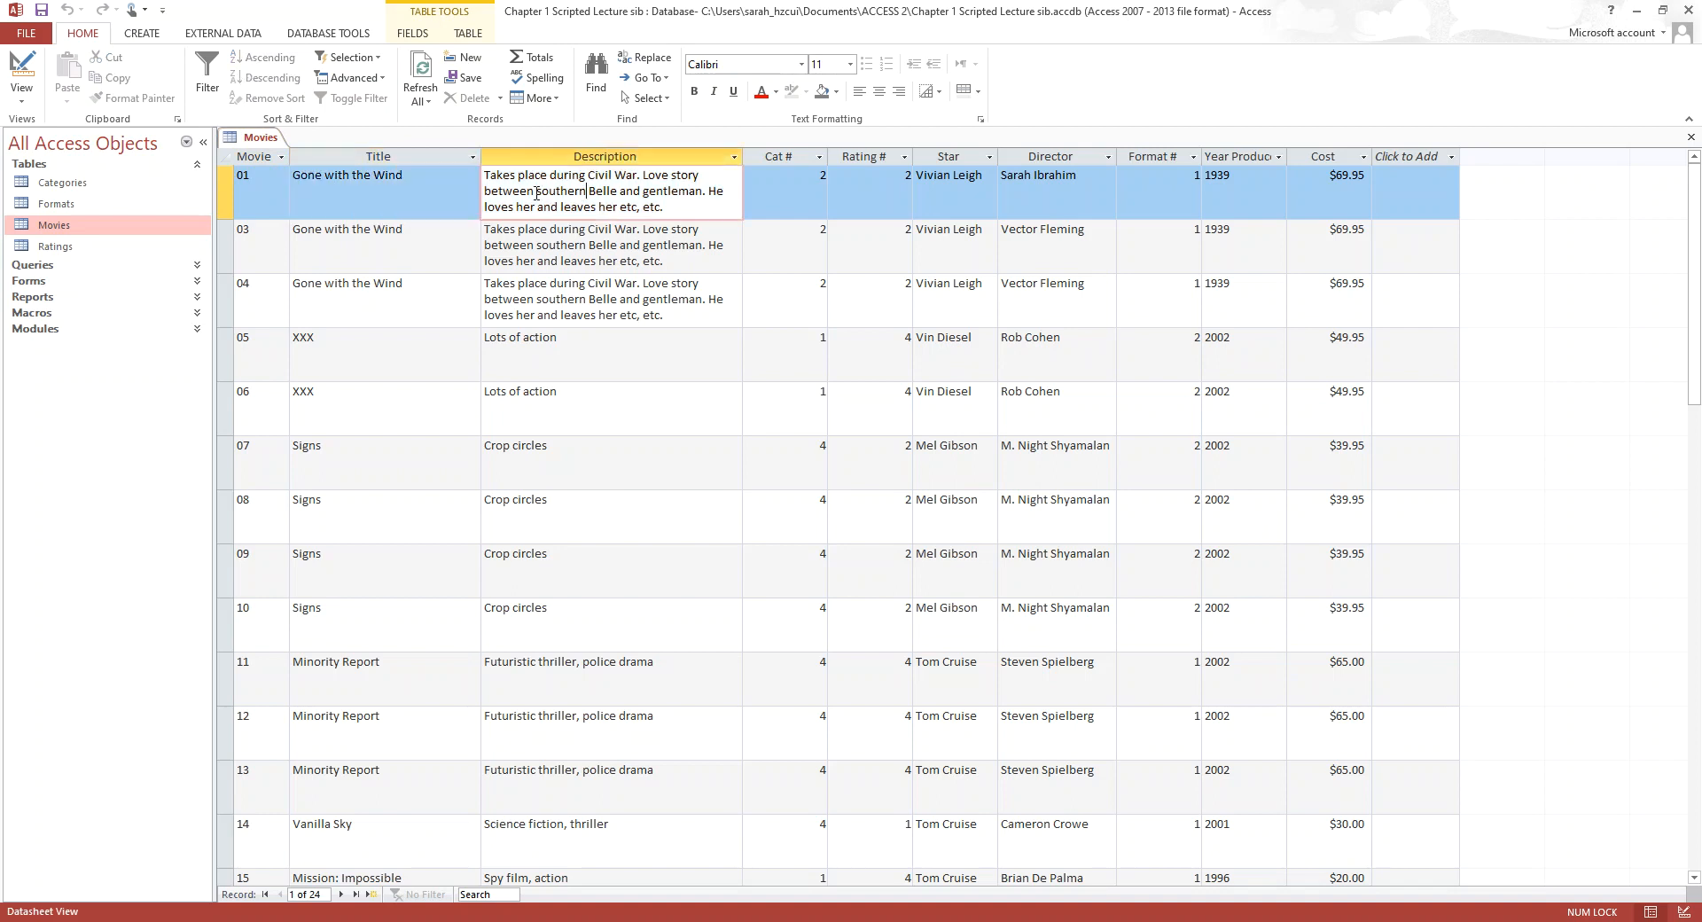
{"action": "left_click", "coordinate": [795, 195]}
{"action": "left_click", "coordinate": [873, 192]}
{"action": "left_click", "coordinate": [986, 189]}
{"action": "left_click", "coordinate": [1050, 188]}
{"action": "left_click", "coordinate": [1161, 188]}
{"action": "left_click", "coordinate": [1241, 188]}
{"action": "left_click", "coordinate": [1351, 181]}
{"action": "left_click", "coordinate": [1425, 183]}
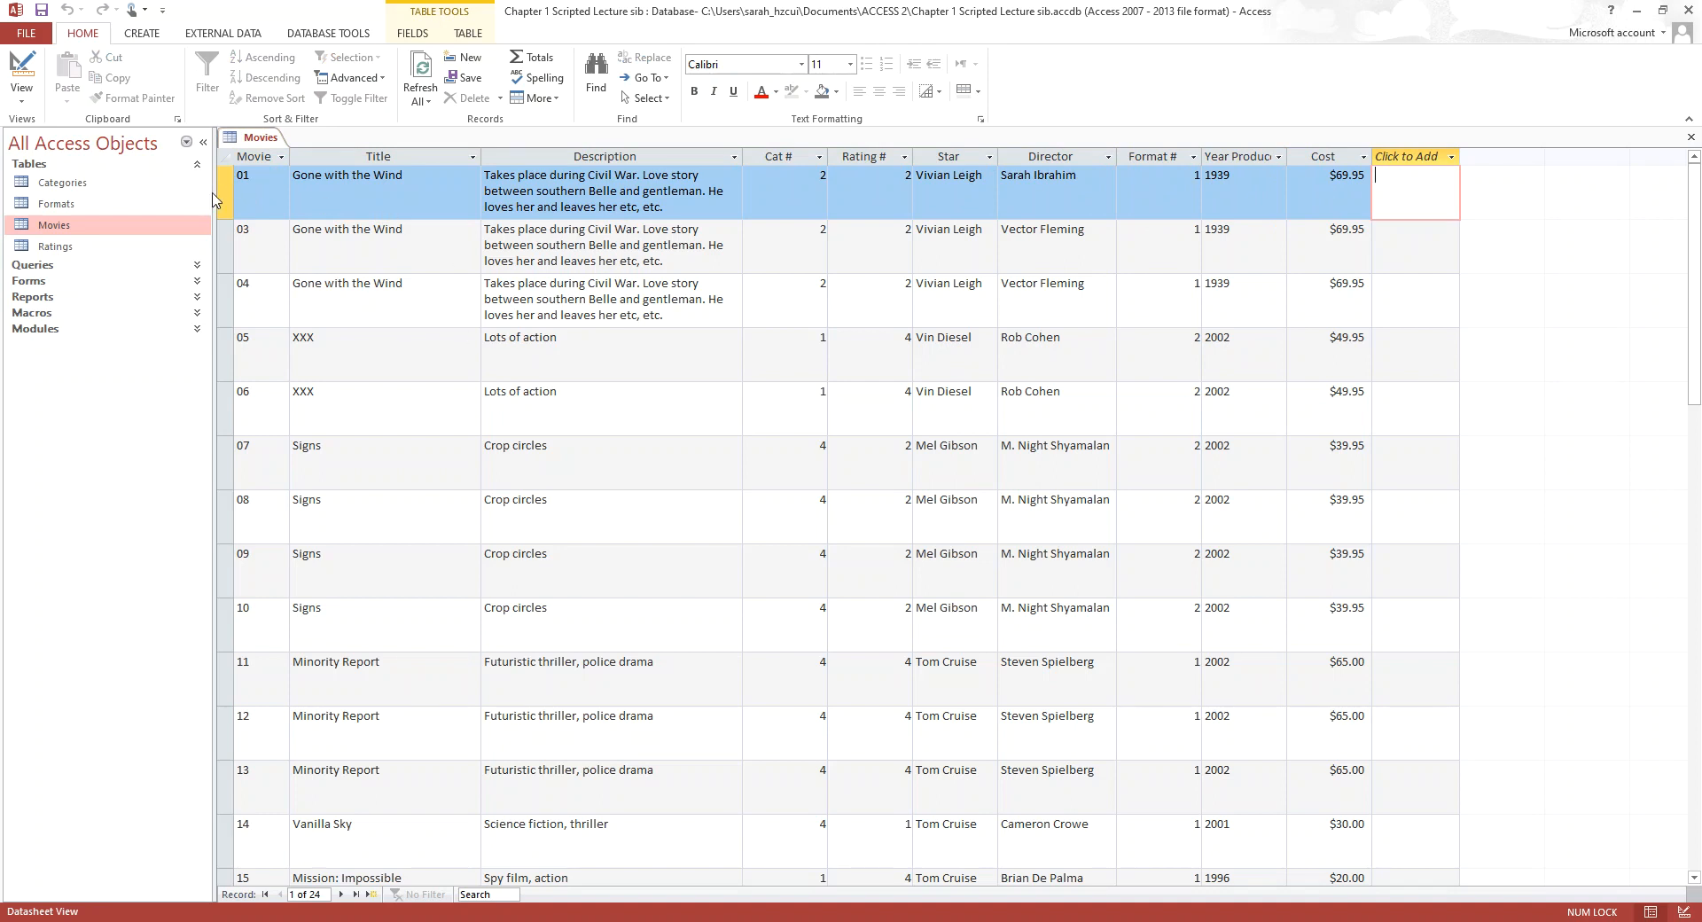
{"action": "left_click", "coordinate": [221, 191]}
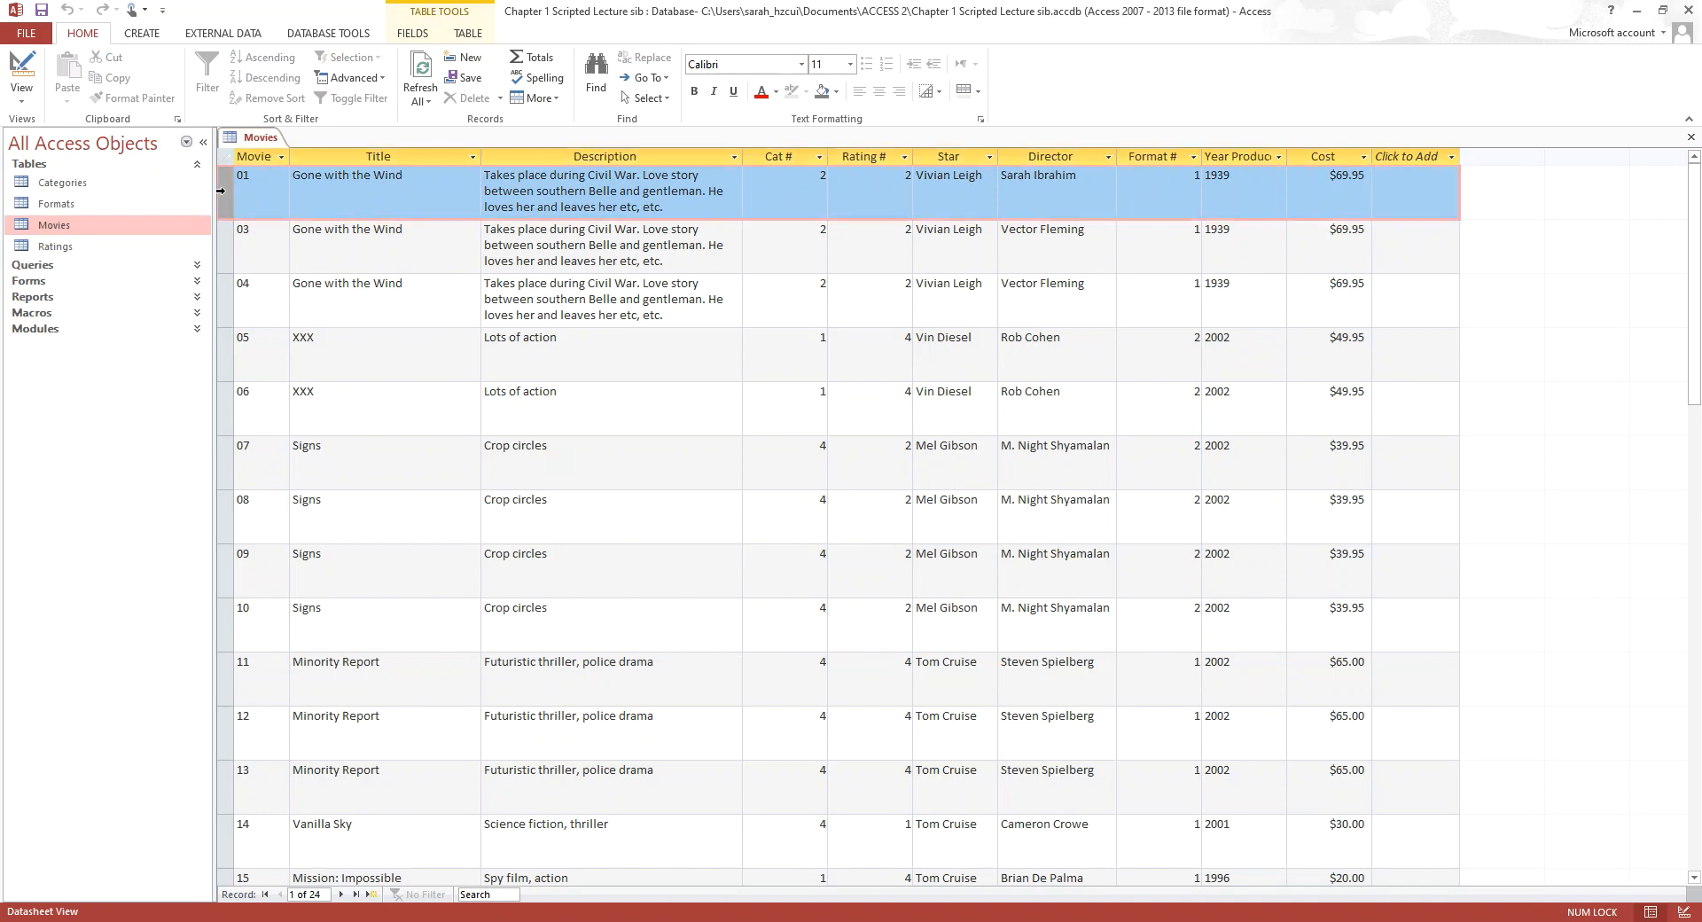
{"action": "left_click", "coordinate": [221, 244]}
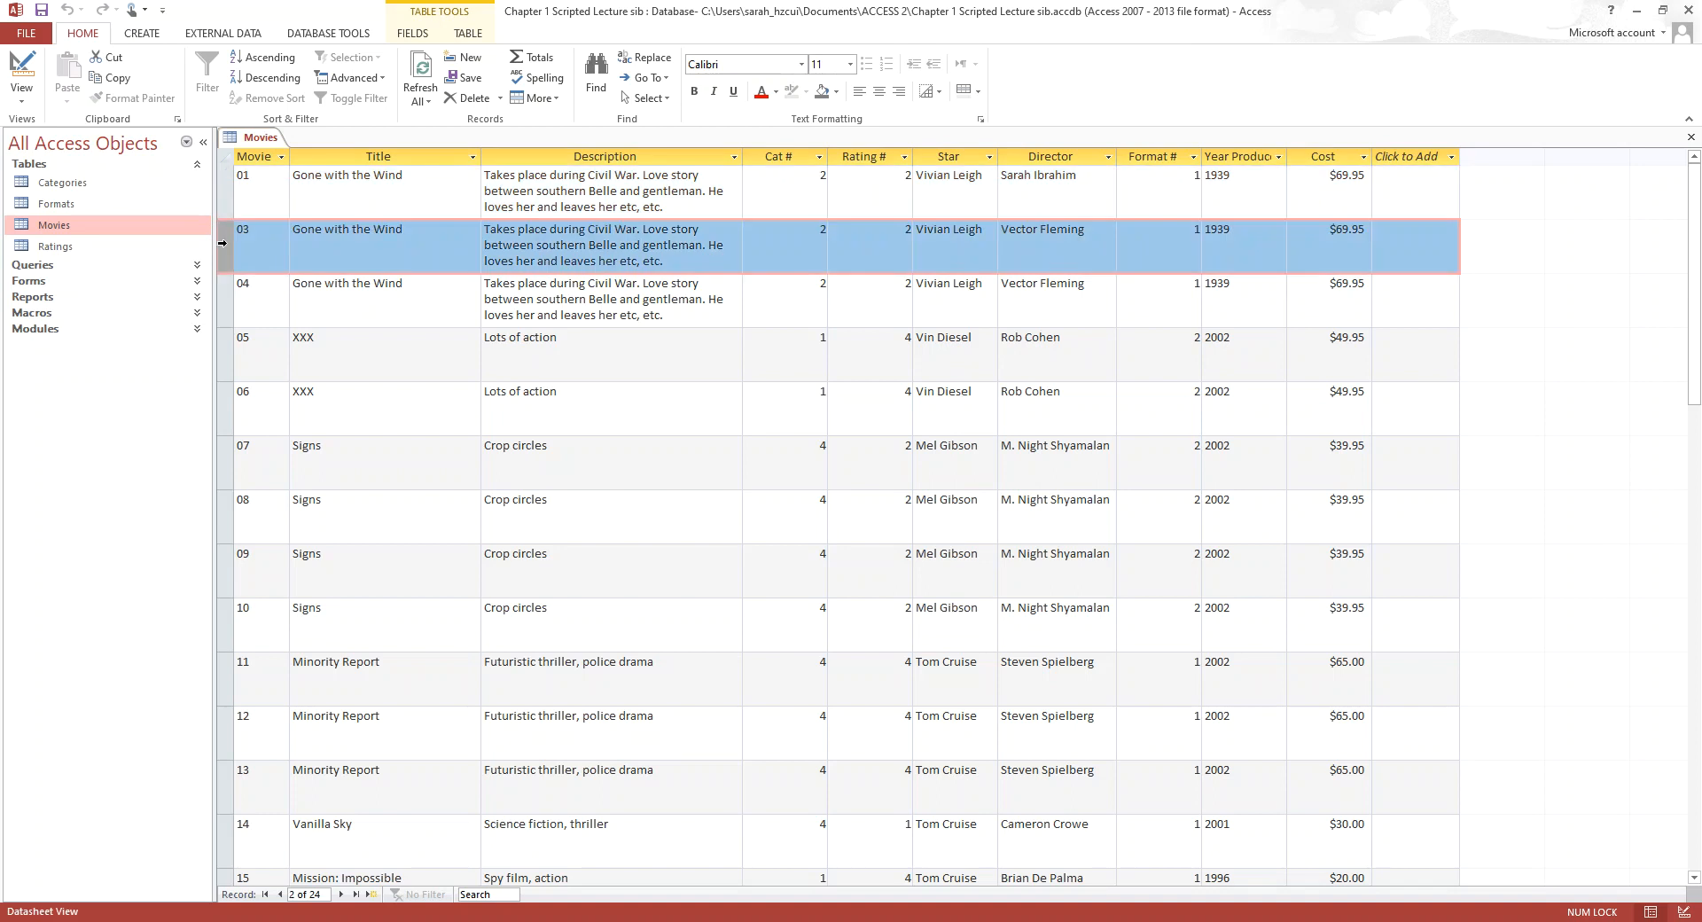
{"action": "left_click", "coordinate": [224, 303]}
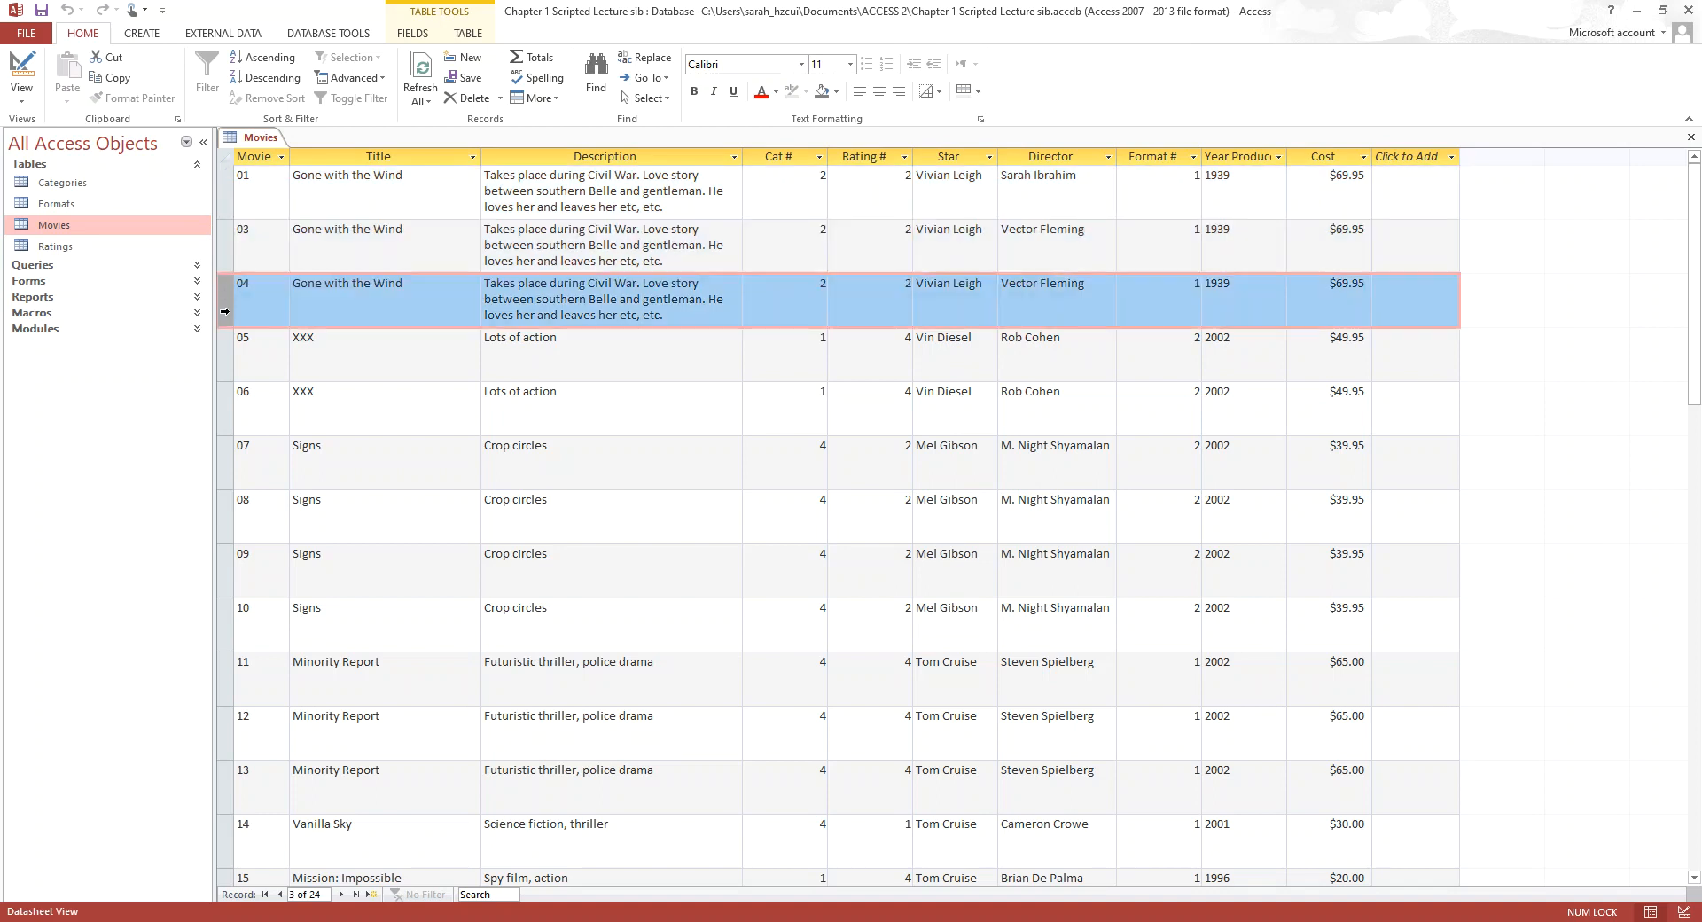
{"action": "left_click", "coordinate": [221, 359]}
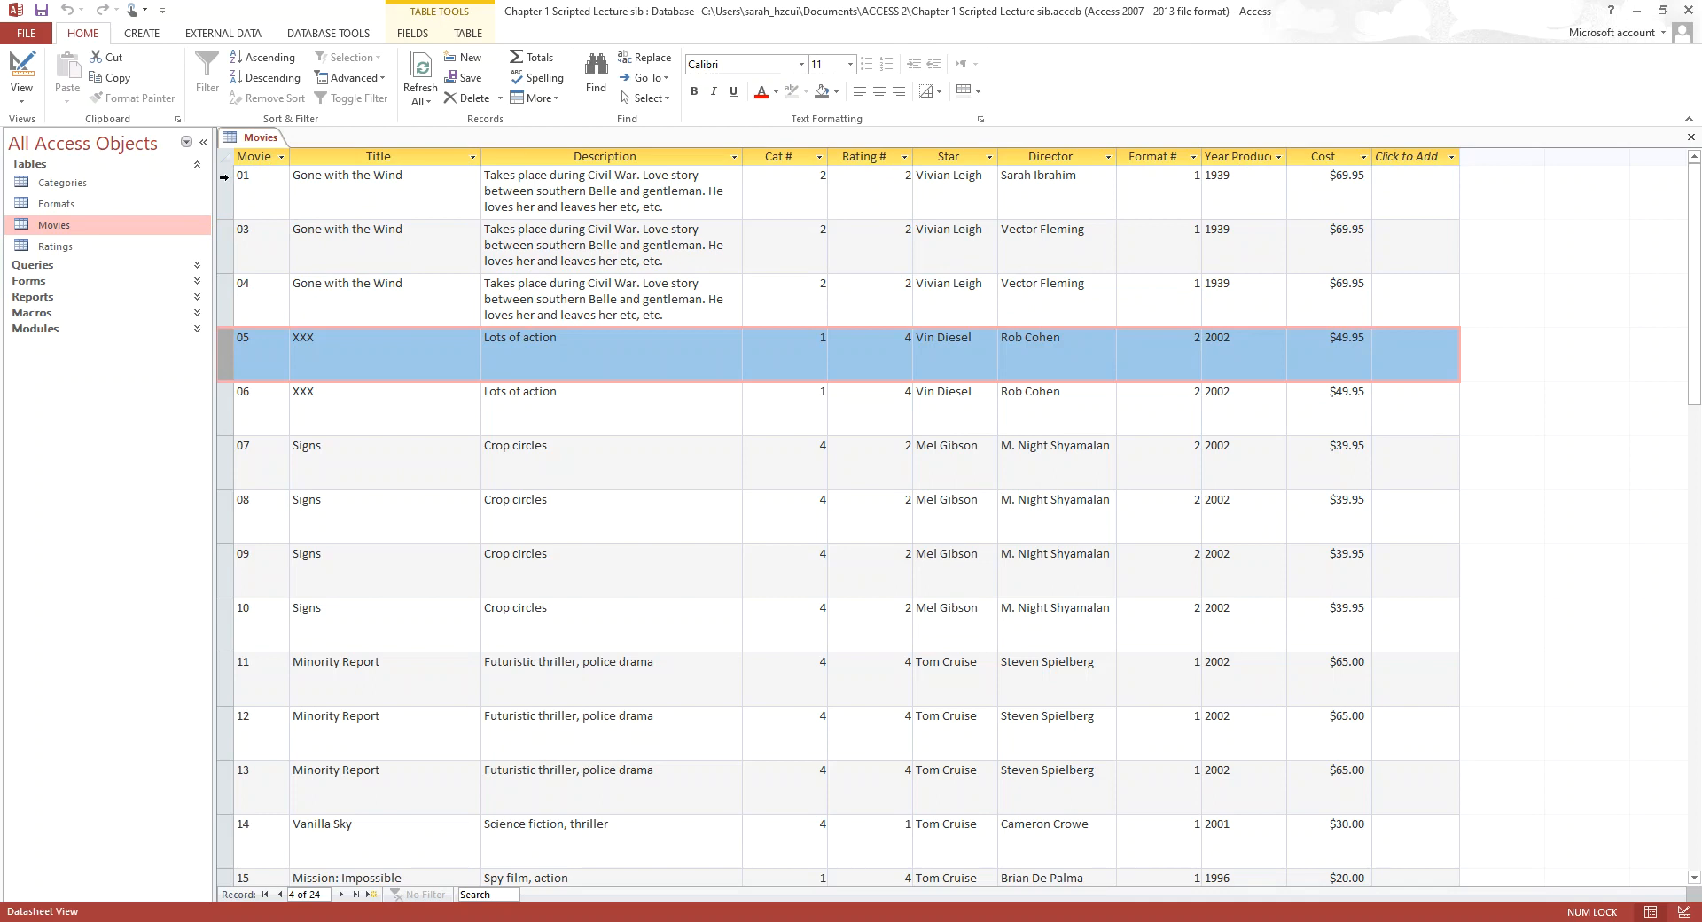
{"action": "left_click", "coordinate": [224, 176]}
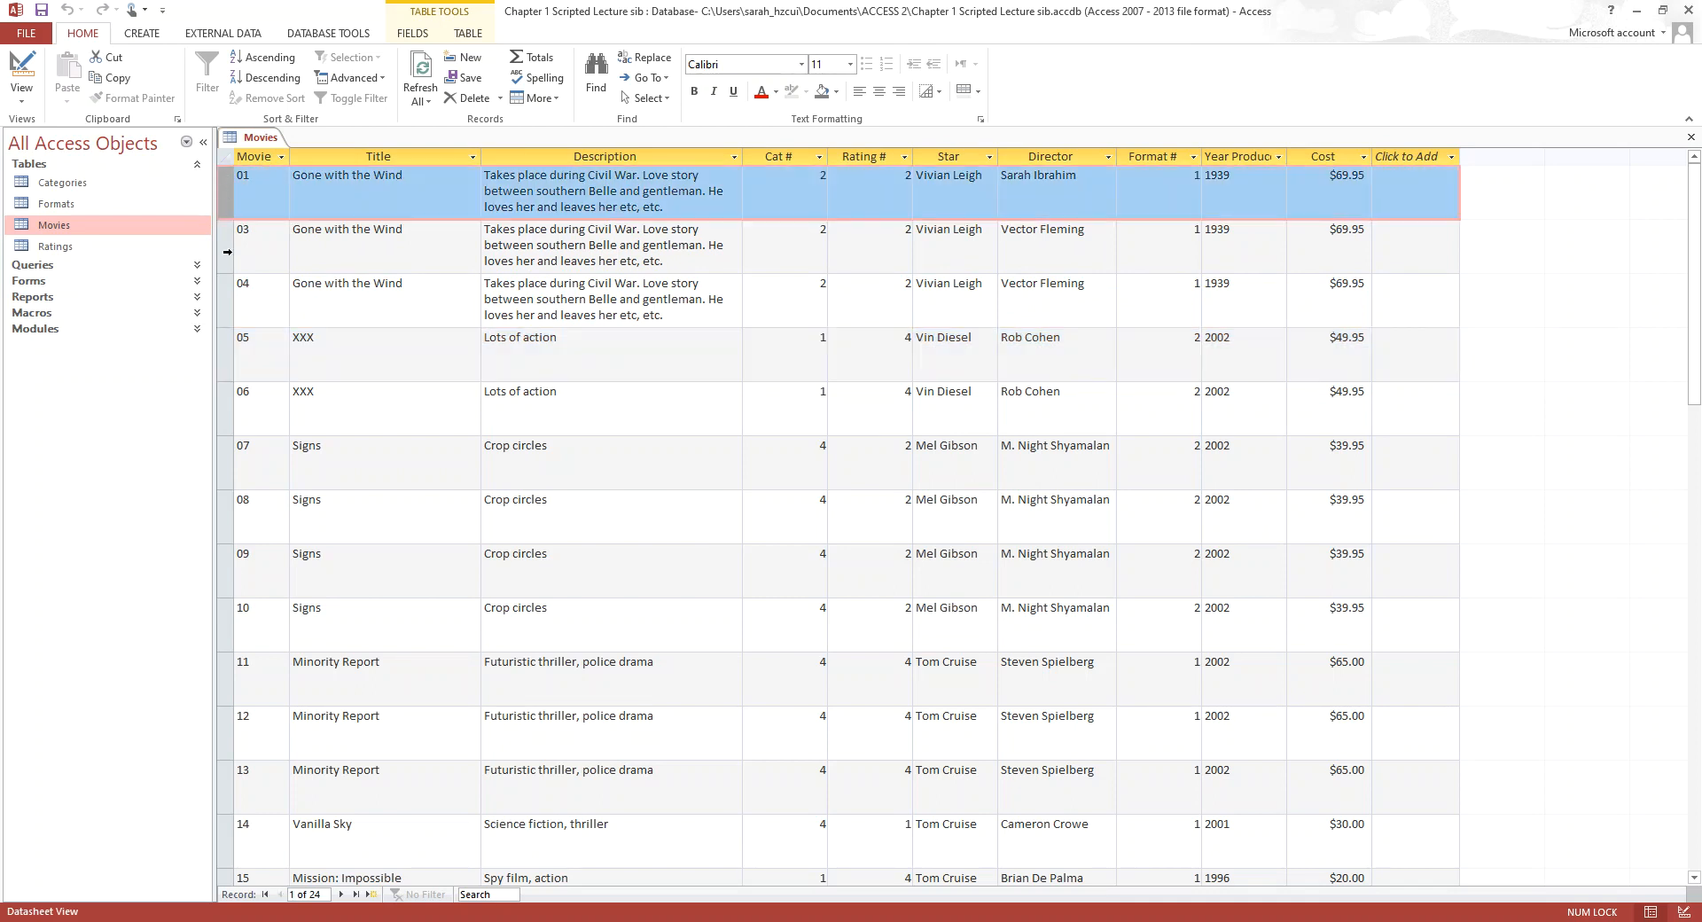
{"action": "left_click", "coordinate": [226, 249]}
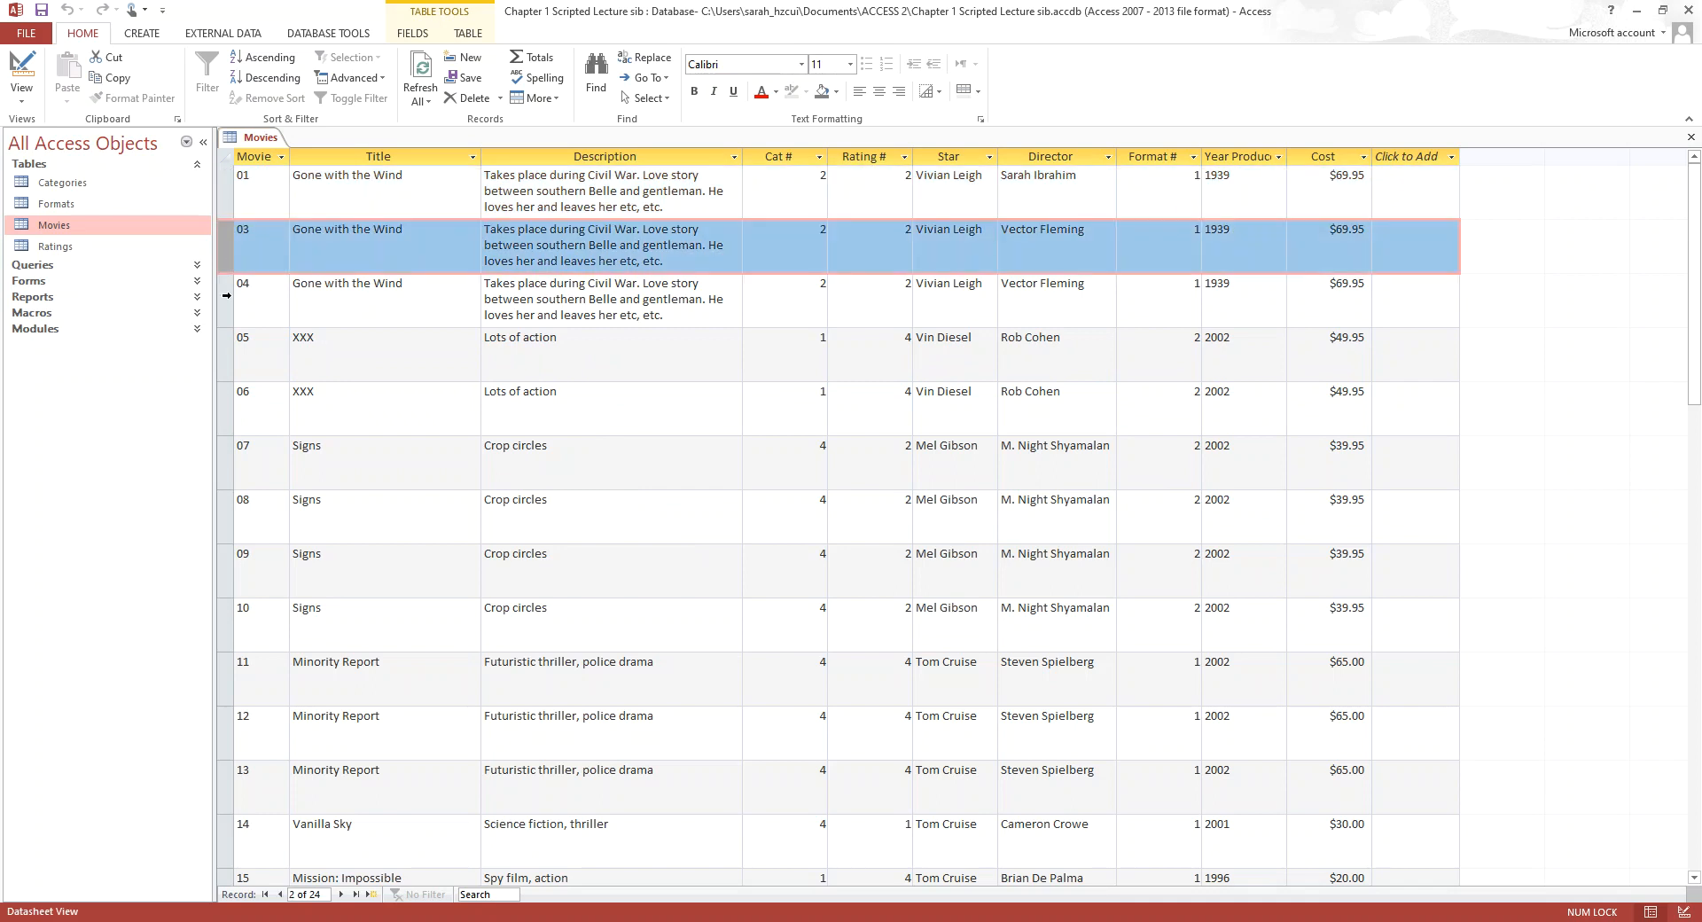
{"action": "left_click", "coordinate": [227, 297]}
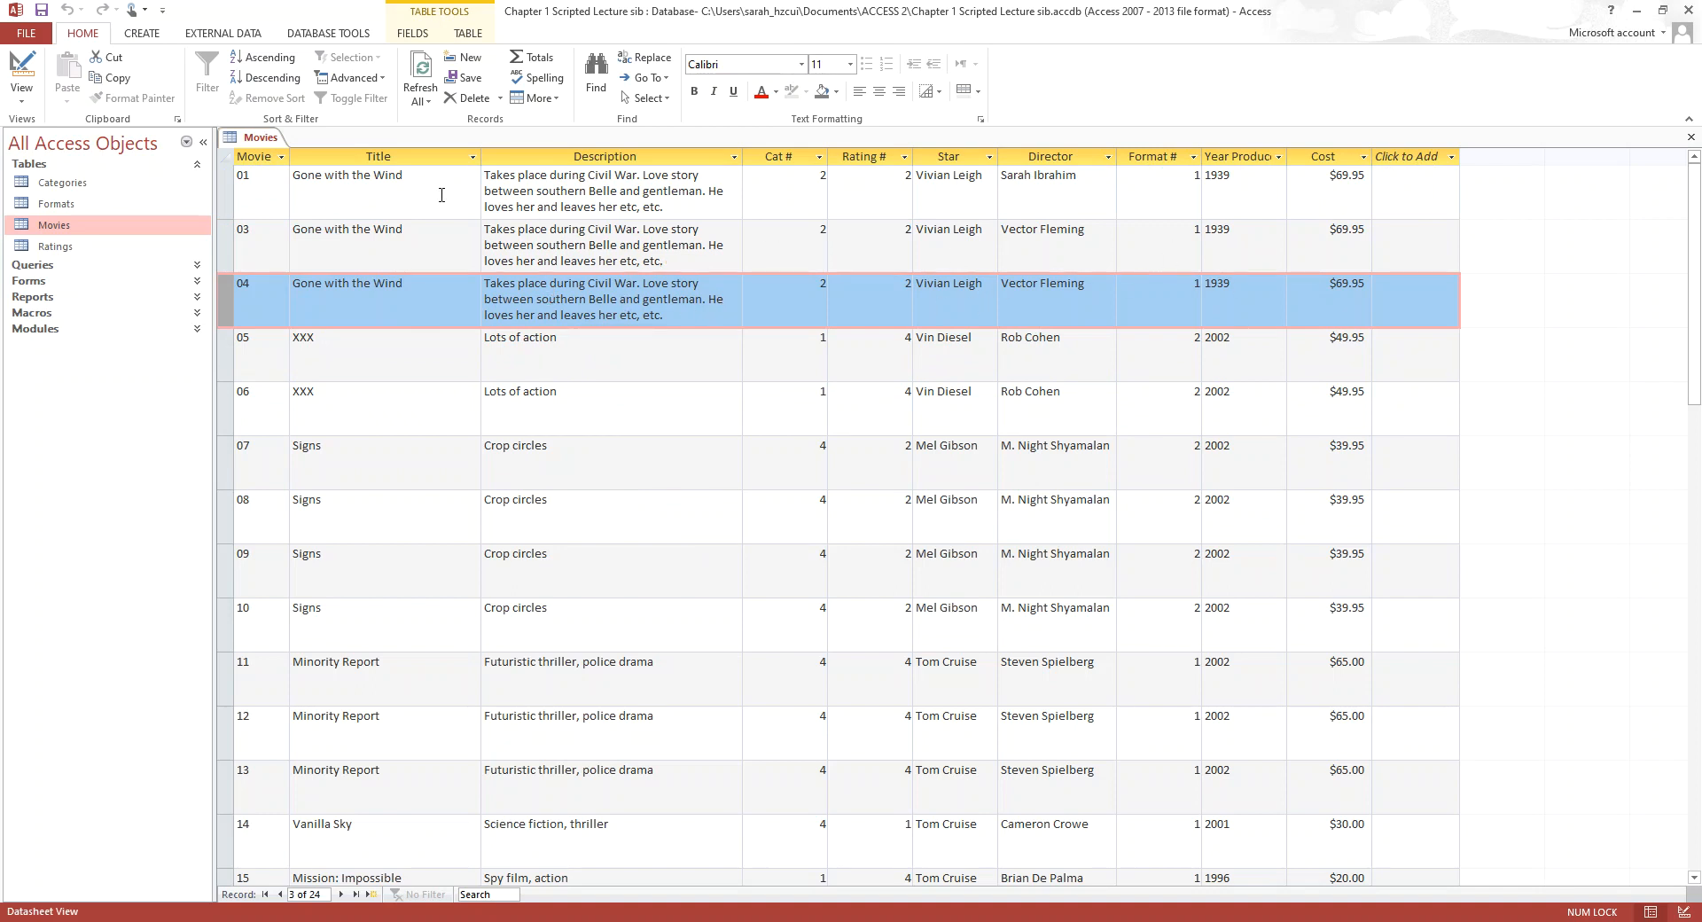
{"action": "left_click", "coordinate": [377, 172]}
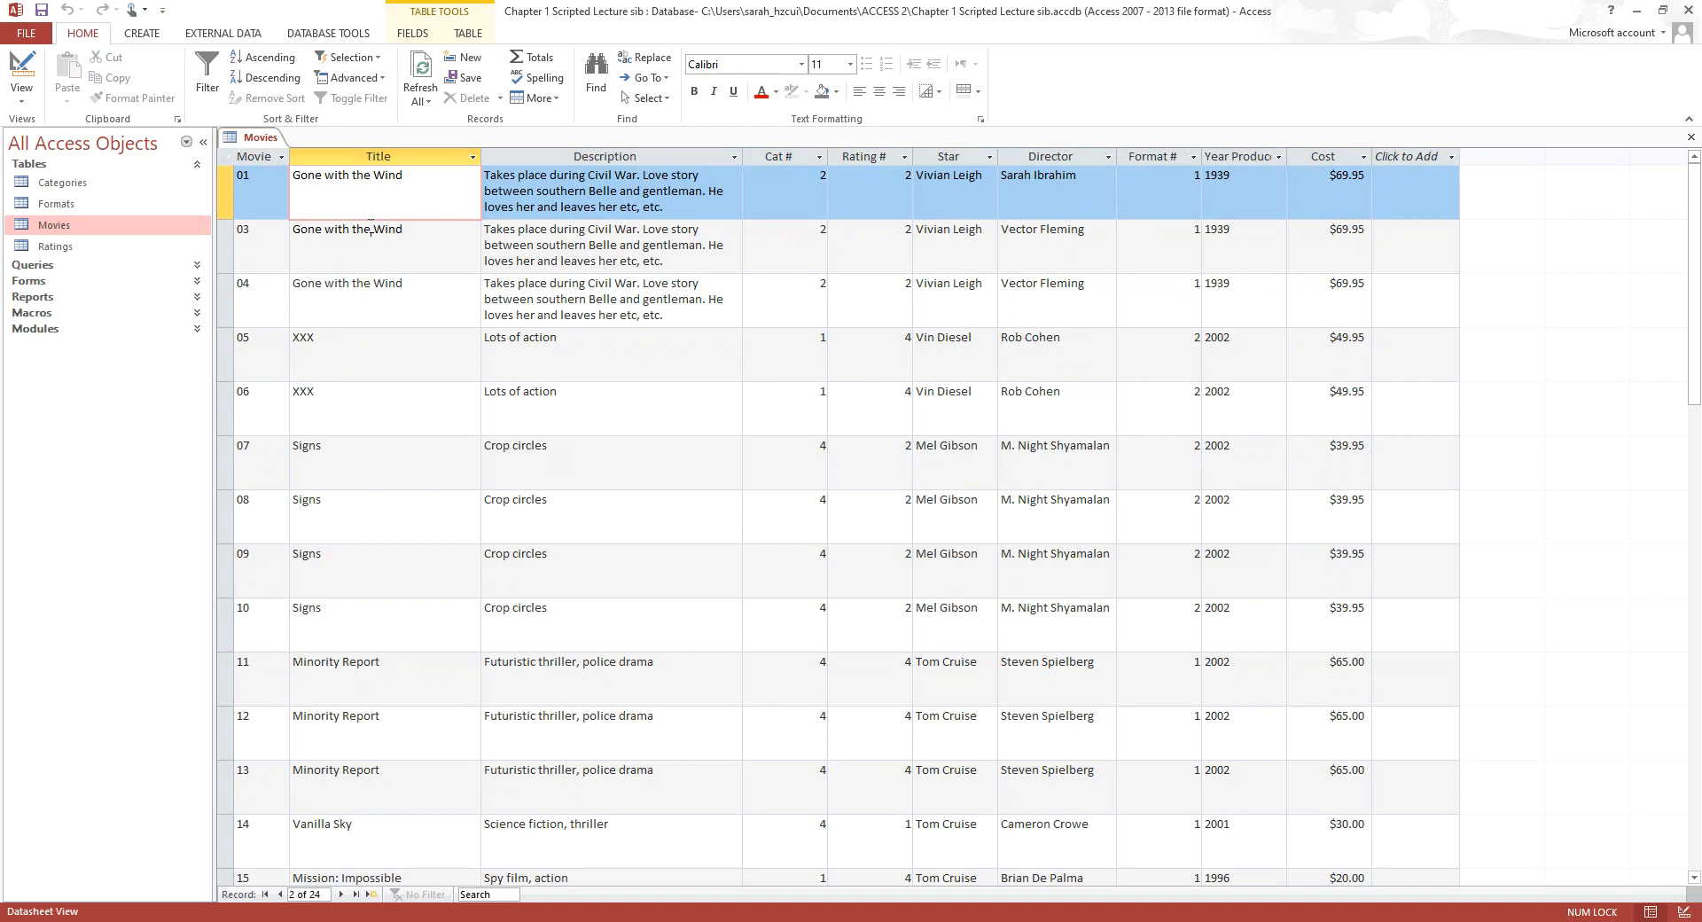
{"action": "left_click", "coordinate": [376, 228]}
{"action": "left_click", "coordinate": [400, 290]}
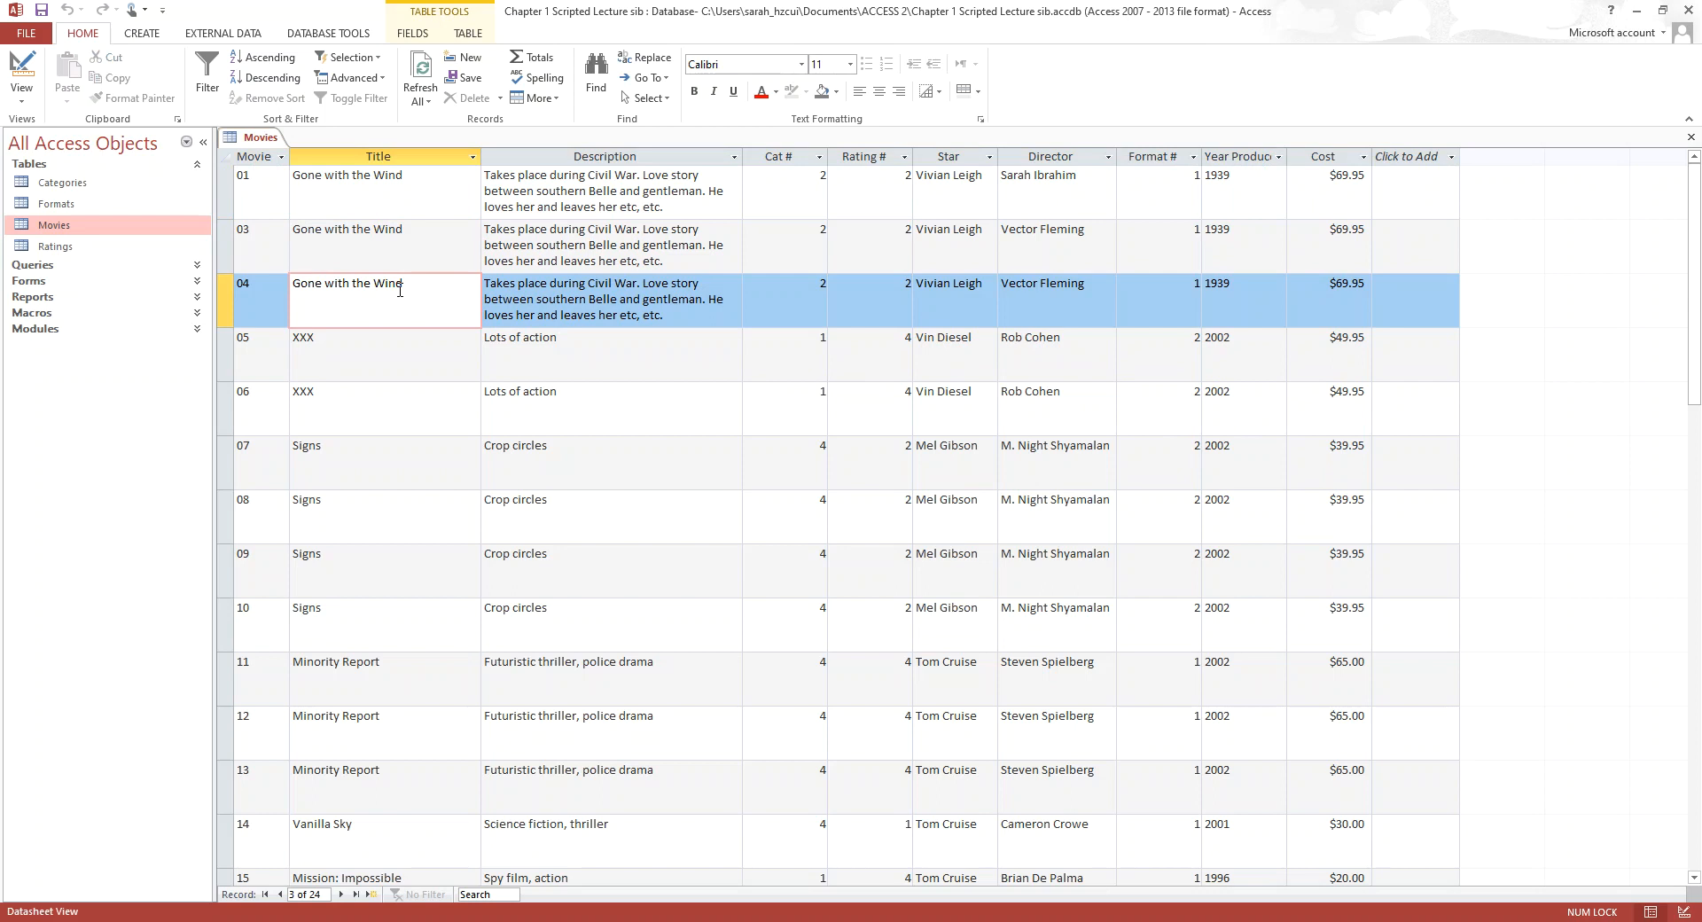
{"action": "left_click", "coordinate": [257, 181]}
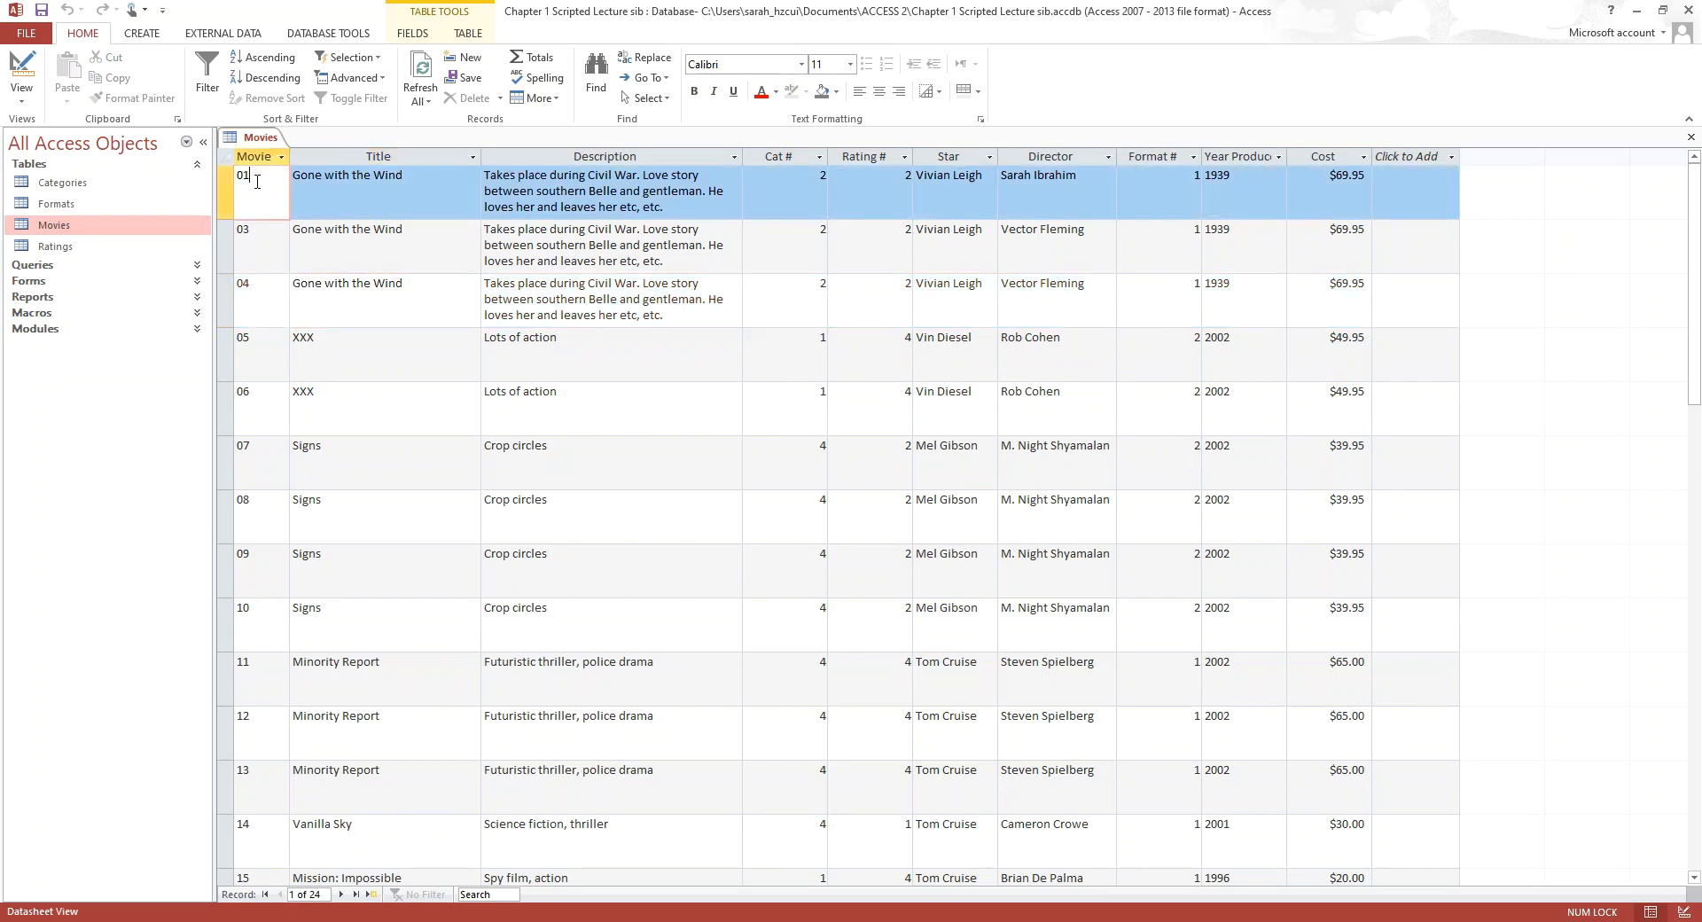
{"action": "left_click", "coordinate": [264, 233]}
{"action": "left_click", "coordinate": [253, 284]}
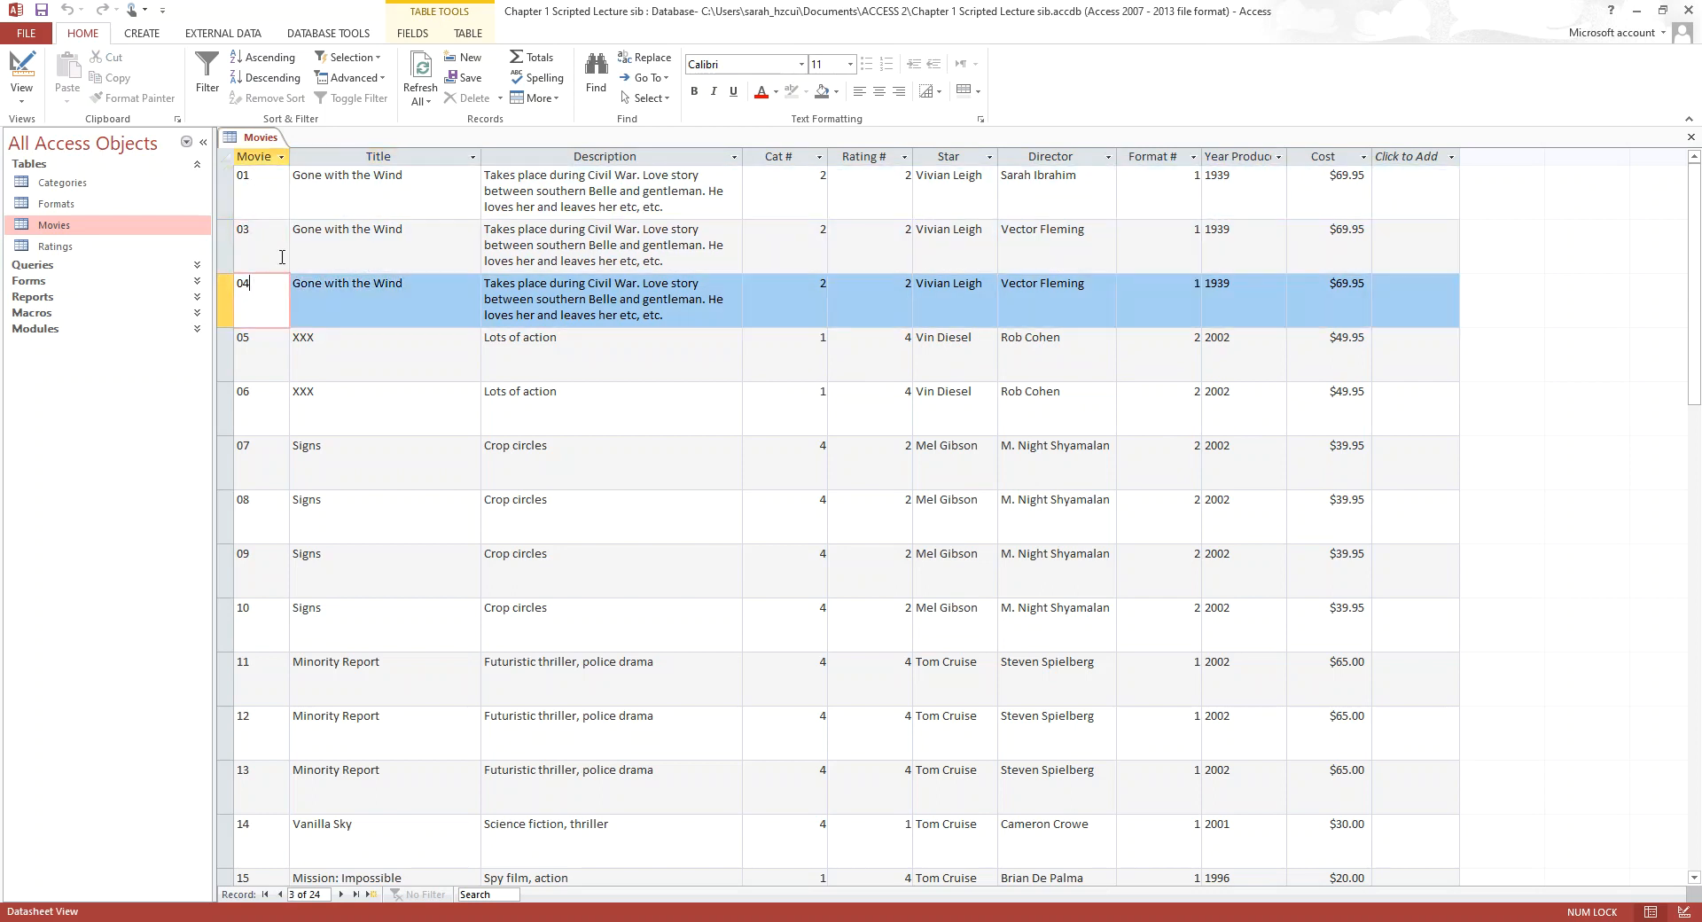
Auto-fit the first column and step through movie 01's fields from Title to Cost
{"action": "double_click", "coordinate": [289, 160]}
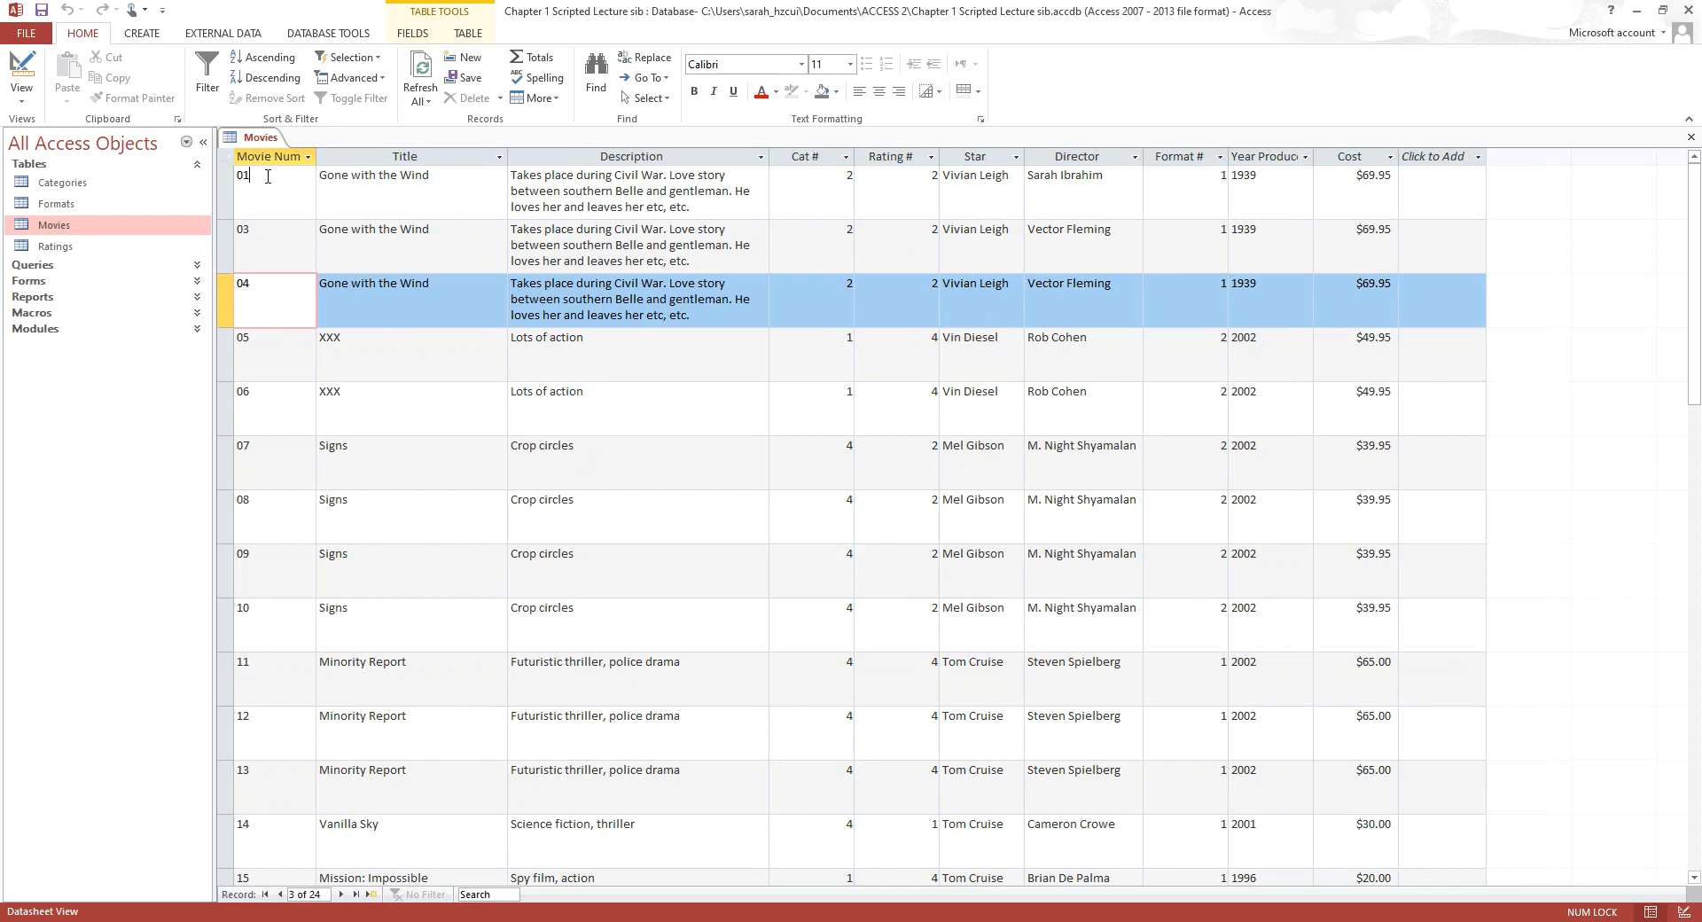
{"action": "left_click", "coordinate": [267, 176]}
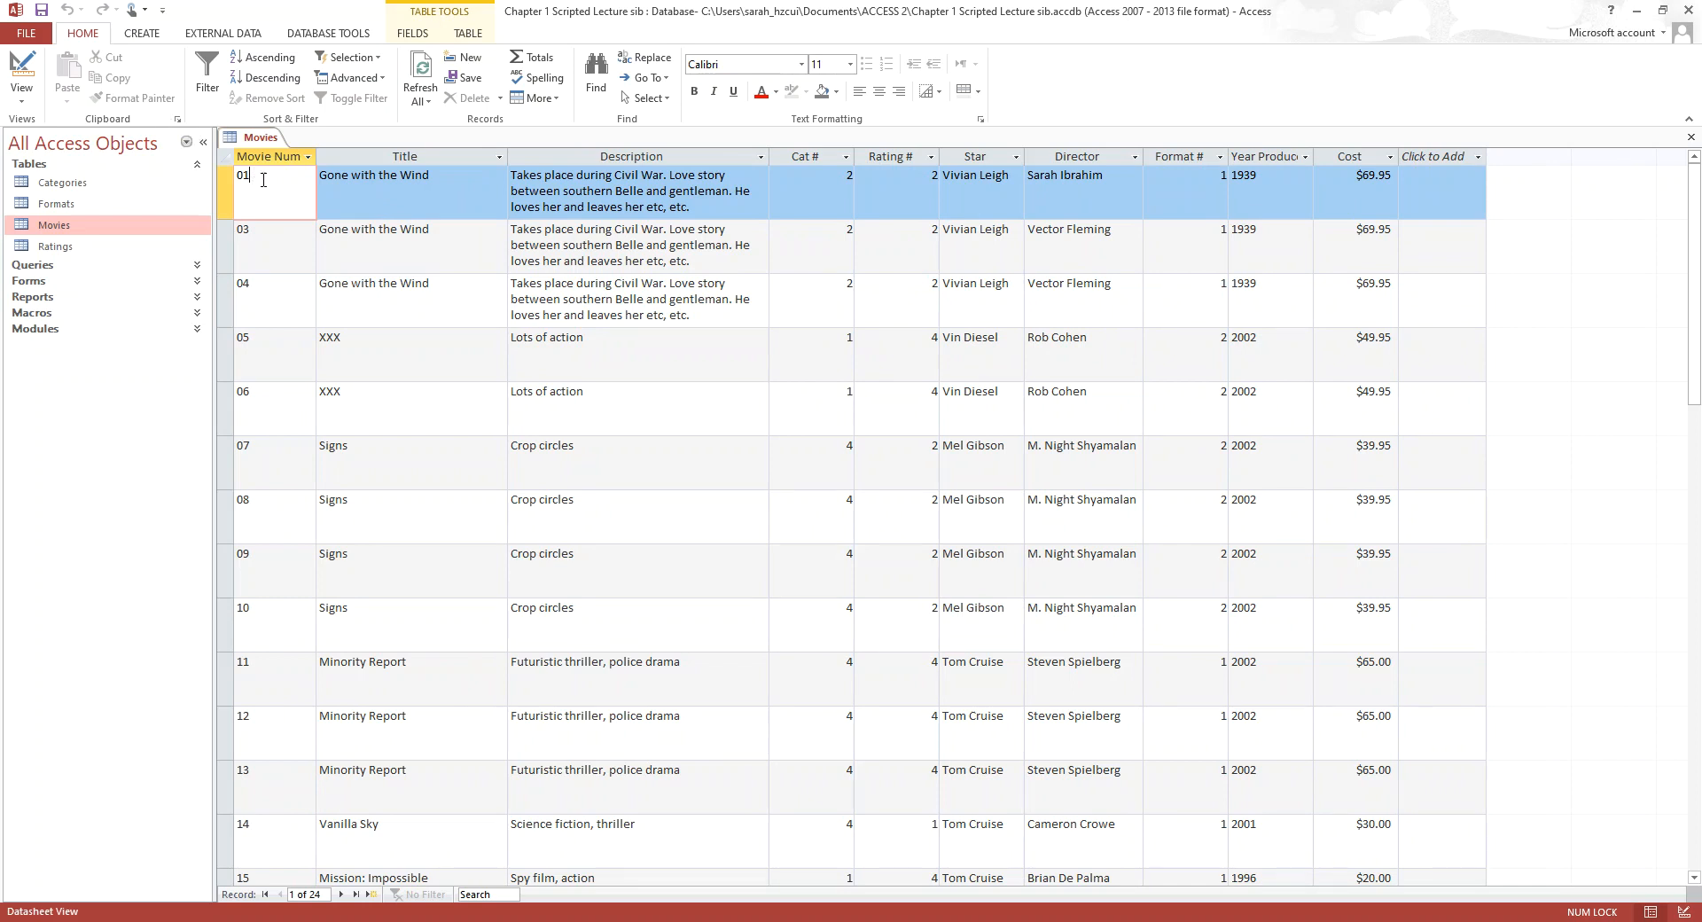
{"action": "left_click", "coordinate": [373, 196]}
{"action": "left_click", "coordinate": [552, 190]}
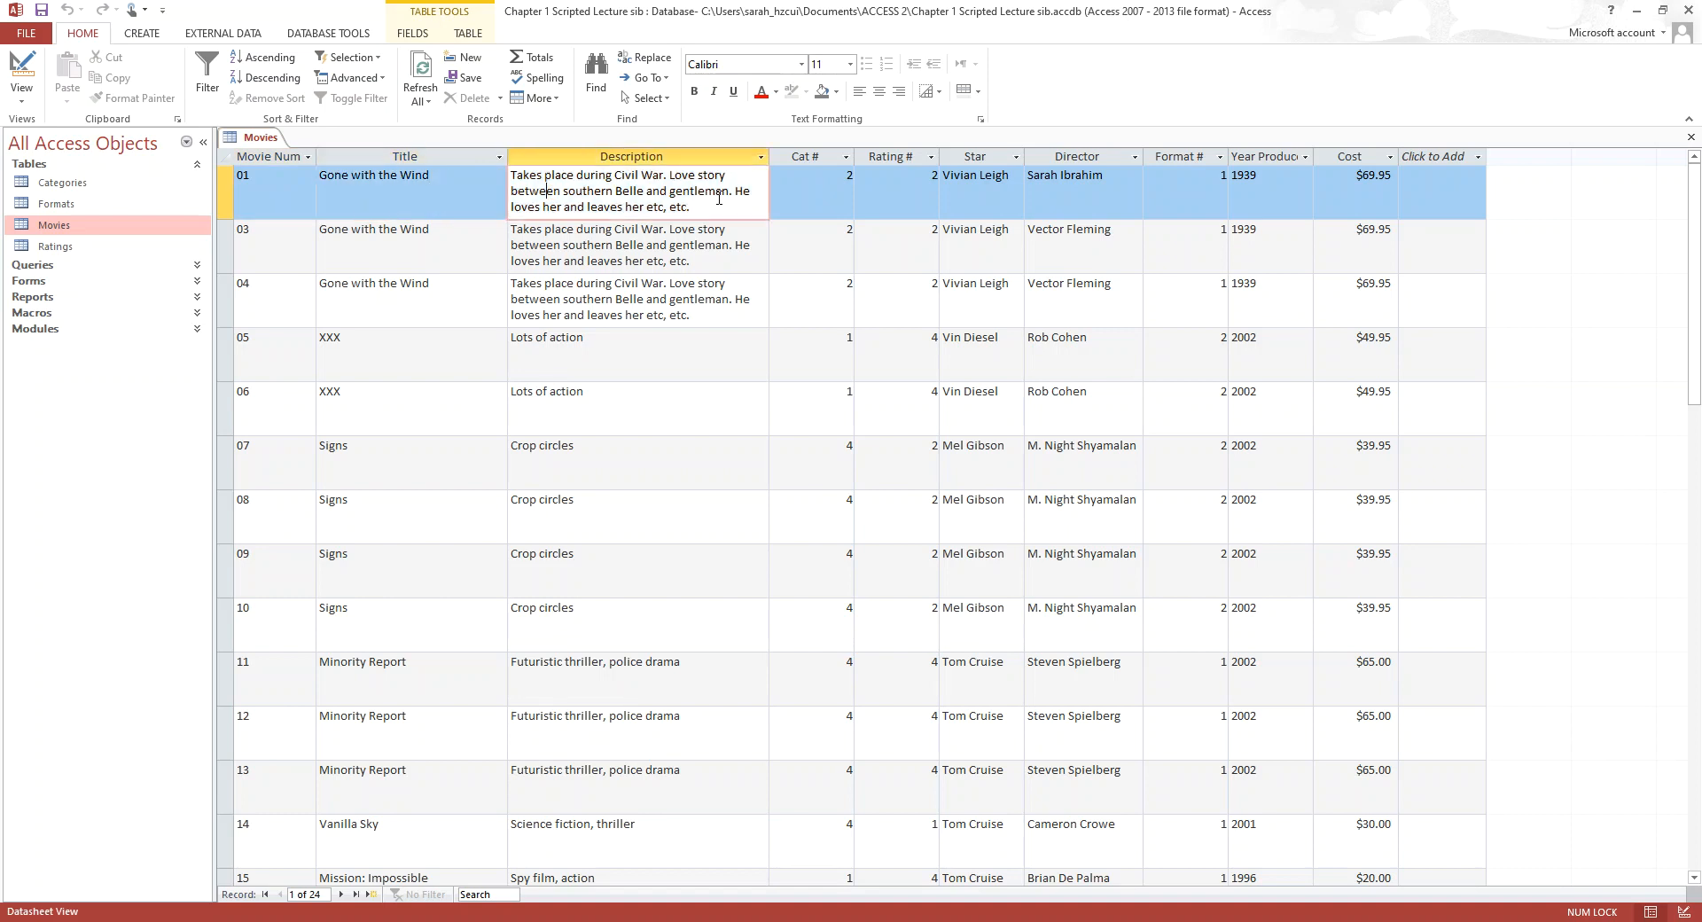
{"action": "left_click", "coordinate": [816, 194]}
{"action": "left_click", "coordinate": [927, 199]}
{"action": "left_click", "coordinate": [988, 201]}
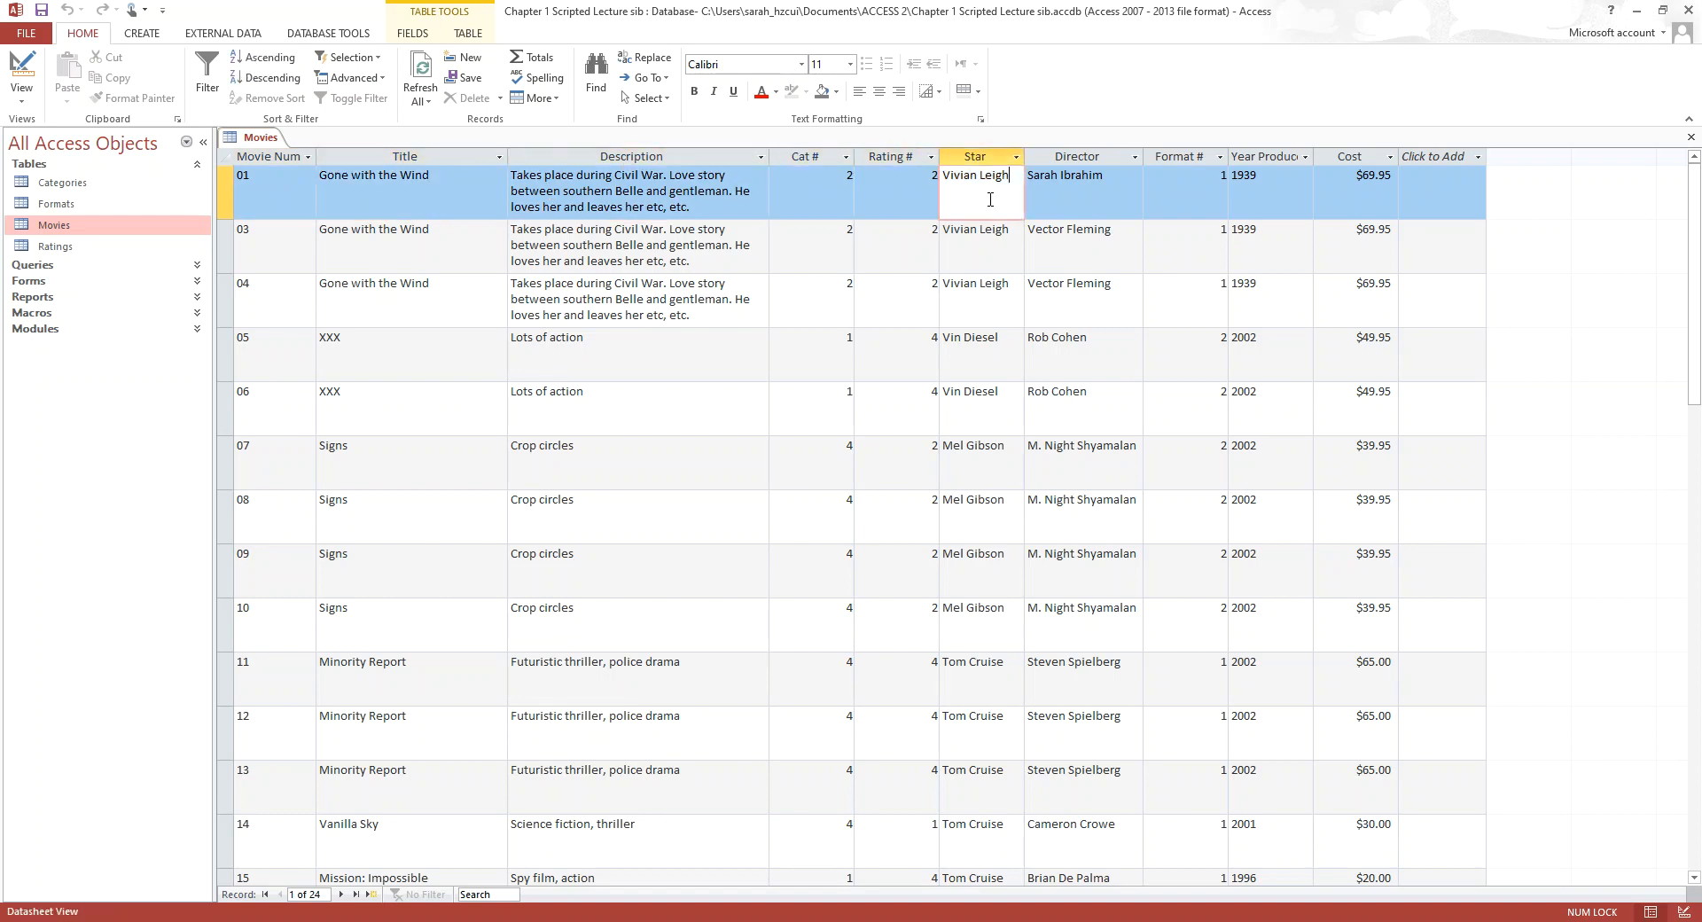
{"action": "left_click", "coordinate": [1086, 201]}
{"action": "left_click", "coordinate": [1205, 200]}
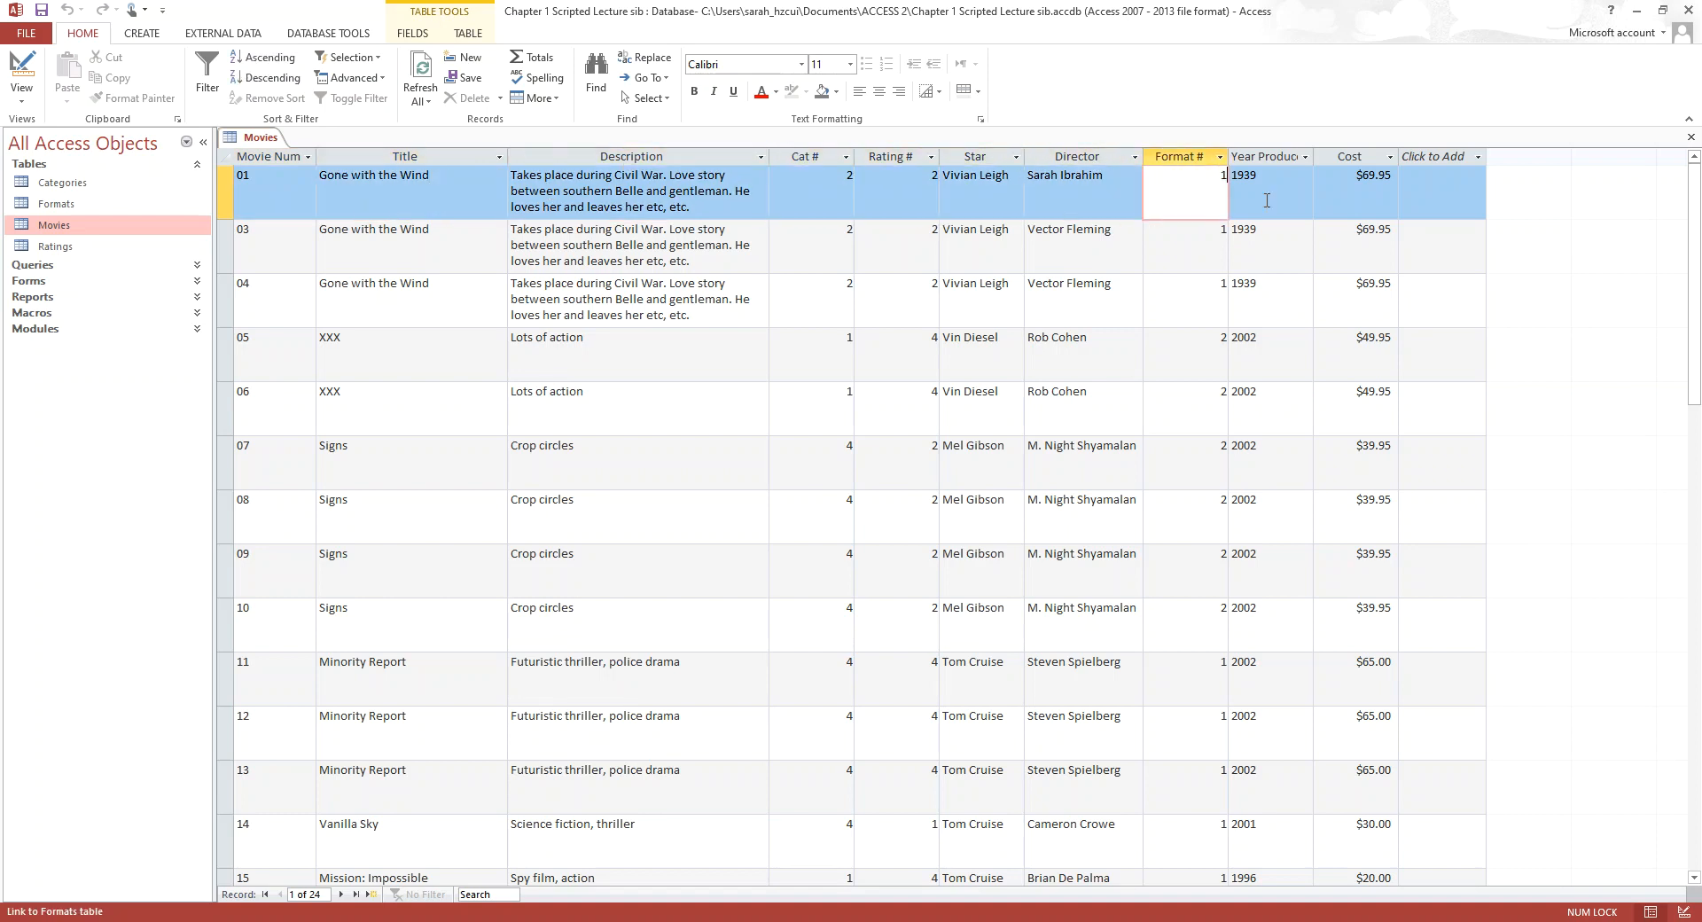
{"action": "left_click", "coordinate": [1393, 197]}
Select movie 01's number and move through records 03, 04 and 05
{"action": "left_click", "coordinate": [252, 174]}
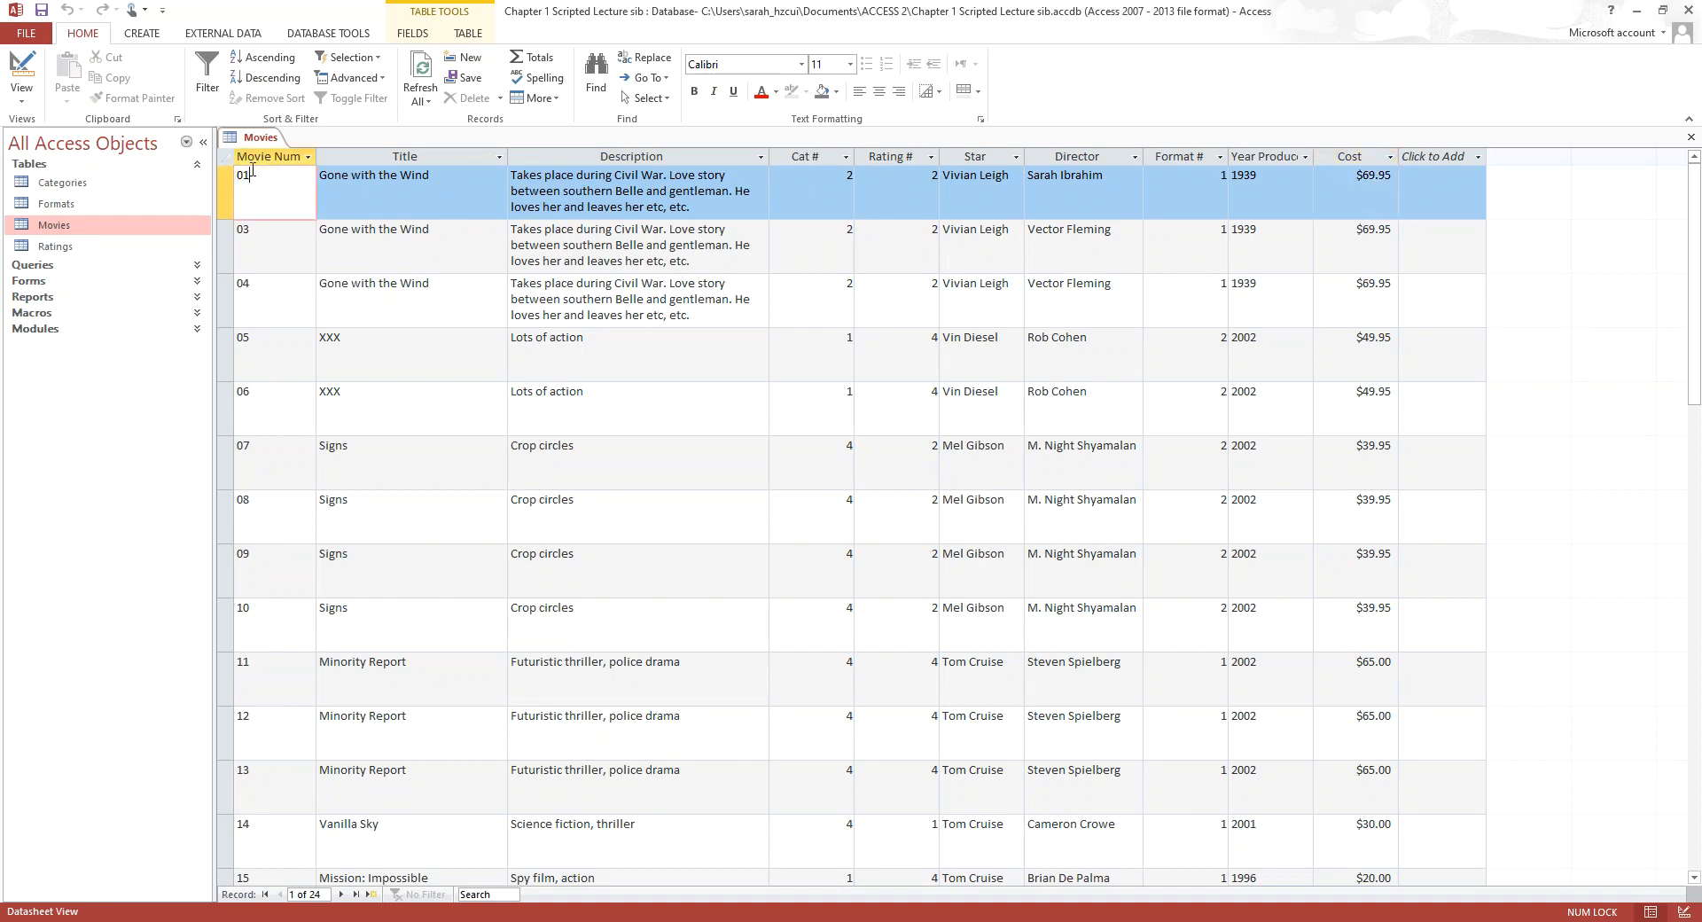
{"action": "left_click", "coordinate": [231, 174]}
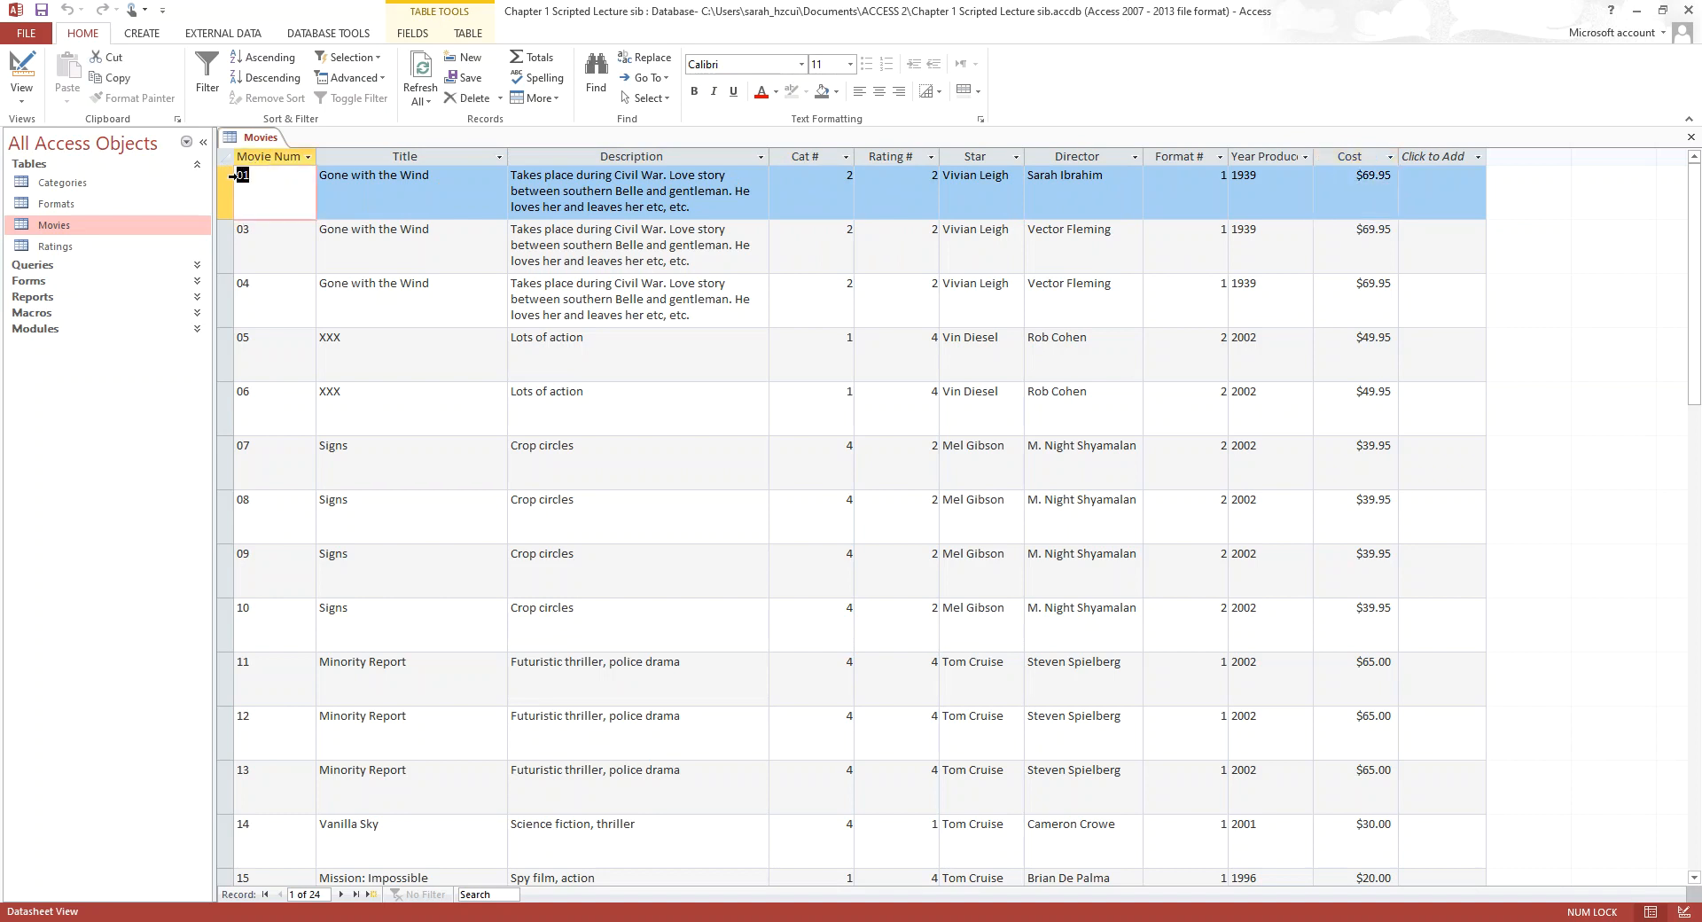
{"action": "left_click", "coordinate": [252, 232]}
{"action": "left_click", "coordinate": [260, 291]}
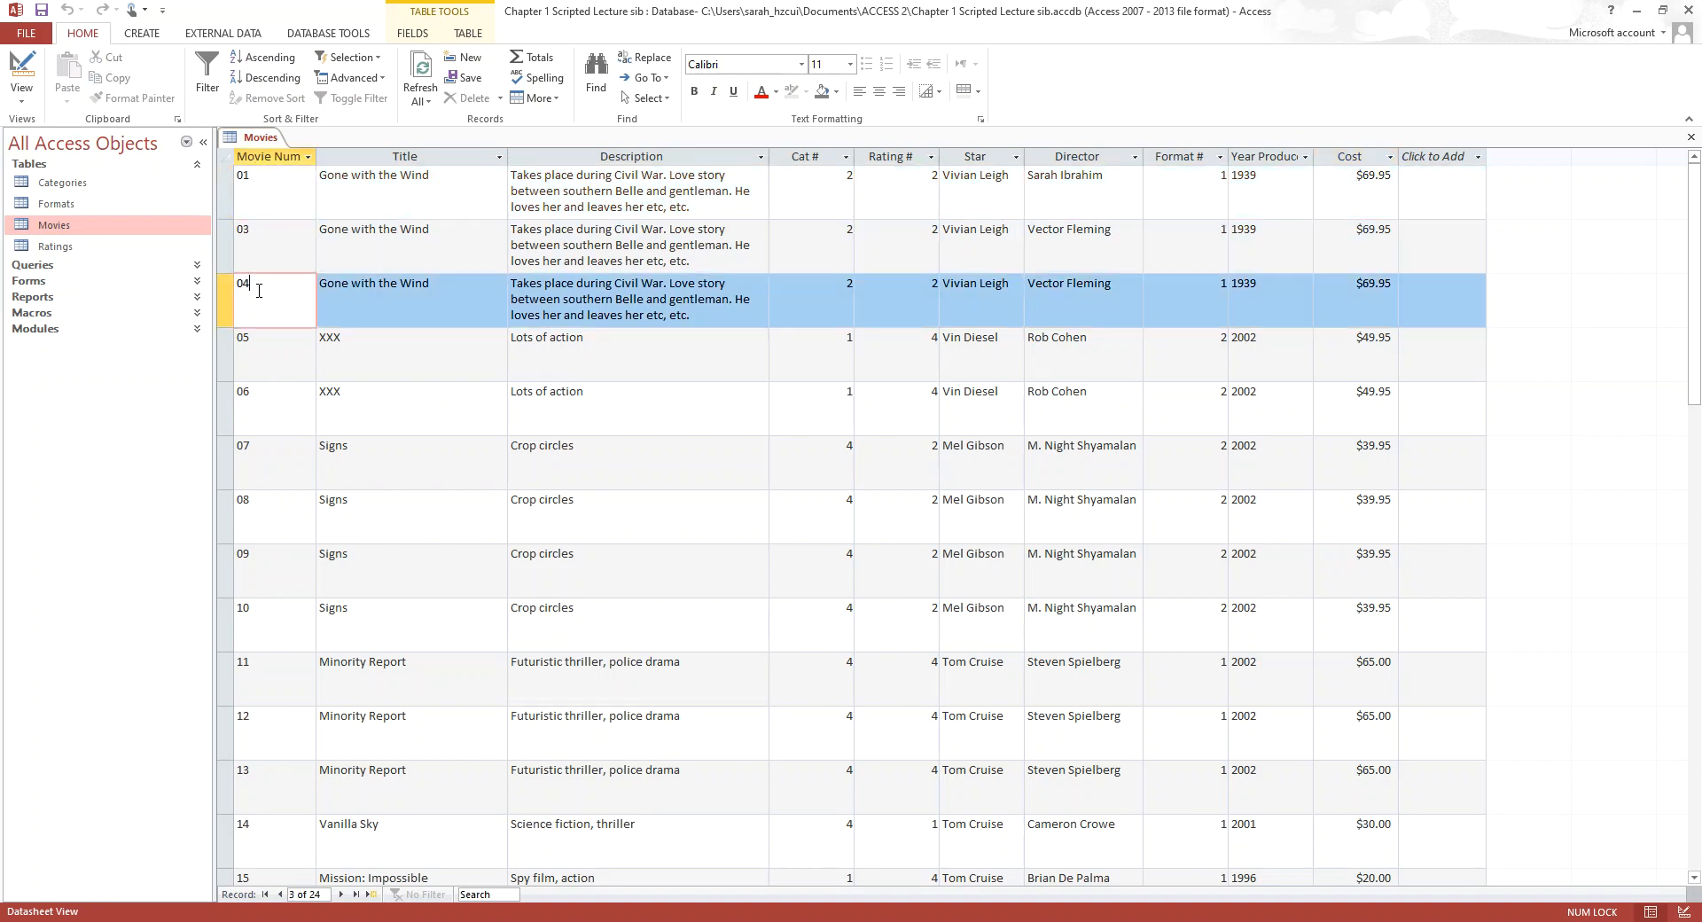
{"action": "left_click", "coordinate": [254, 337]}
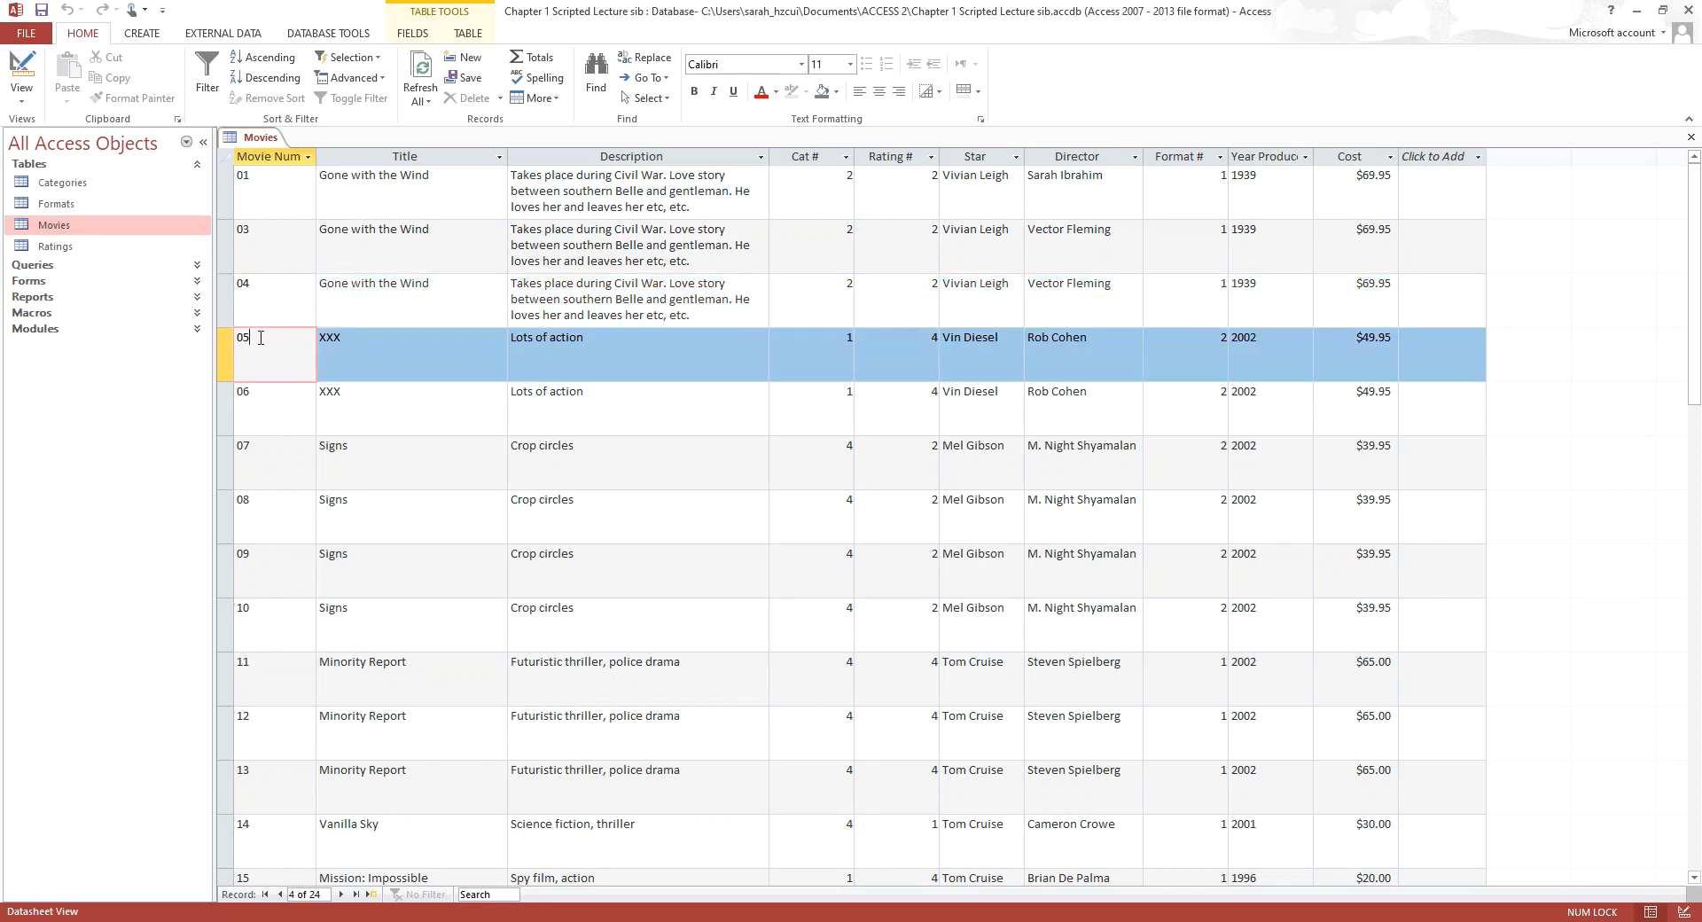
Drag the first column wider so 'Movie Number' shows fully, then revisit records 01, 03 and 04
{"action": "left_click_drag", "start_coordinate": [316, 157], "coordinate": [391, 157]}
{"action": "left_click", "coordinate": [258, 181]}
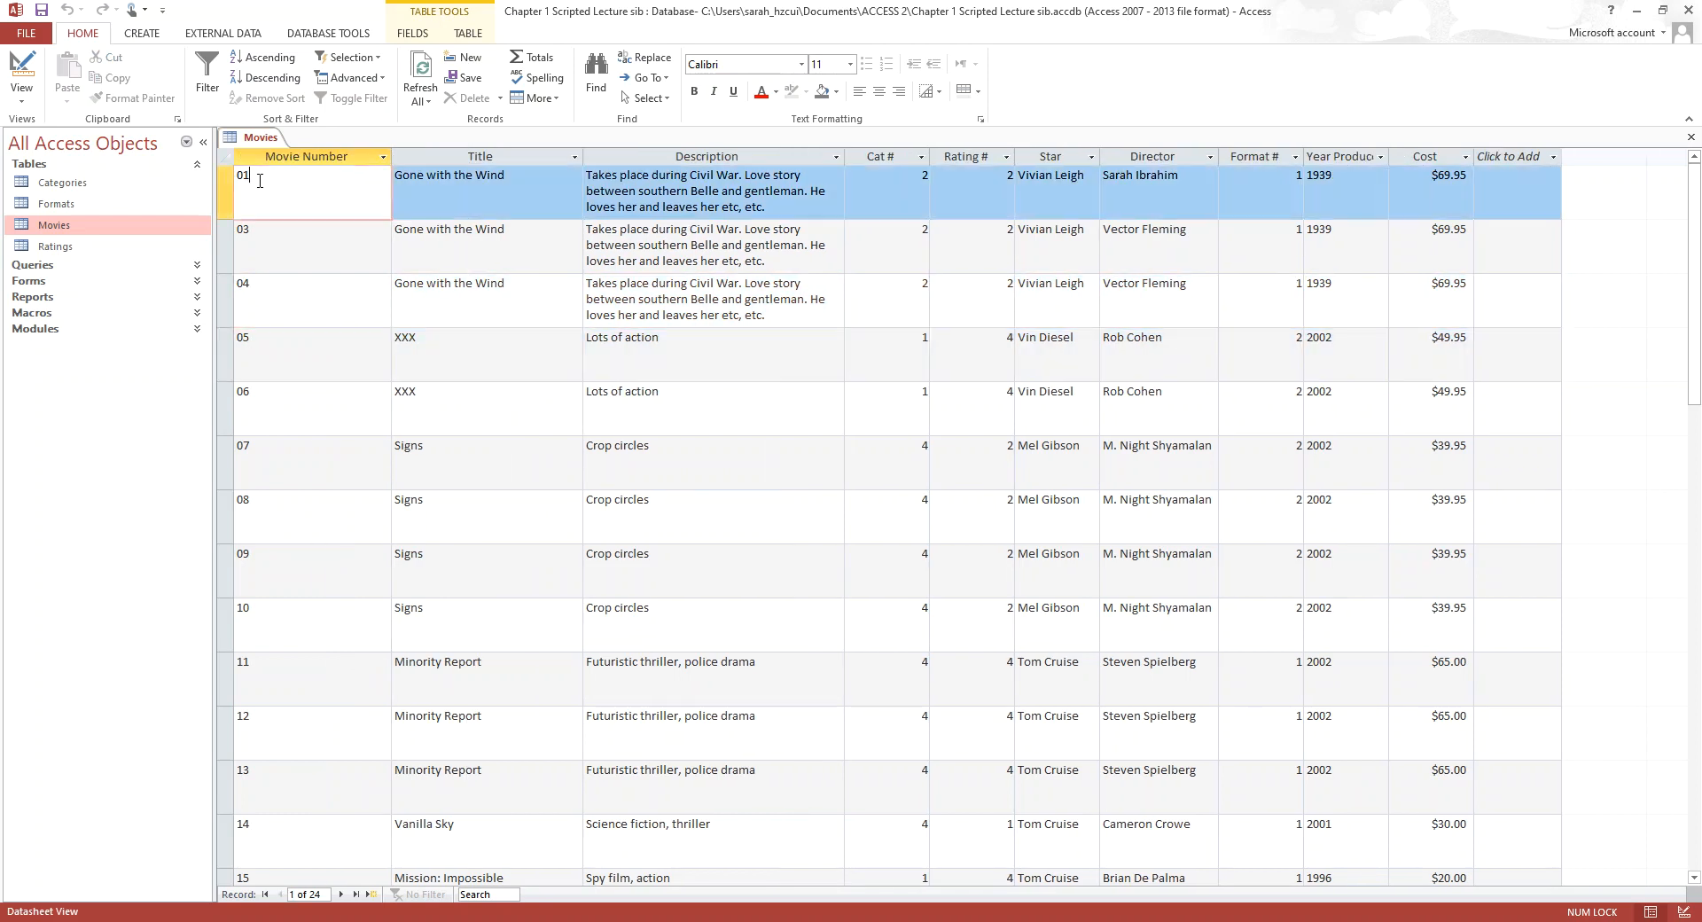
{"action": "left_click", "coordinate": [261, 266]}
{"action": "left_click", "coordinate": [271, 295]}
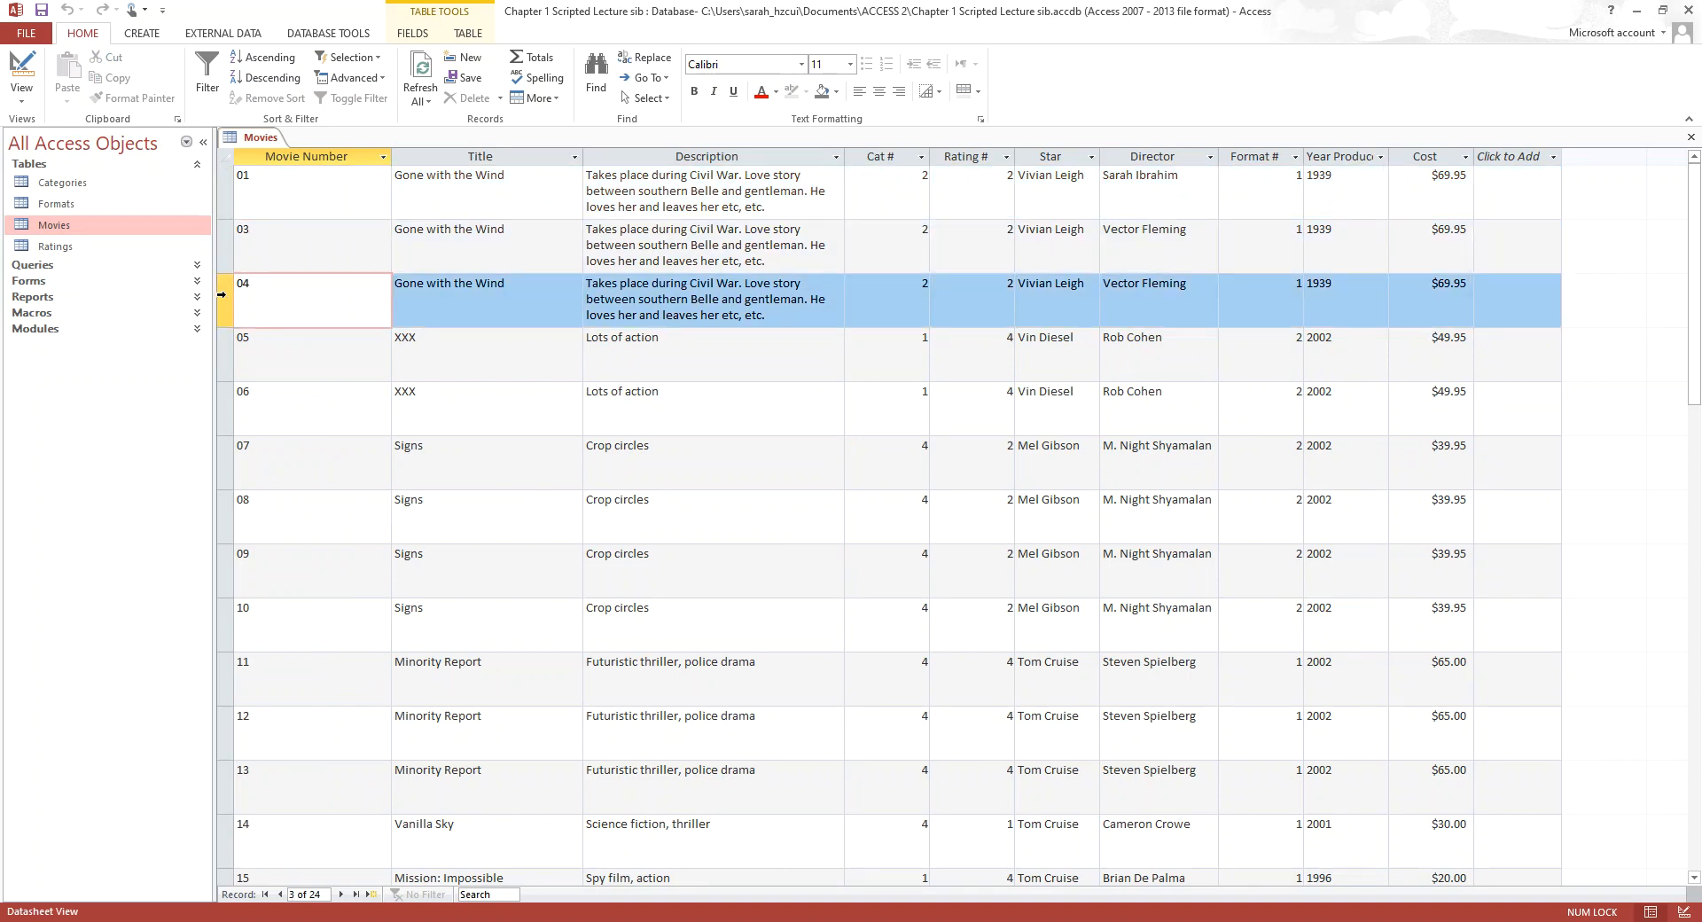
{"action": "left_click", "coordinate": [268, 174]}
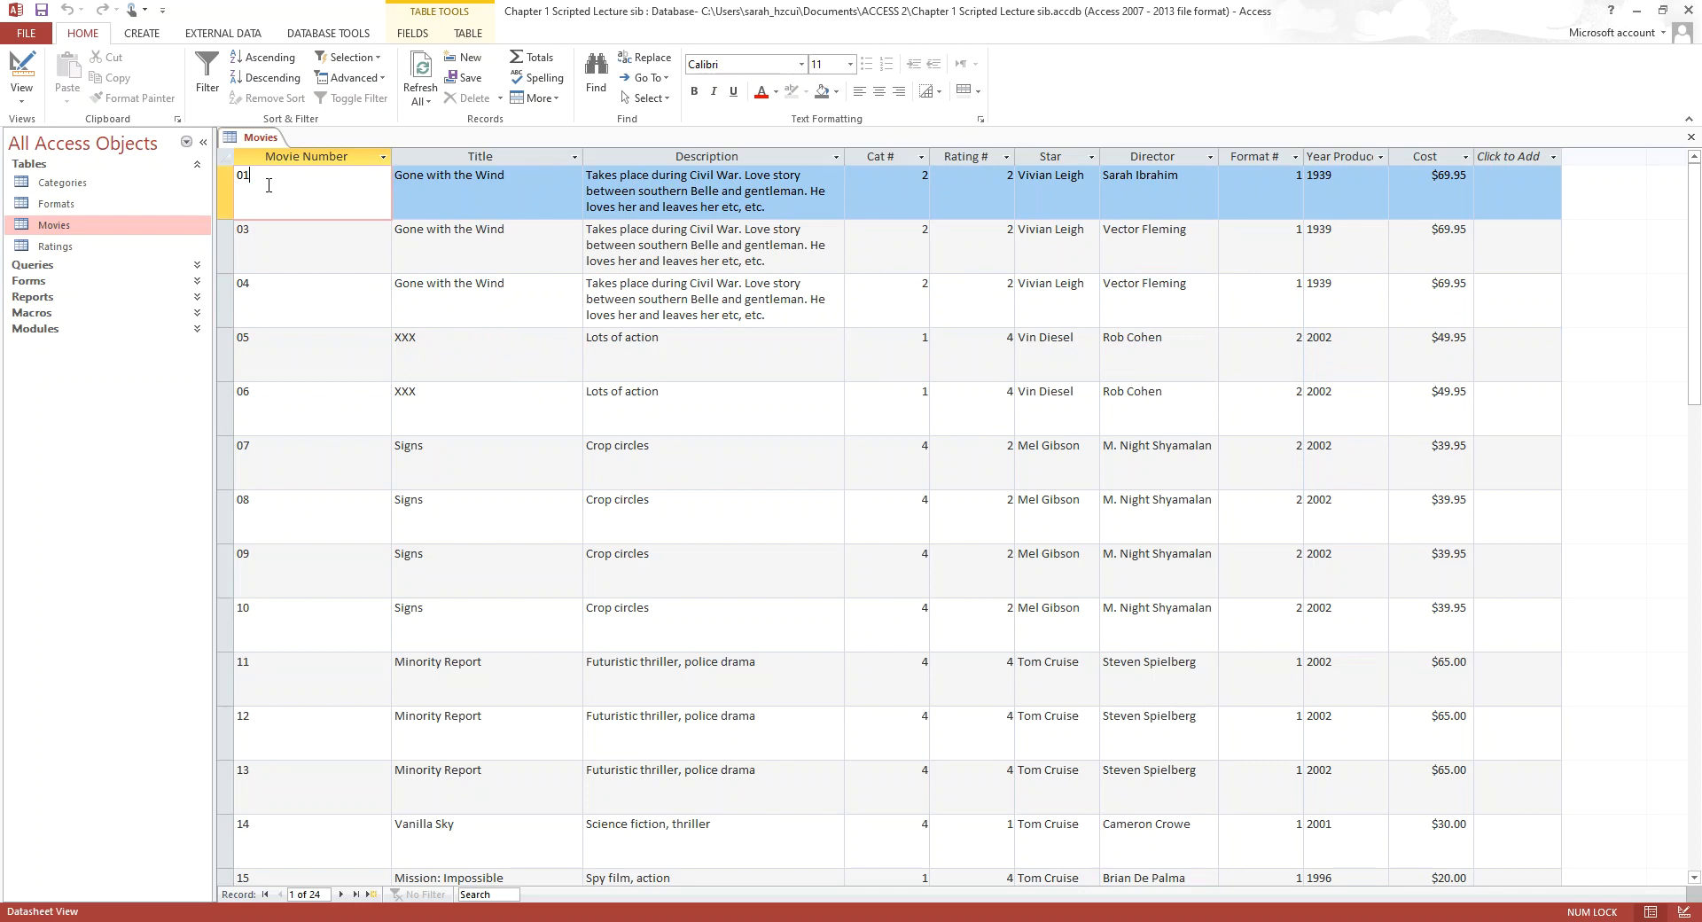
{"action": "left_click", "coordinate": [256, 230]}
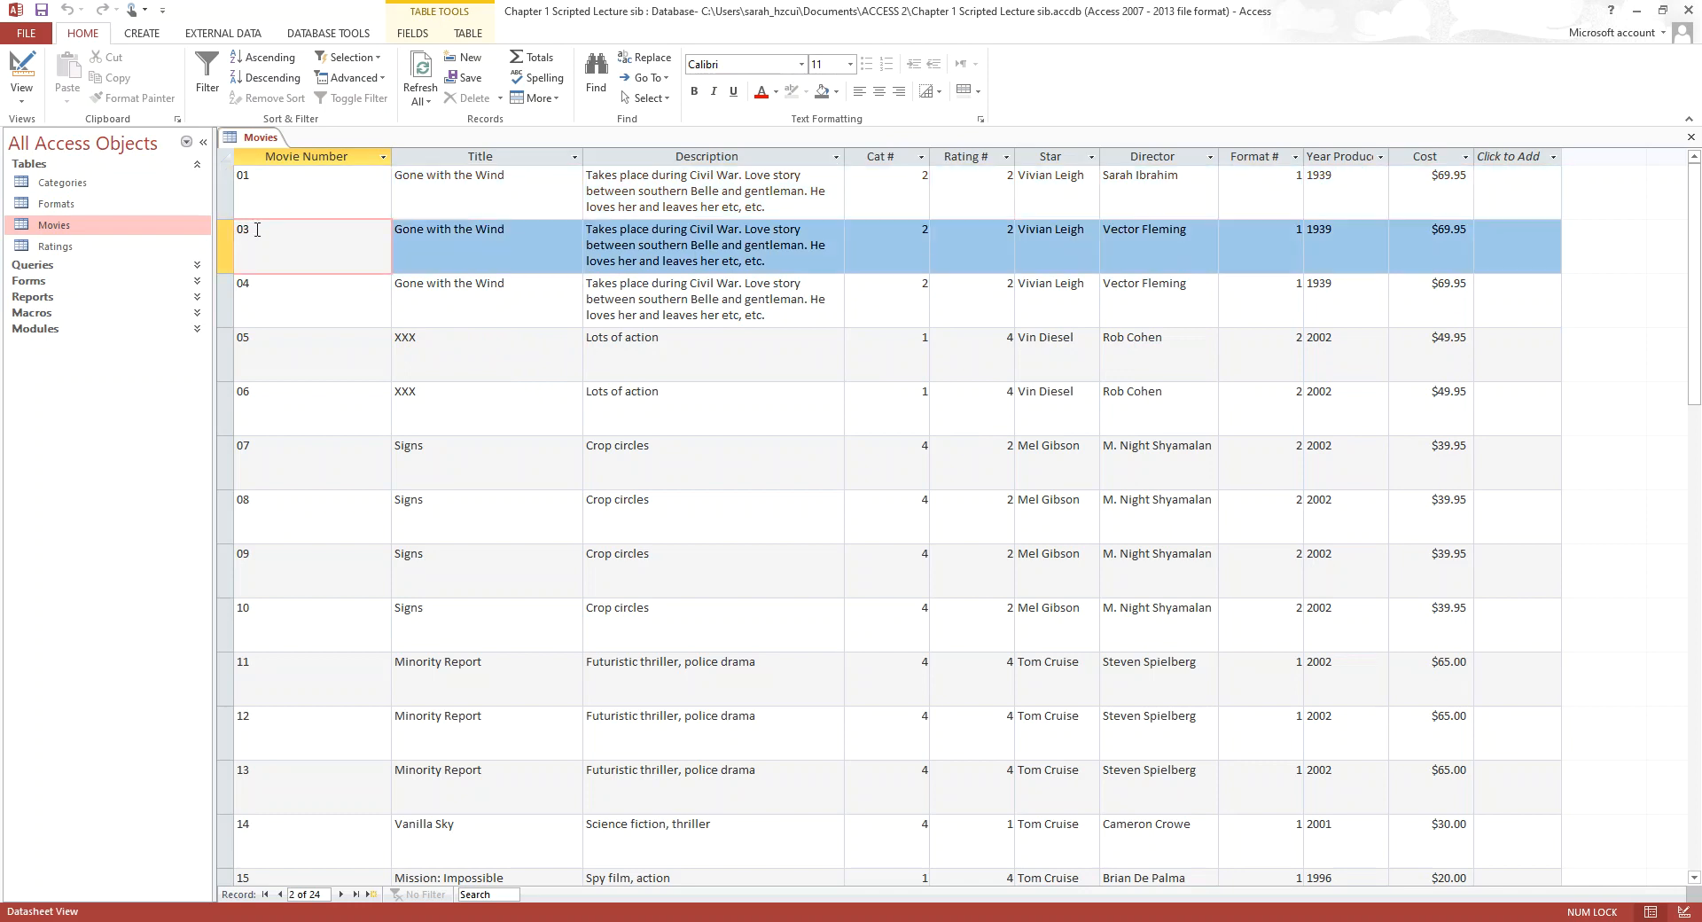
{"action": "left_click", "coordinate": [539, 232]}
{"action": "left_click", "coordinate": [524, 281]}
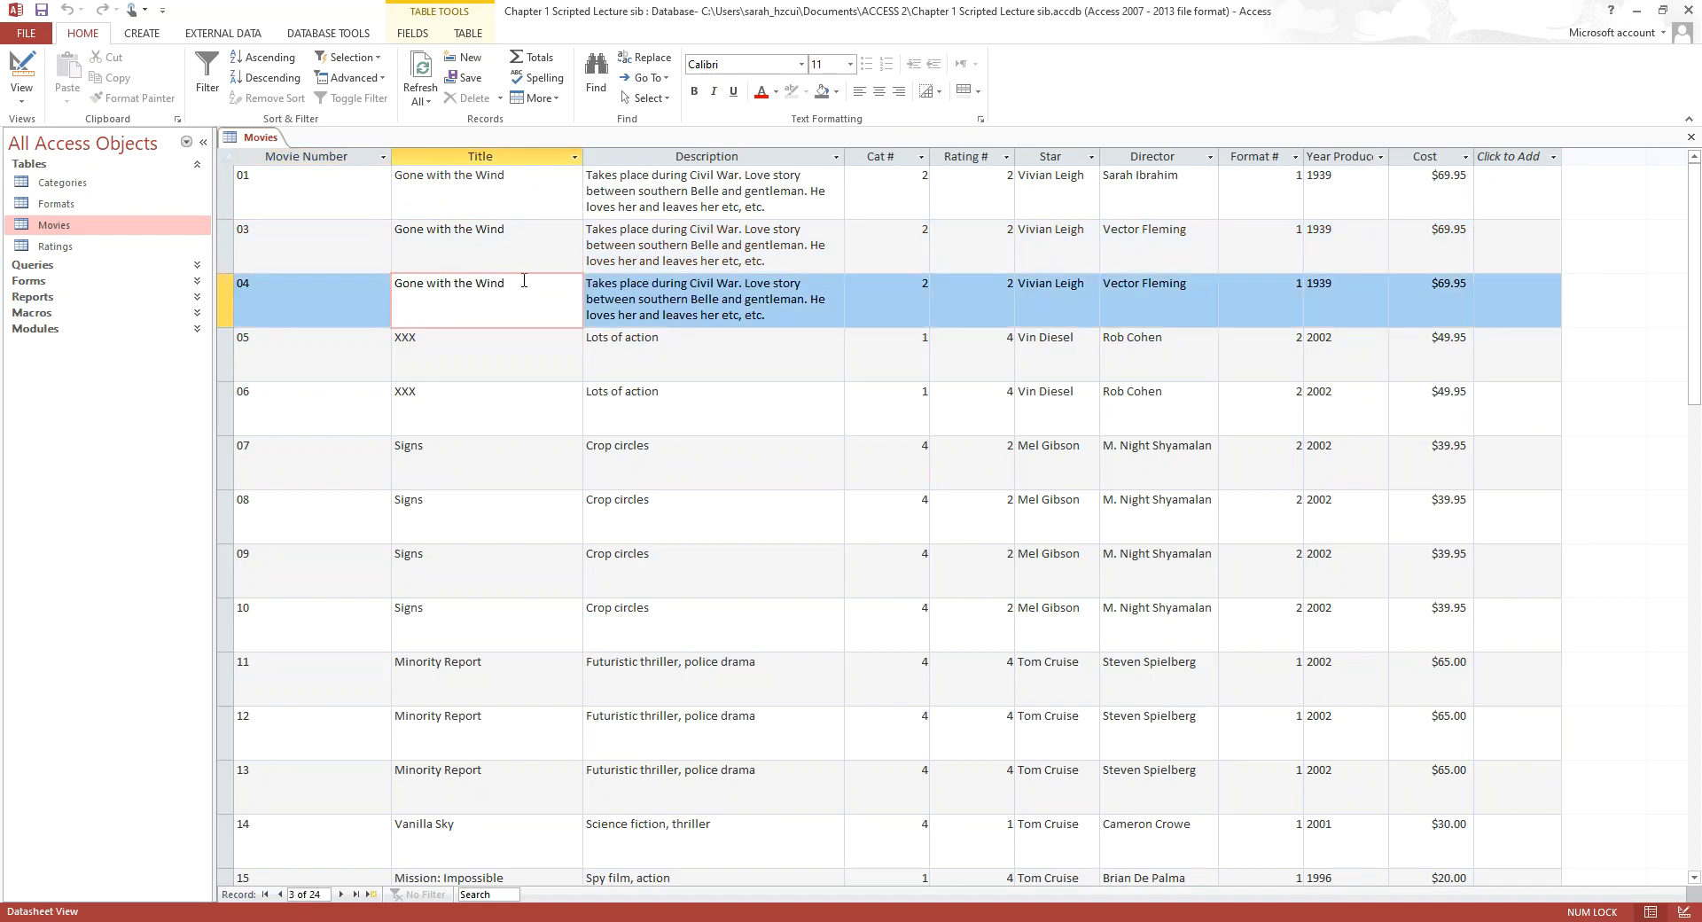
{"action": "right_click", "coordinate": [256, 142]}
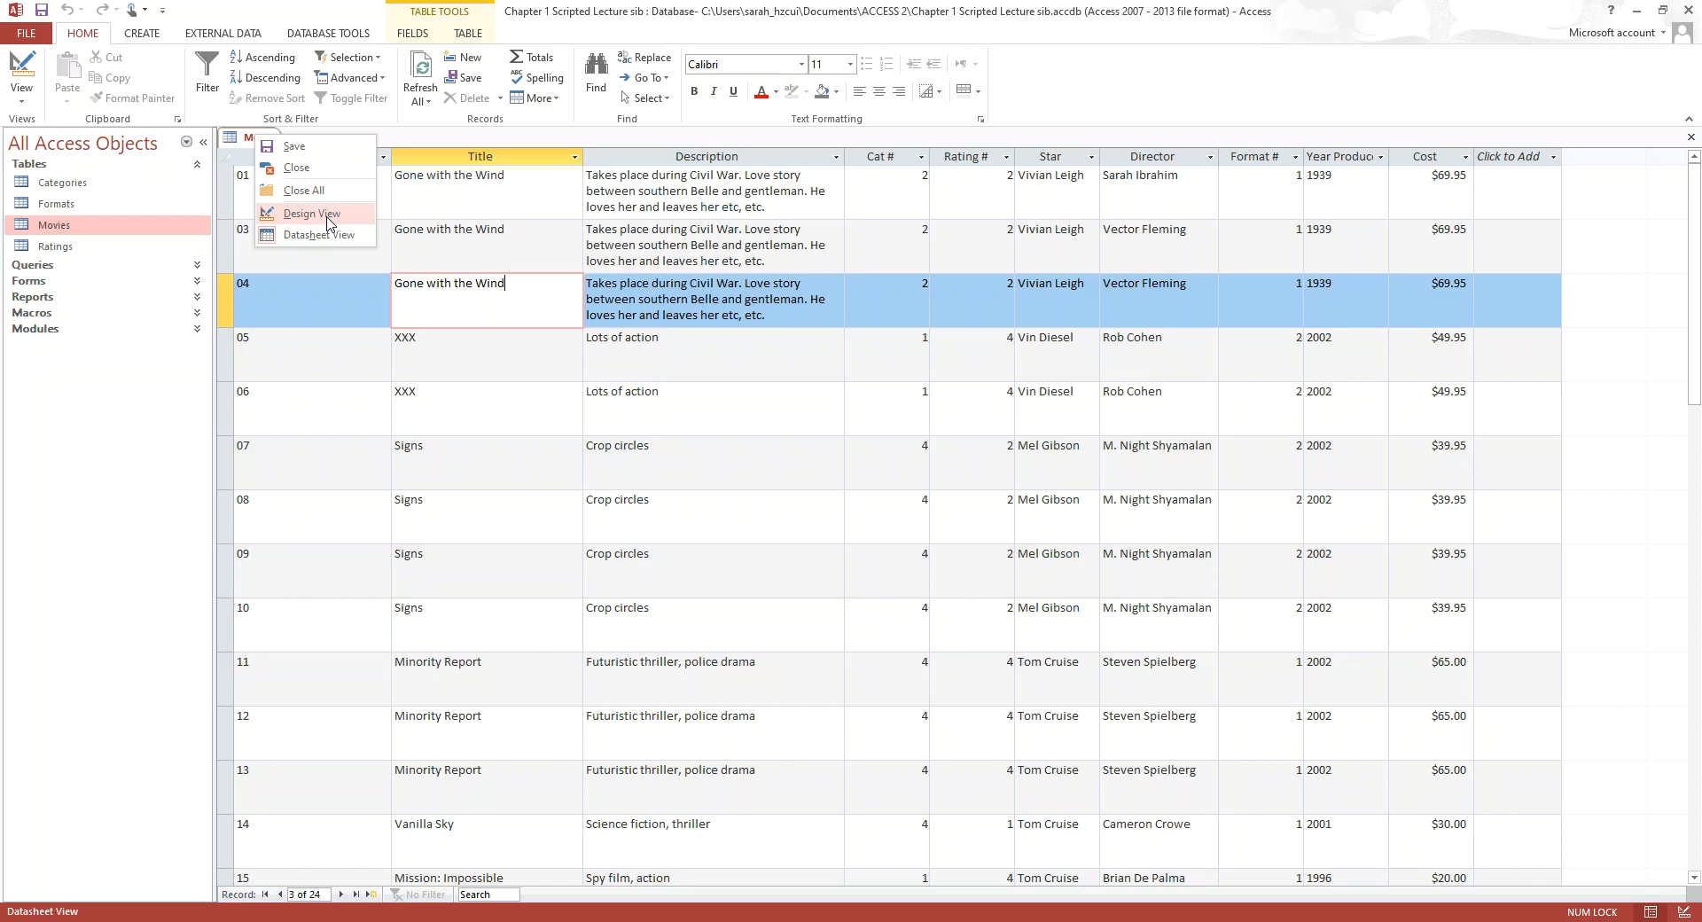
{"action": "left_click", "coordinate": [314, 300]}
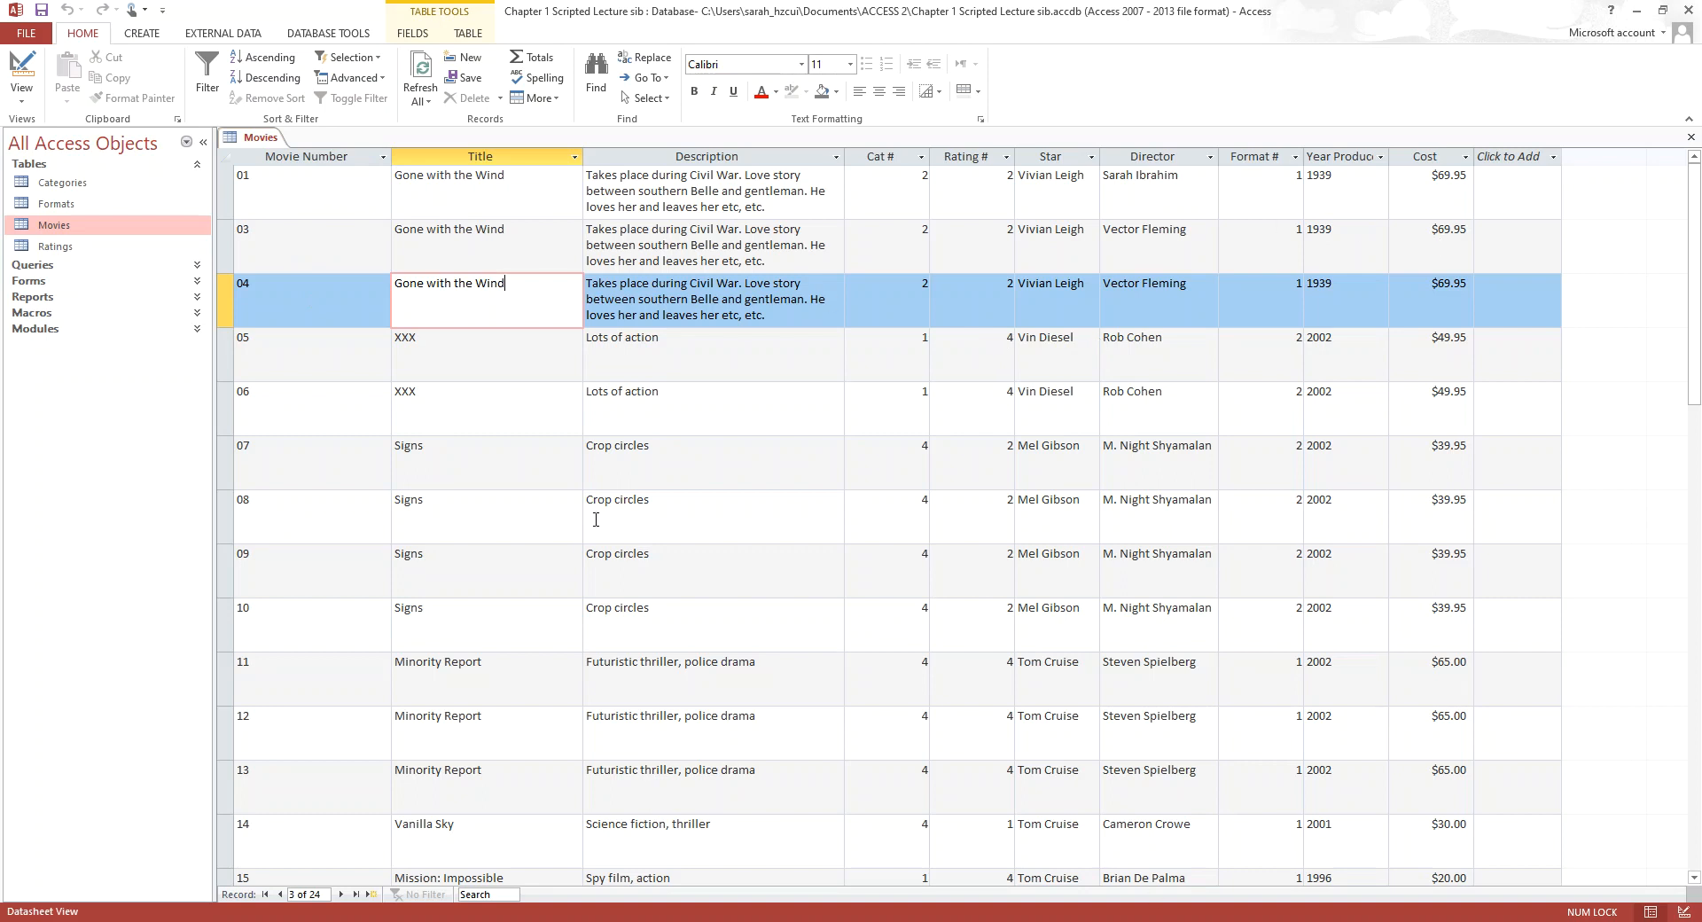
{"action": "left_click", "coordinate": [651, 190]}
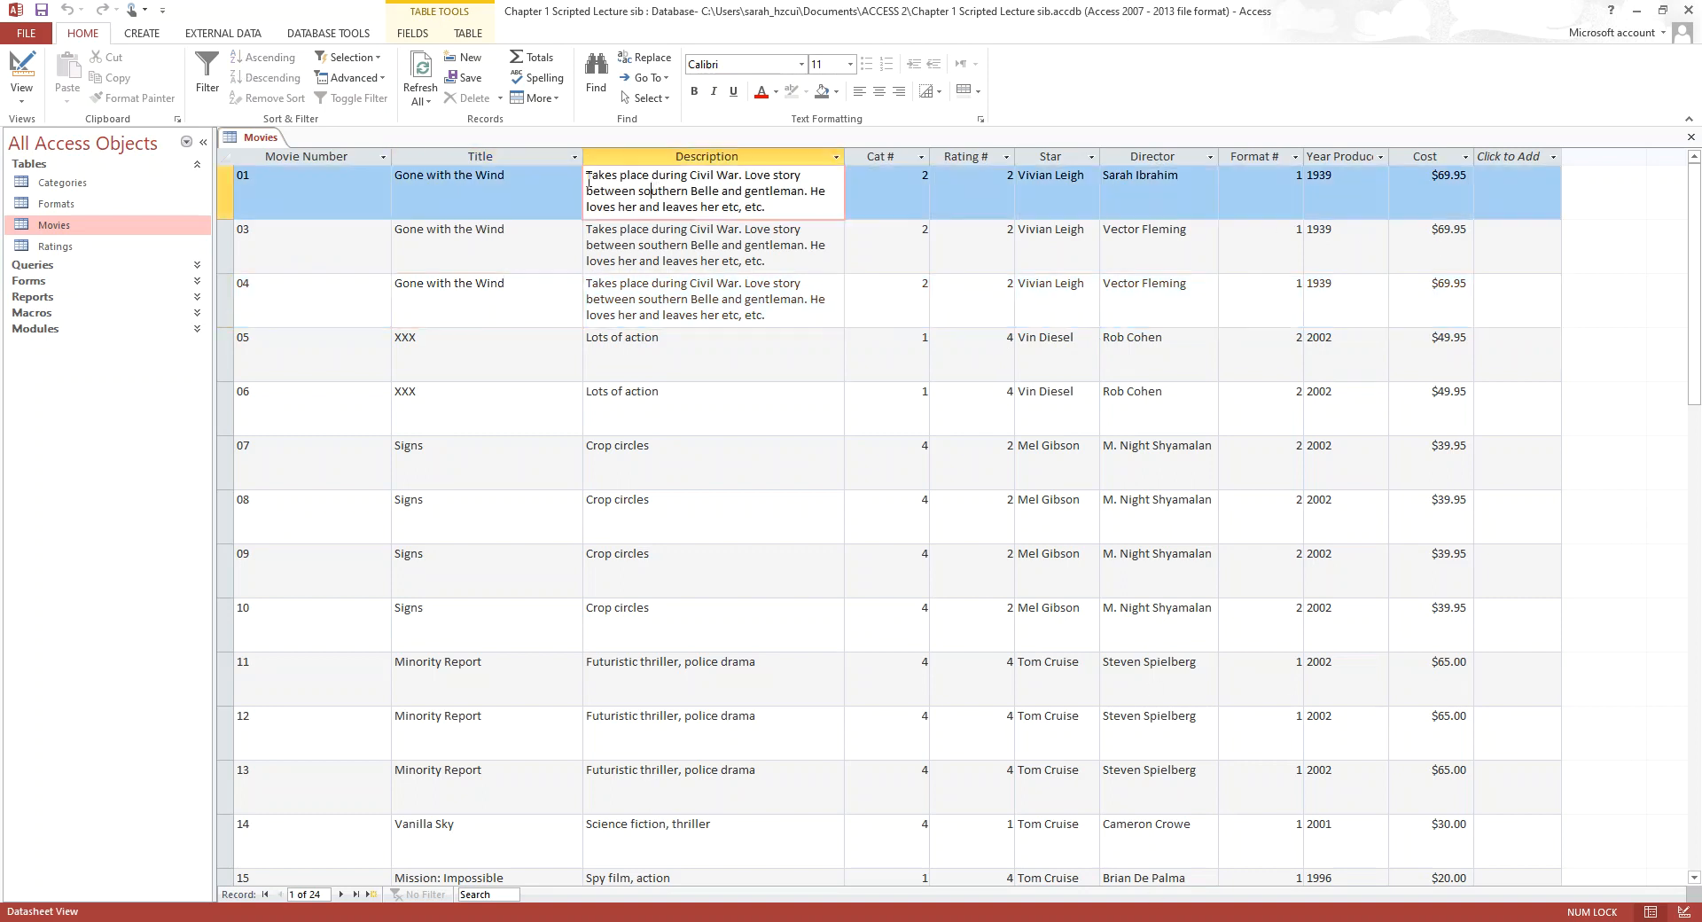
{"action": "left_click", "coordinate": [304, 156]}
{"action": "left_click", "coordinate": [483, 156]}
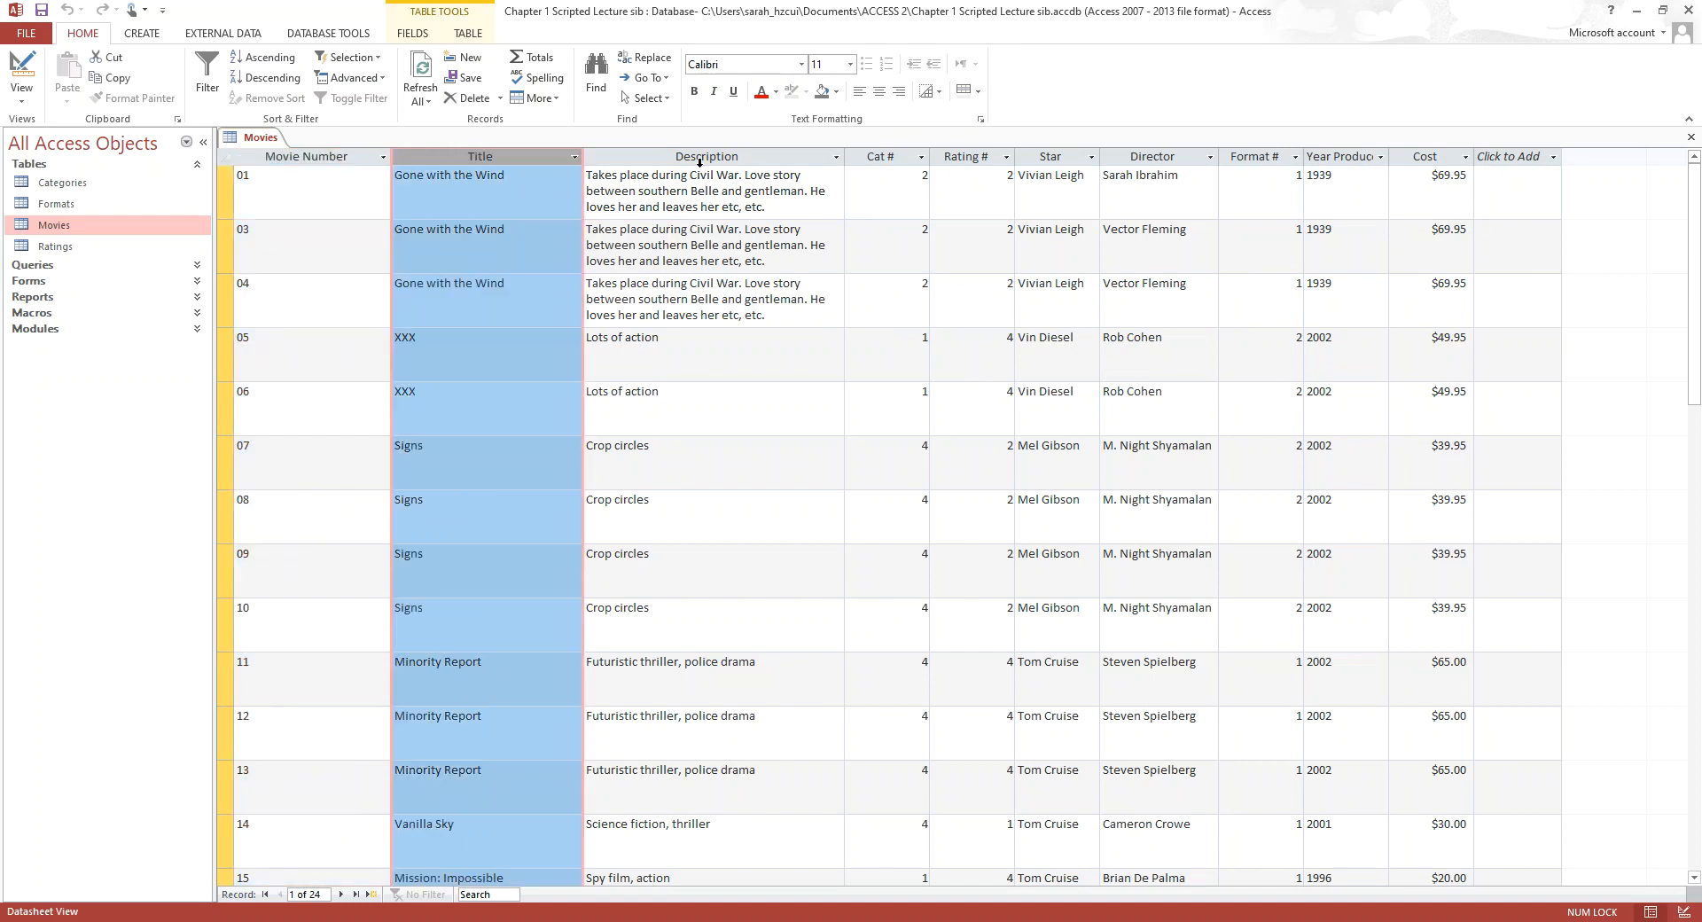
{"action": "left_click", "coordinate": [688, 158]}
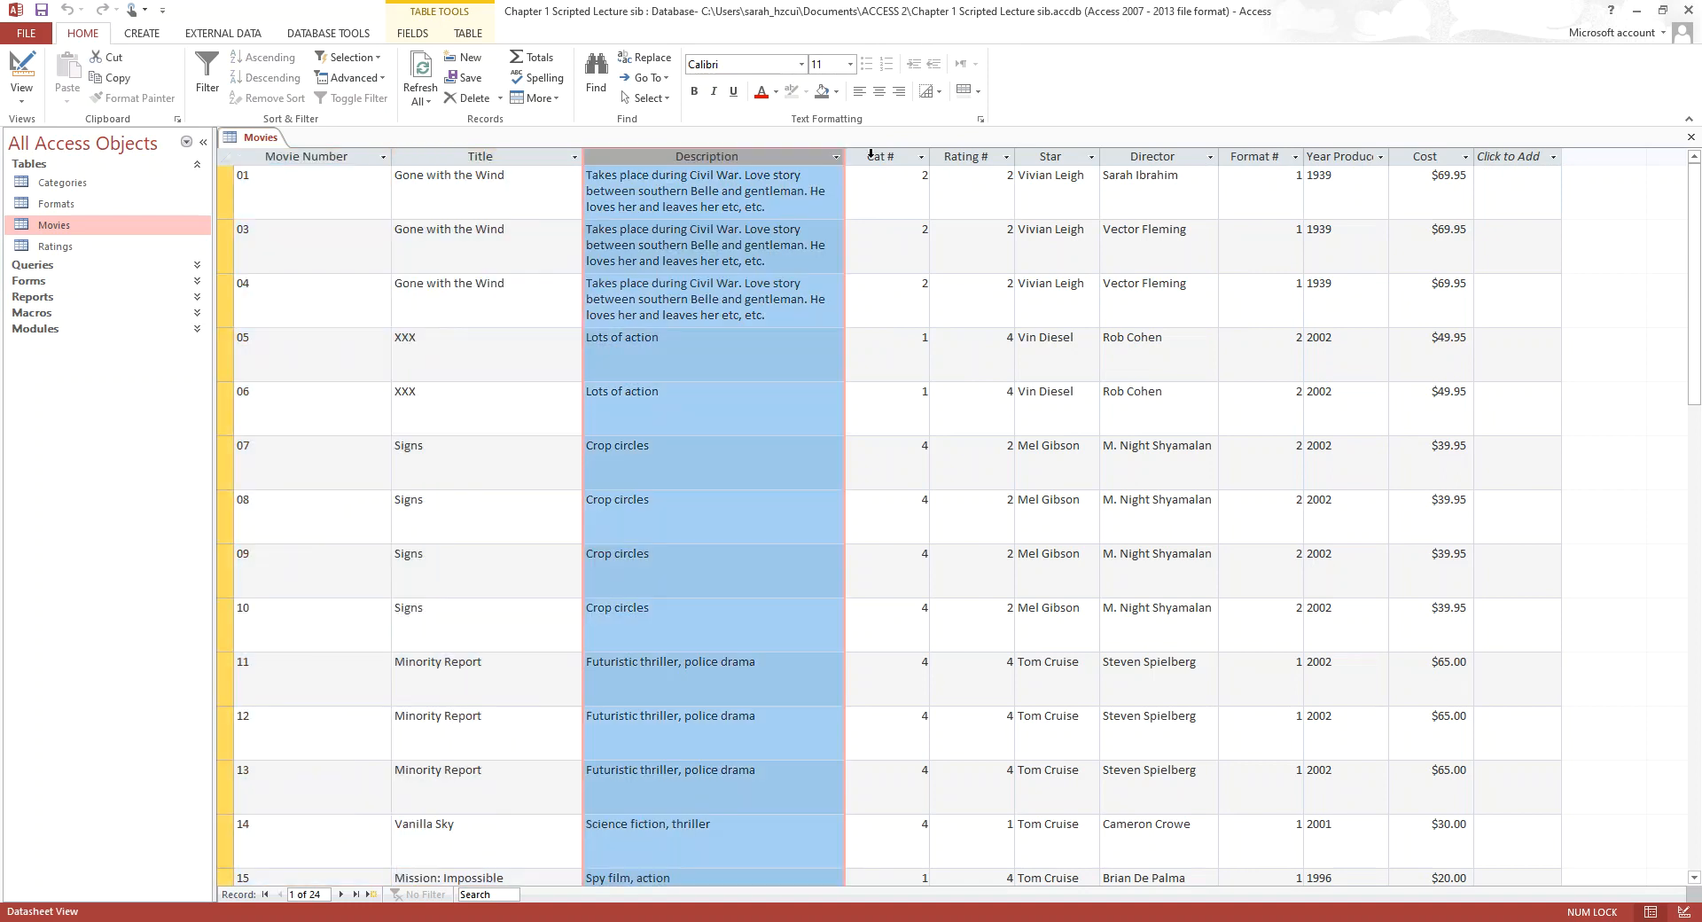
{"action": "left_click", "coordinate": [873, 157]}
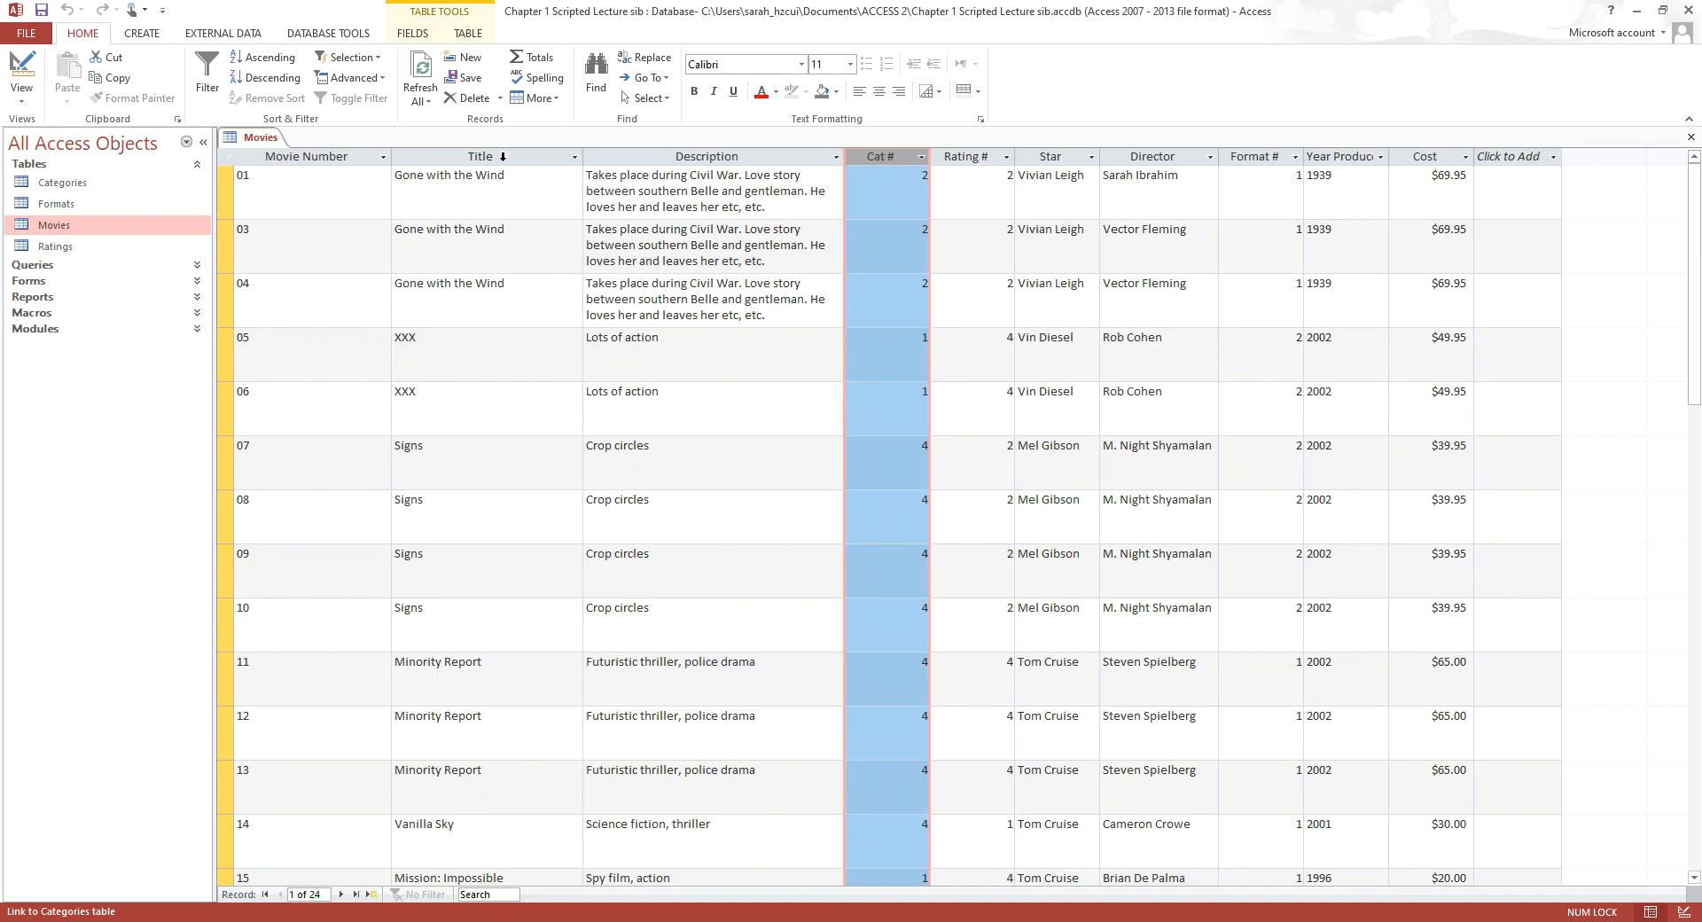
{"action": "left_click", "coordinate": [481, 152]}
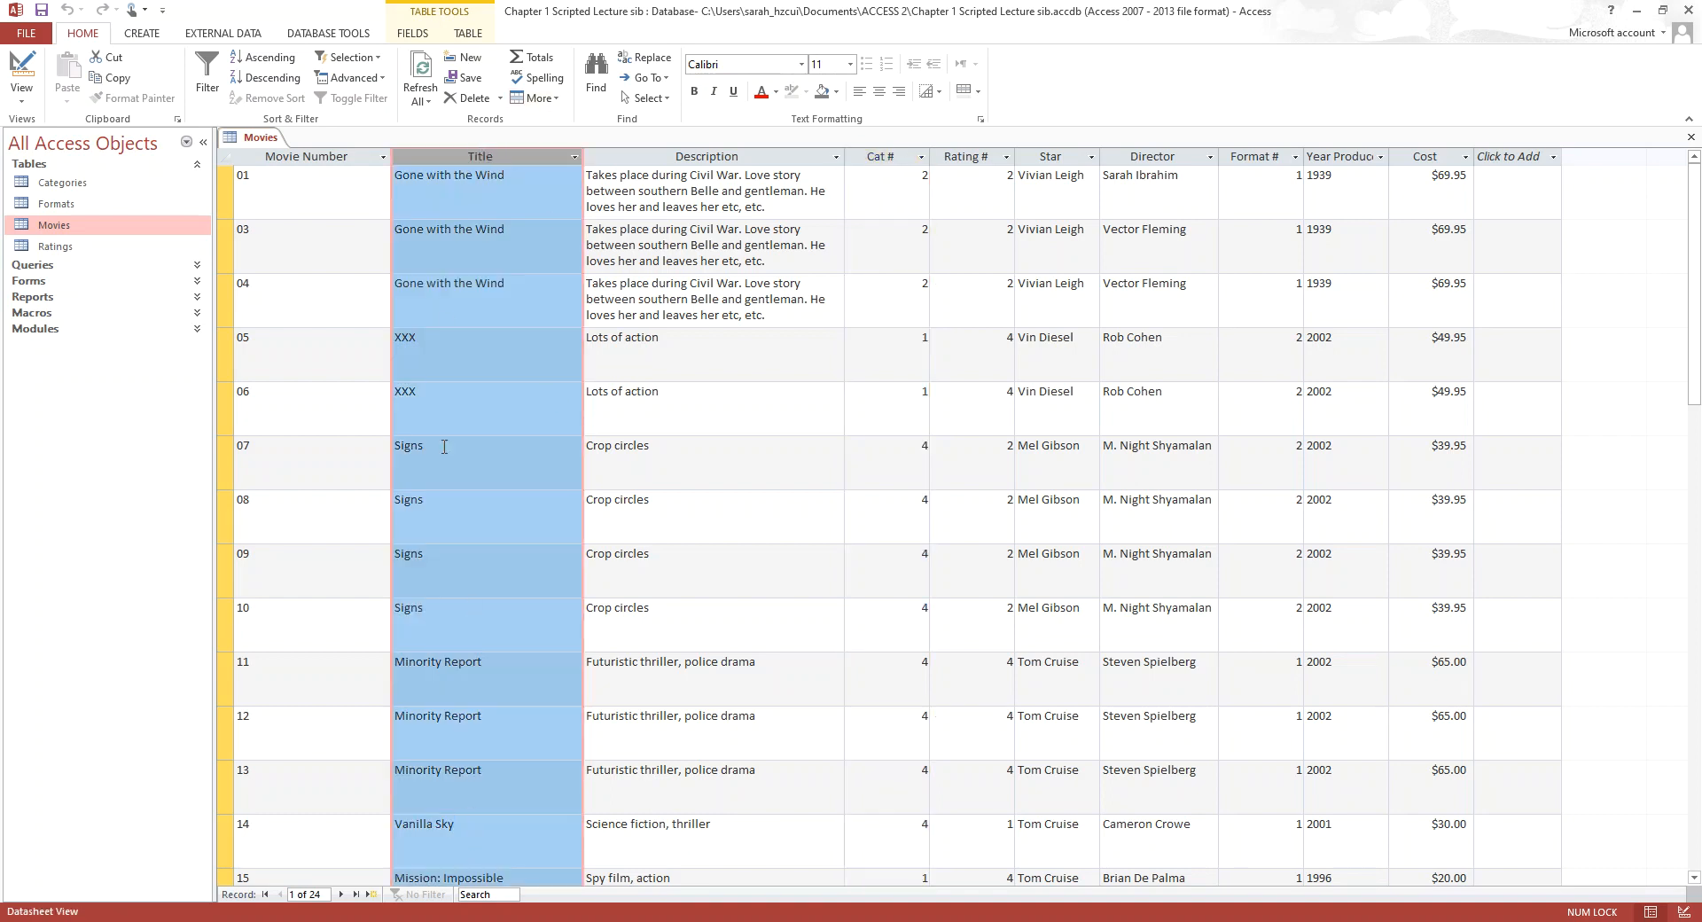
{"action": "left_click", "coordinate": [519, 175]}
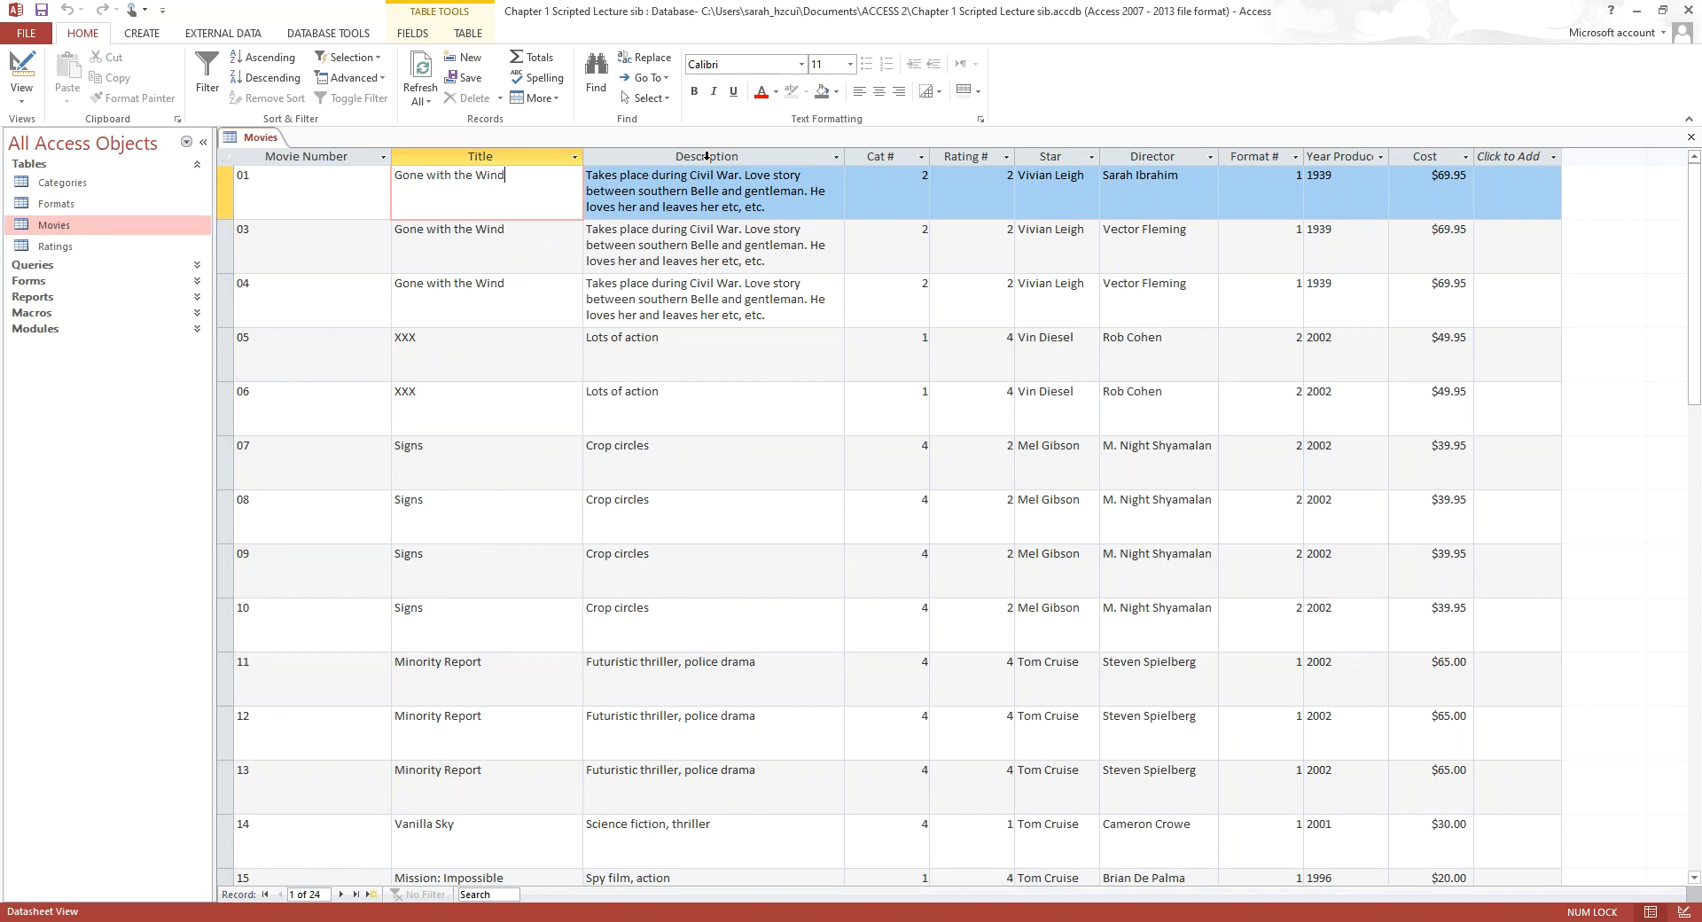
{"action": "left_click", "coordinate": [707, 156]}
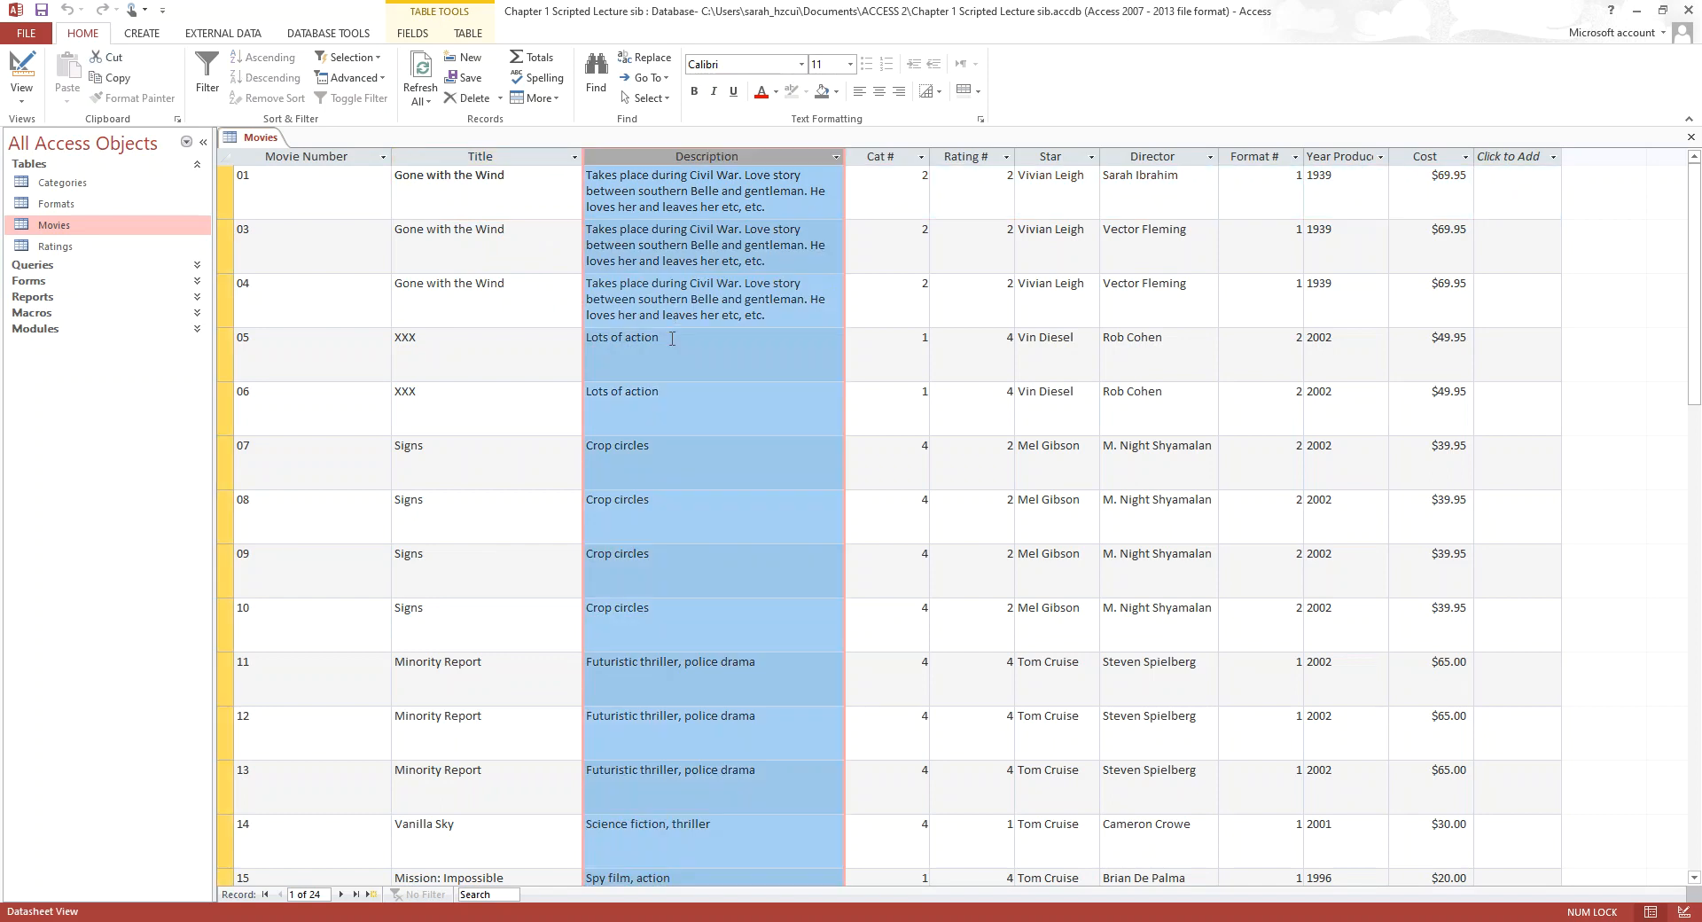
{"action": "left_click", "coordinate": [441, 187]}
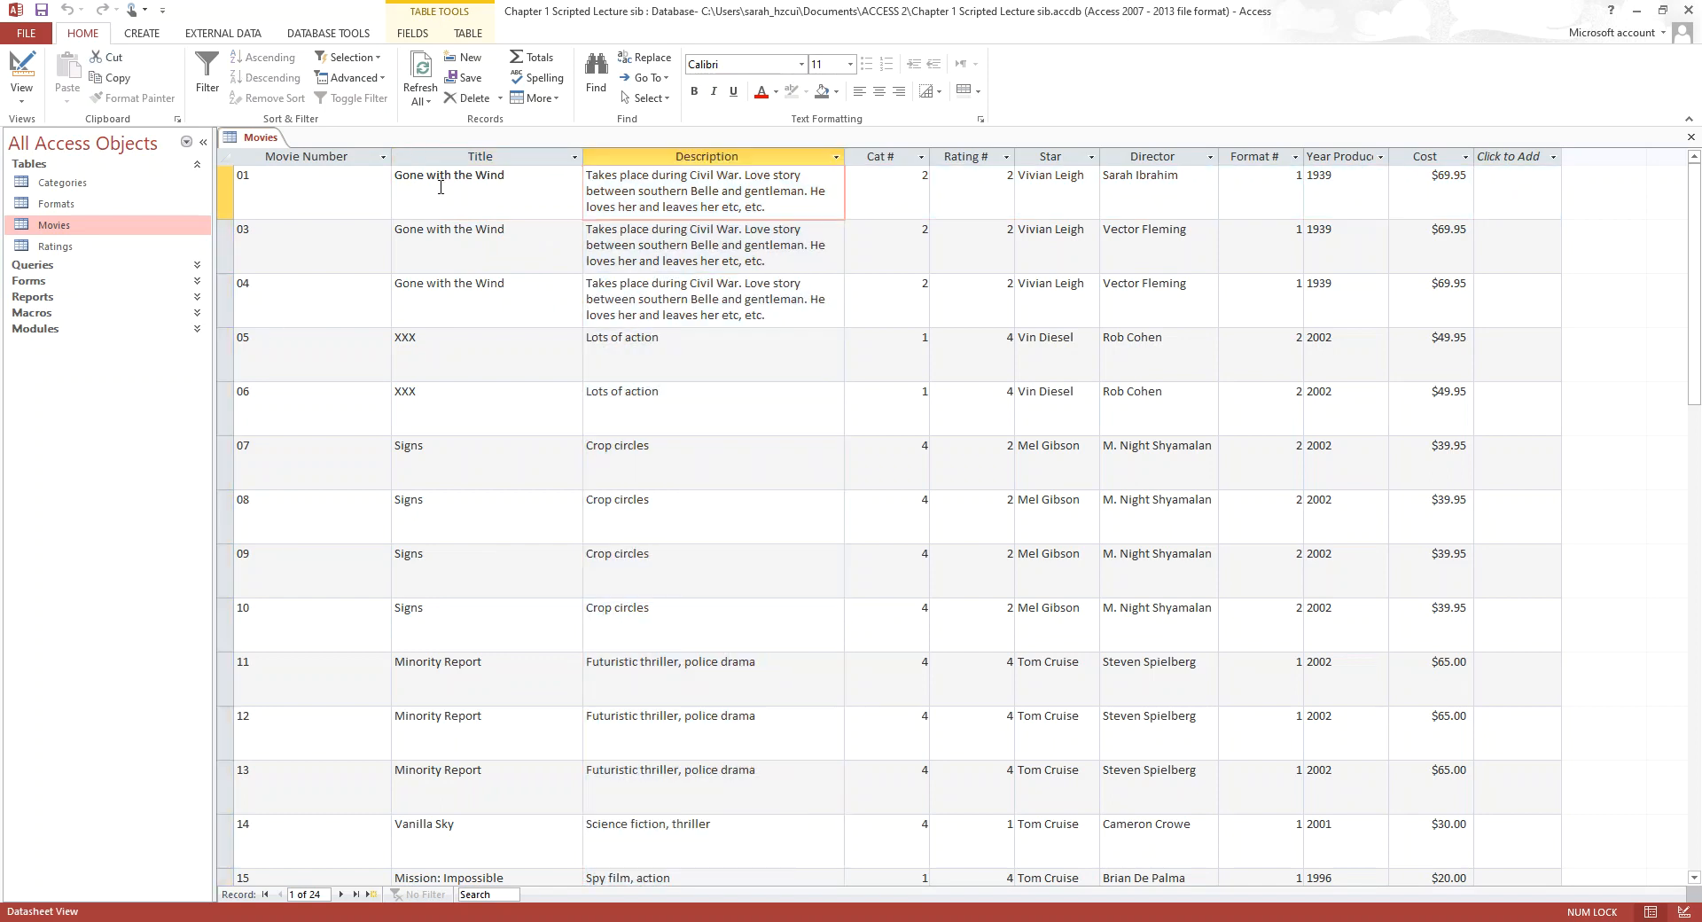
{"action": "left_click", "coordinate": [463, 252]}
{"action": "left_click", "coordinate": [464, 307]}
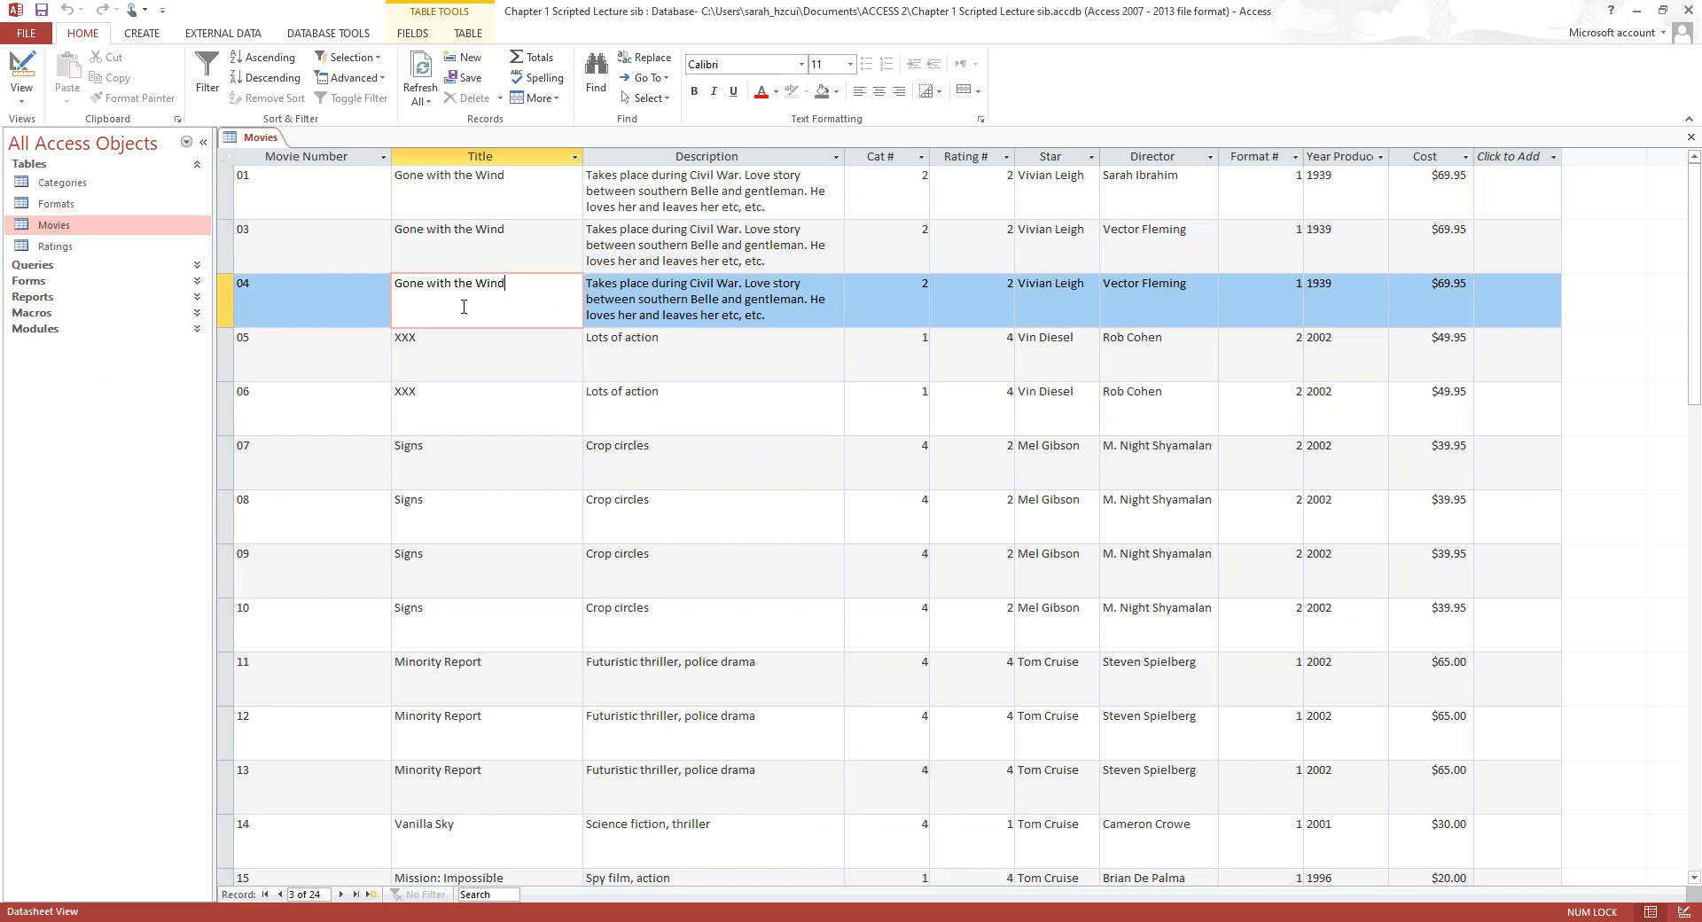
{"action": "left_click", "coordinate": [719, 200]}
{"action": "left_click", "coordinate": [735, 248]}
{"action": "left_click", "coordinate": [731, 284]}
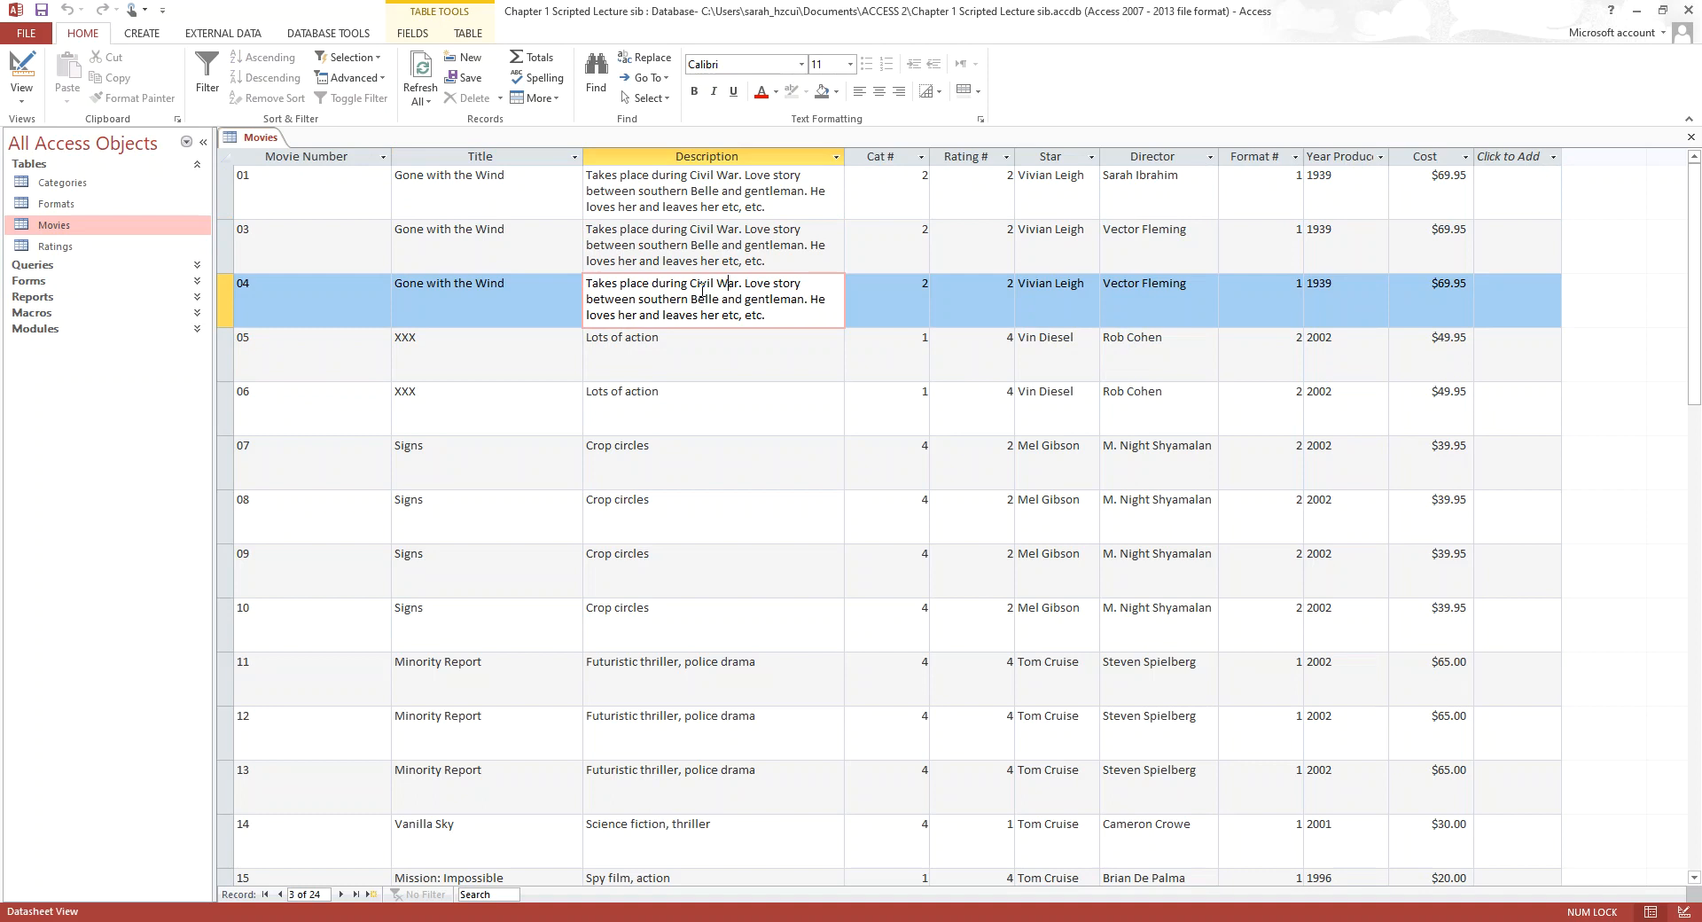
{"action": "left_click", "coordinate": [898, 184]}
{"action": "left_click", "coordinate": [894, 254]}
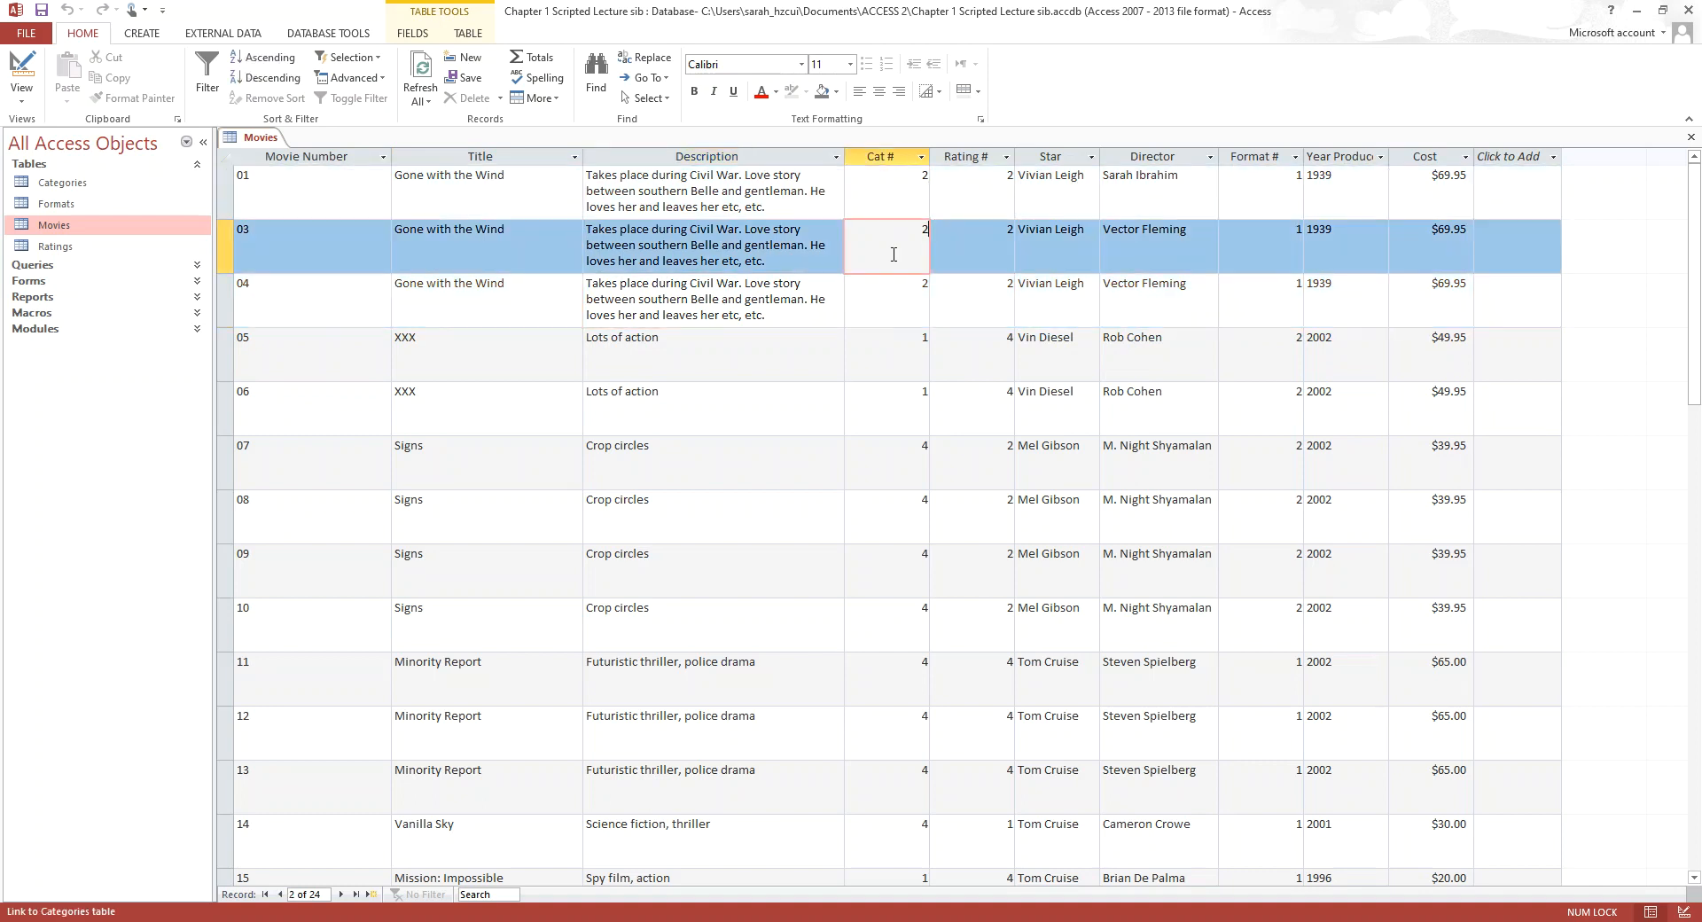
{"action": "left_click", "coordinate": [881, 306]}
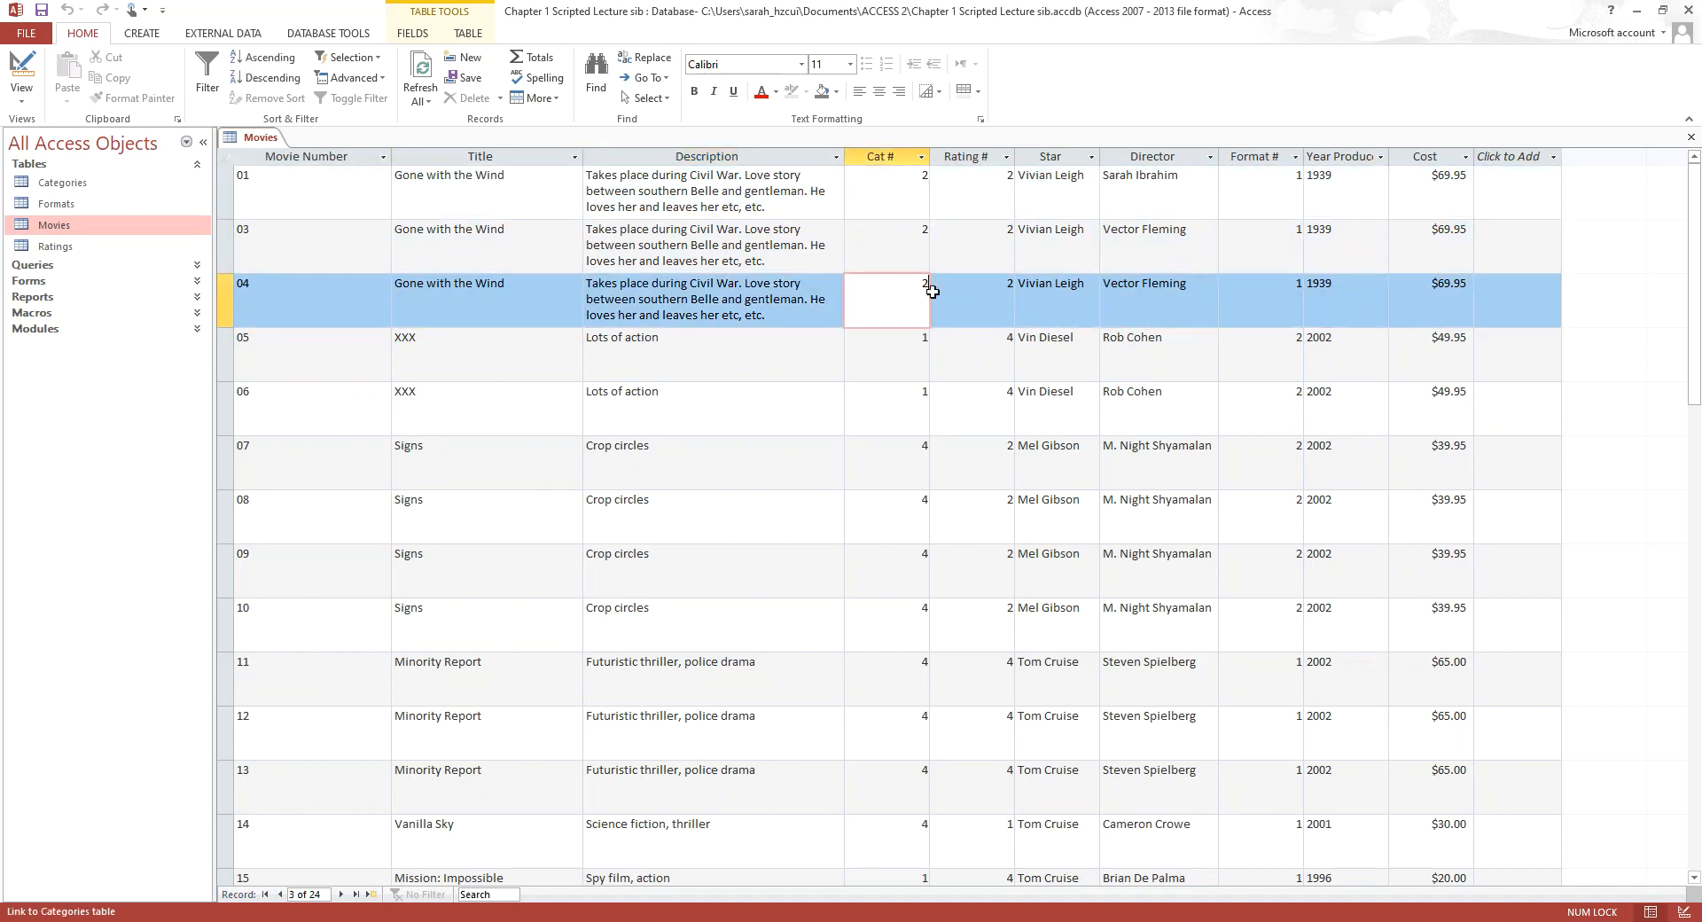
{"action": "left_click", "coordinate": [1062, 184]}
{"action": "left_click", "coordinate": [988, 200]}
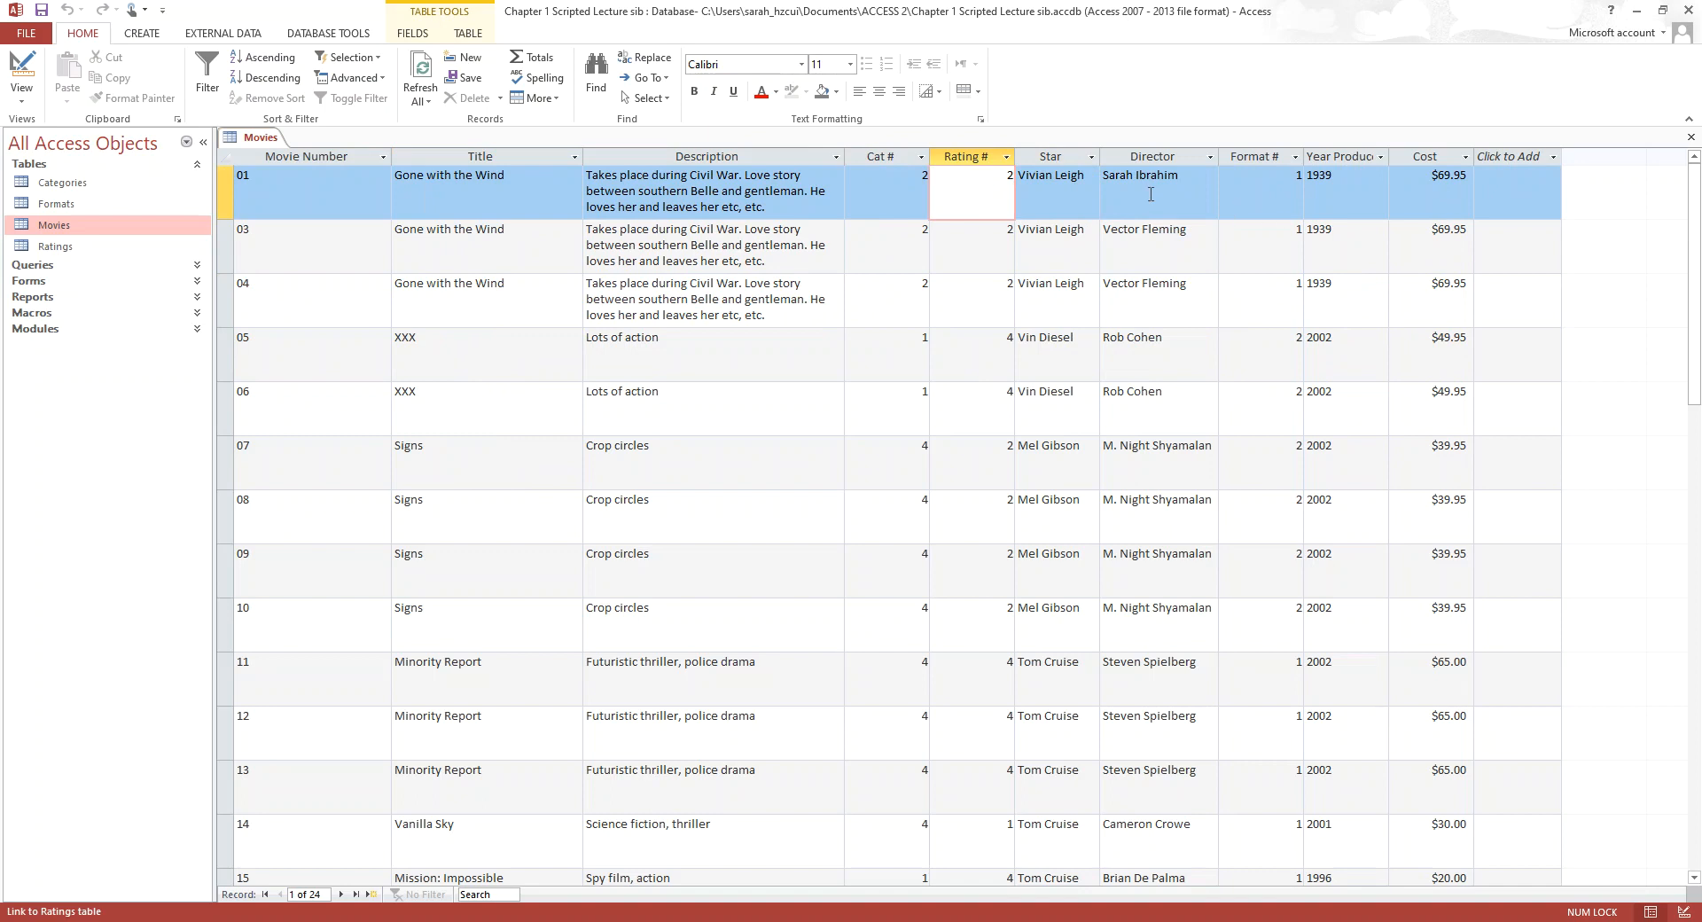
{"action": "left_click", "coordinate": [1150, 195]}
{"action": "left_click", "coordinate": [1161, 241]}
{"action": "left_click", "coordinate": [1241, 200]}
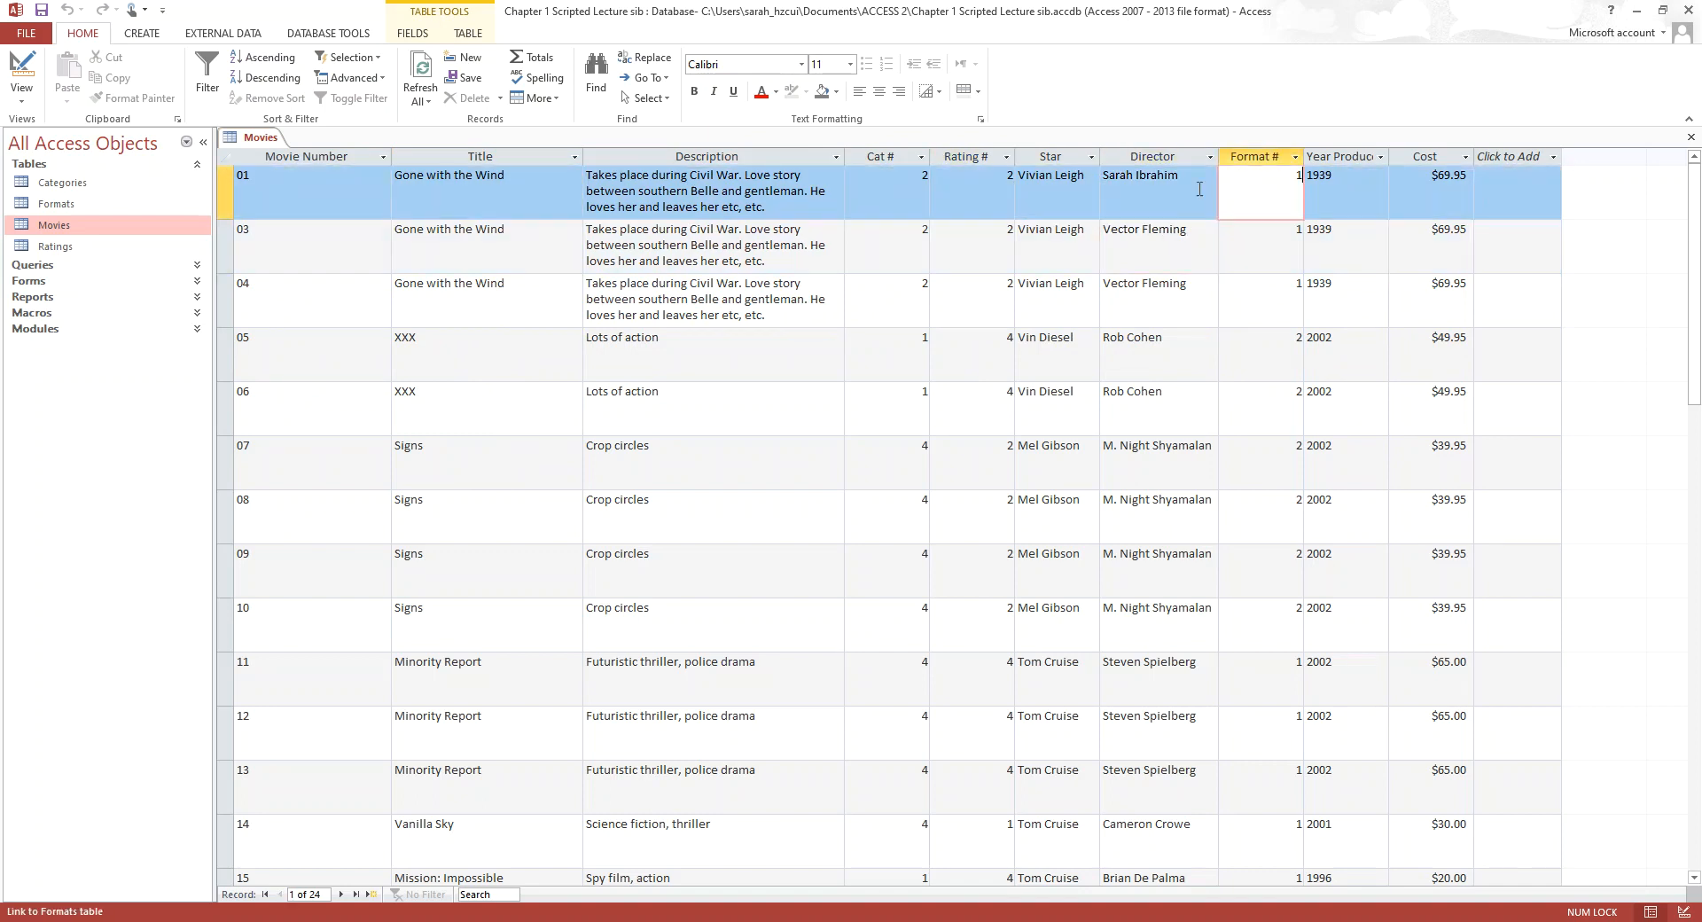
{"action": "left_click", "coordinate": [1370, 193]}
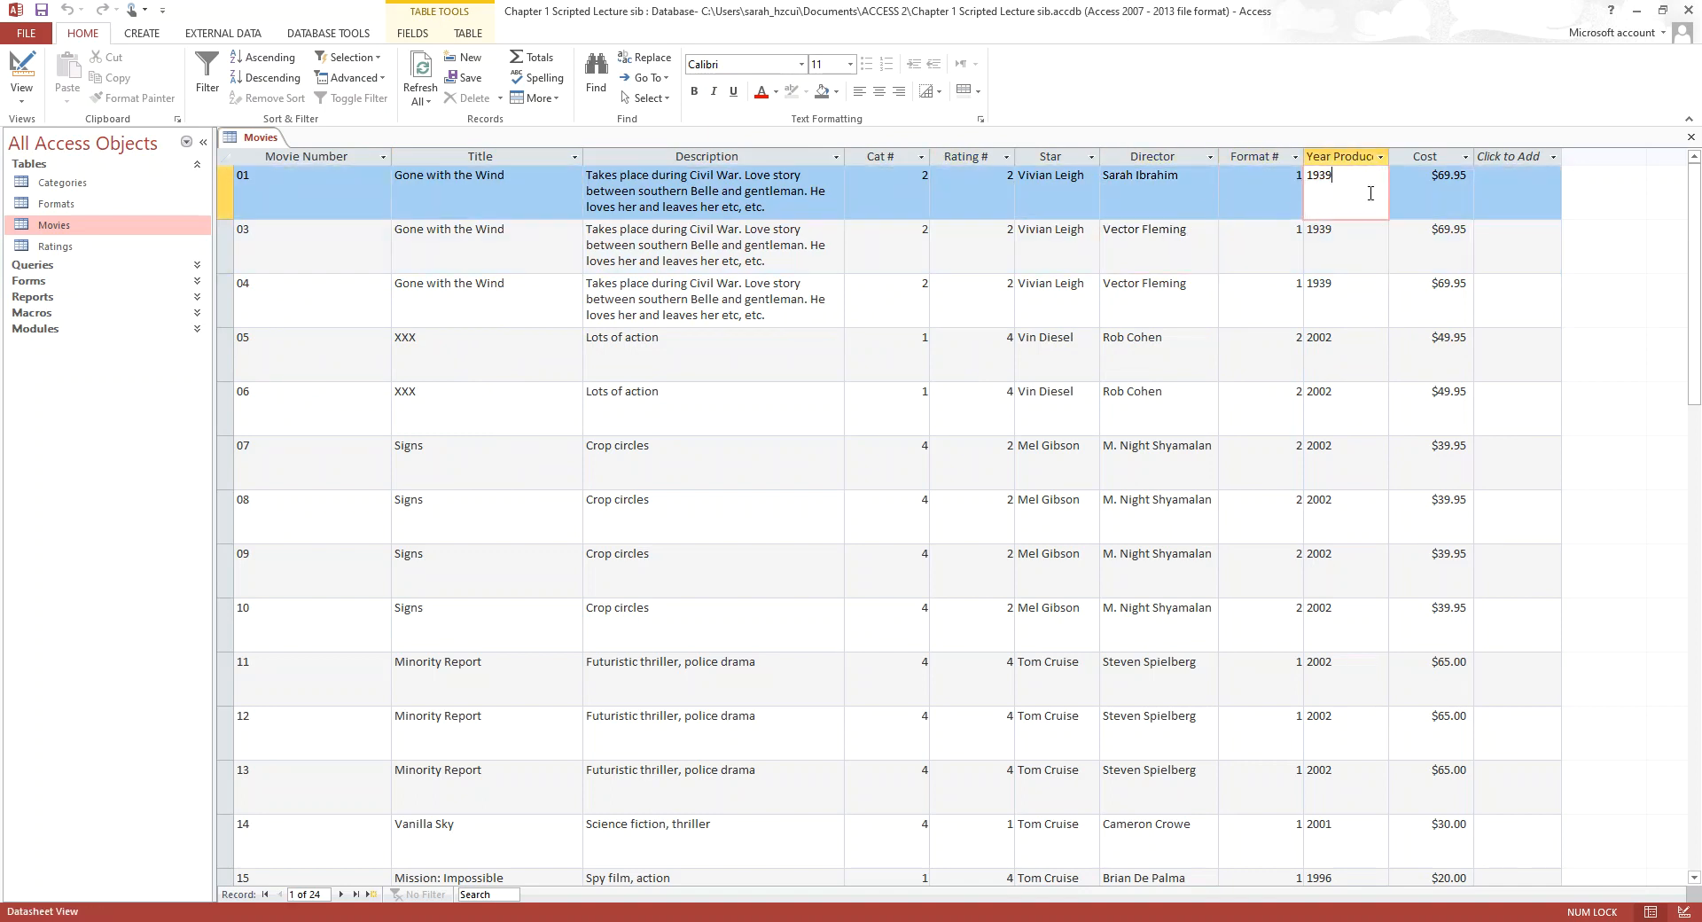
{"action": "left_click", "coordinate": [1442, 191]}
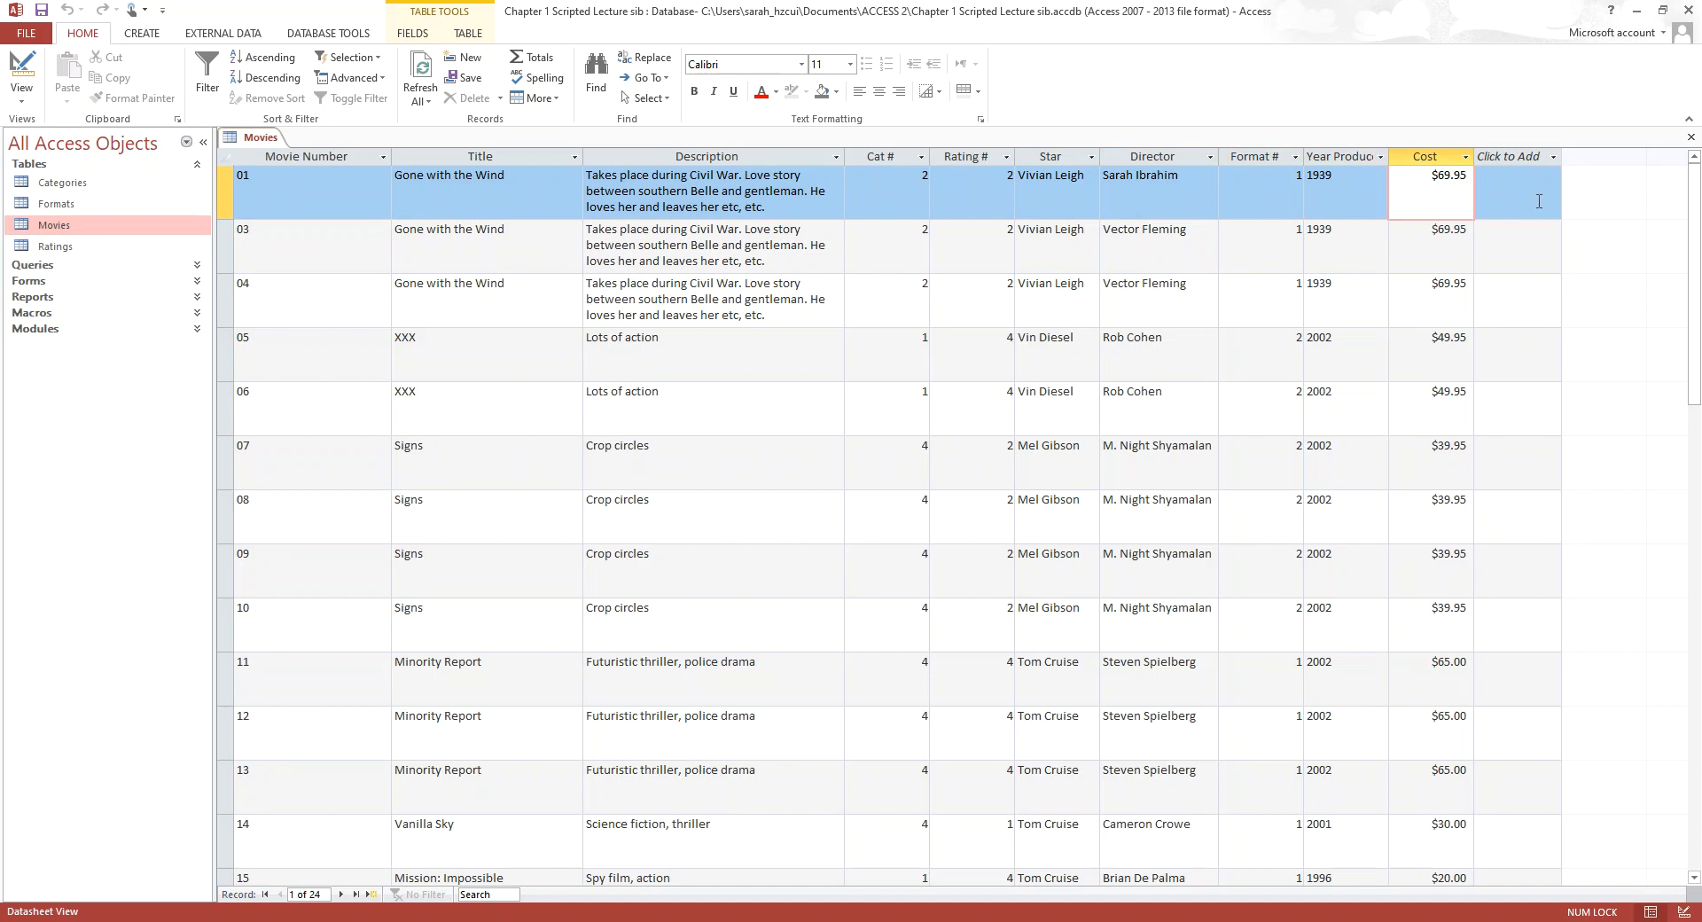
{"action": "left_click", "coordinate": [1509, 158]}
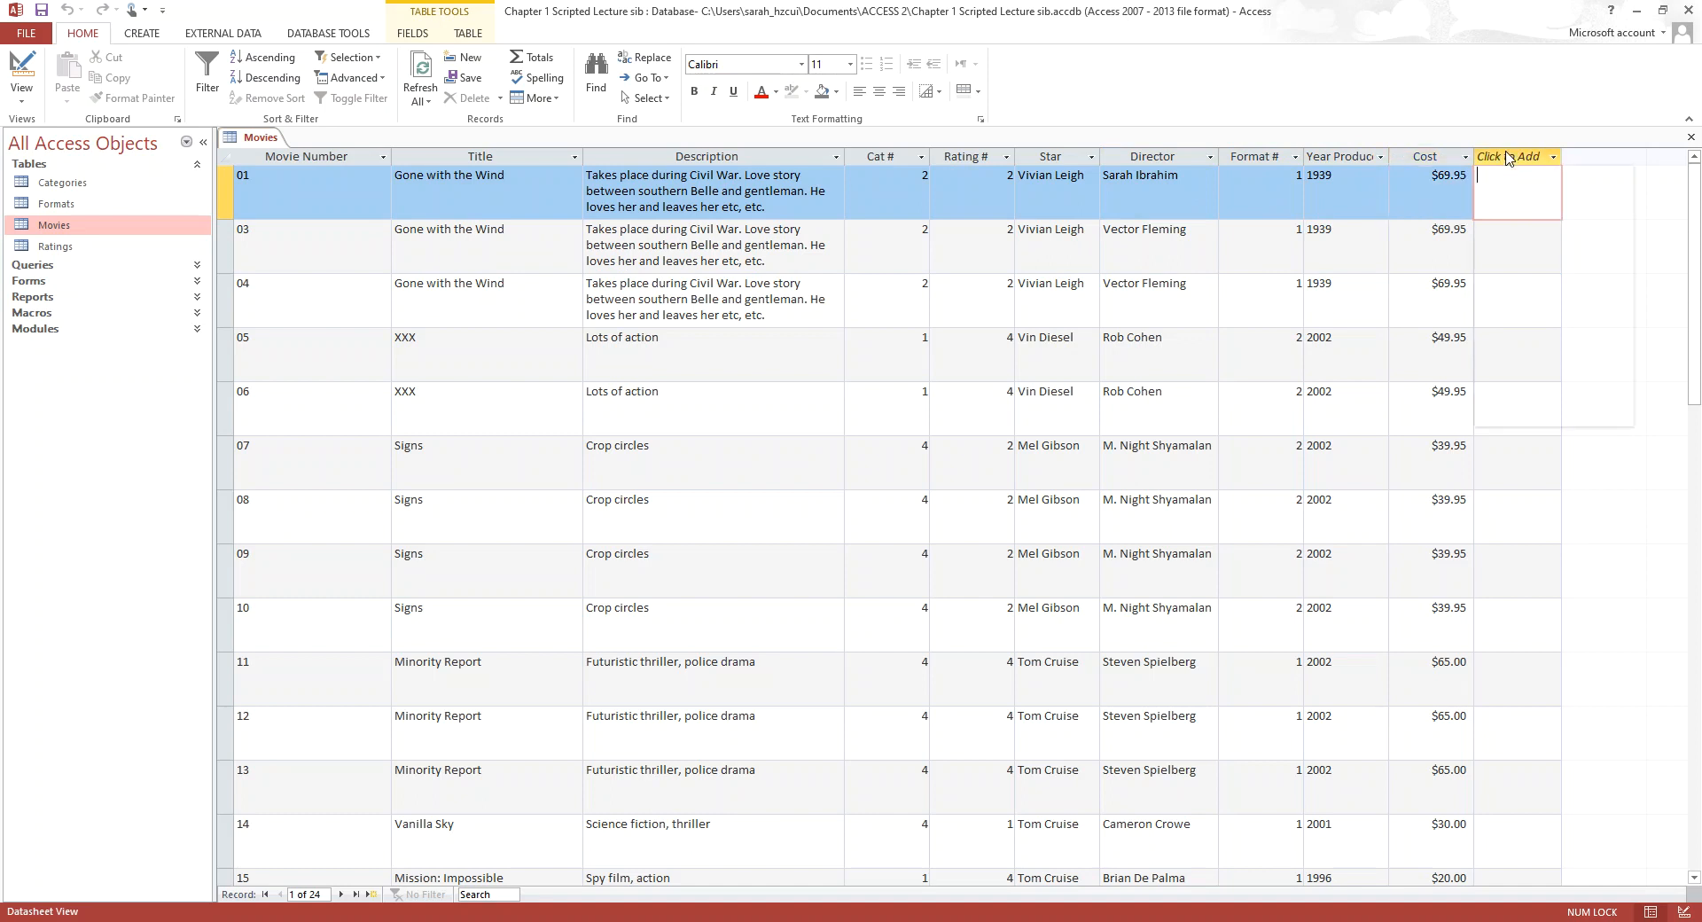
{"action": "left_click", "coordinate": [1510, 158]}
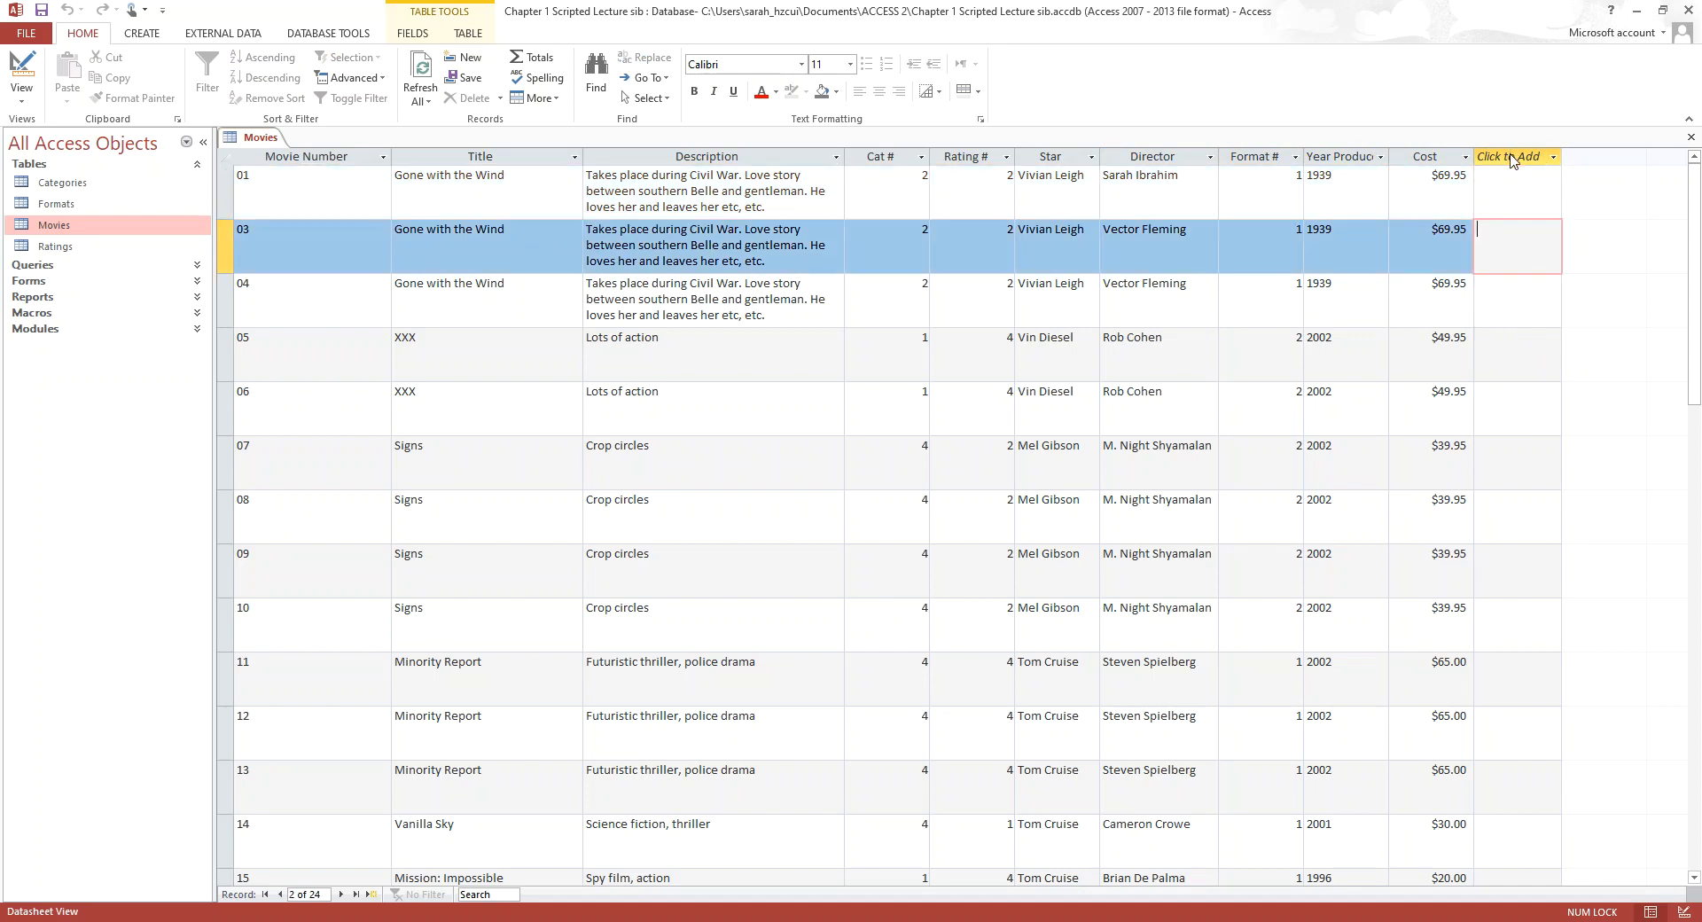
{"action": "left_click", "coordinate": [1512, 159]}
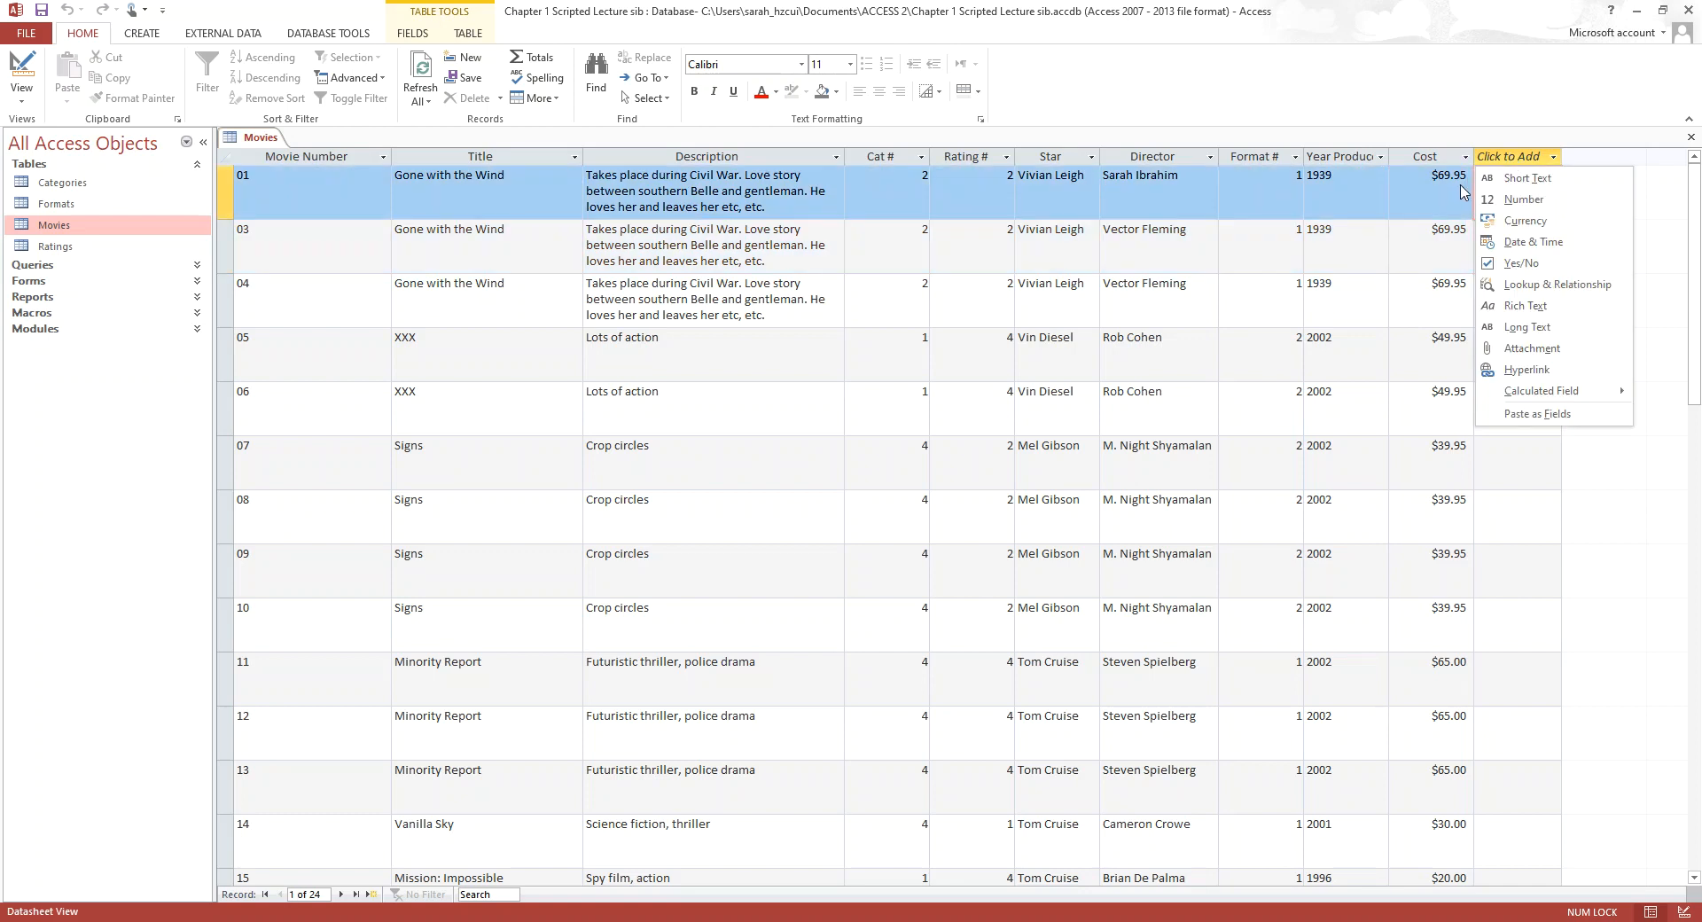
{"action": "left_click", "coordinate": [1406, 213]}
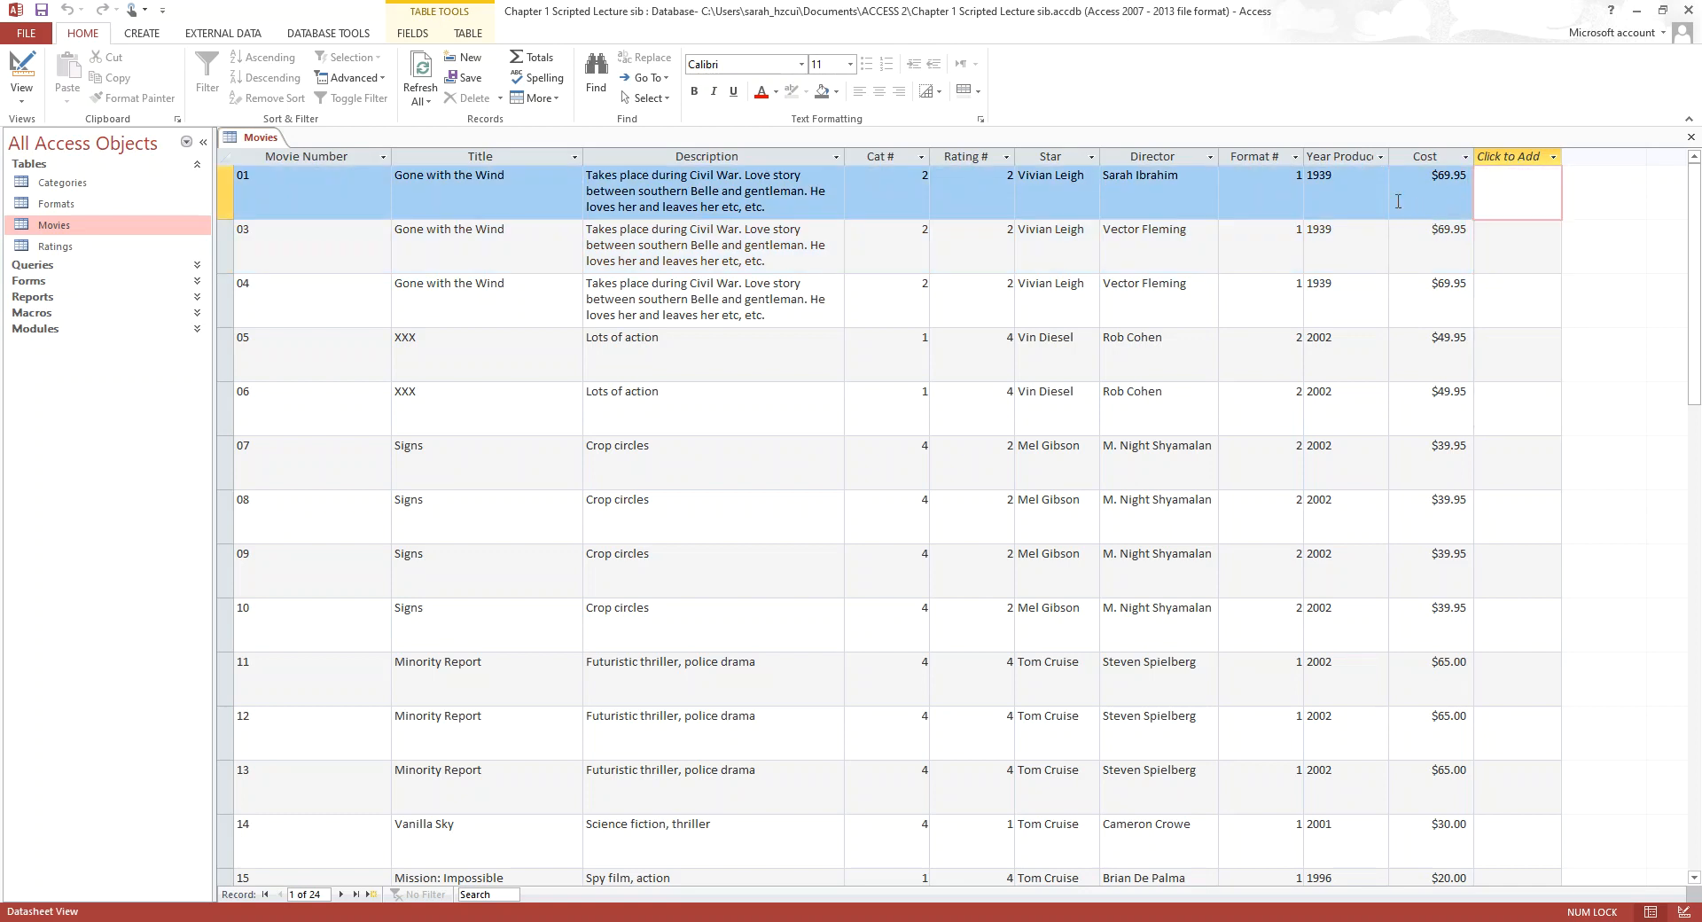
{"action": "left_click", "coordinate": [465, 202]}
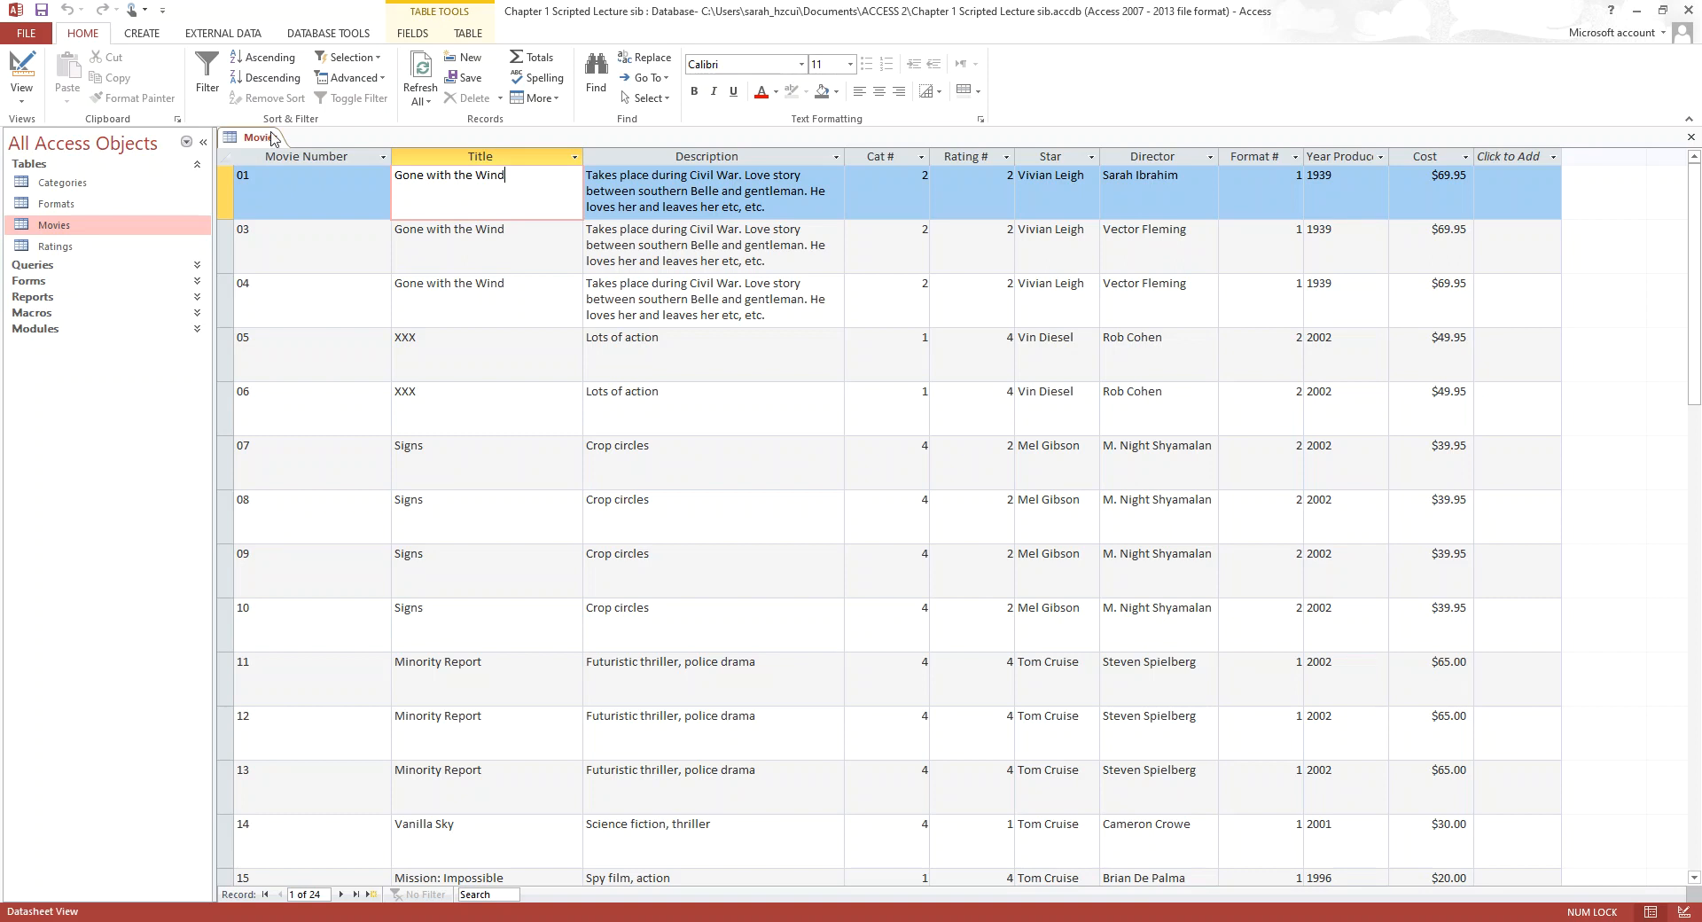
Switch the Movies table to Design View from its document tab's shortcut menu
{"action": "right_click", "coordinate": [271, 141]}
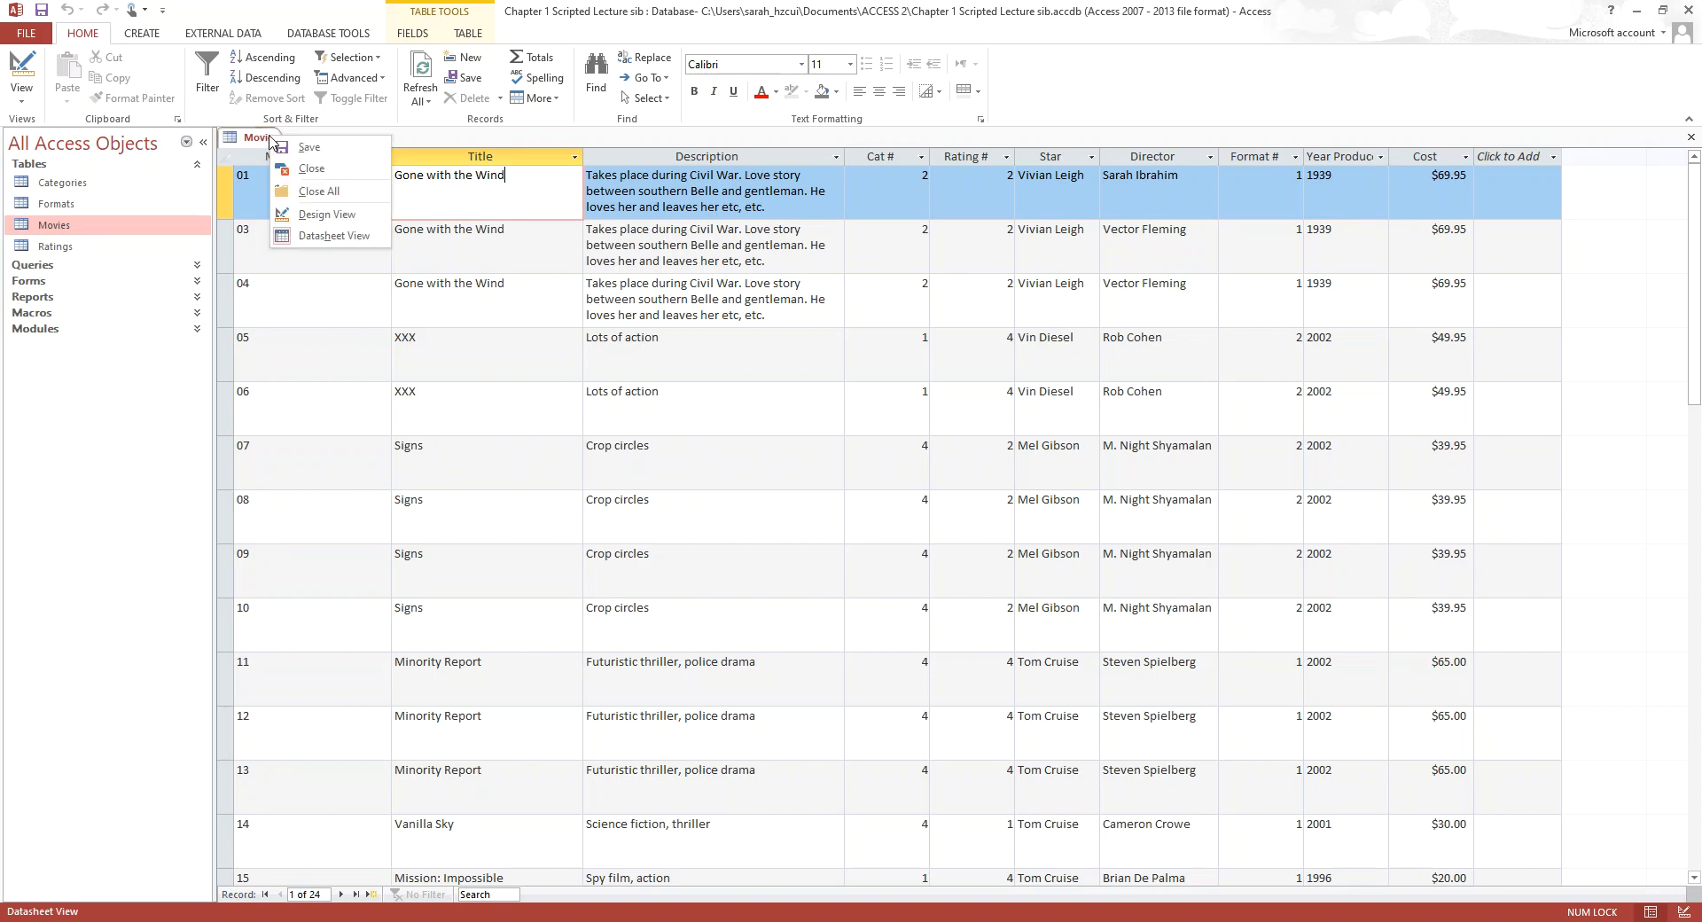
{"action": "left_click", "coordinate": [346, 218]}
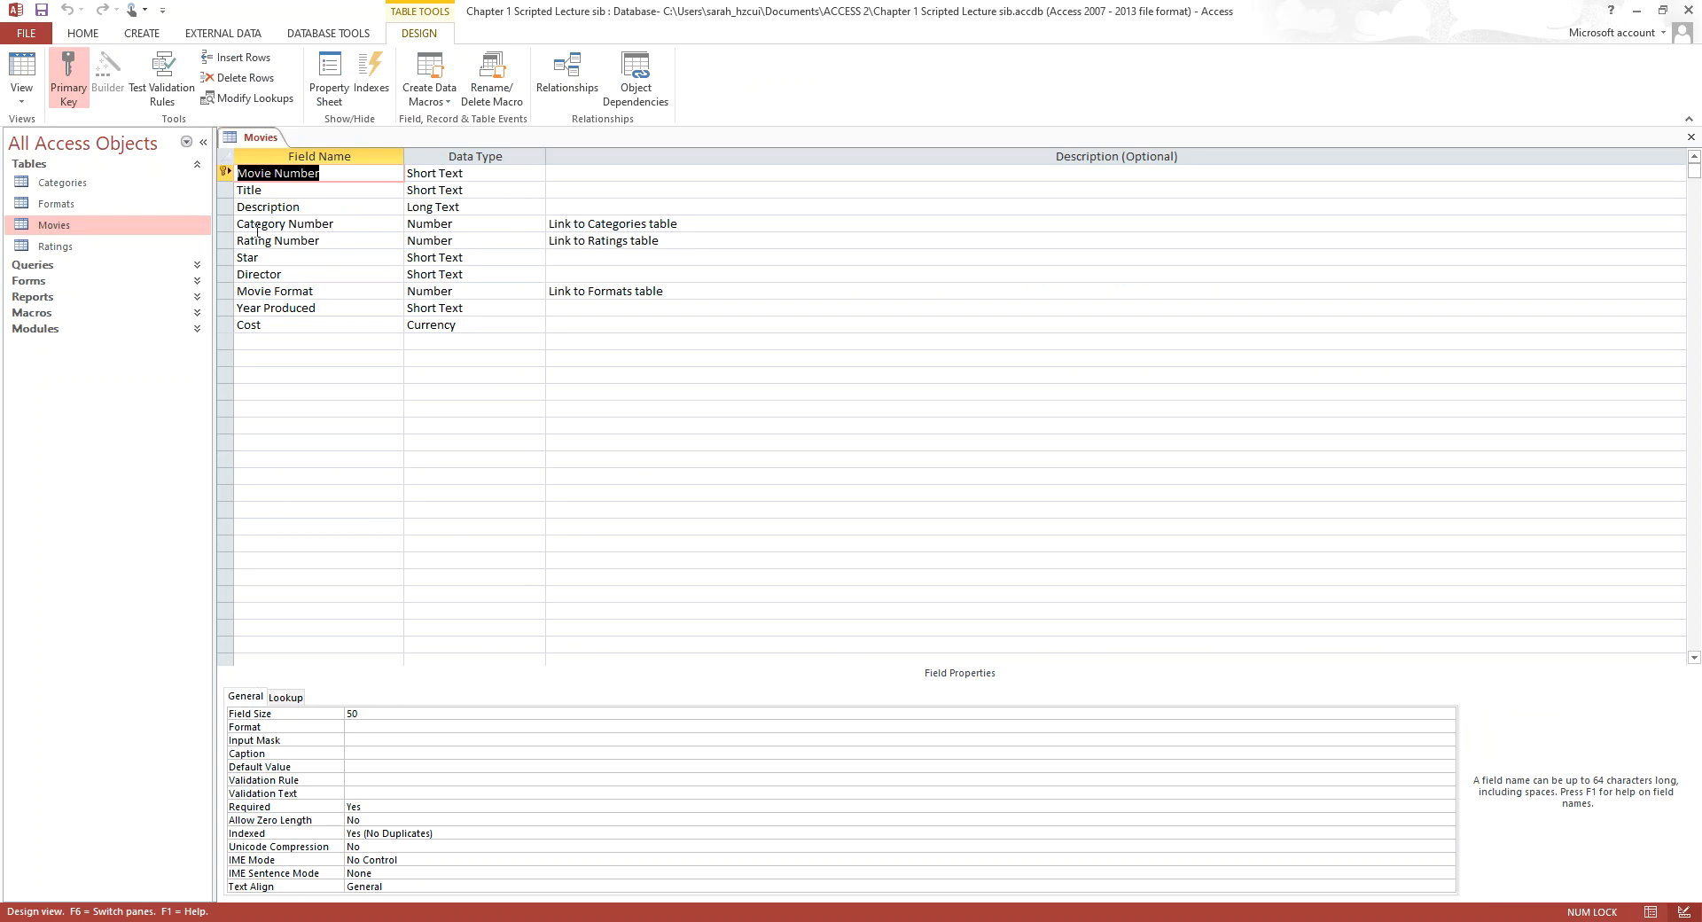
Remove the primary key from the Movie Number field
{"action": "left_click", "coordinate": [266, 340]}
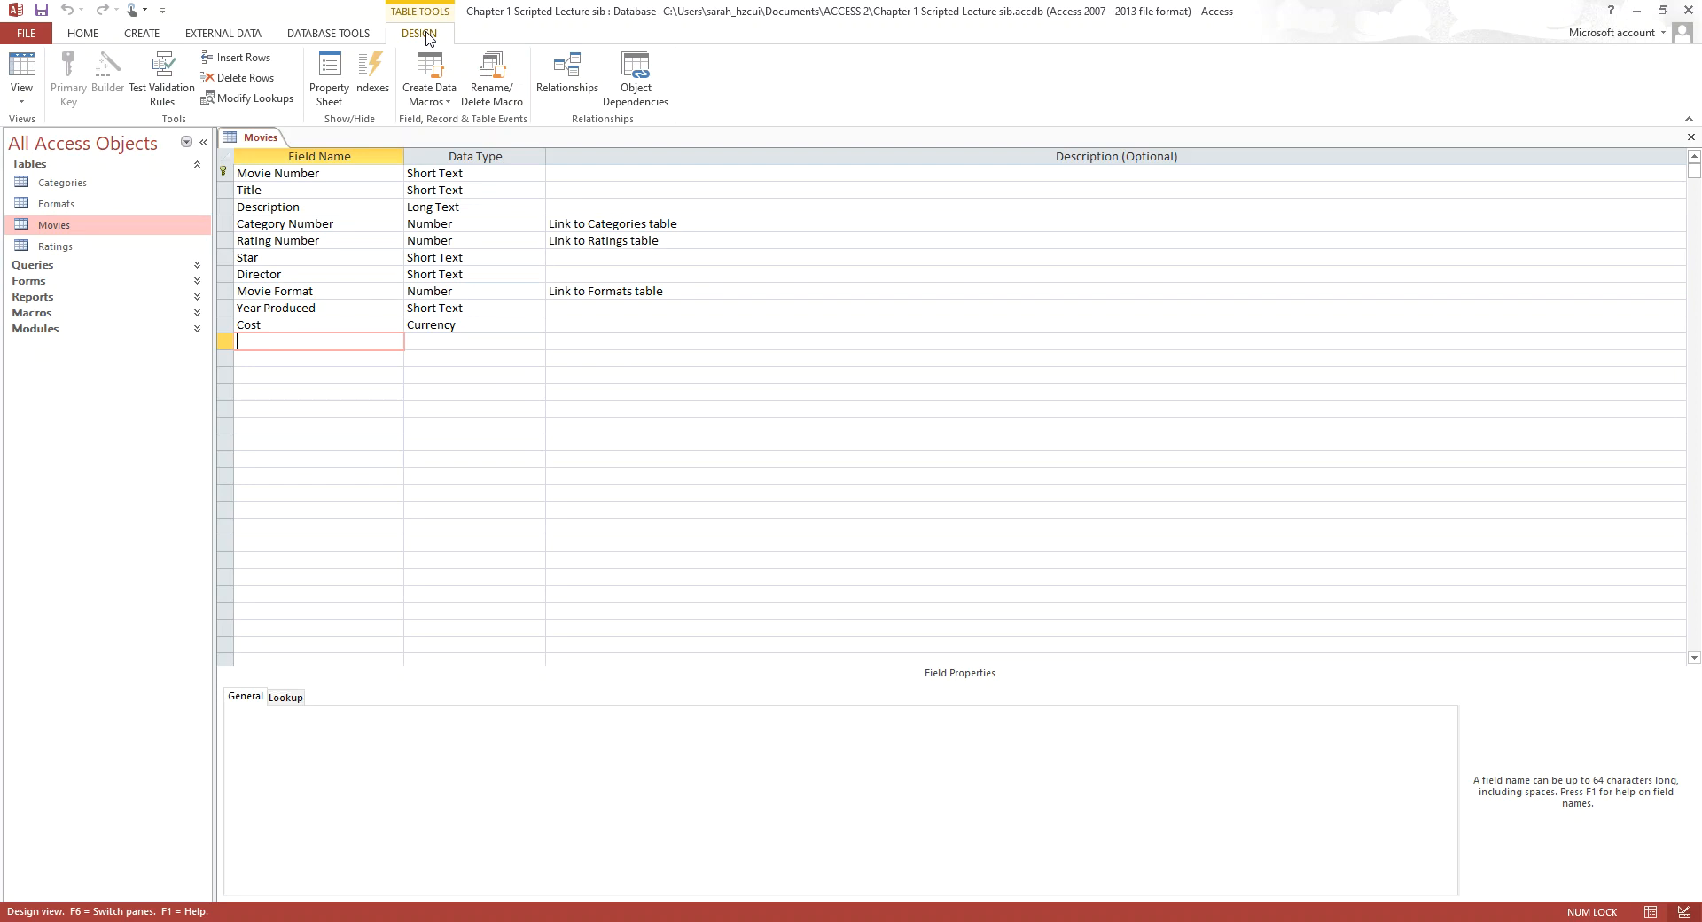
{"action": "left_click", "coordinate": [24, 104]}
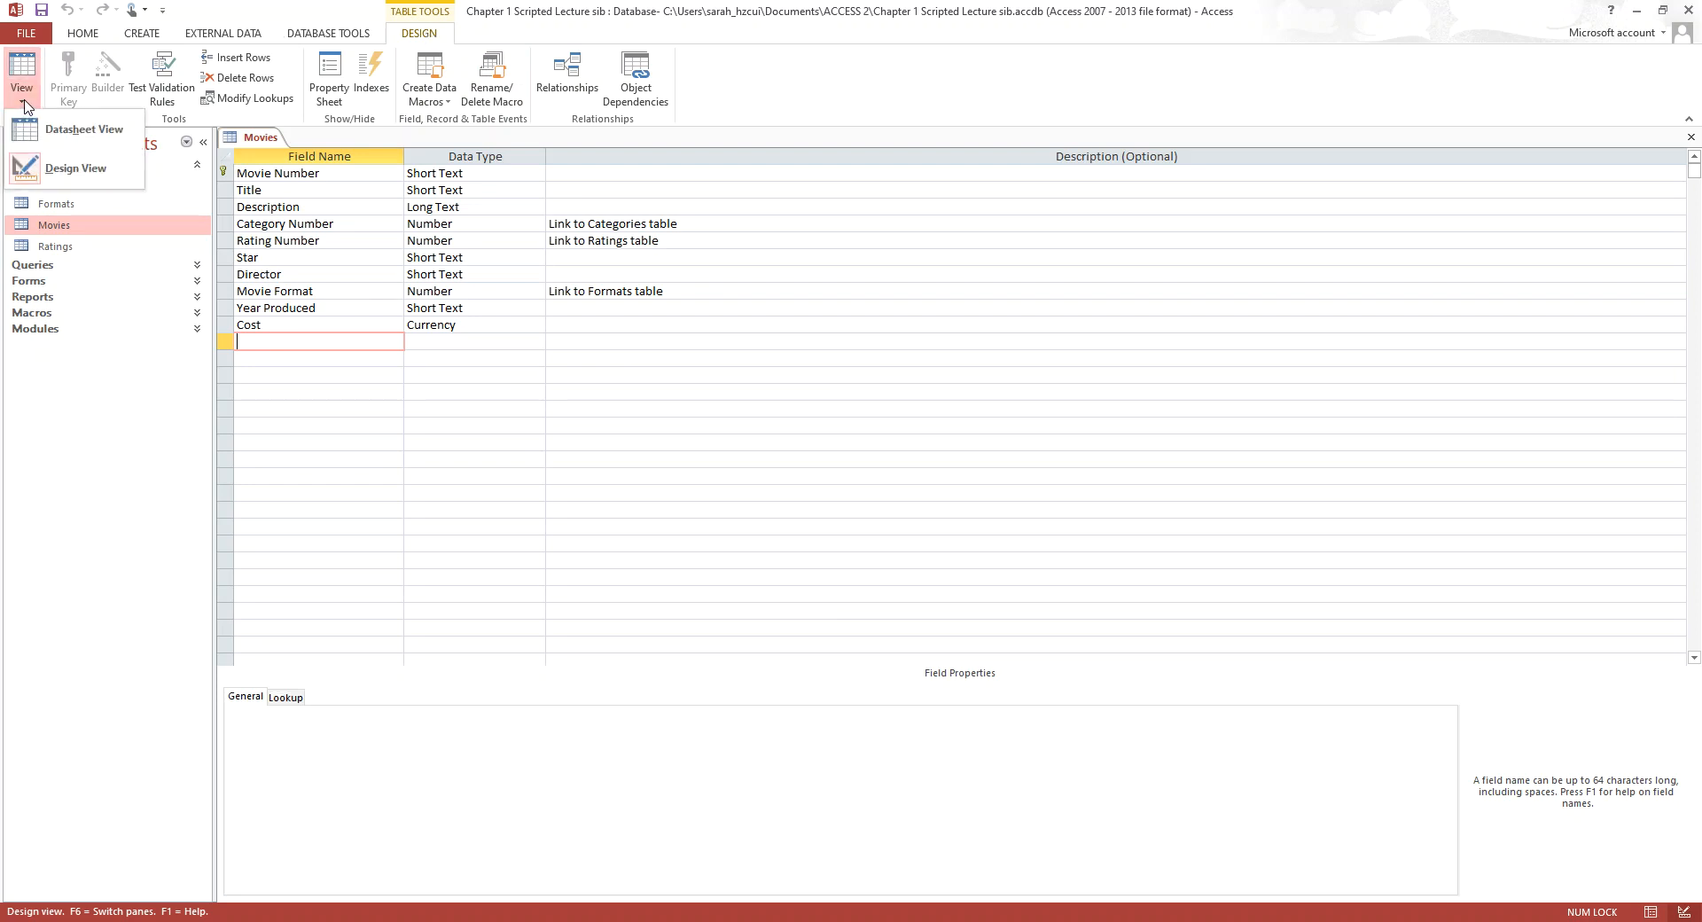
{"action": "left_click", "coordinate": [24, 103]}
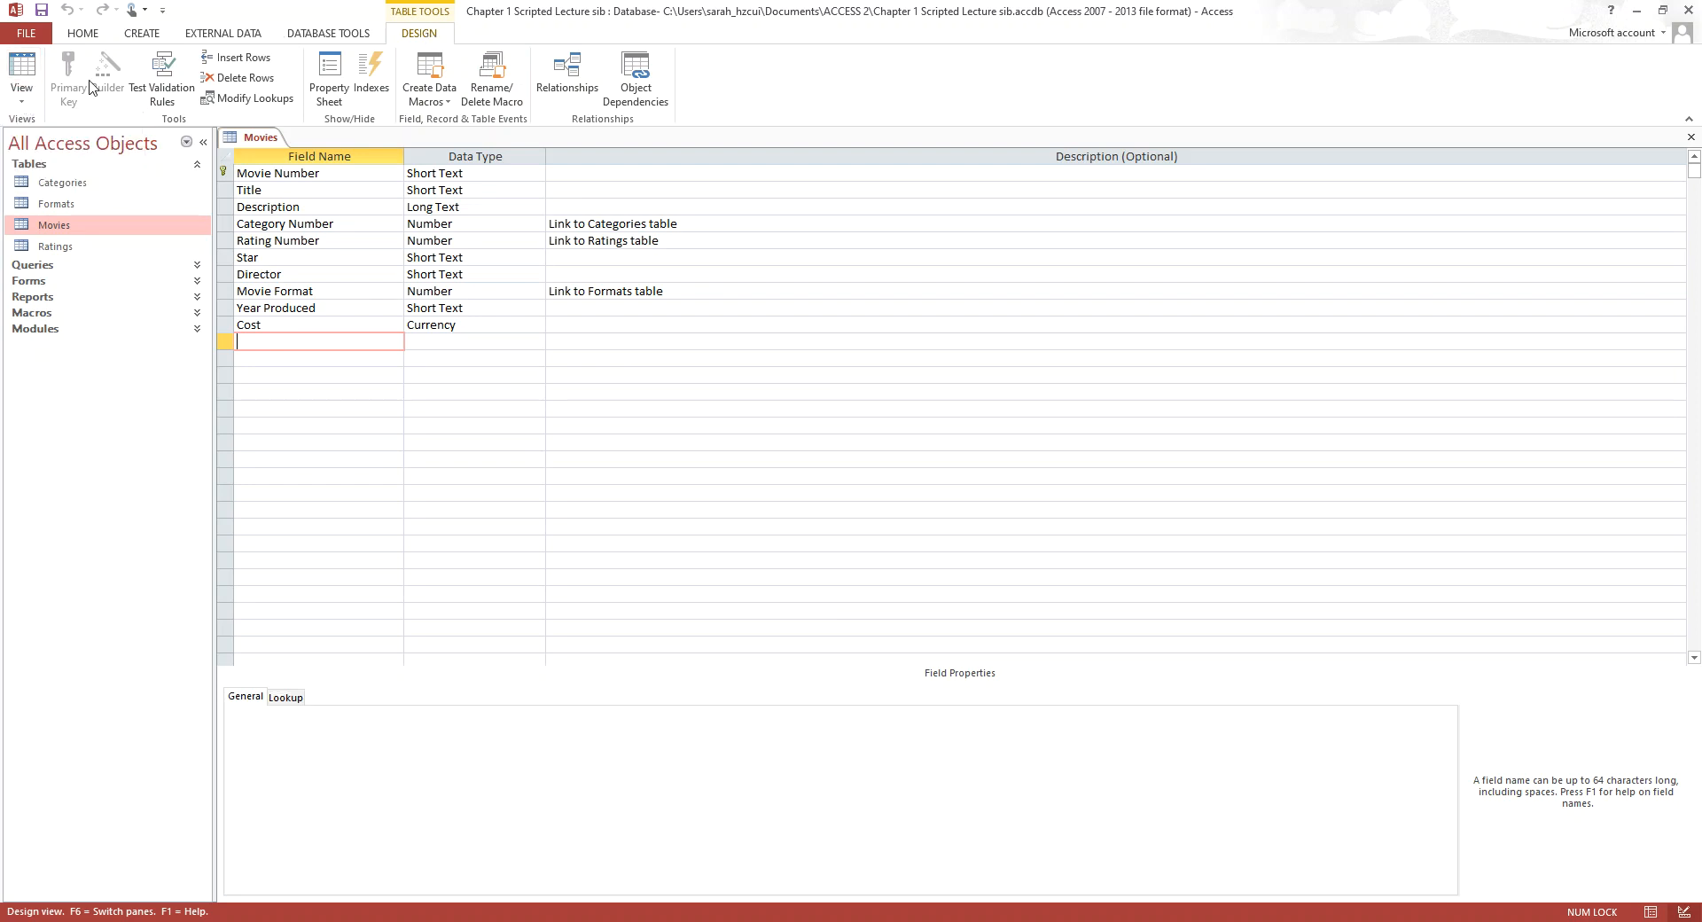
{"action": "left_click", "coordinate": [309, 173]}
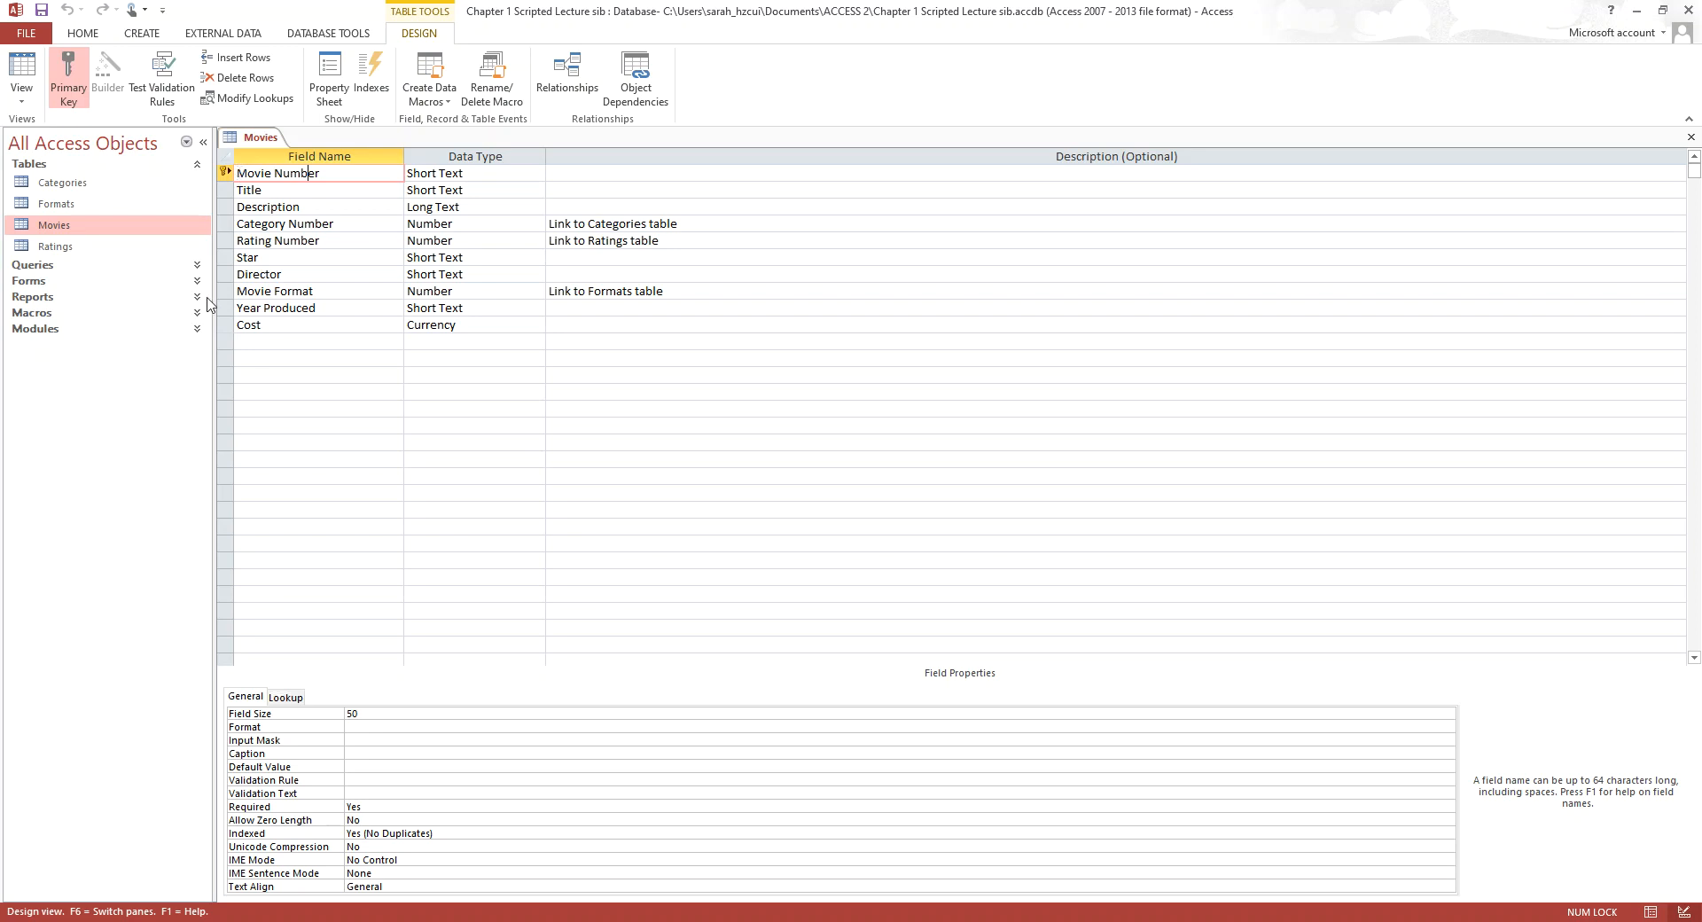
{"action": "left_click", "coordinate": [338, 174]}
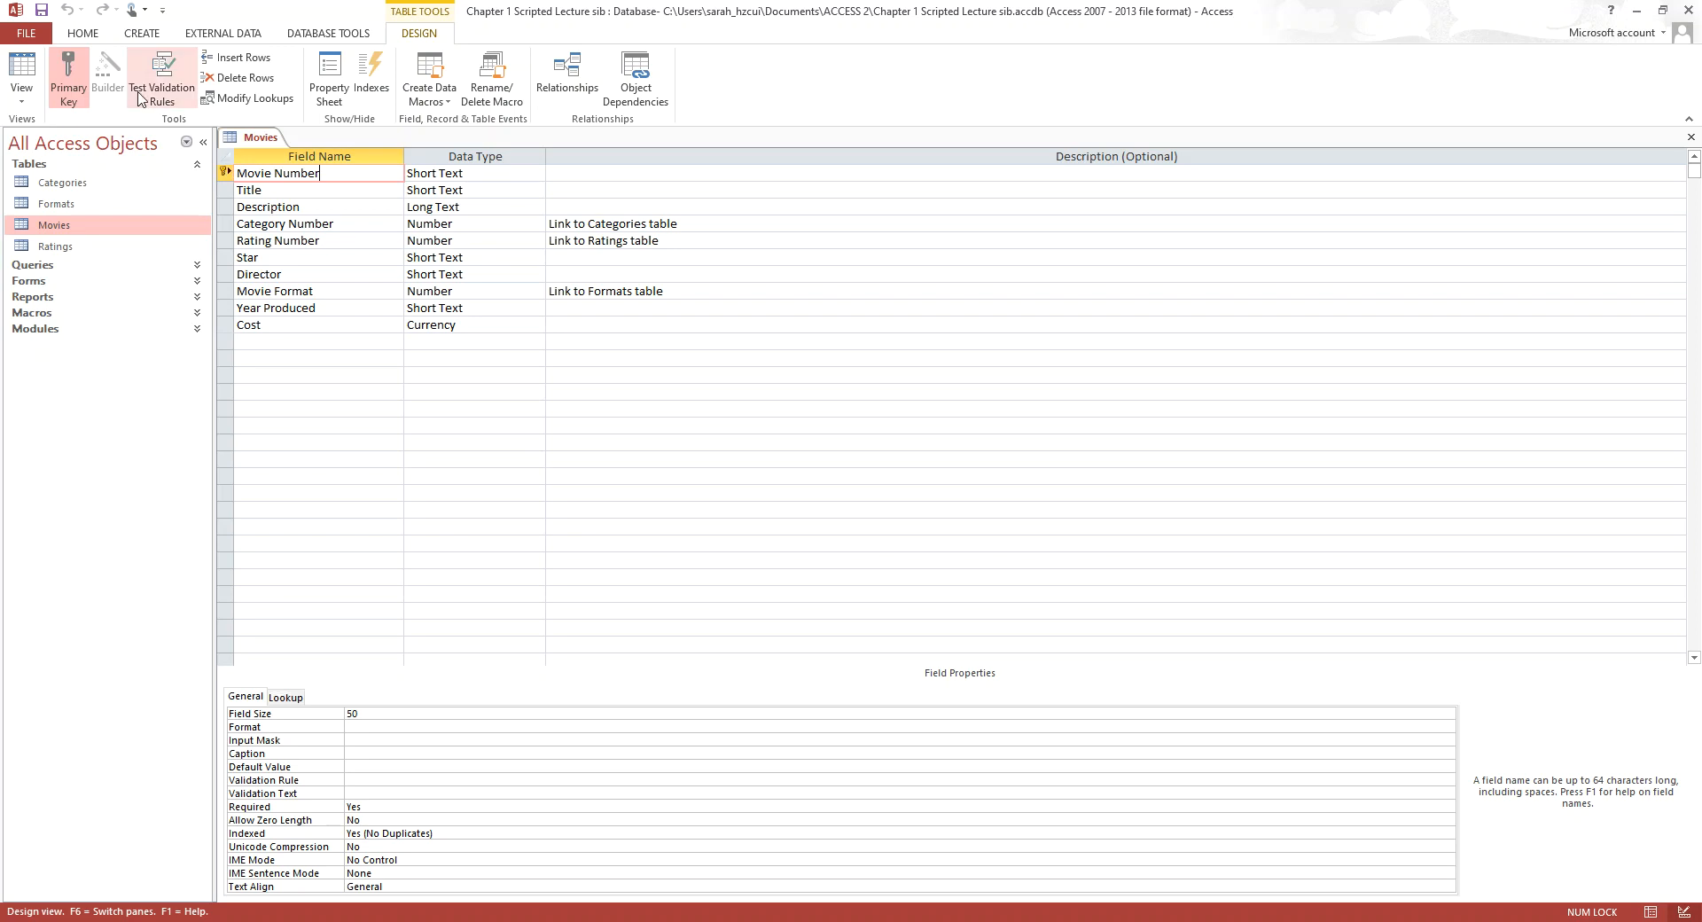
{"action": "left_click", "coordinate": [71, 85]}
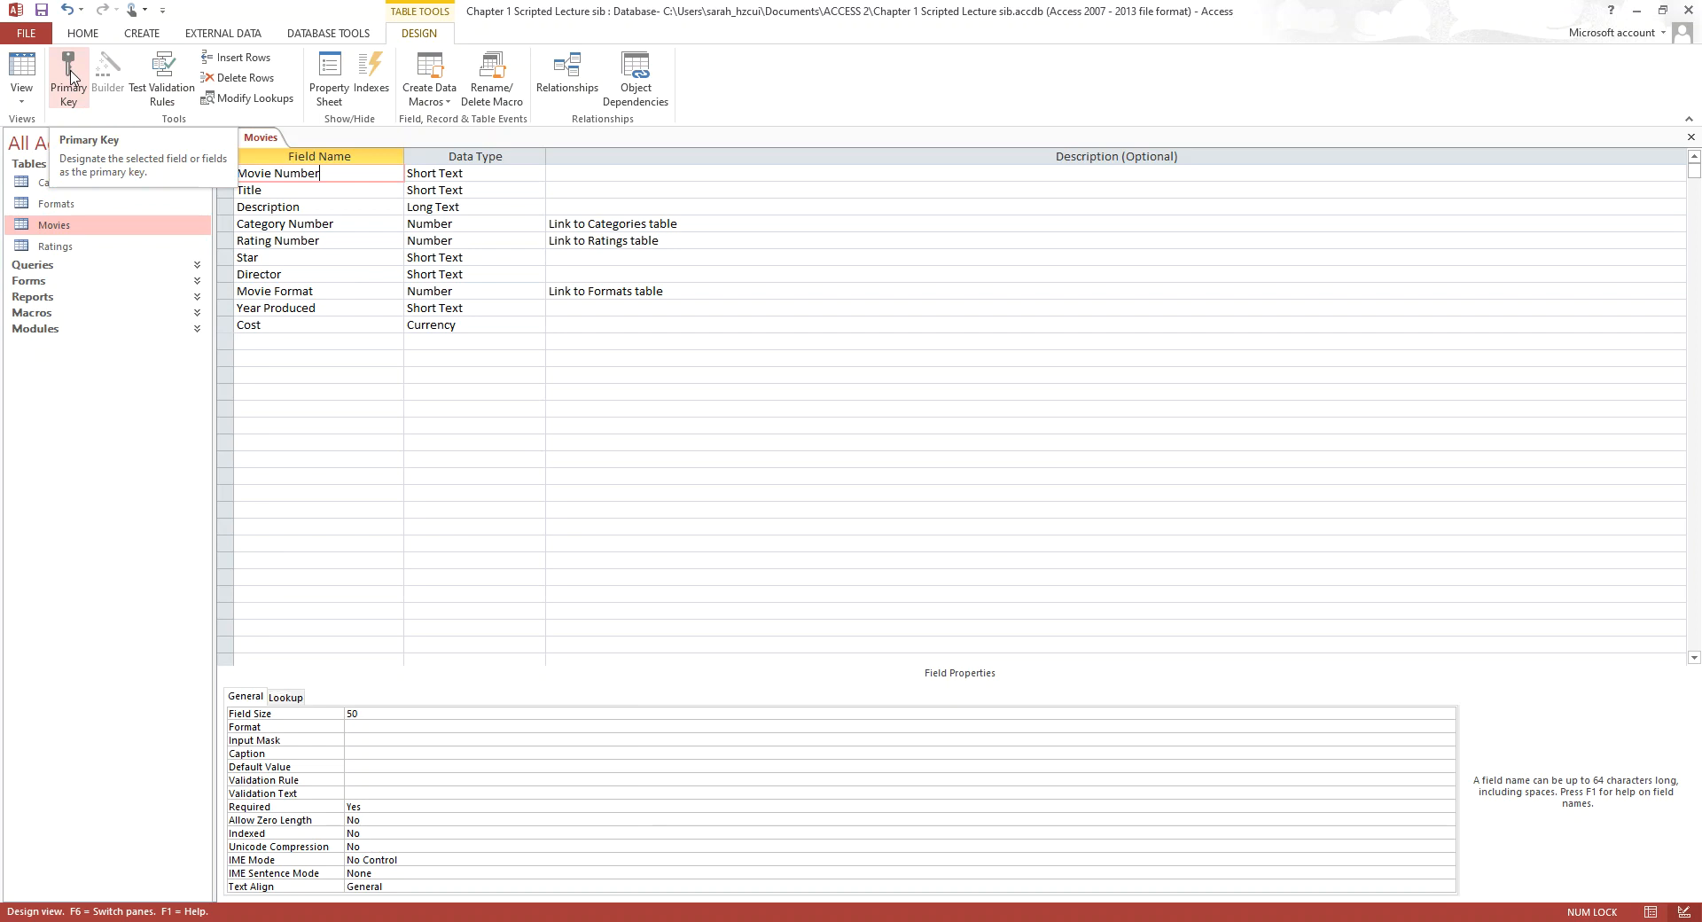
Make Category Number the Movies table's primary key
{"action": "left_click", "coordinate": [260, 190]}
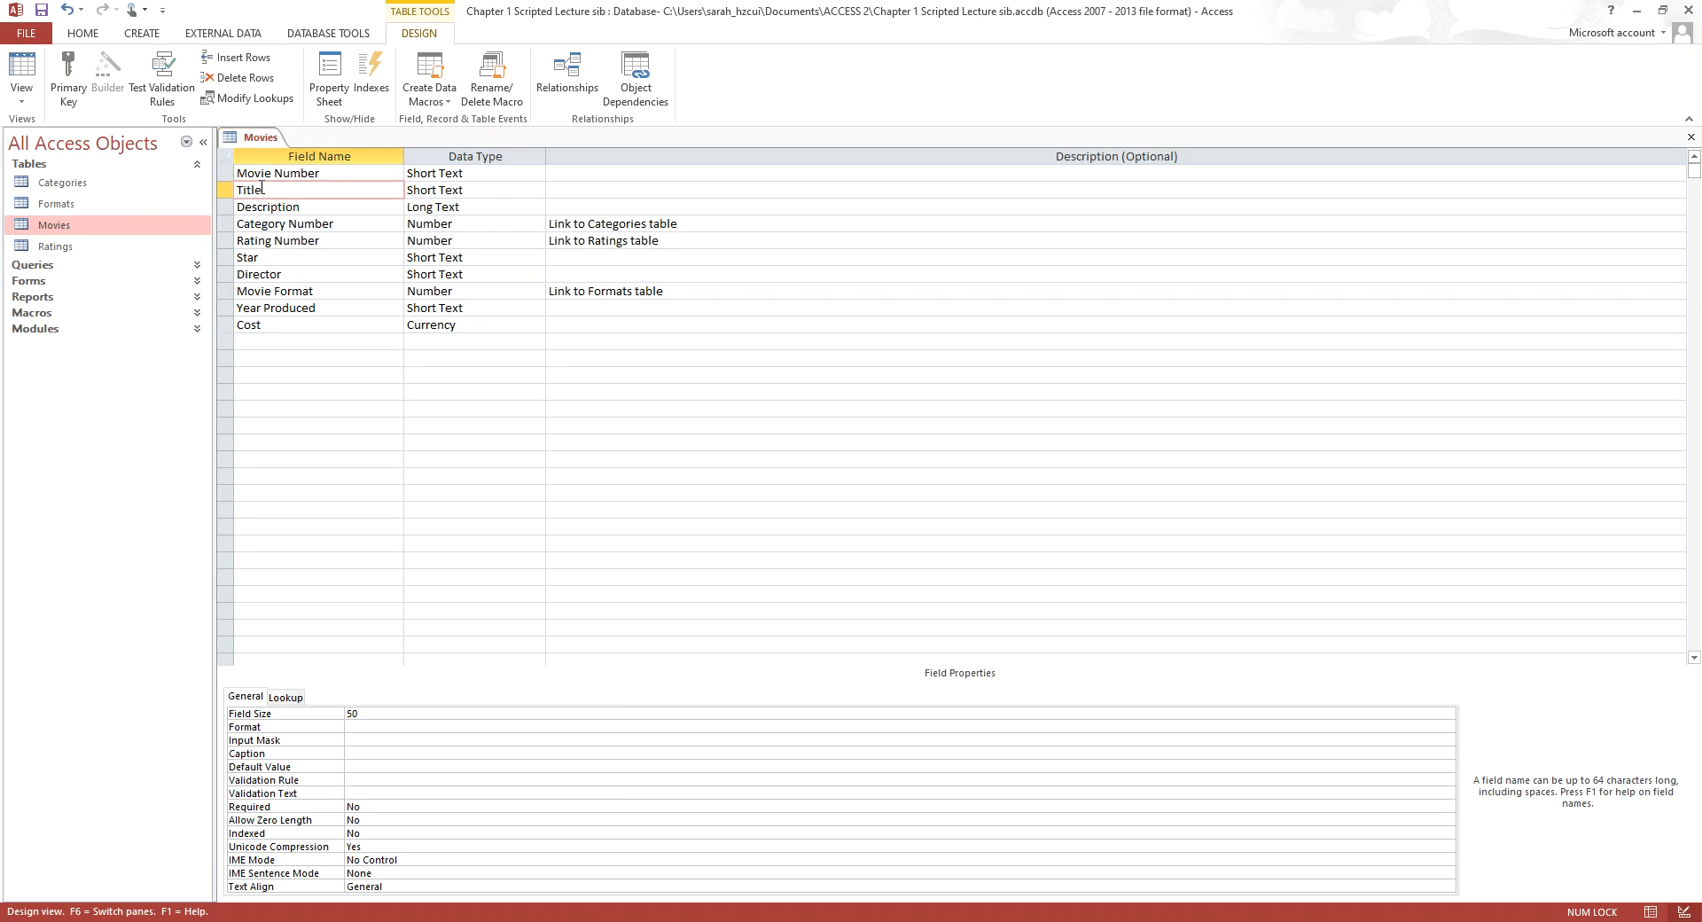
{"action": "left_click", "coordinate": [272, 208]}
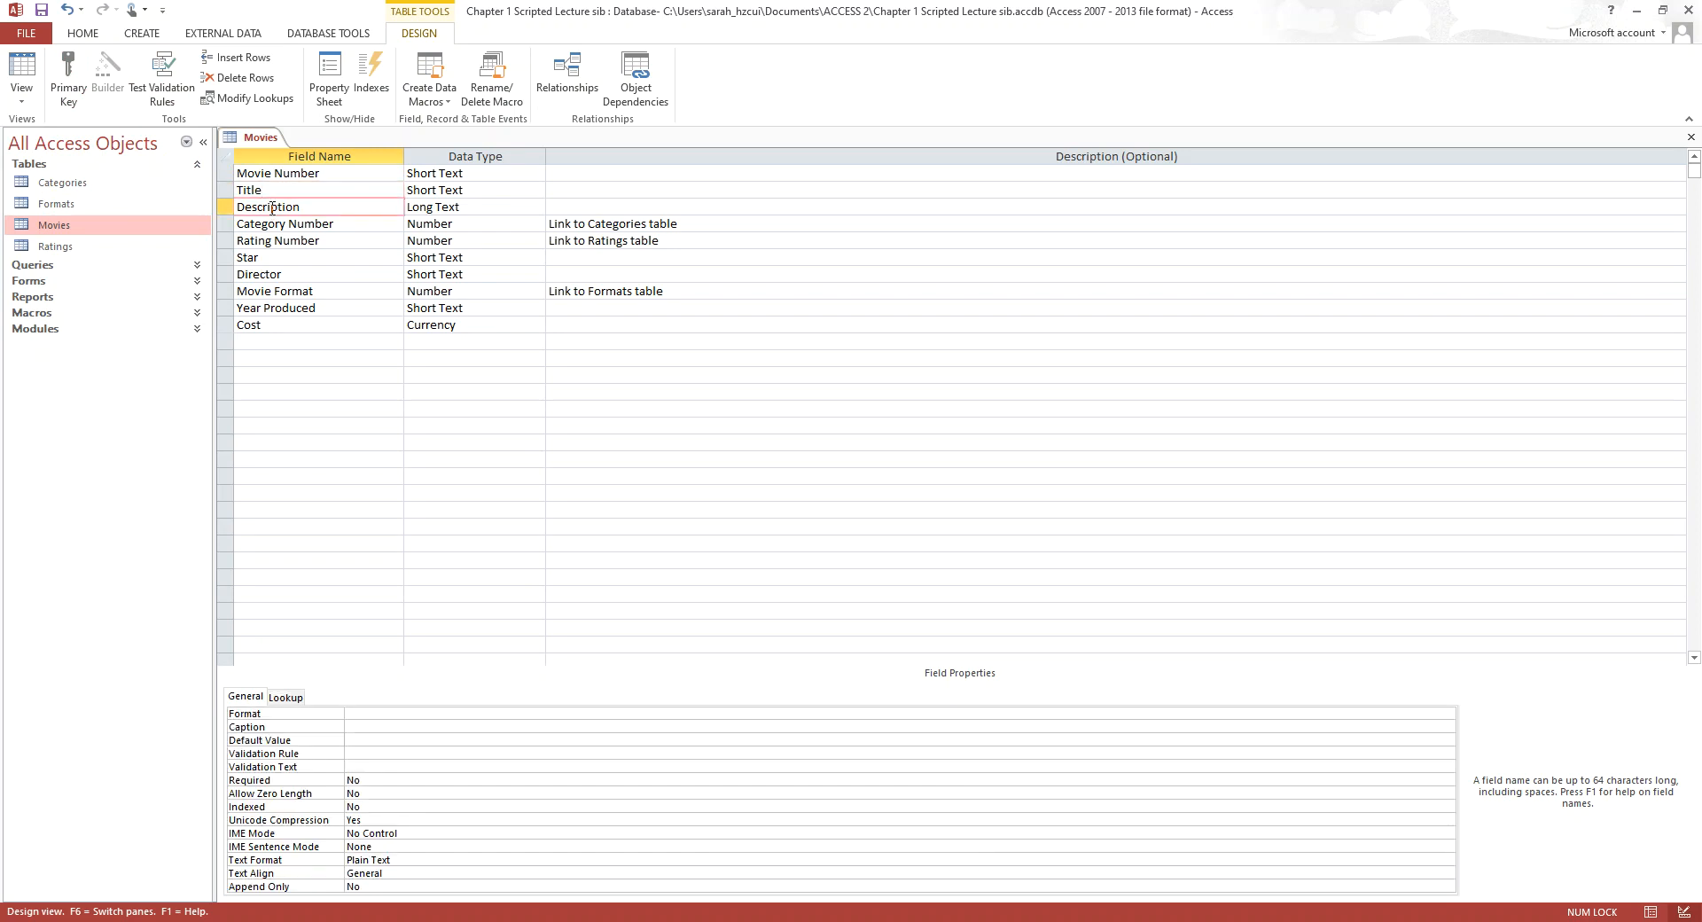
{"action": "left_click", "coordinate": [270, 225]}
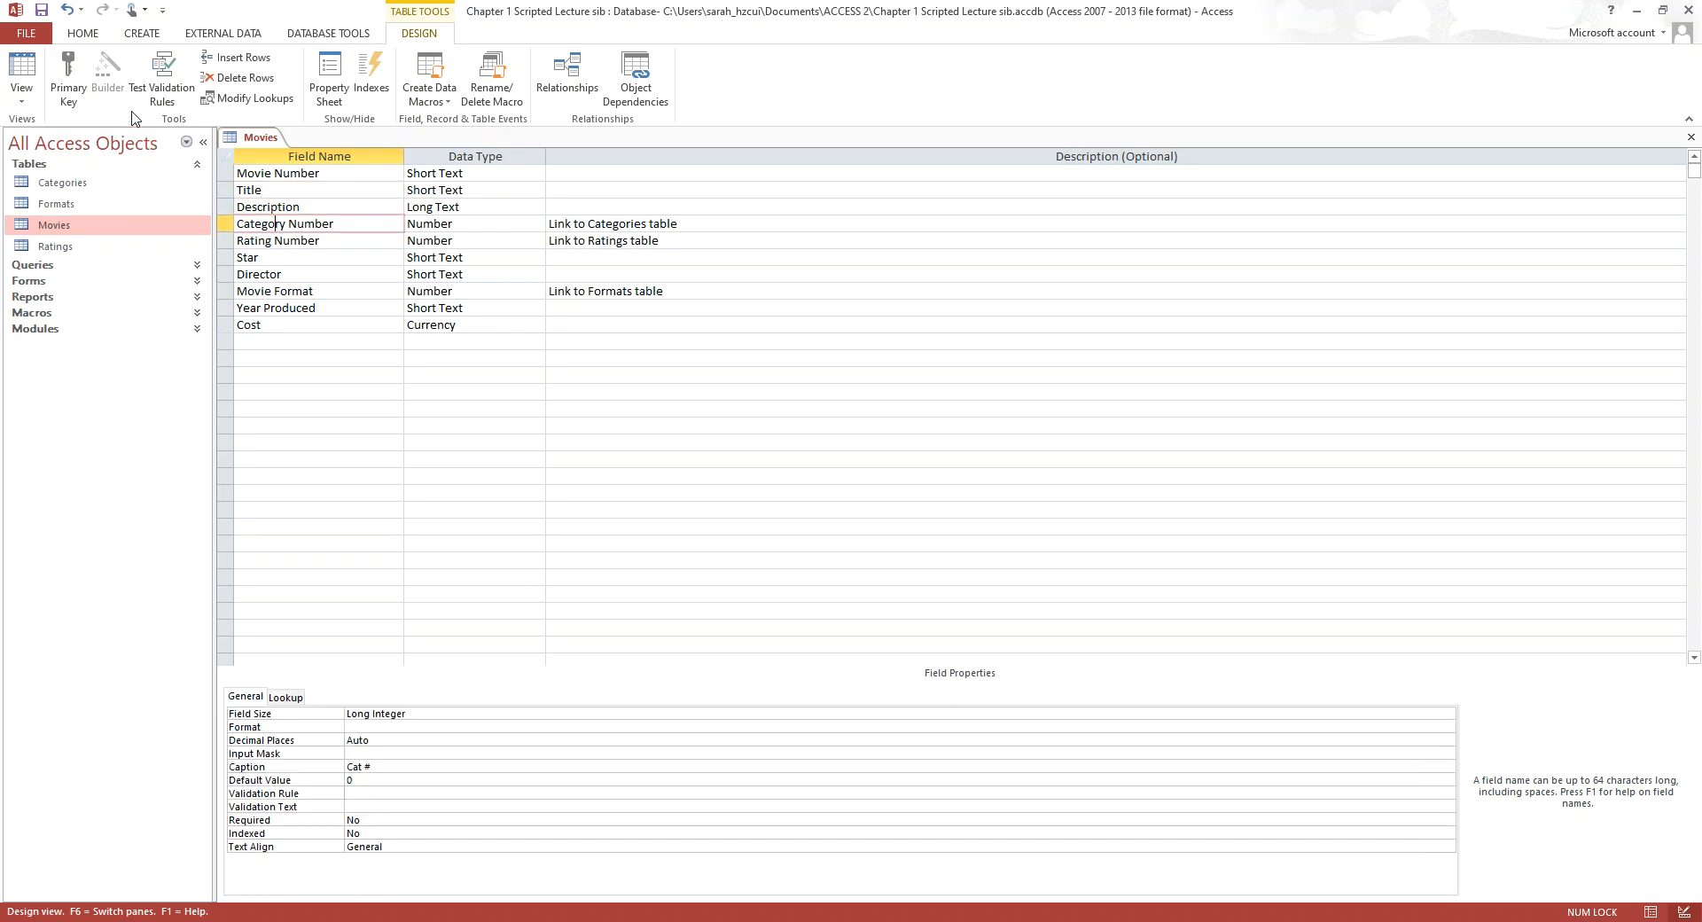
{"action": "left_click", "coordinate": [75, 88]}
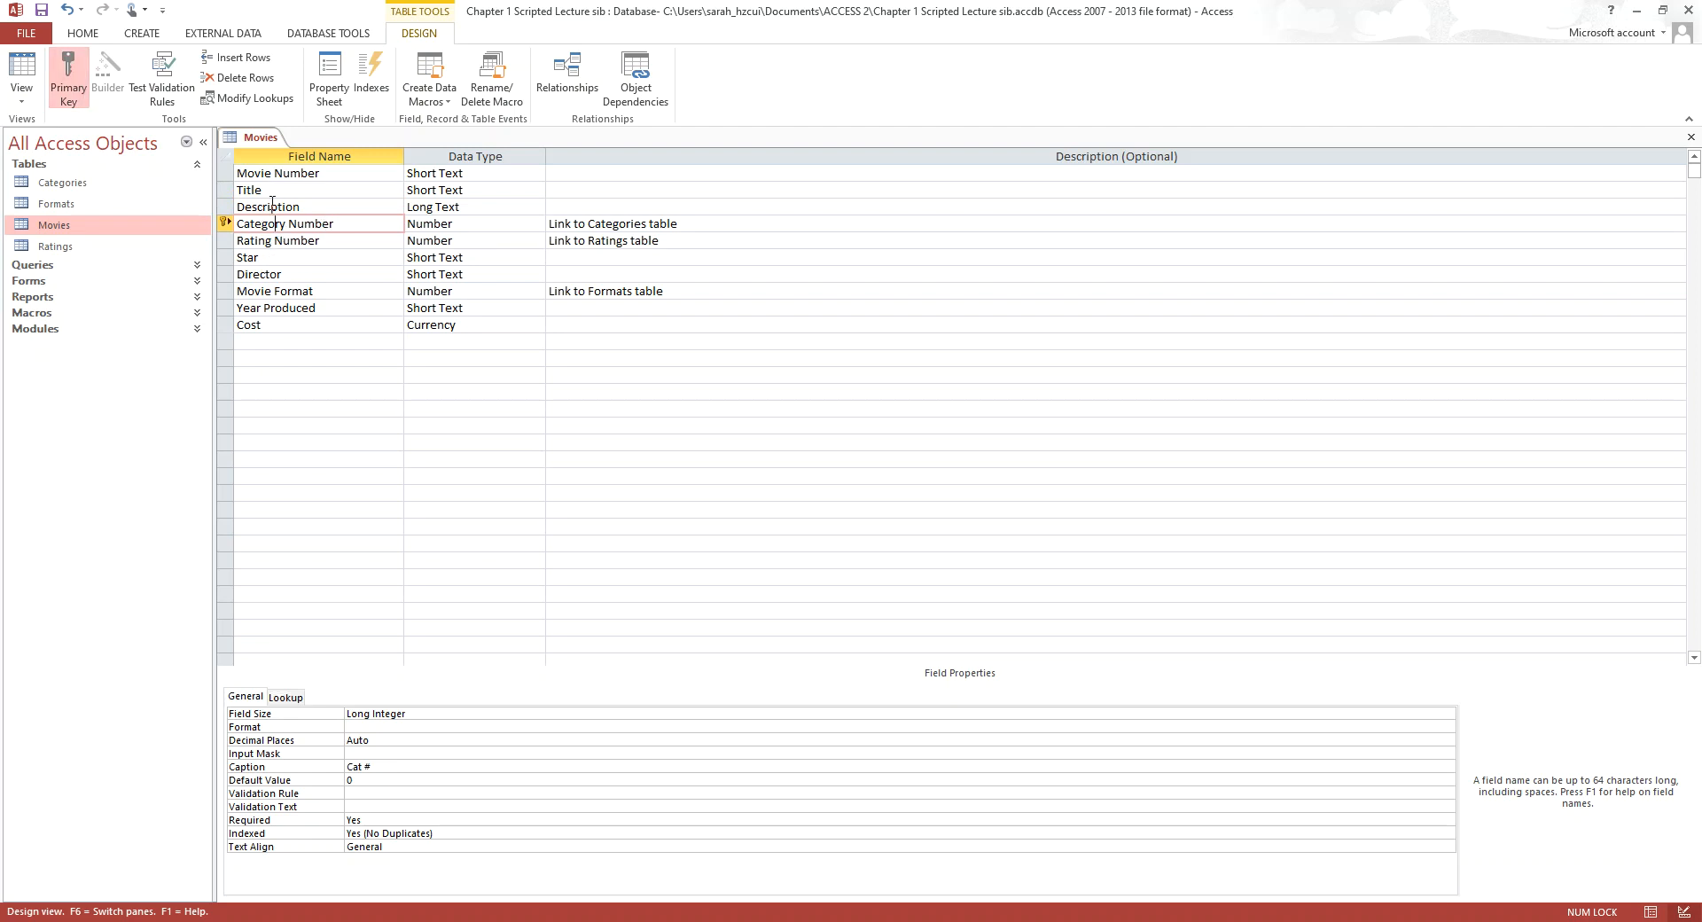
Take the primary key off the Category Number field
{"action": "left_click", "coordinate": [277, 173]}
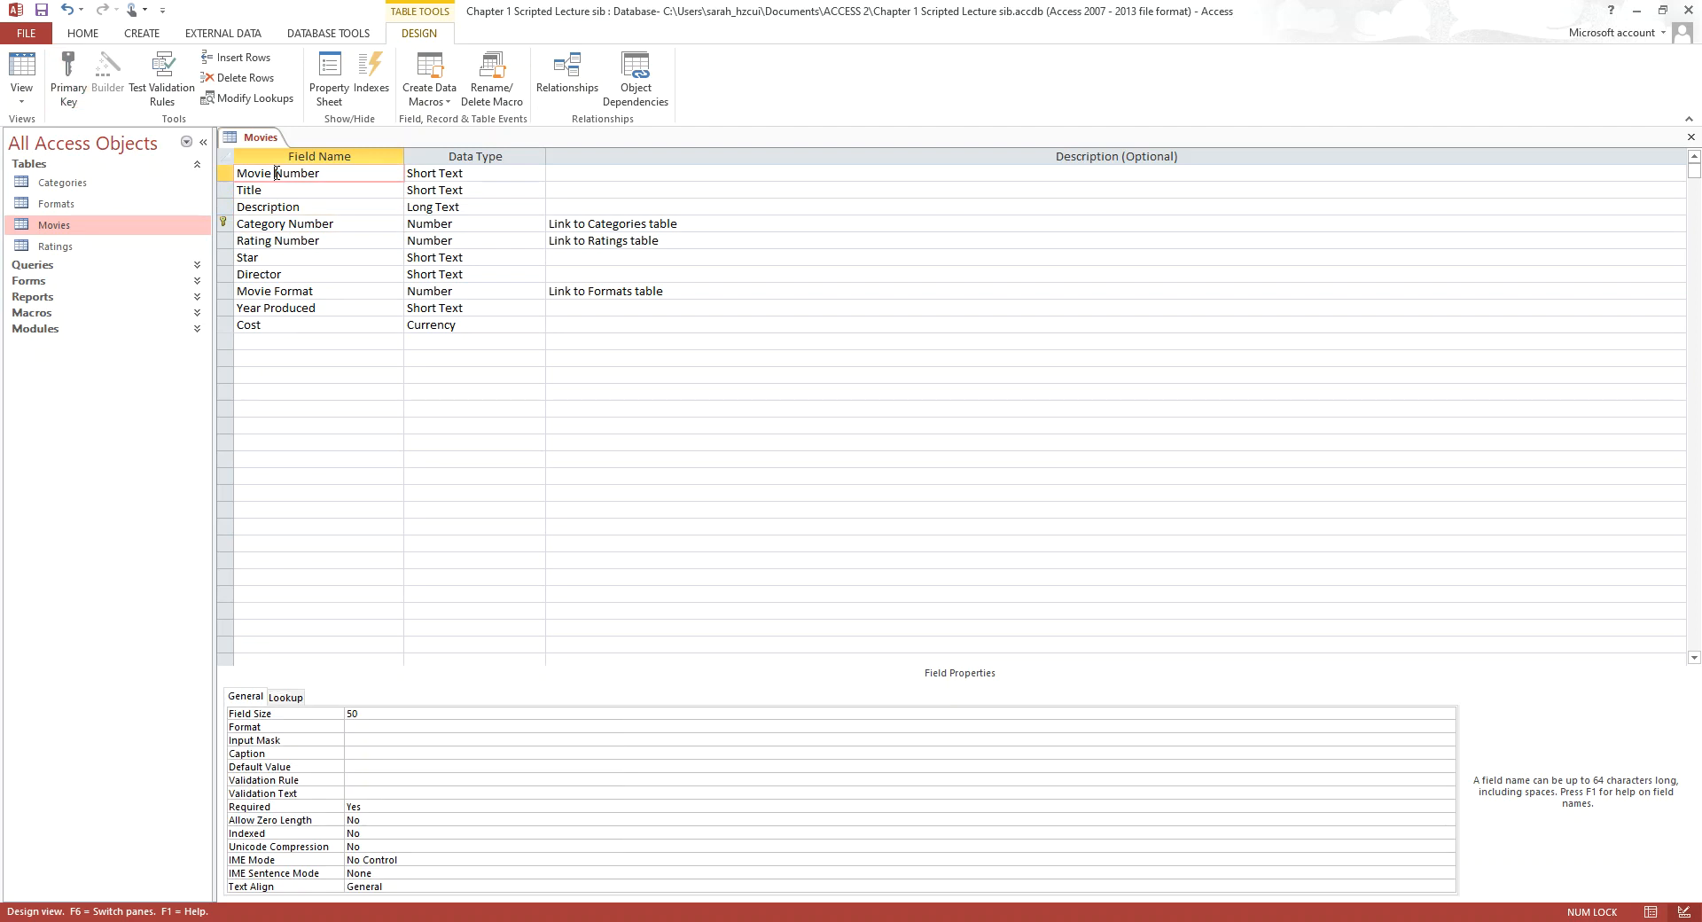
{"action": "left_click", "coordinate": [285, 224]}
{"action": "left_click", "coordinate": [71, 80]}
Set Movie Number as the primary key again
{"action": "left_click", "coordinate": [294, 173]}
{"action": "left_click", "coordinate": [66, 80]}
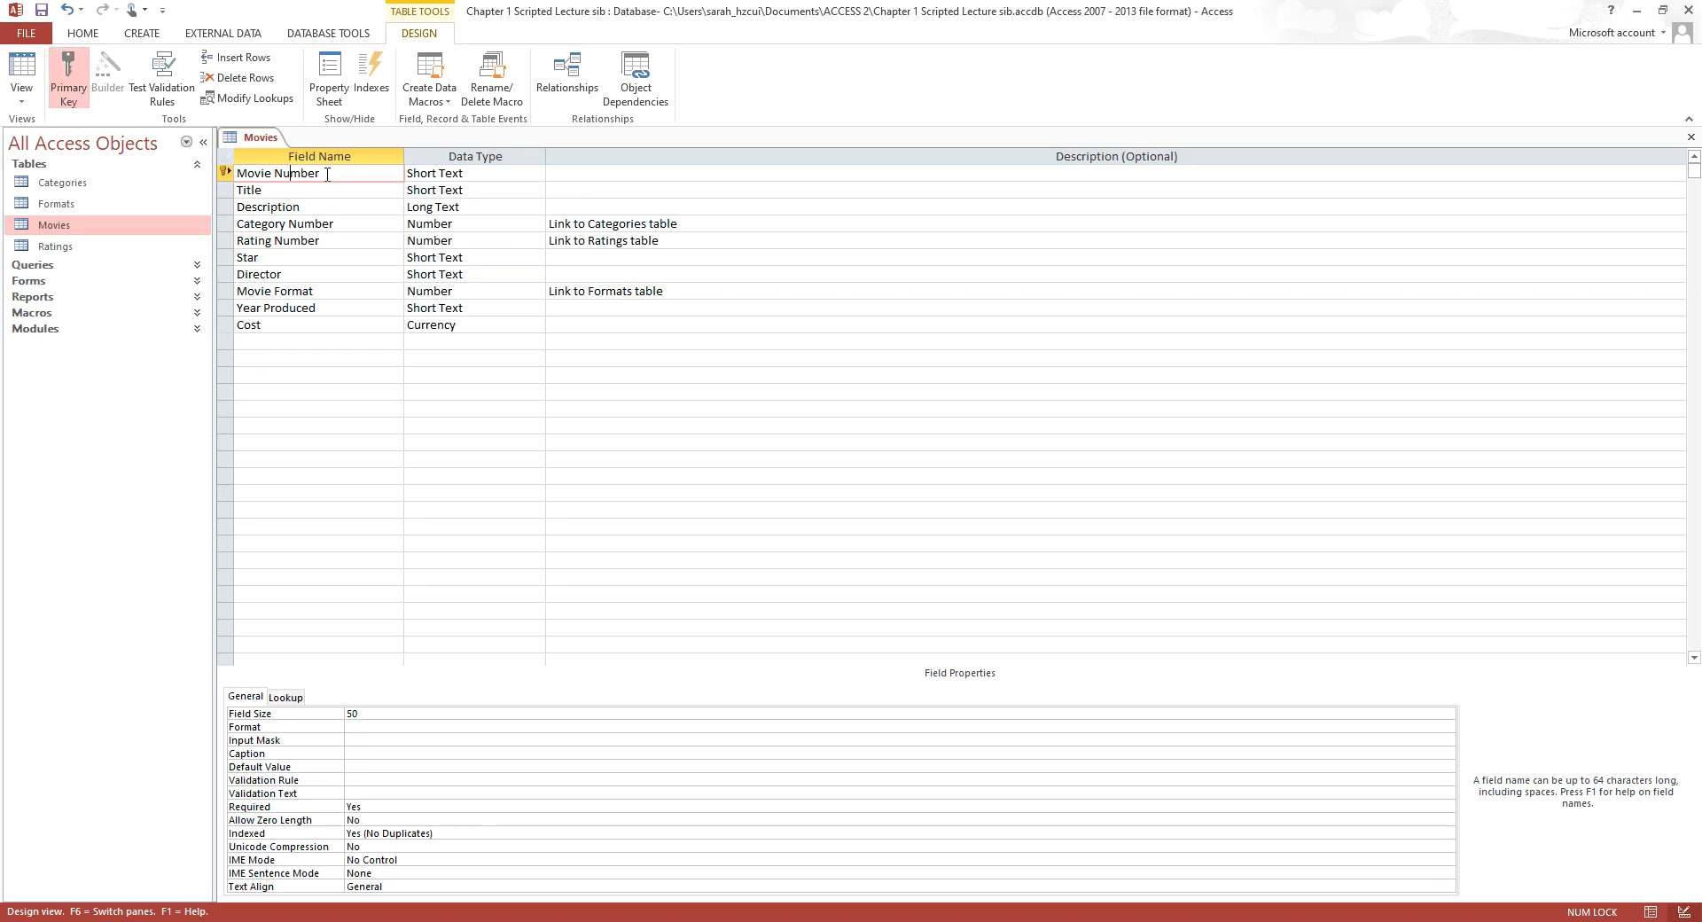
{"action": "left_click", "coordinate": [275, 327]}
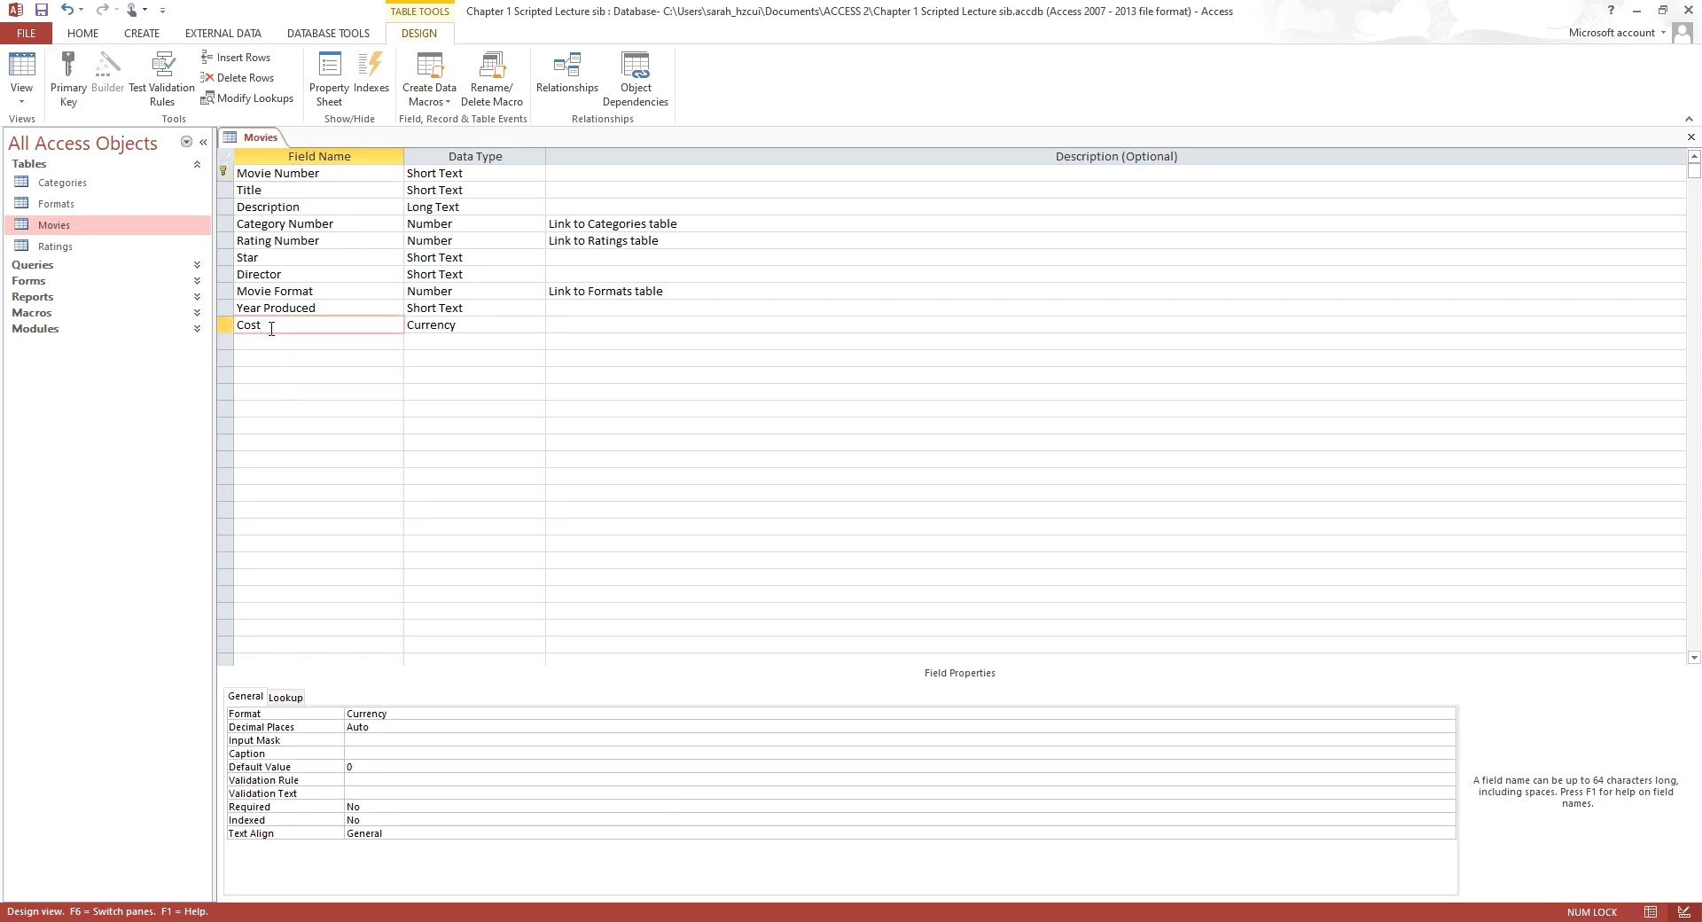
{"action": "left_click", "coordinate": [262, 174]}
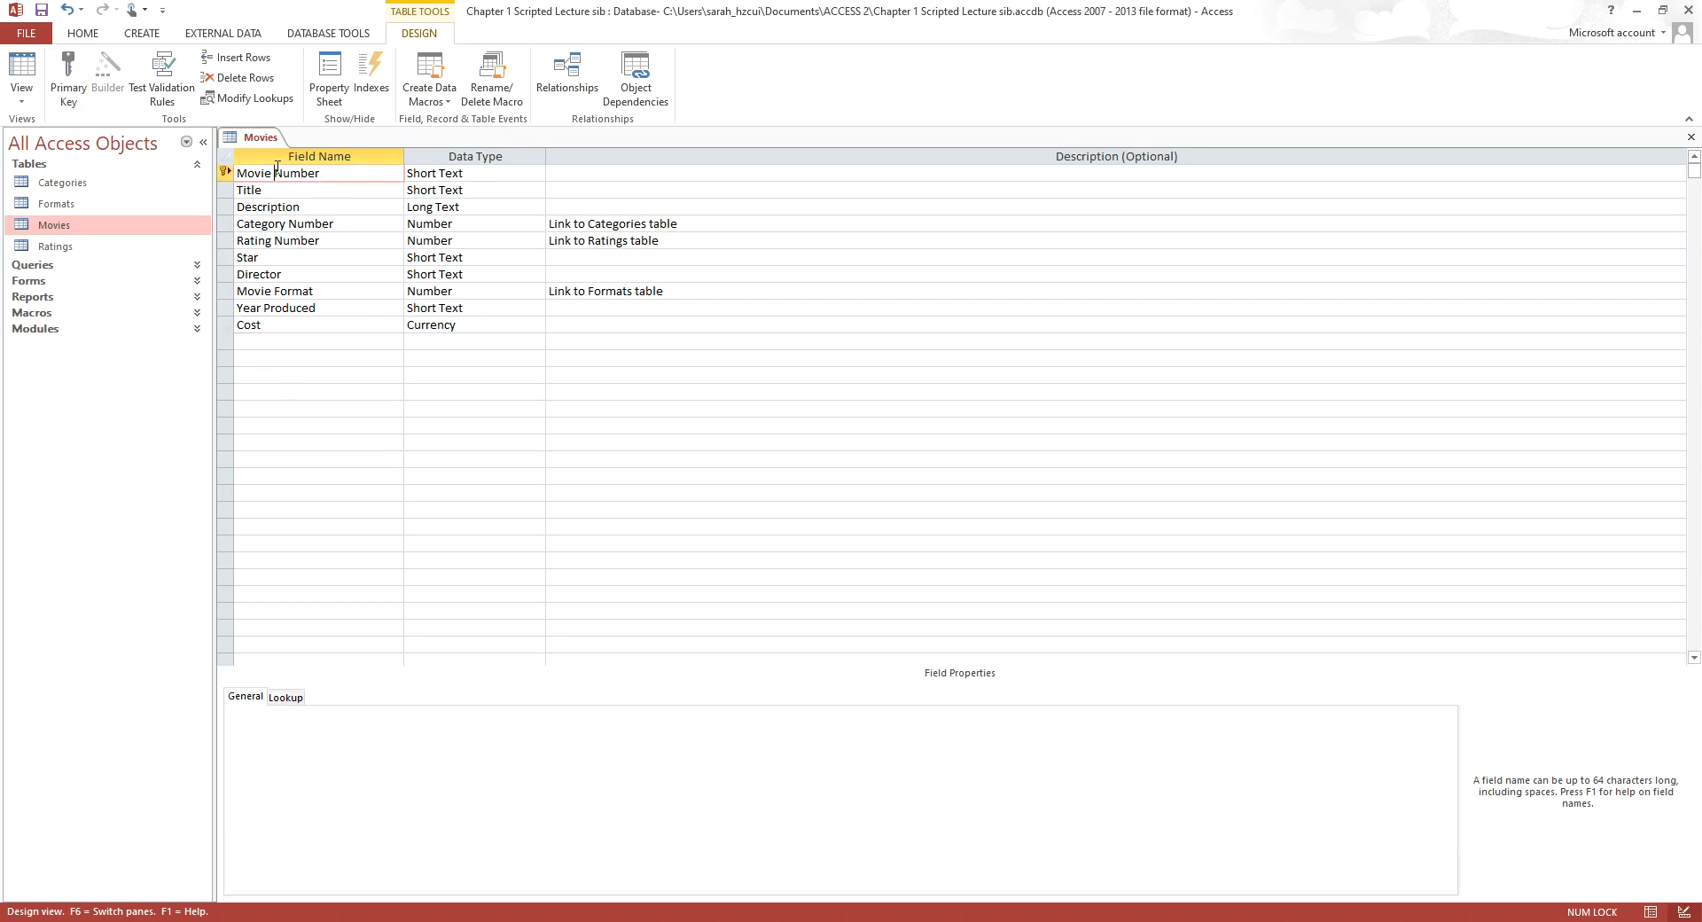
{"action": "left_click", "coordinate": [330, 171]}
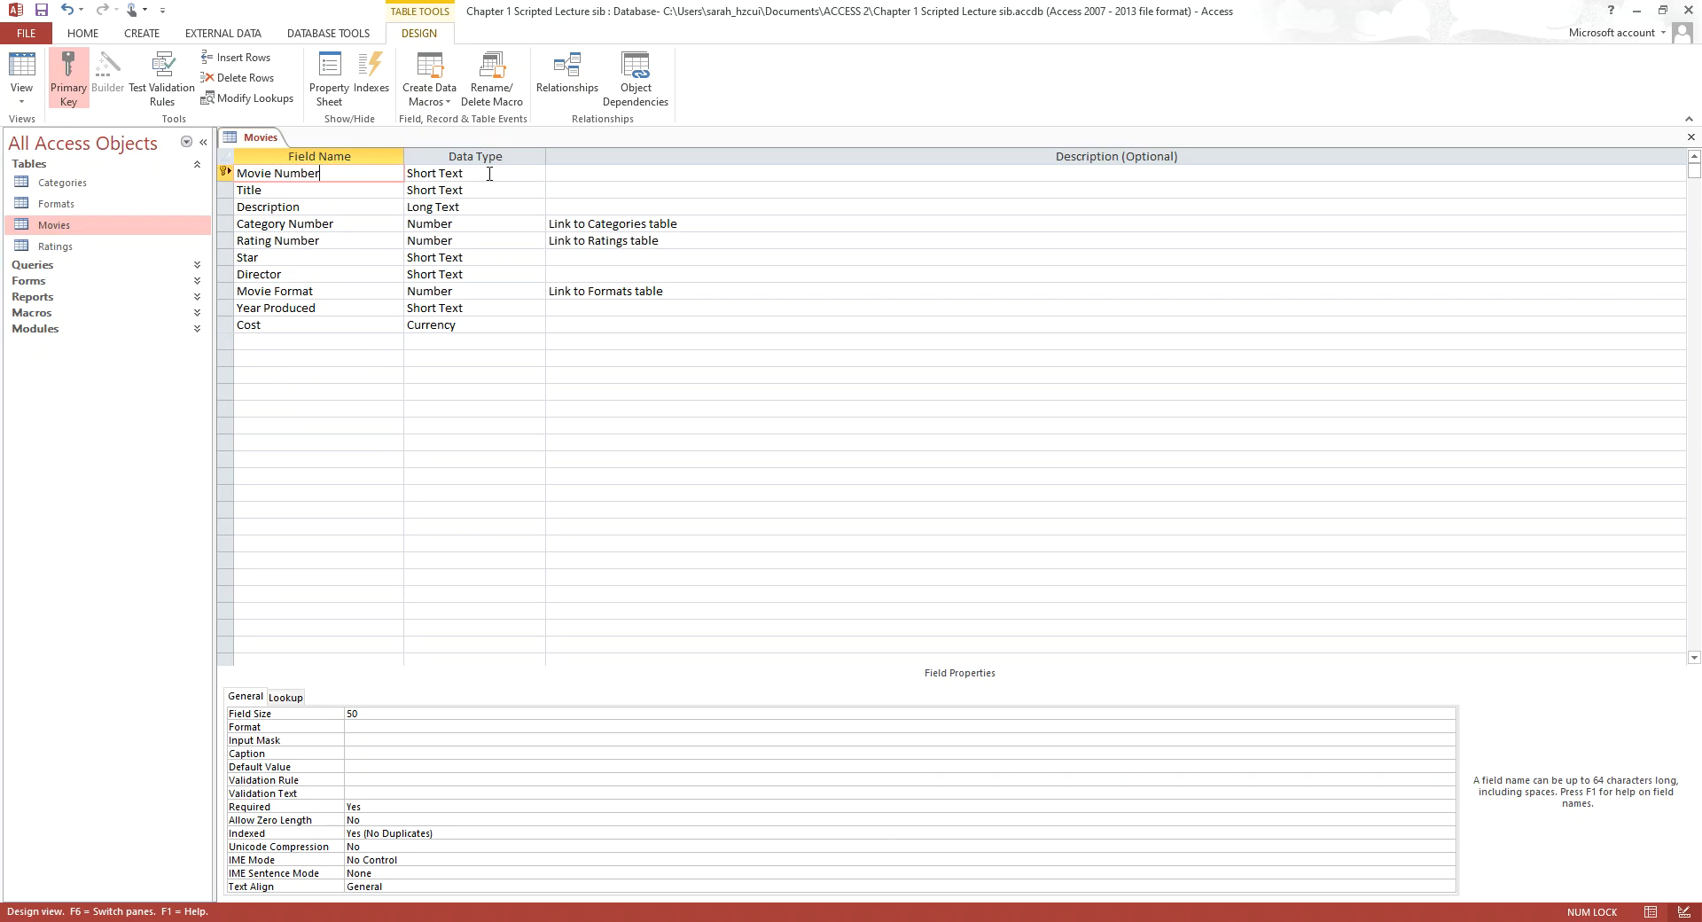
{"action": "left_click", "coordinate": [302, 191]}
{"action": "left_click", "coordinate": [296, 206]}
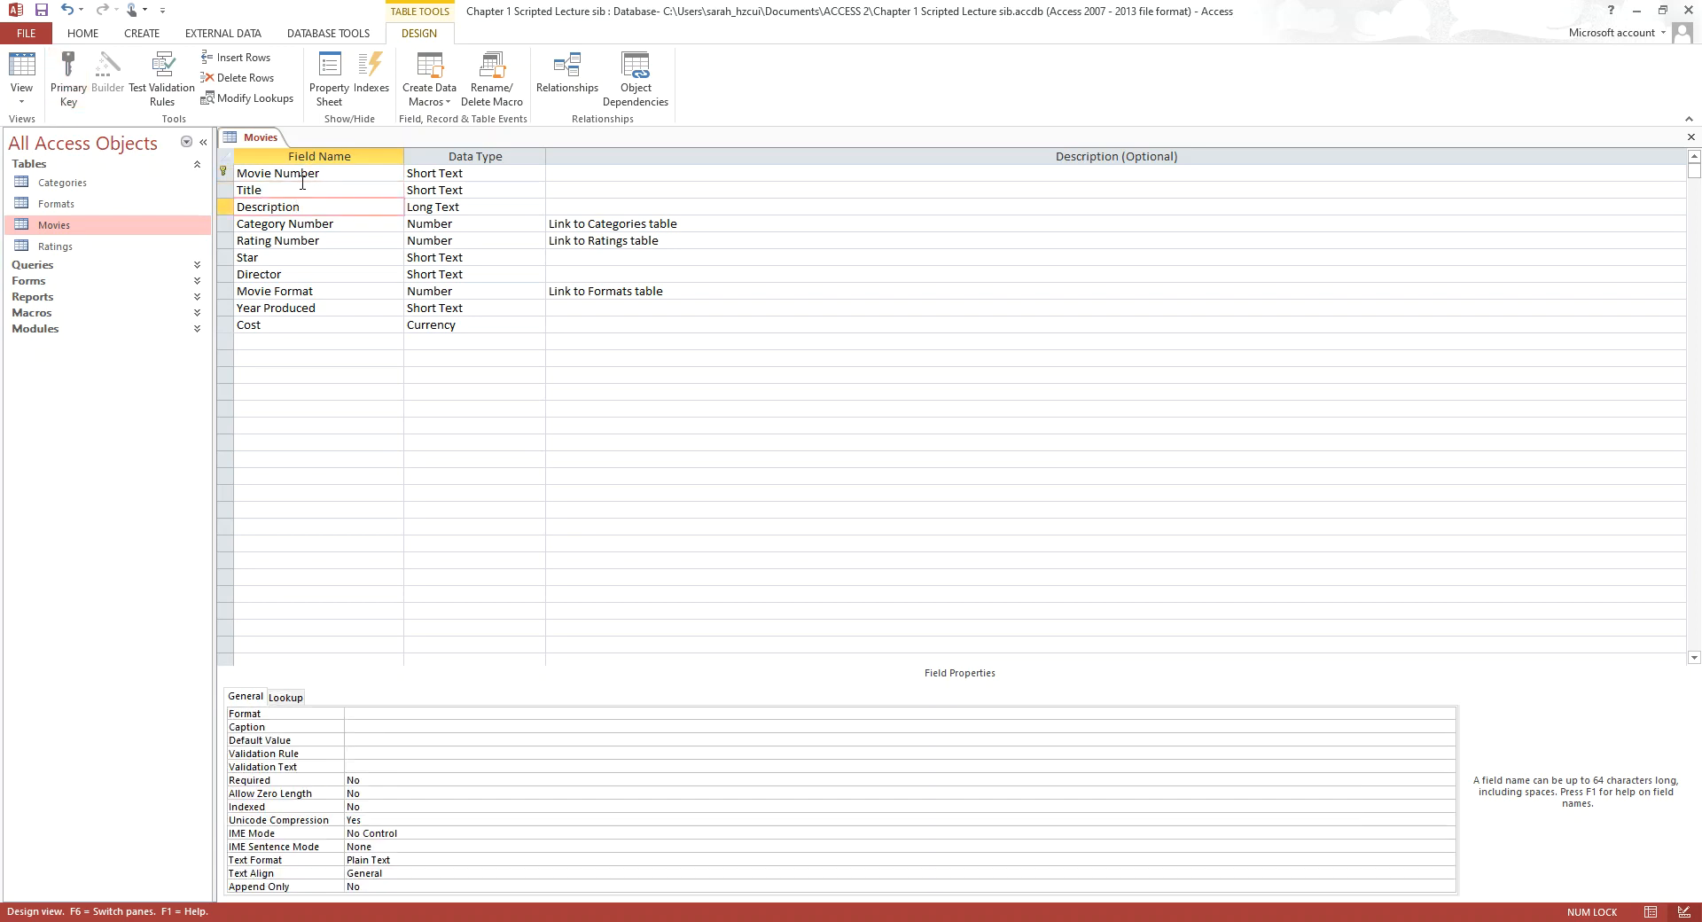
{"action": "left_click", "coordinate": [302, 184]}
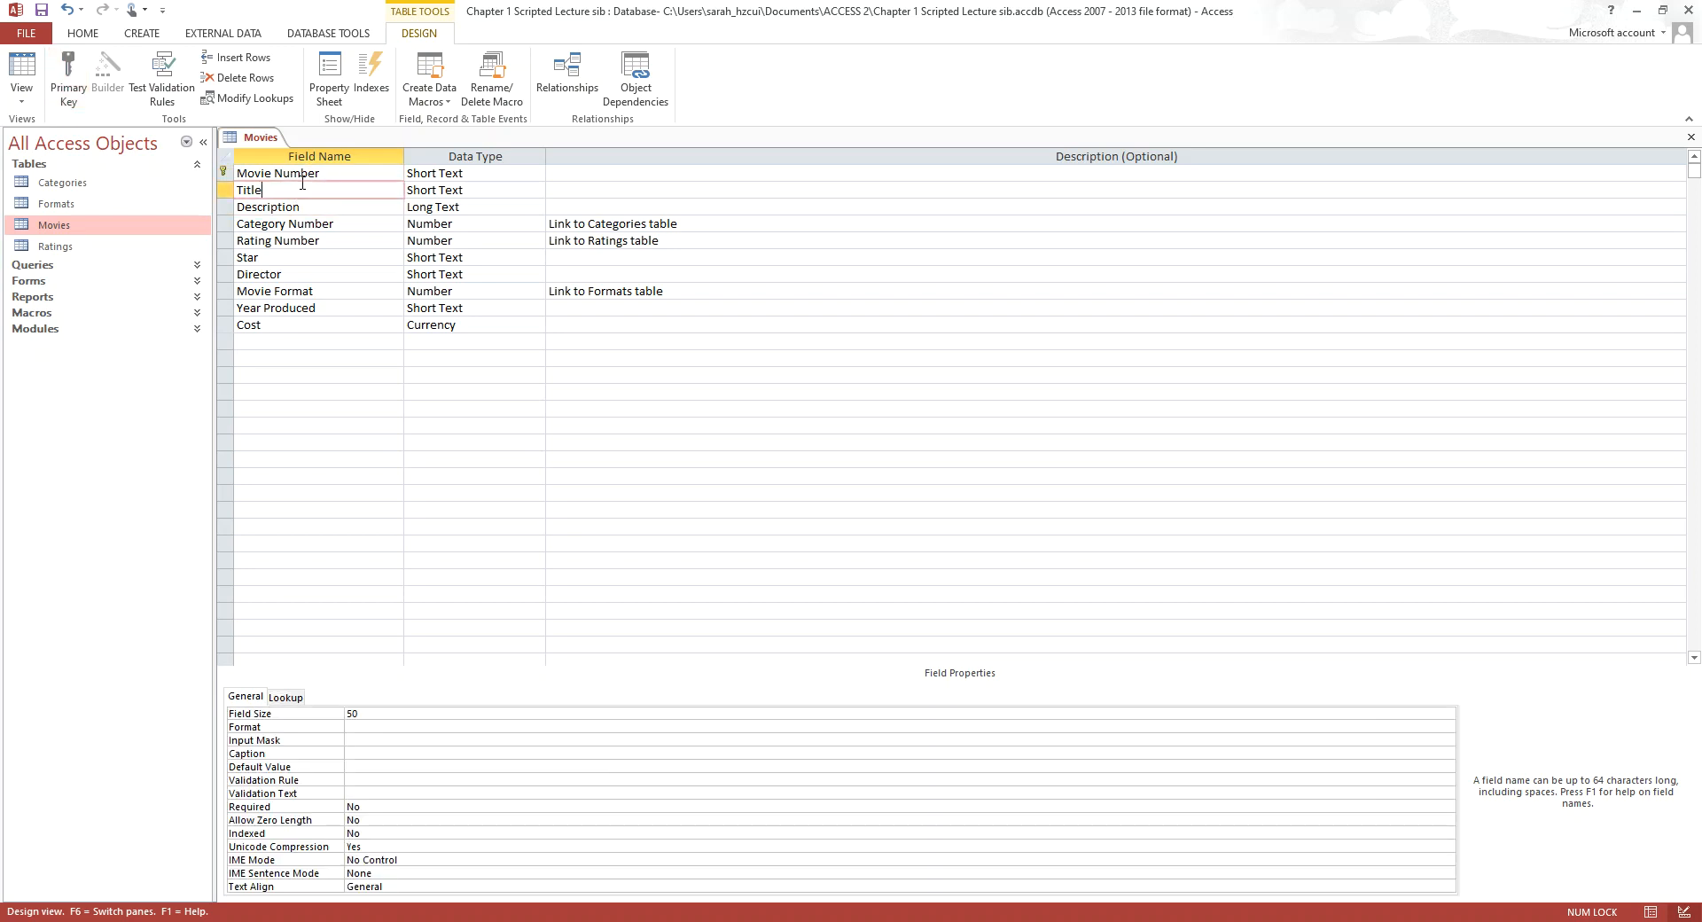
{"action": "left_click", "coordinate": [309, 208]}
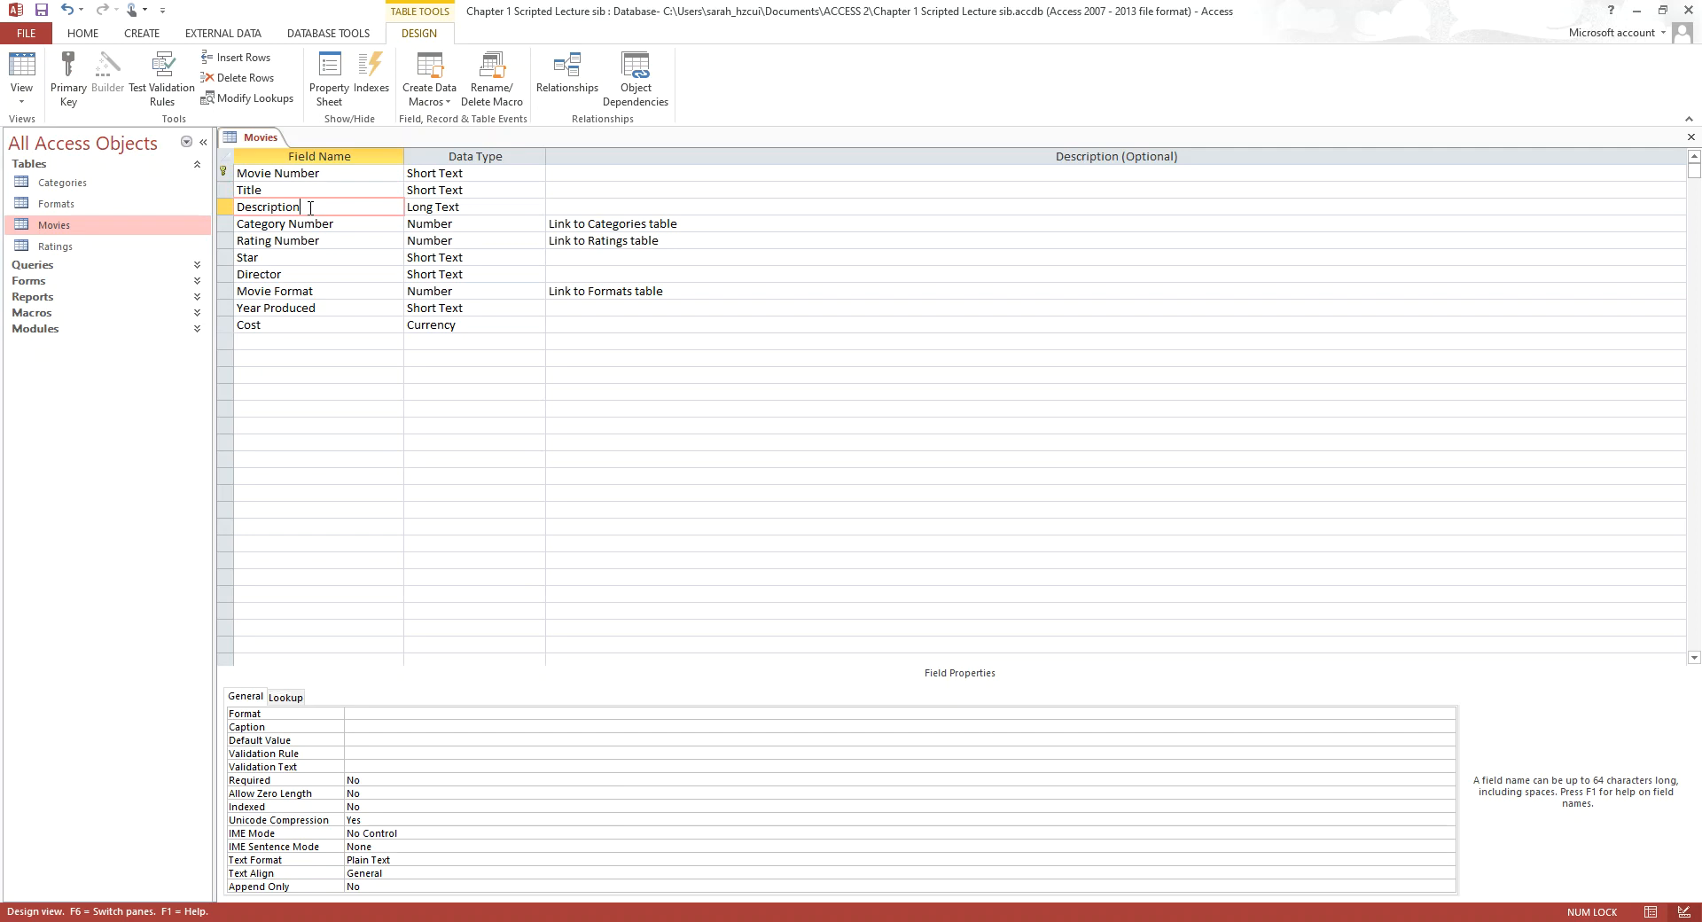
{"action": "left_click", "coordinate": [270, 189]}
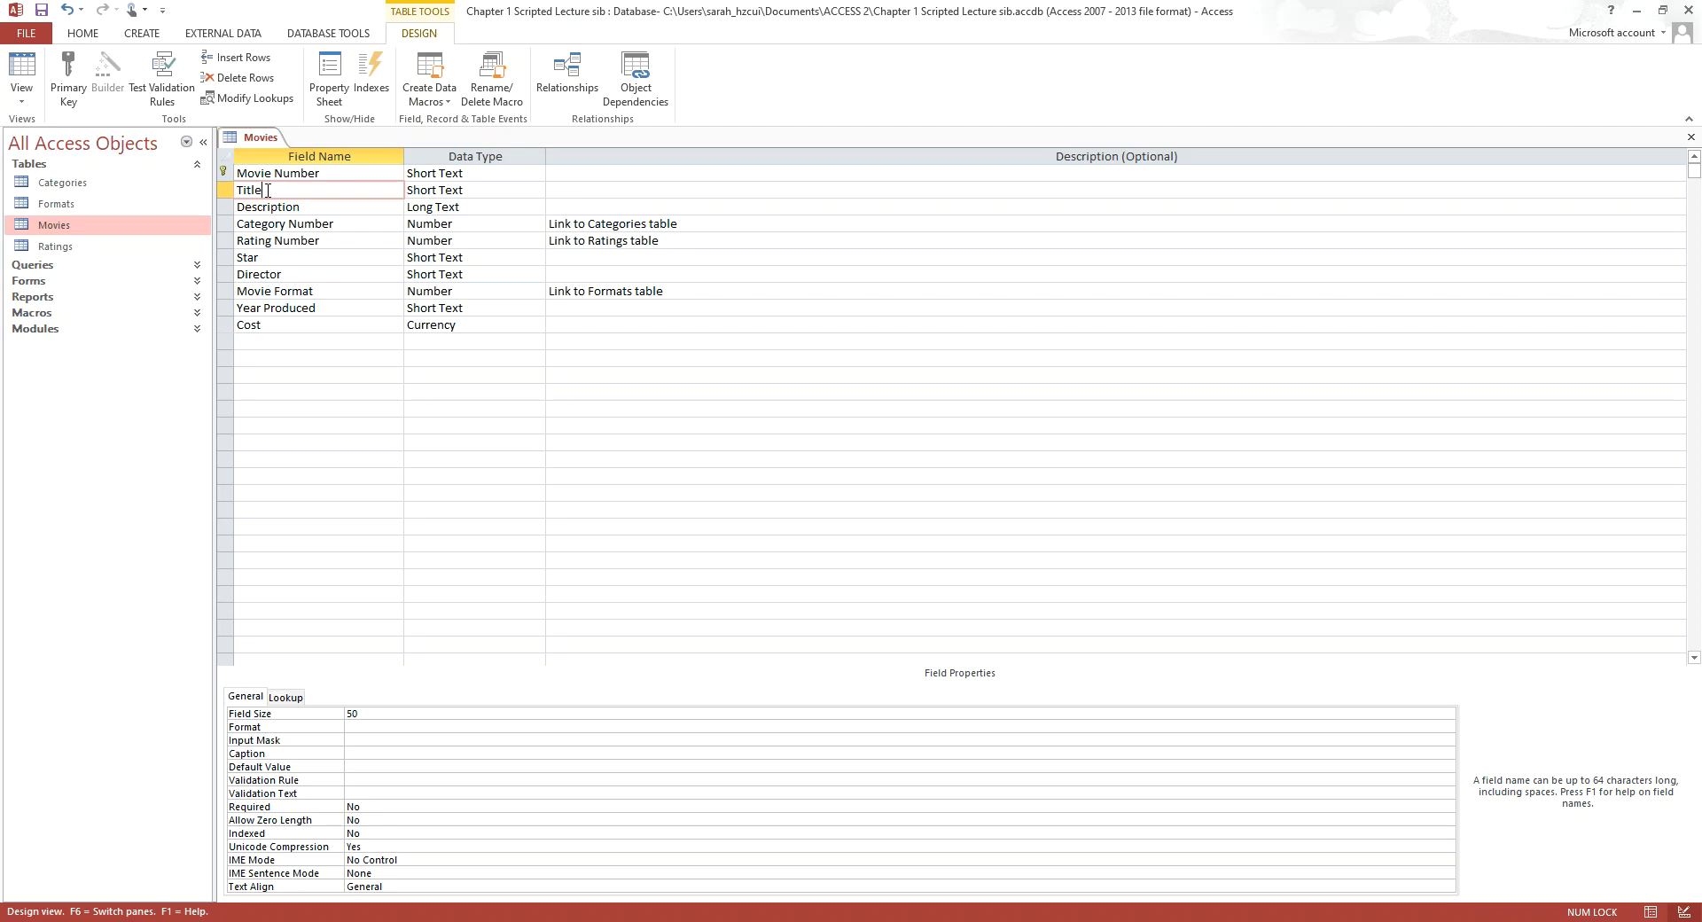
{"action": "left_click", "coordinate": [314, 210]}
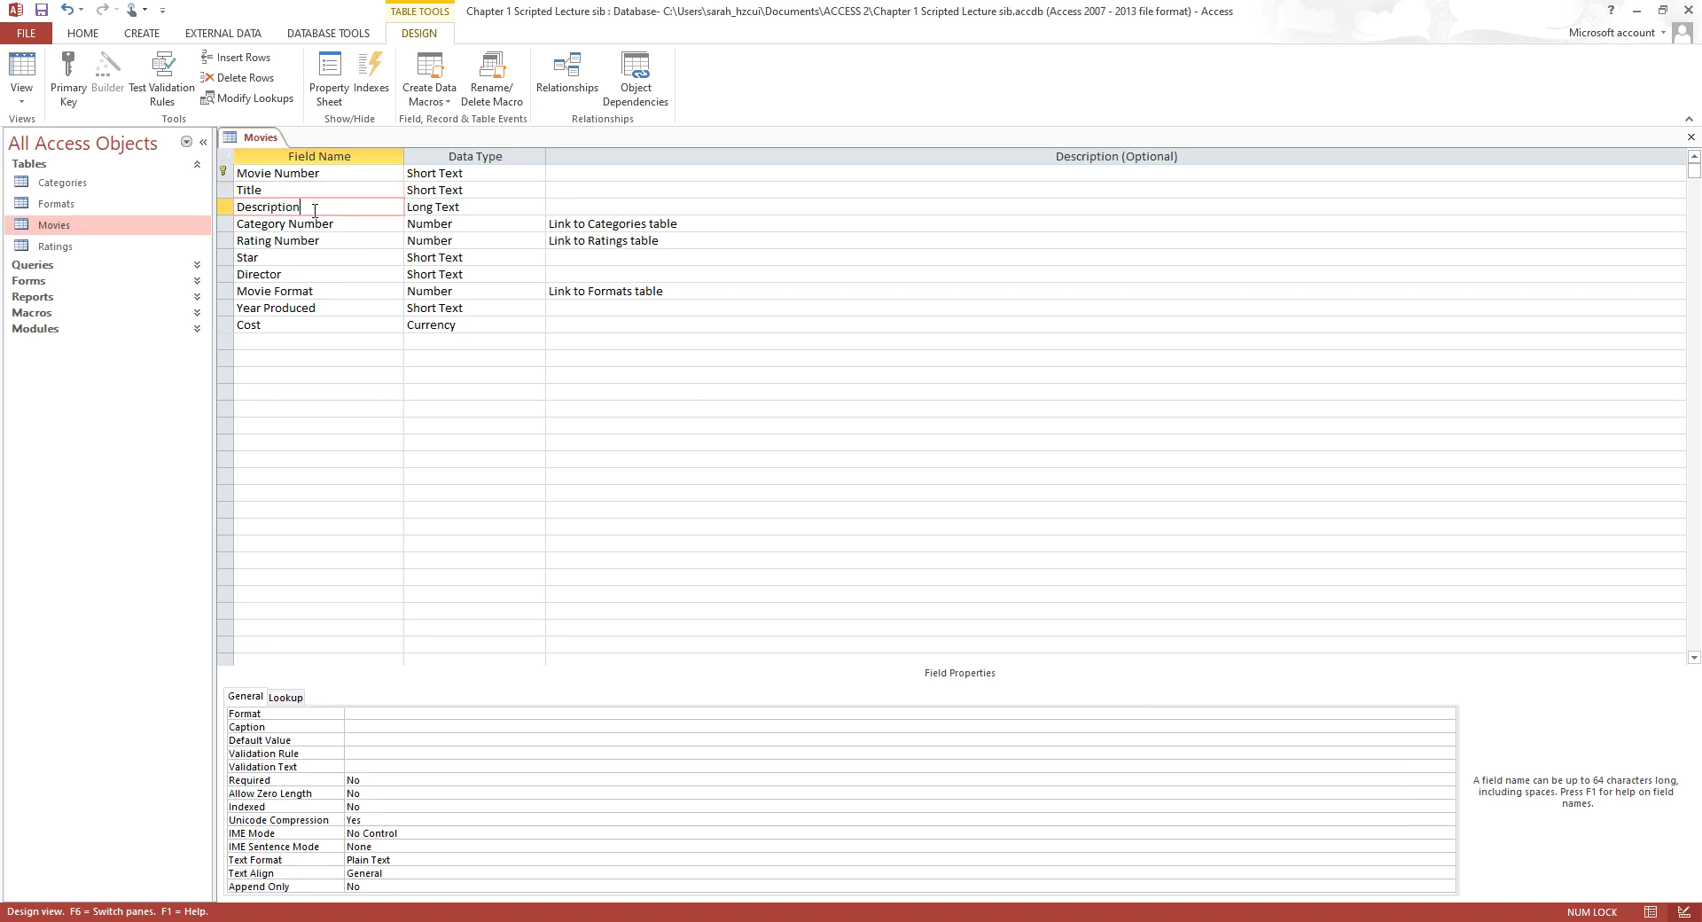
{"action": "left_click", "coordinate": [342, 224]}
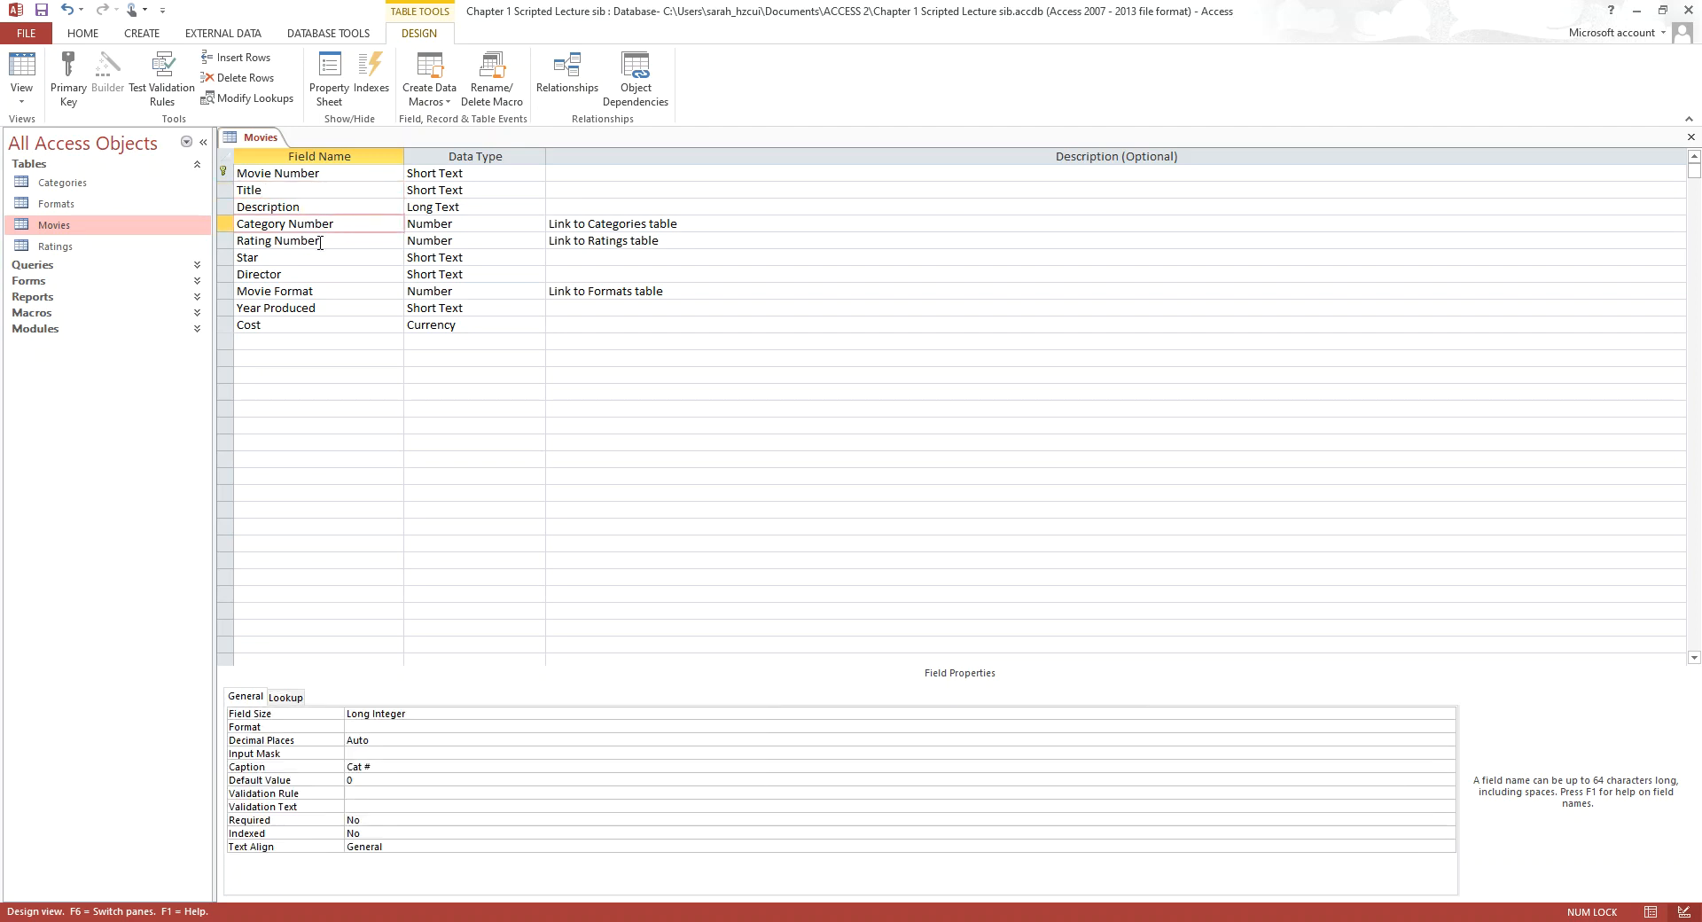
{"action": "left_click", "coordinate": [270, 257]}
{"action": "left_click", "coordinate": [302, 274]}
{"action": "left_click", "coordinate": [321, 292]}
{"action": "left_click", "coordinate": [306, 309]}
{"action": "left_click", "coordinate": [290, 326]}
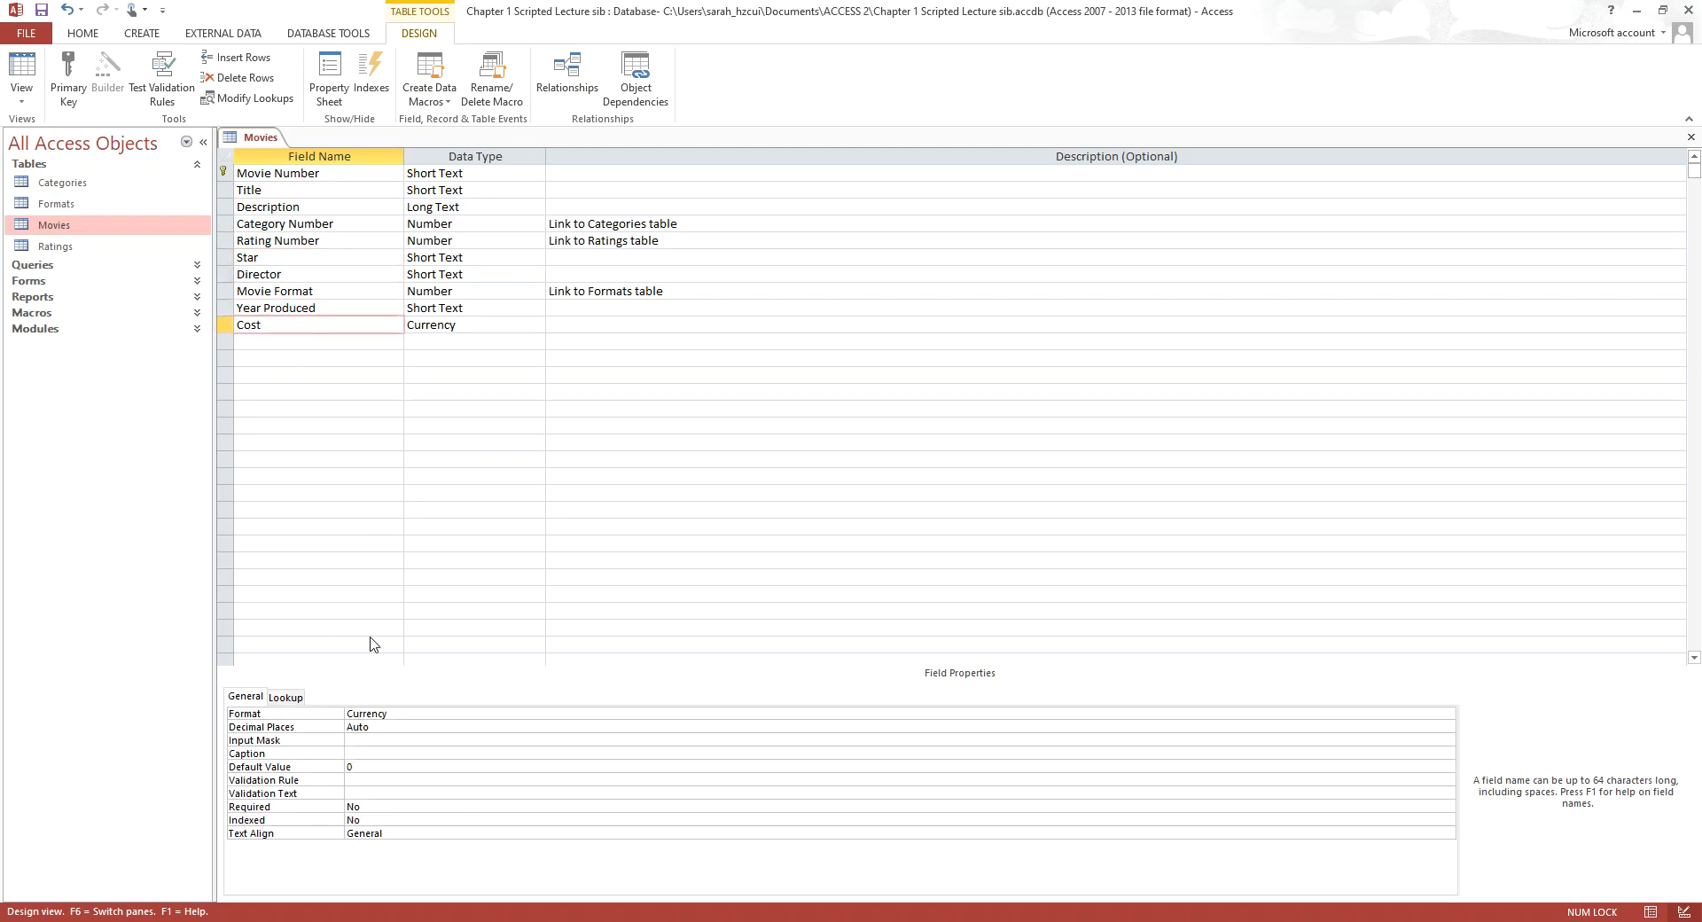
{"action": "left_click", "coordinate": [270, 192]}
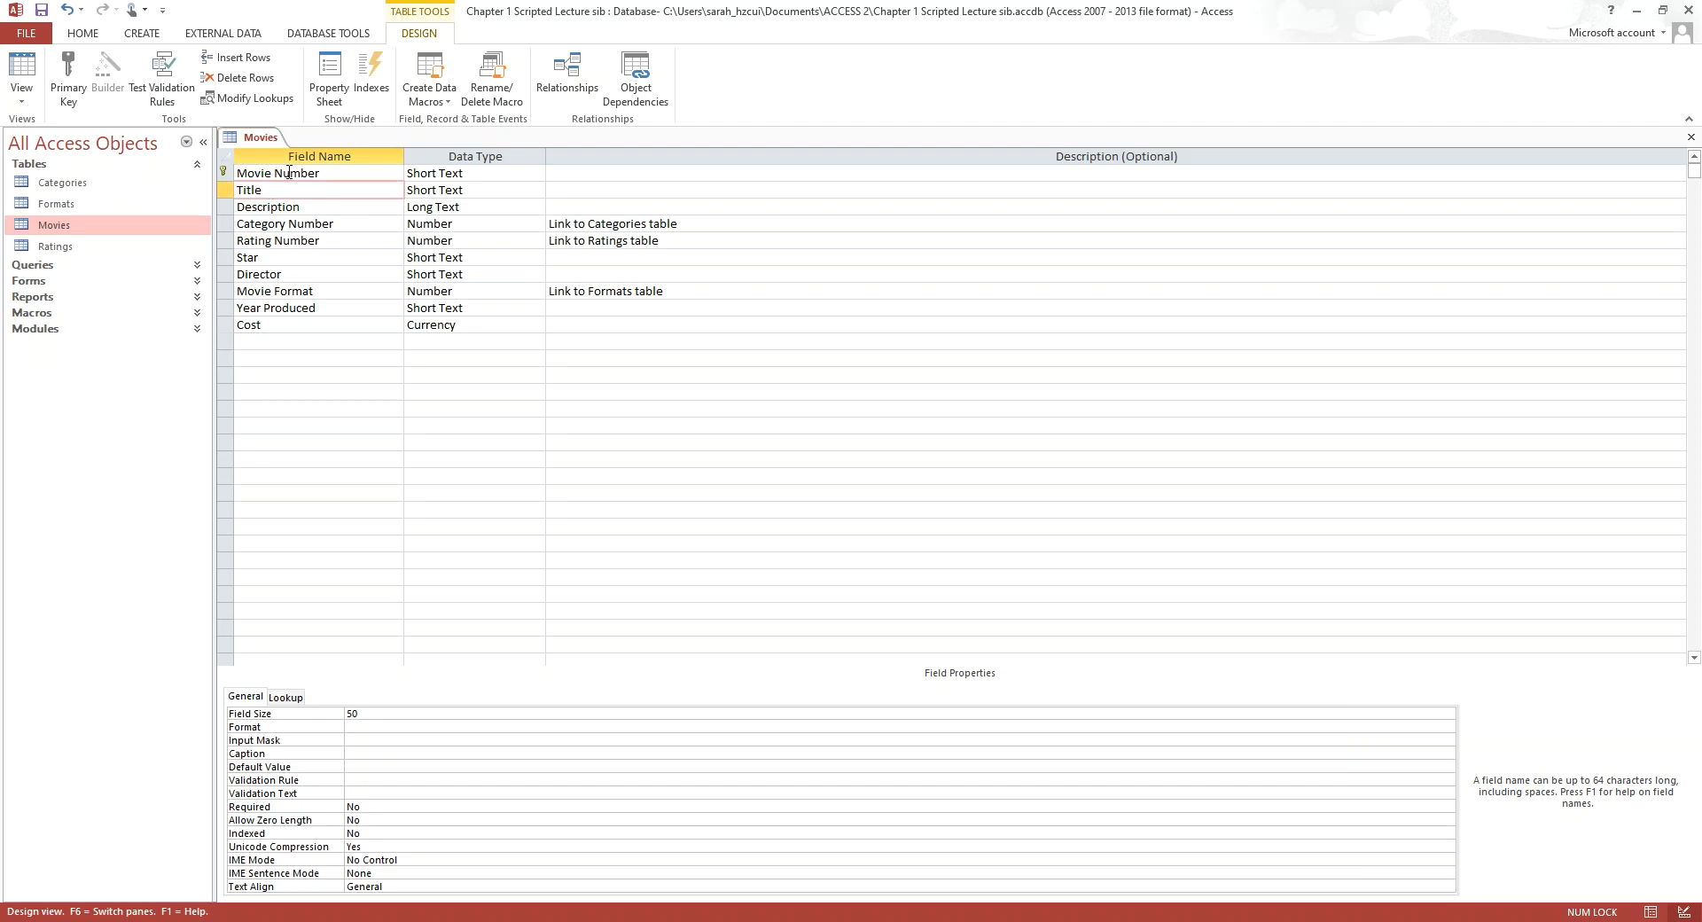
{"action": "left_click", "coordinate": [275, 172]}
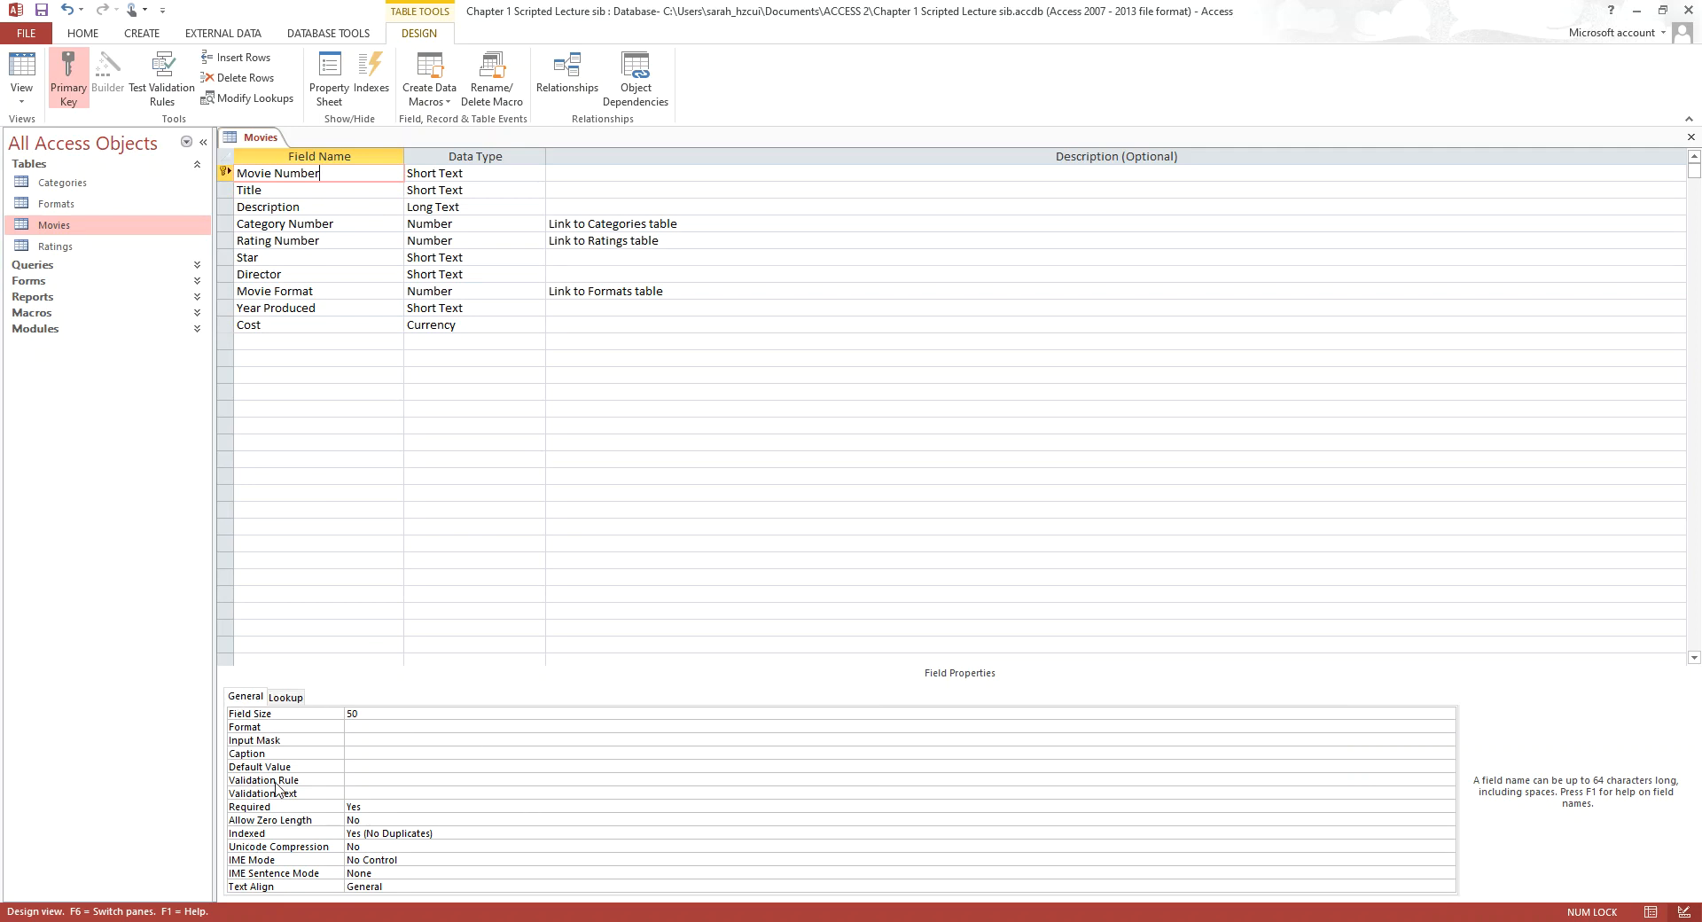
{"action": "left_click", "coordinate": [260, 190]}
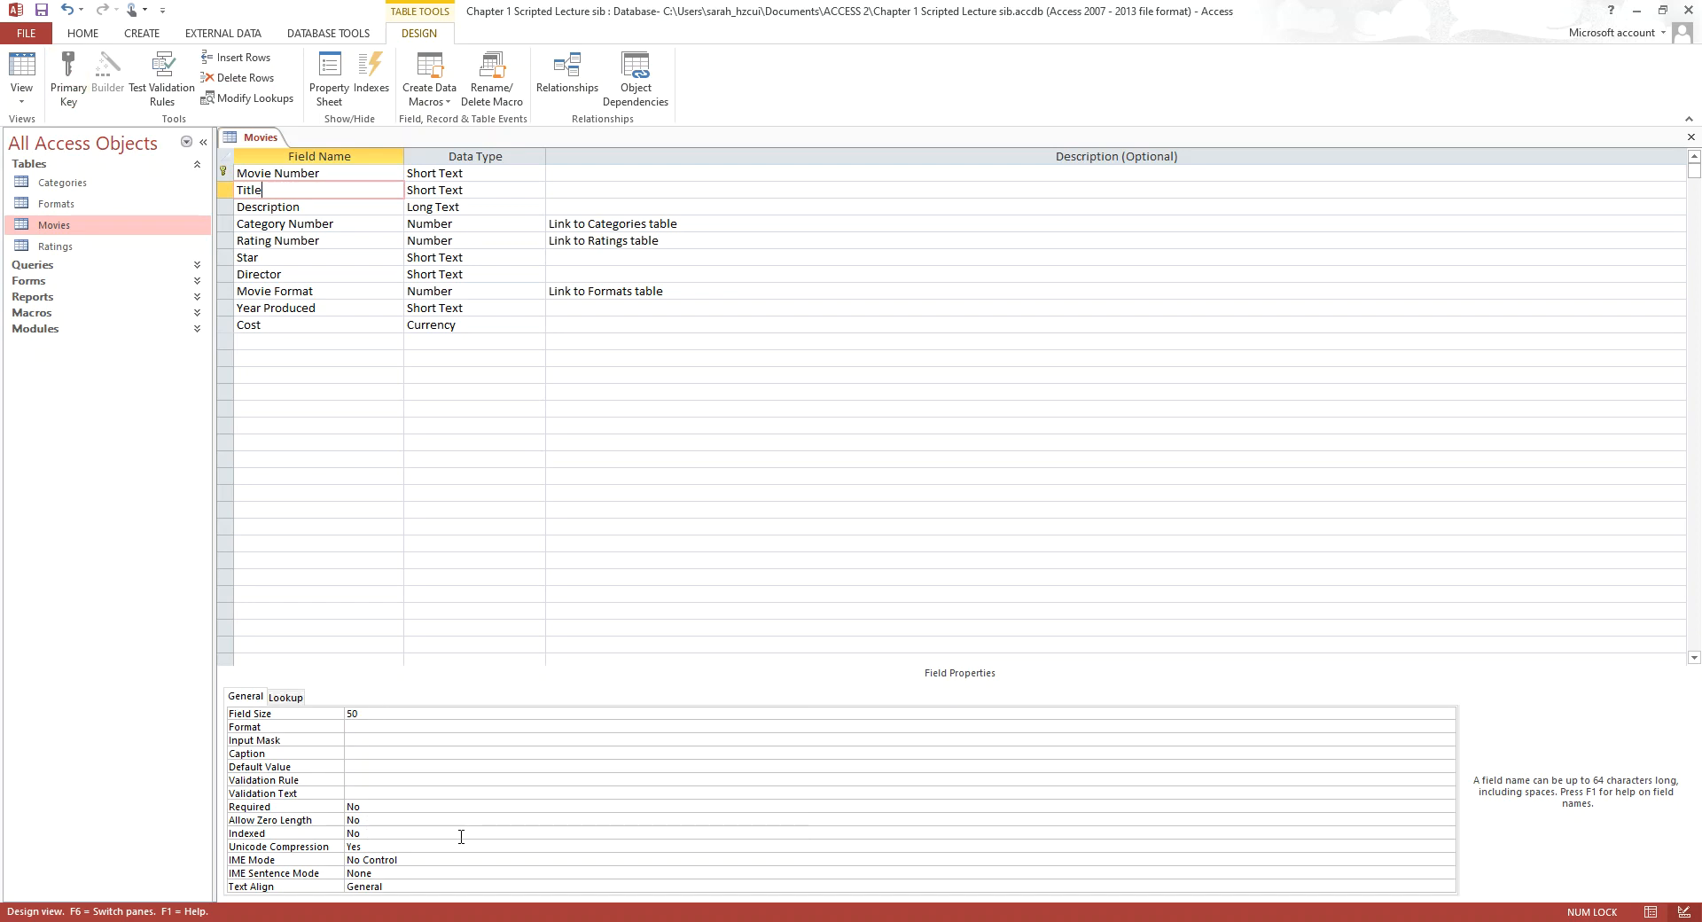
{"action": "left_click", "coordinate": [305, 206]}
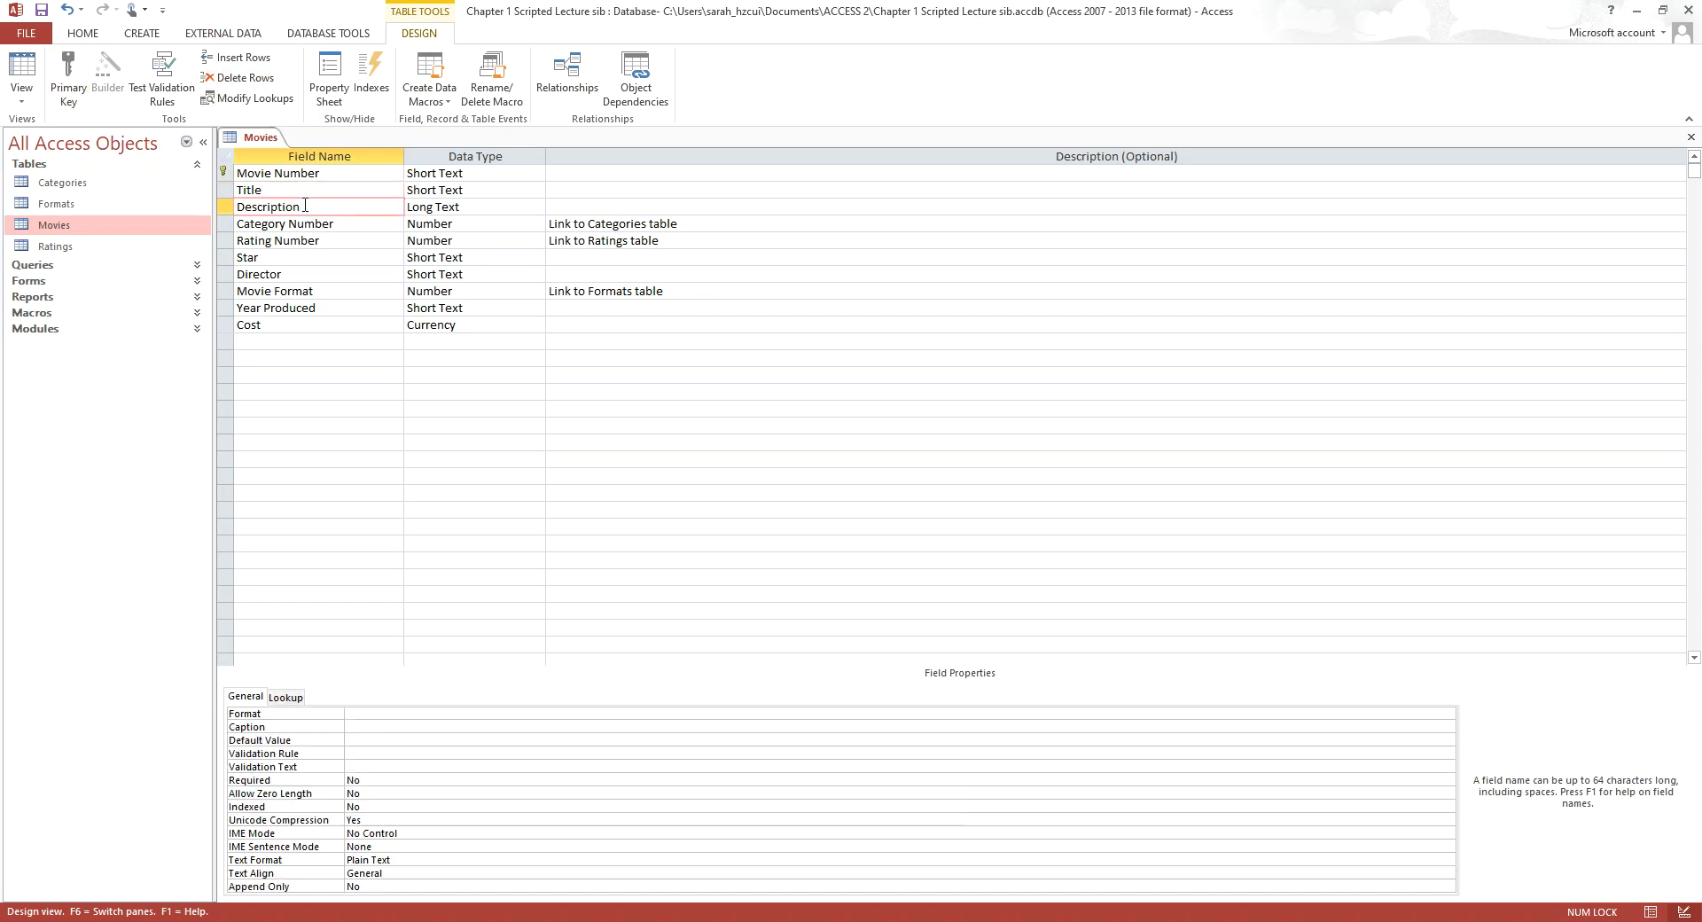
{"action": "left_click", "coordinate": [330, 168]}
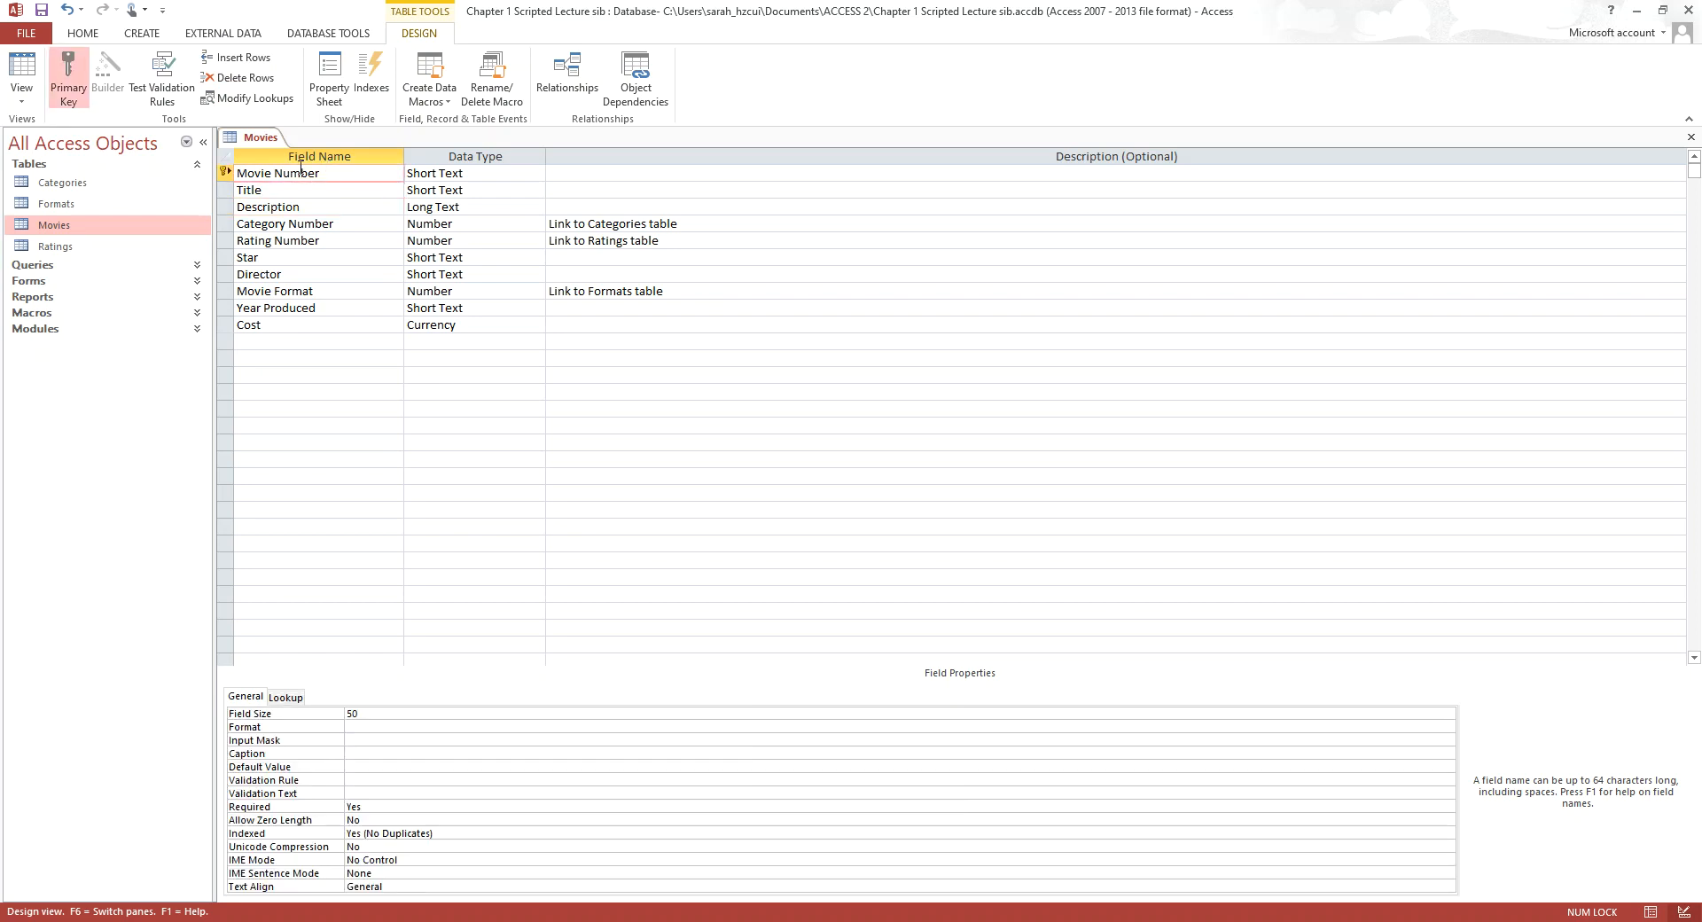
Drop down Movie Number's Data Type list to show all available data types
{"action": "left_click", "coordinate": [484, 174]}
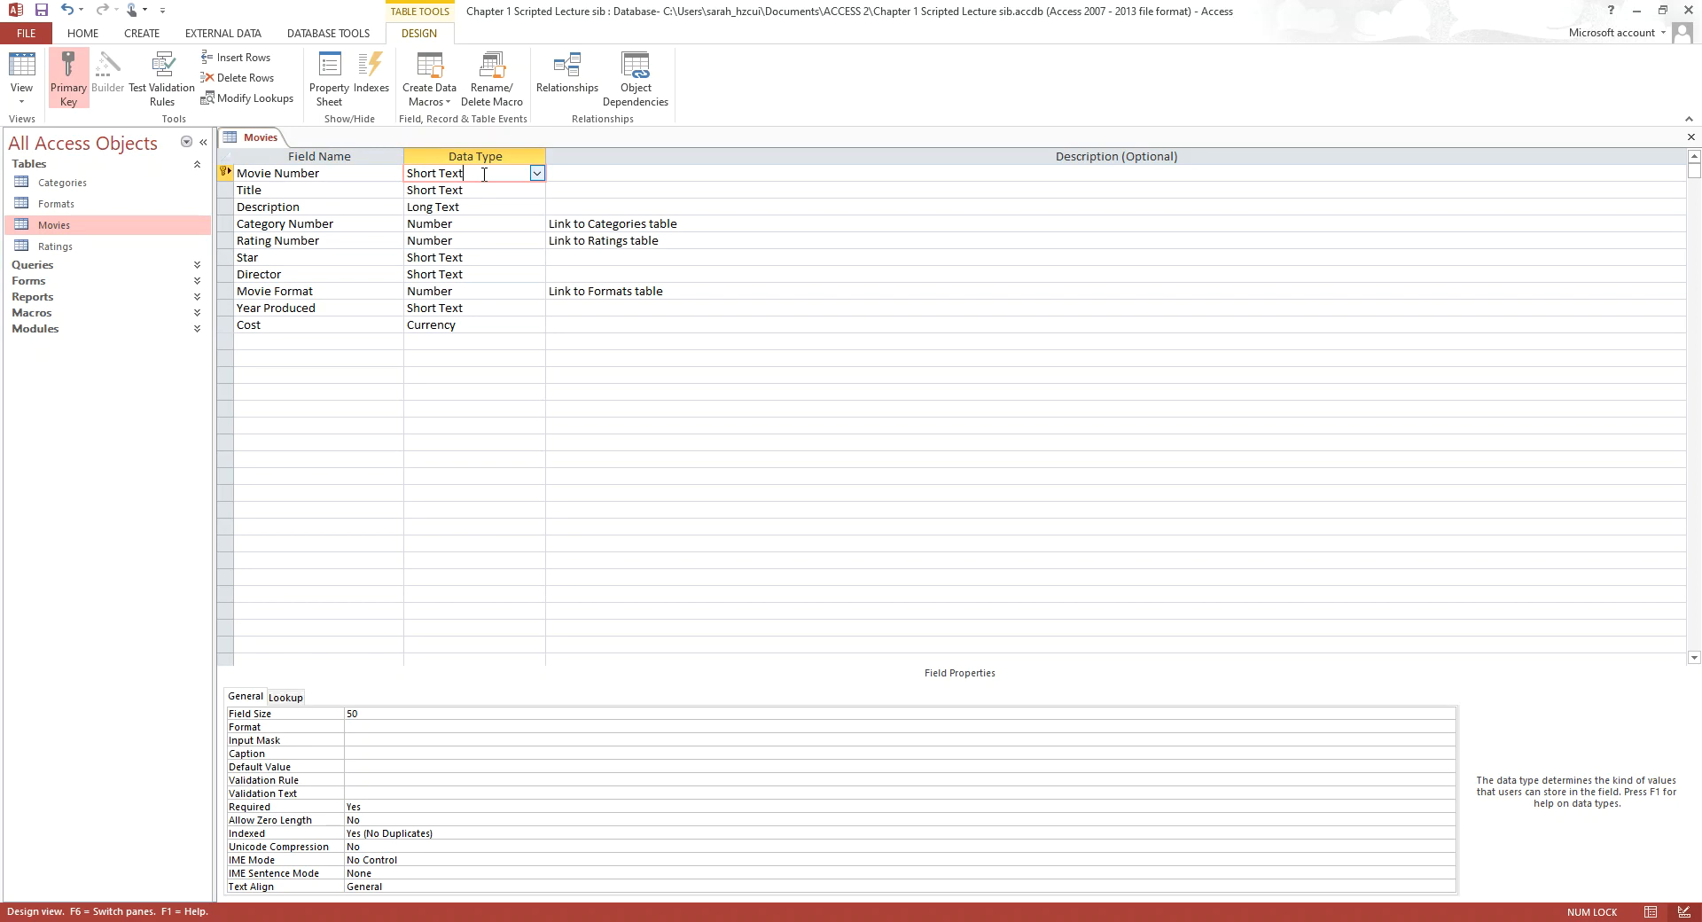
{"action": "left_click", "coordinate": [538, 174]}
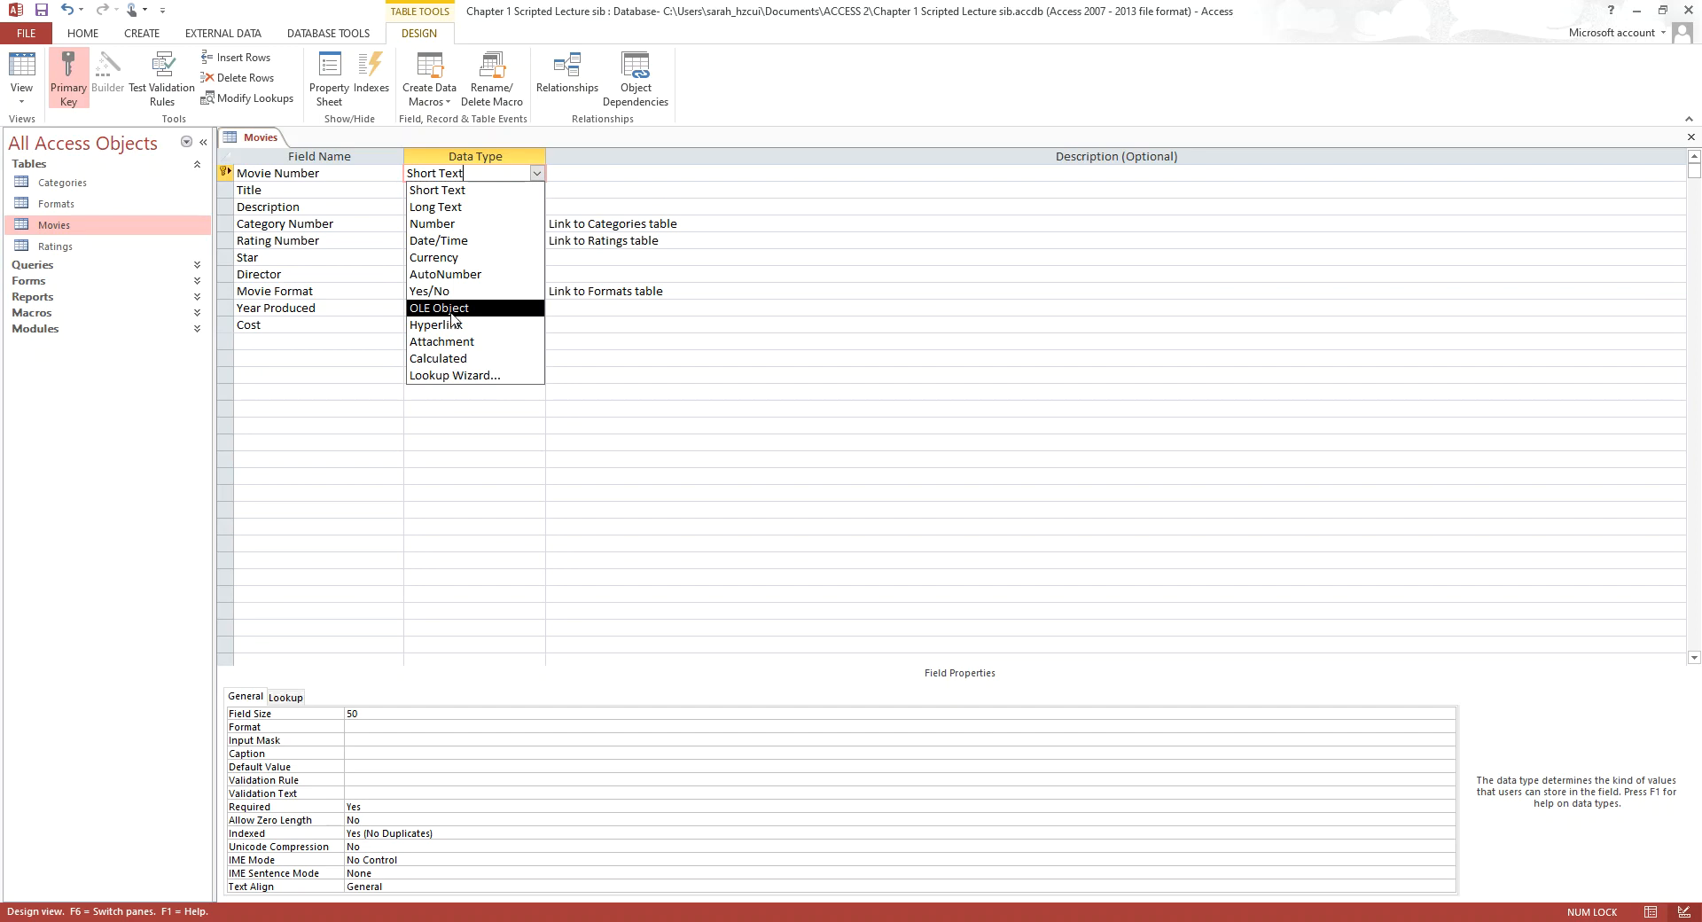
Keep Movie Number as Short Text and check its Field Size of 50
{"action": "left_click", "coordinate": [466, 192]}
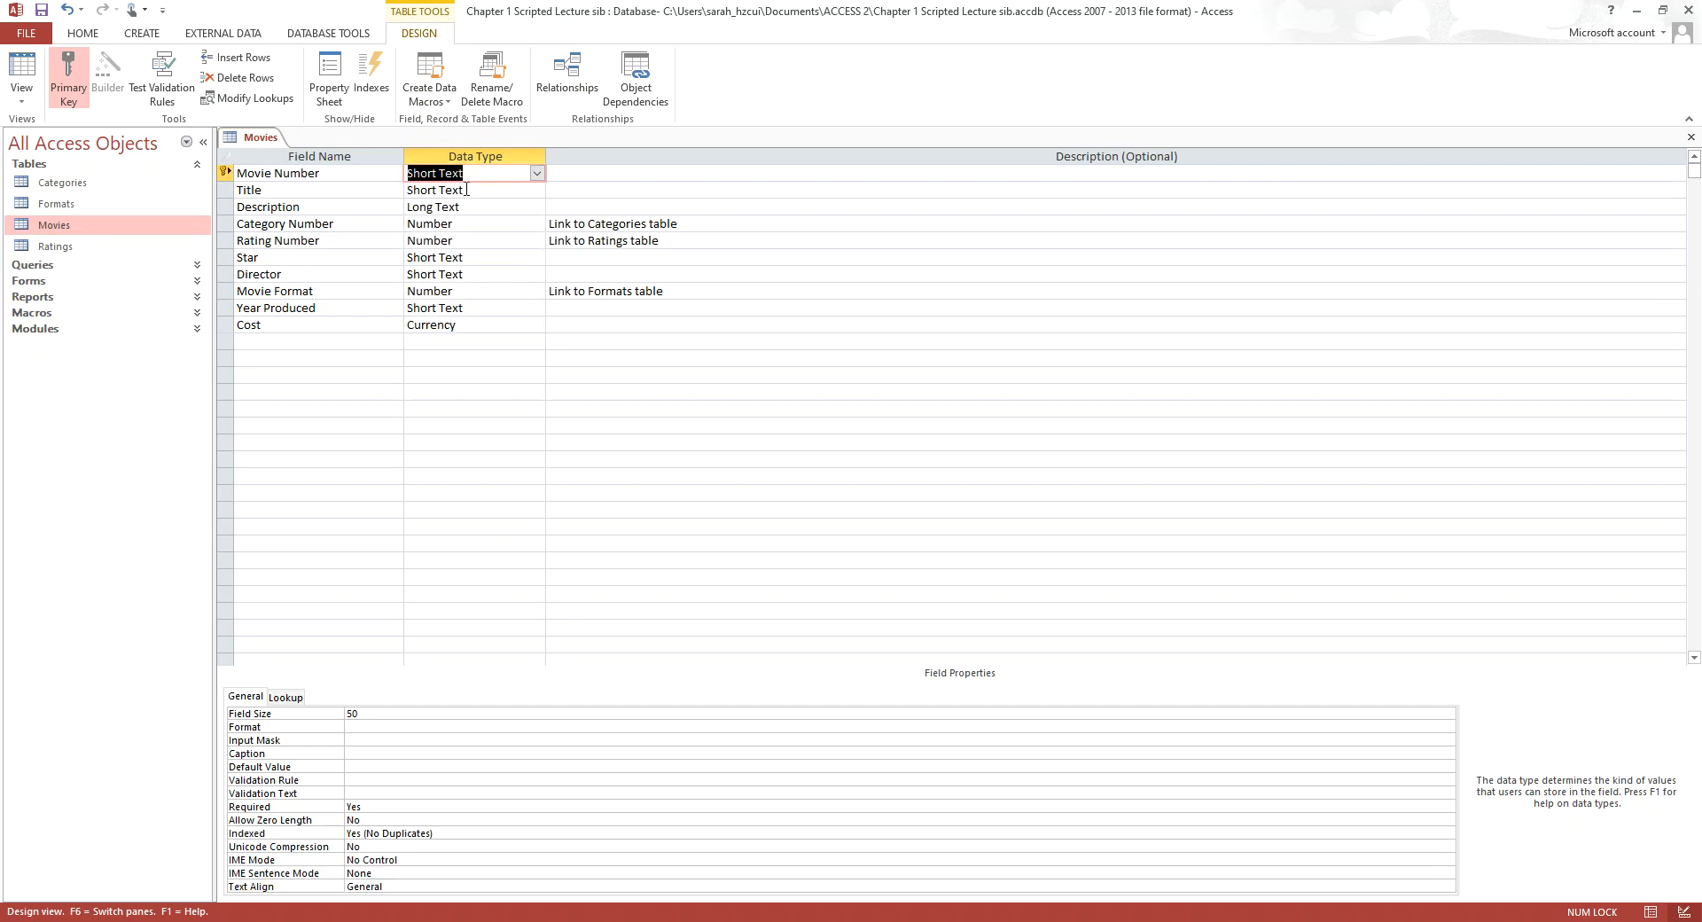
{"action": "left_click", "coordinate": [466, 206]}
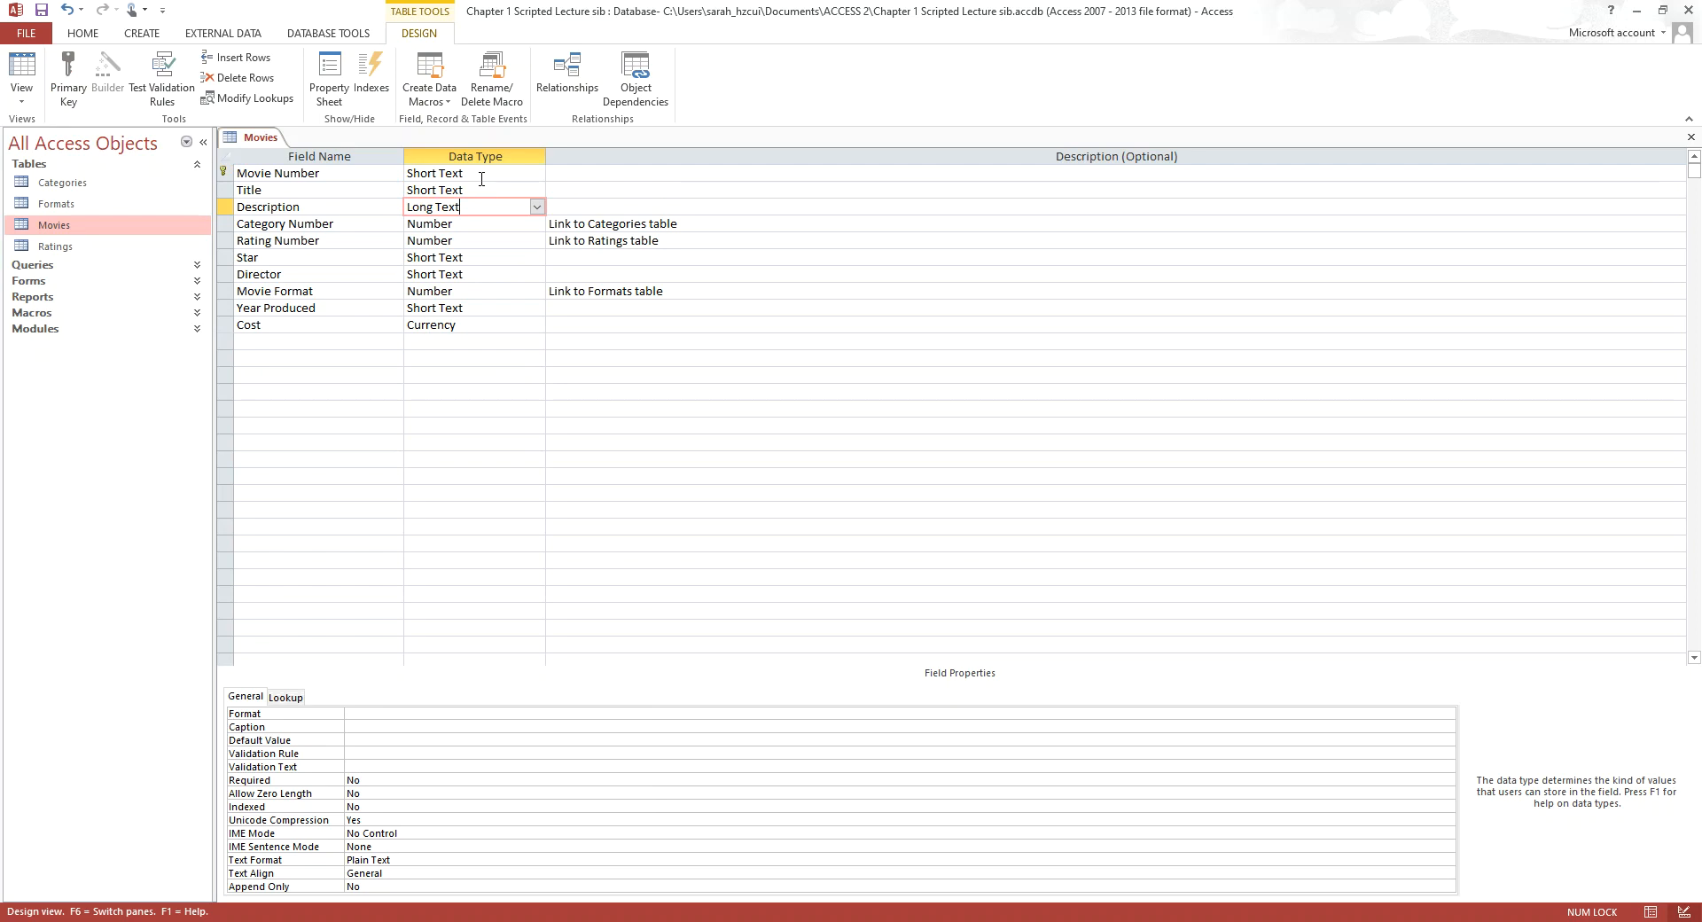
{"action": "left_click", "coordinate": [481, 179]}
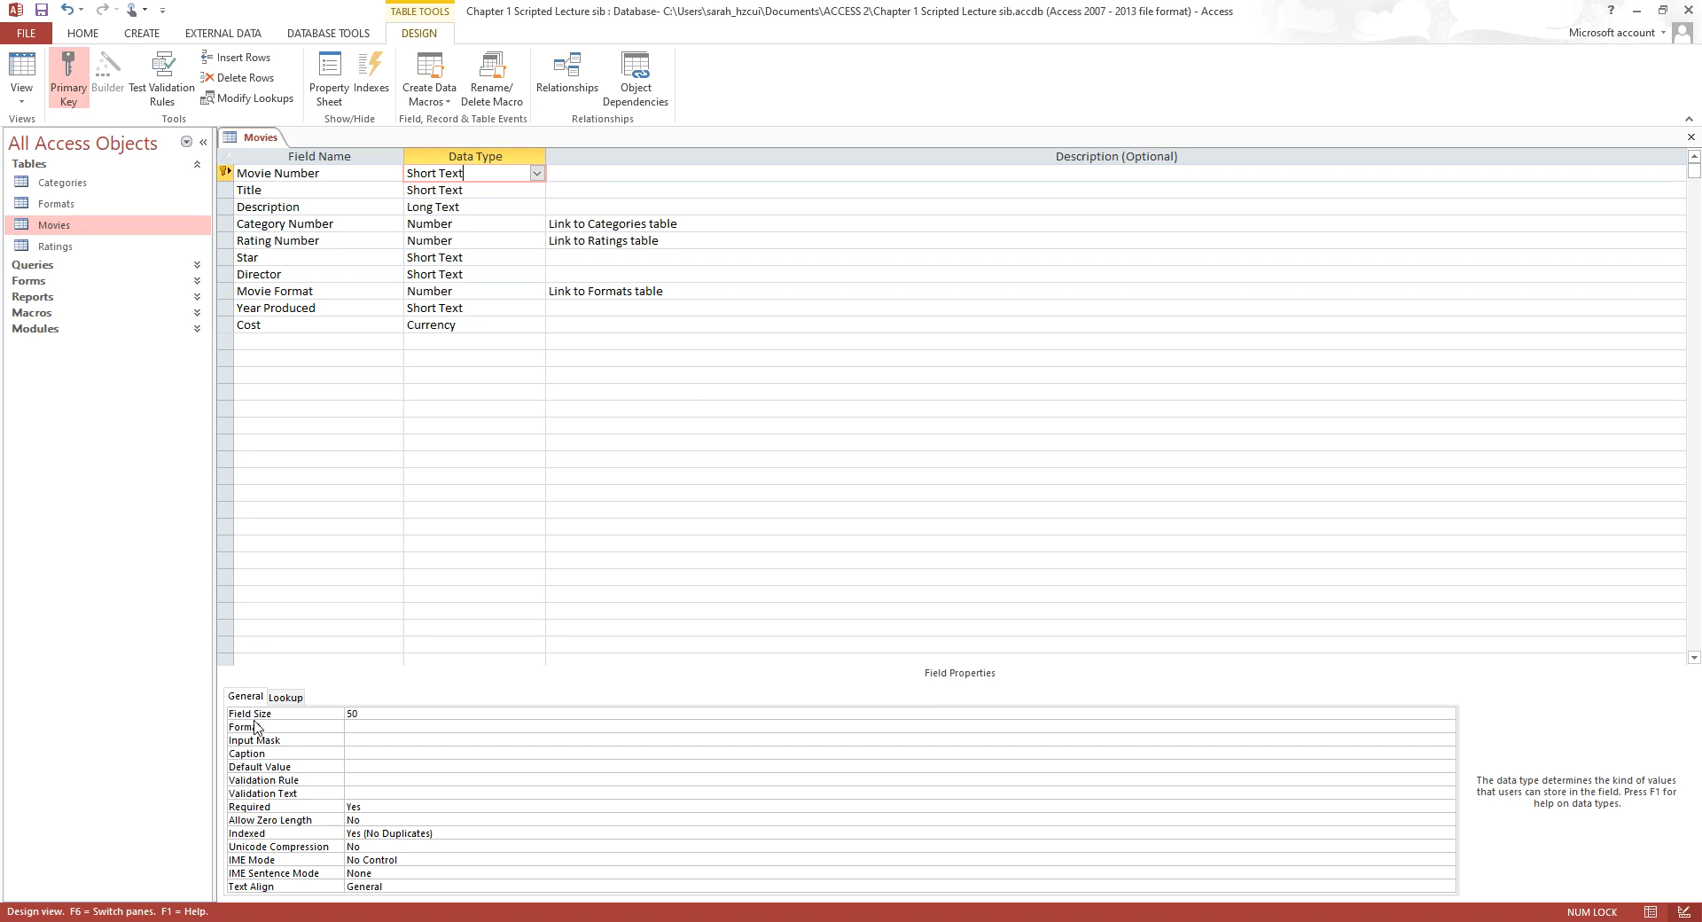
{"action": "left_click", "coordinate": [363, 715]}
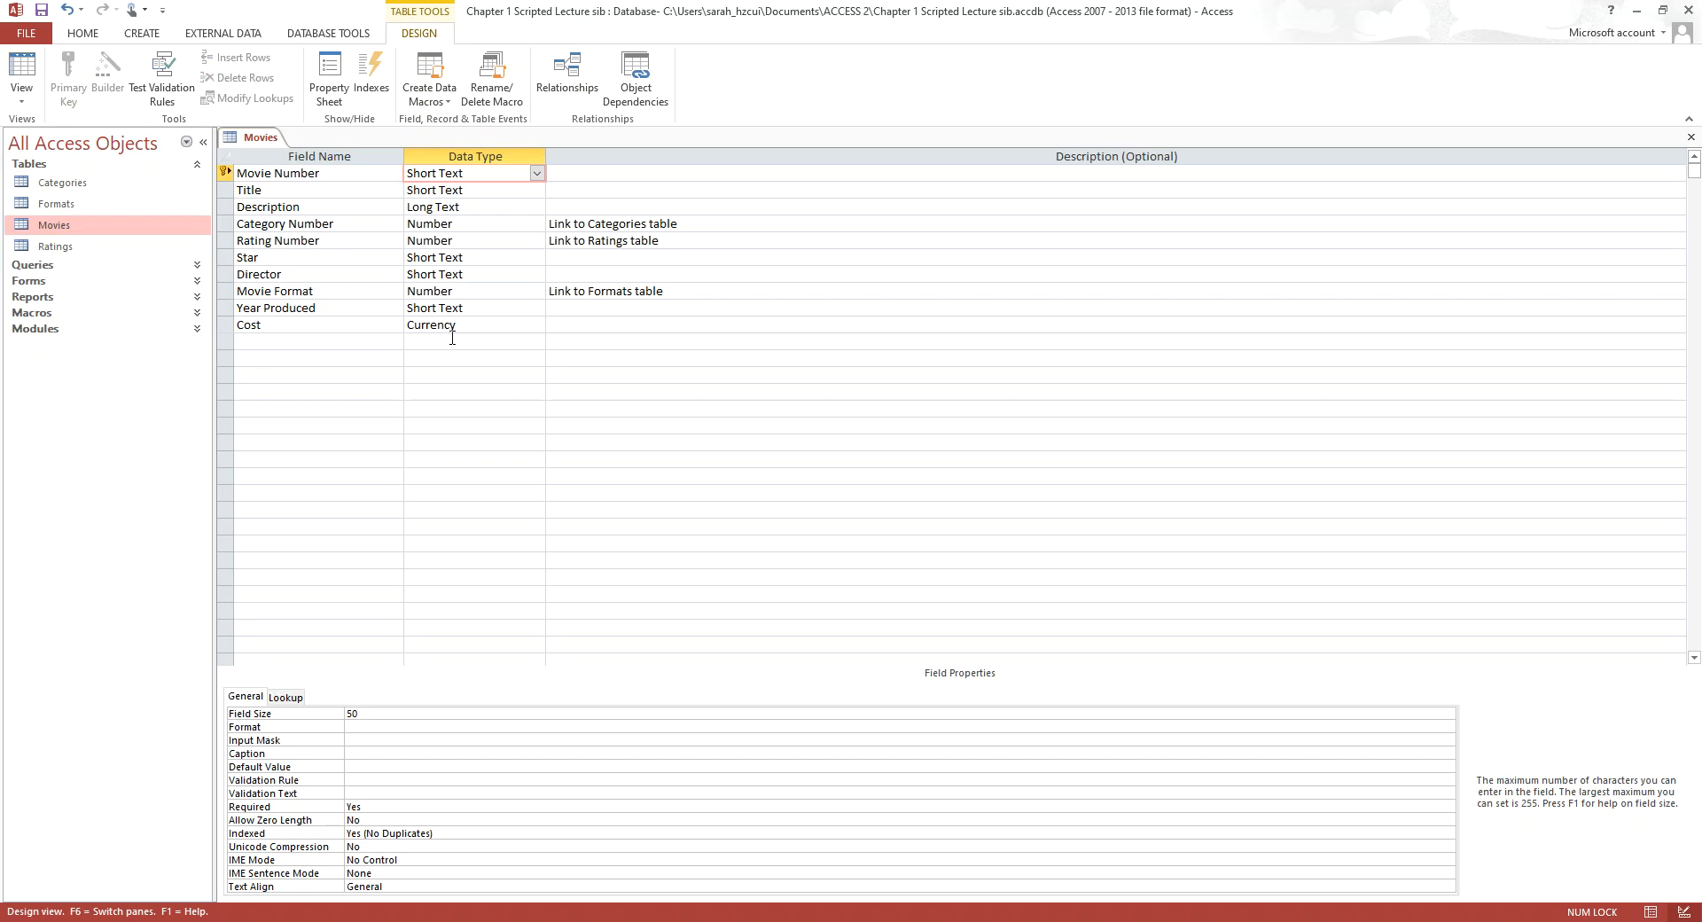
{"action": "left_click", "coordinate": [484, 173]}
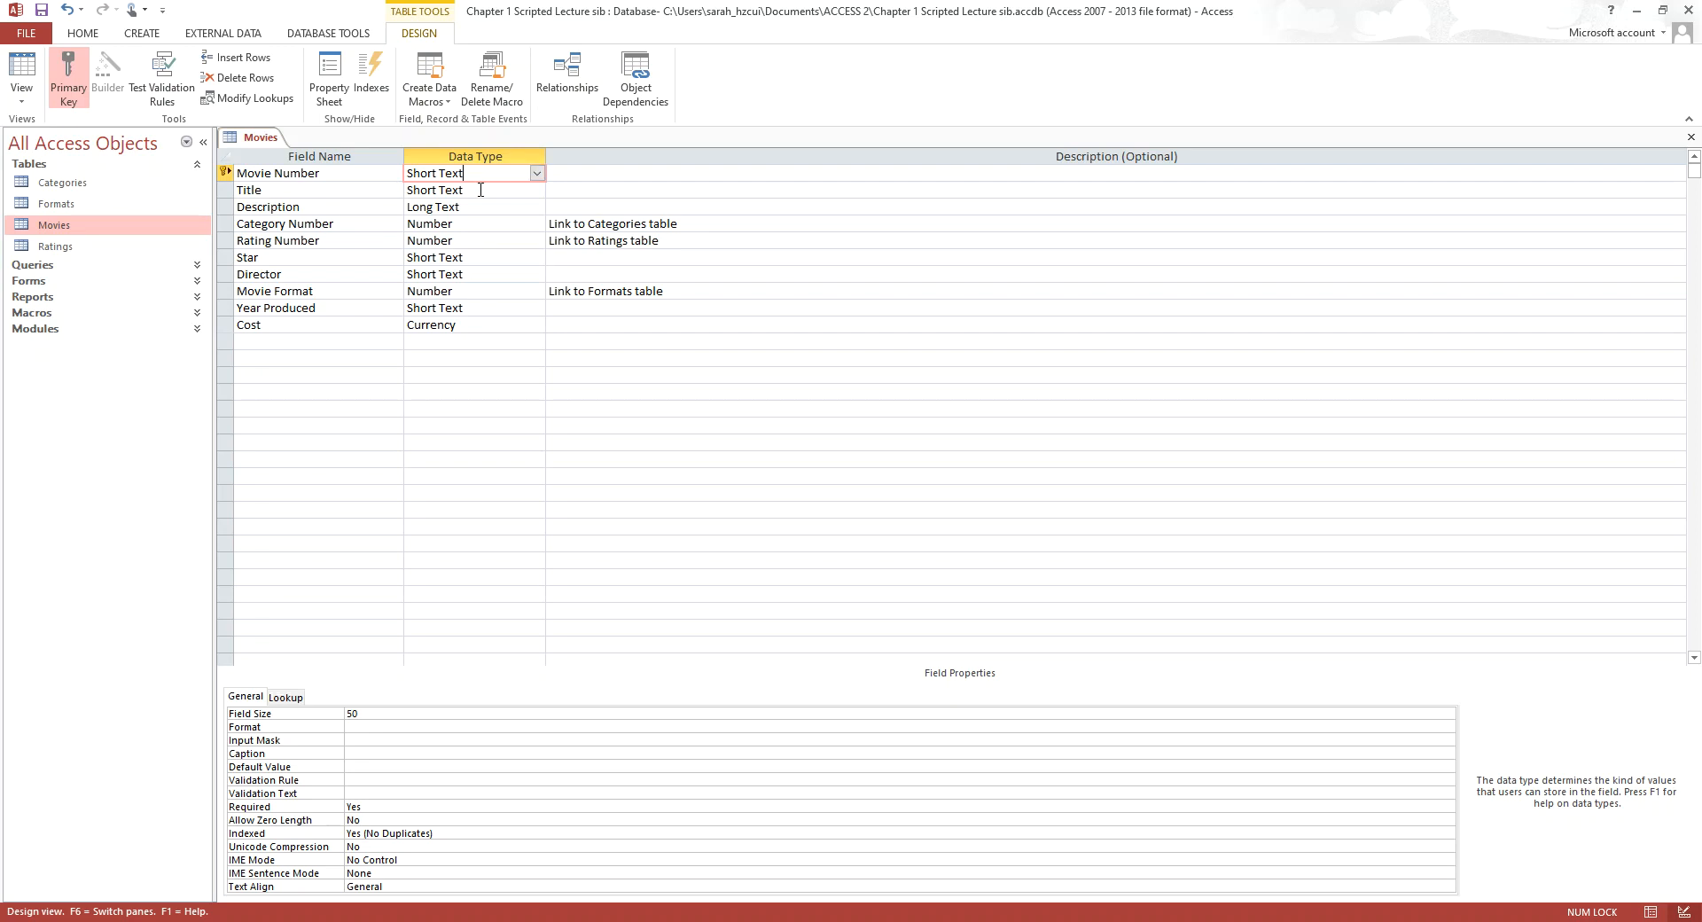
Review the data types of Title, Description and Category Number (Number, Long Integer)
{"action": "left_click", "coordinate": [481, 190]}
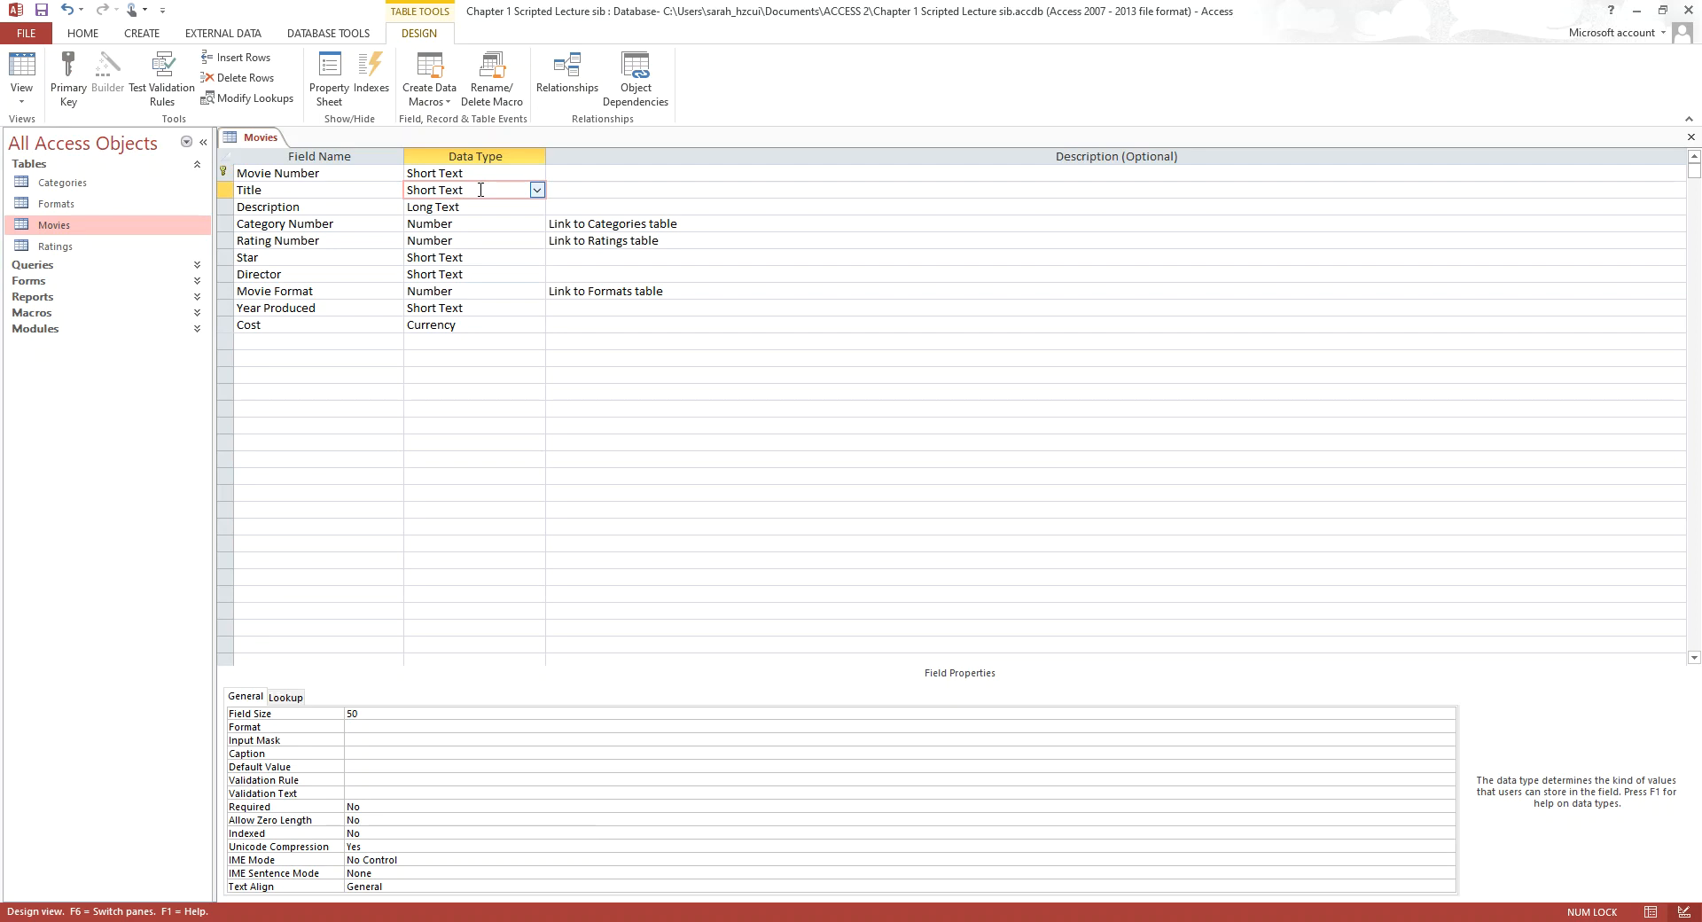
{"action": "left_click", "coordinate": [470, 211]}
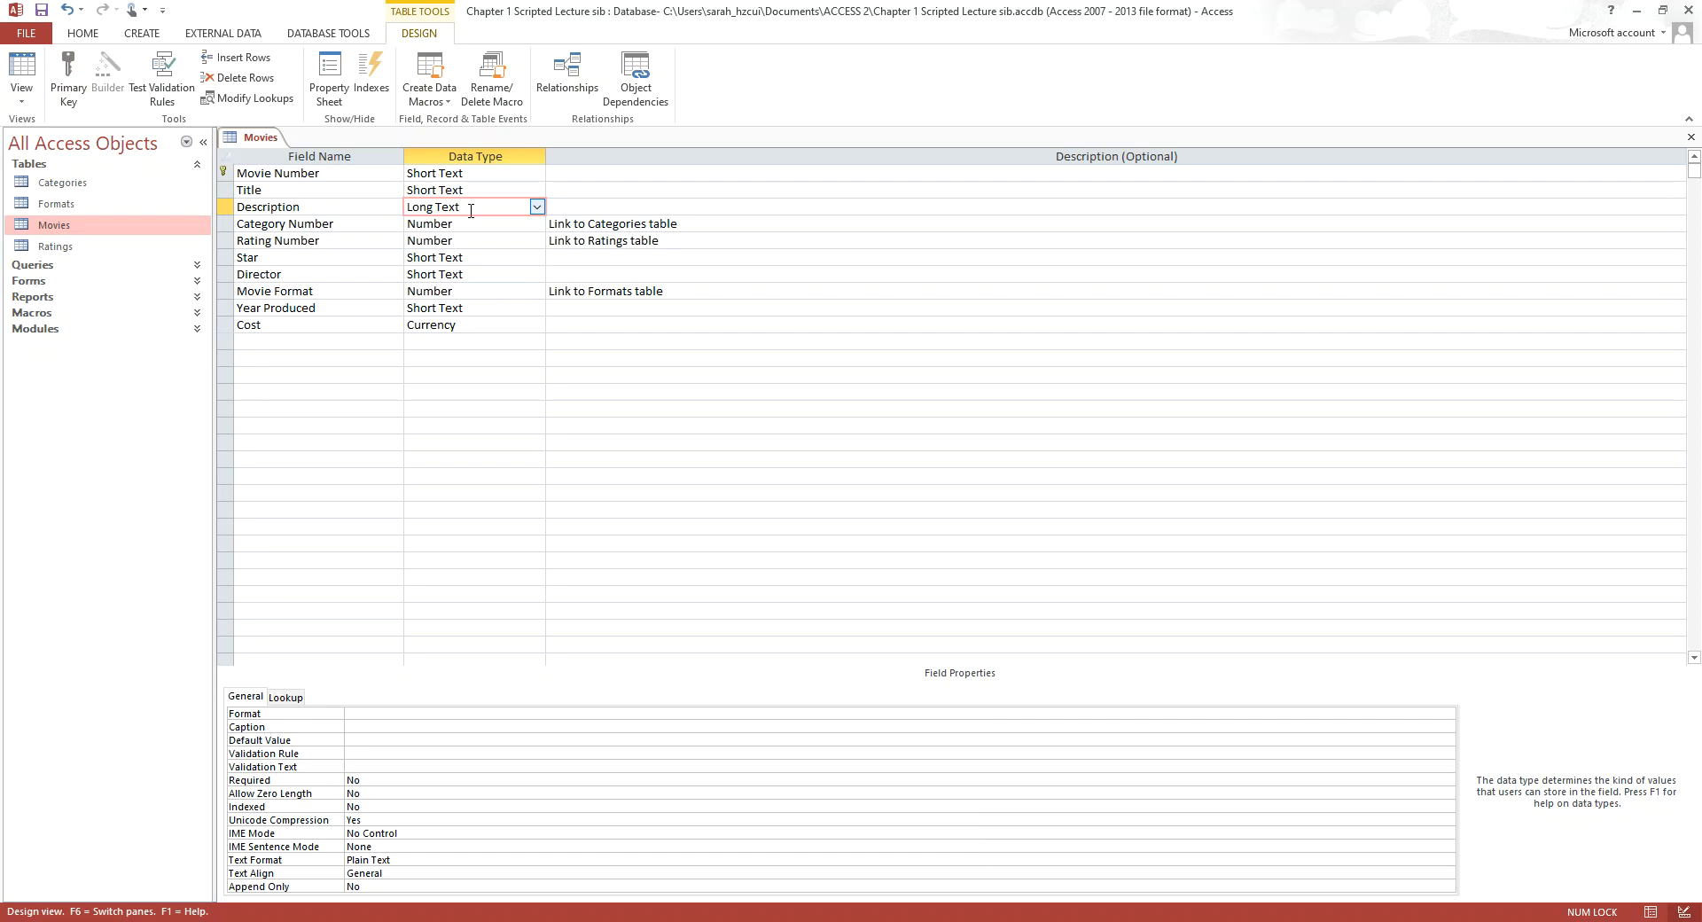
{"action": "left_click", "coordinate": [470, 225]}
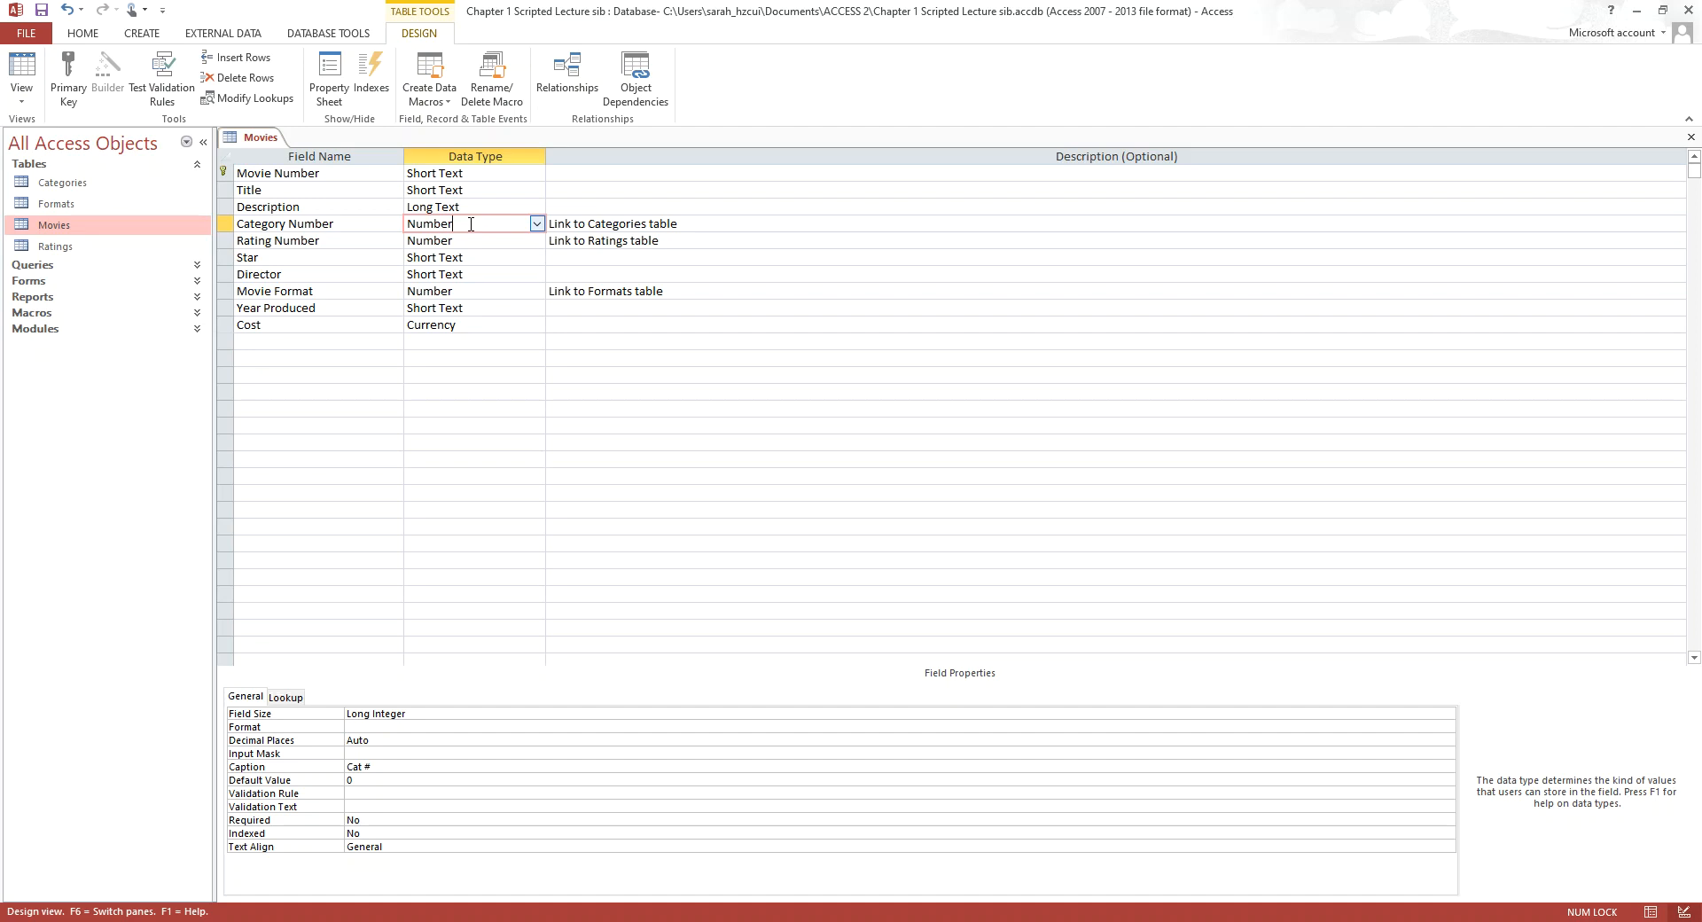
Review the properties of Rating Number, Category Number, Star, Director, Cost and Year Produced
{"action": "left_click", "coordinate": [466, 241]}
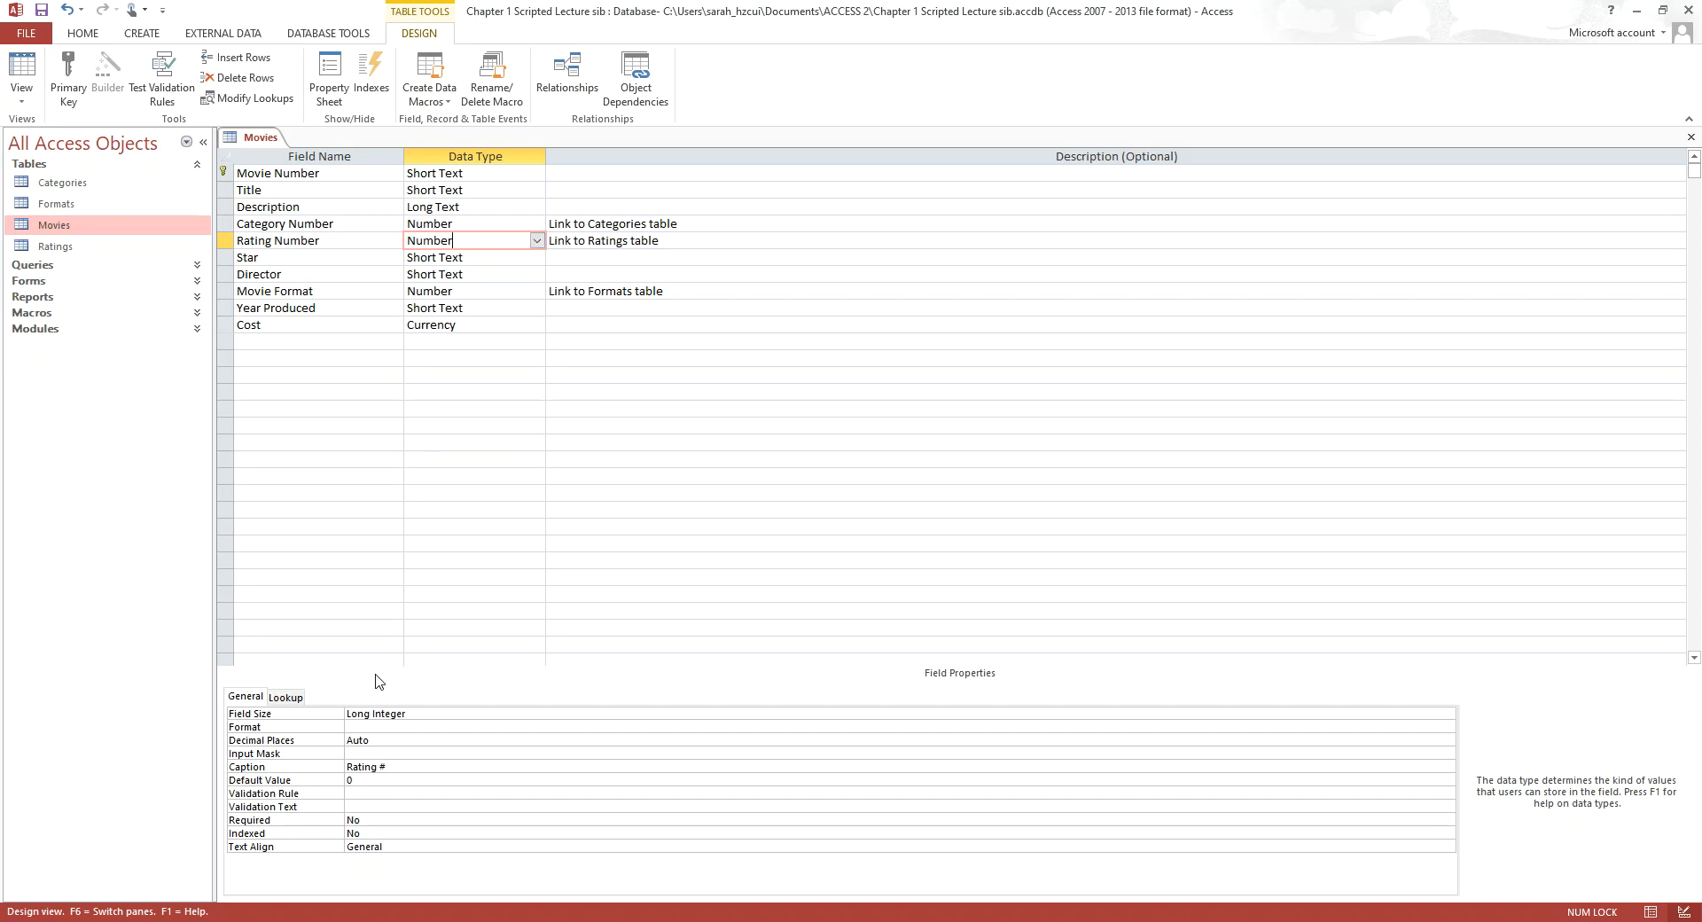
{"action": "left_click", "coordinate": [375, 742]}
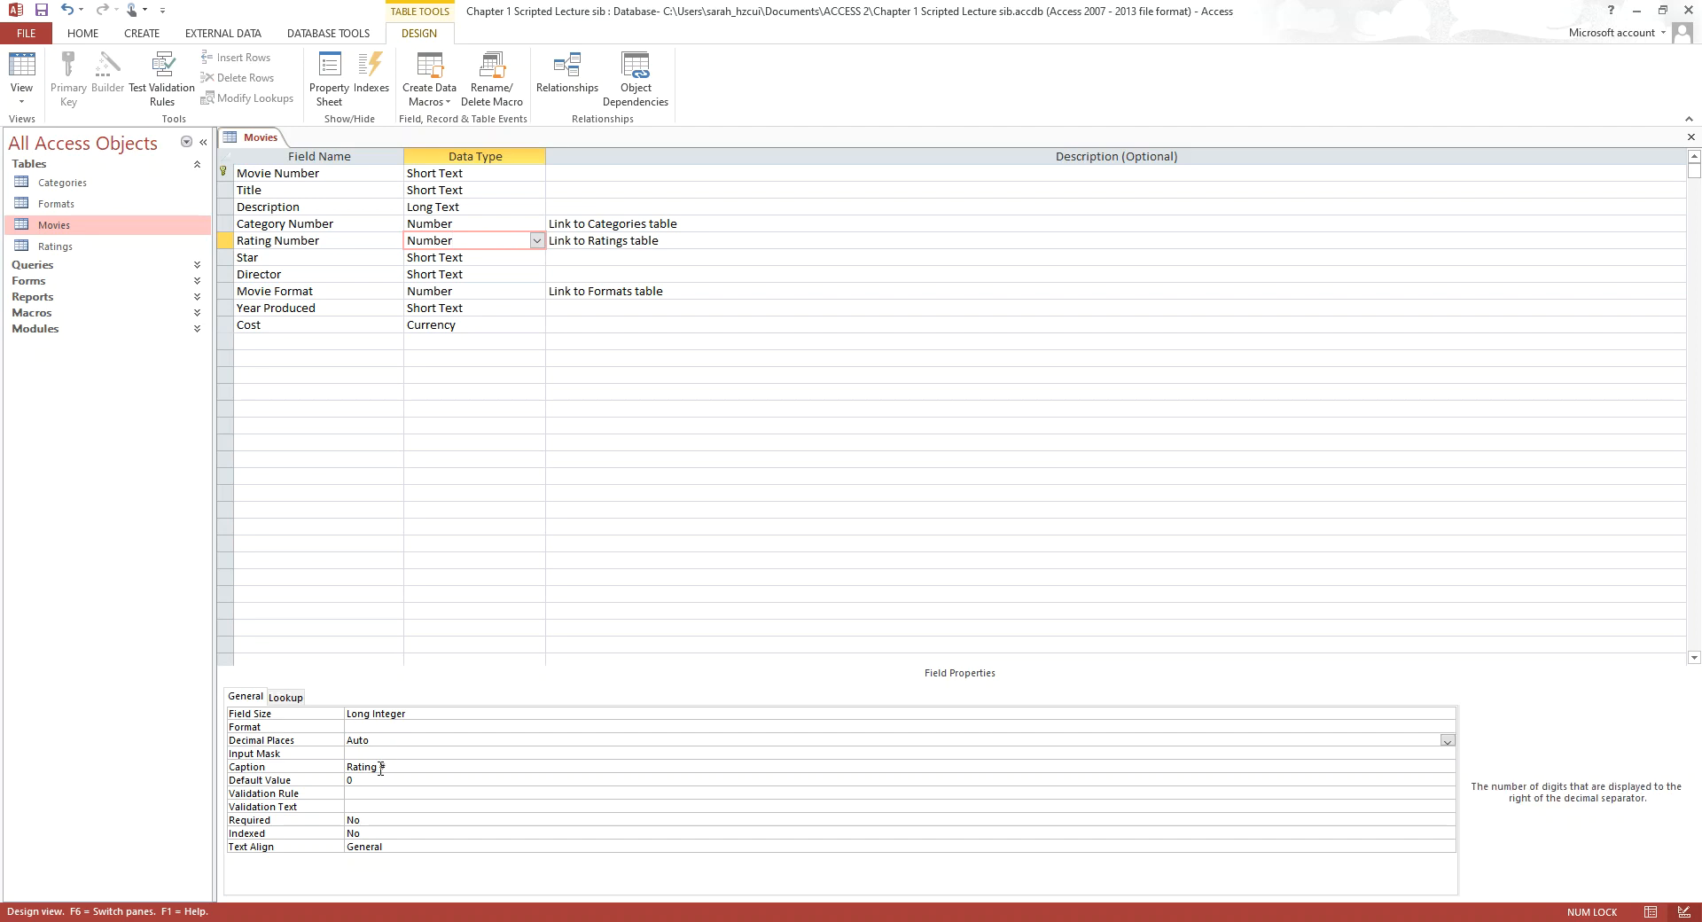
{"action": "left_click", "coordinate": [450, 224]}
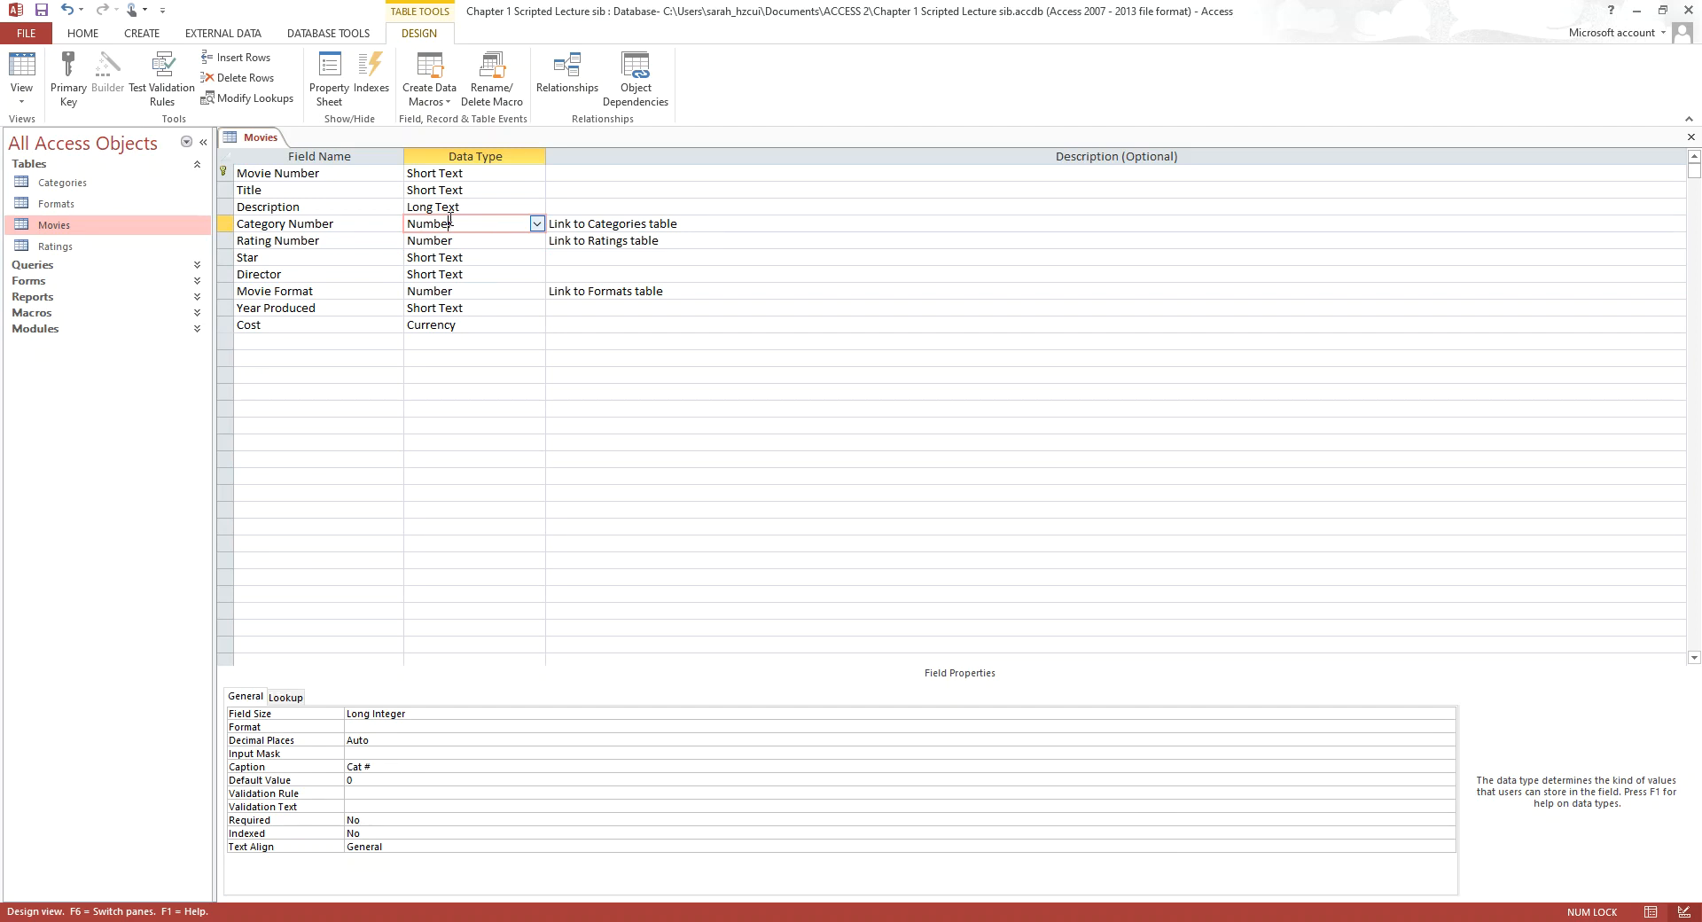
{"action": "left_click", "coordinate": [461, 241]}
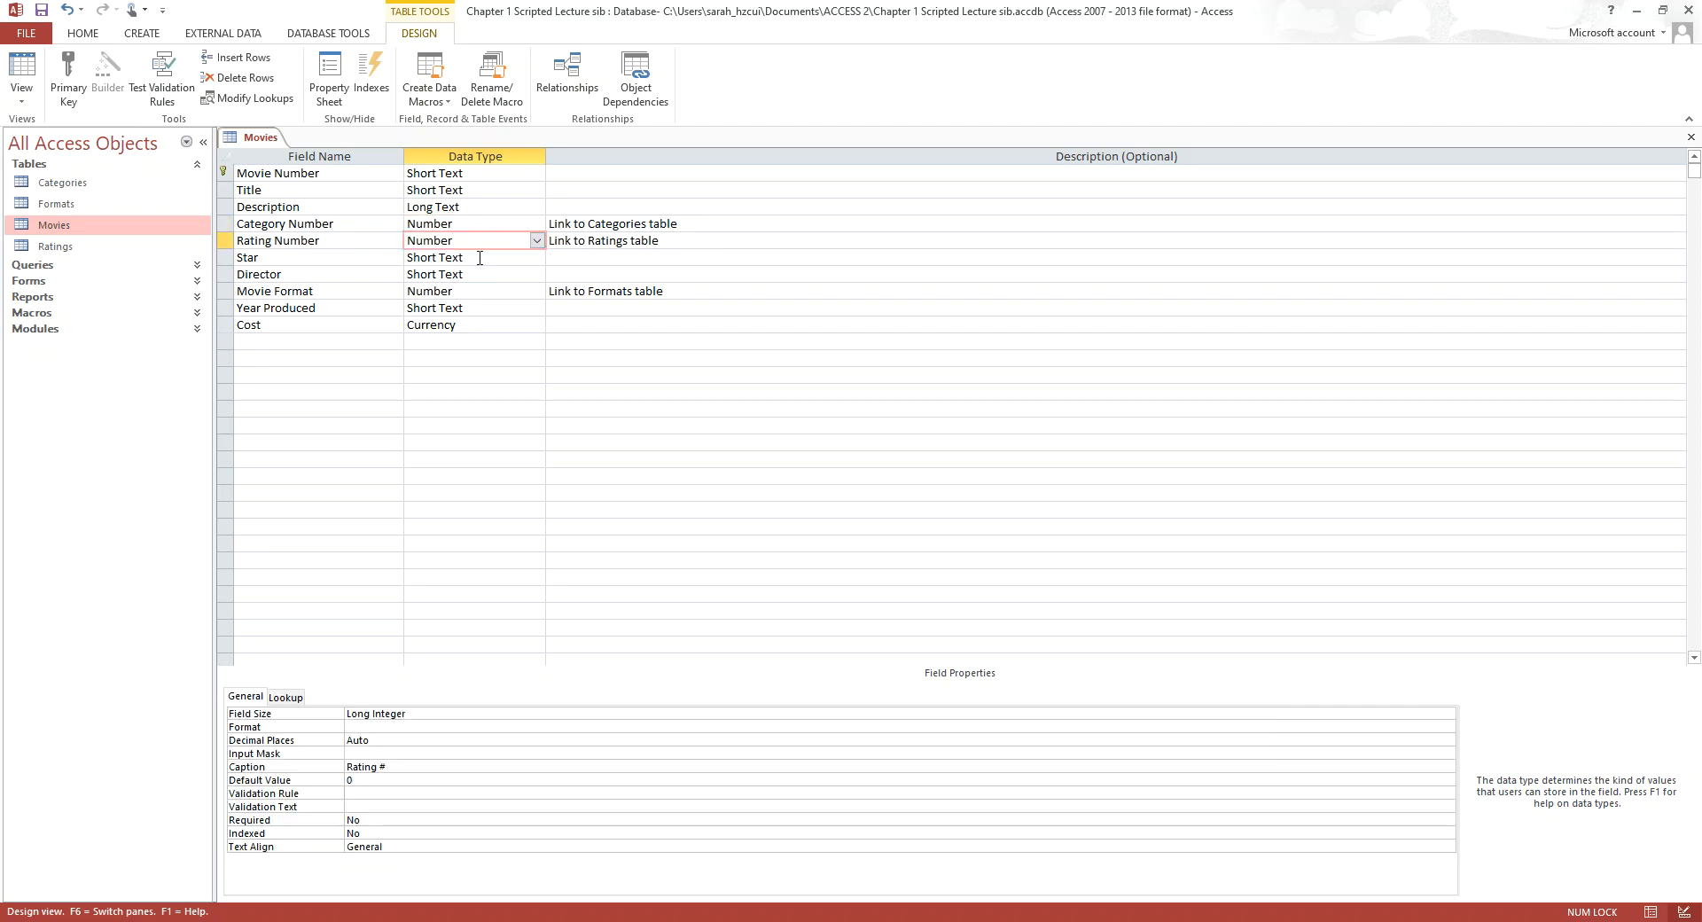
{"action": "left_click", "coordinate": [480, 258]}
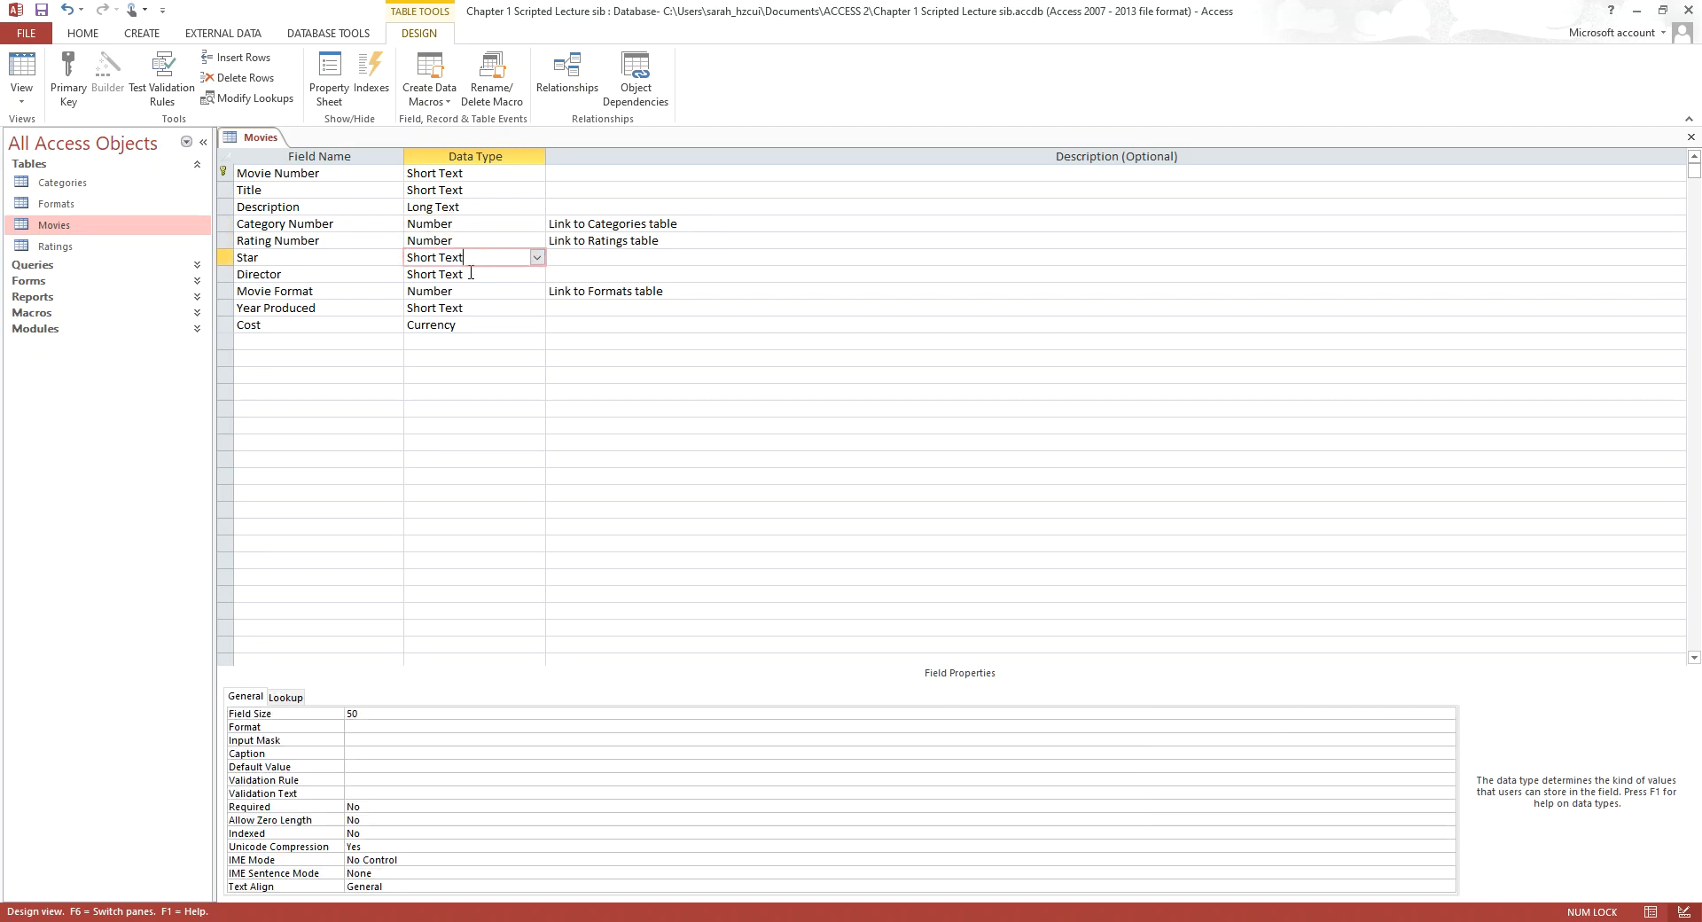
{"action": "left_click", "coordinate": [471, 274]}
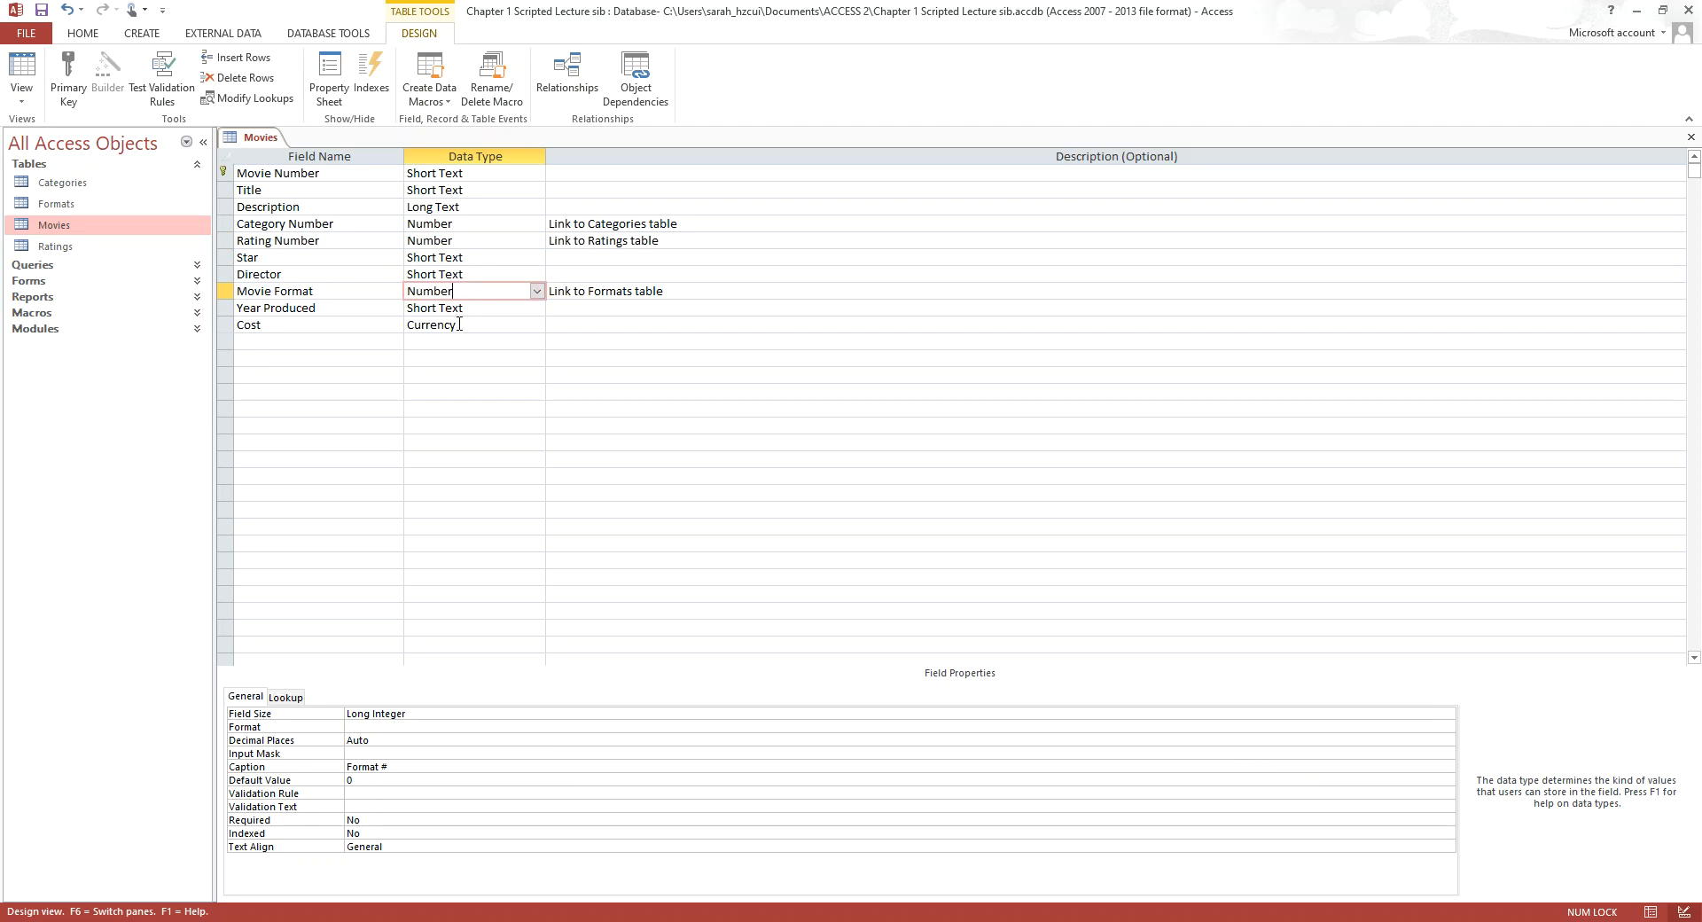
{"action": "left_click", "coordinate": [459, 325]}
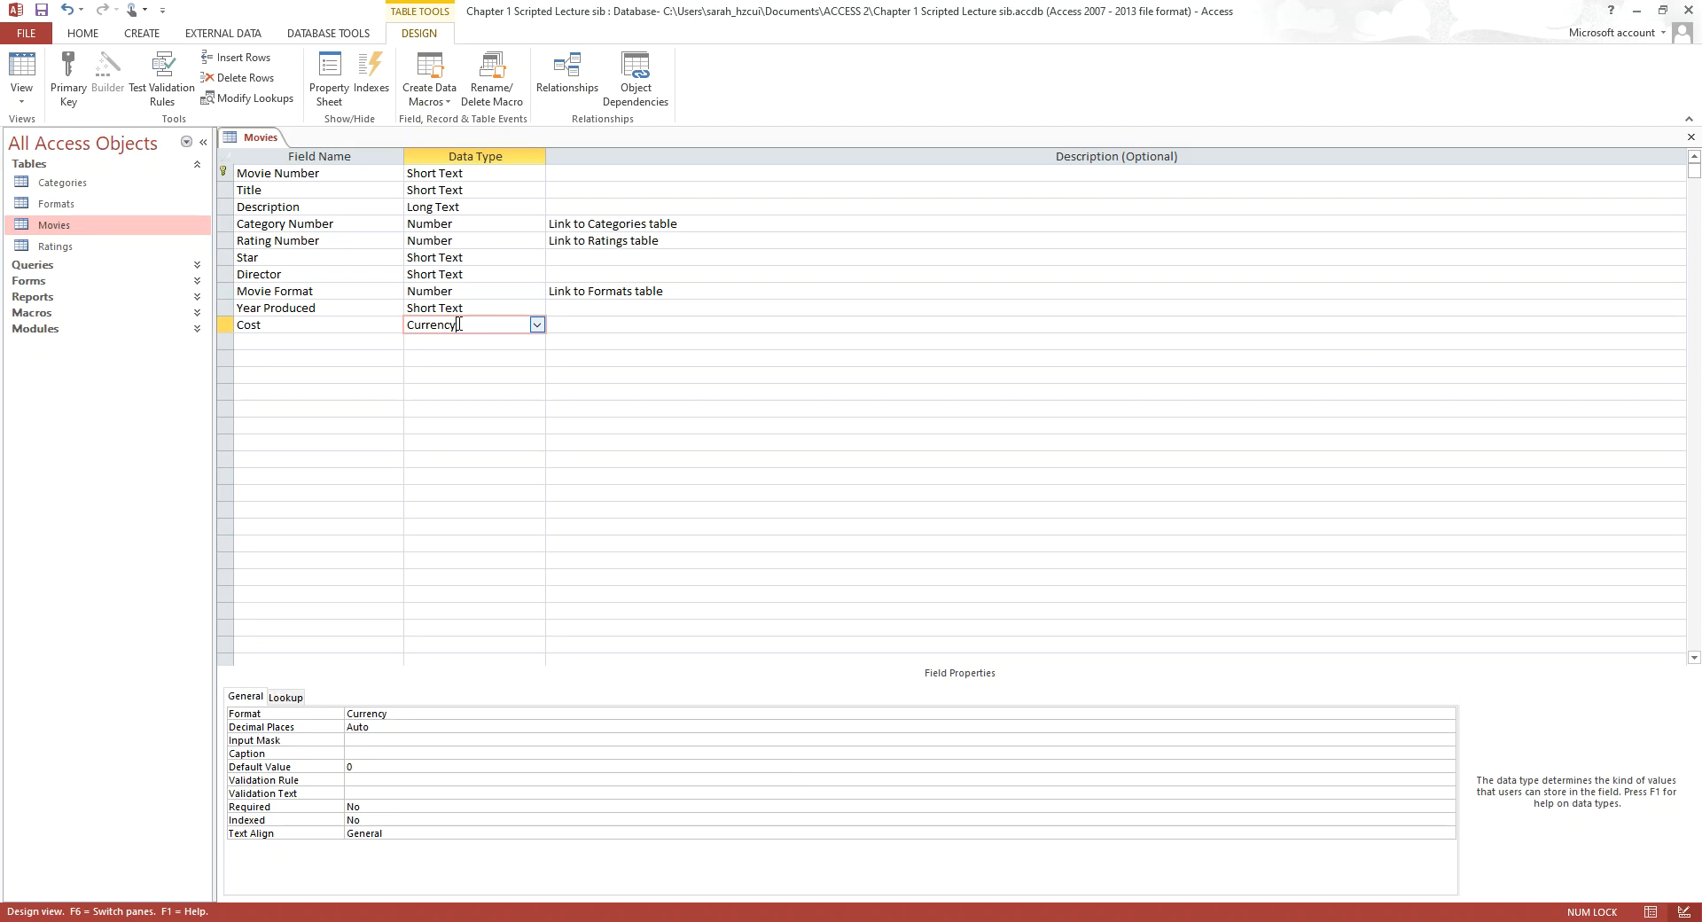
{"action": "left_click", "coordinate": [468, 243]}
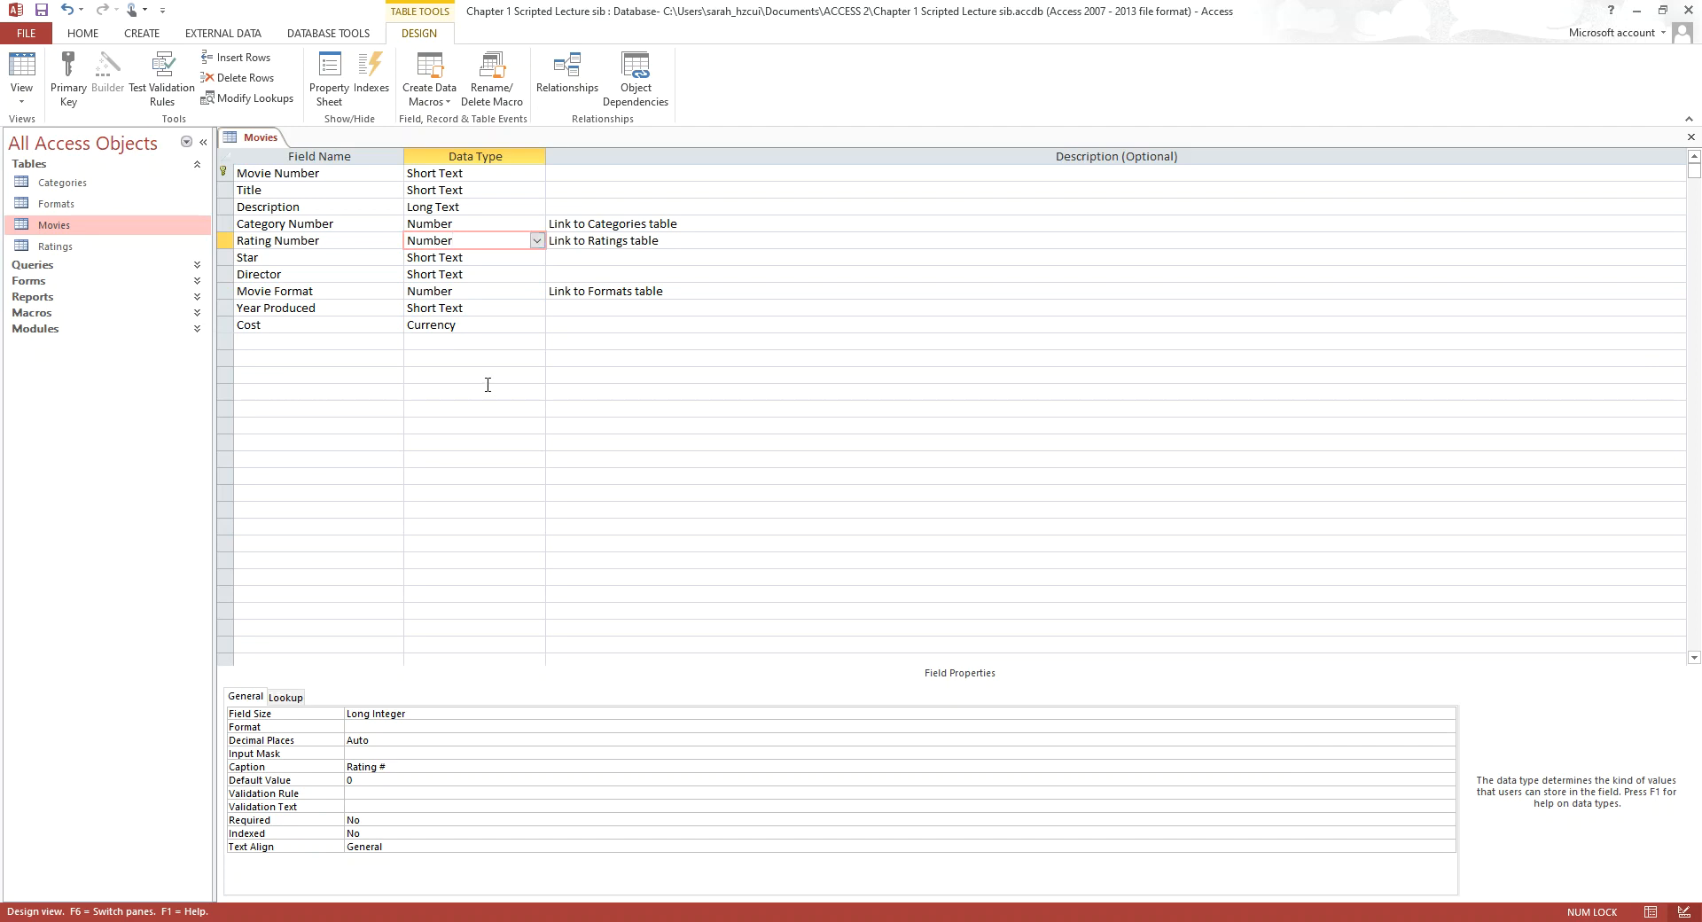
{"action": "left_click", "coordinate": [483, 328]}
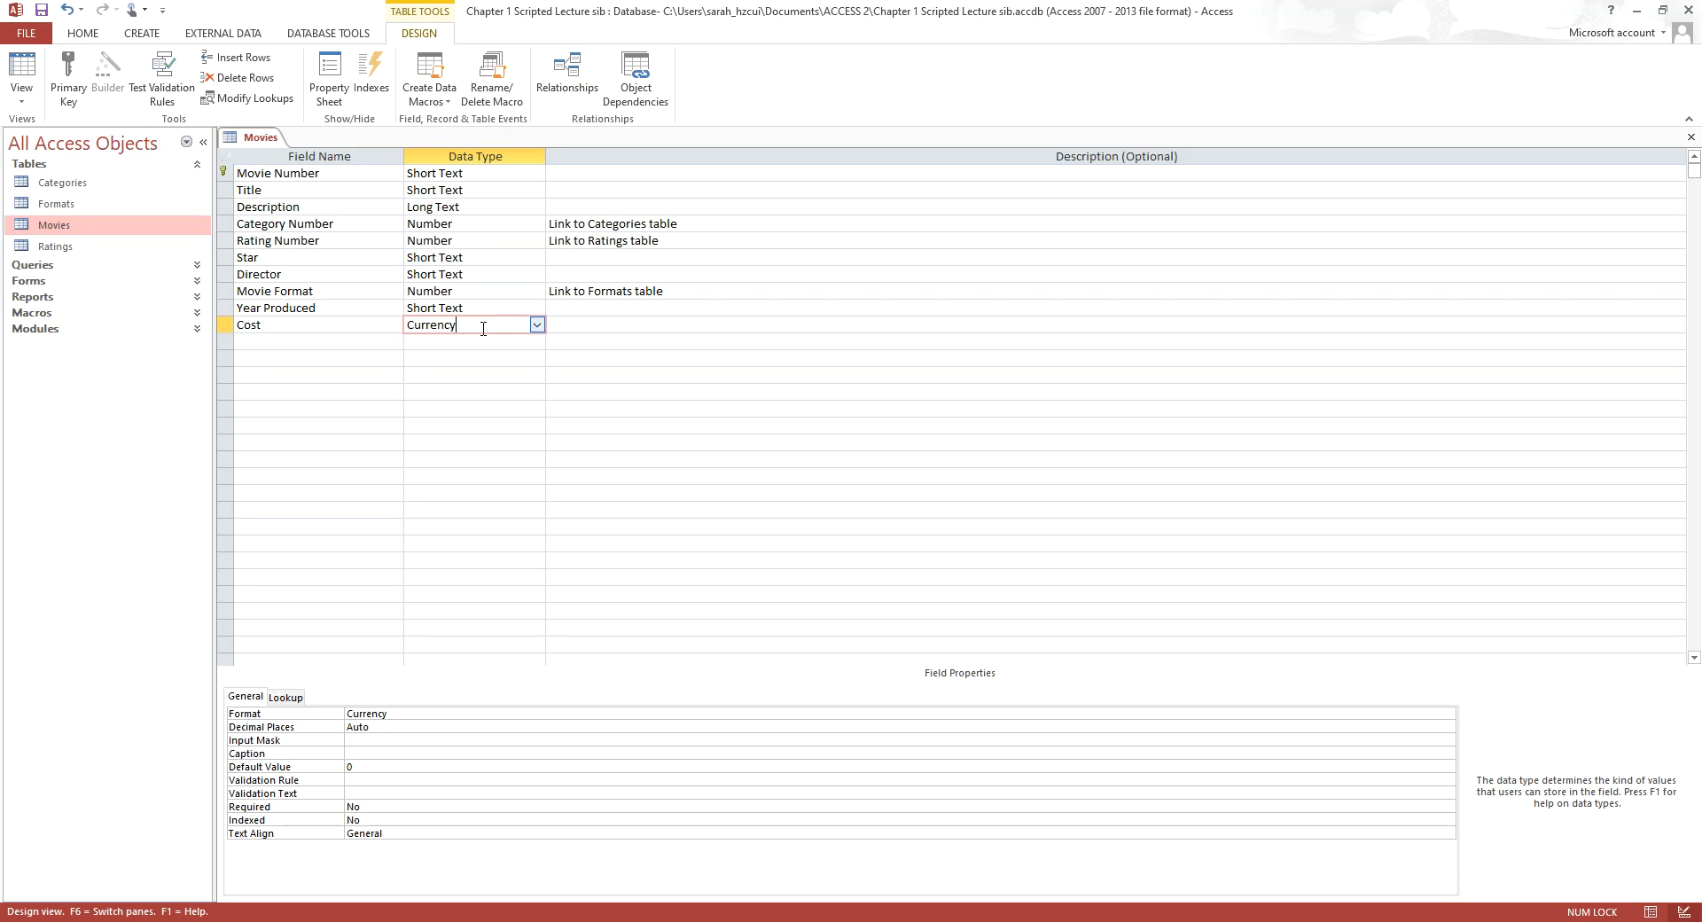
{"action": "left_click", "coordinate": [486, 308]}
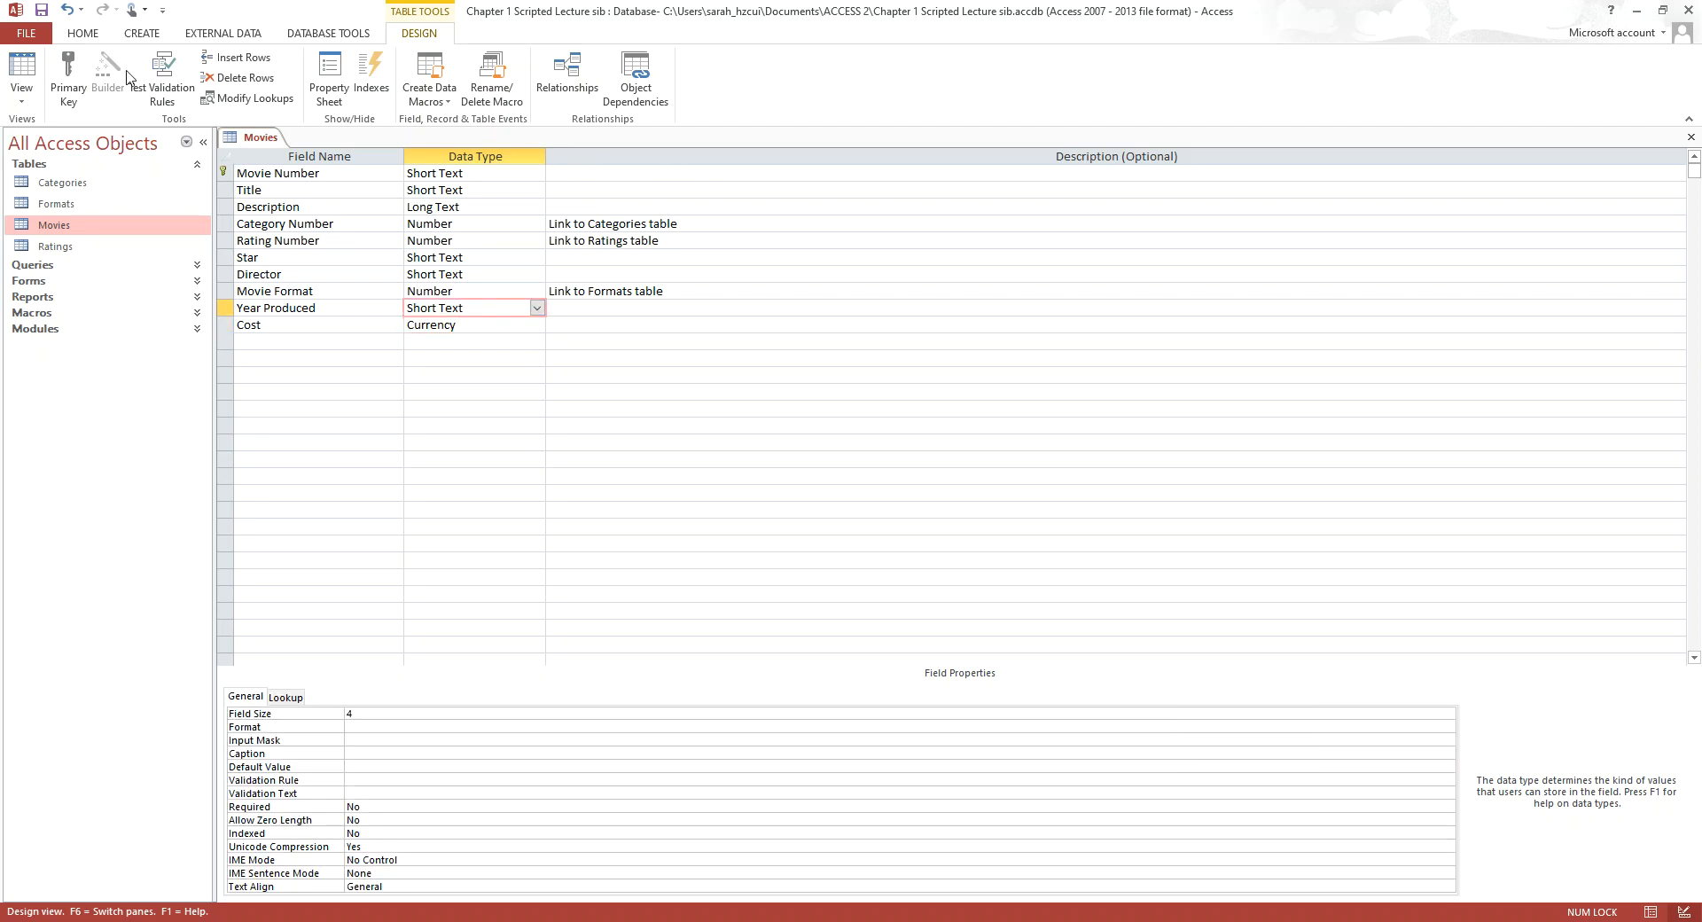
Insert a blank field row above Rating Number, then delete it again
{"action": "left_click", "coordinate": [264, 342]}
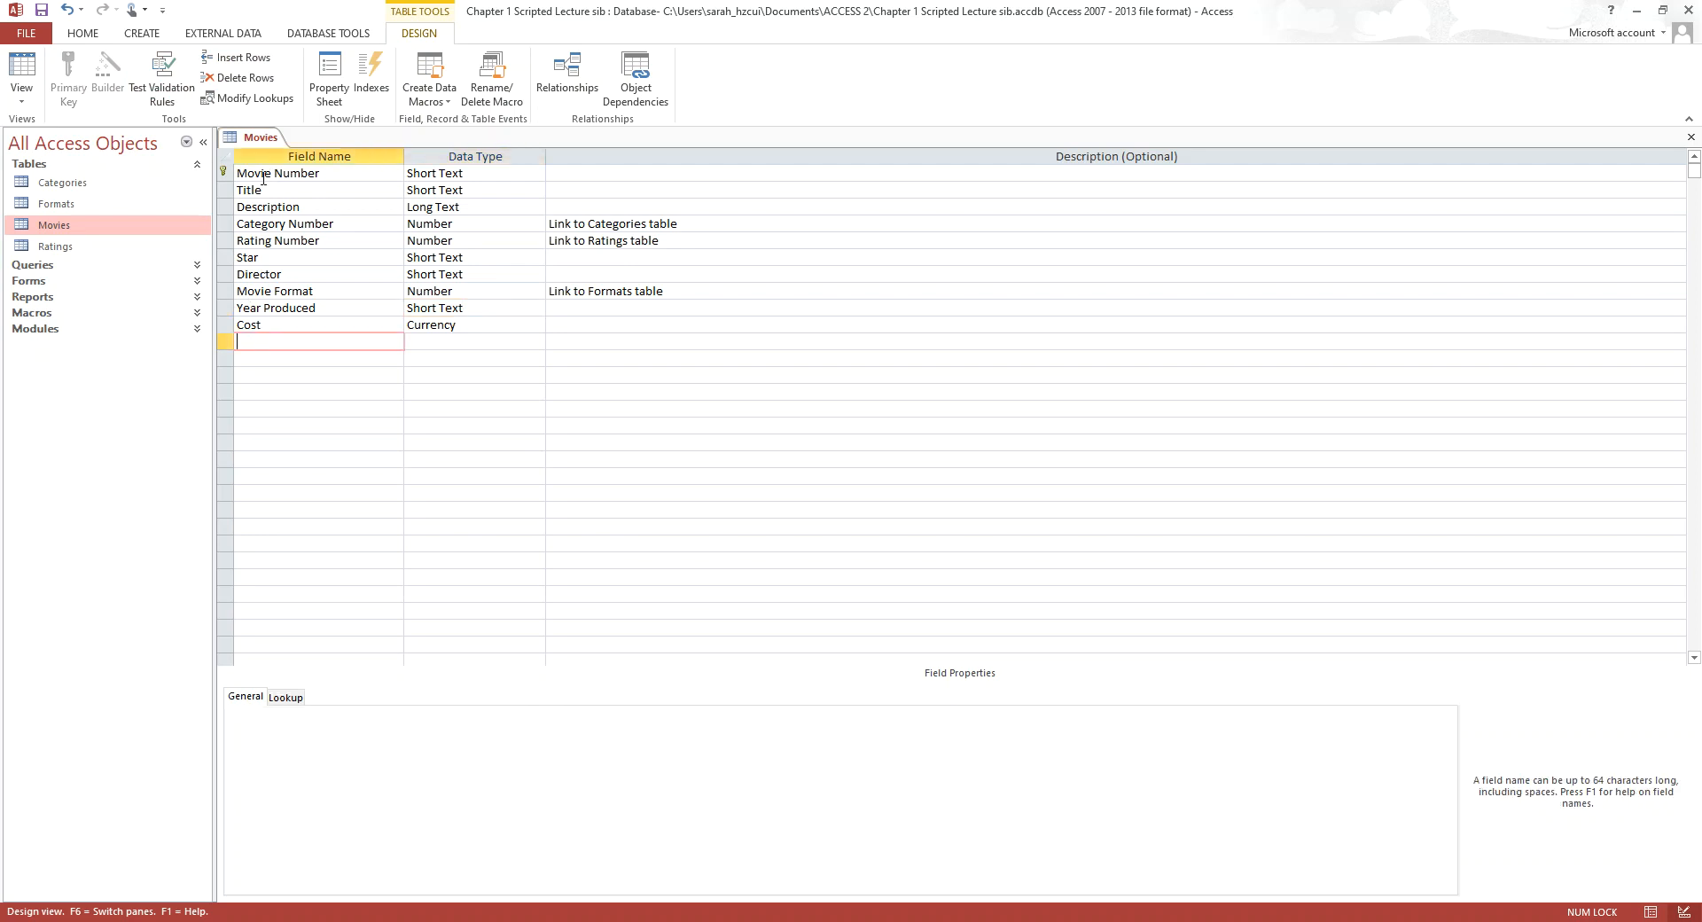
{"action": "left_click", "coordinate": [263, 326]}
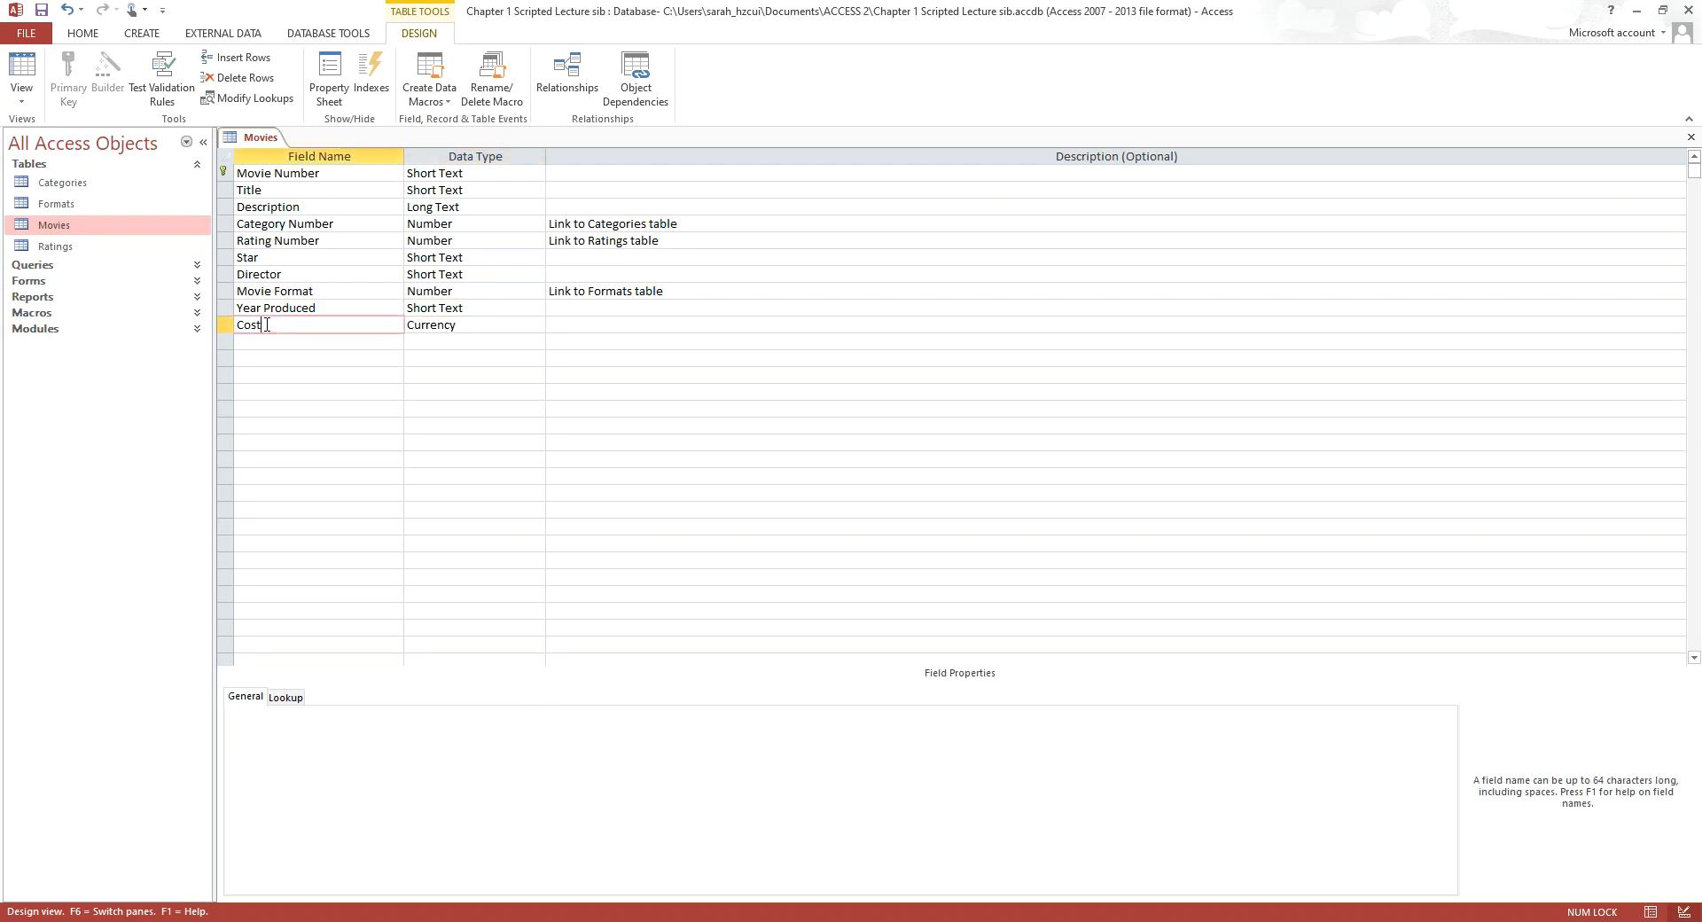
{"action": "left_click", "coordinate": [284, 240]}
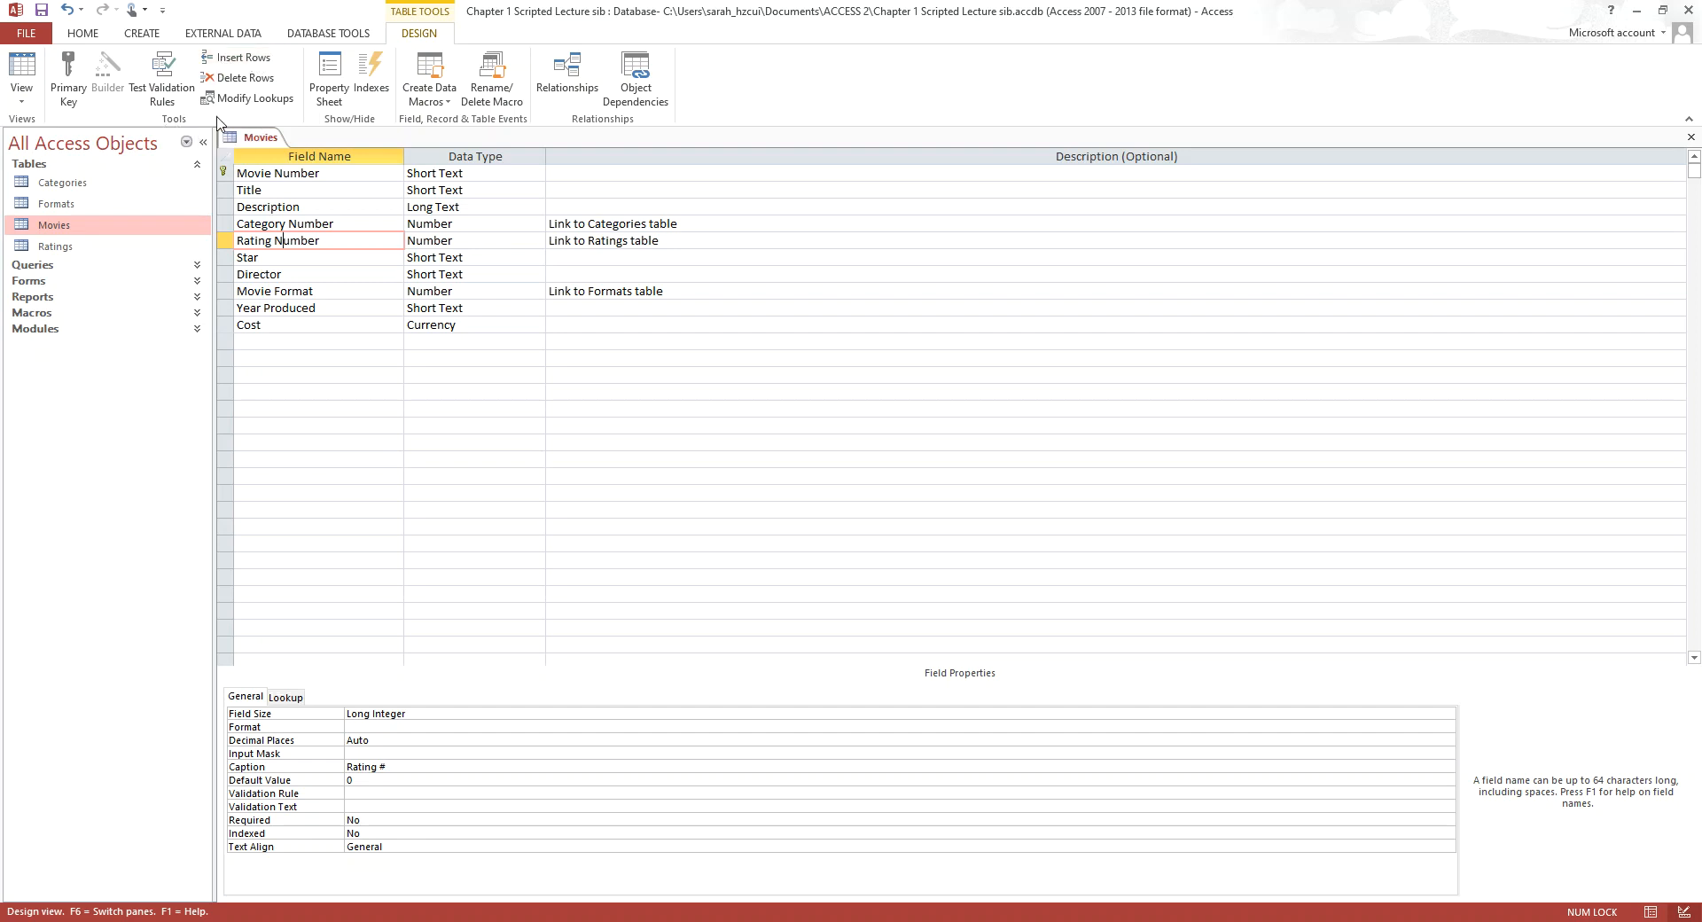
{"action": "left_click", "coordinate": [257, 59]}
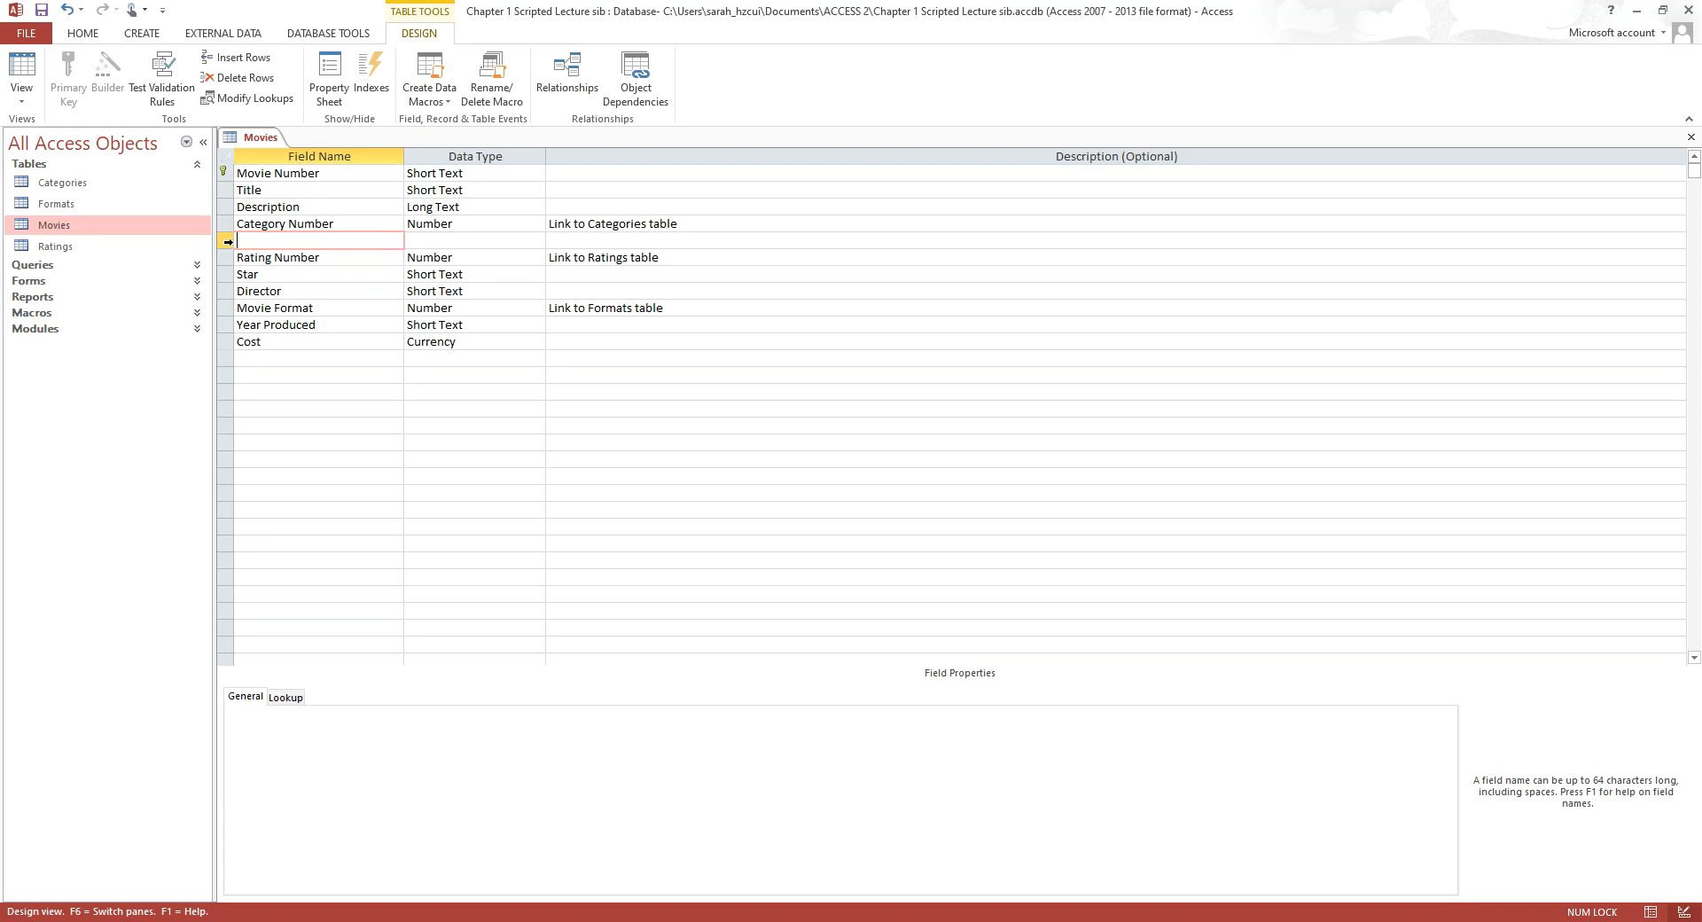
{"action": "left_click", "coordinate": [225, 242]}
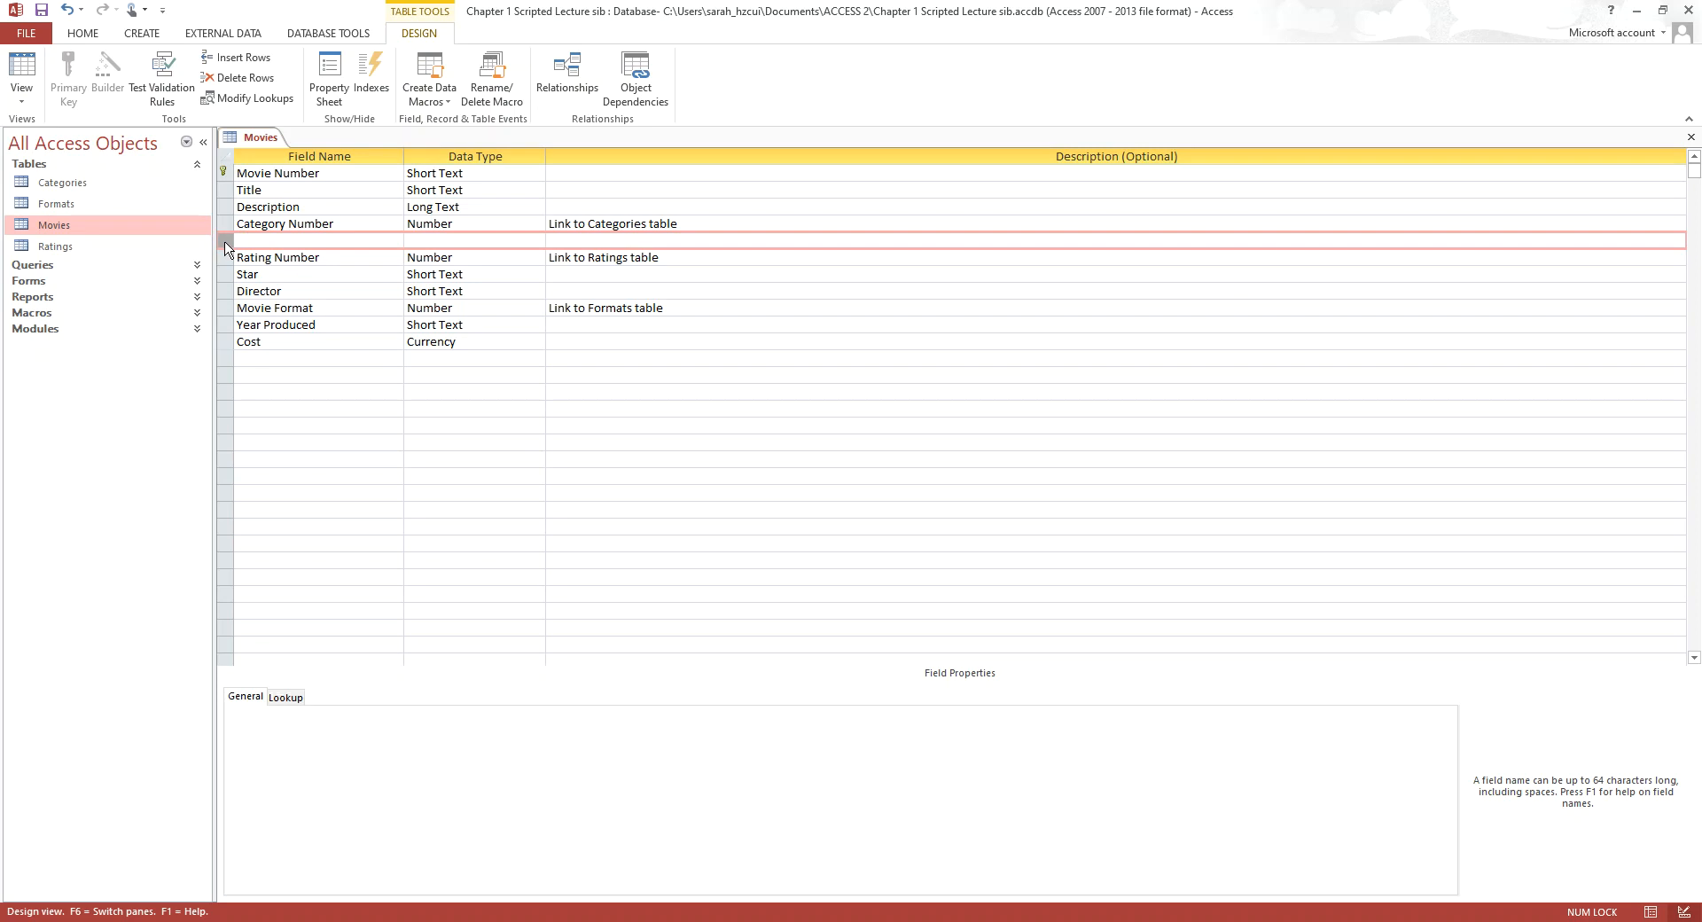
{"action": "left_click", "coordinate": [237, 78]}
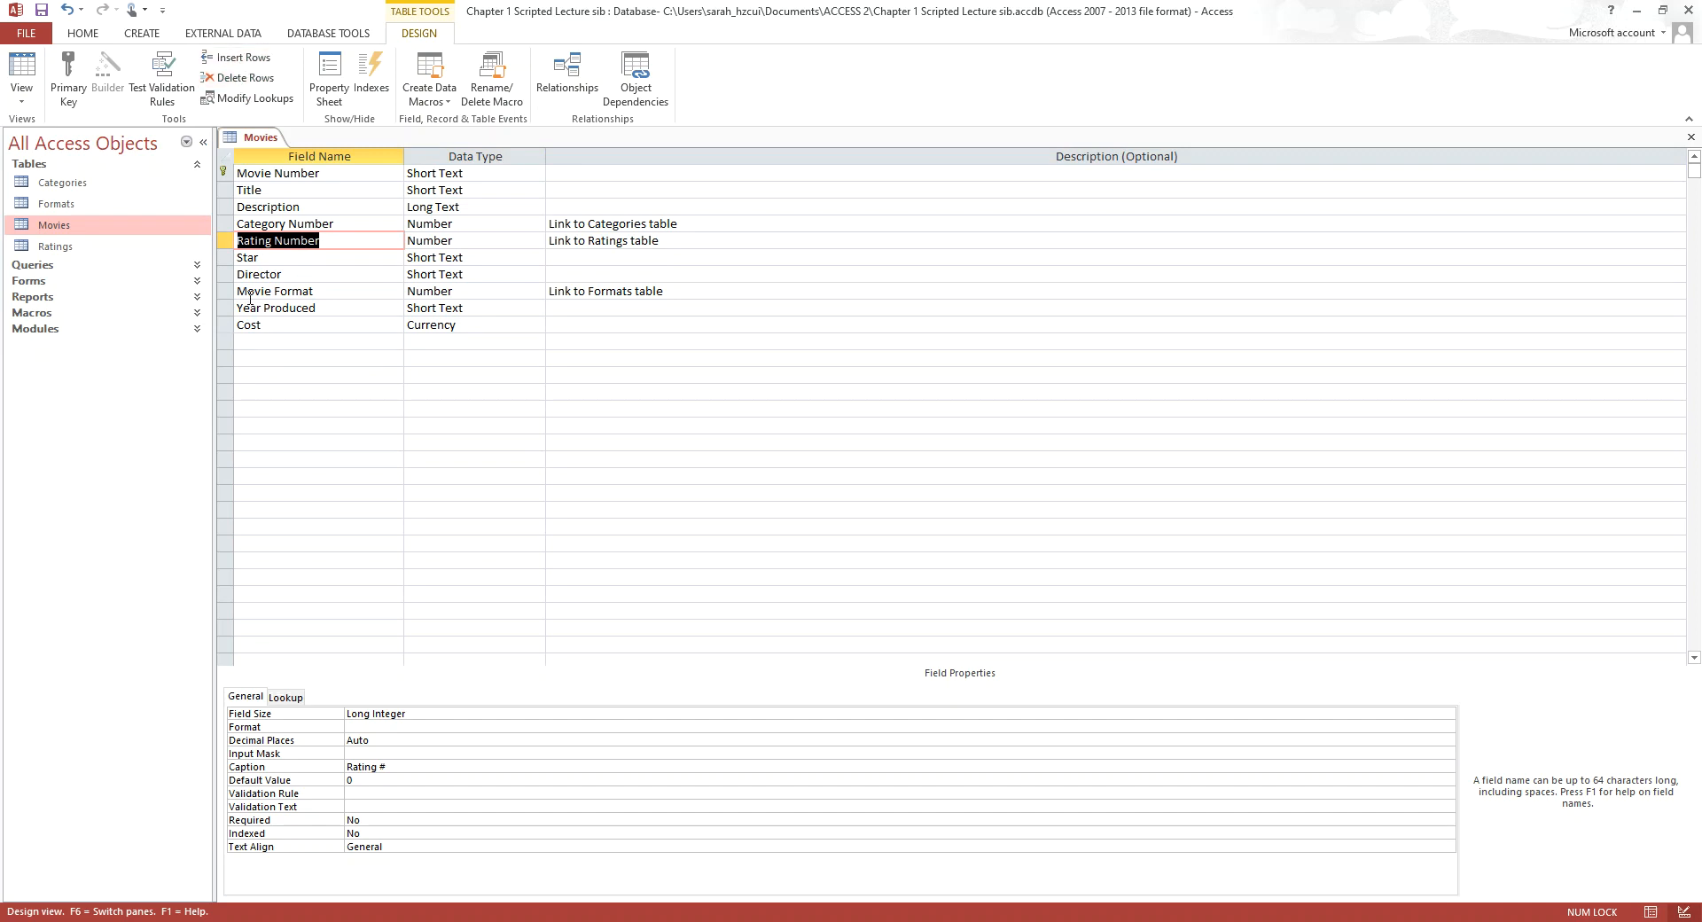
Check each field's description and confirm Year Produced's field size of 4
{"action": "left_click", "coordinate": [269, 341]}
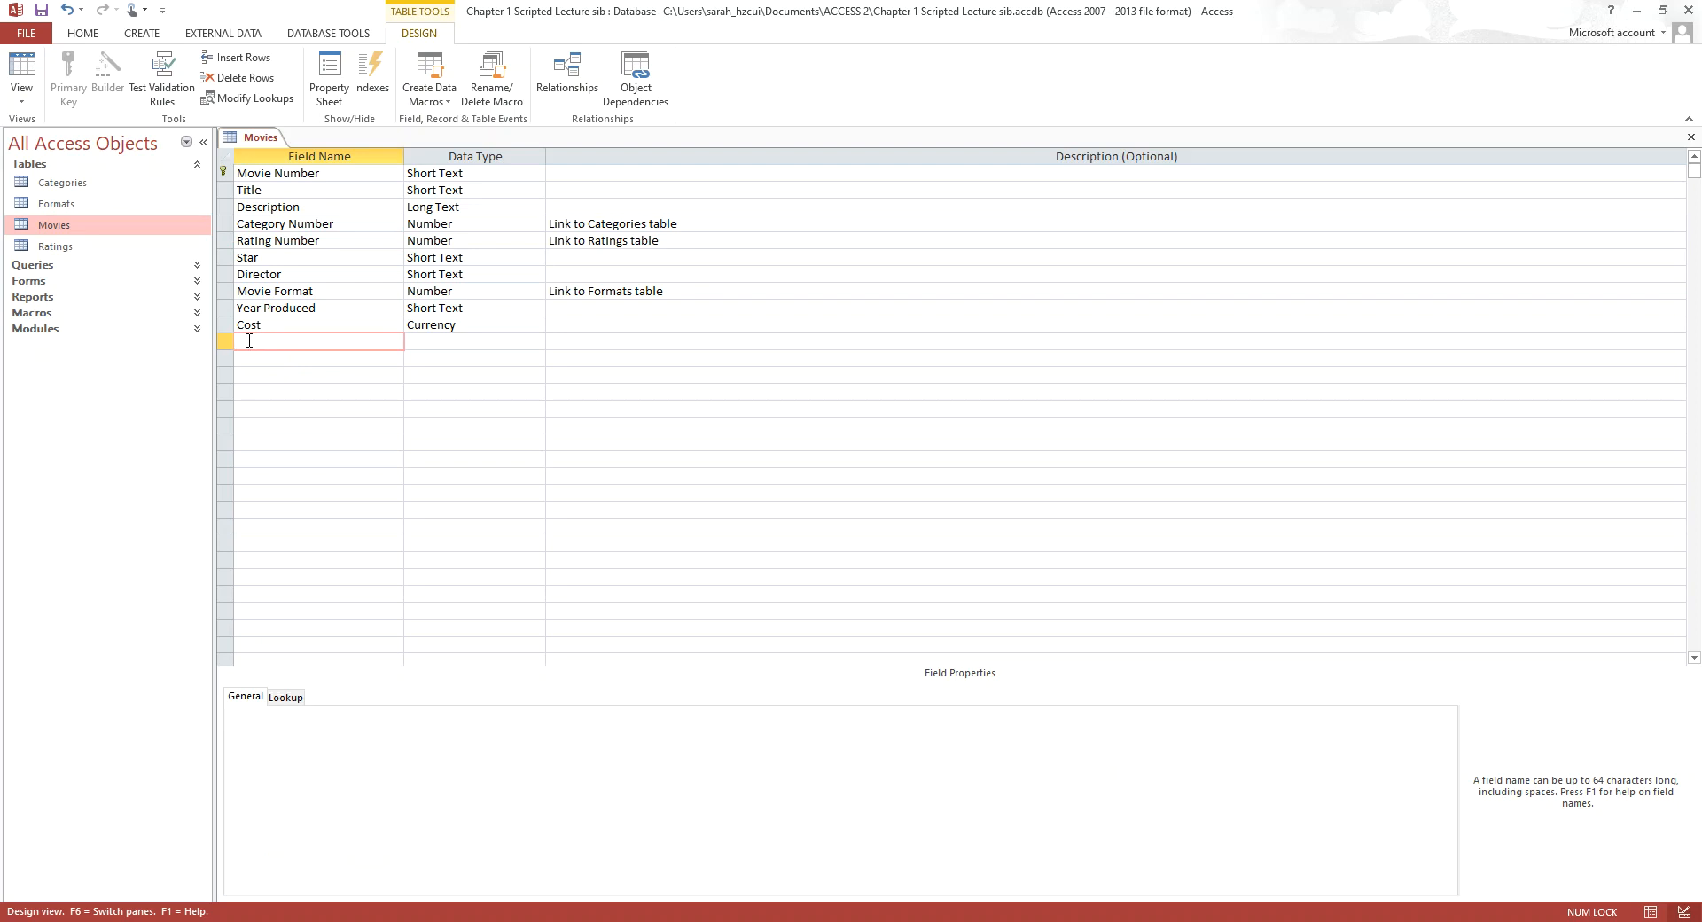
{"action": "left_click", "coordinate": [637, 176]}
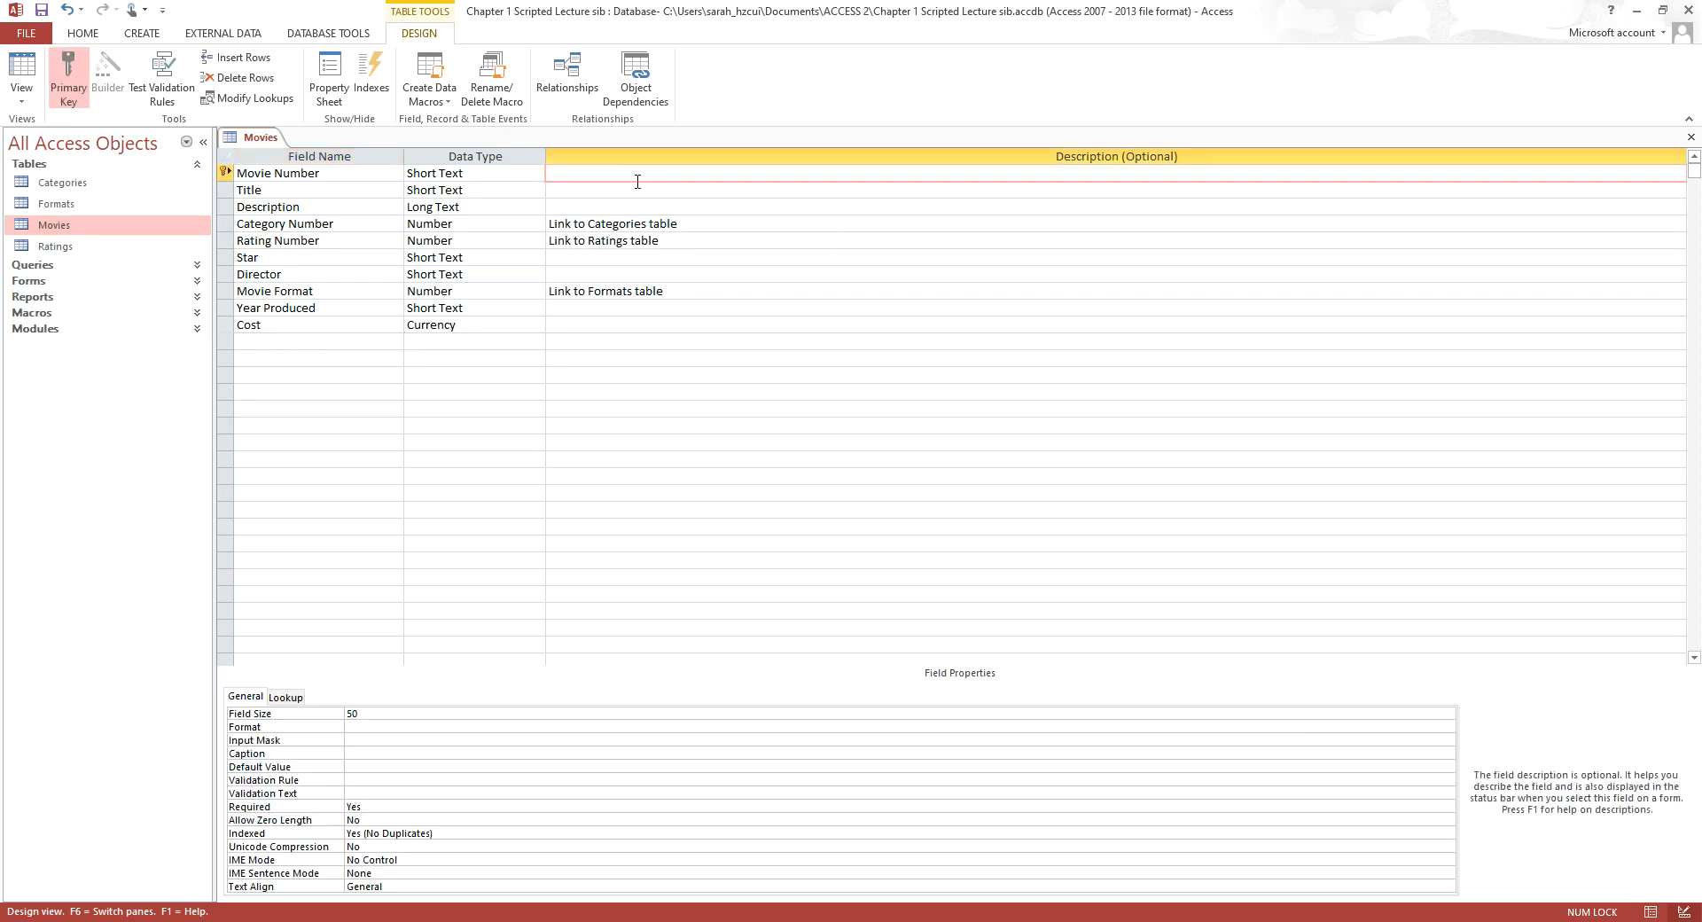
{"action": "left_click", "coordinate": [571, 194]}
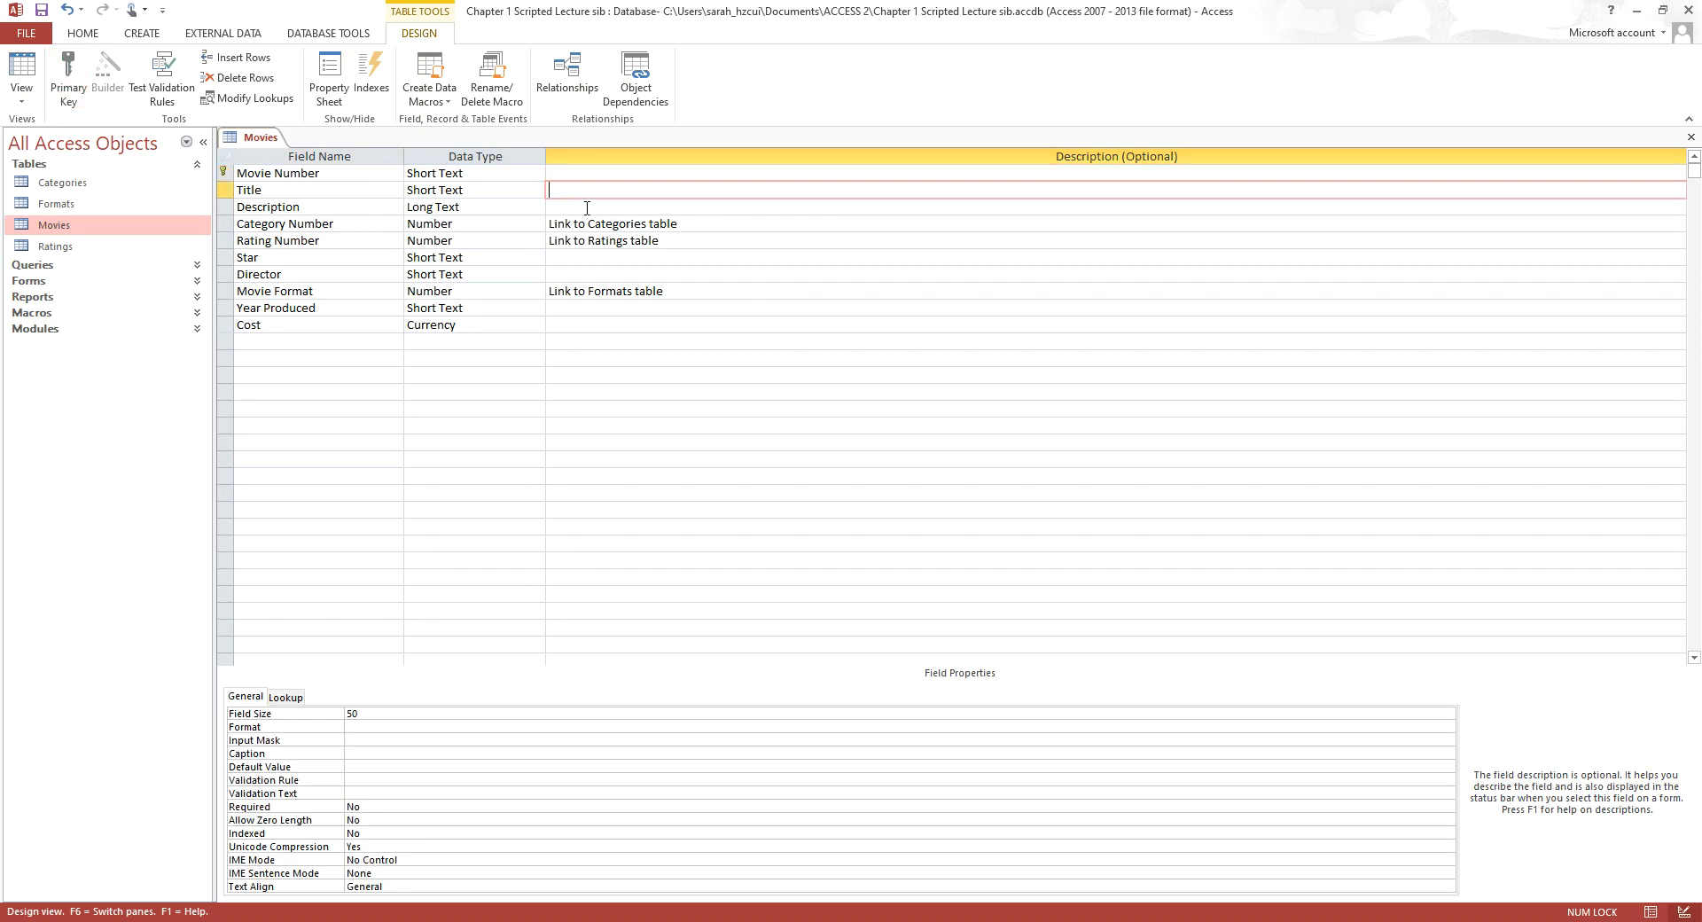
{"action": "left_click", "coordinate": [587, 208]}
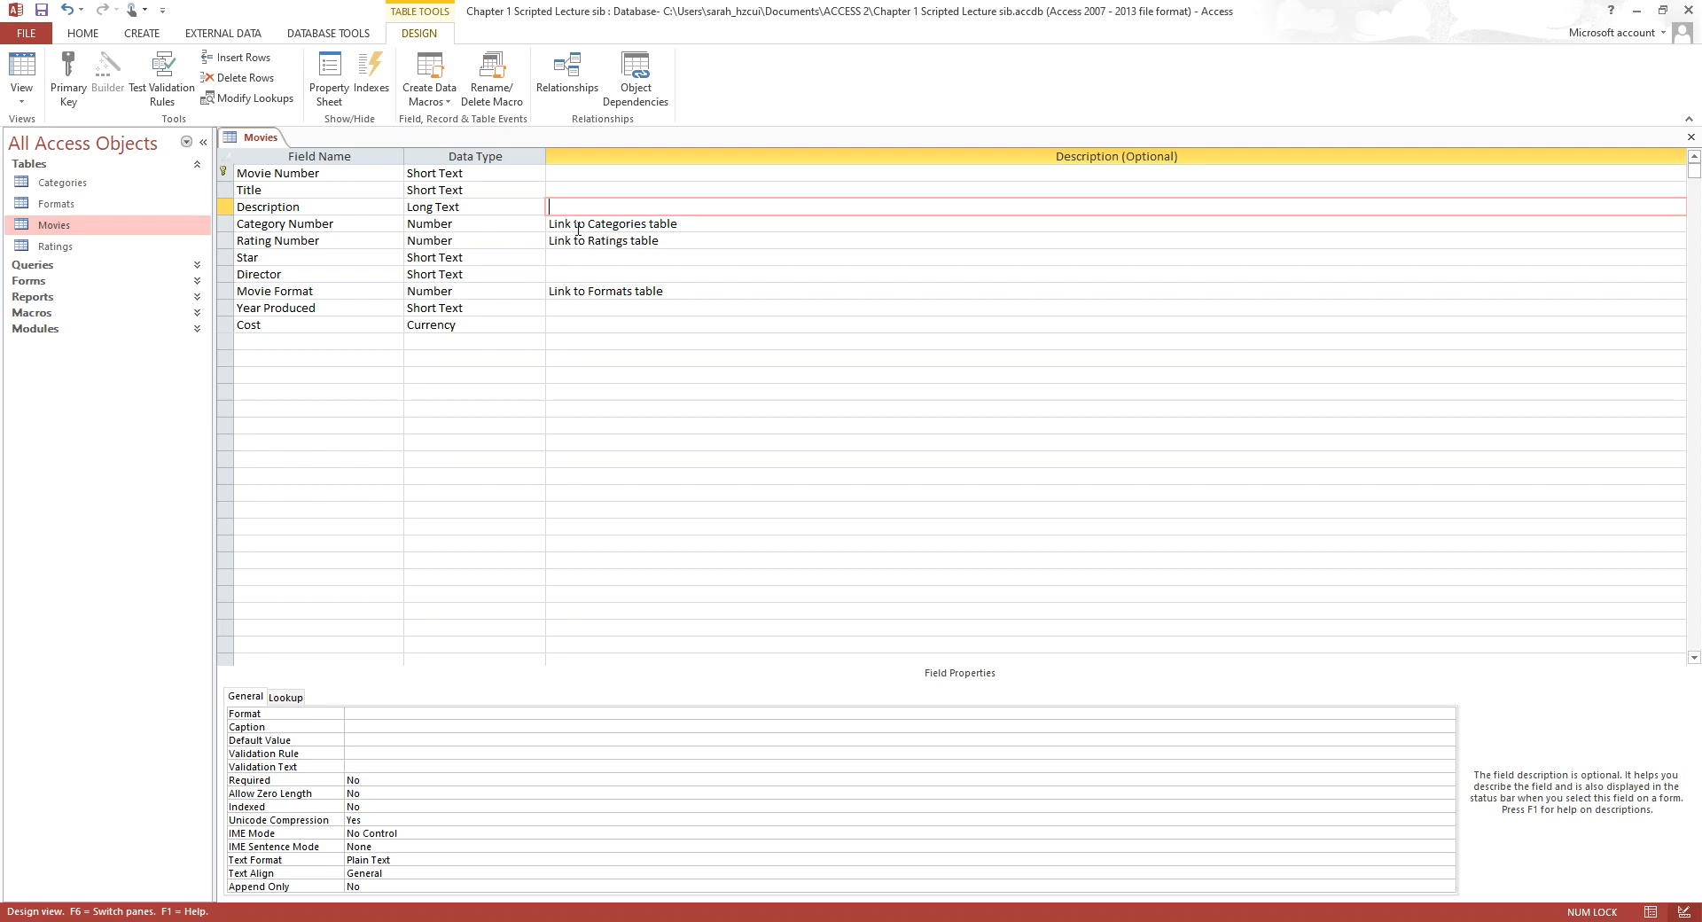
{"action": "left_click", "coordinate": [580, 225]}
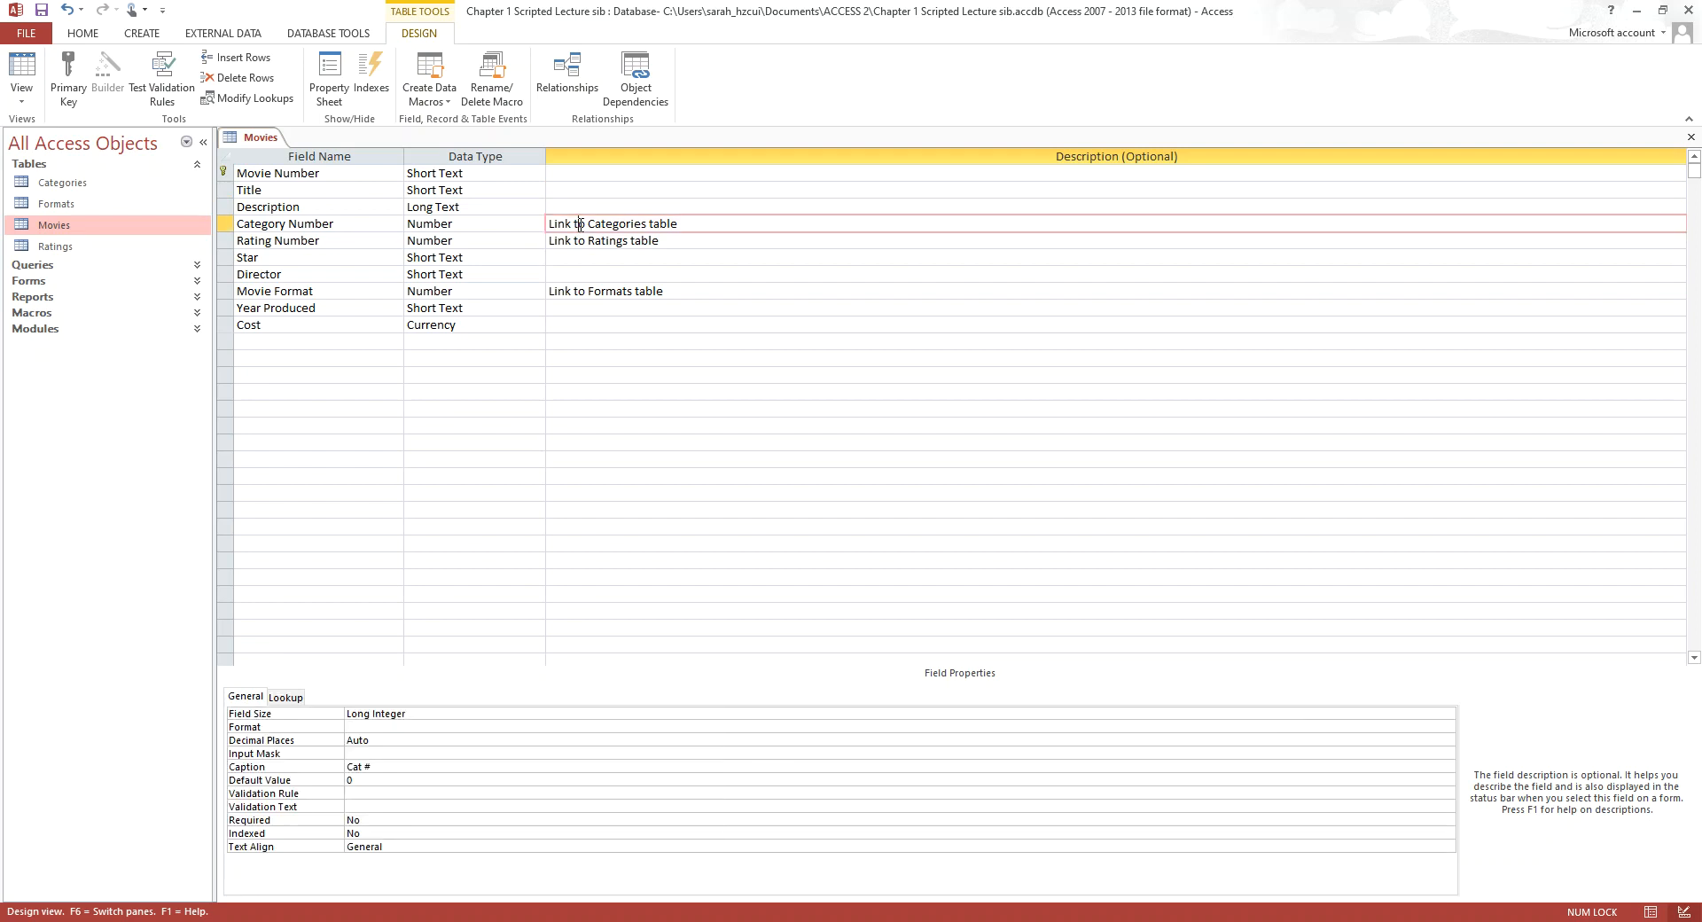
{"action": "left_click", "coordinate": [695, 240]}
{"action": "left_click", "coordinate": [684, 293]}
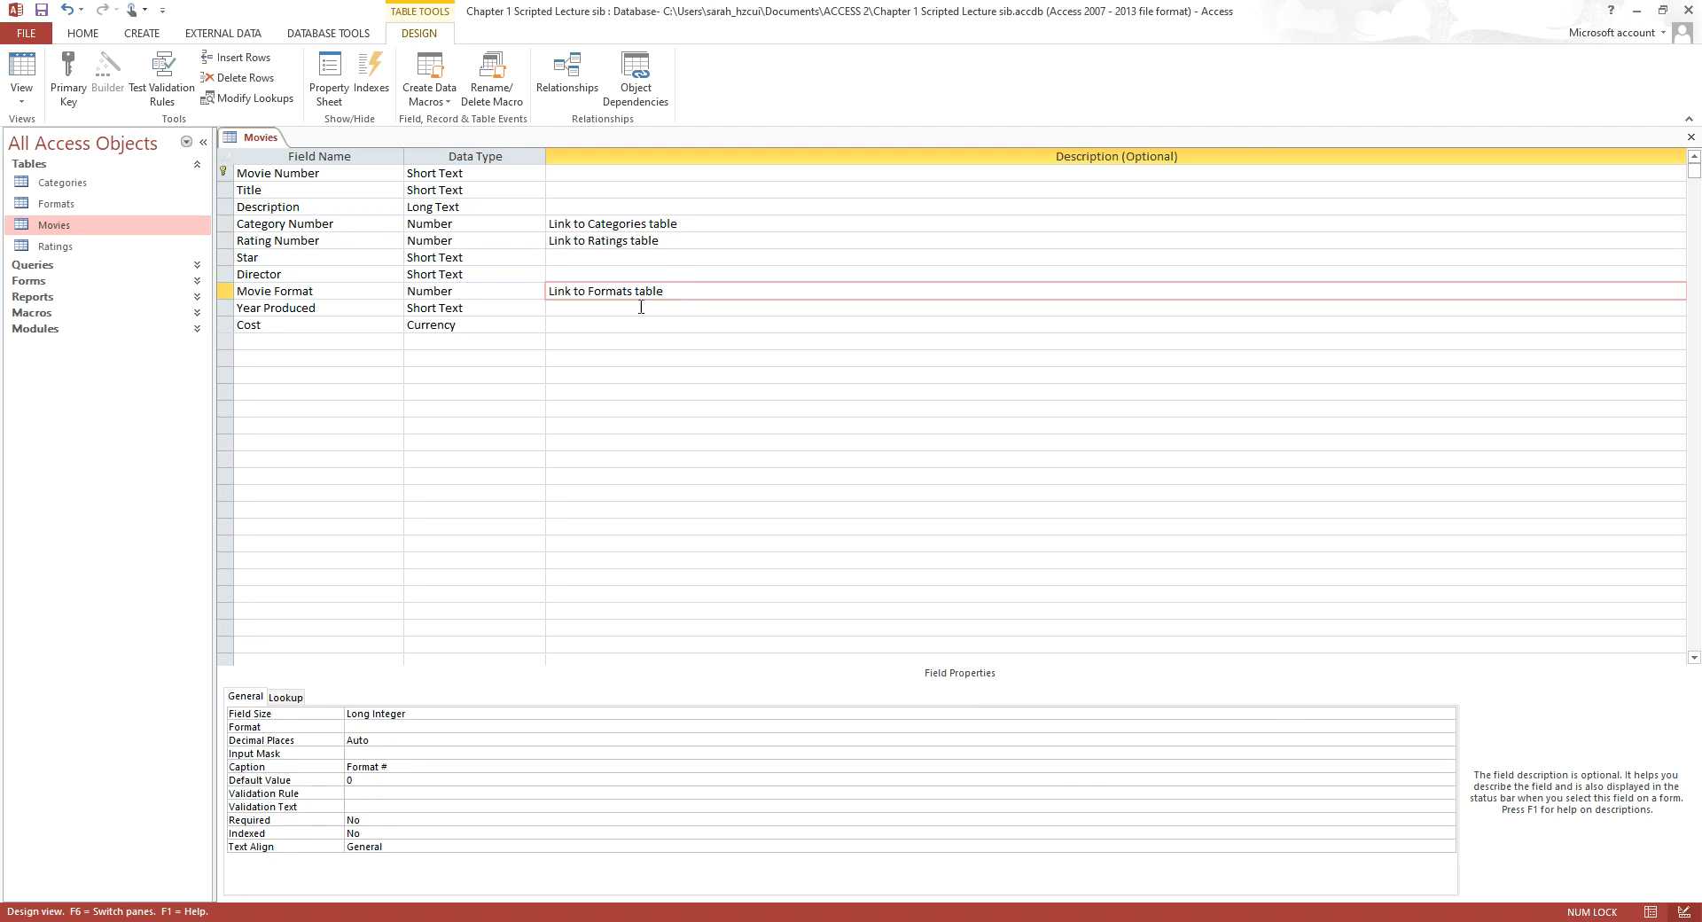
{"action": "left_click", "coordinate": [610, 310]}
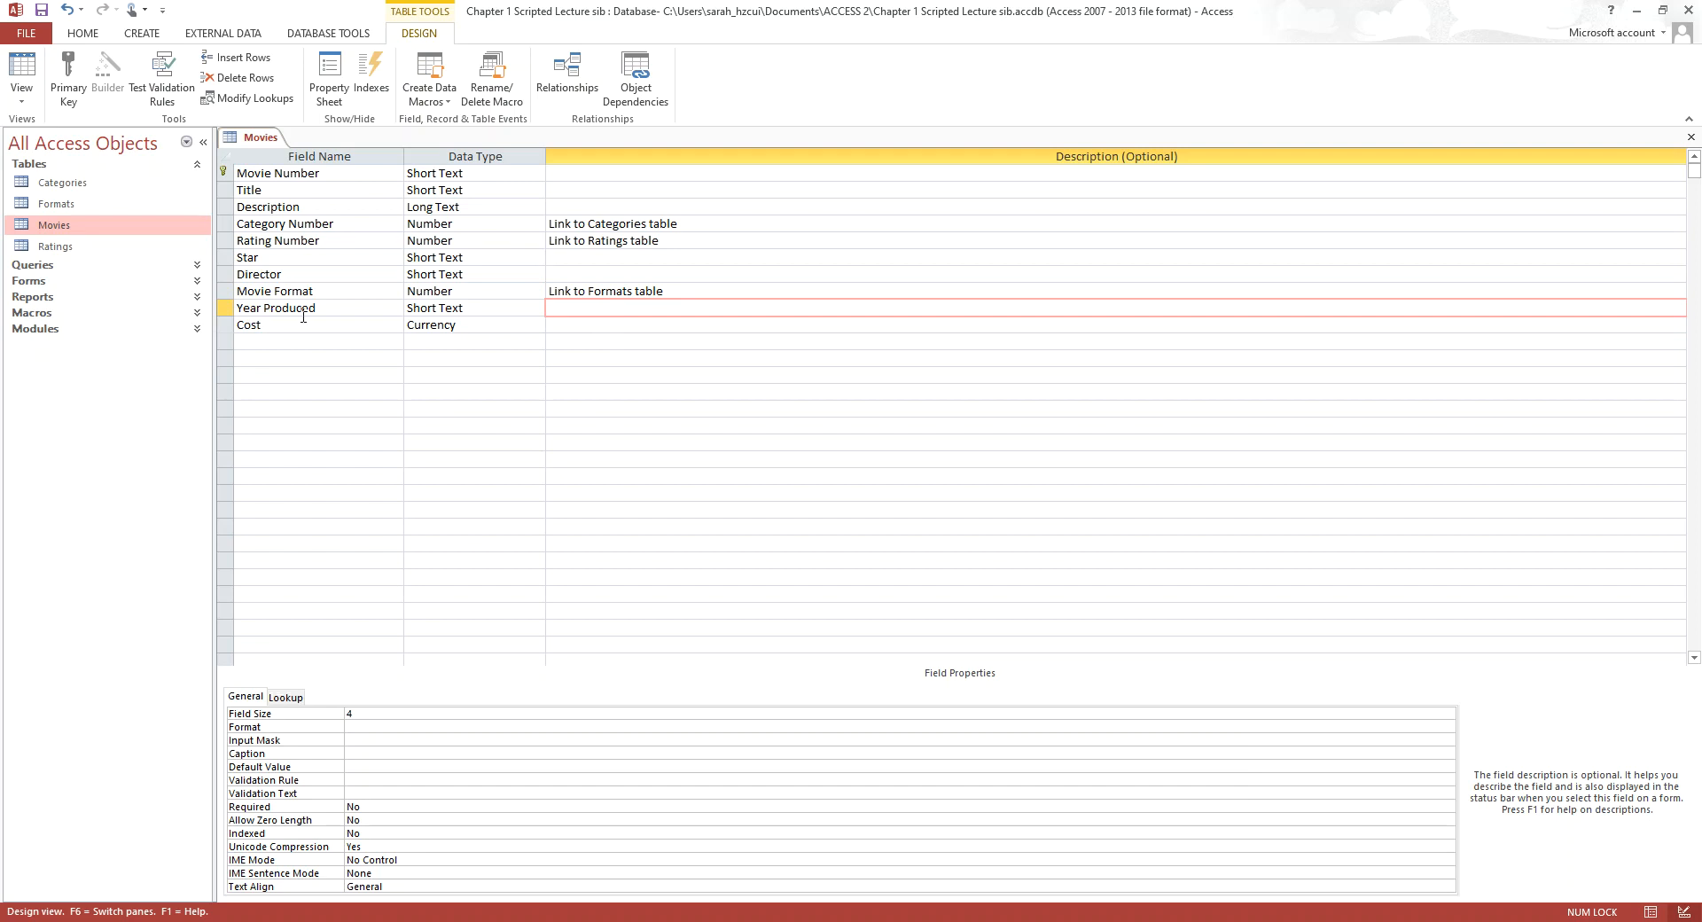
{"action": "left_click", "coordinate": [485, 307]}
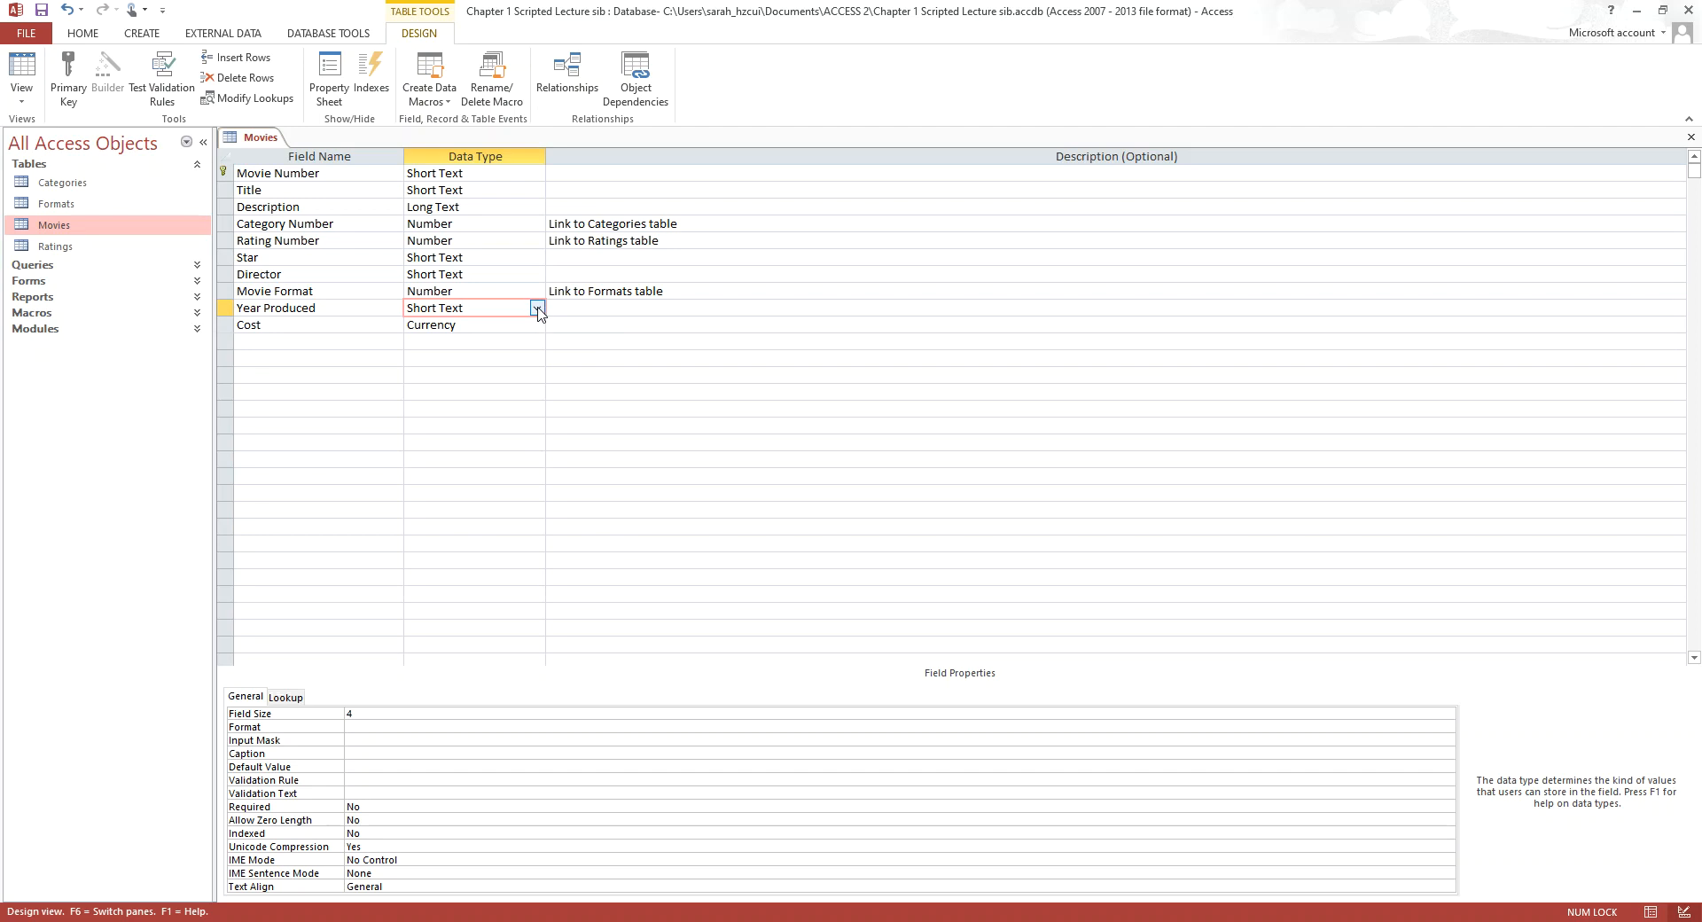
{"action": "left_click", "coordinate": [357, 714]}
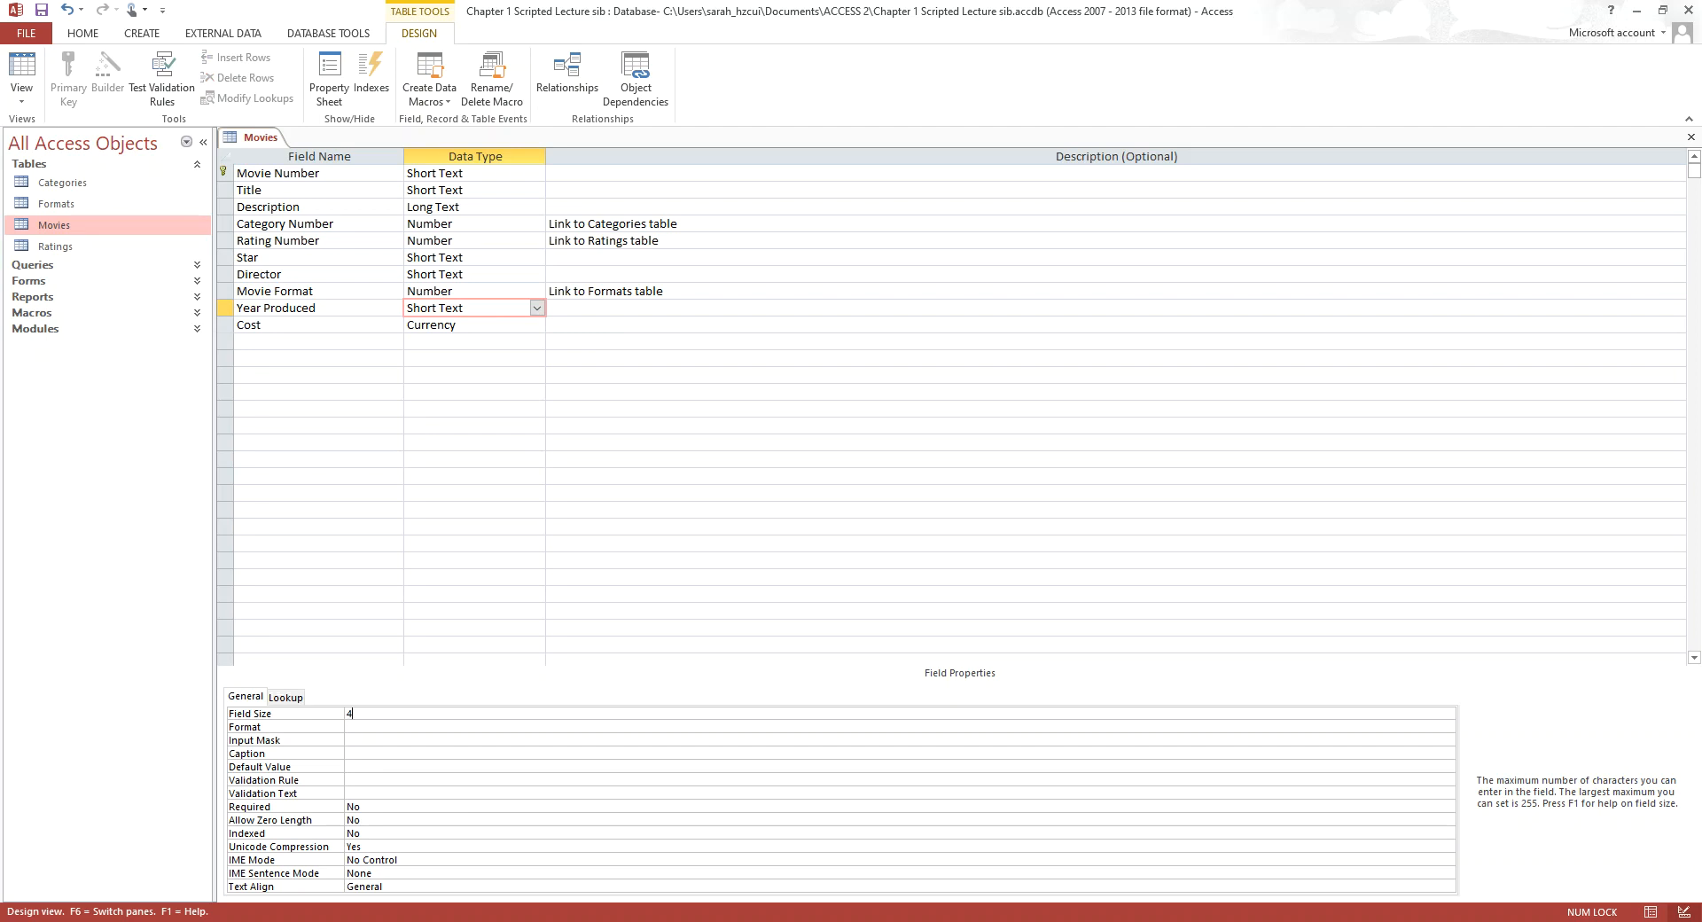
Switch the Movies table to Datasheet View, saving the design when prompted
{"action": "right_click", "coordinate": [263, 144]}
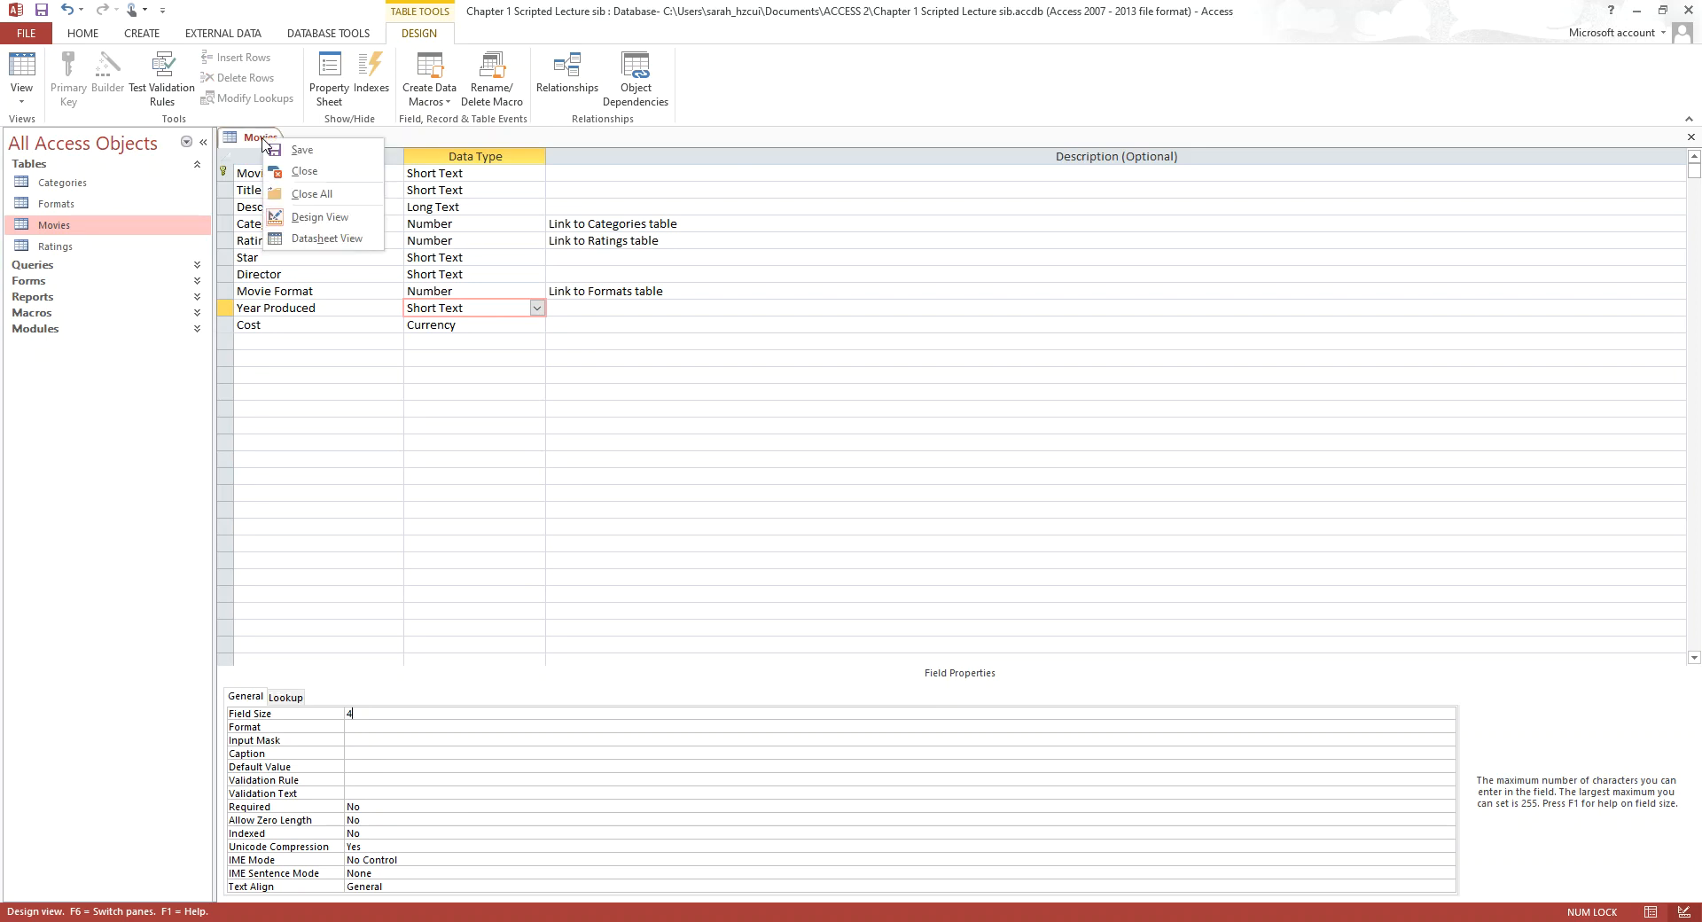
{"action": "left_click", "coordinate": [325, 240]}
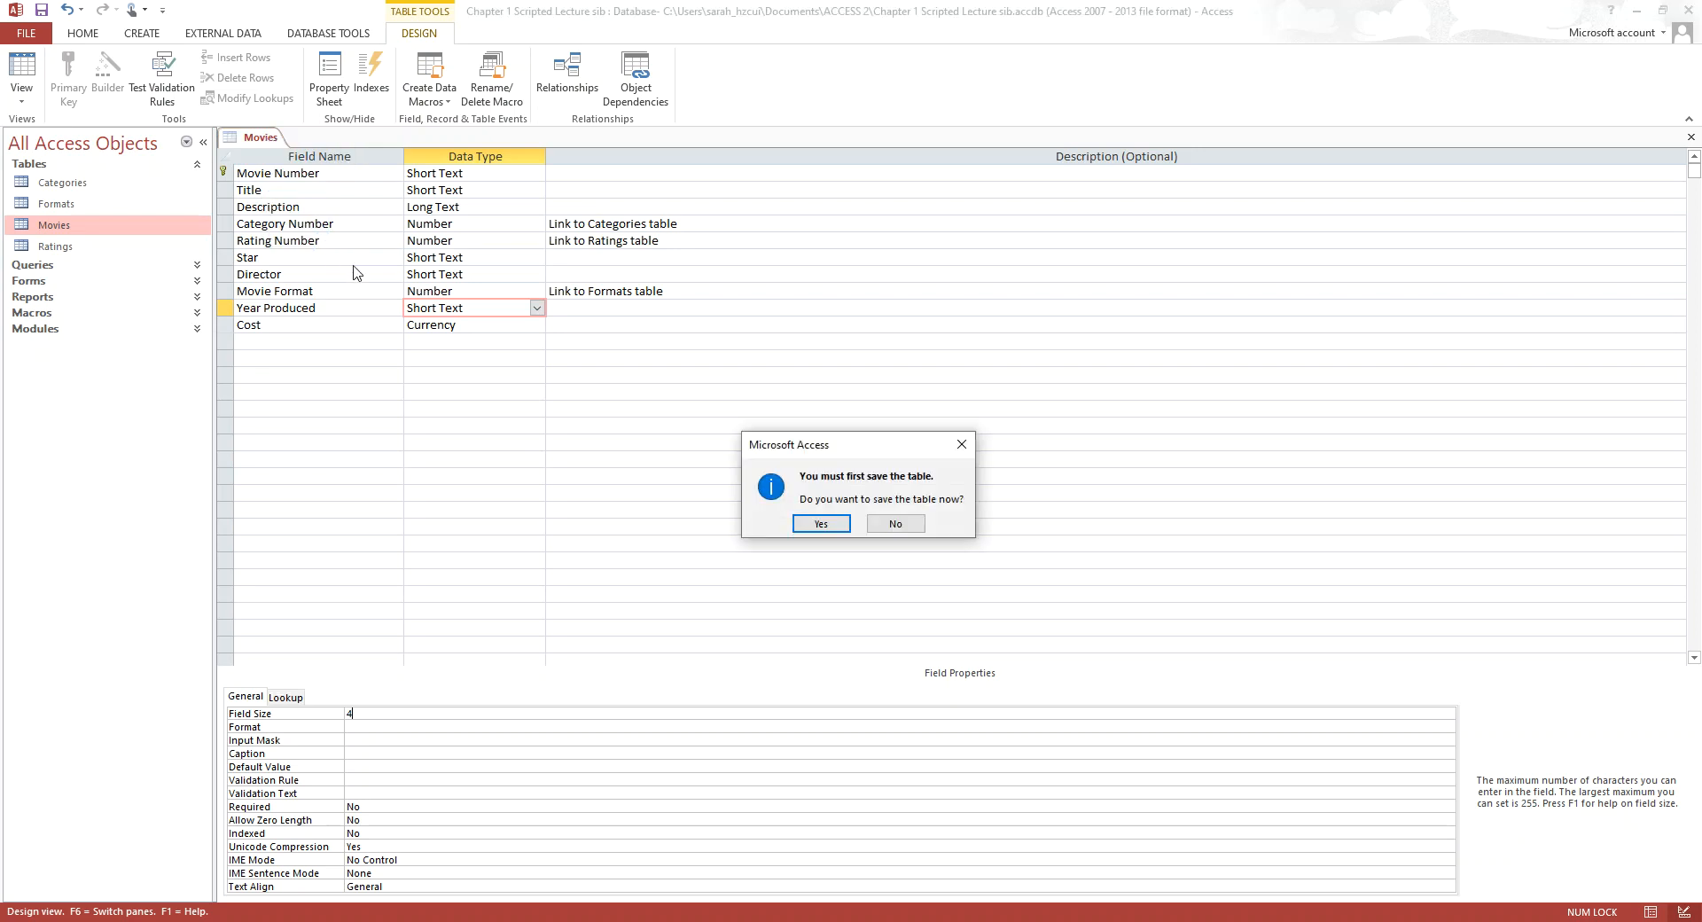
{"action": "left_click", "coordinate": [895, 524]}
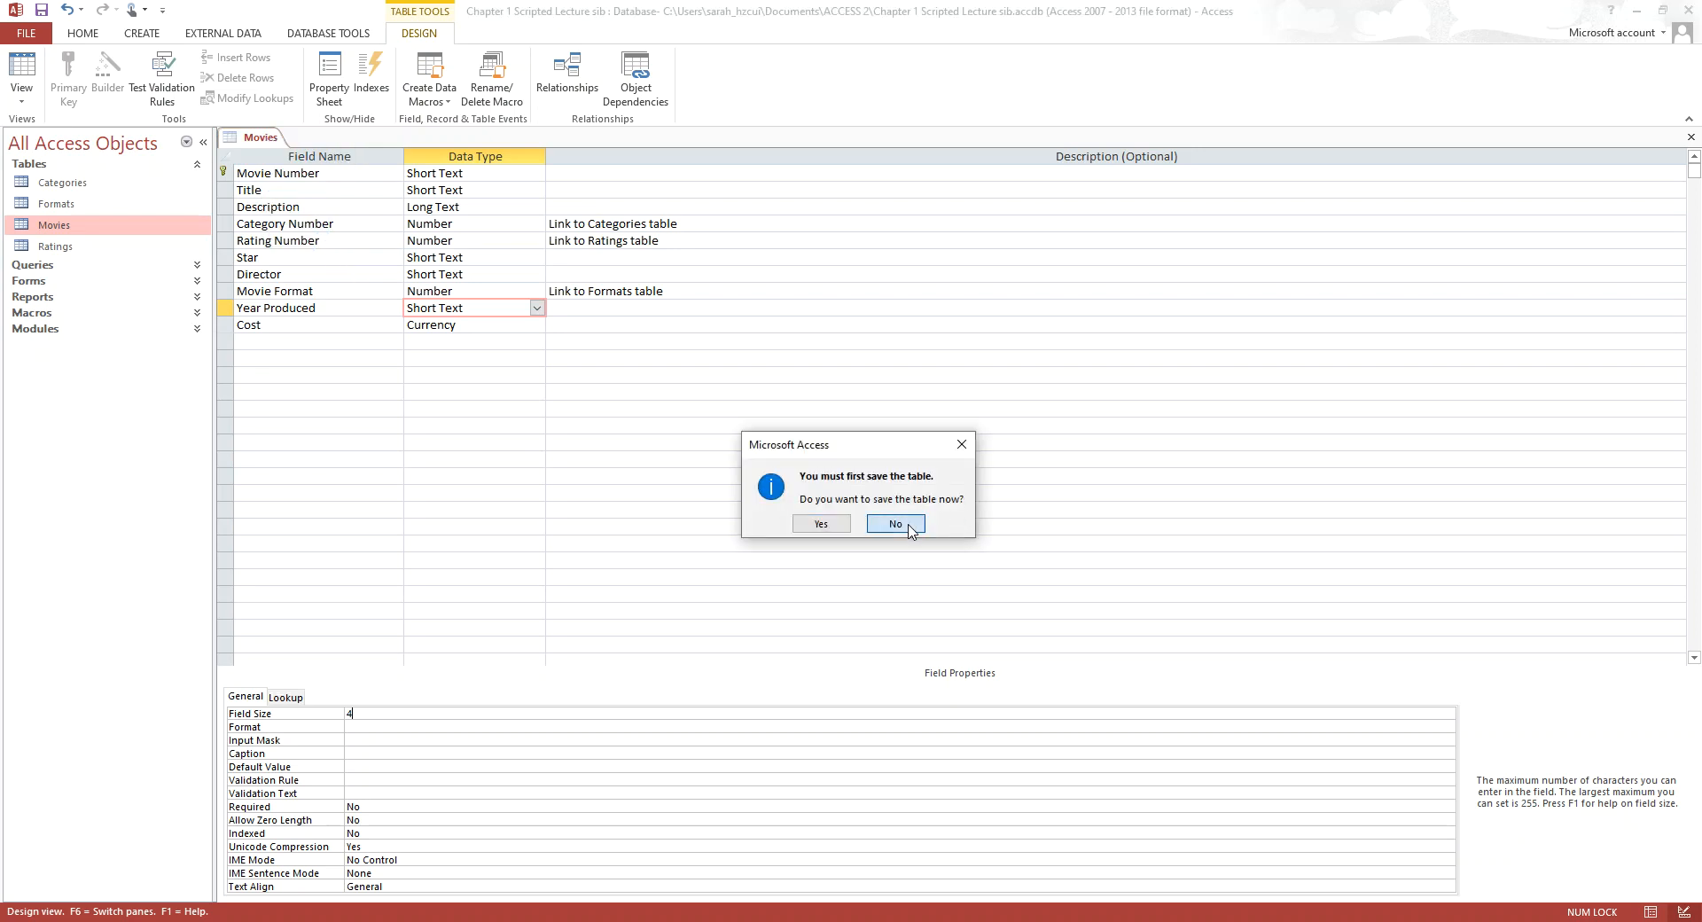
{"action": "right_click", "coordinate": [271, 141]}
{"action": "left_click", "coordinate": [335, 238]}
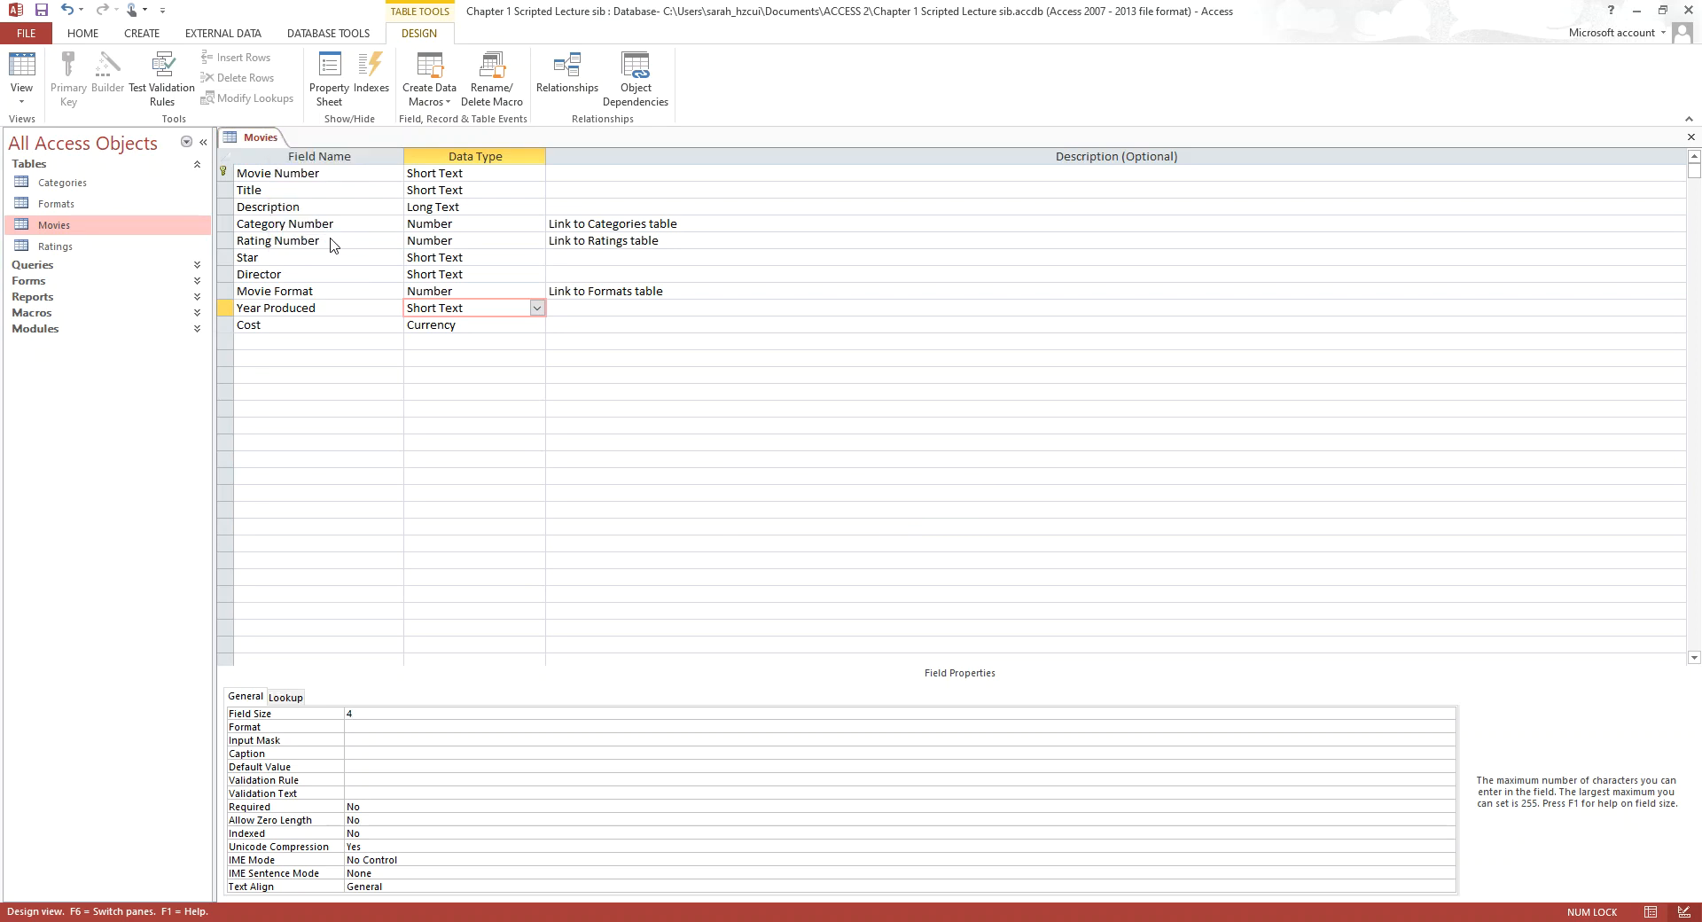
{"action": "left_click", "coordinate": [821, 525]}
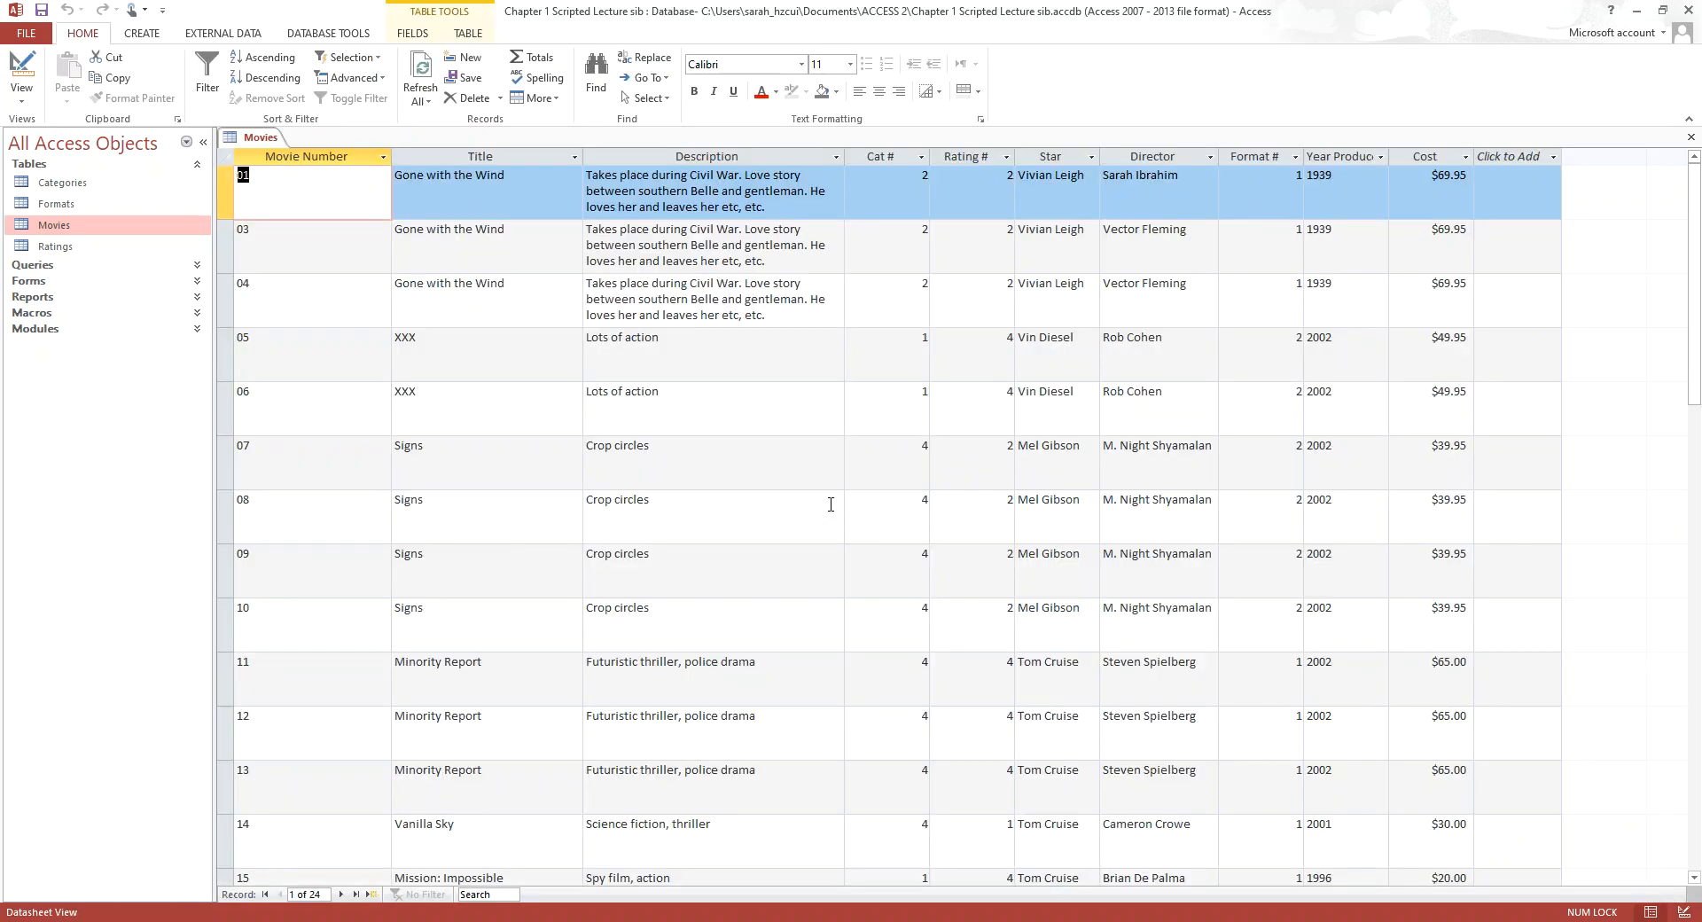
Delete the director name from movie 01's Director entry
{"action": "left_click", "coordinate": [423, 202]}
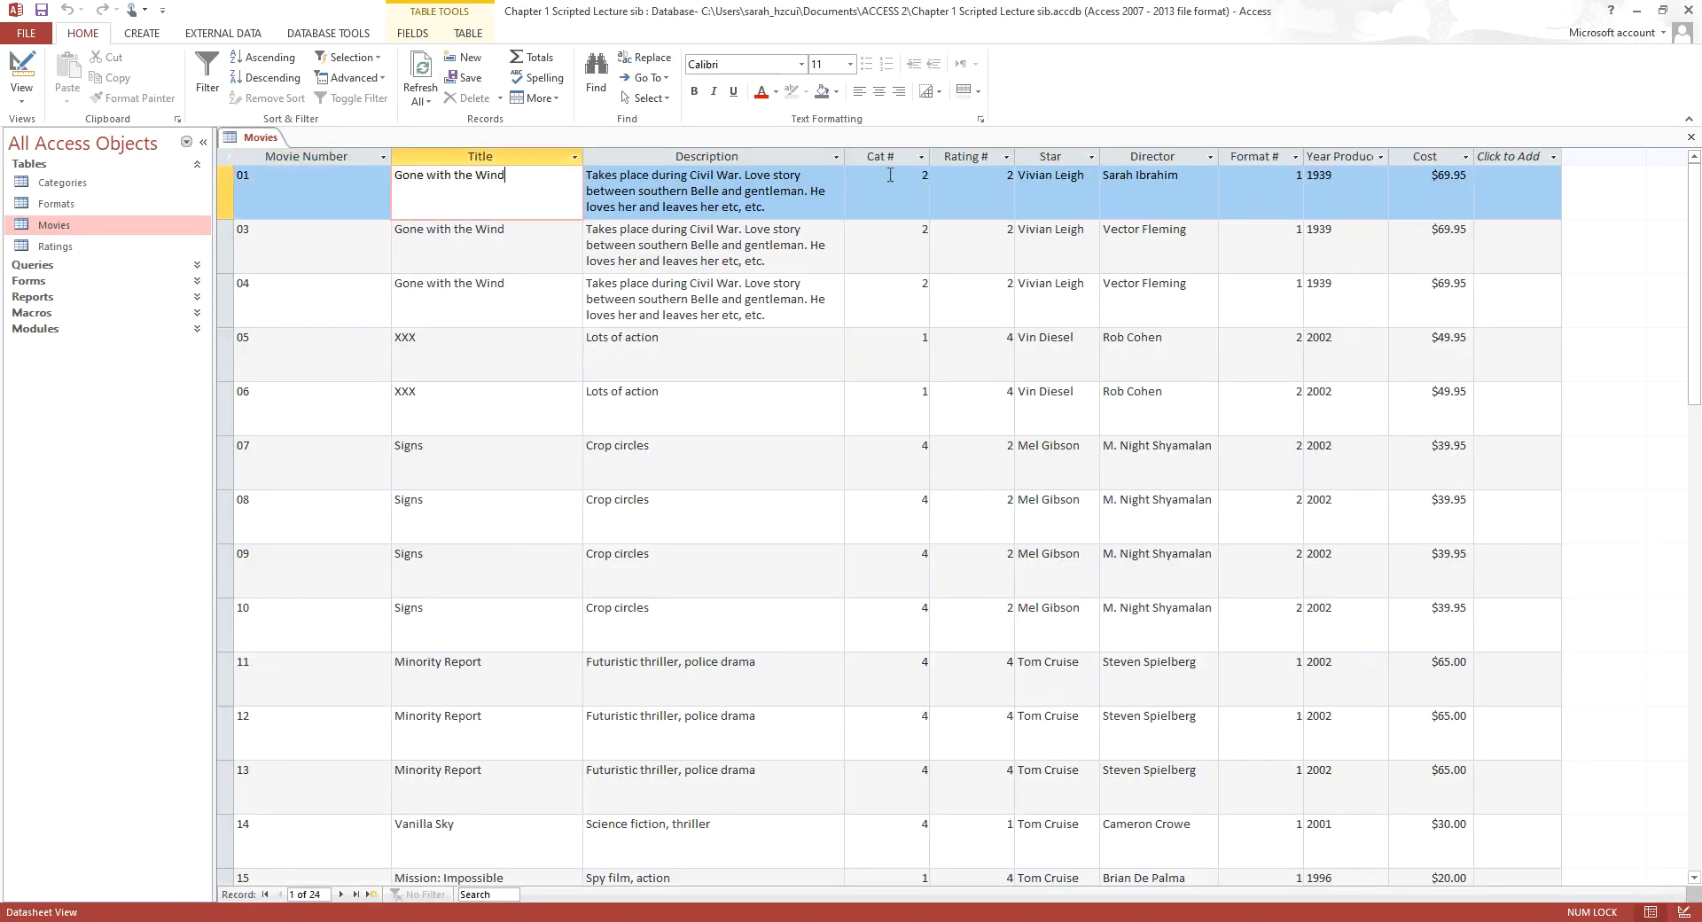
{"action": "left_click", "coordinate": [1187, 177]}
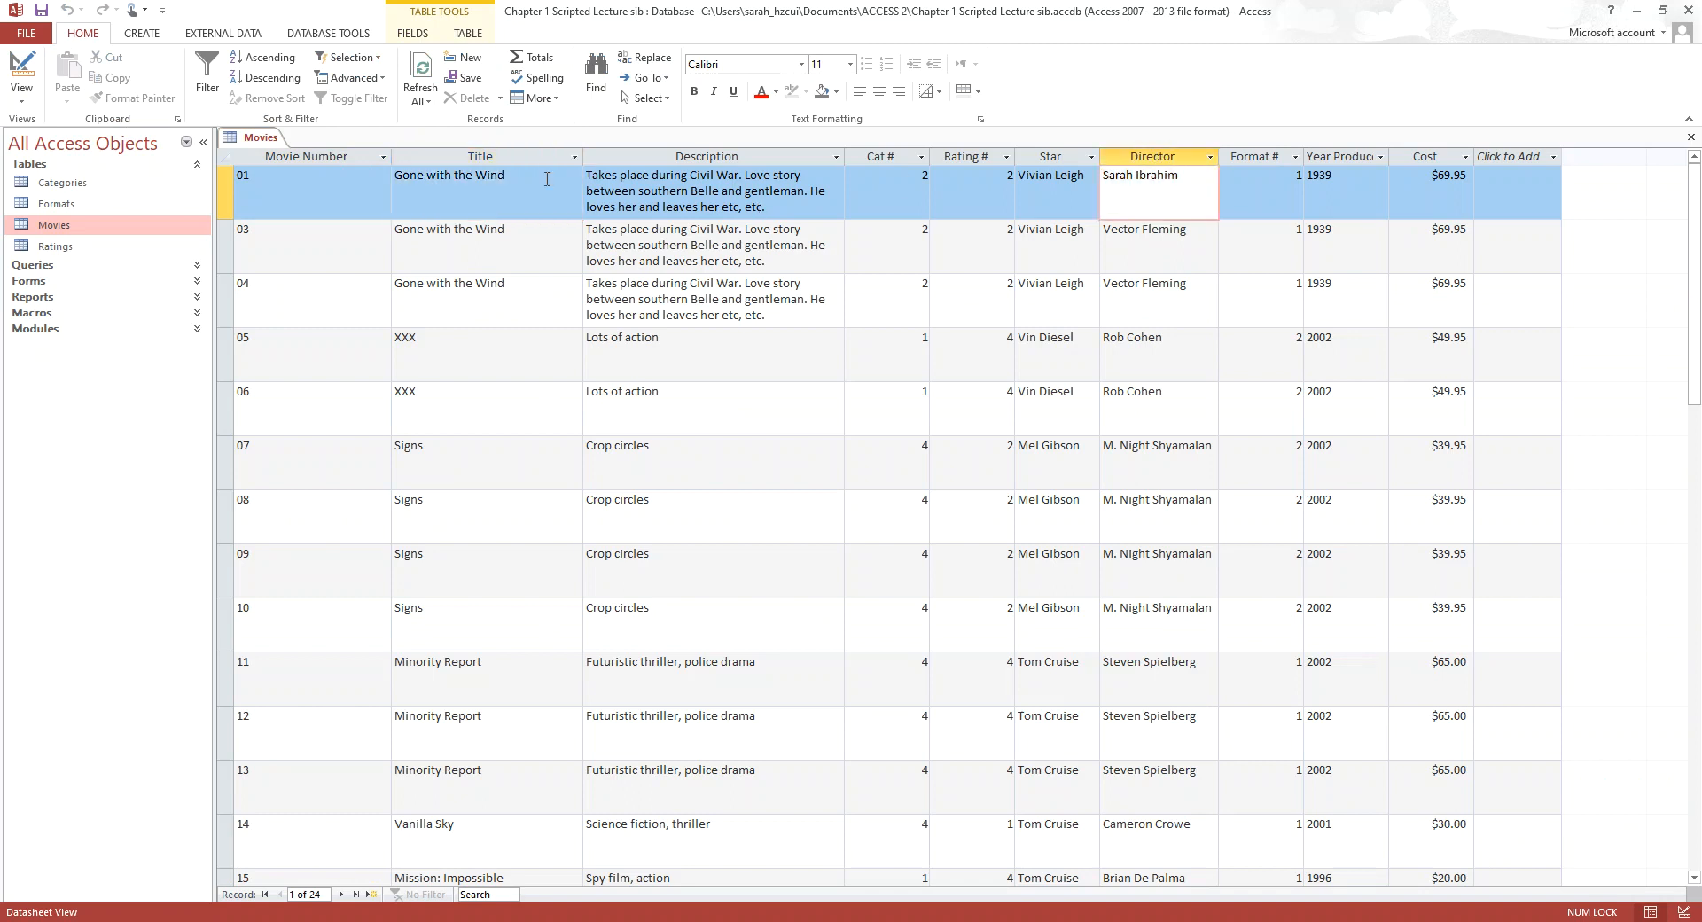
{"action": "left_click", "coordinate": [227, 186]}
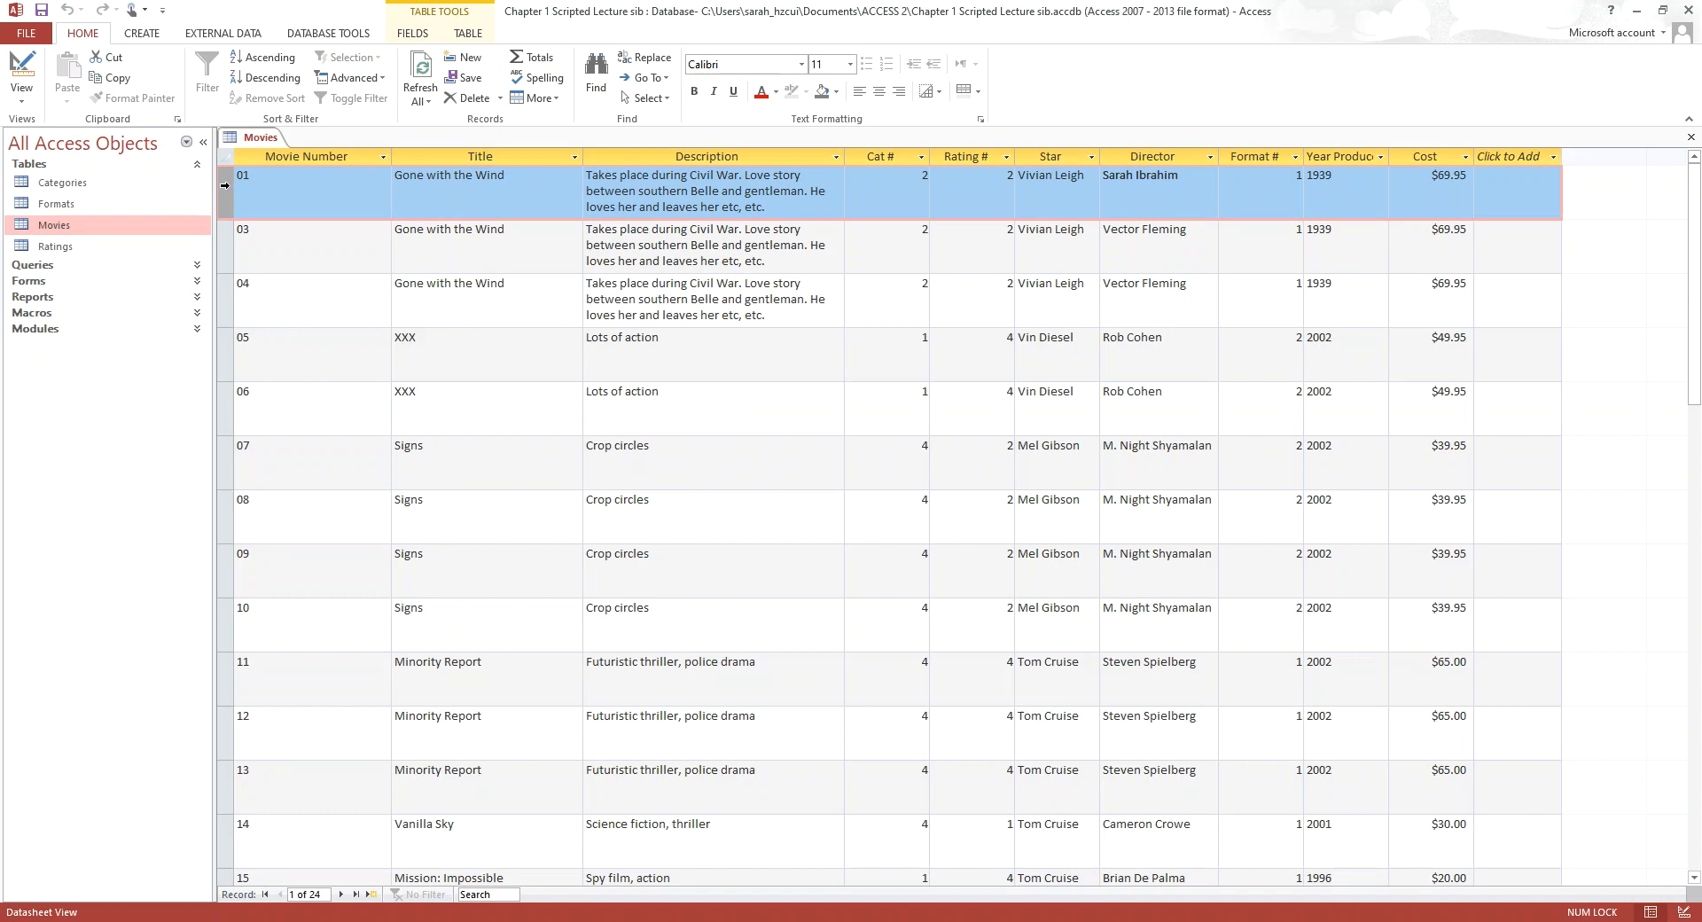
{"action": "left_click", "coordinate": [1206, 178]}
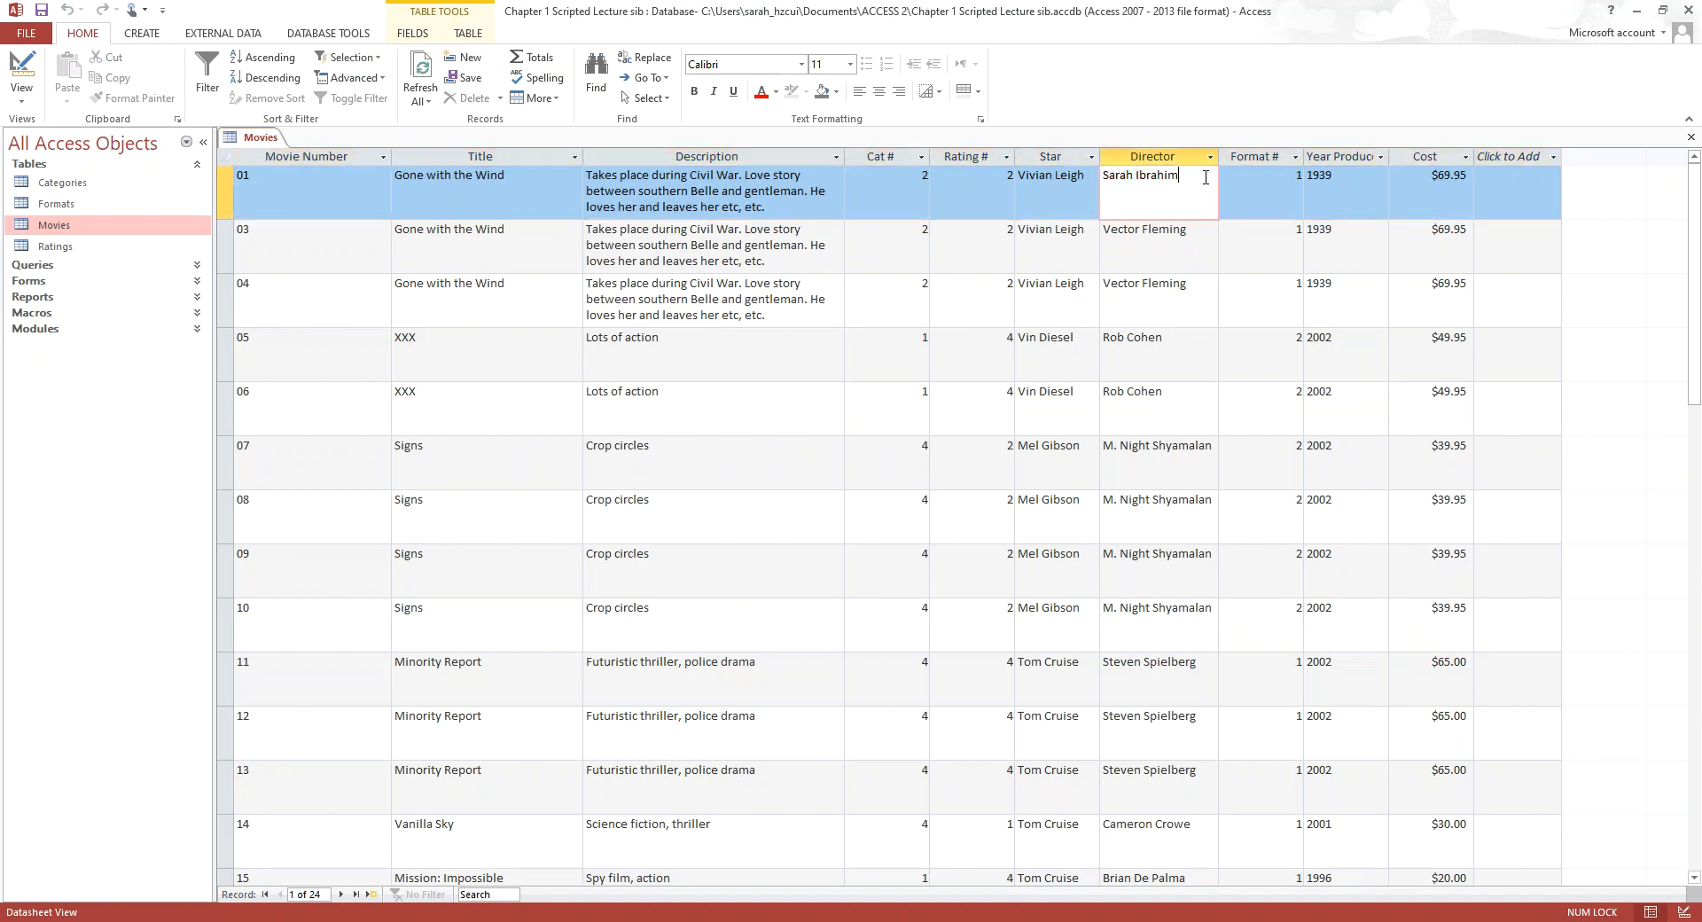
{"action": "left_click_drag", "start_coordinate": [1206, 178], "coordinate": [1102, 176]}
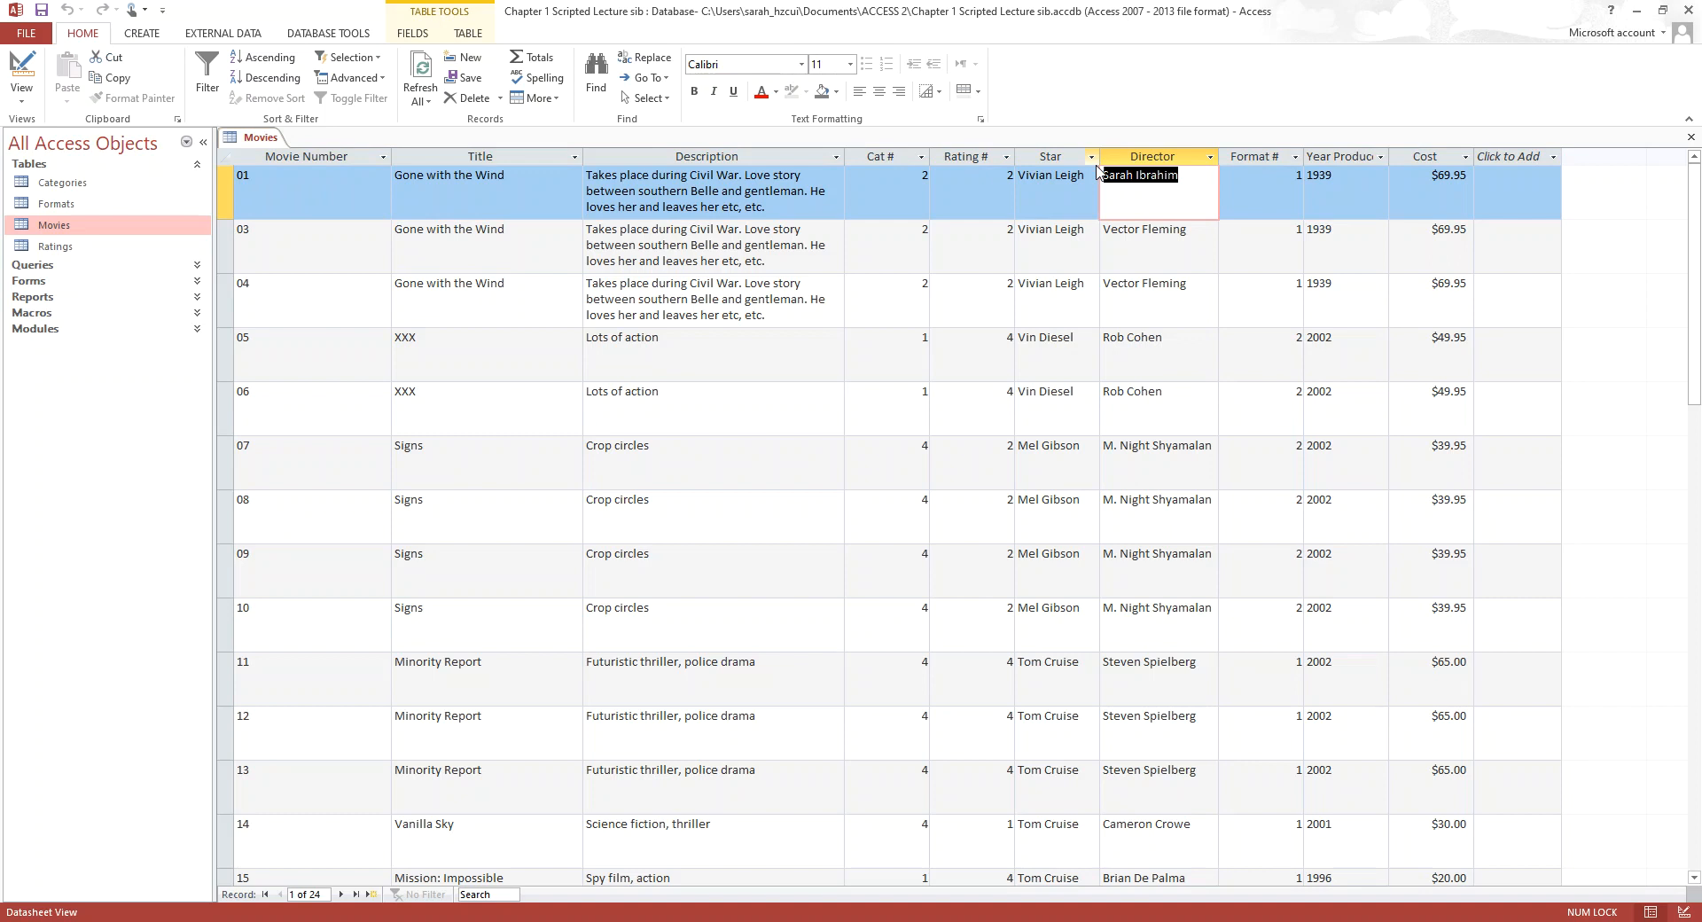
{"action": "key", "text": "Delete"}
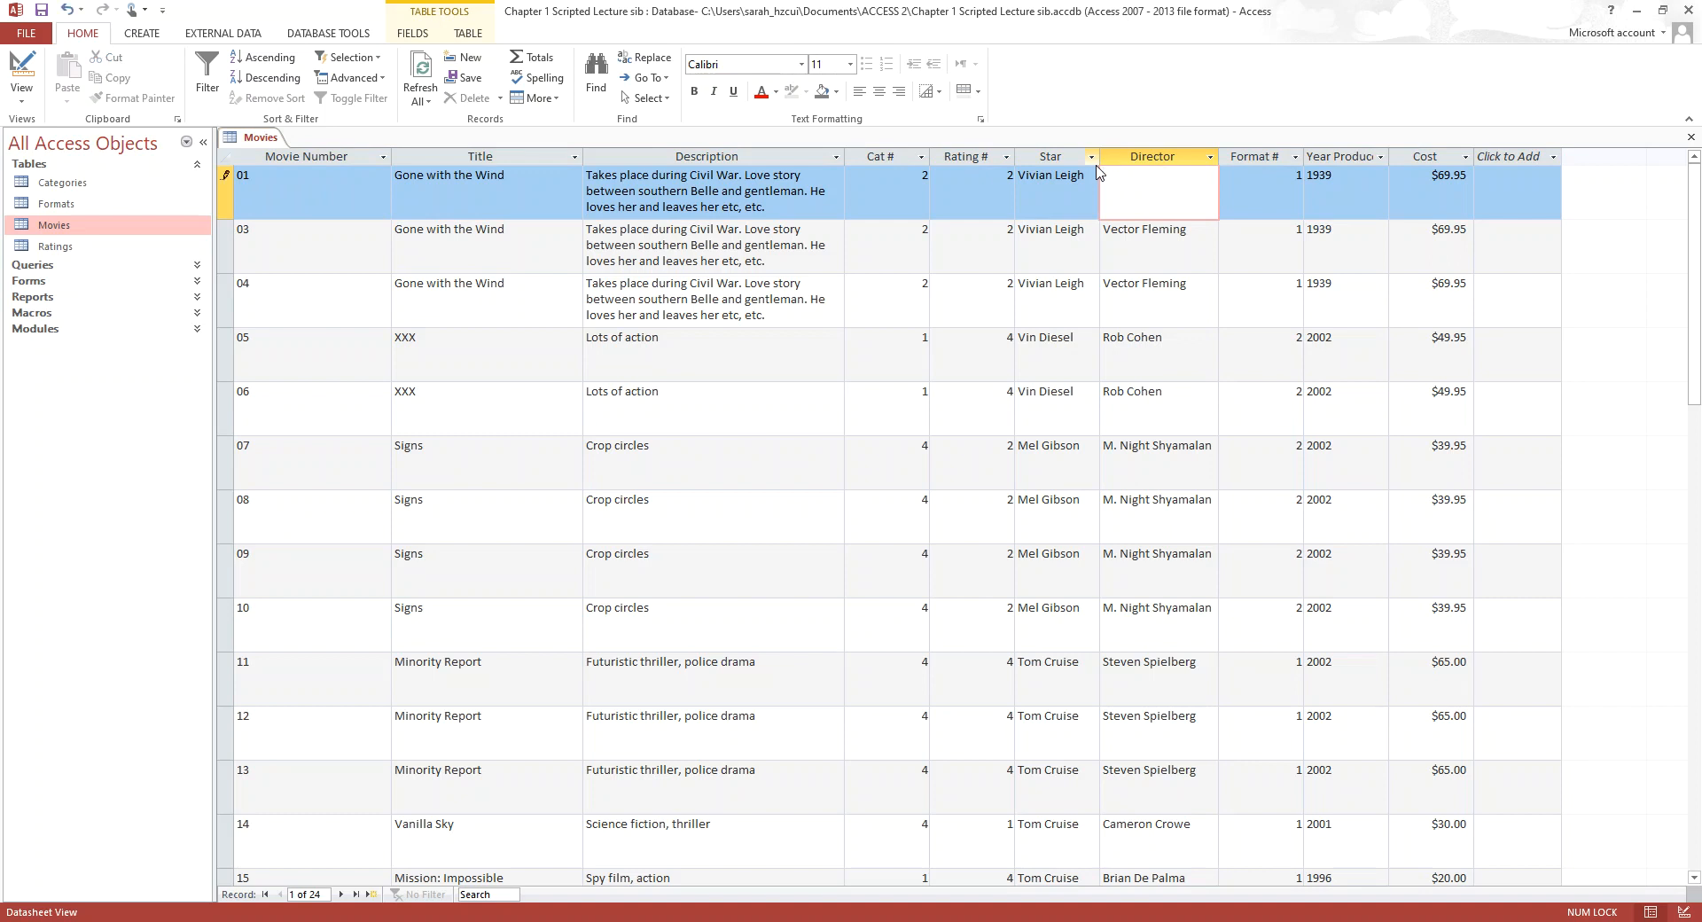
Delete movie 03's director name, then undo twice to restore it
{"action": "left_click", "coordinate": [1188, 232]}
{"action": "left_click_drag", "start_coordinate": [1204, 230], "coordinate": [1099, 228]}
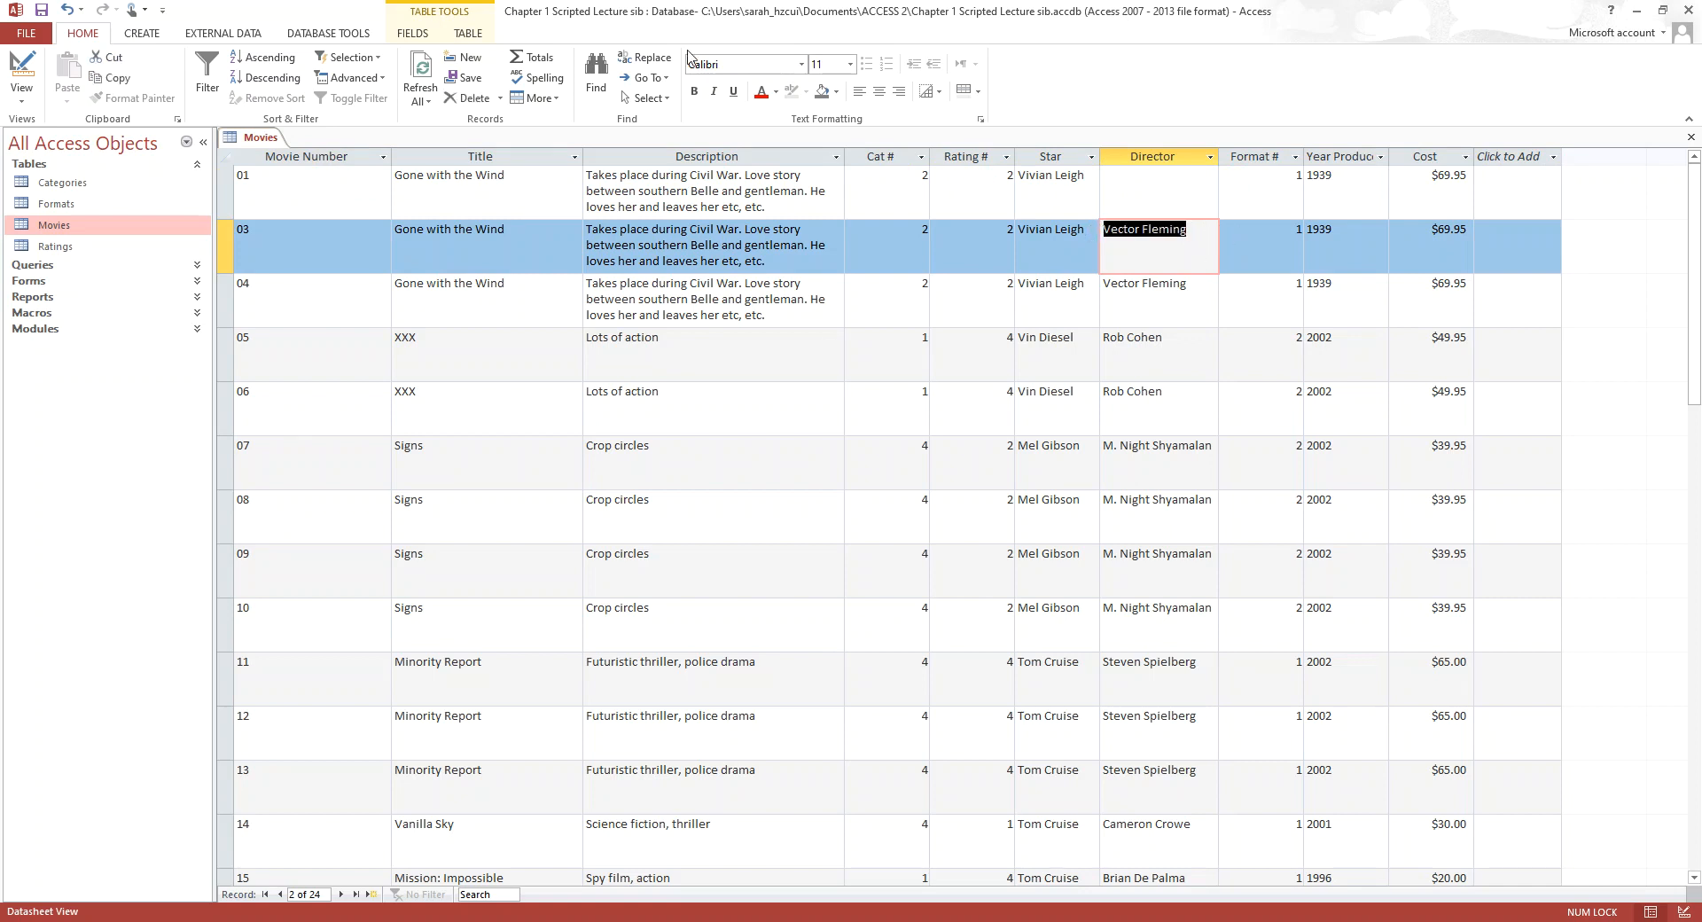
{"action": "left_click", "coordinate": [484, 103]}
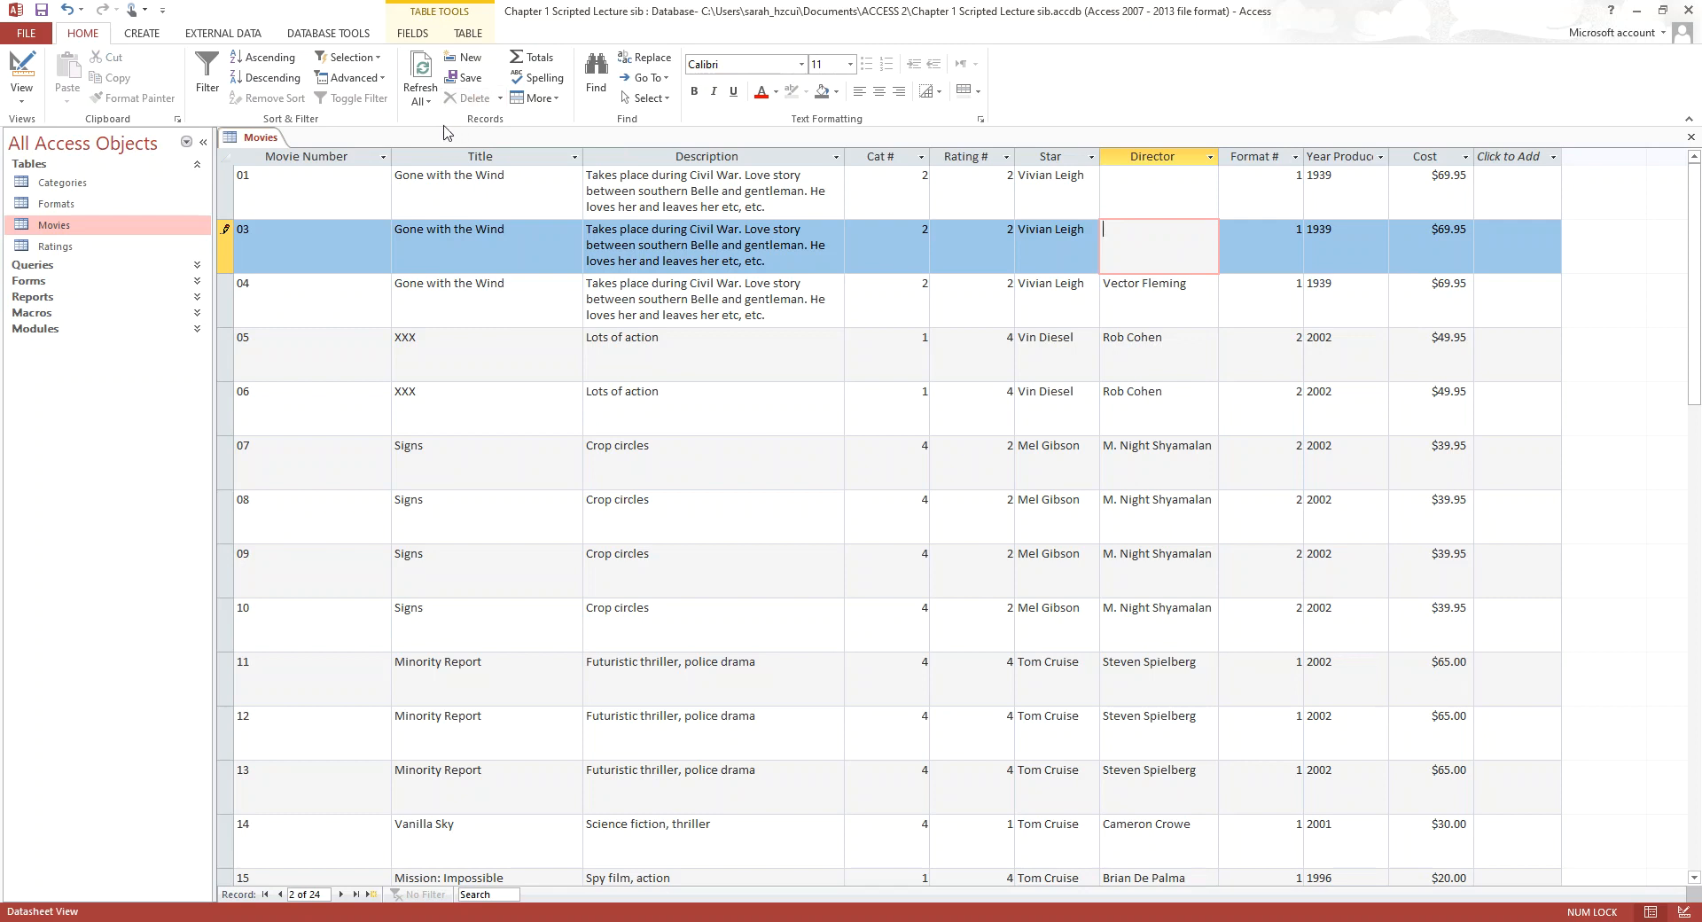
{"action": "left_click", "coordinate": [68, 11]}
{"action": "left_click", "coordinate": [69, 10]}
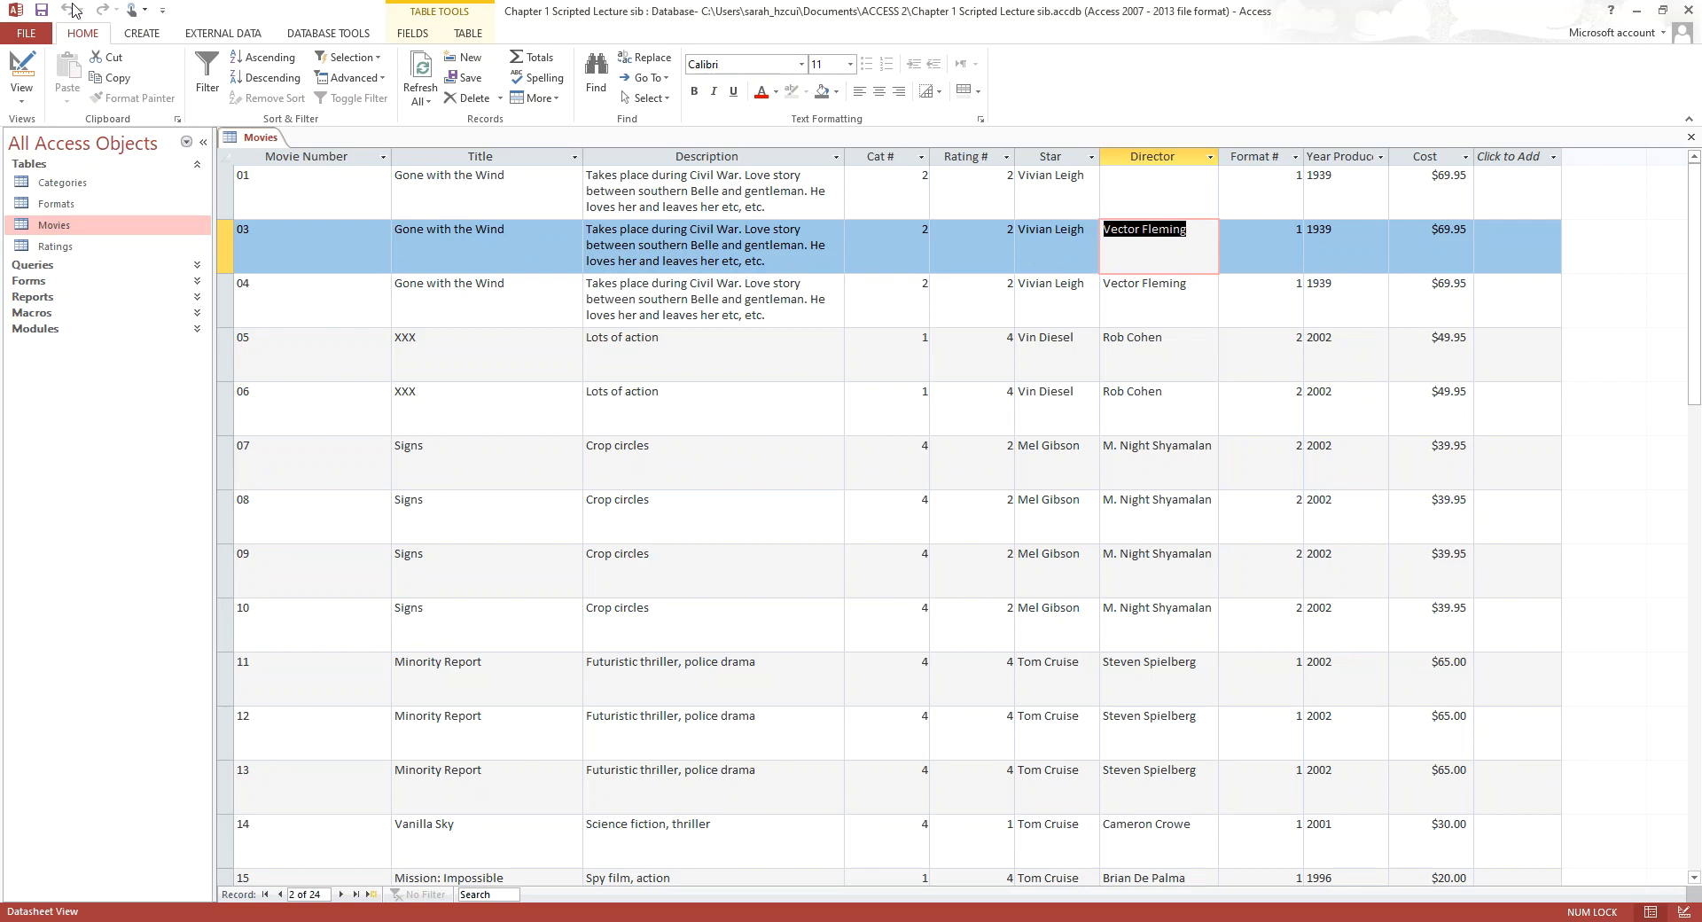
Type a new director name into movie 01's Director entry, undoing and retyping a first attempt
{"action": "left_click", "coordinate": [1171, 190]}
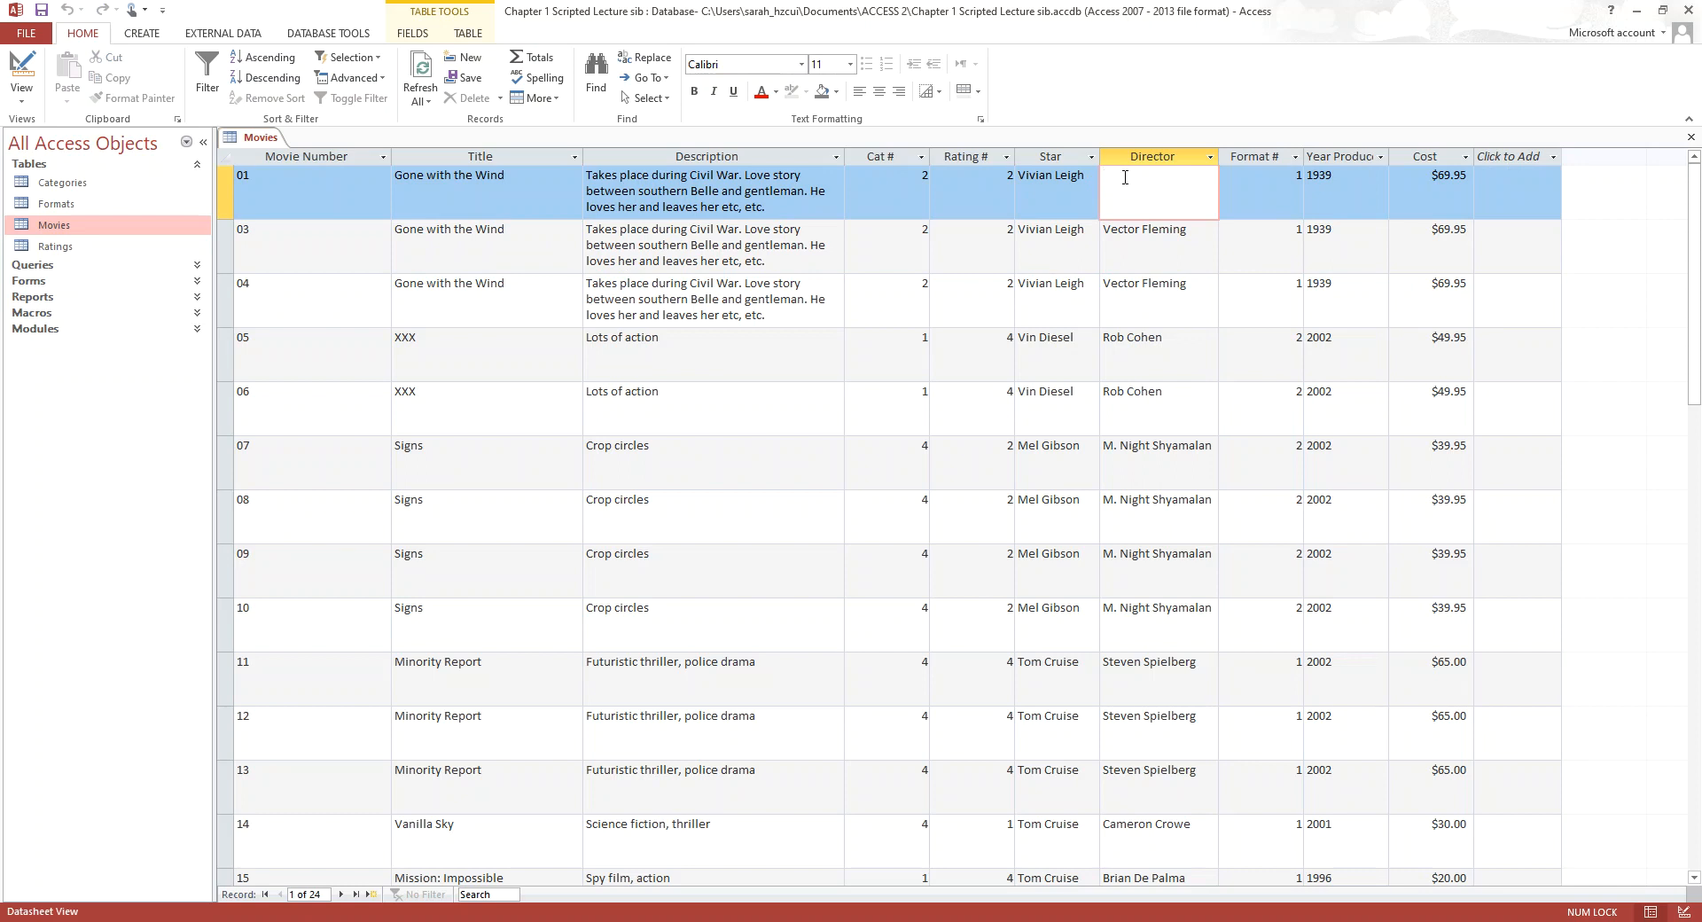
{"action": "type", "text": "Sarah Ibrahim"}
{"action": "left_click", "coordinate": [1198, 230]}
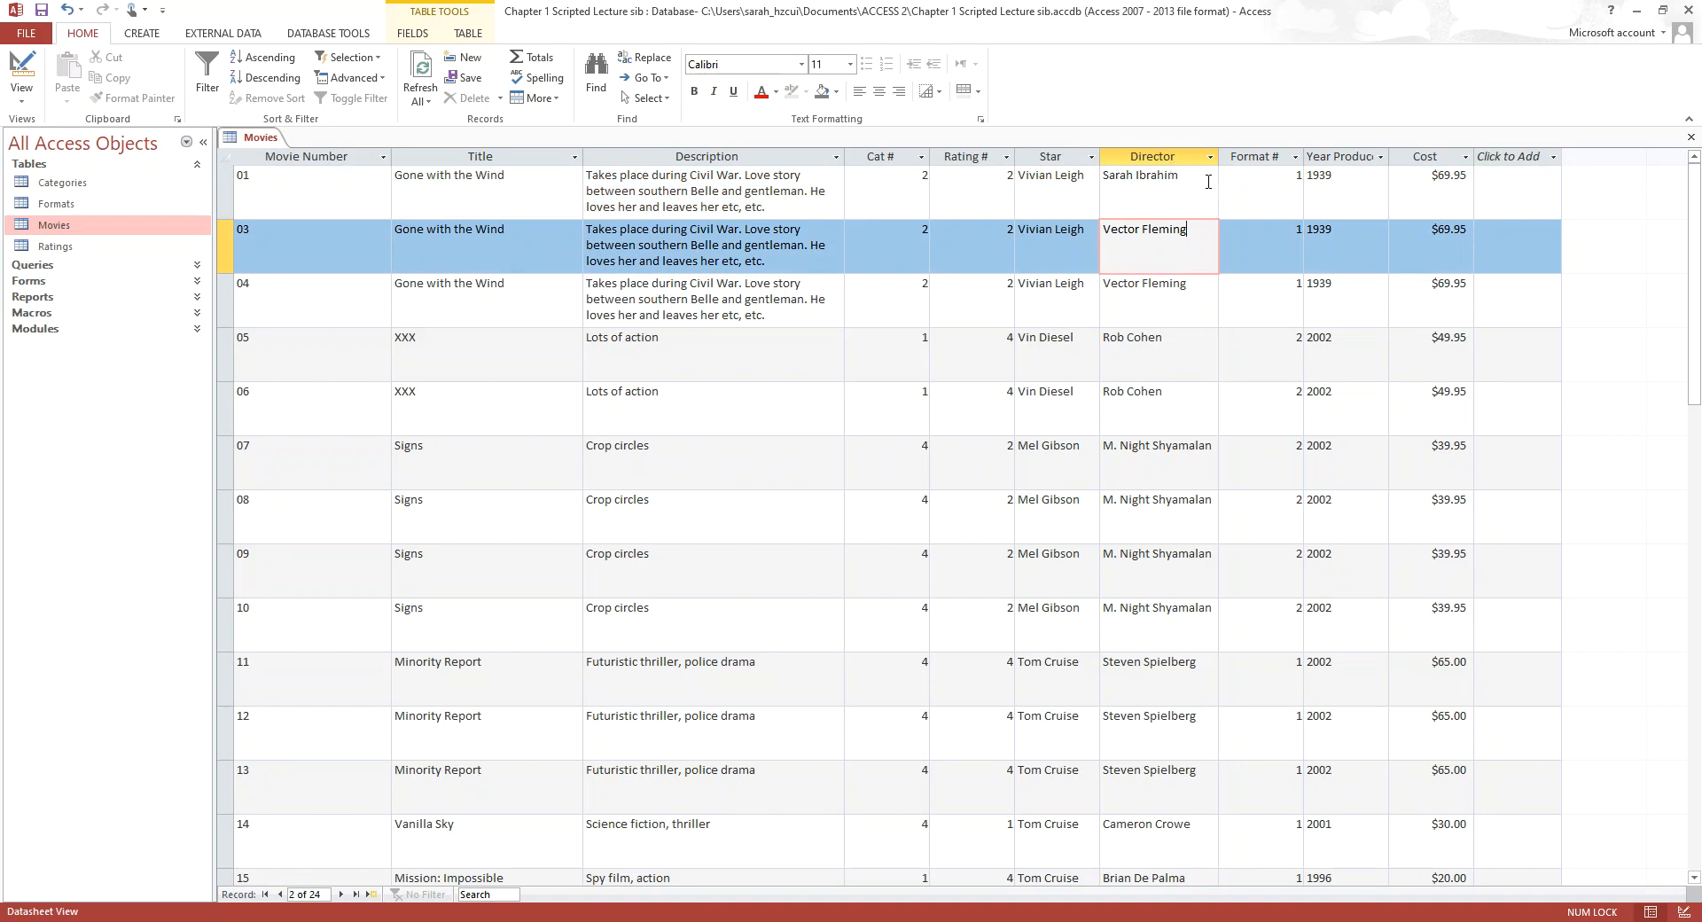
{"action": "left_click", "coordinate": [67, 10]}
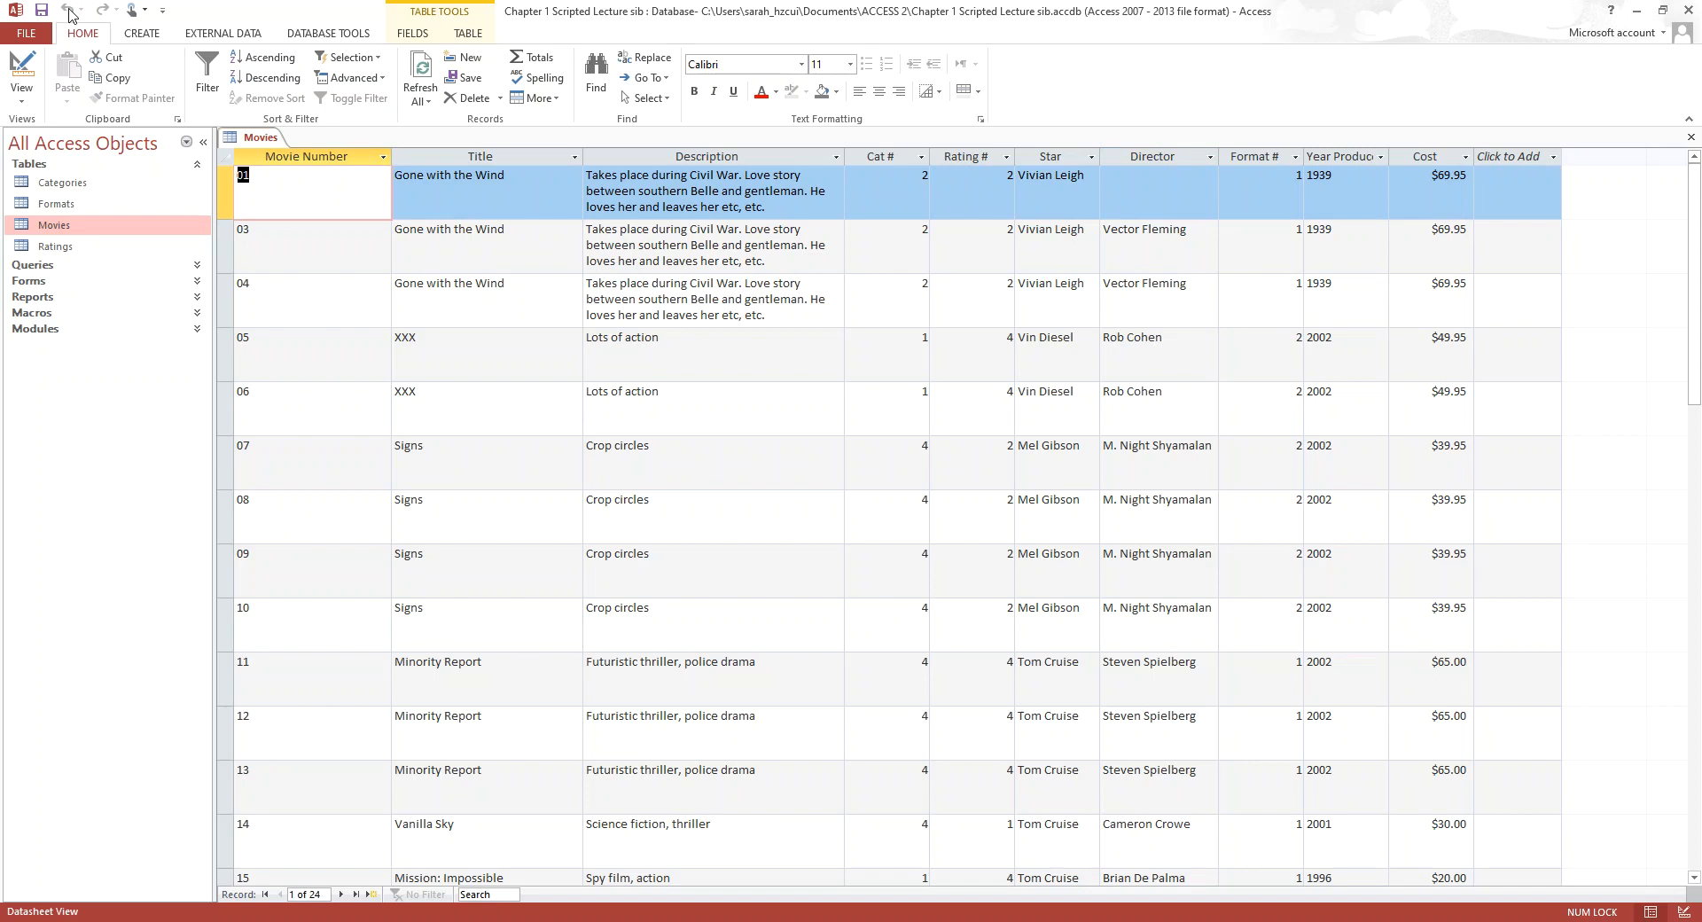
{"action": "left_click", "coordinate": [1150, 181]}
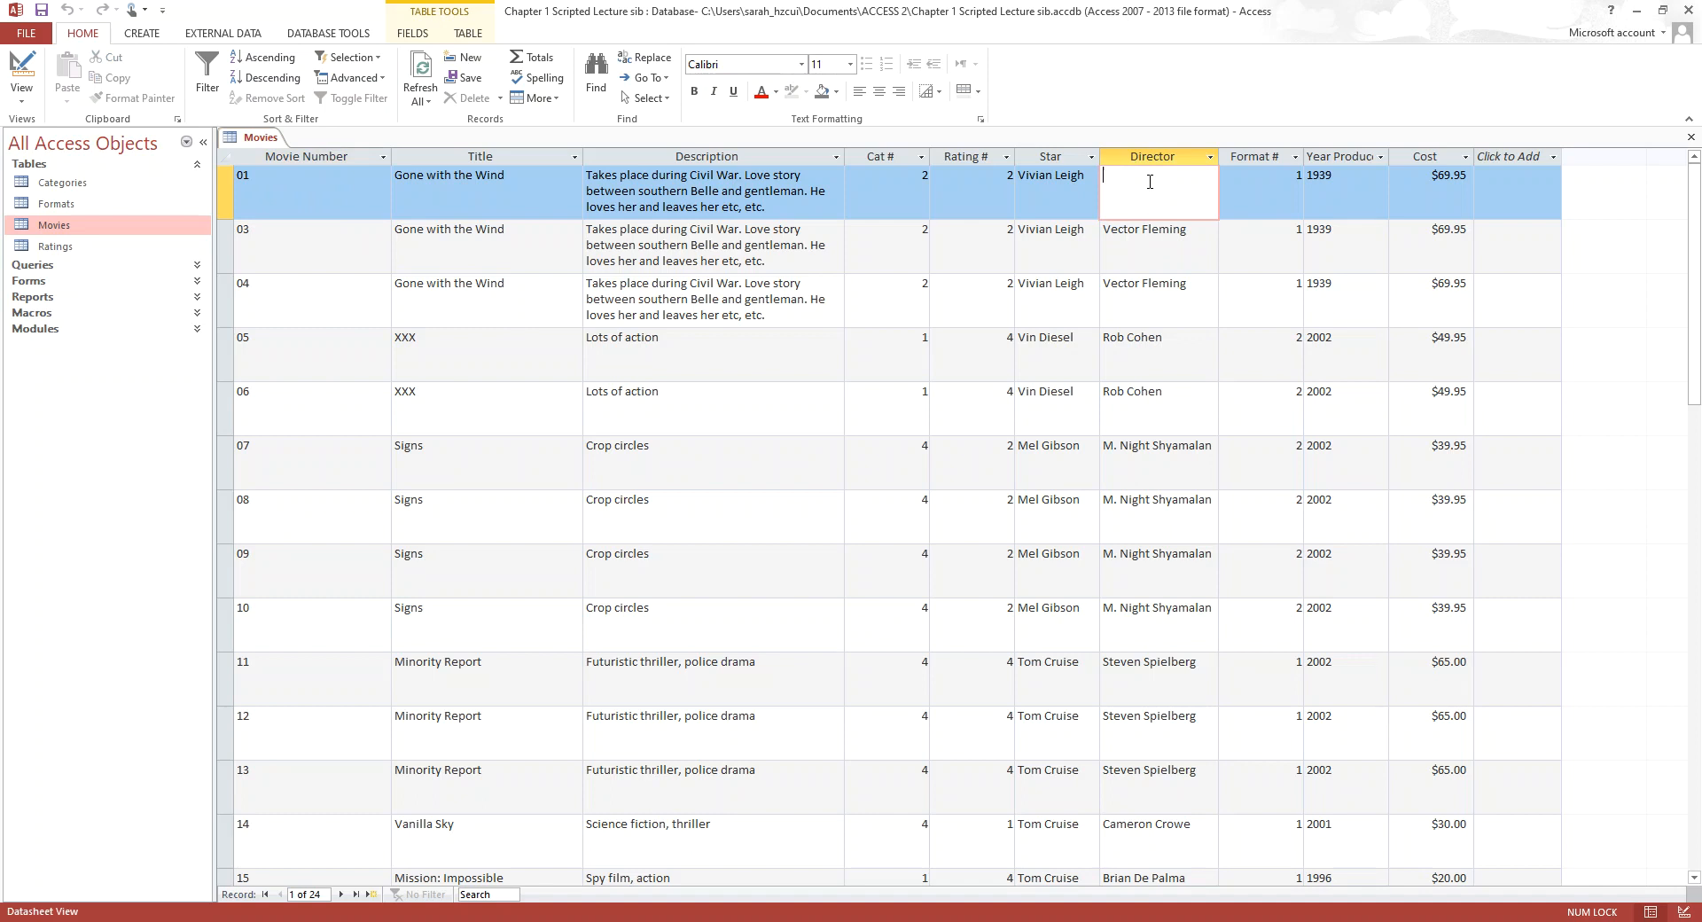
{"action": "type", "text": "Sarah Ibrahim"}
{"action": "left_click", "coordinate": [1164, 253]}
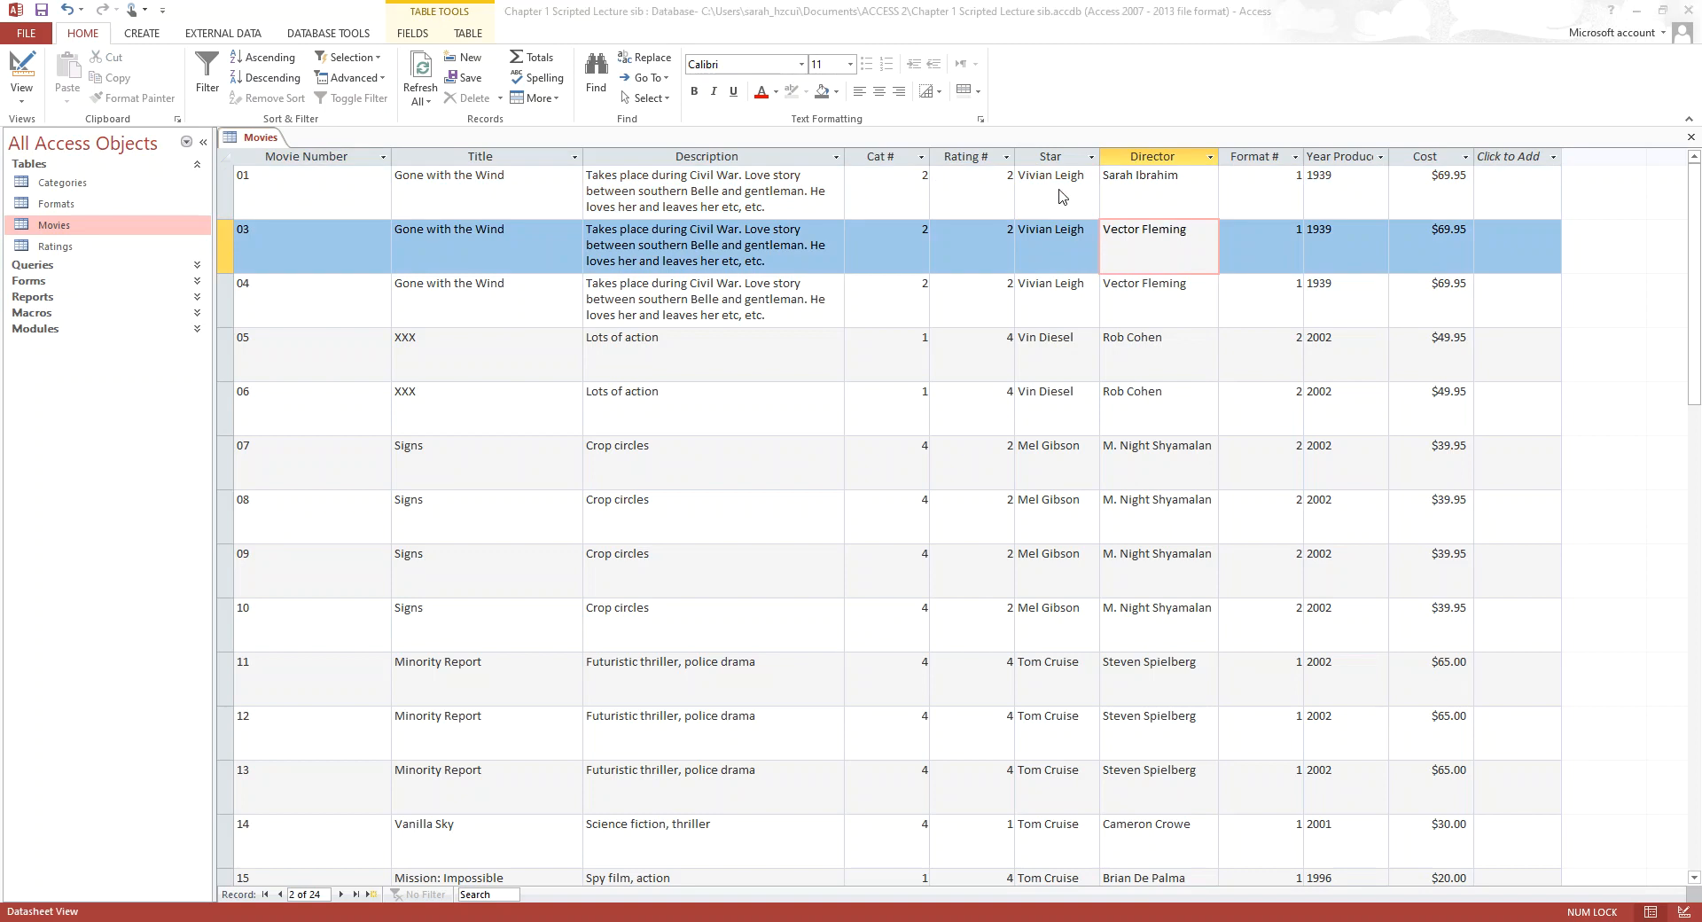
Browse movie 01's Title, Description and Cost entries, then drop down the Click to Add type list
{"action": "left_click", "coordinate": [1191, 184]}
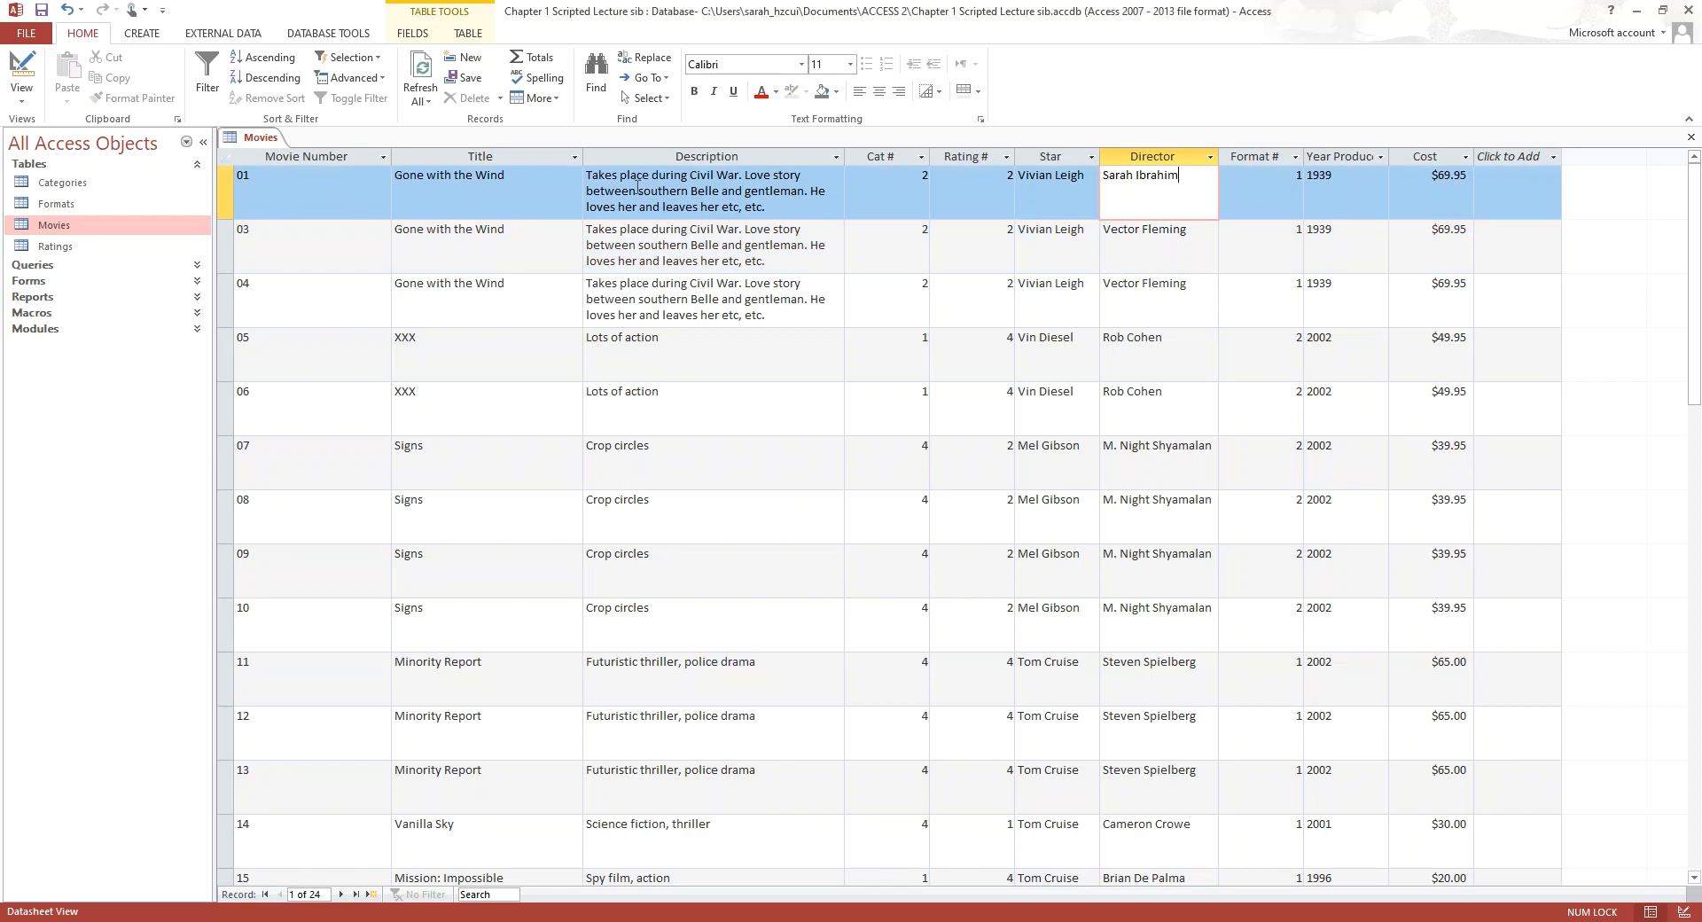
{"action": "left_click", "coordinate": [529, 177]}
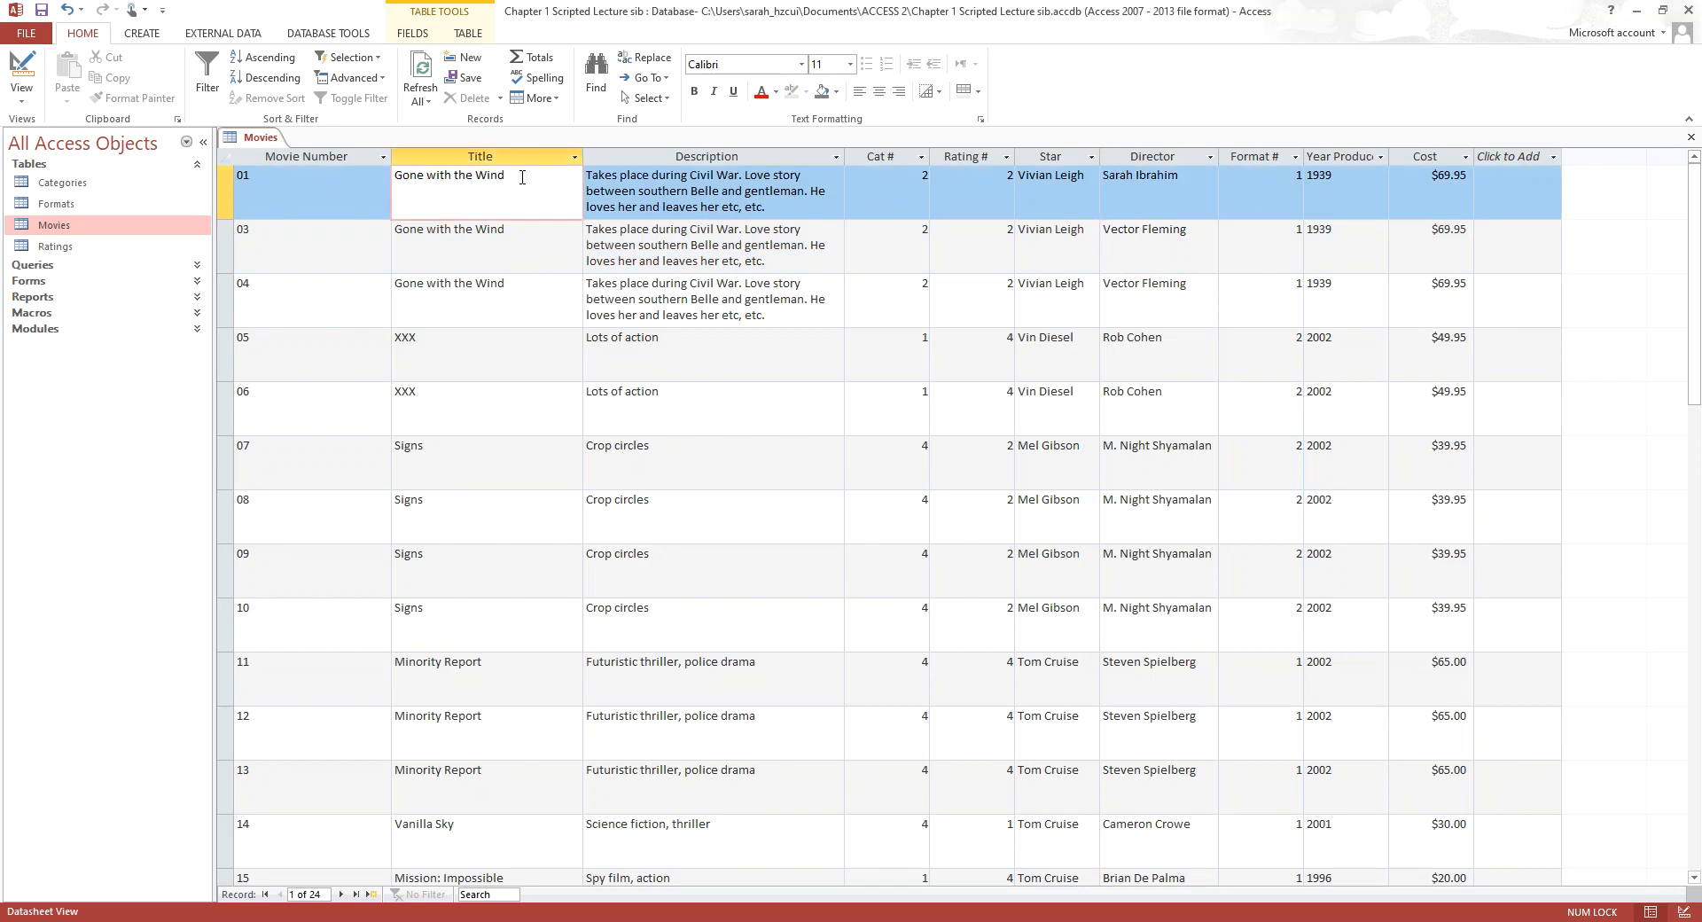
{"action": "left_click_drag", "start_coordinate": [523, 177], "coordinate": [394, 176]}
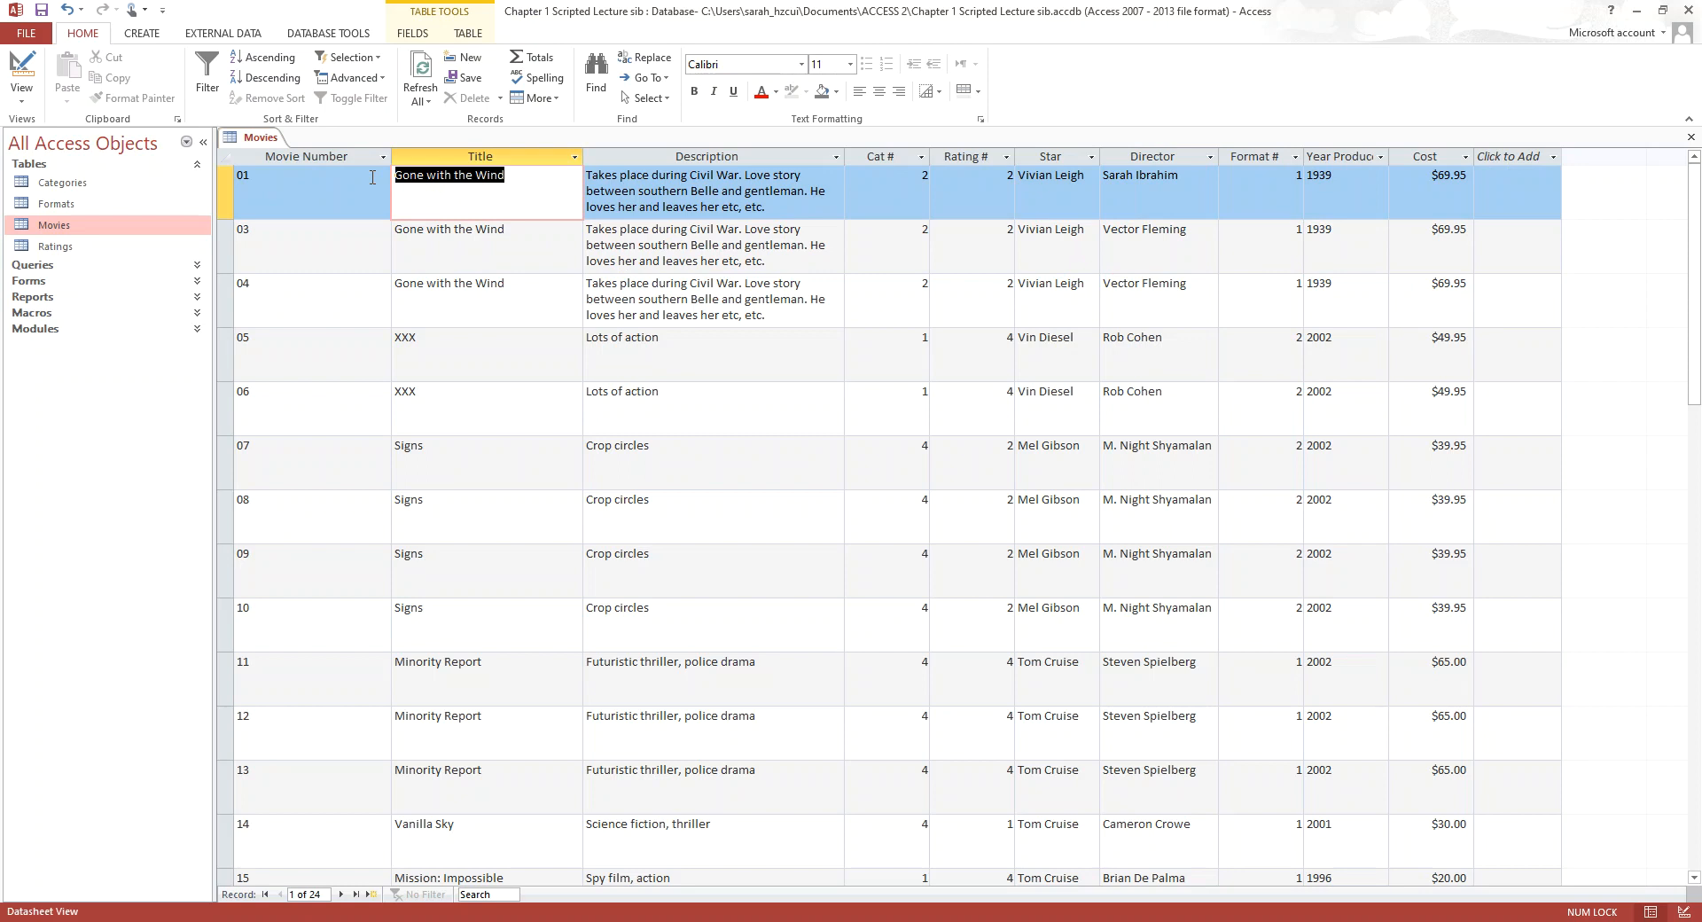
{"action": "left_click", "coordinate": [541, 178]}
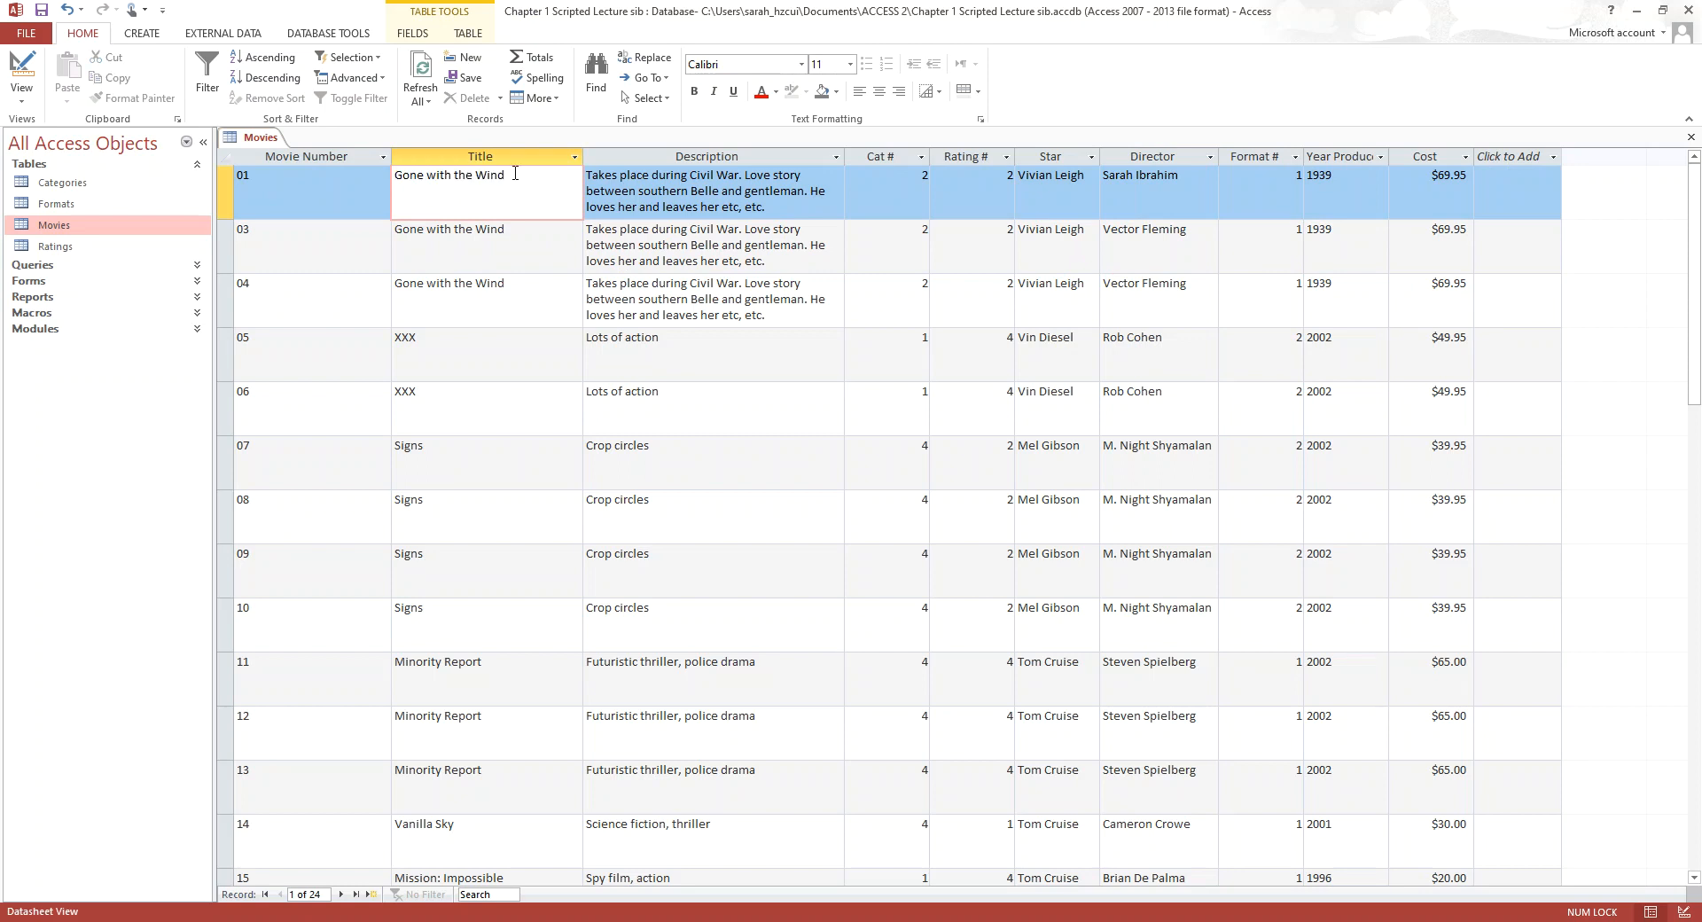
{"action": "left_click", "coordinate": [759, 182]}
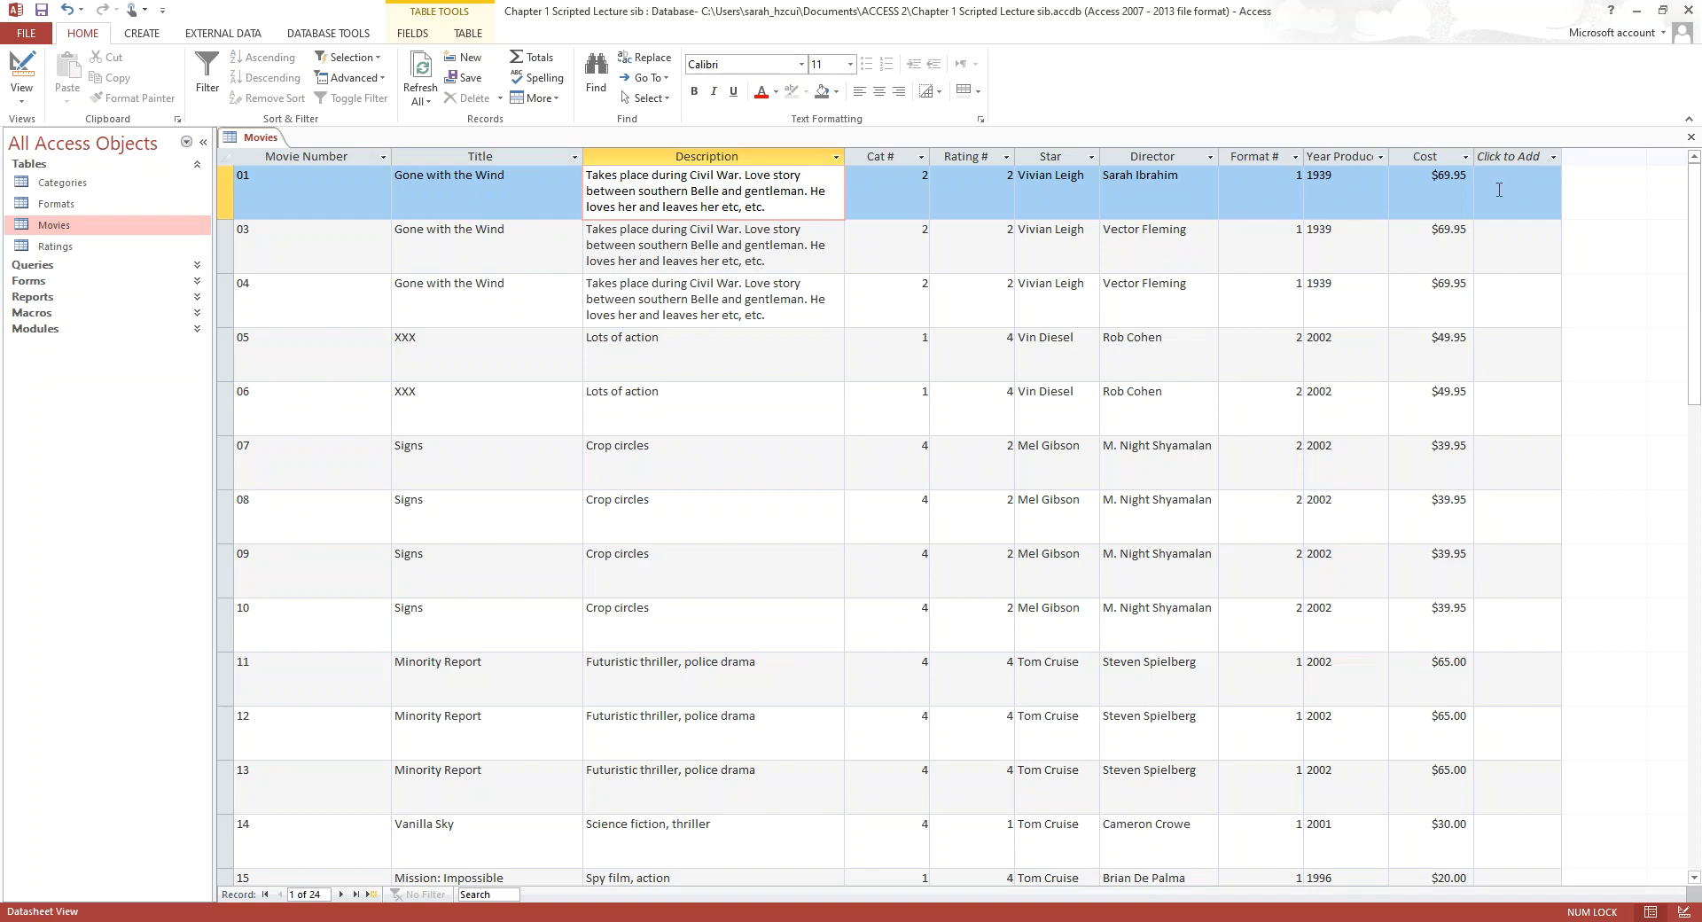
{"action": "left_click", "coordinate": [1463, 189]}
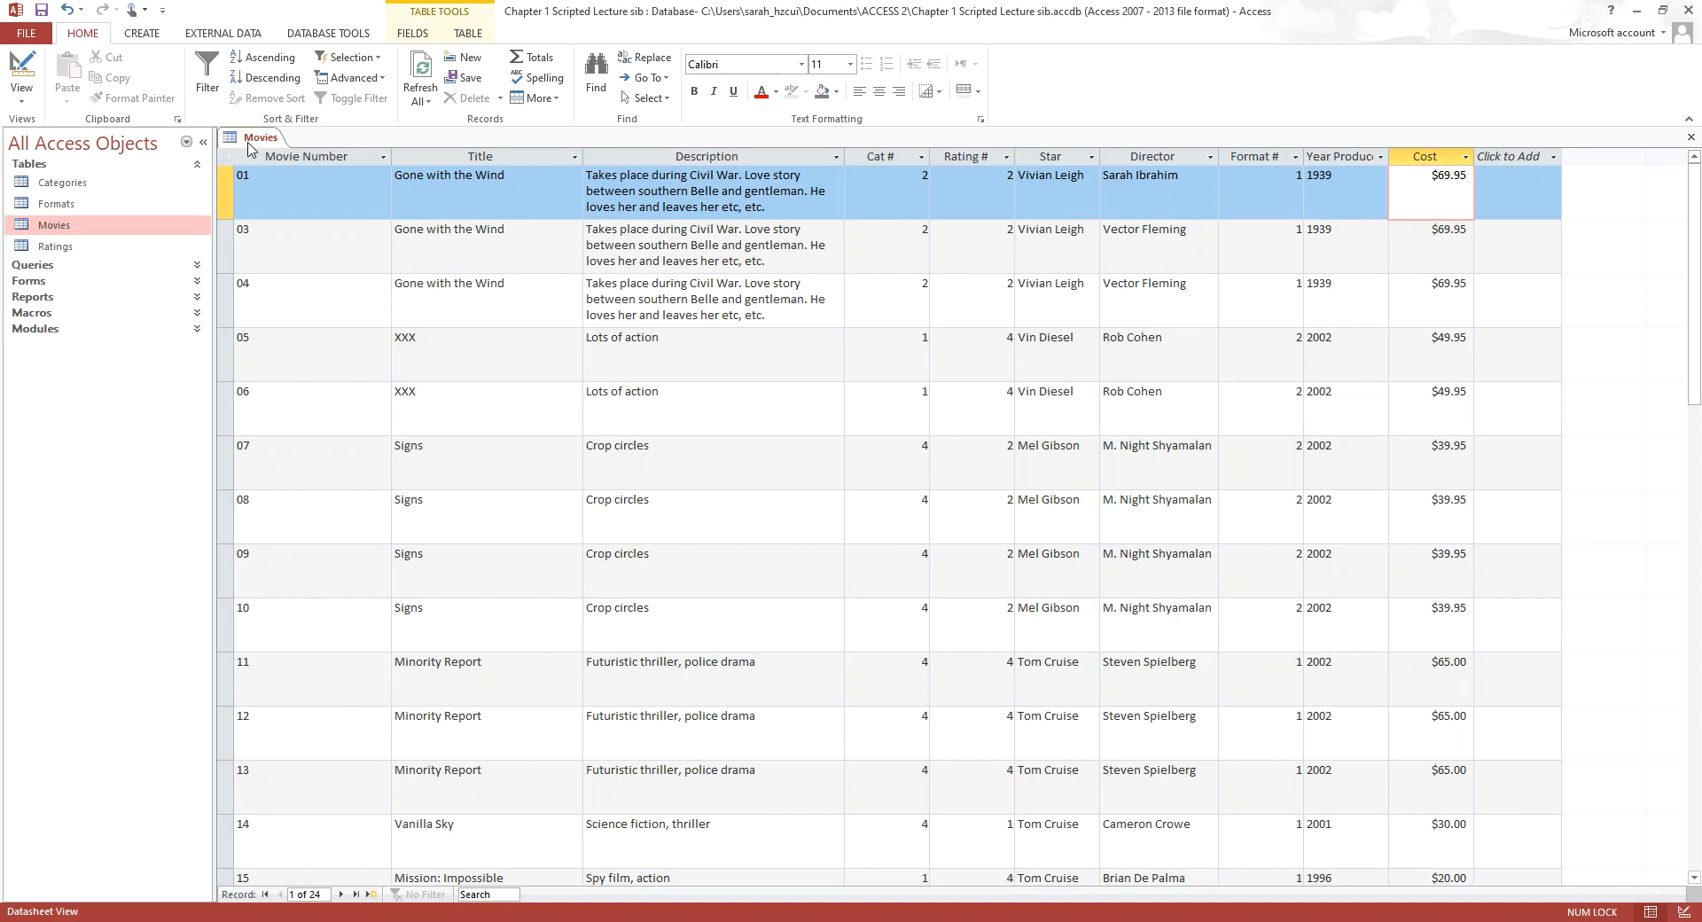
{"action": "left_click", "coordinate": [1517, 163]}
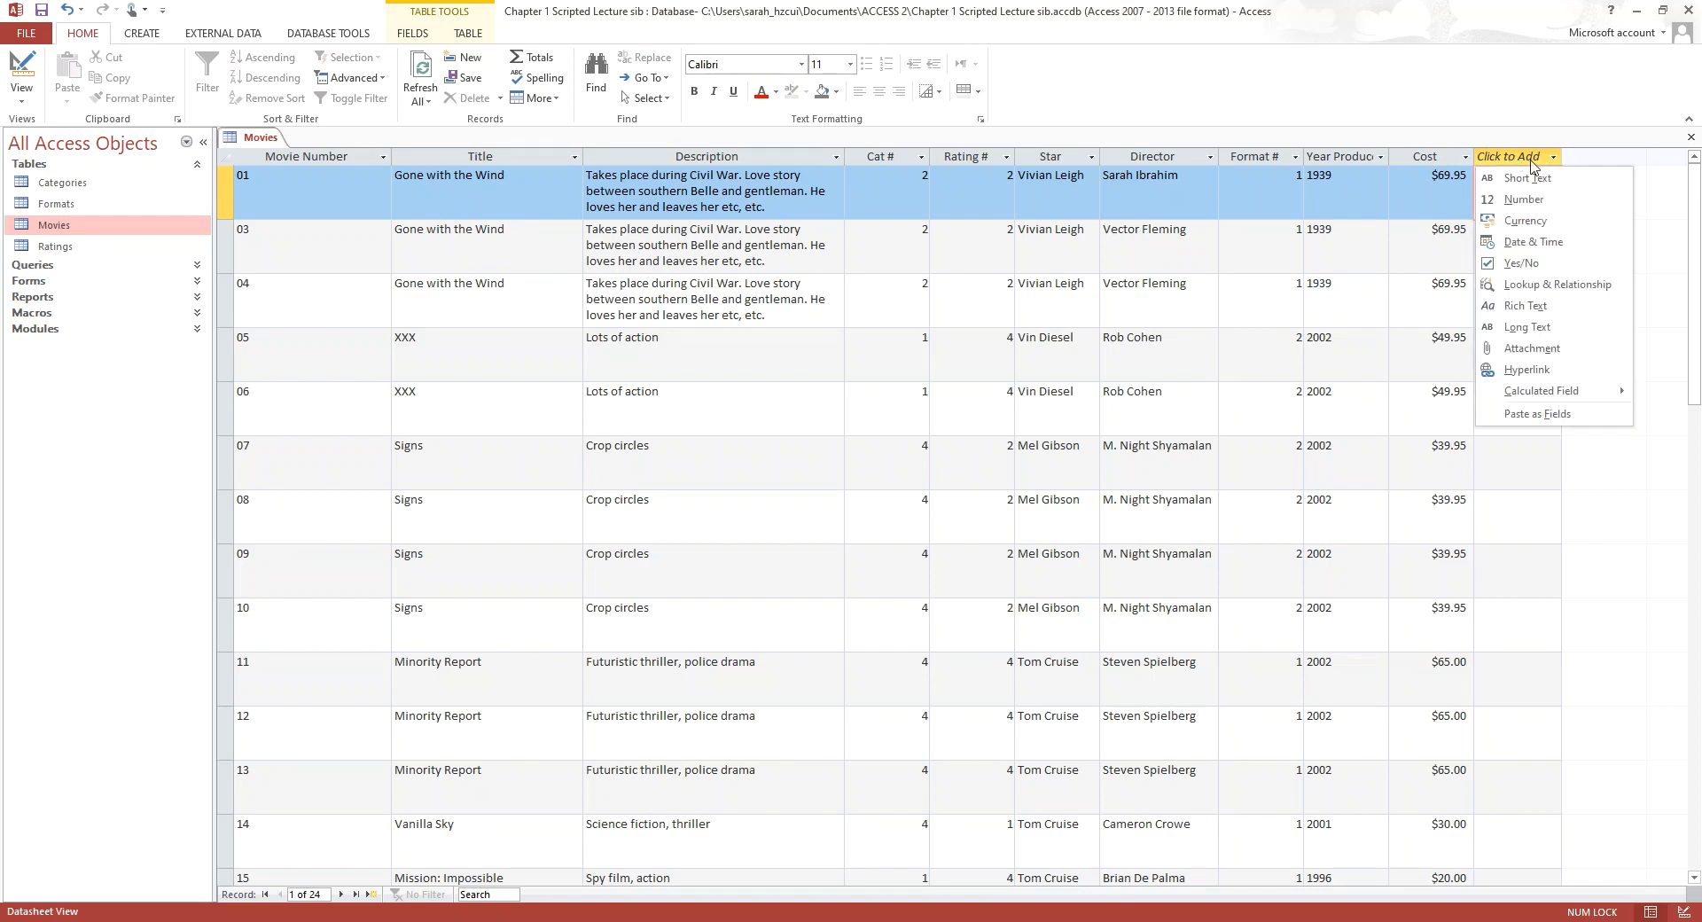
Add a Short Text field named Producer after Cost from the Click to Add list
{"action": "left_click", "coordinate": [1552, 157]}
{"action": "left_click", "coordinate": [1552, 158]}
{"action": "left_click", "coordinate": [1563, 180]}
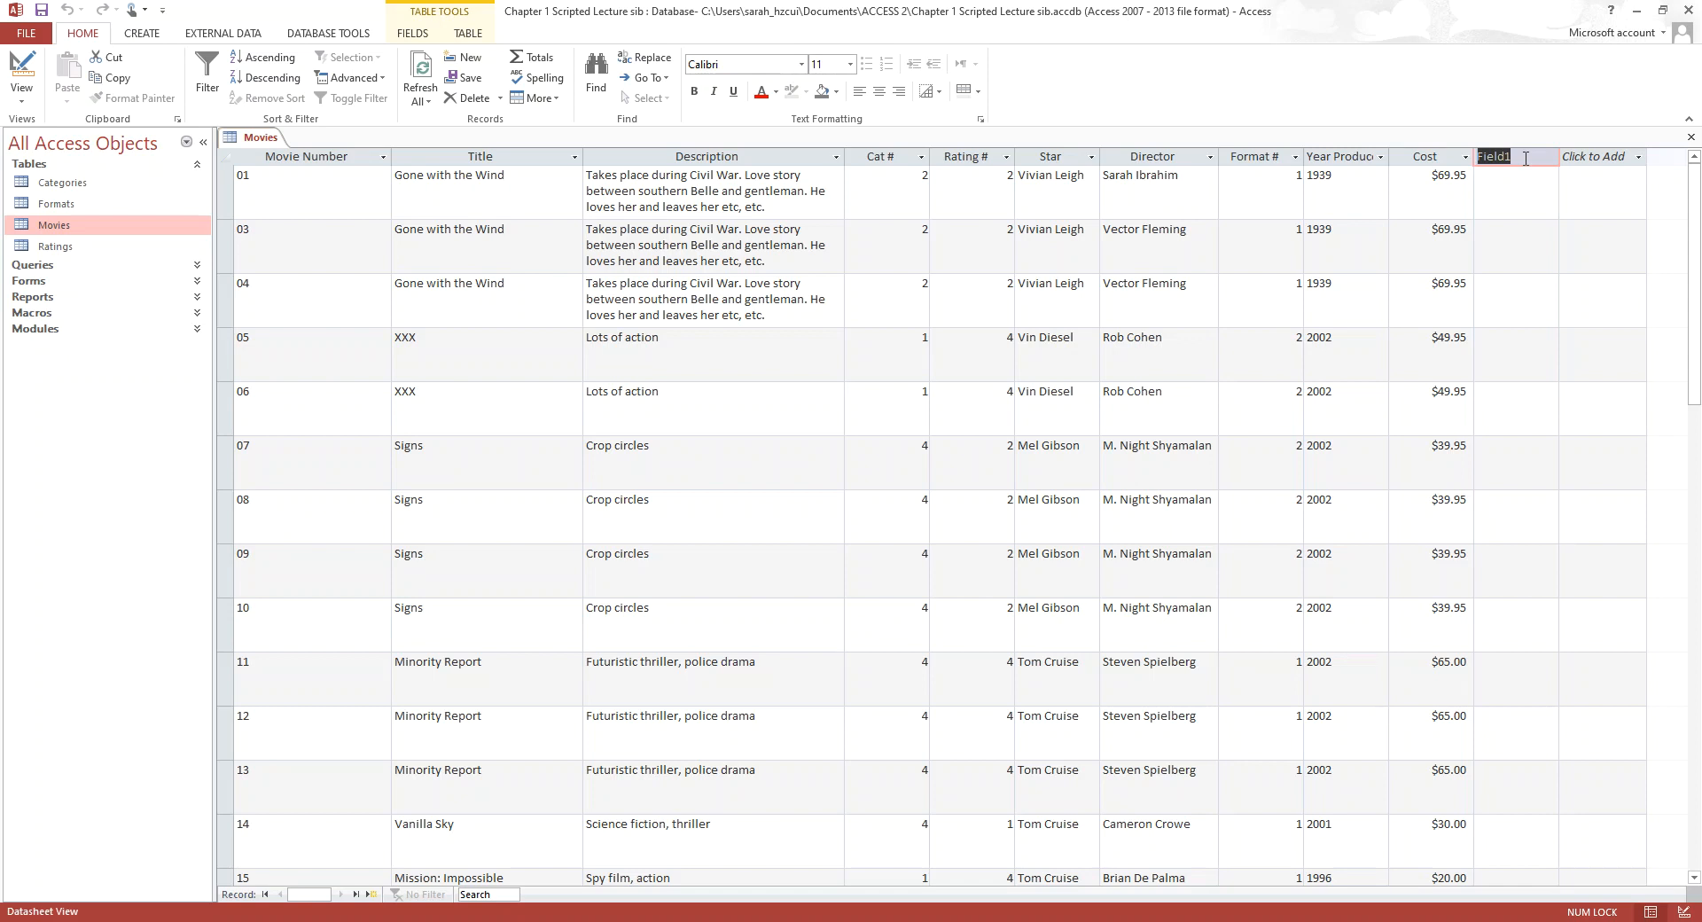
{"action": "type", "text": "Producer"}
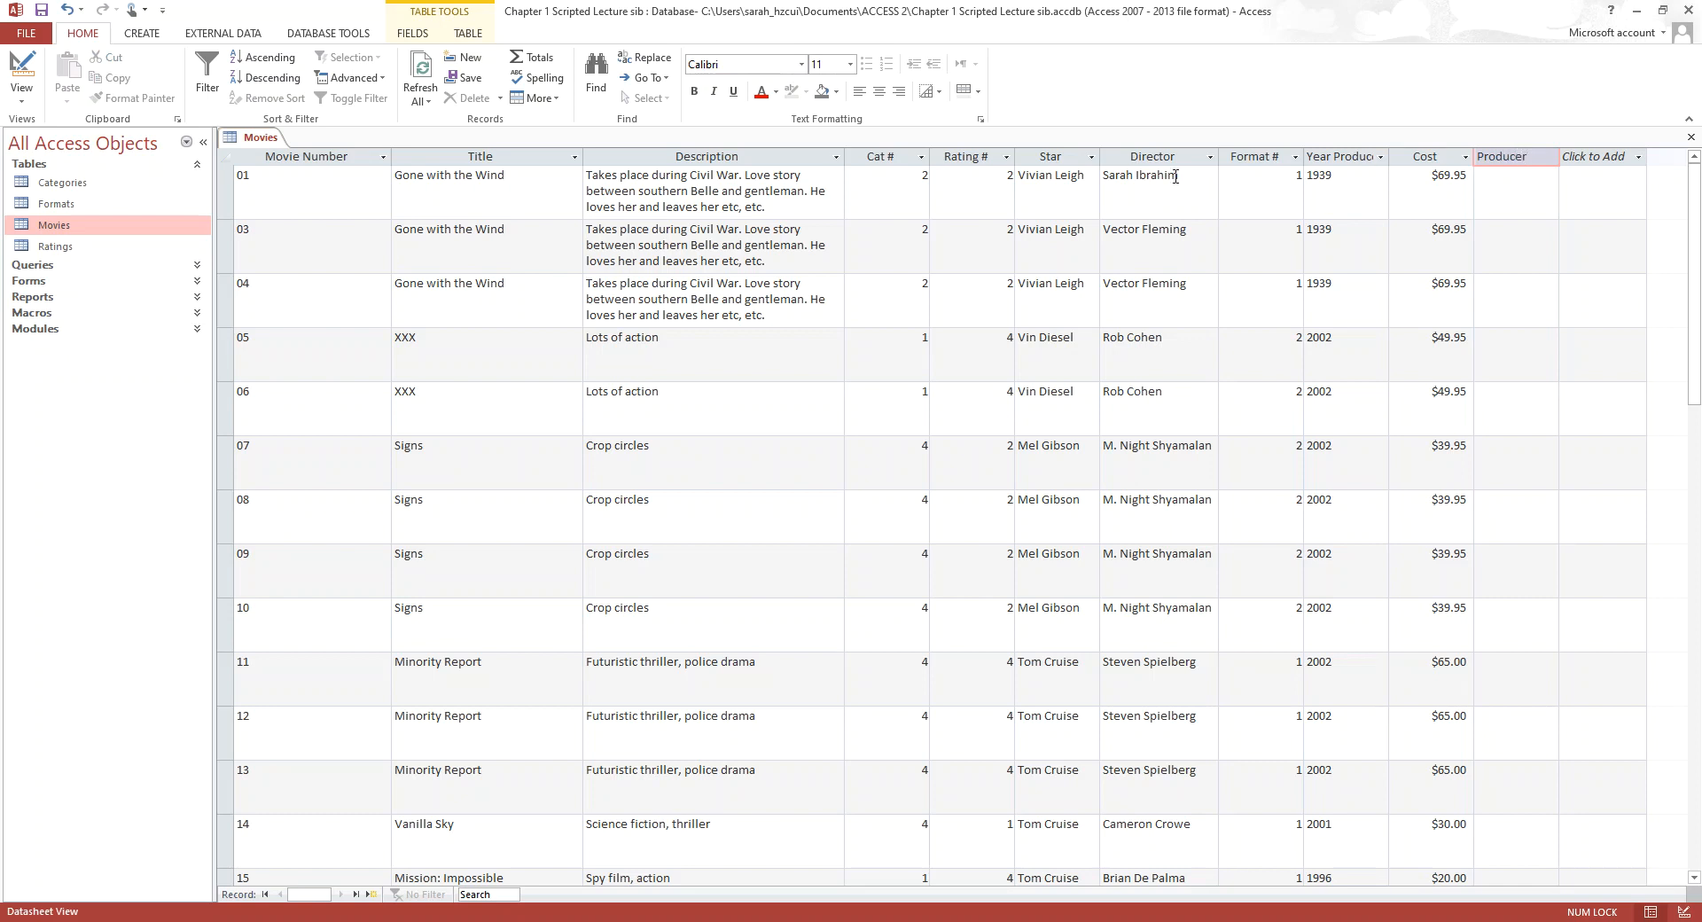
{"action": "key", "text": "Return"}
{"action": "left_click", "coordinate": [1517, 193]}
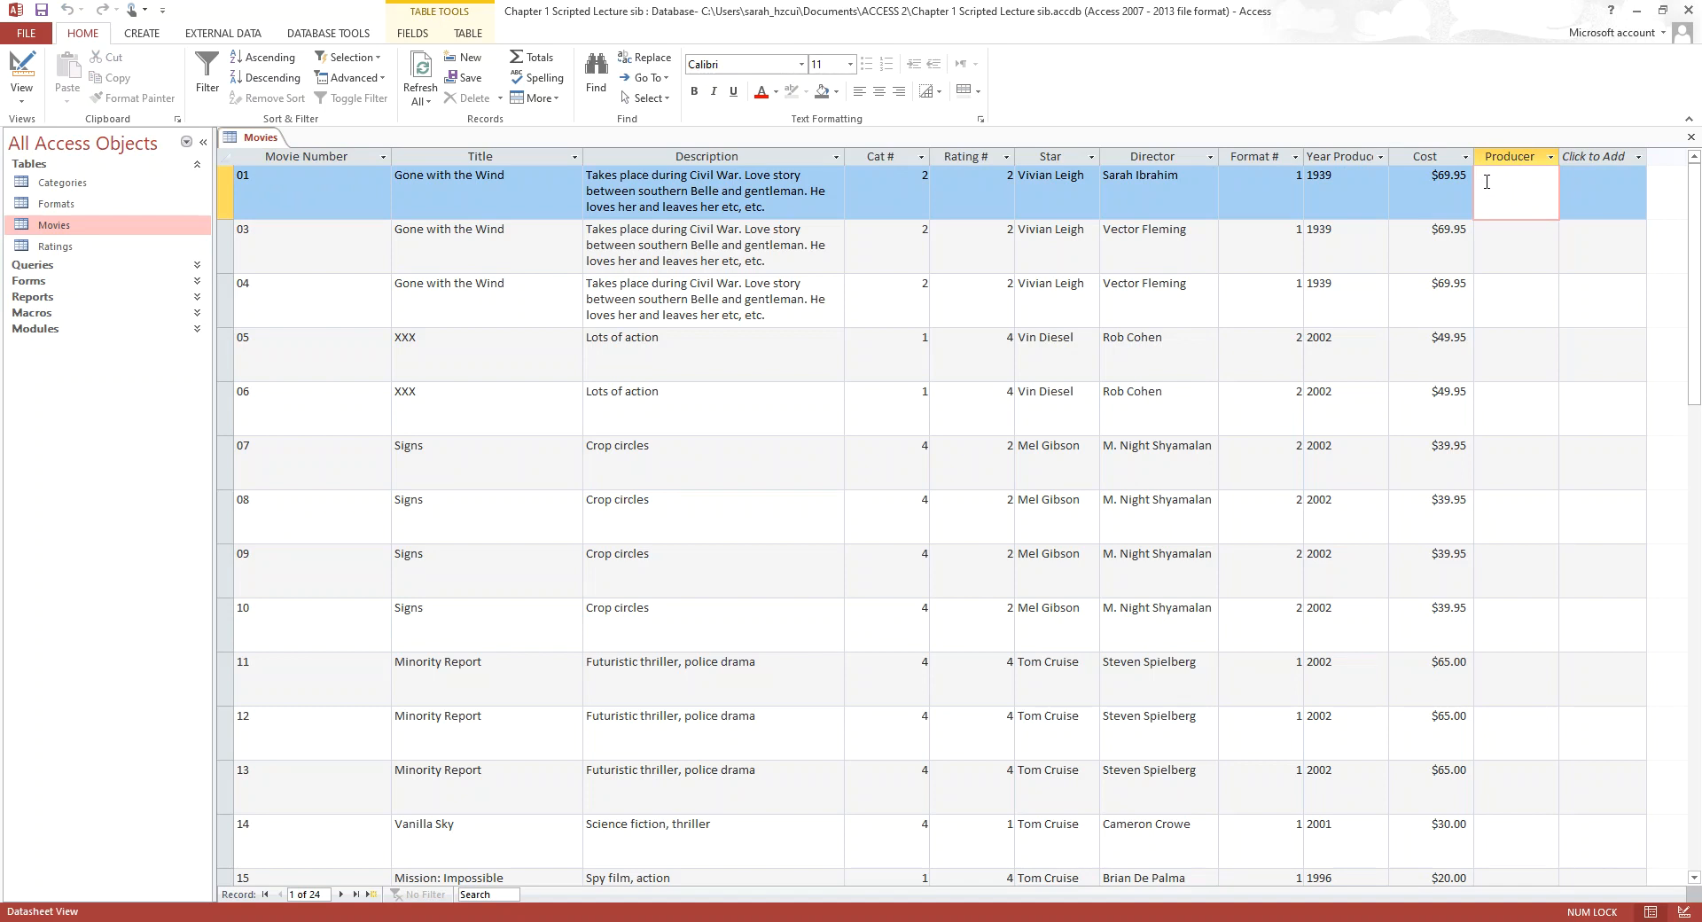
{"action": "left_click", "coordinate": [512, 174]}
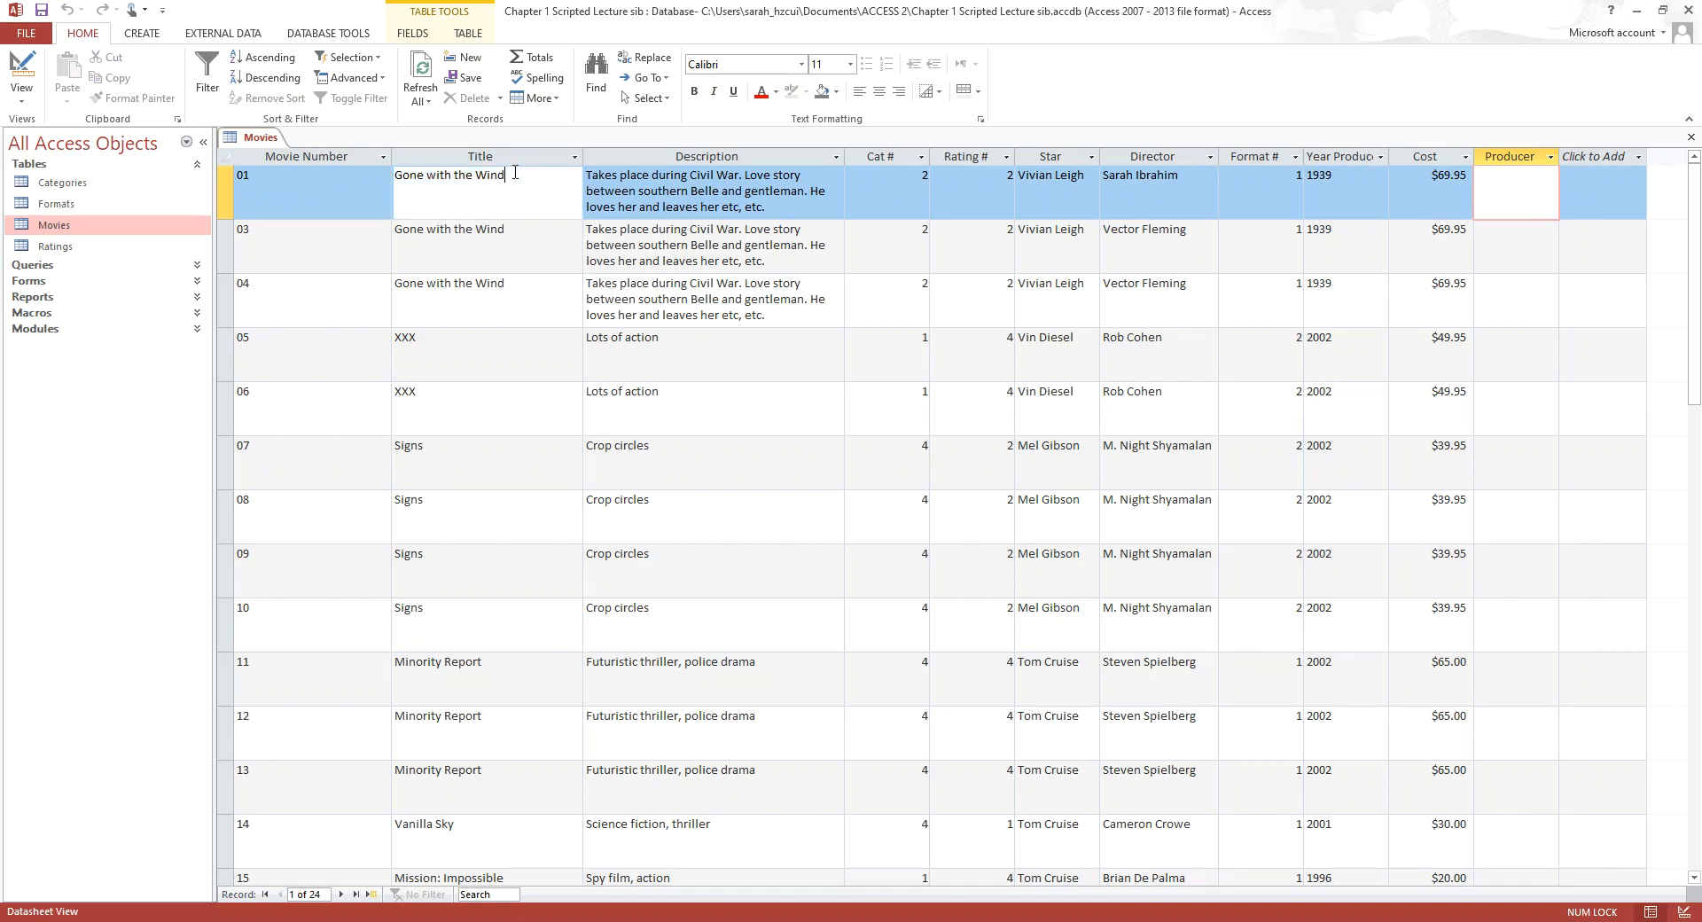
{"action": "left_click", "coordinate": [1495, 216]}
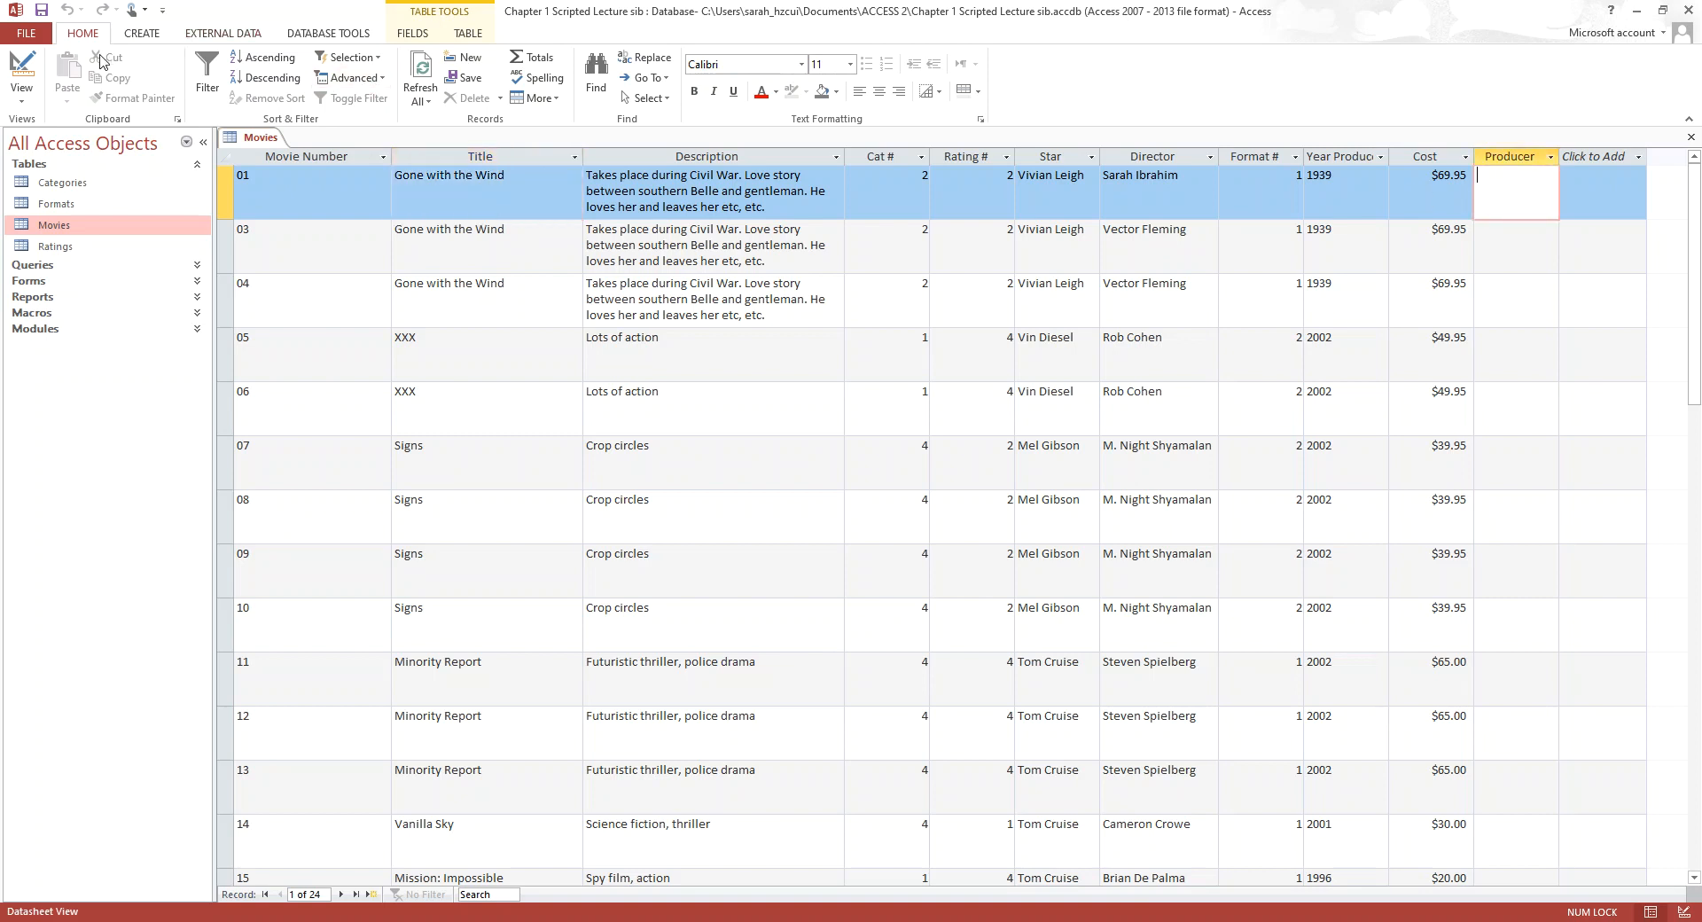
In Design View, reduce the Producer field size from 255 to 50
{"action": "right_click", "coordinate": [261, 143]}
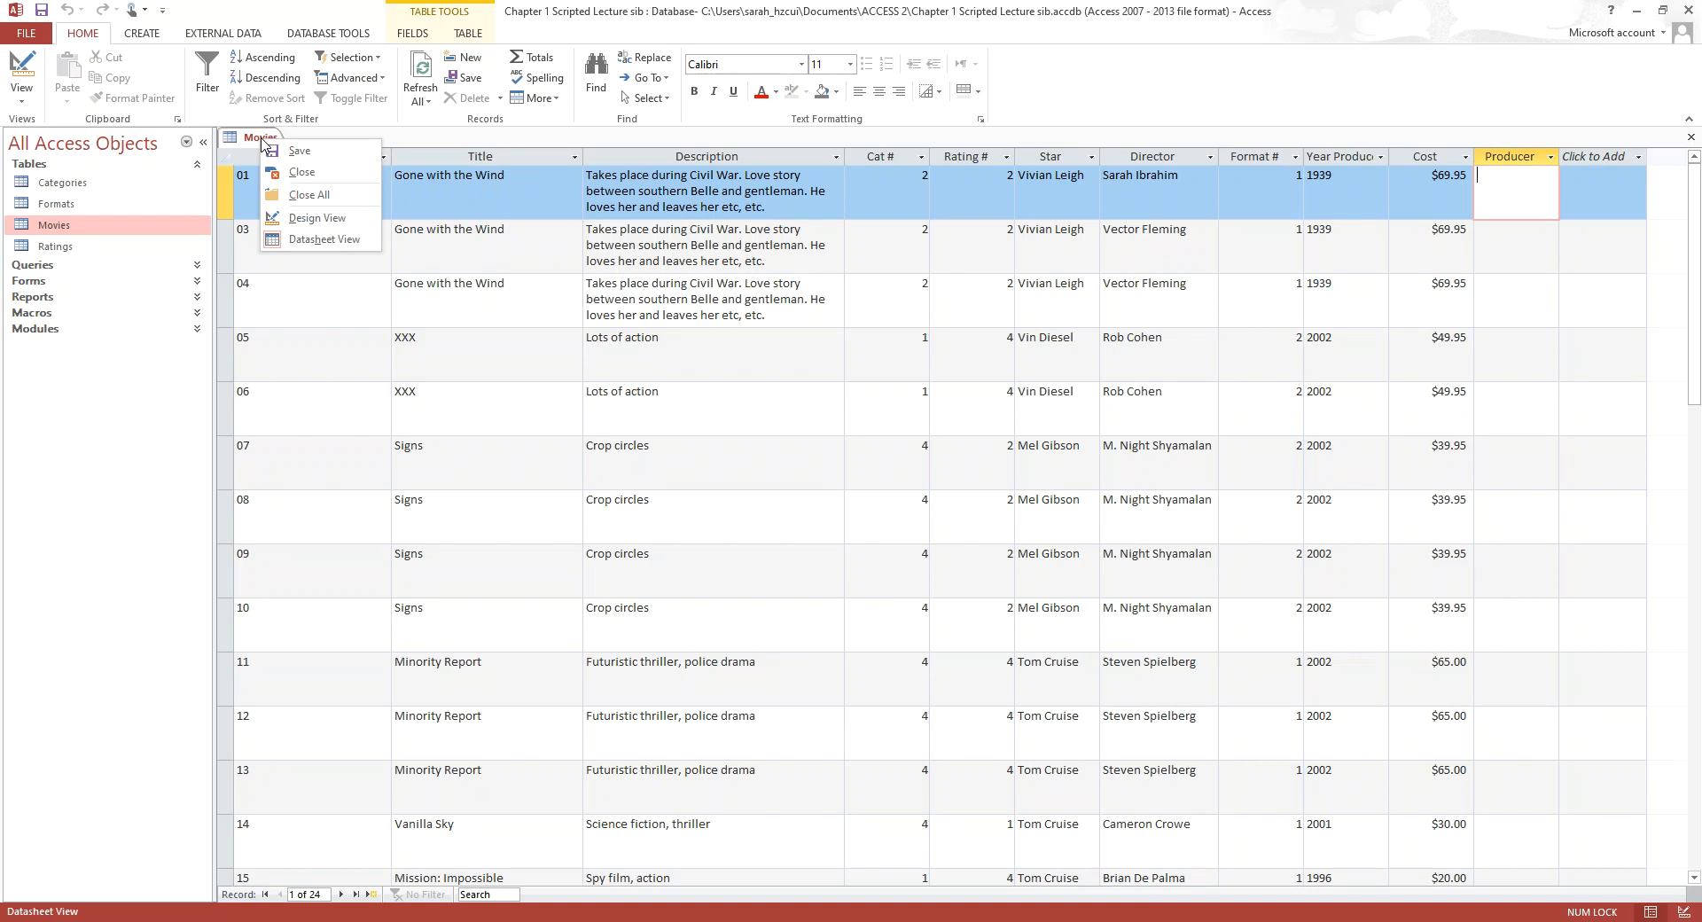
{"action": "left_click", "coordinate": [301, 218]}
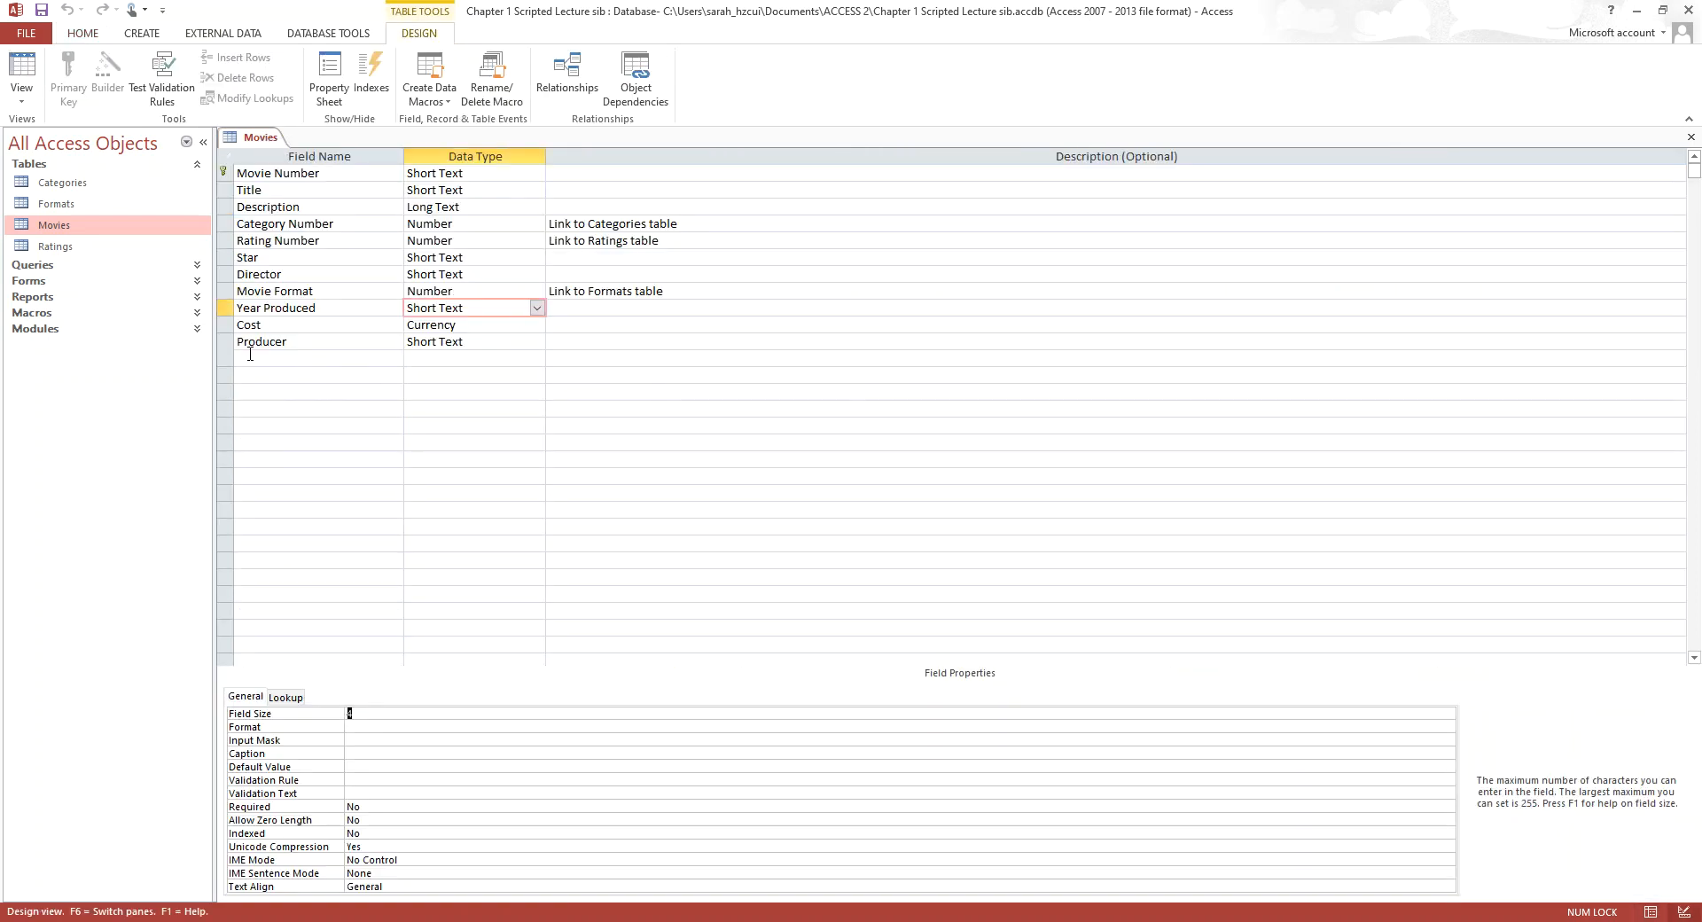
{"action": "left_click", "coordinate": [587, 342]}
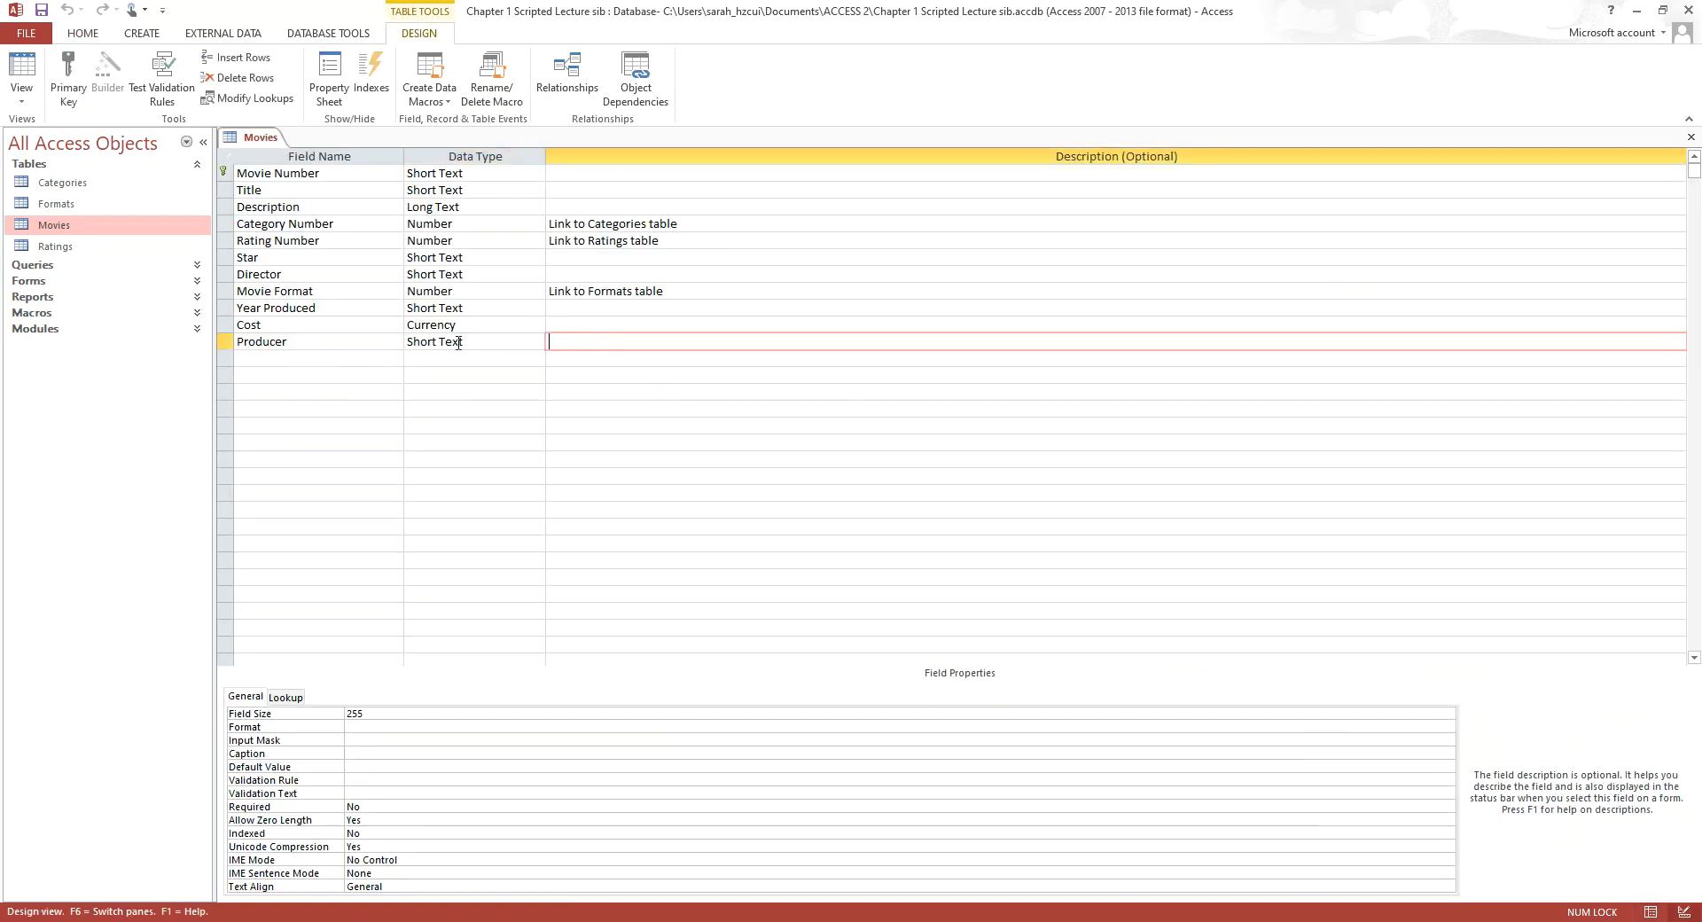
{"action": "left_click", "coordinate": [486, 343]}
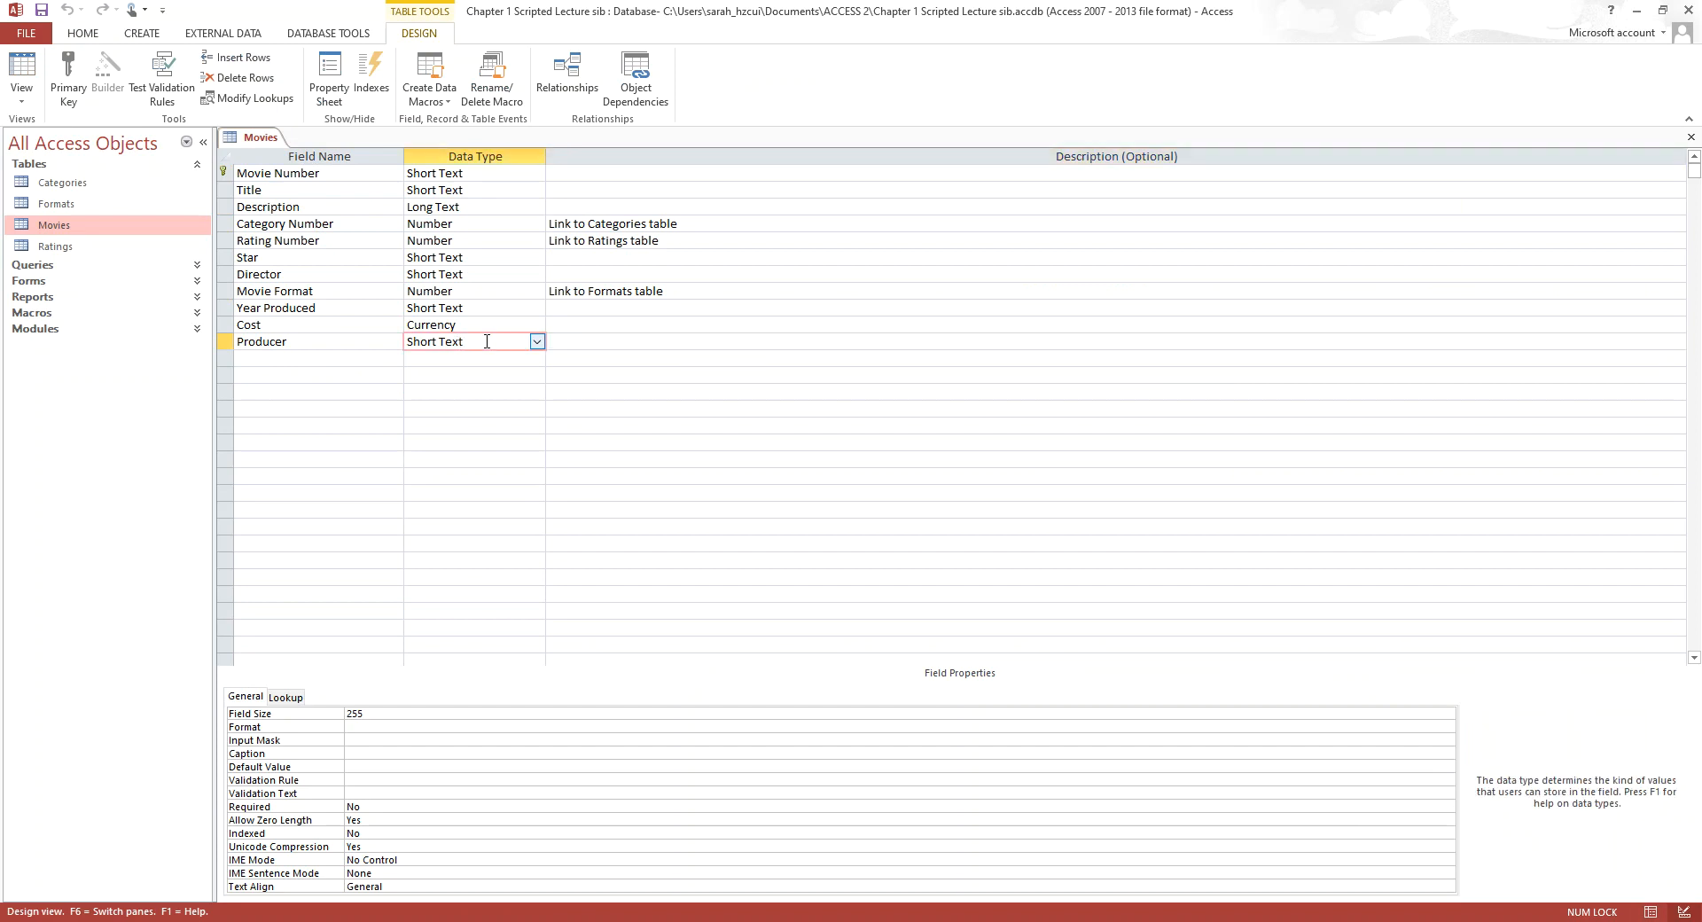
{"action": "left_click", "coordinate": [374, 715]}
{"action": "double_click", "coordinate": [354, 713]}
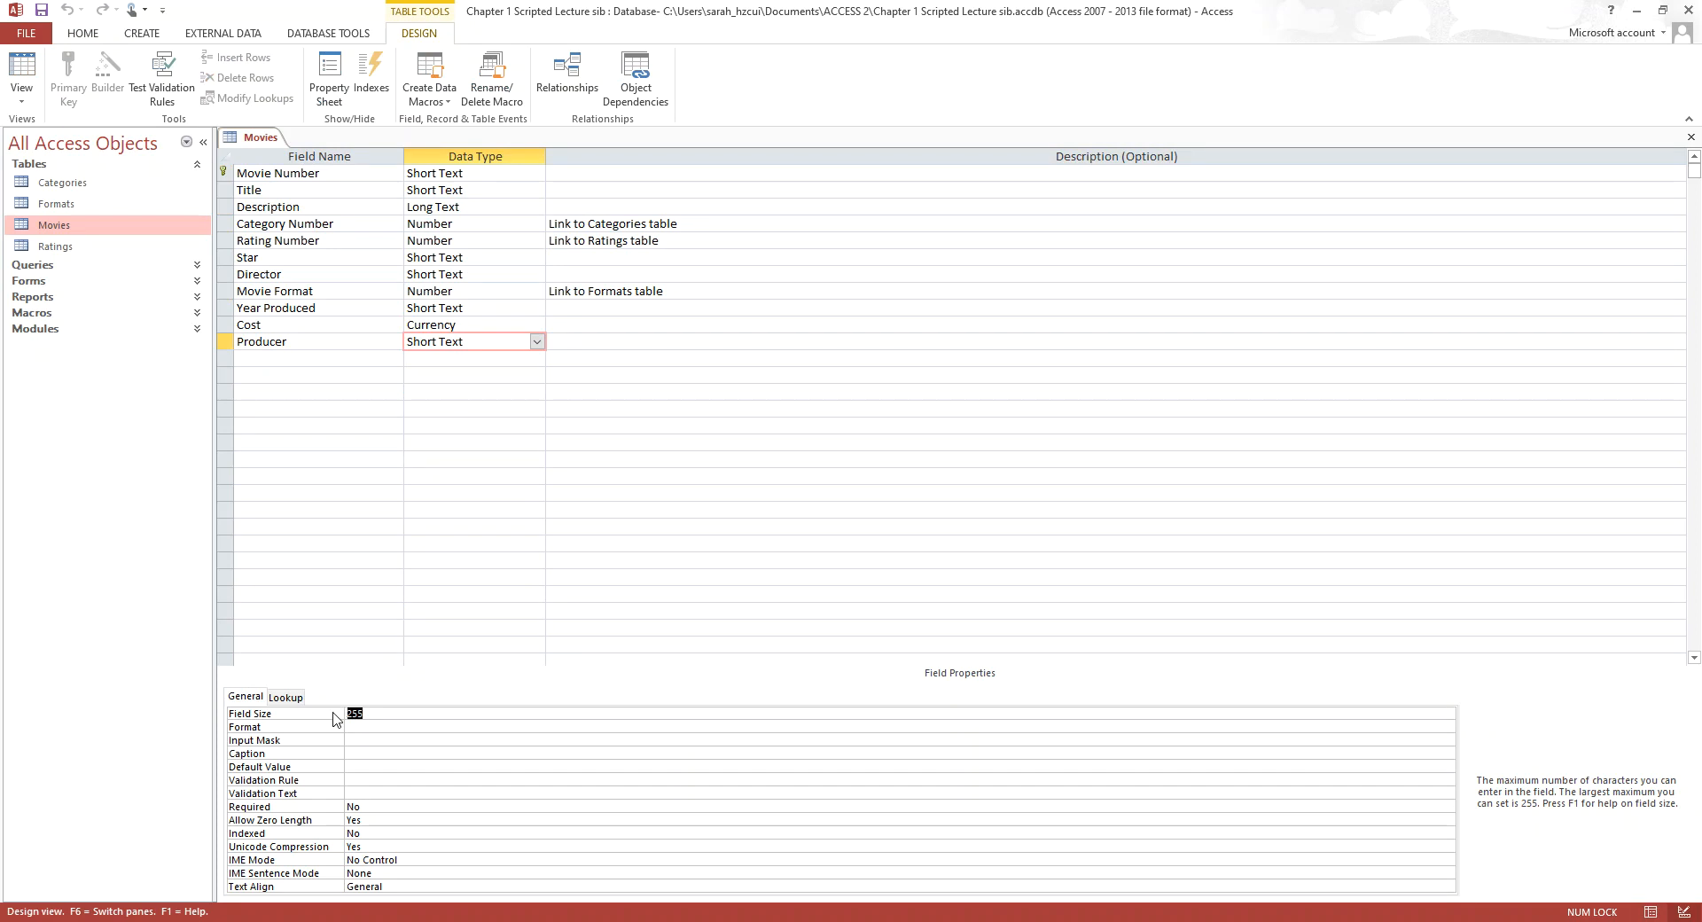
{"action": "type", "text": "50"}
{"action": "left_click", "coordinate": [355, 728]}
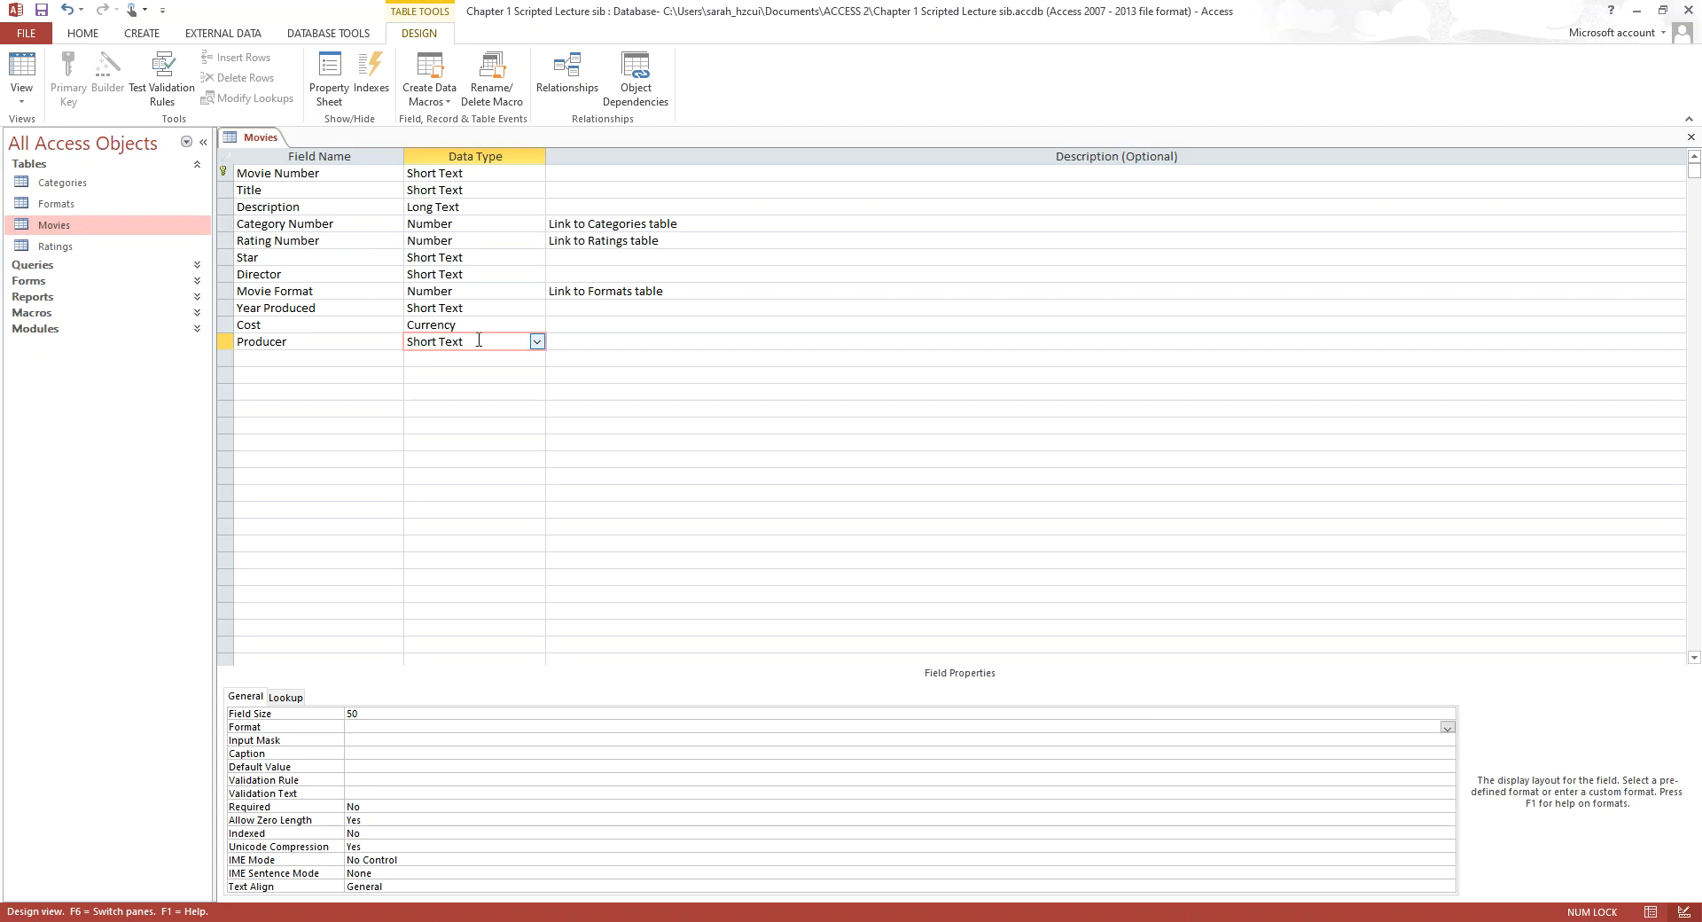
{"action": "left_click", "coordinate": [599, 337]}
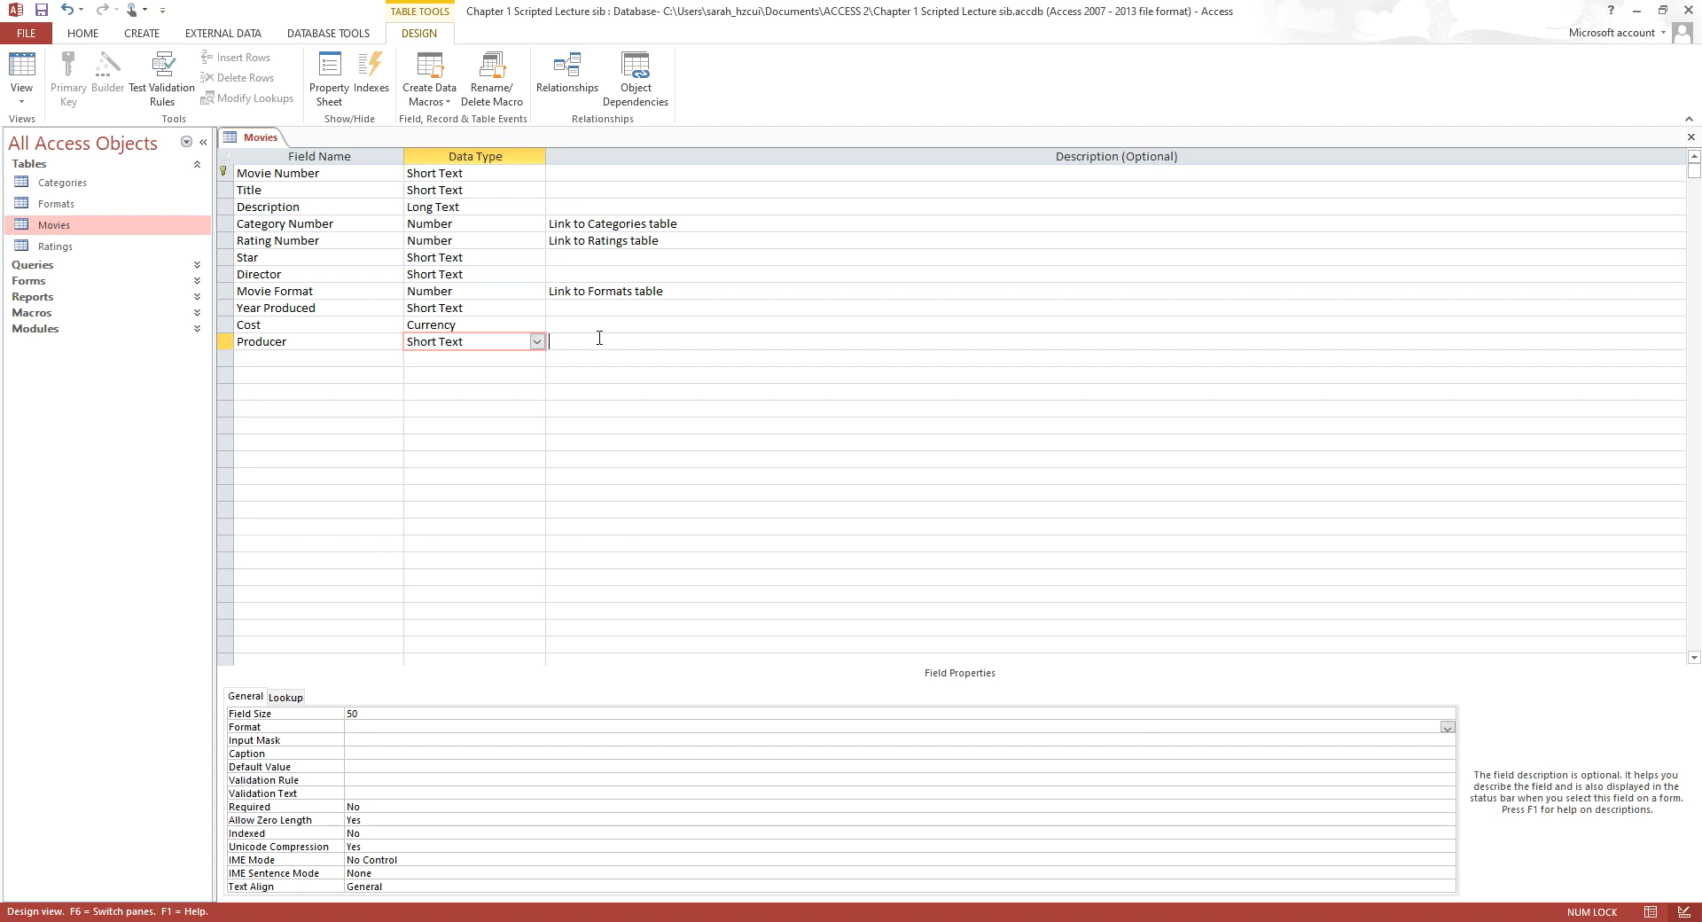
Return to Datasheet View, saving the table and accepting the data-loss warning
{"action": "right_click", "coordinate": [255, 136]}
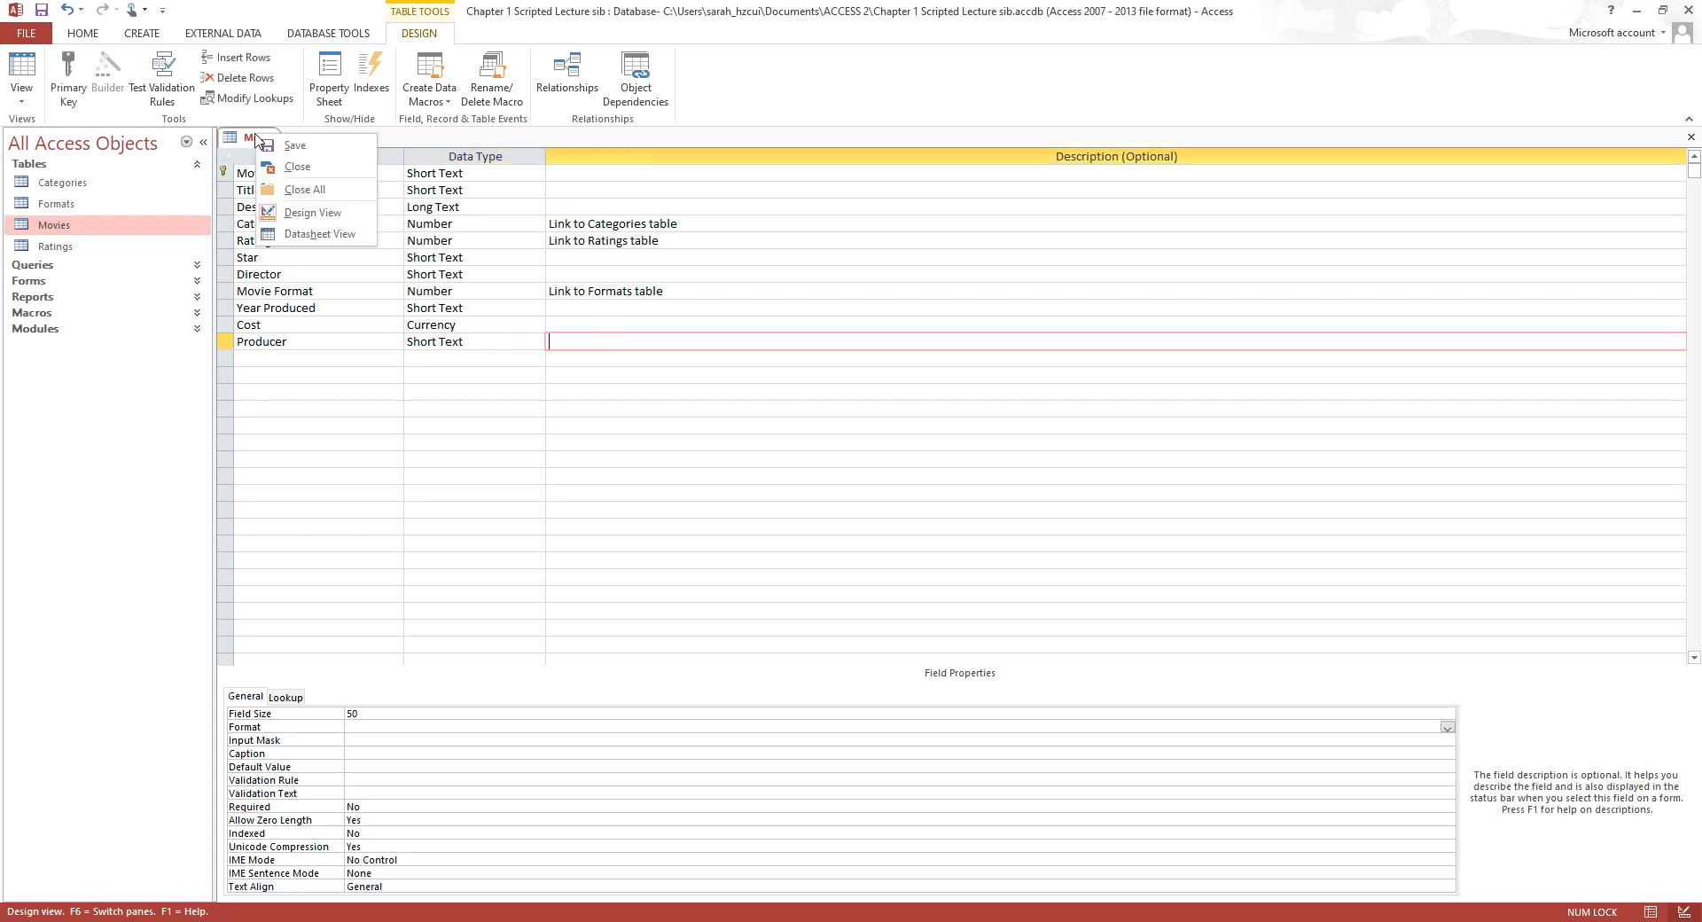
{"action": "left_click", "coordinate": [320, 234]}
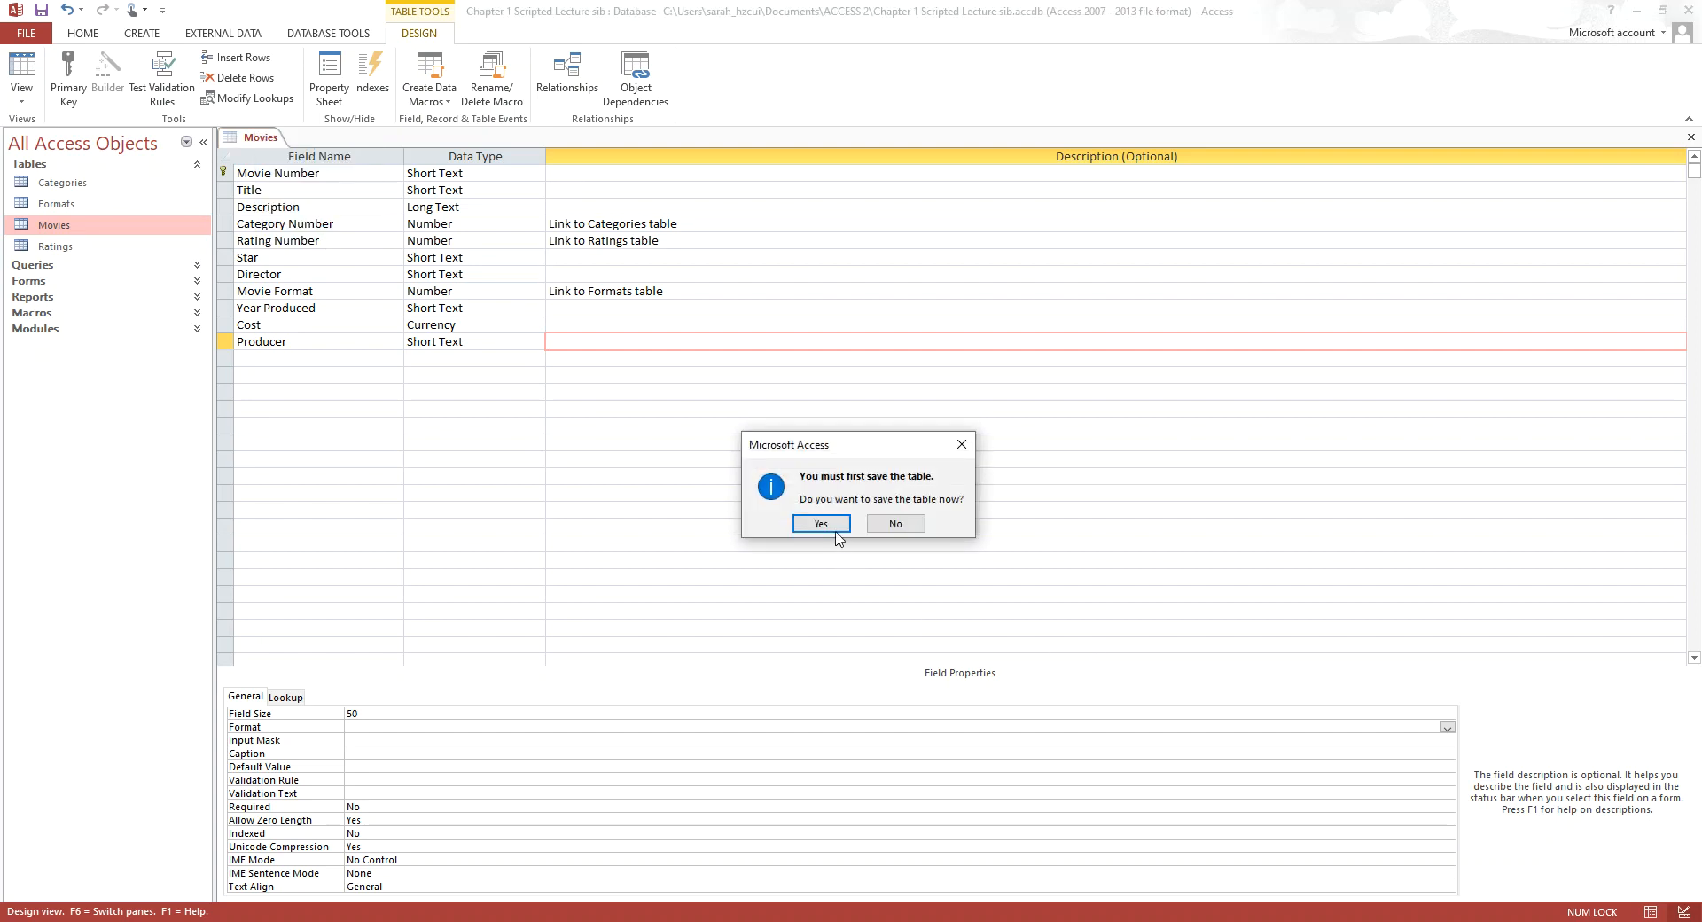
{"action": "left_click", "coordinate": [830, 526]}
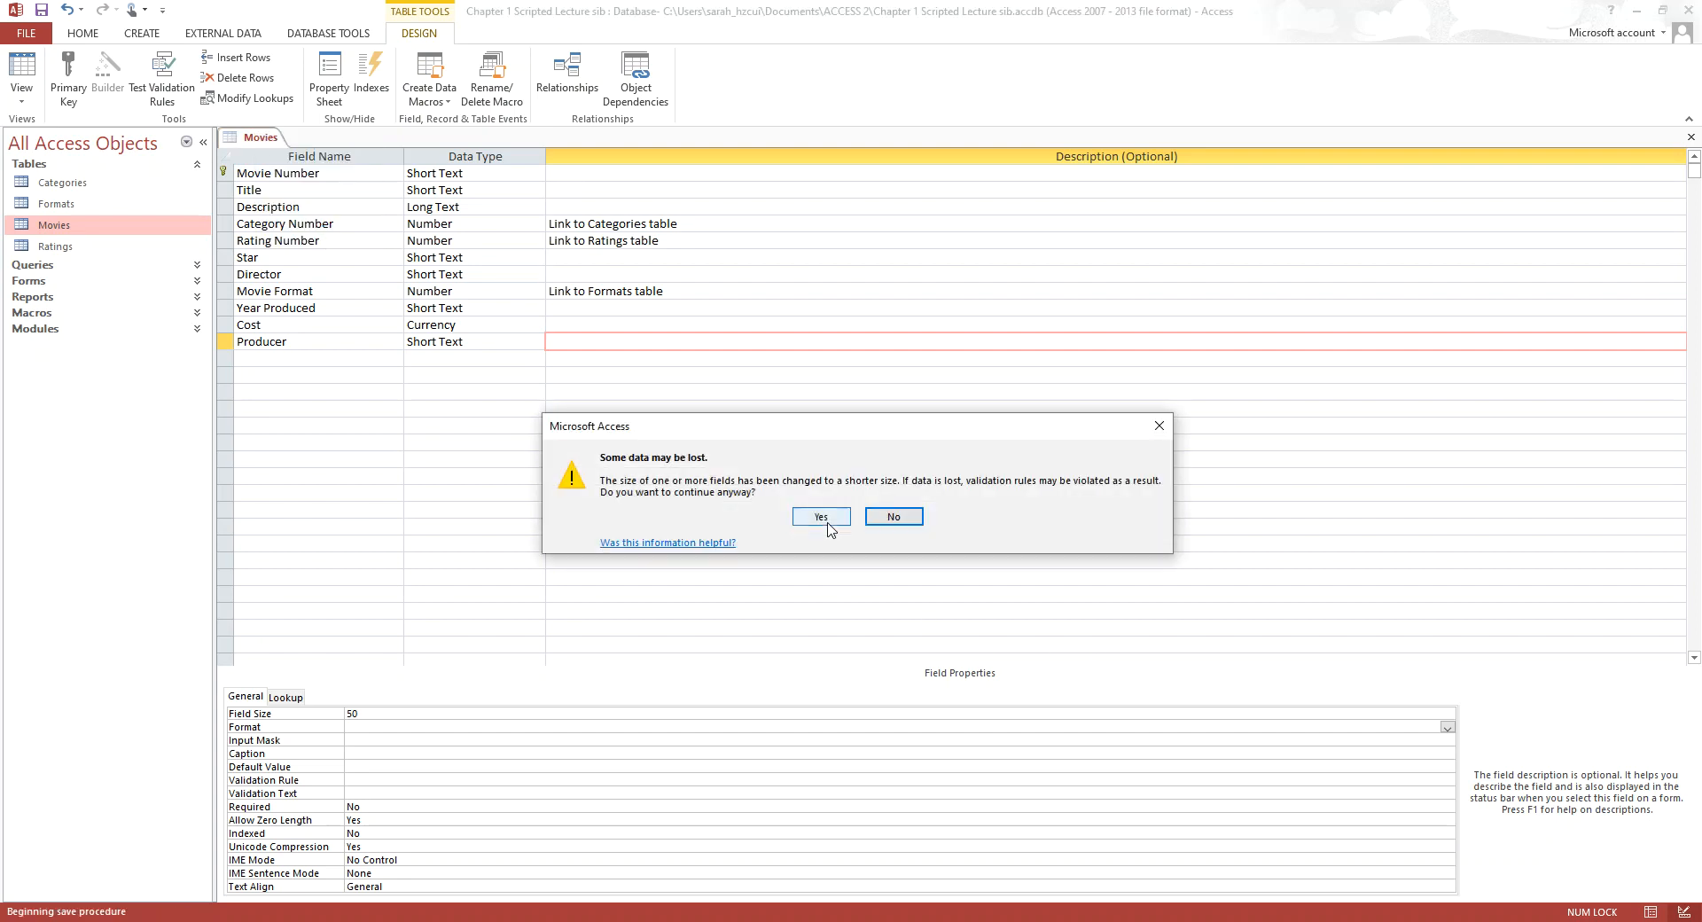
{"action": "left_click", "coordinate": [820, 519]}
{"action": "left_click", "coordinate": [1528, 200]}
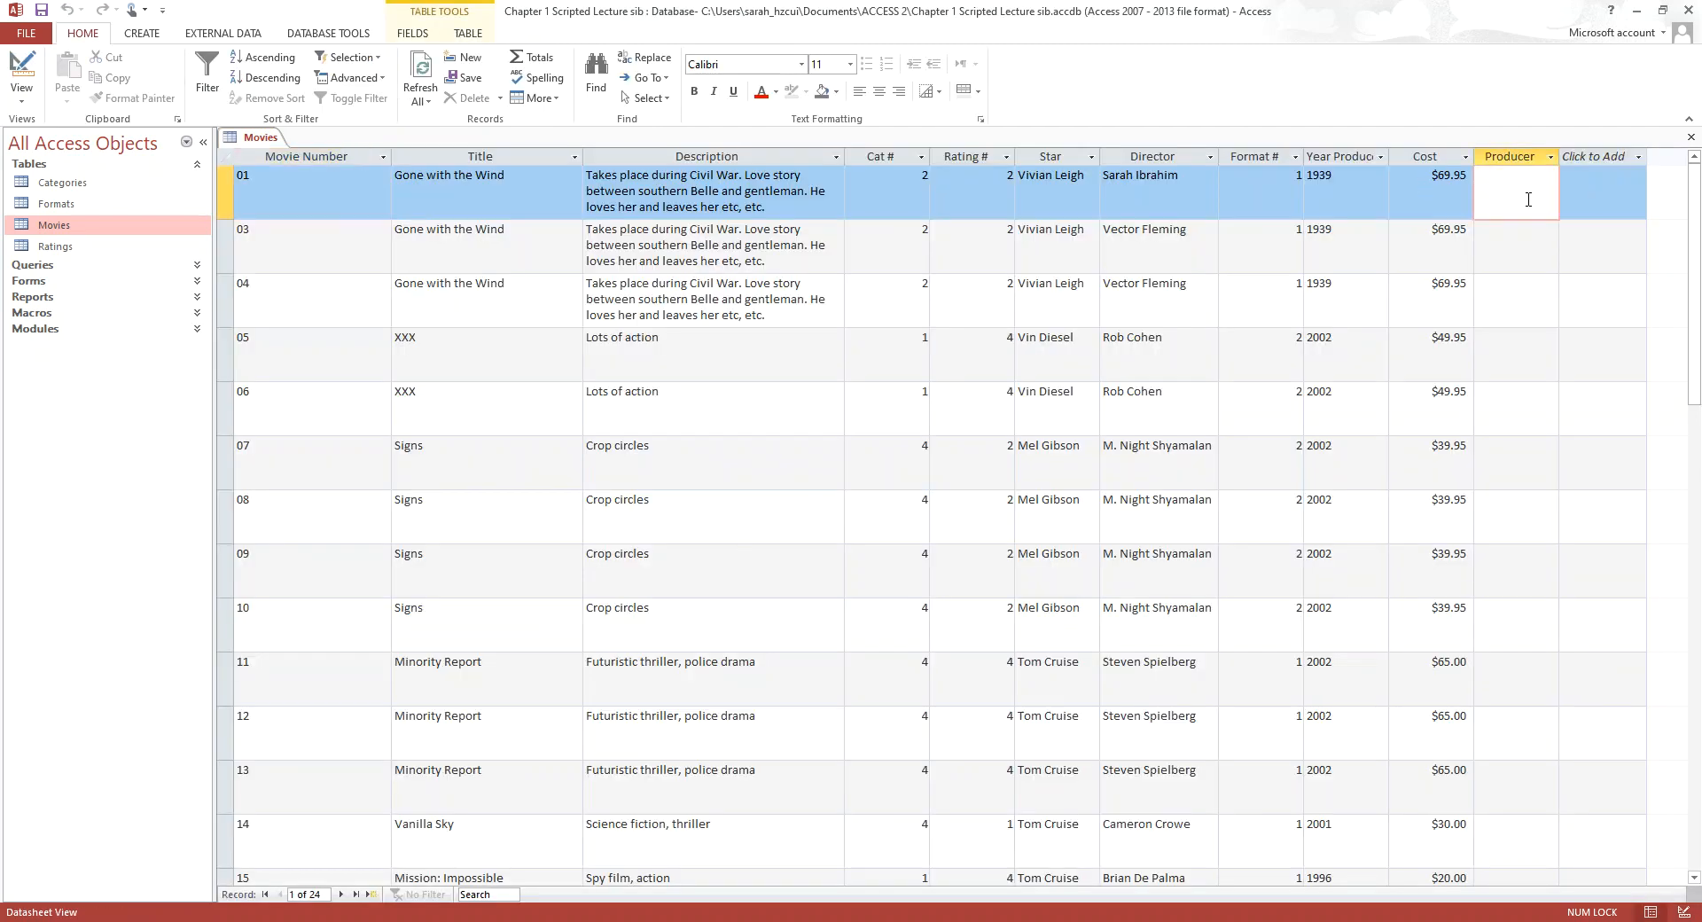
{"action": "left_click", "coordinate": [1594, 192]}
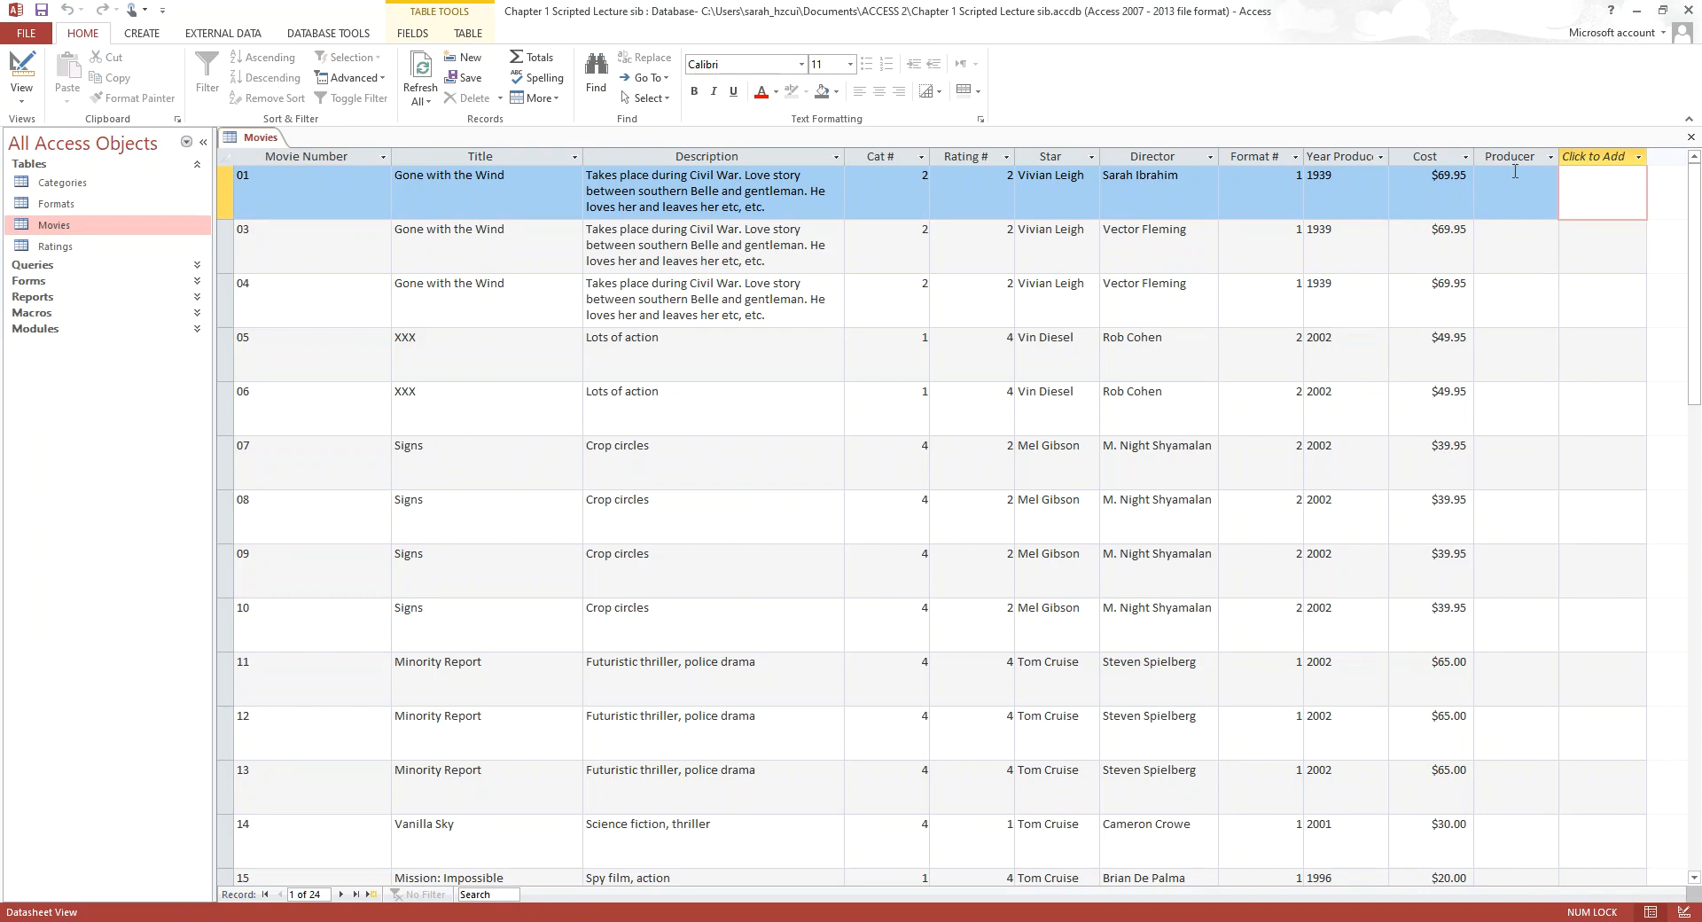
{"action": "left_click", "coordinate": [1514, 184]}
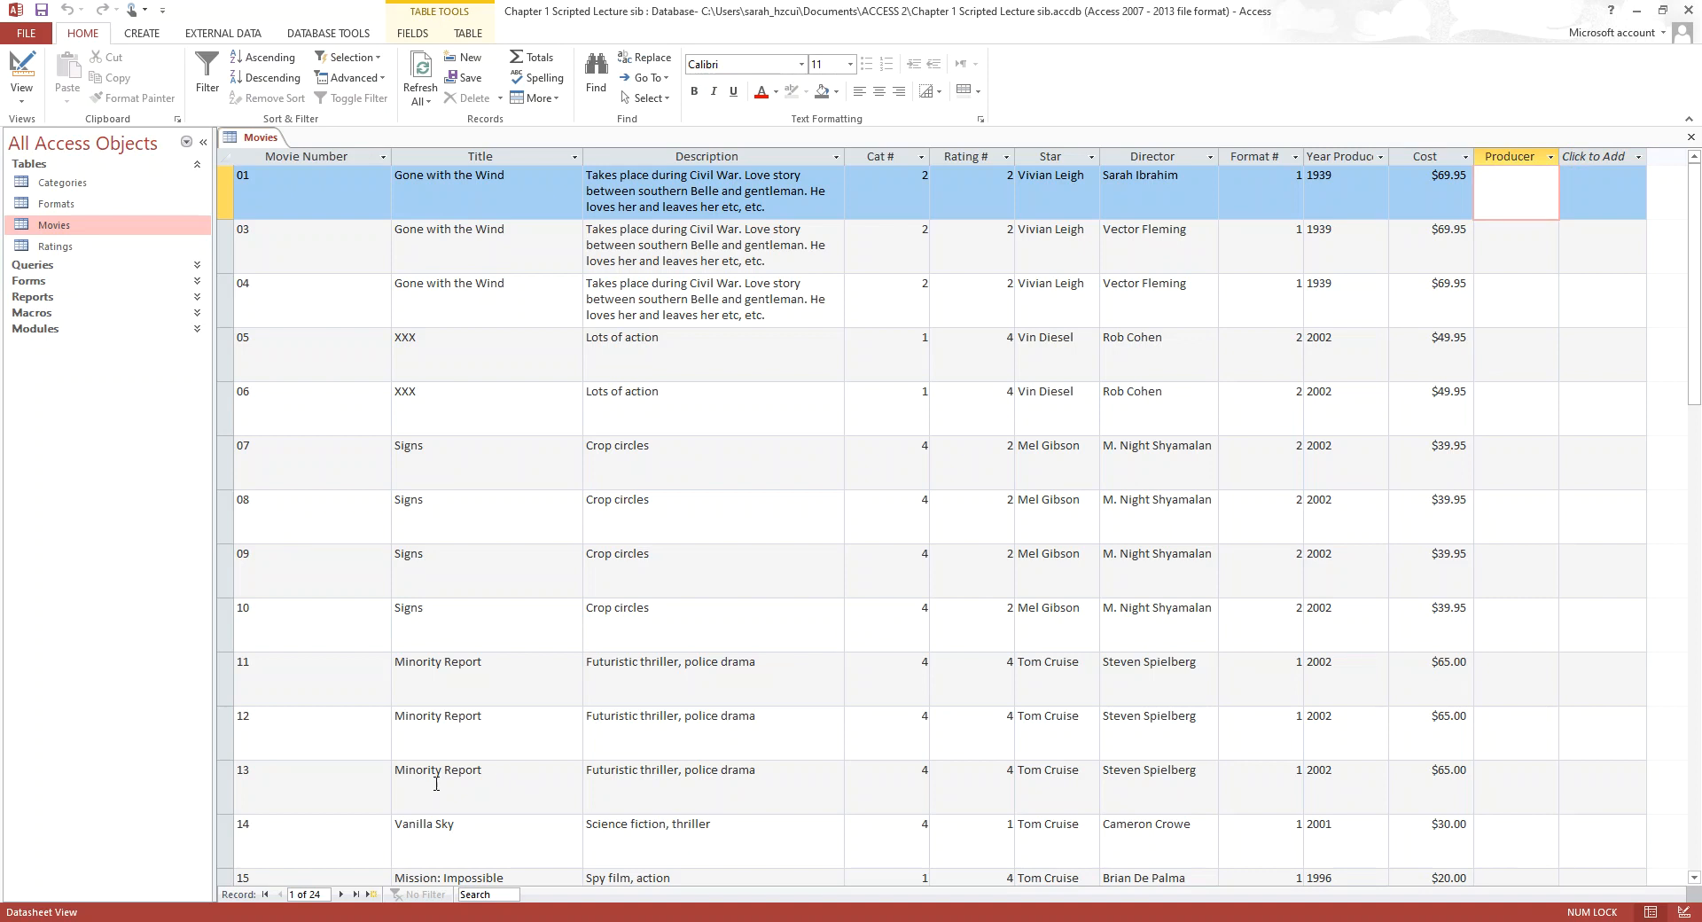
{"action": "left_click", "coordinate": [1512, 258]}
{"action": "left_click", "coordinate": [1498, 307]}
{"action": "left_click", "coordinate": [1485, 351]}
{"action": "left_click", "coordinate": [1485, 399]}
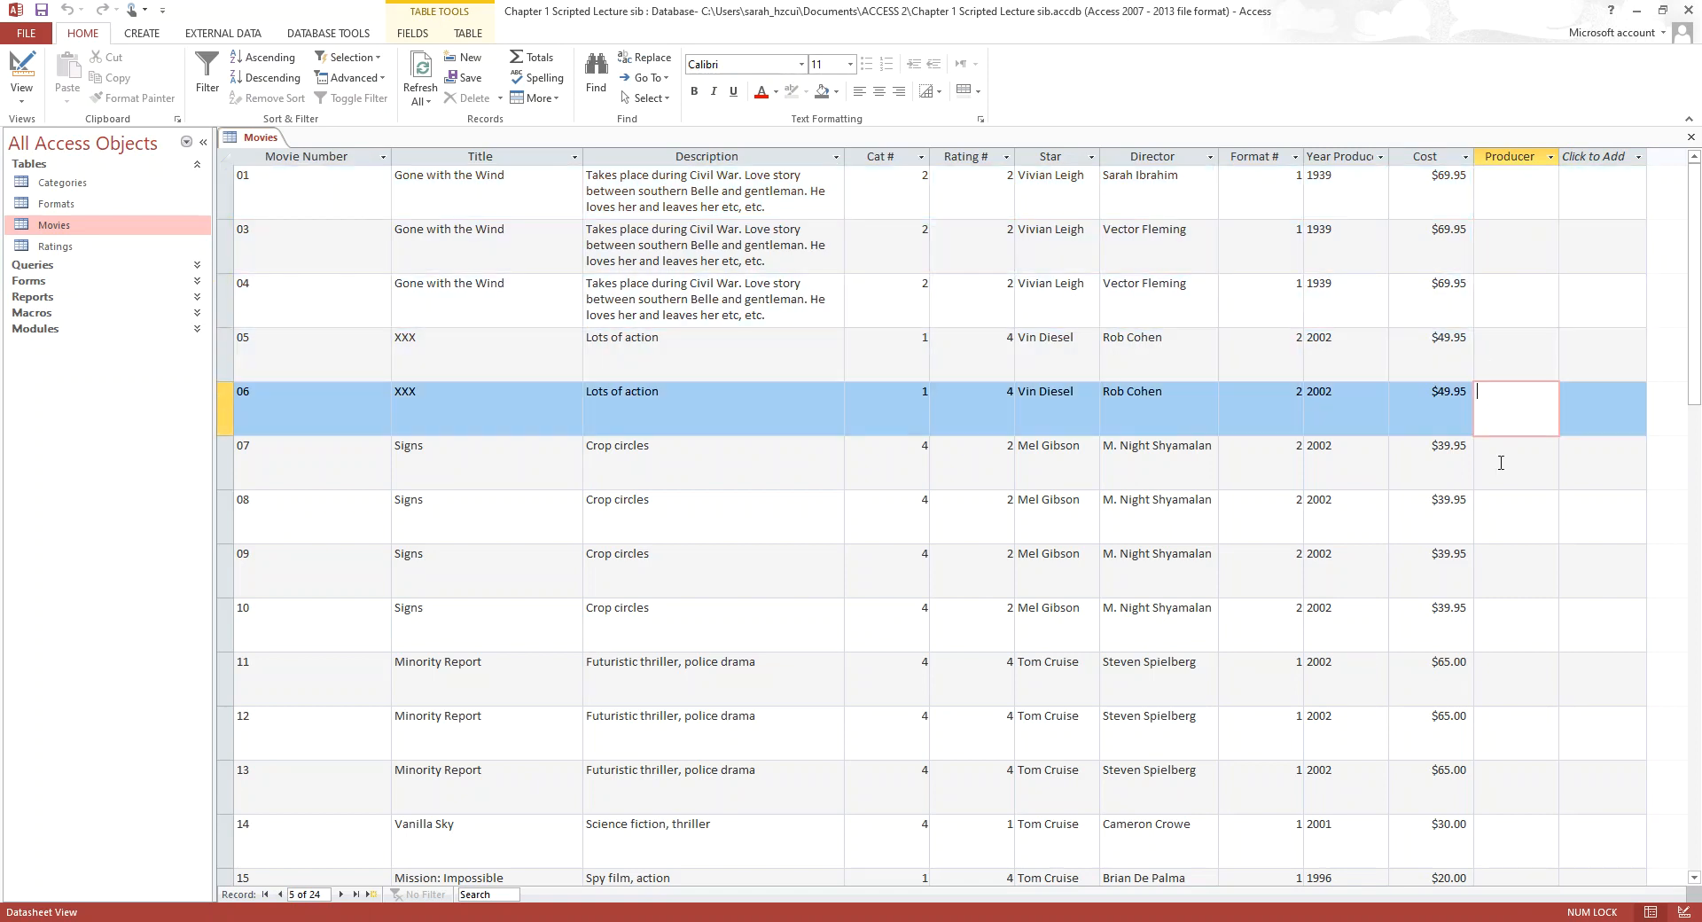
{"action": "left_click", "coordinate": [1498, 461]}
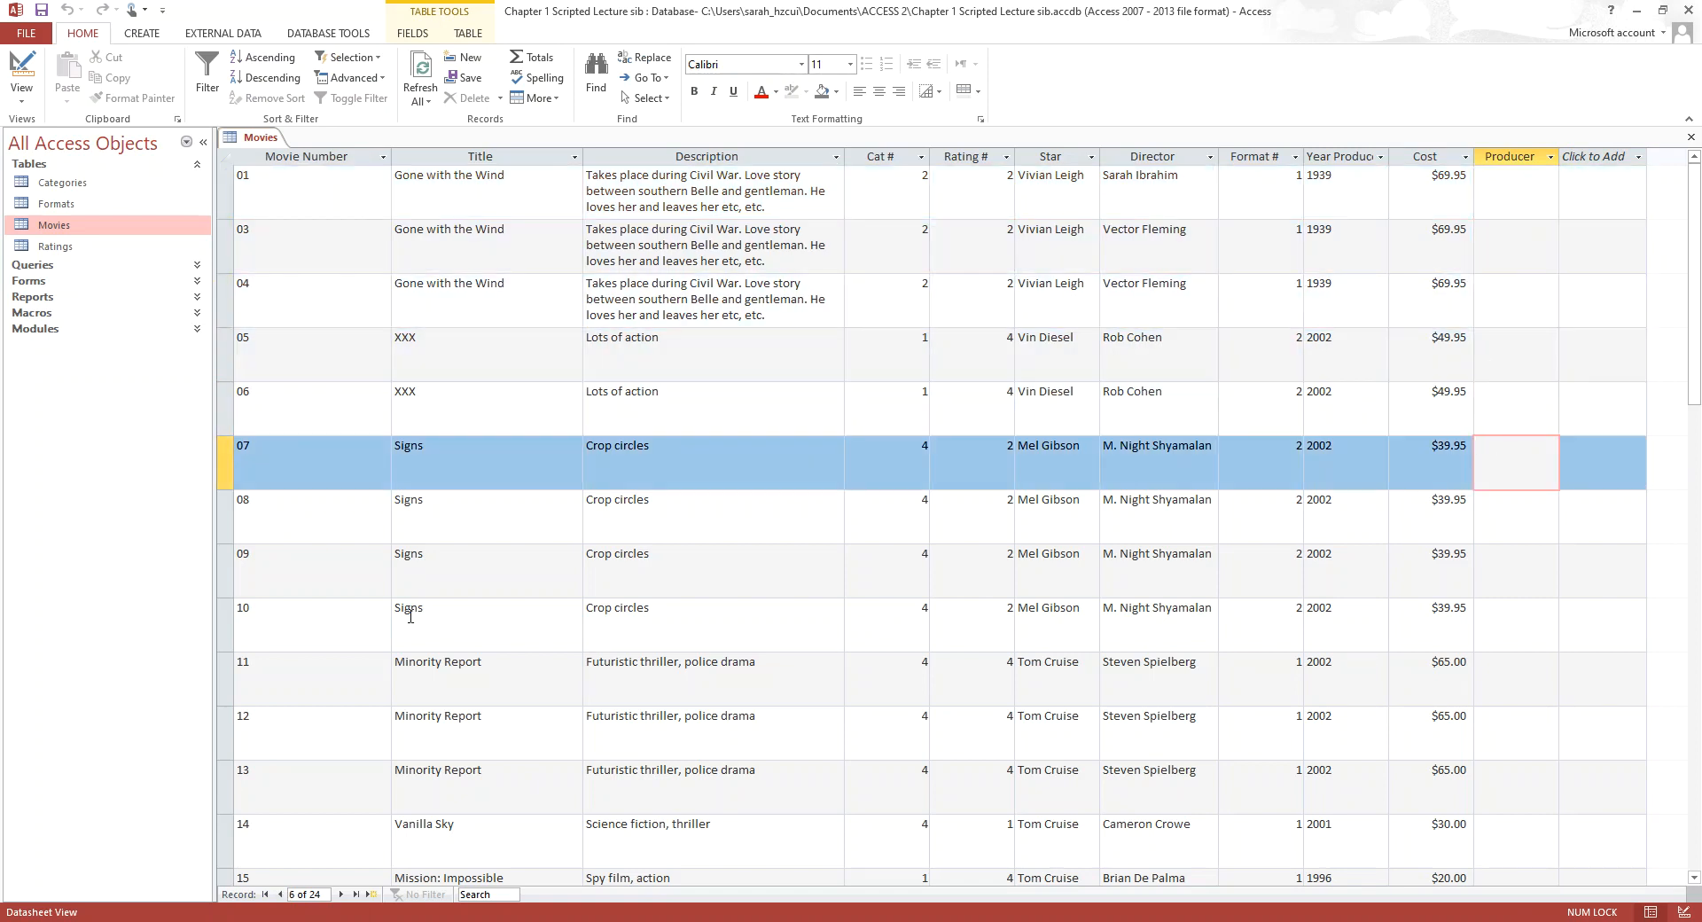
{"action": "left_click", "coordinate": [1511, 150]}
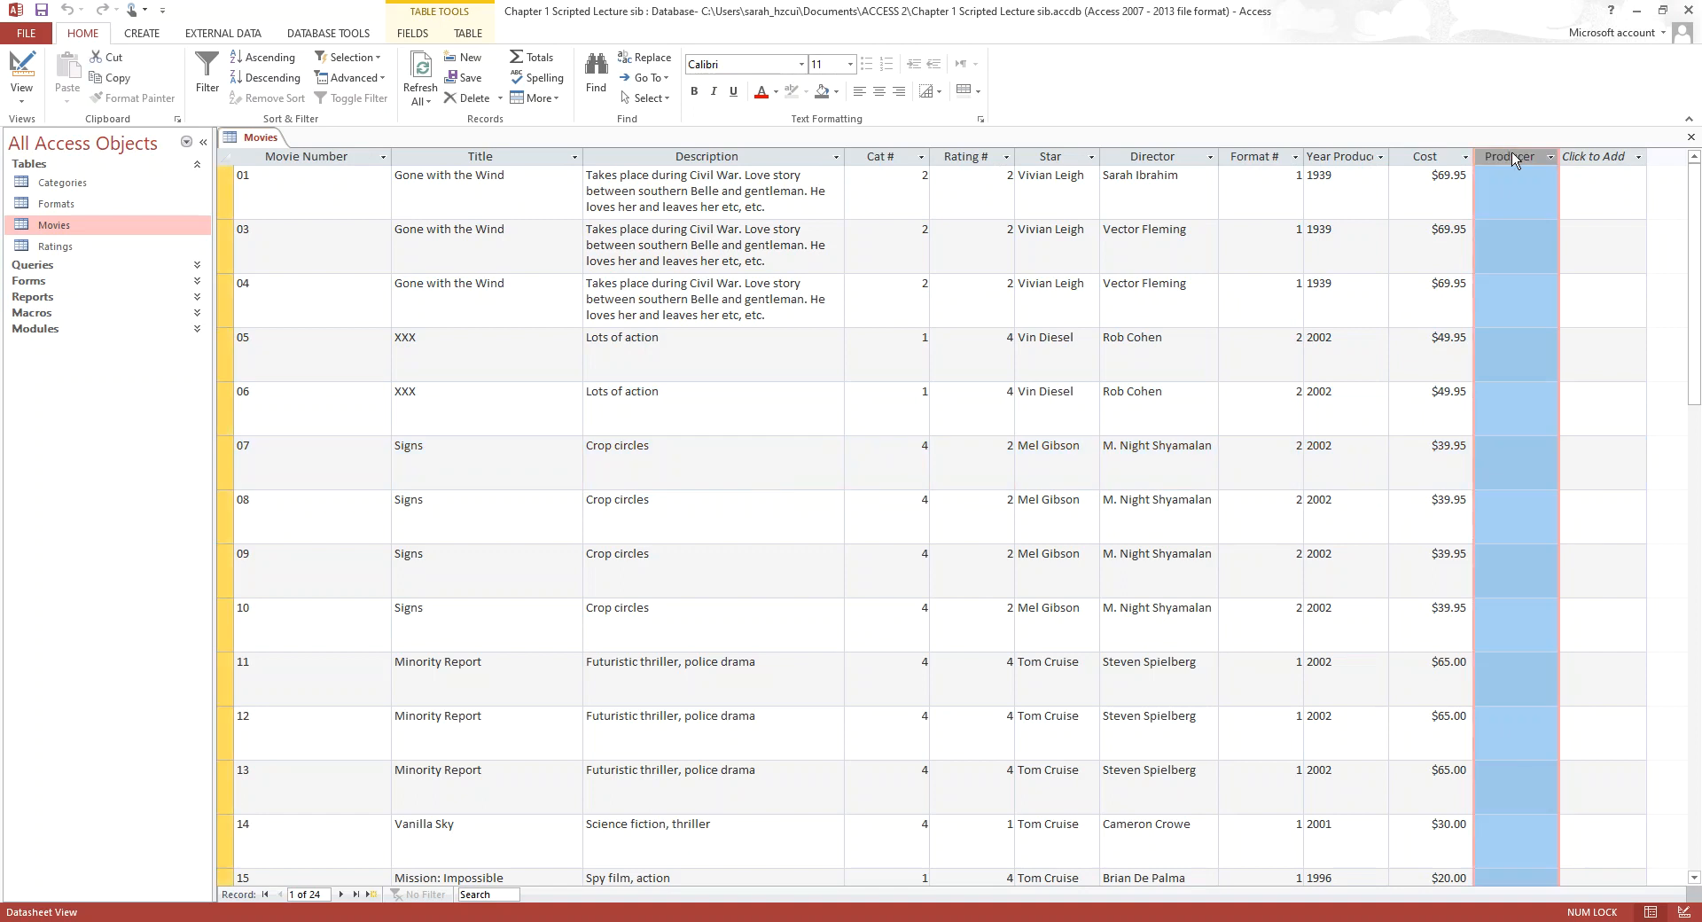
Delete the empty Producer column and confirm the permanent deletion
{"action": "right_click", "coordinate": [1514, 160]}
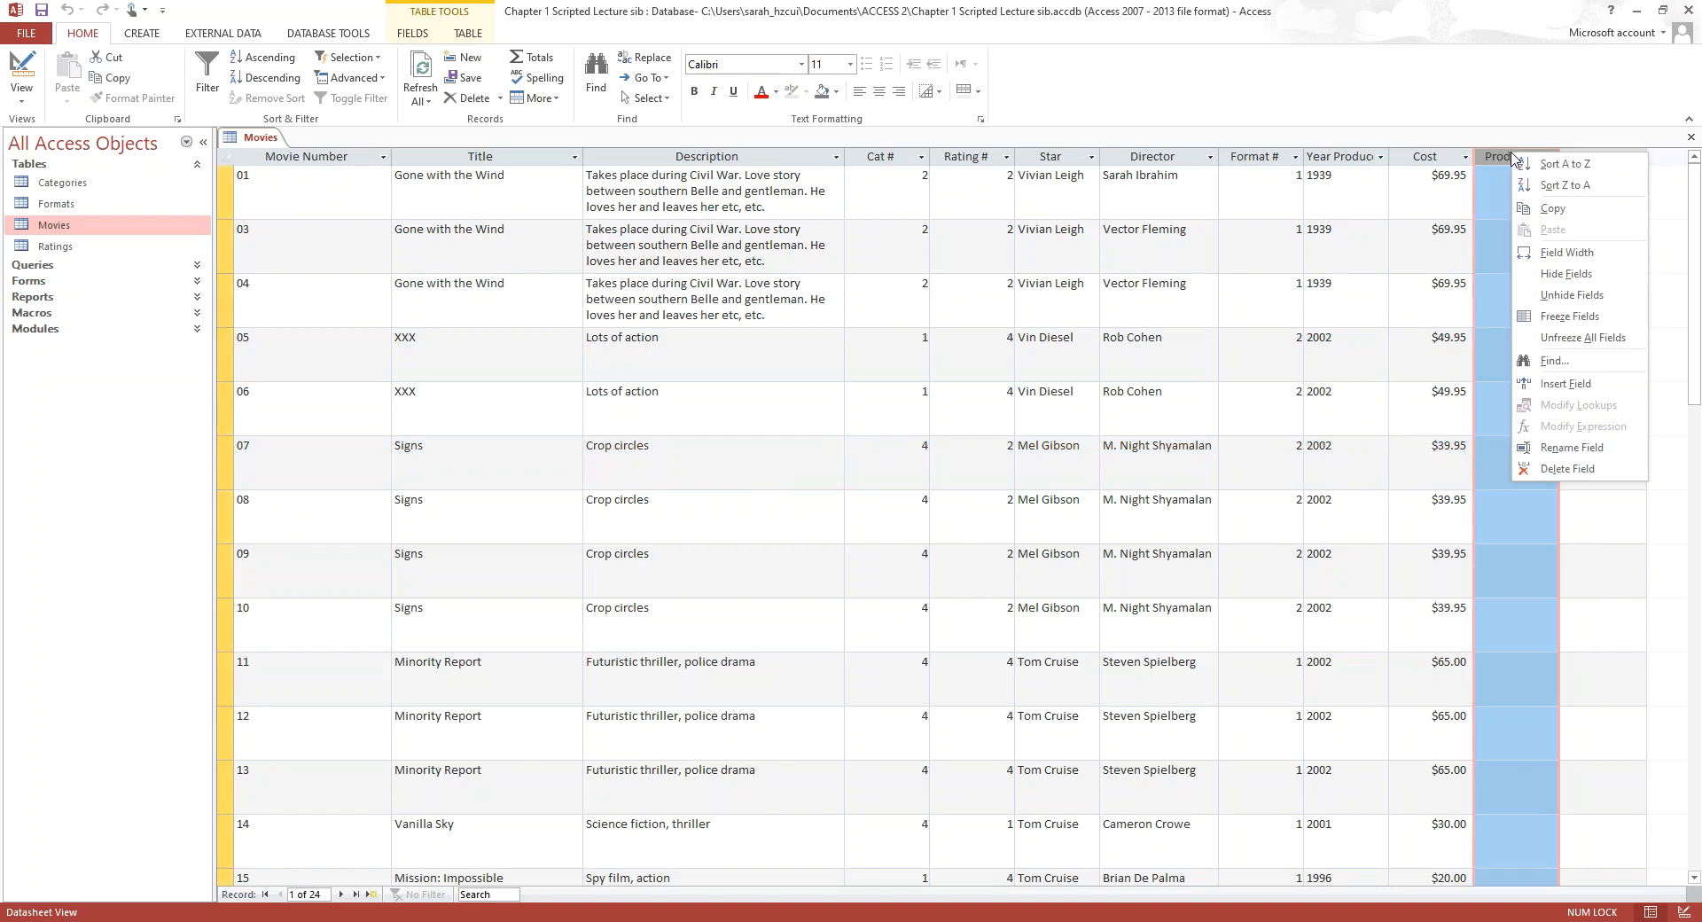
{"action": "right_click", "coordinate": [1500, 193]}
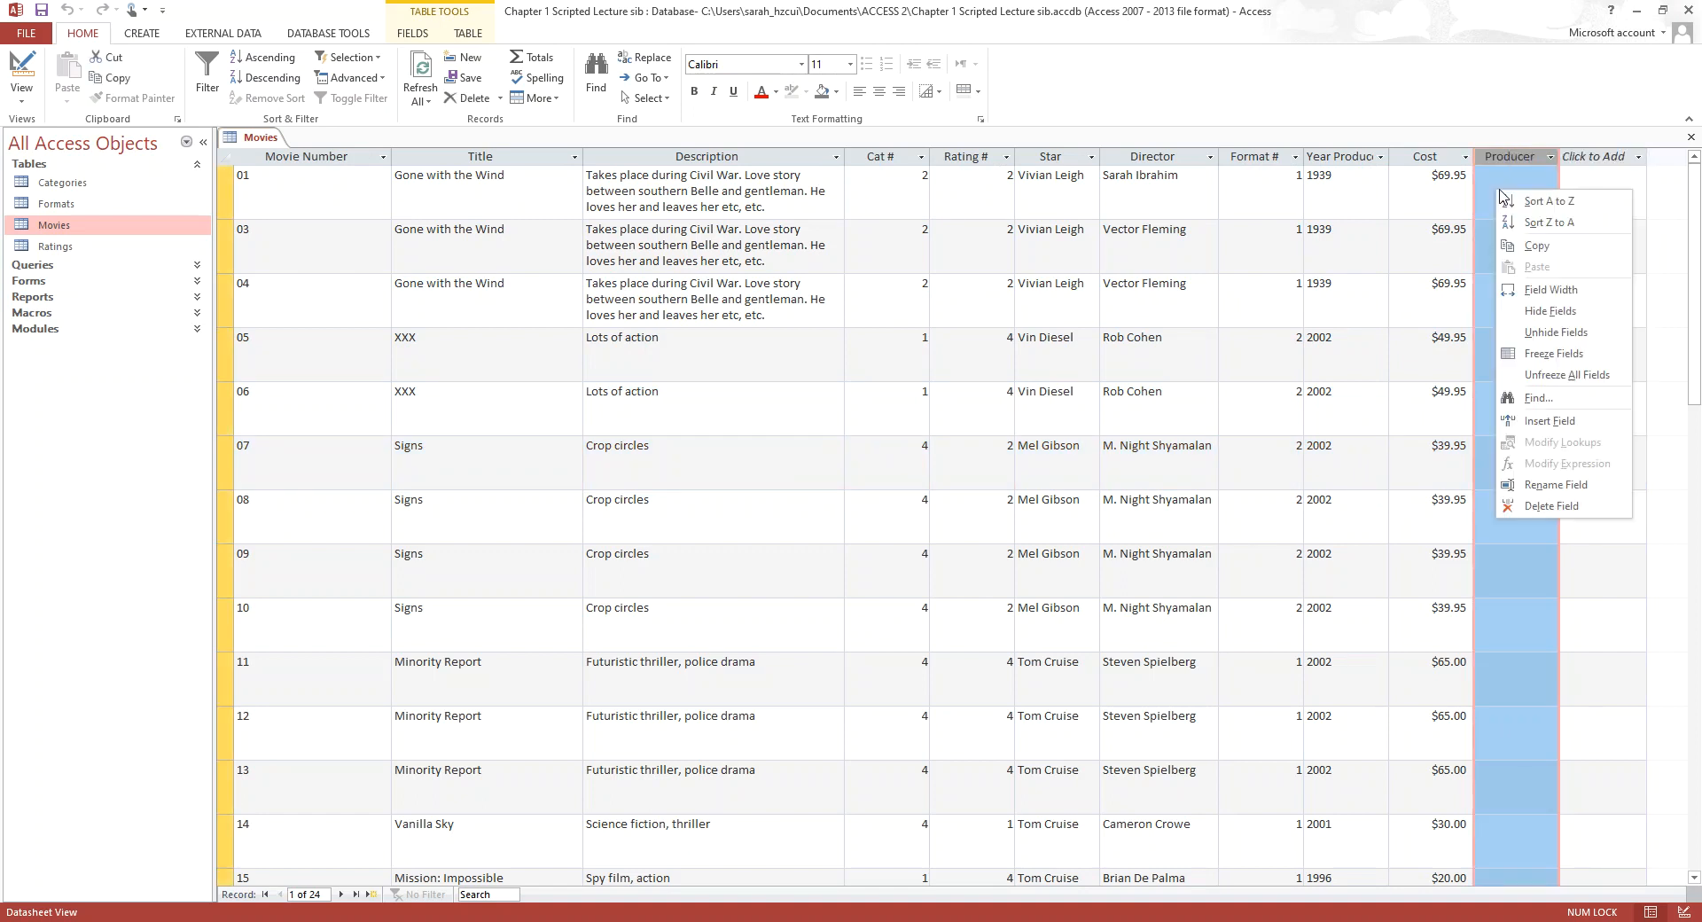
{"action": "right_click", "coordinate": [1499, 193]}
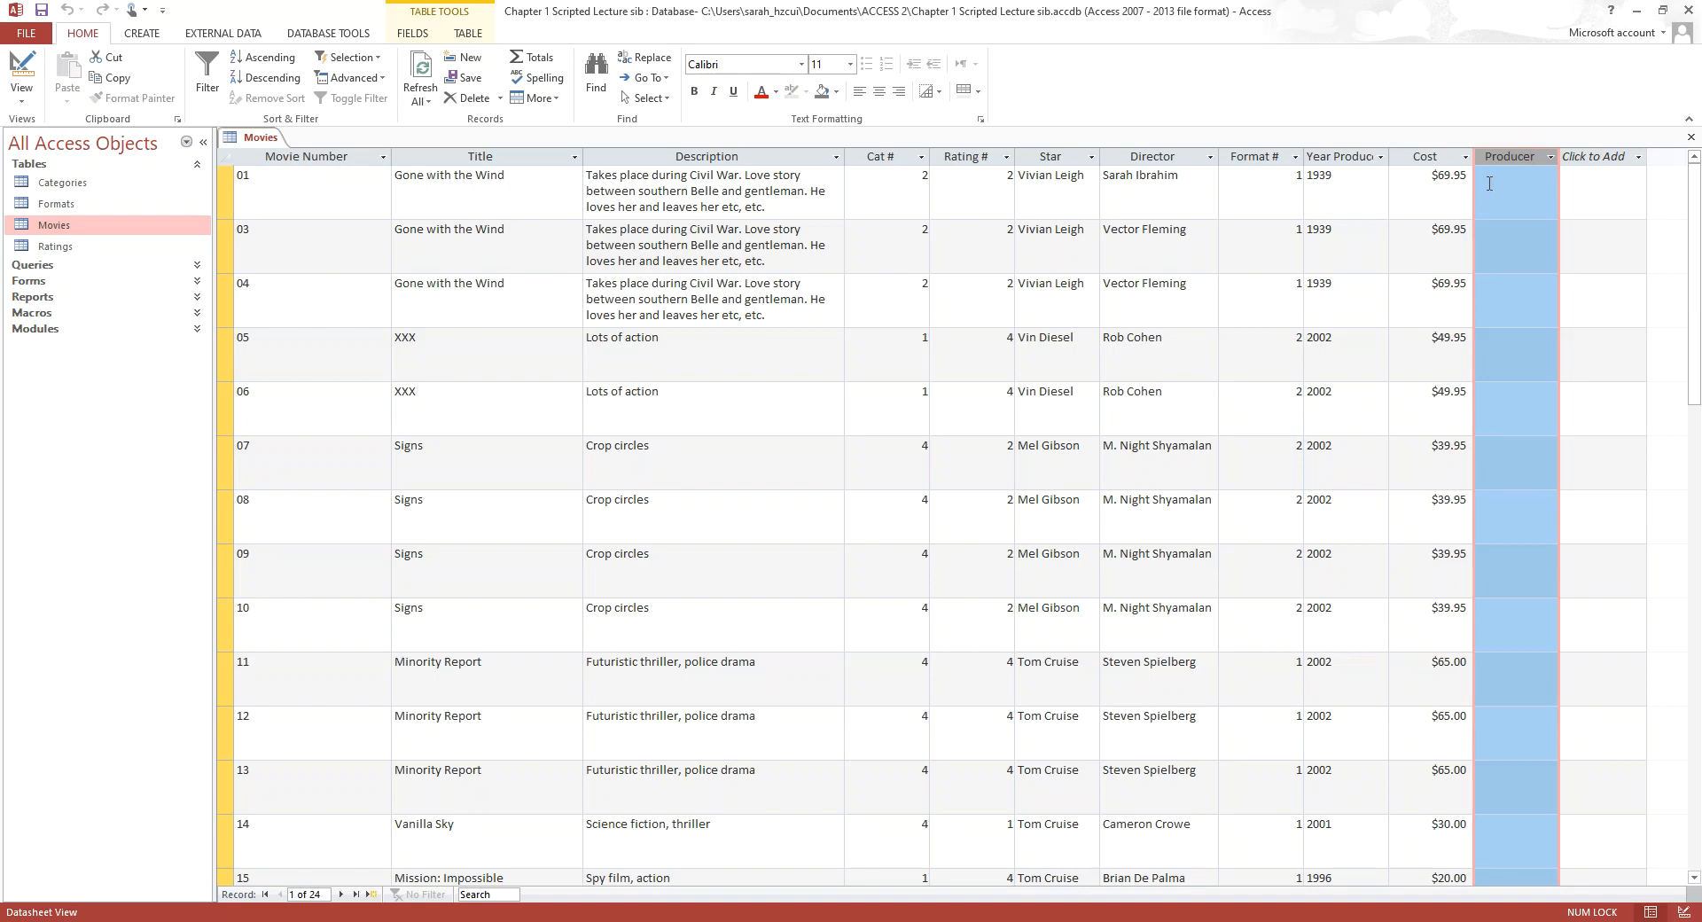
{"action": "right_click", "coordinate": [1495, 185]}
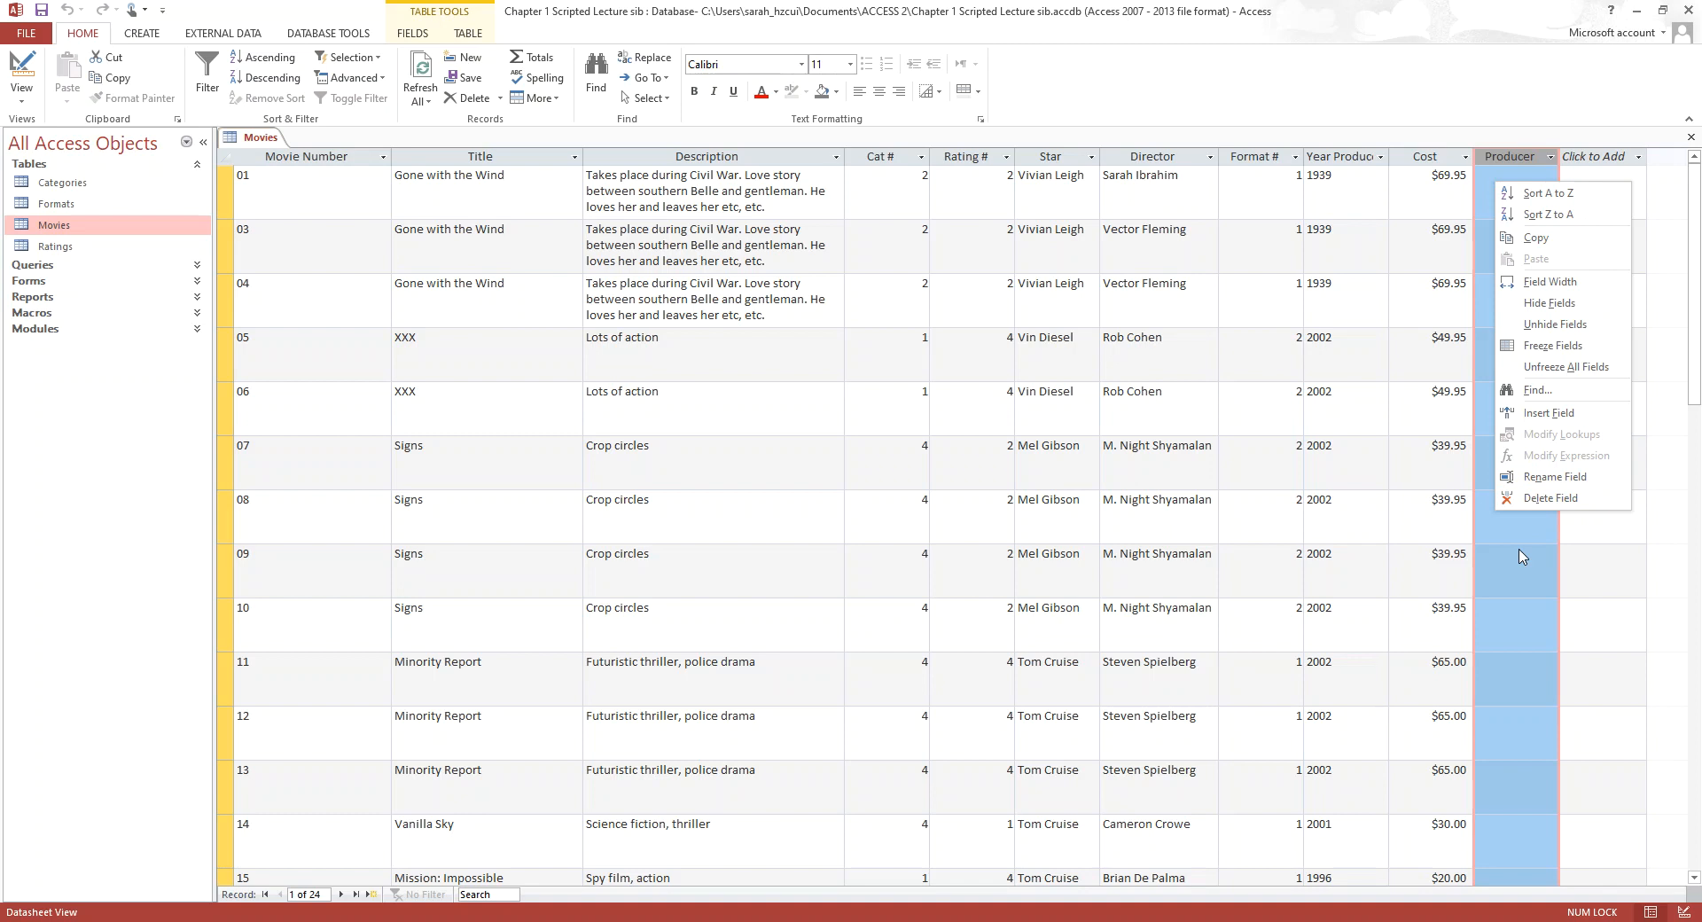
{"action": "key", "text": "Escape"}
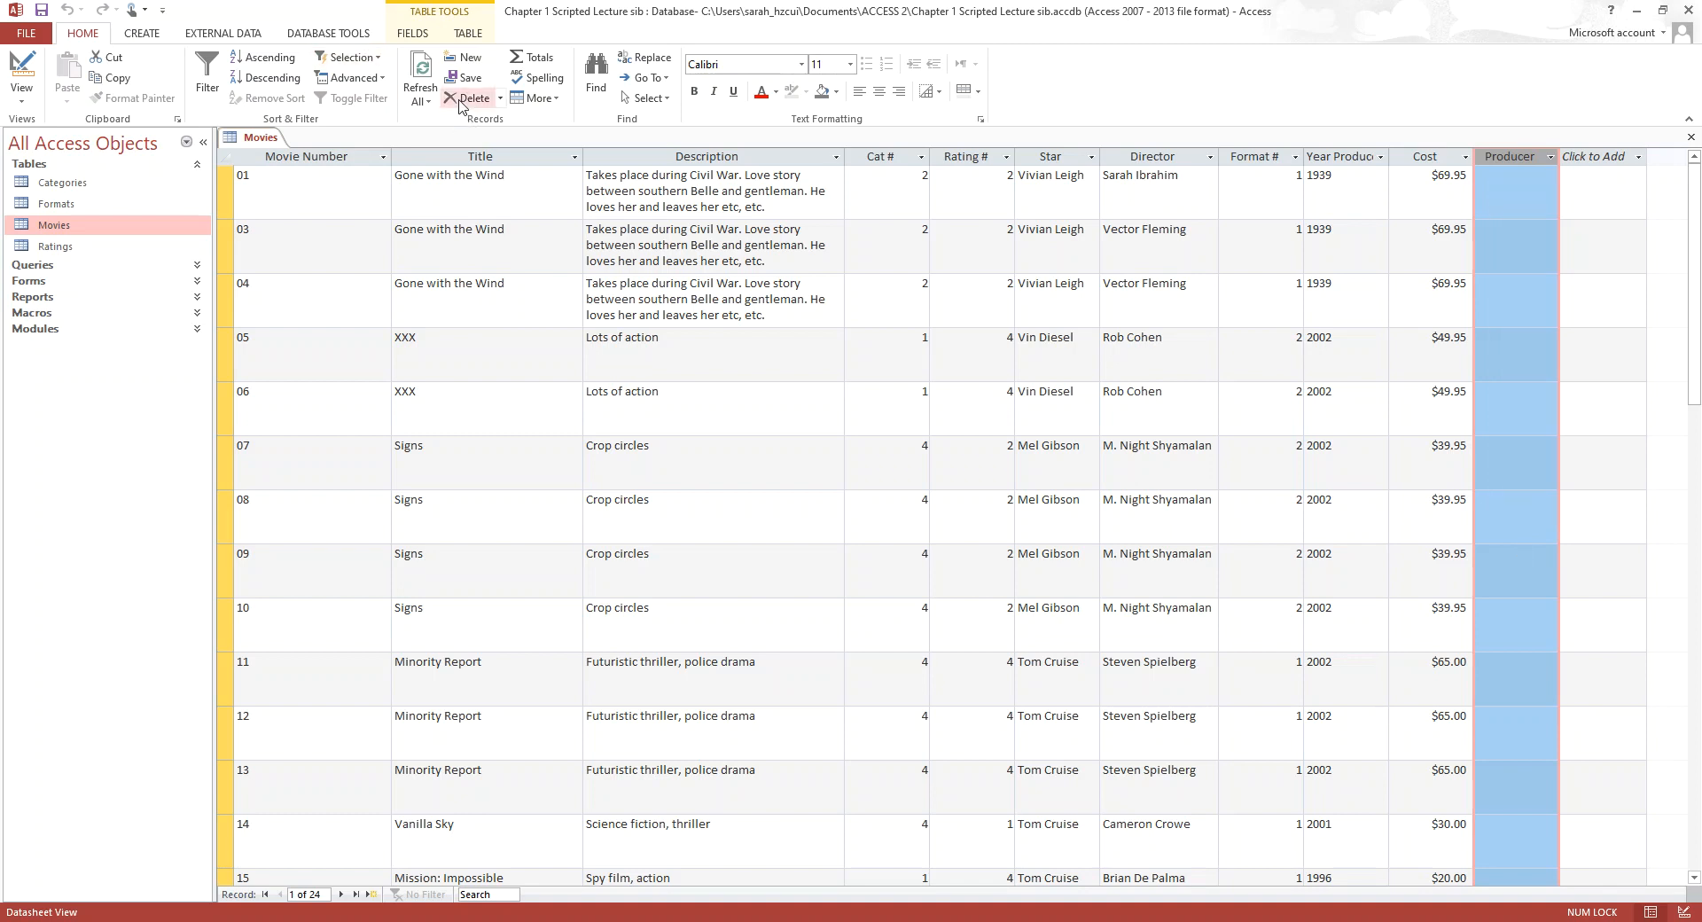
{"action": "left_click", "coordinate": [500, 99]}
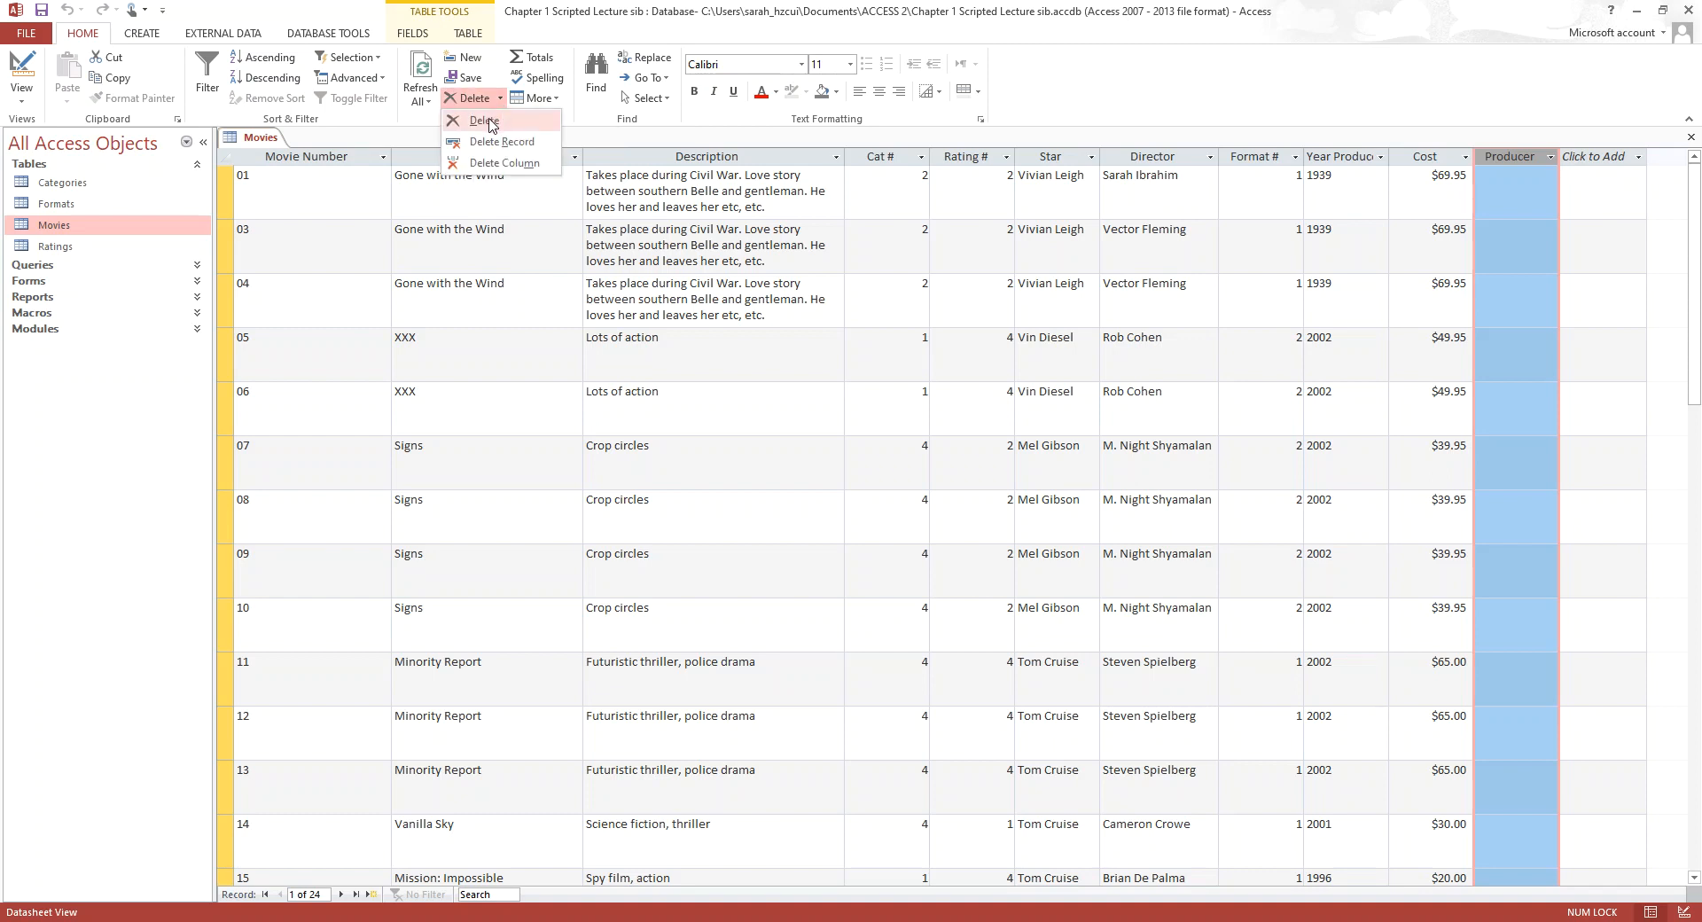
{"action": "left_click", "coordinate": [1491, 243]}
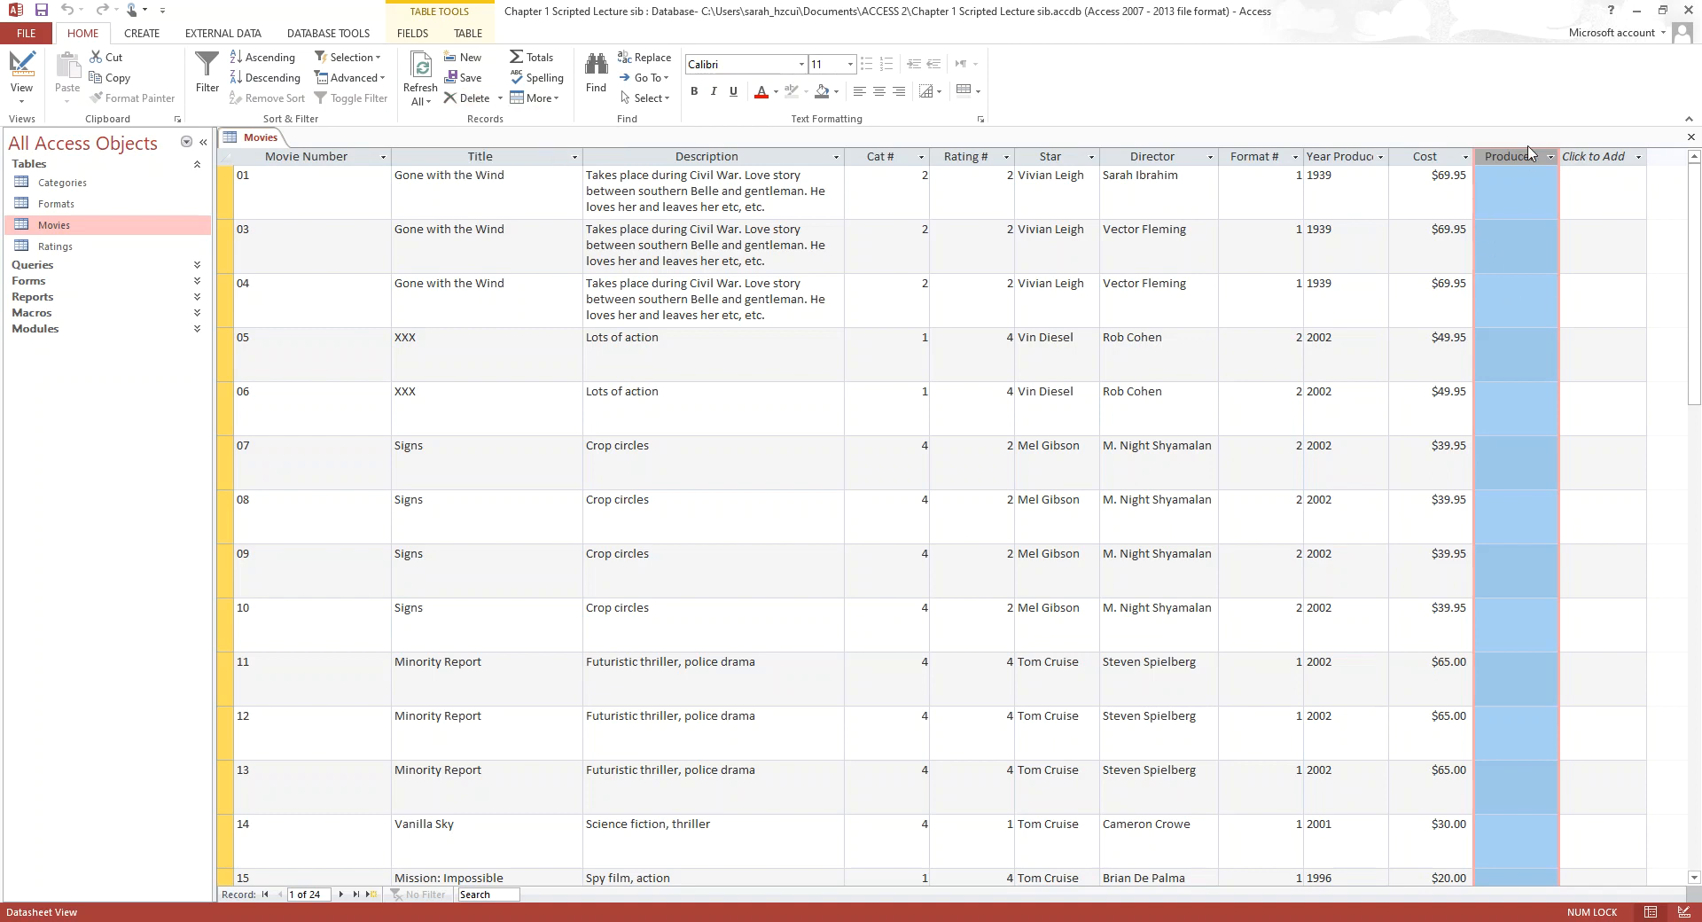
{"action": "key", "text": "Delete"}
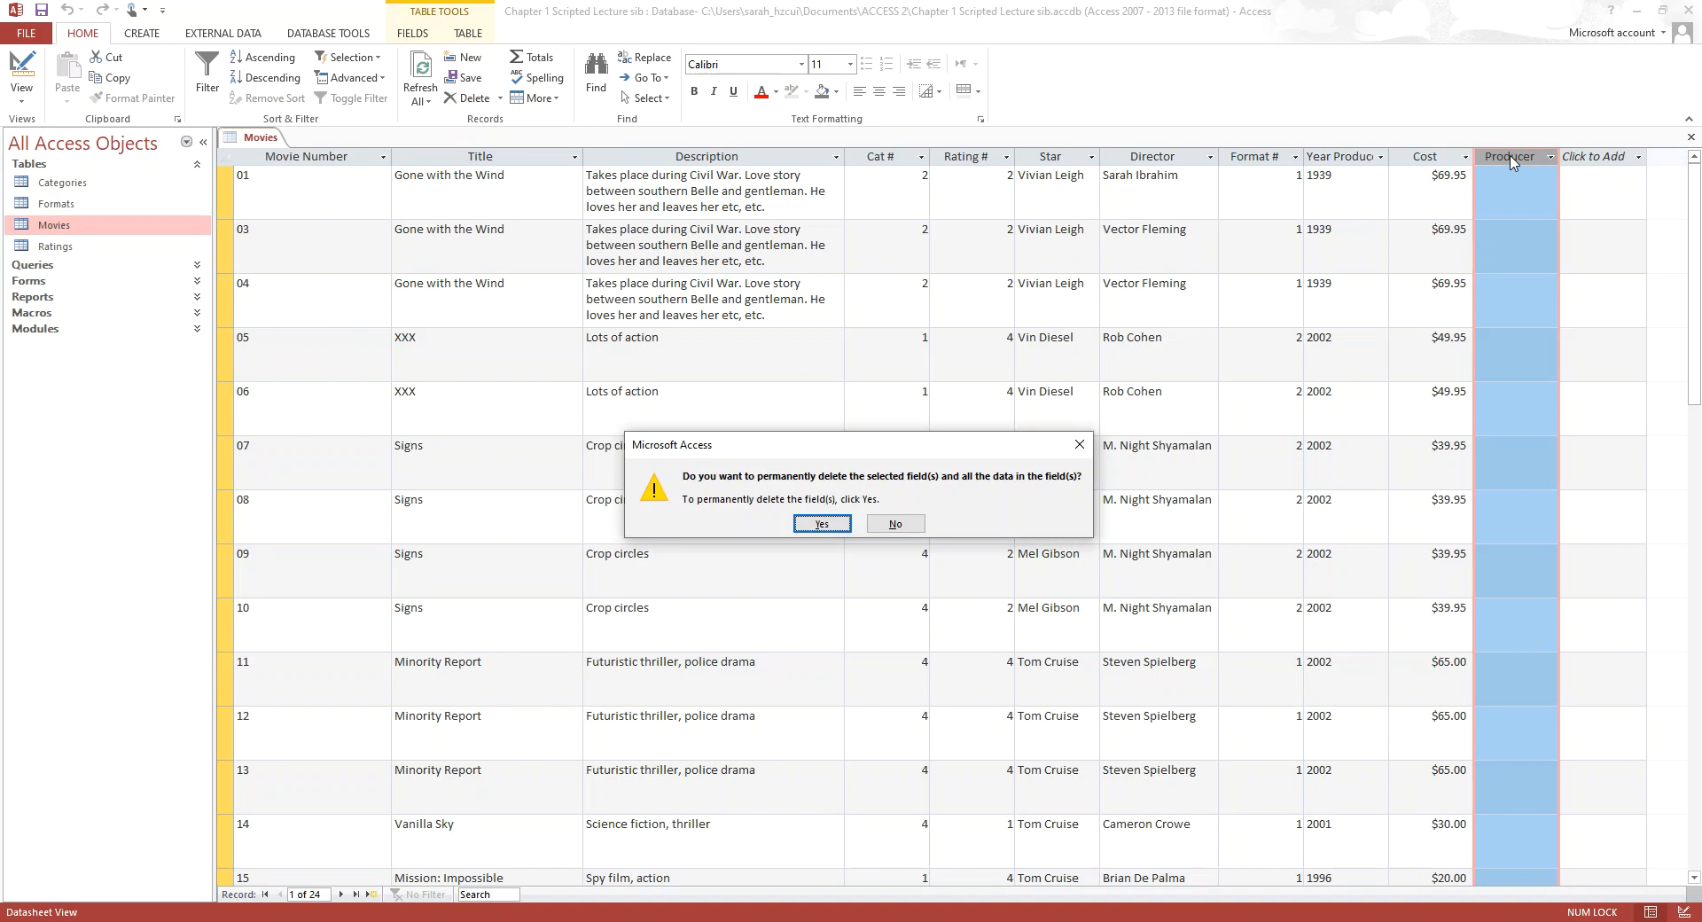
{"action": "left_click", "coordinate": [823, 525]}
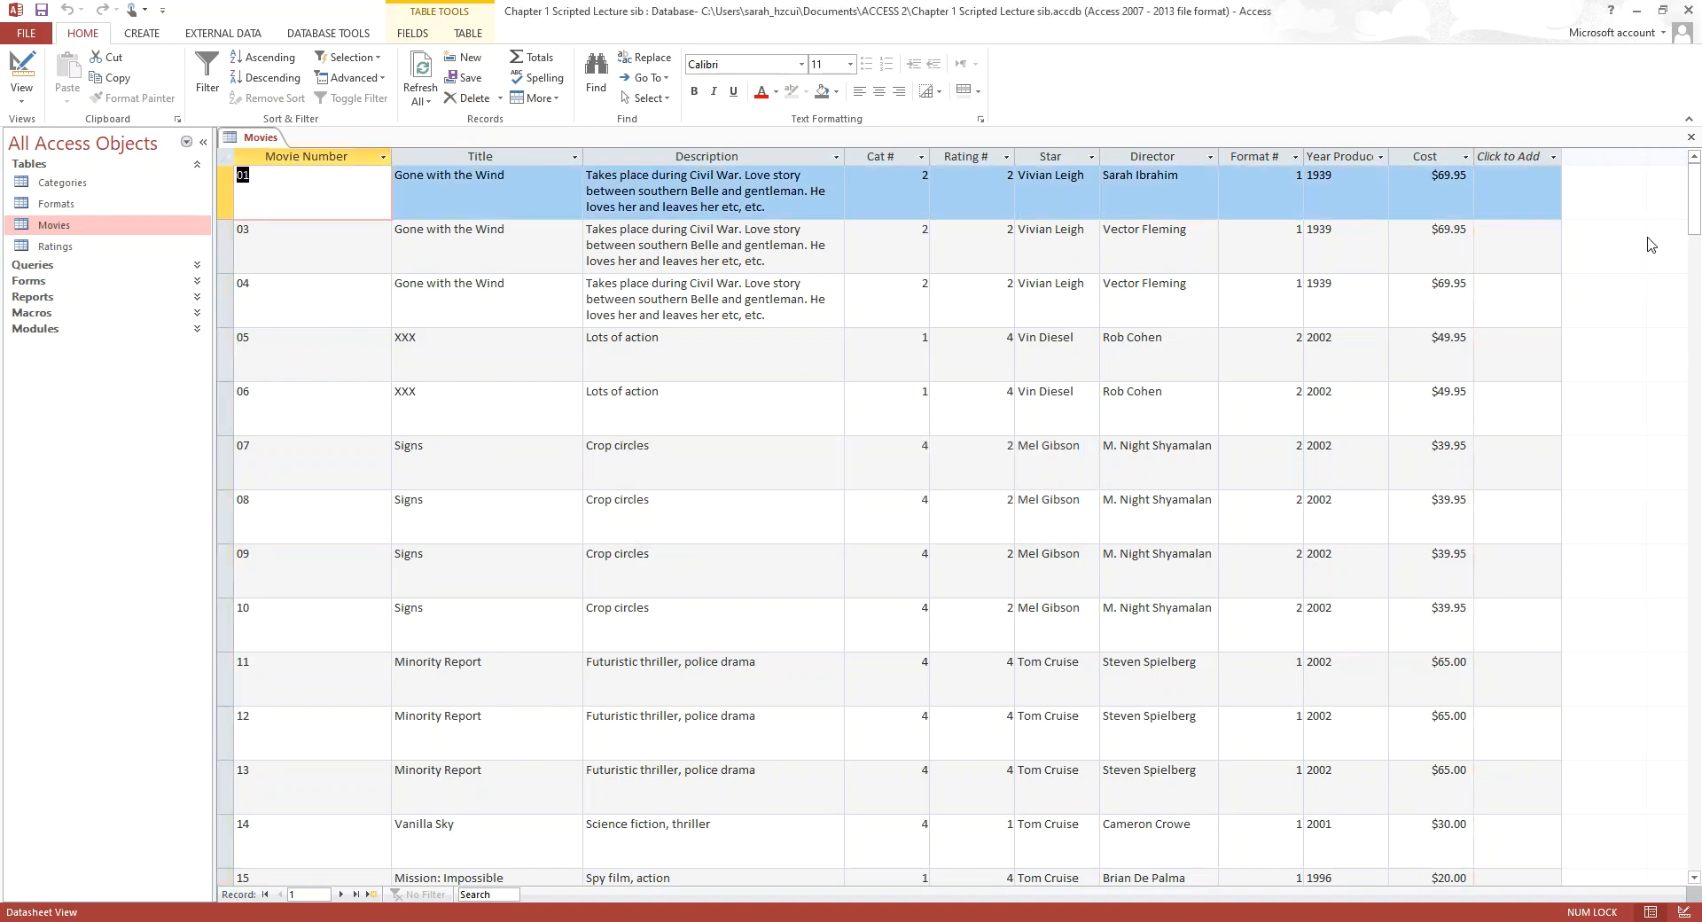
{"action": "left_click", "coordinate": [1439, 196]}
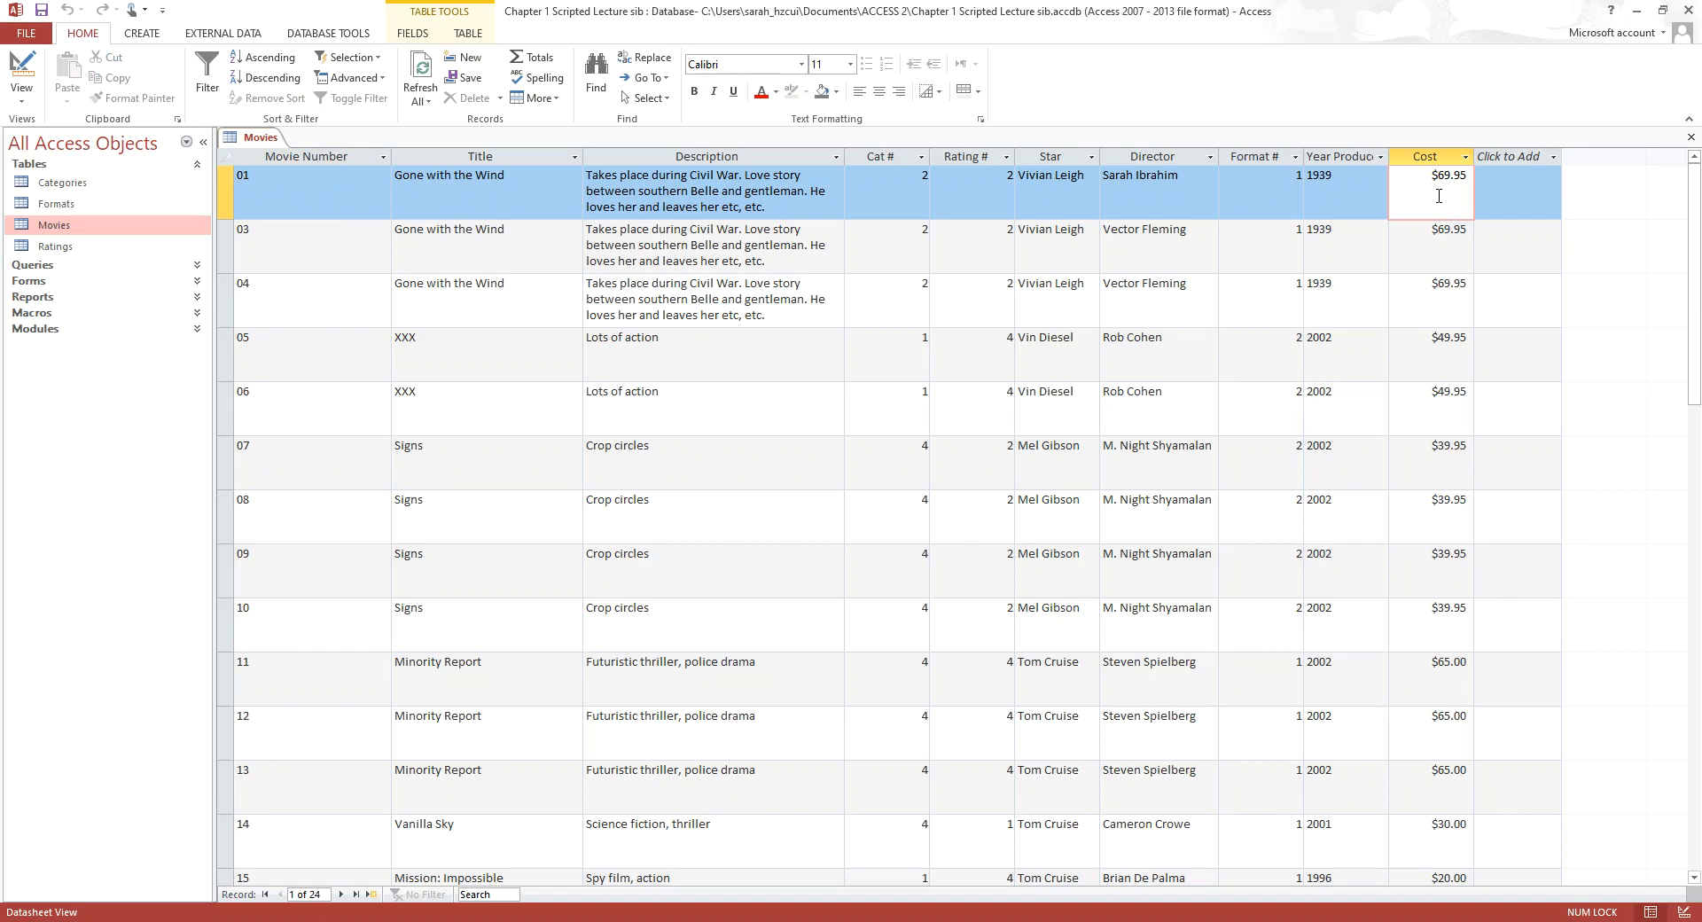
{"action": "left_click", "coordinate": [1343, 173]}
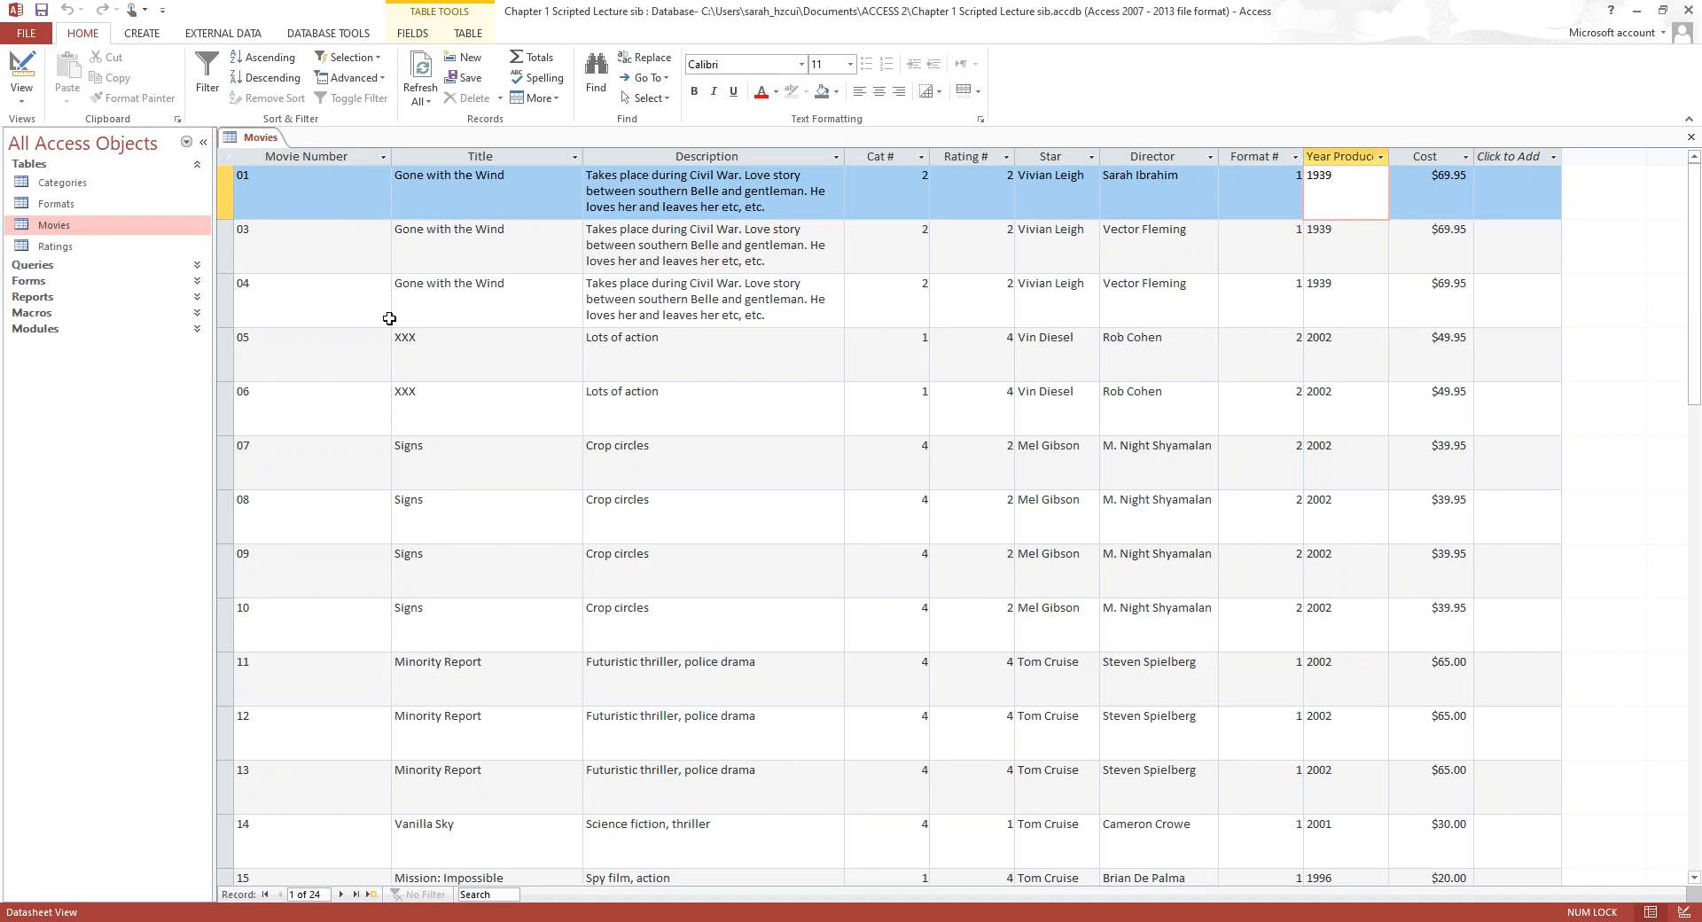
{"action": "left_click", "coordinate": [1508, 188]}
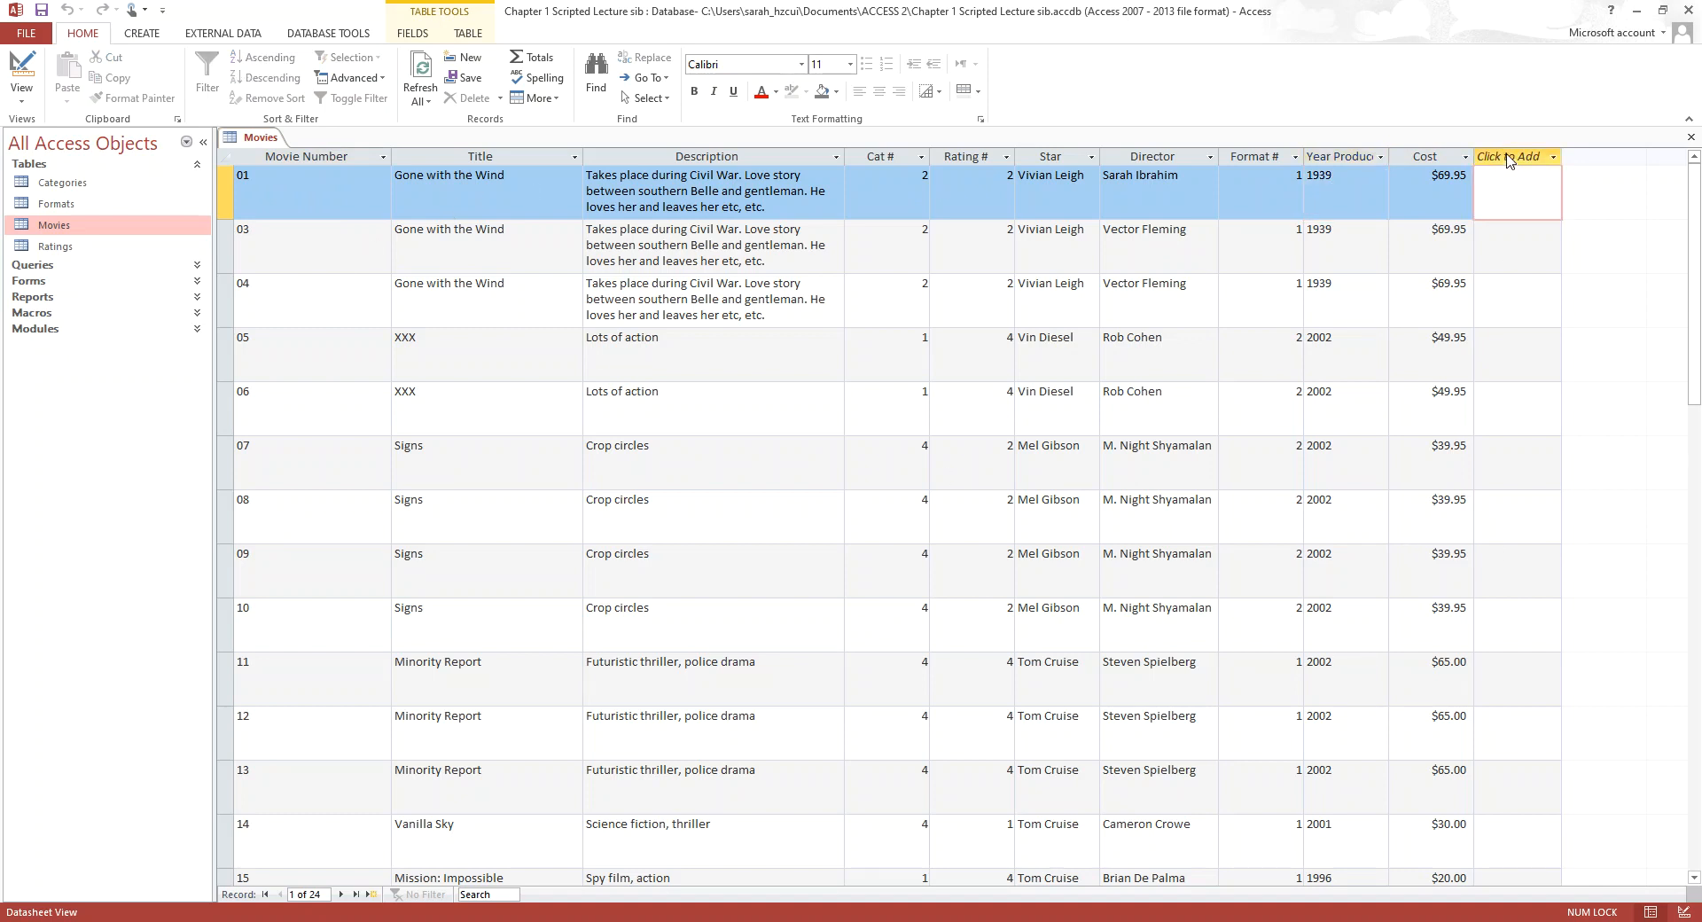
{"action": "left_click", "coordinate": [1509, 158]}
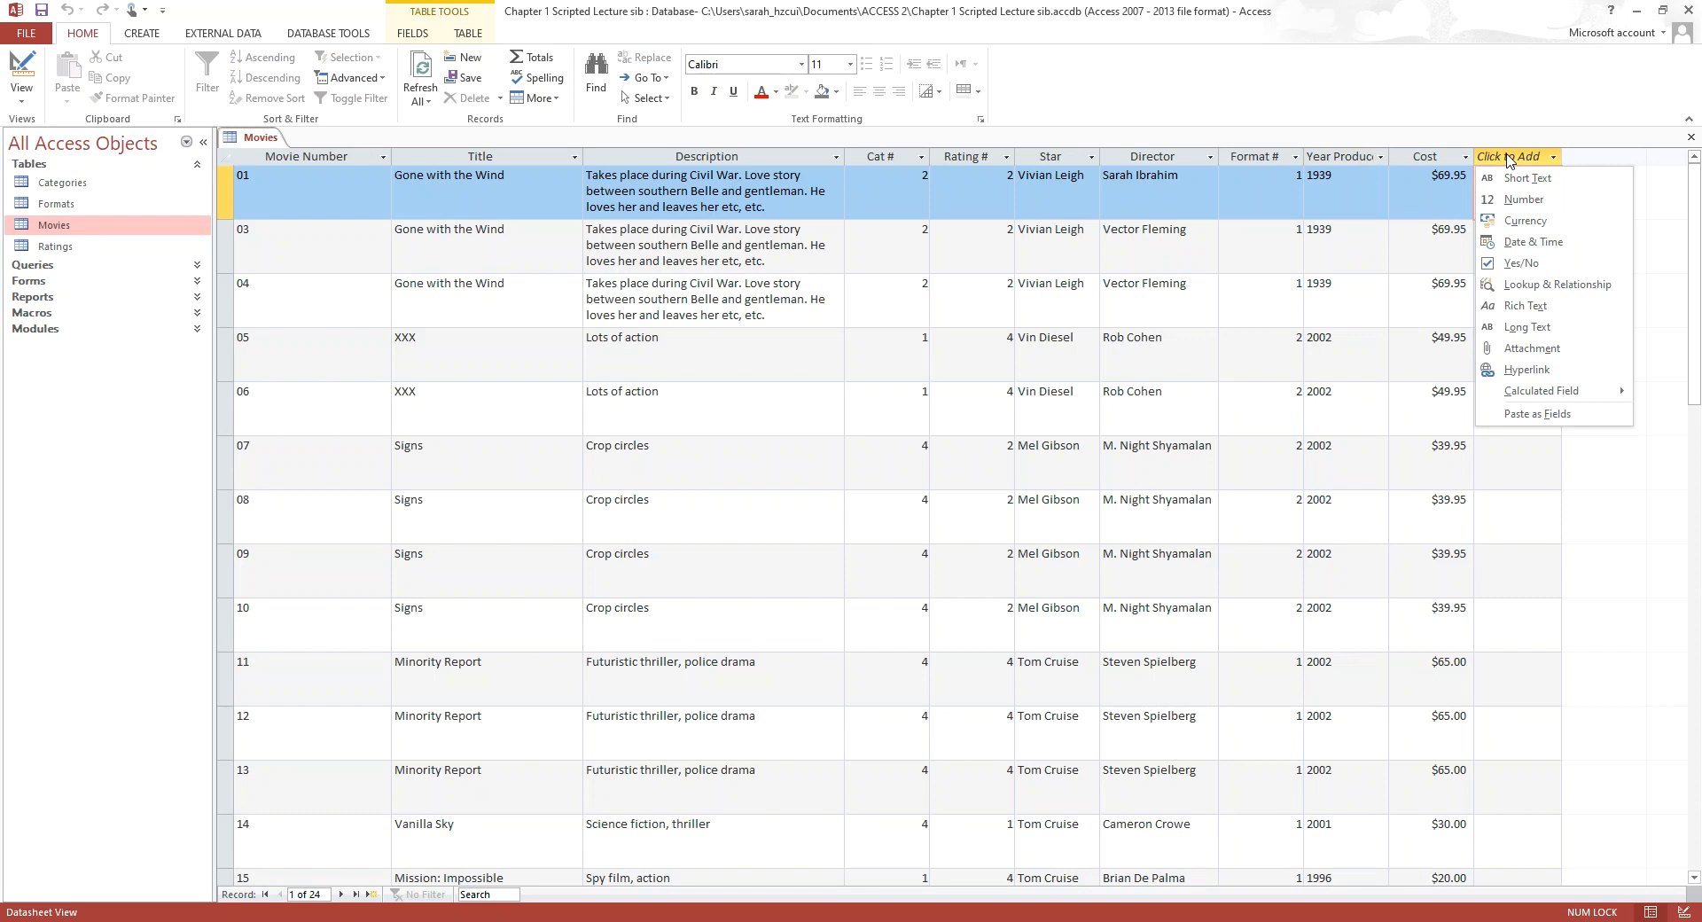
{"action": "left_click", "coordinate": [1449, 182]}
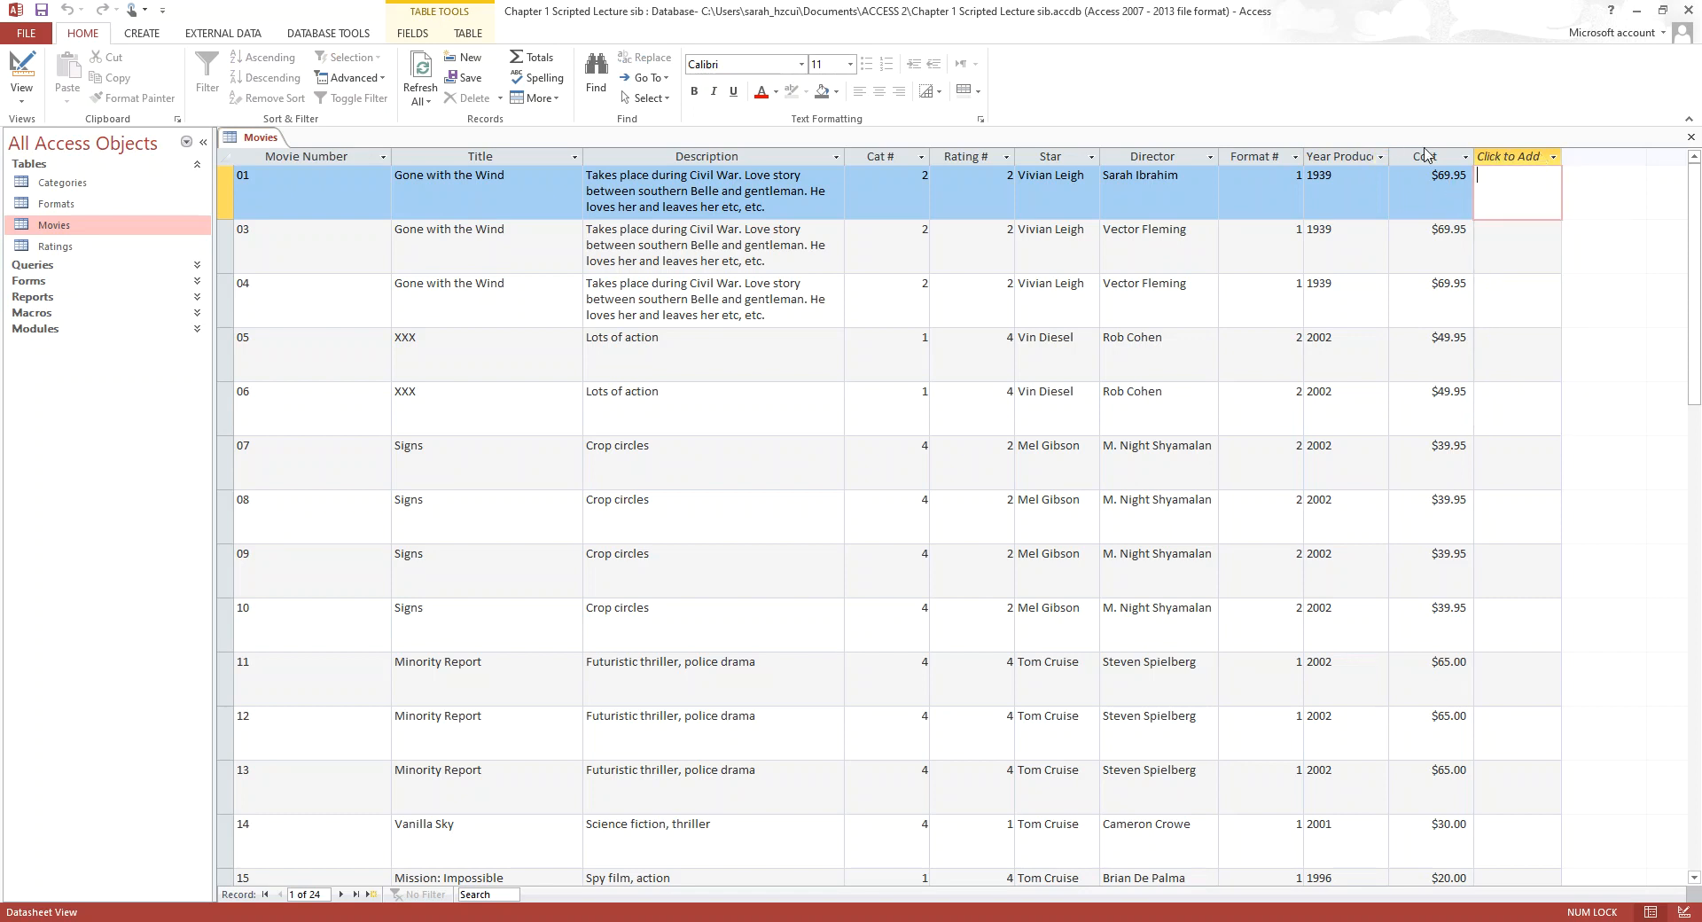
{"action": "left_click", "coordinate": [1425, 156]}
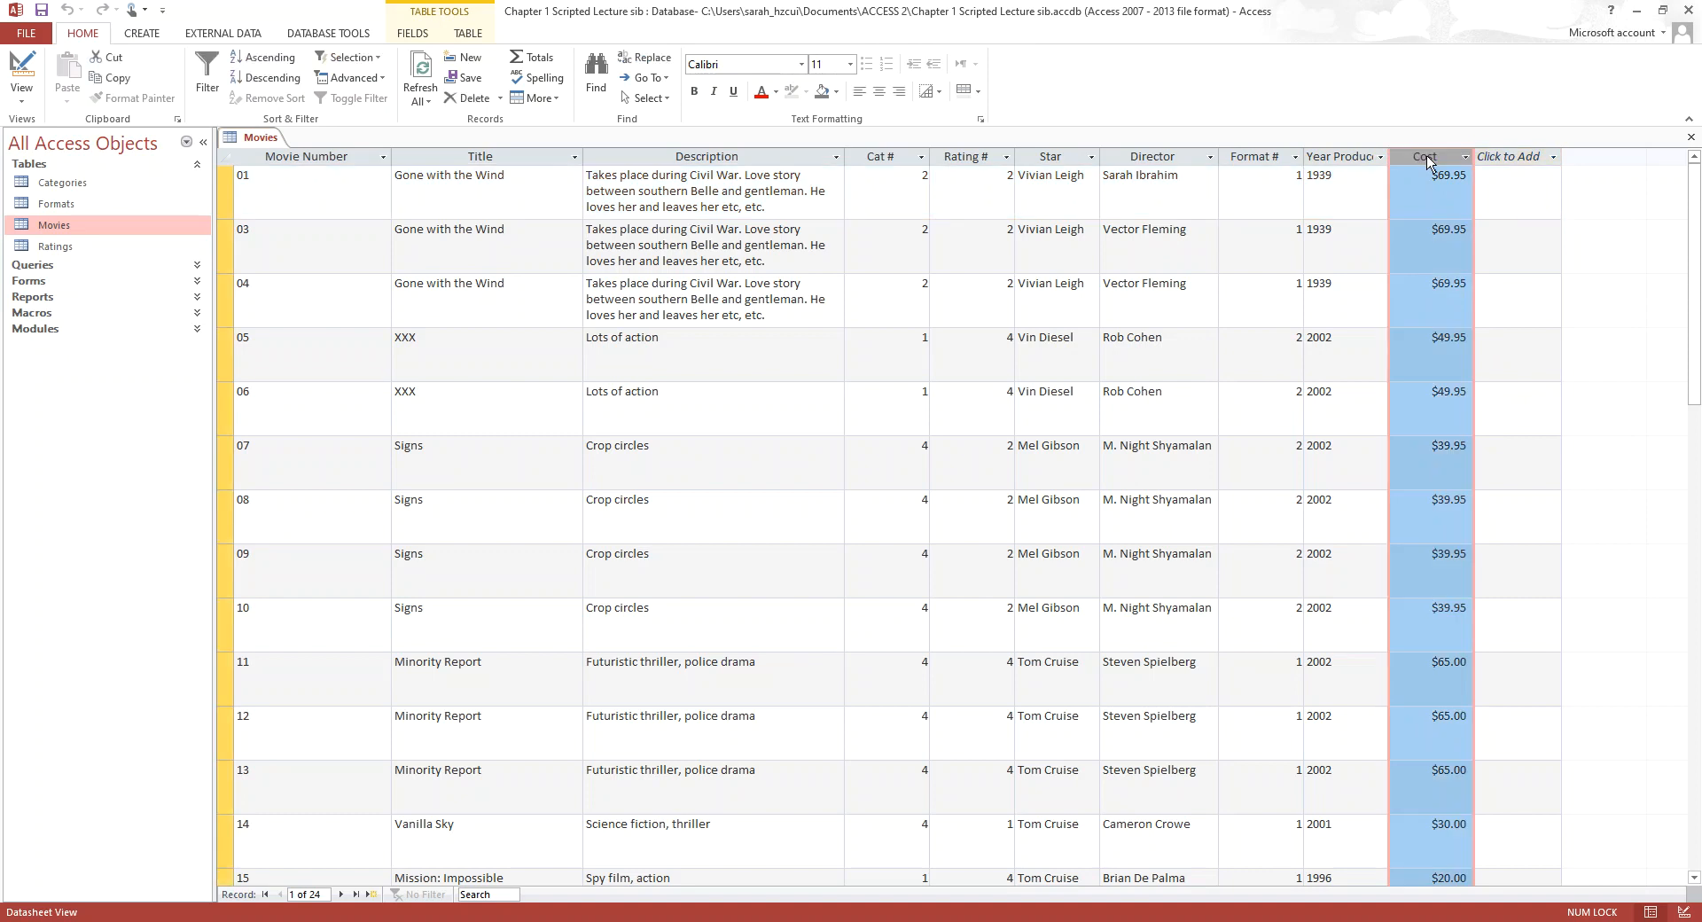
{"action": "left_click", "coordinate": [1341, 157]}
Give the Description column a field width of 50, leaving Year Produced's width unchanged
{"action": "right_click", "coordinate": [1343, 157]}
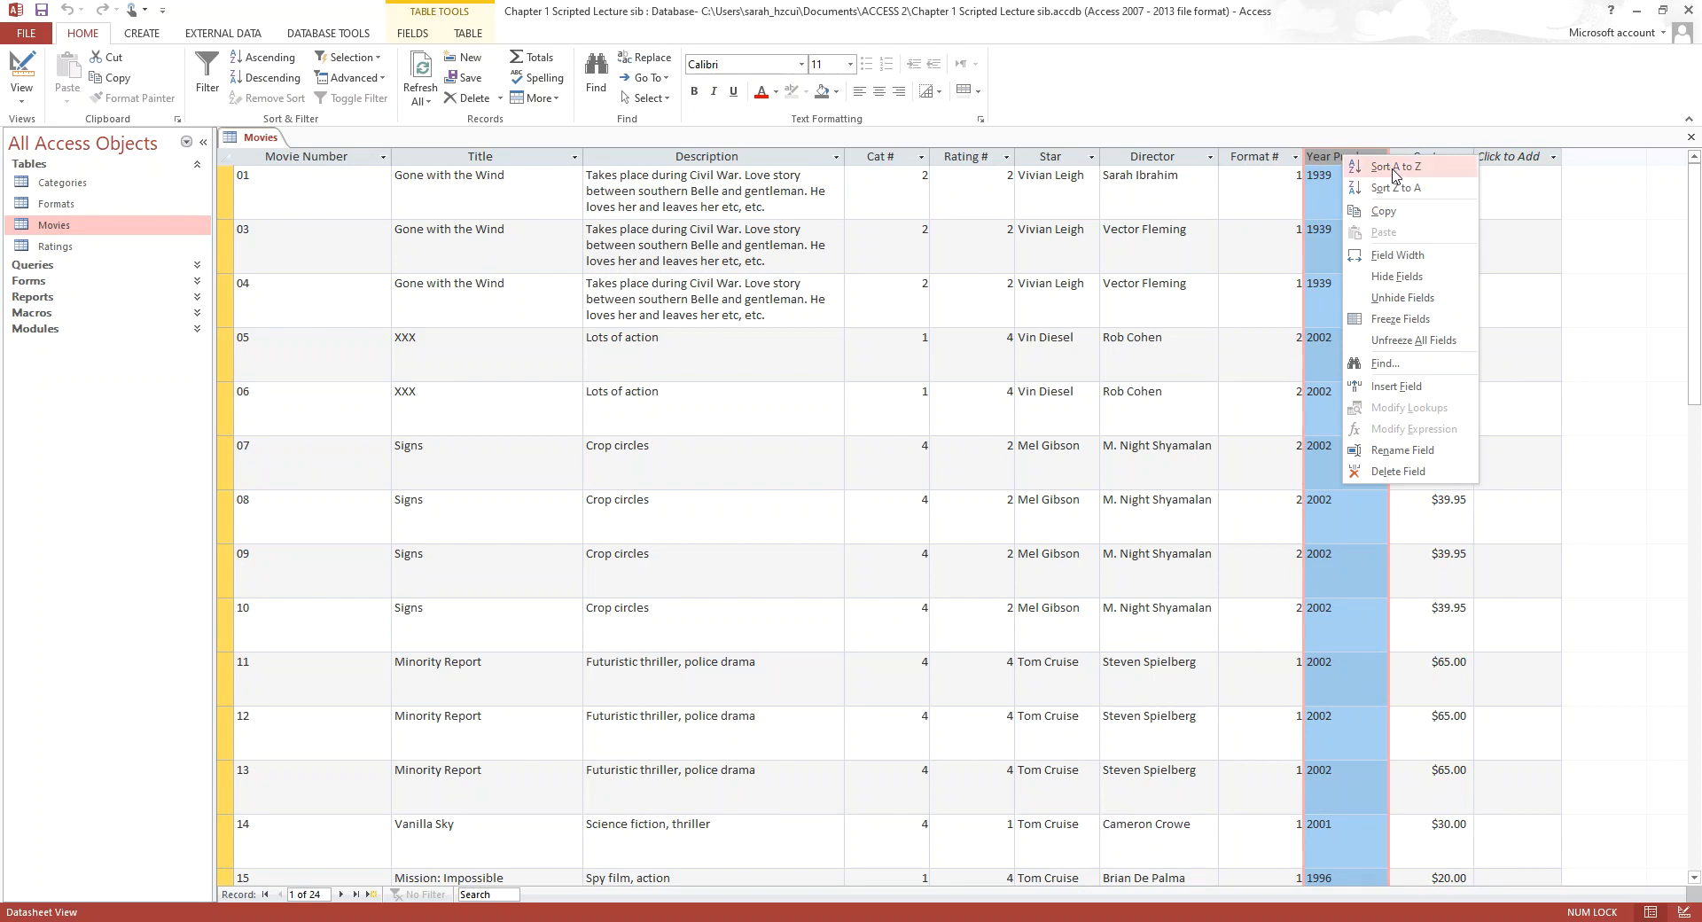
{"action": "left_click", "coordinate": [1401, 257]}
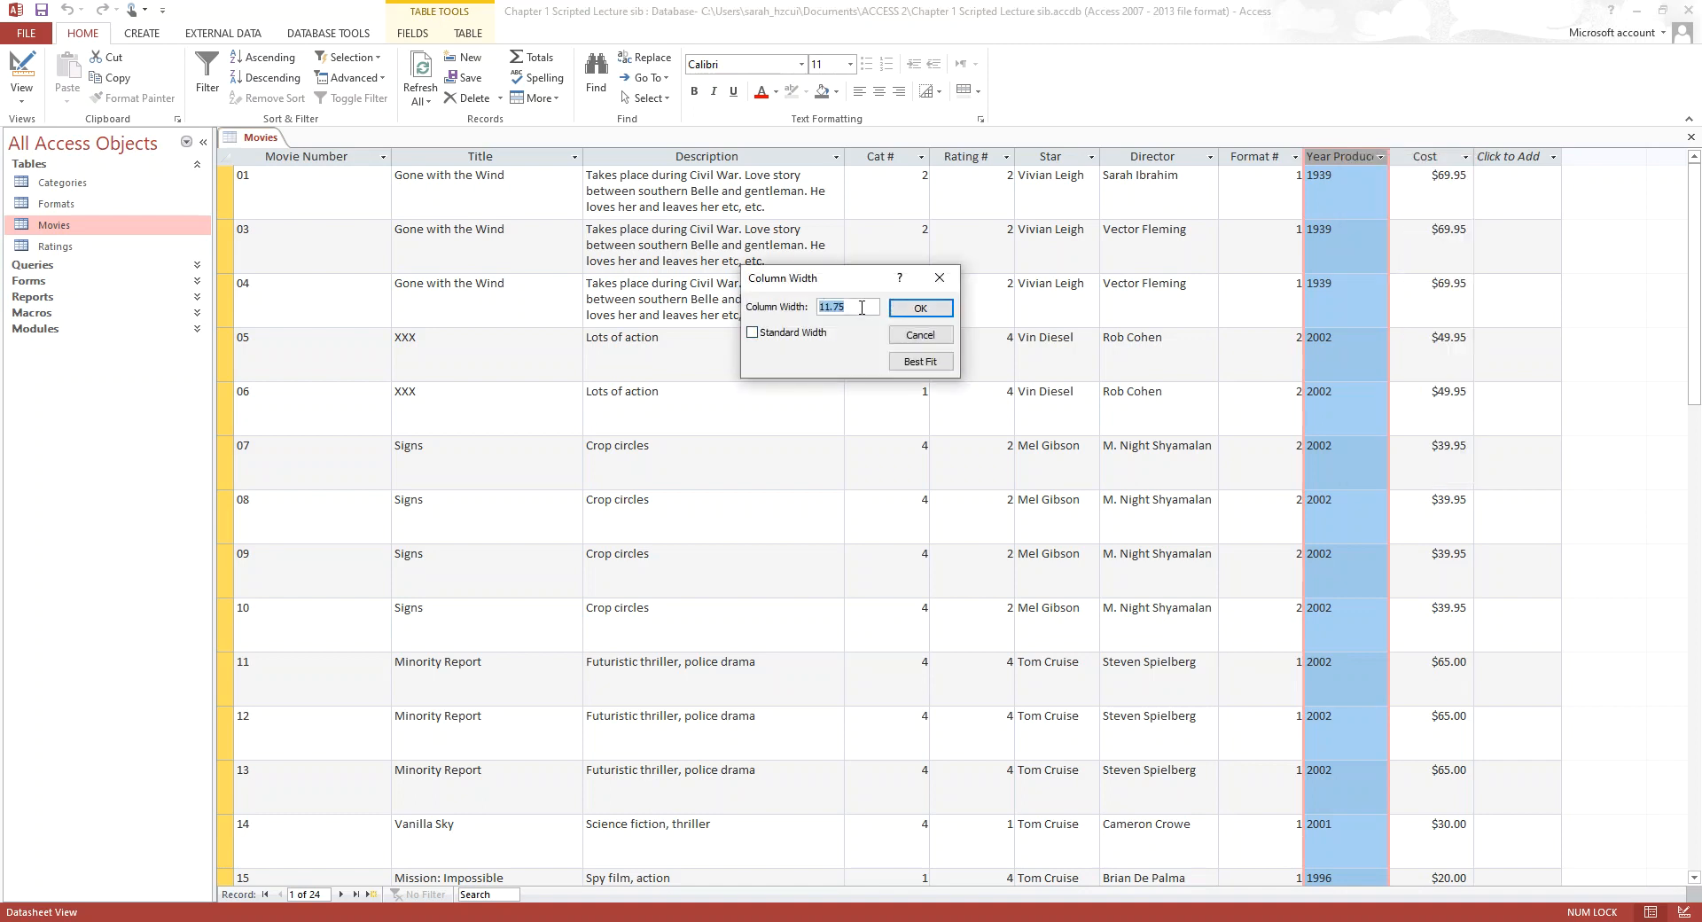
{"action": "left_click", "coordinate": [939, 278]}
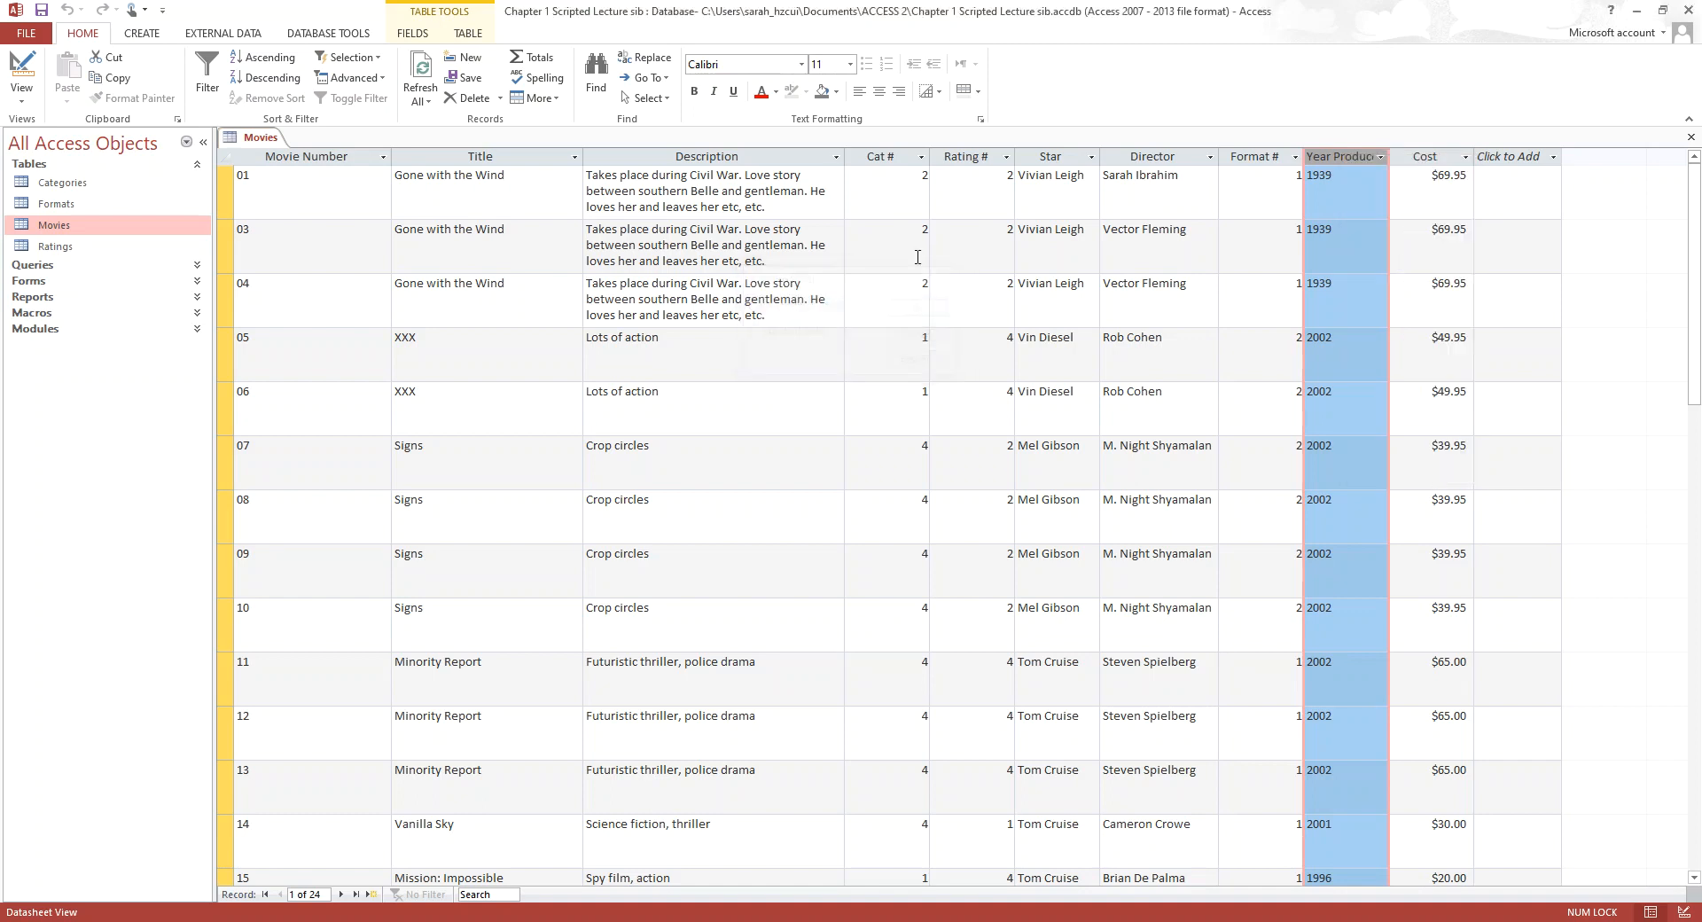
{"action": "left_click", "coordinate": [776, 189]}
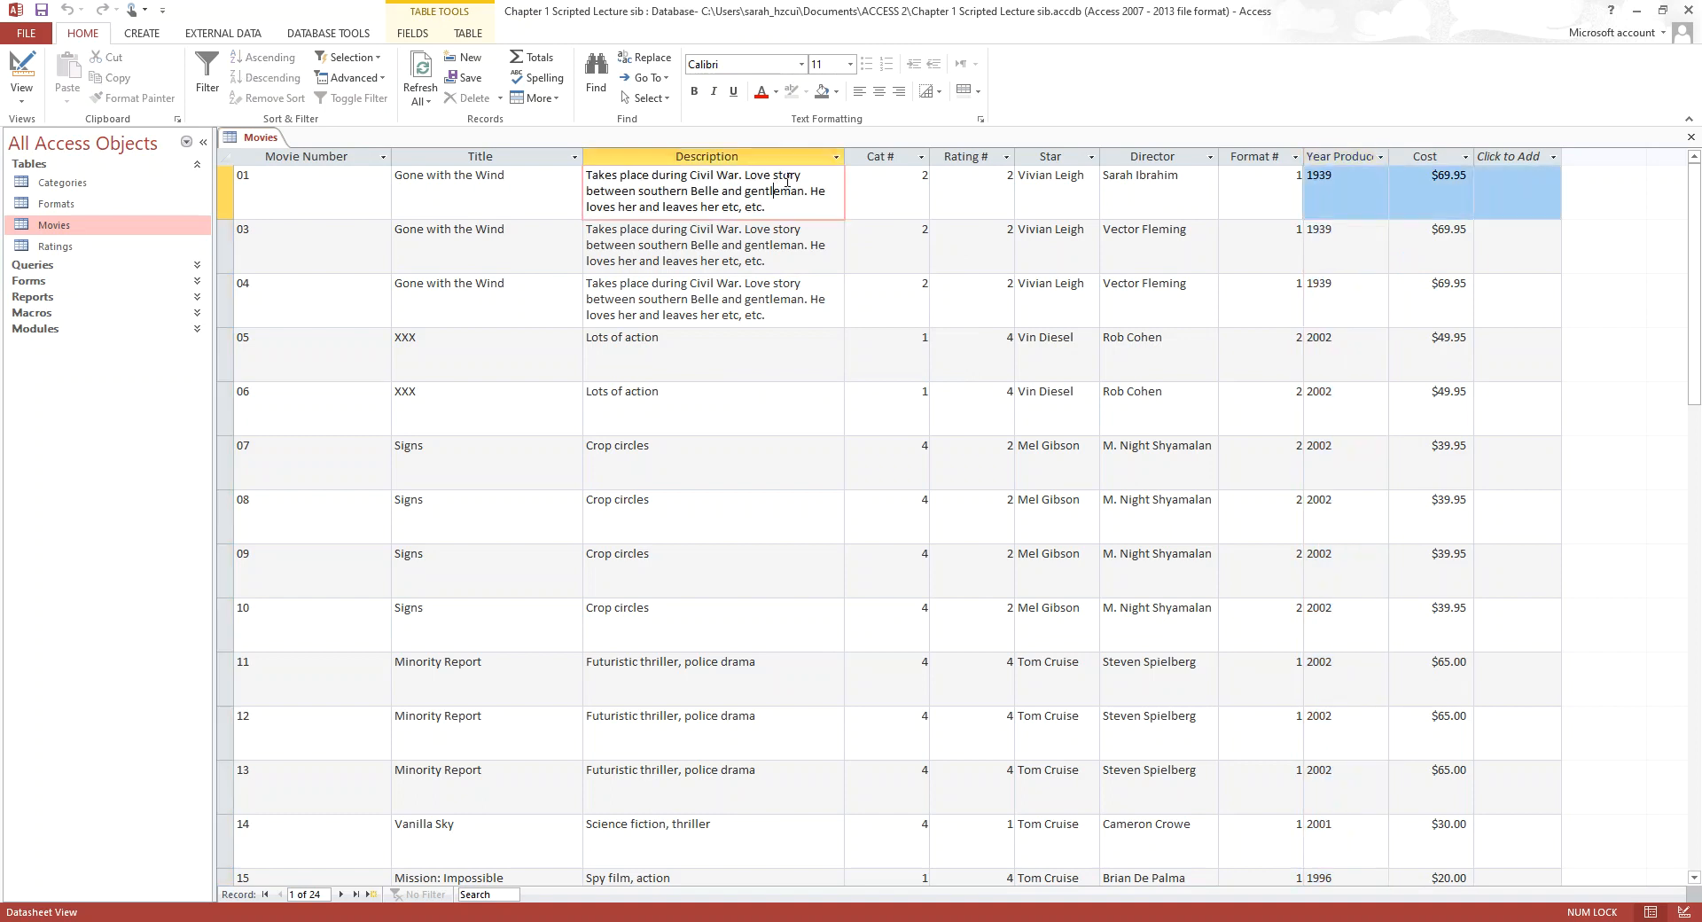
{"action": "right_click", "coordinate": [774, 187]}
{"action": "left_click", "coordinate": [759, 158]}
{"action": "left_click", "coordinate": [758, 158]}
{"action": "right_click", "coordinate": [758, 159]}
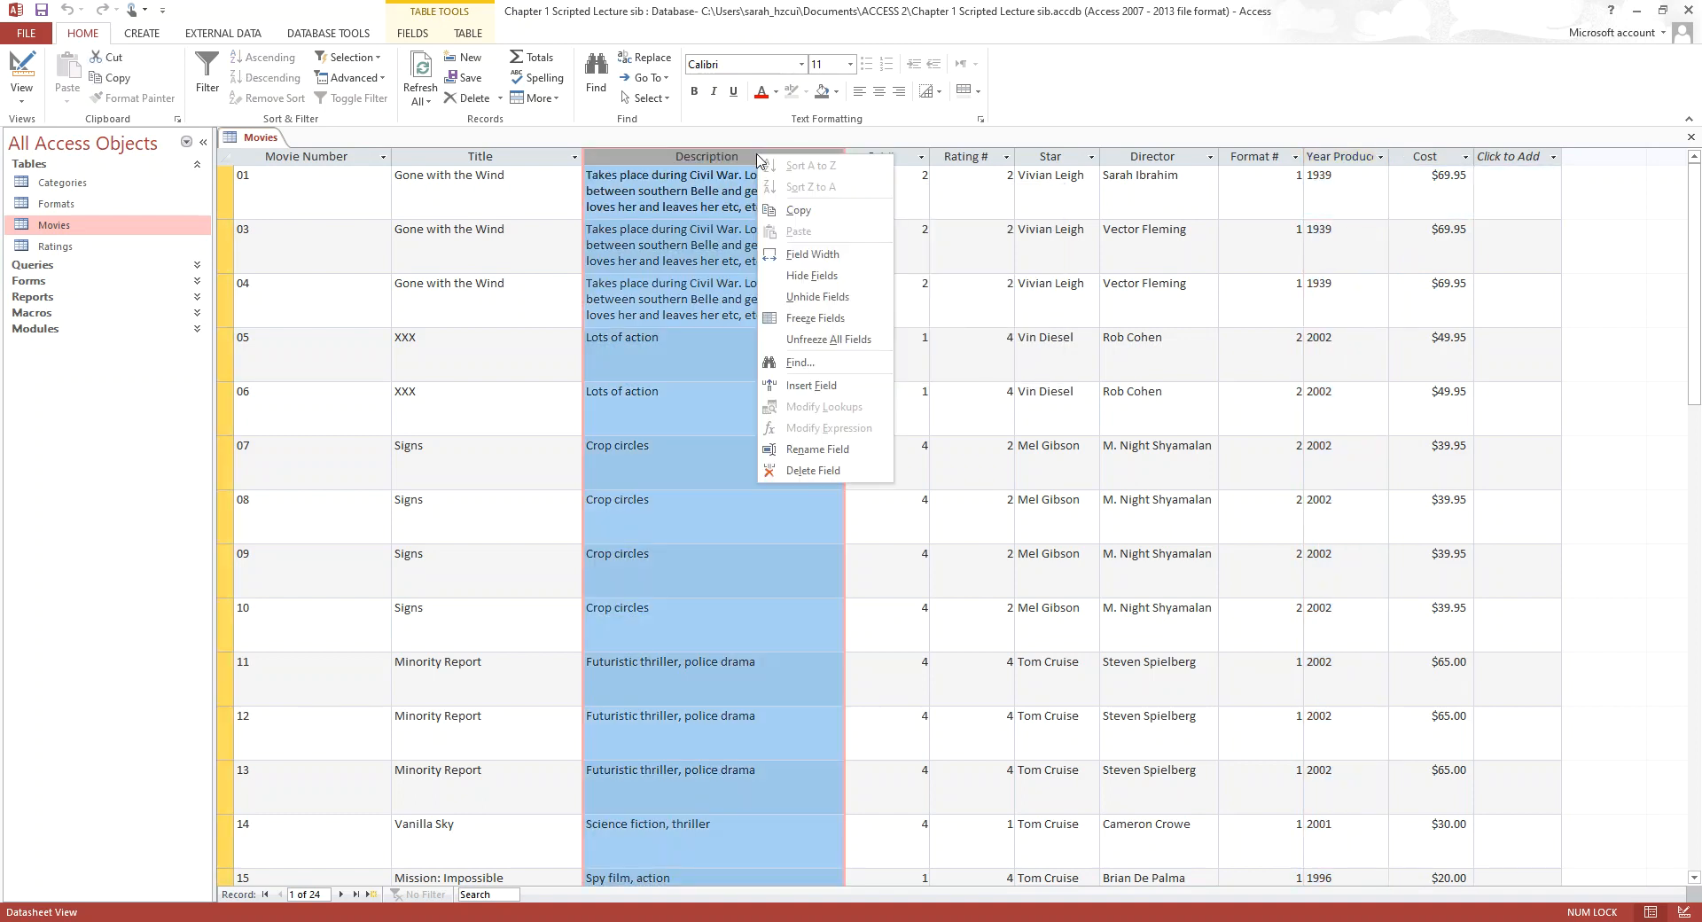
{"action": "left_click", "coordinate": [832, 256]}
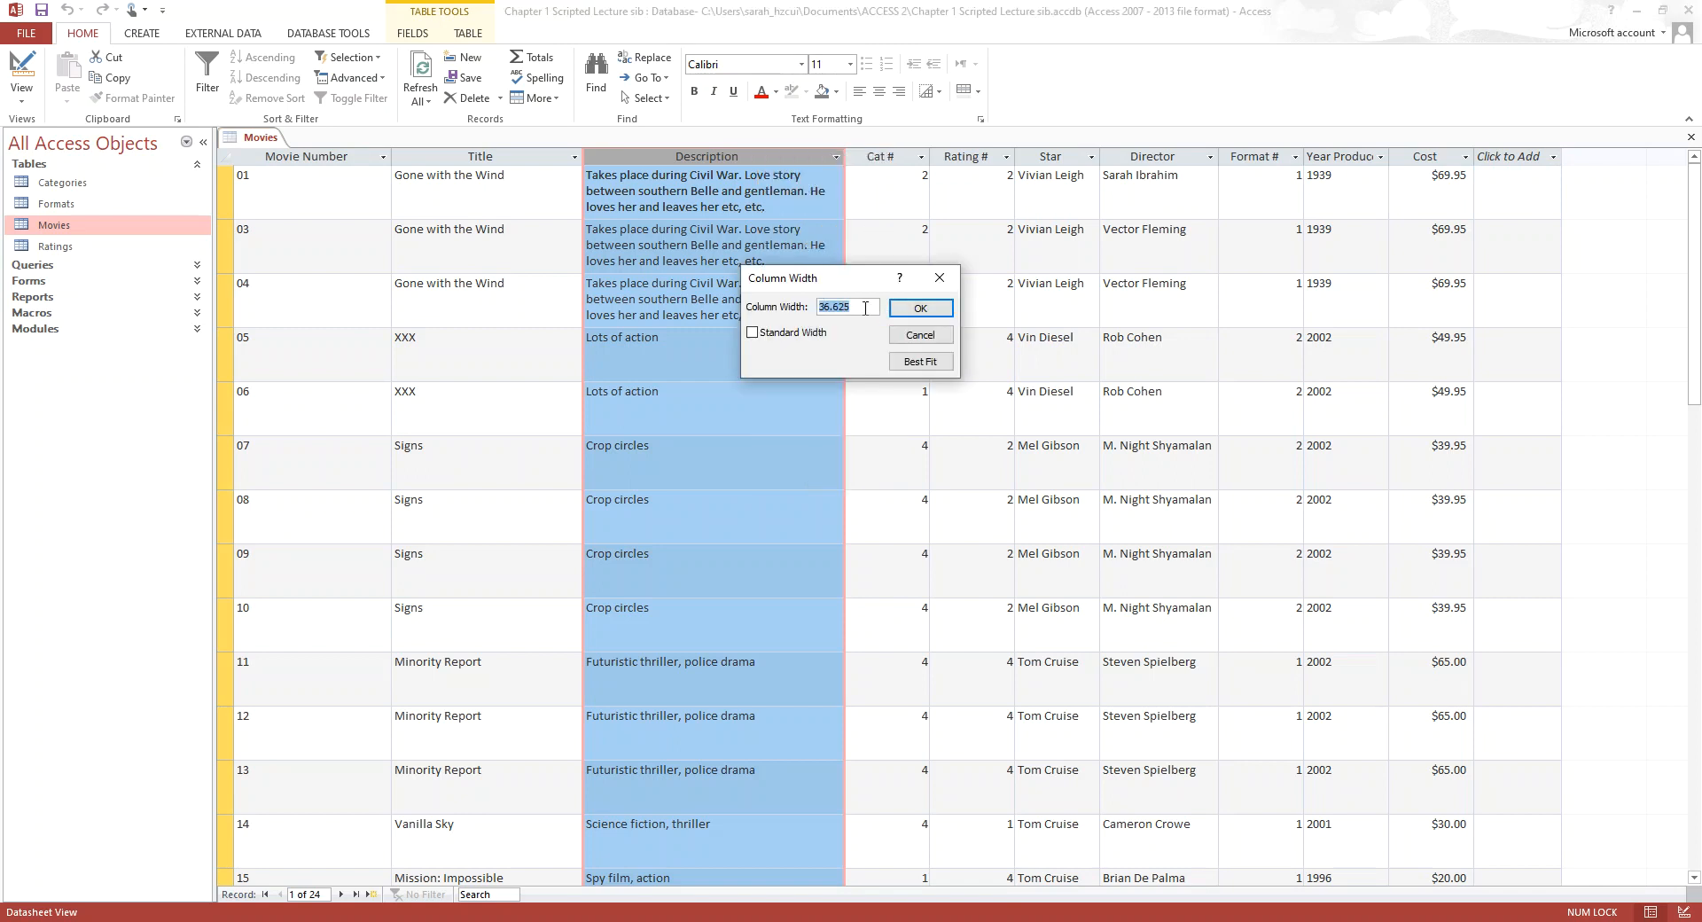
{"action": "type", "text": "50"}
{"action": "left_click", "coordinate": [922, 309]}
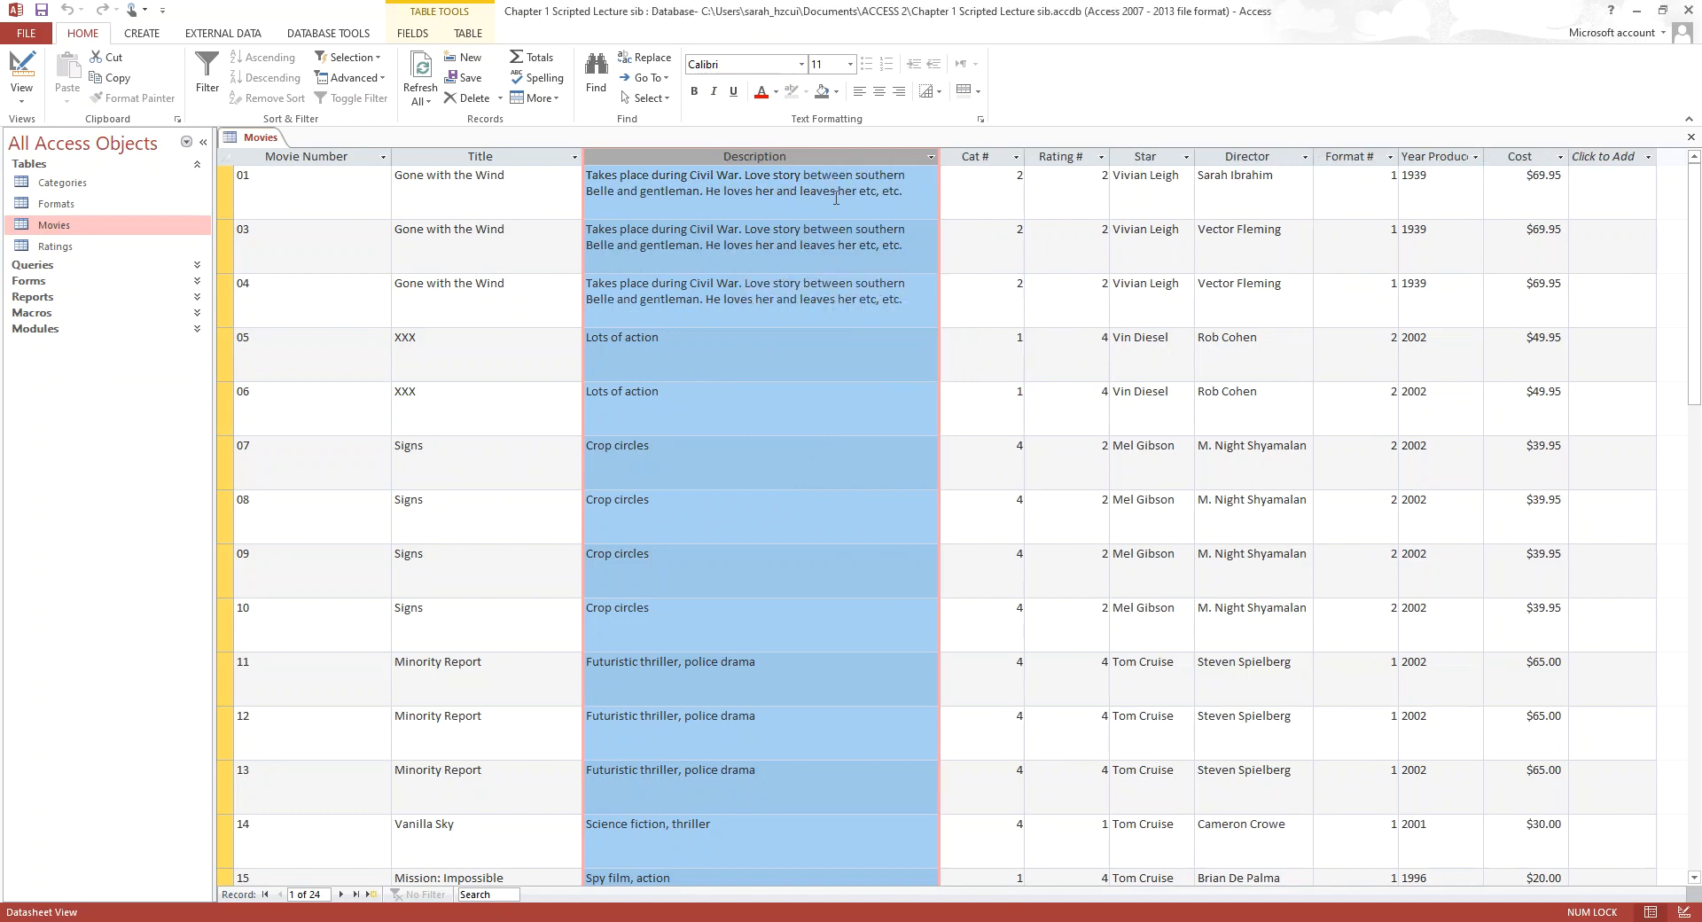
{"action": "right_click", "coordinate": [864, 159]}
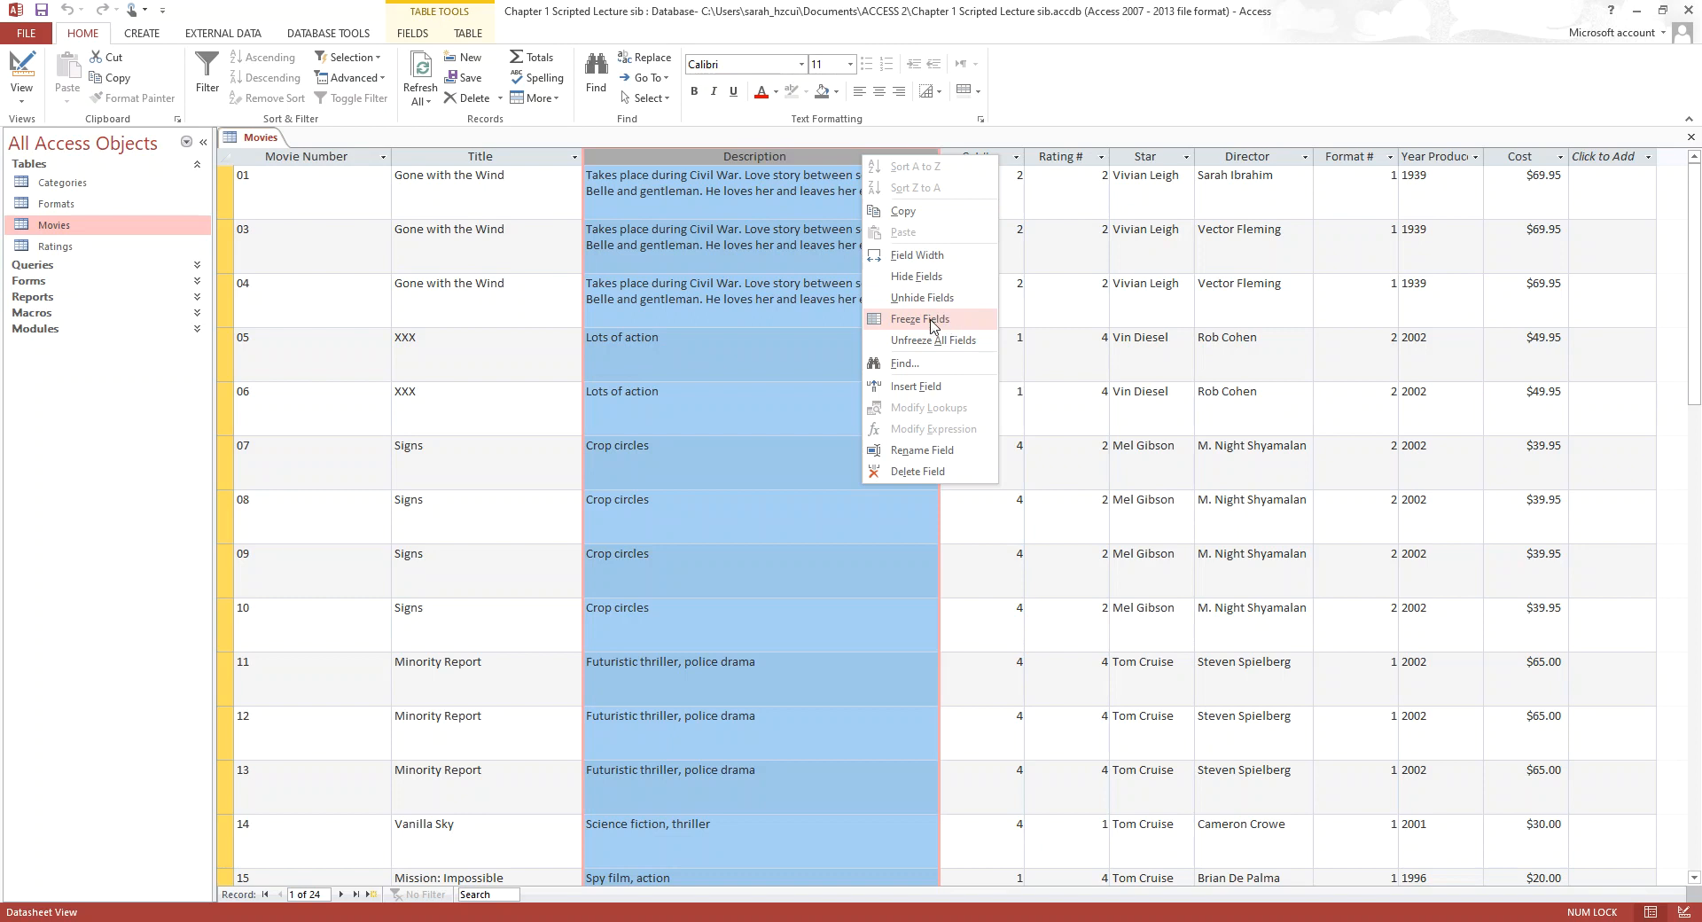
{"action": "left_click", "coordinate": [690, 191]}
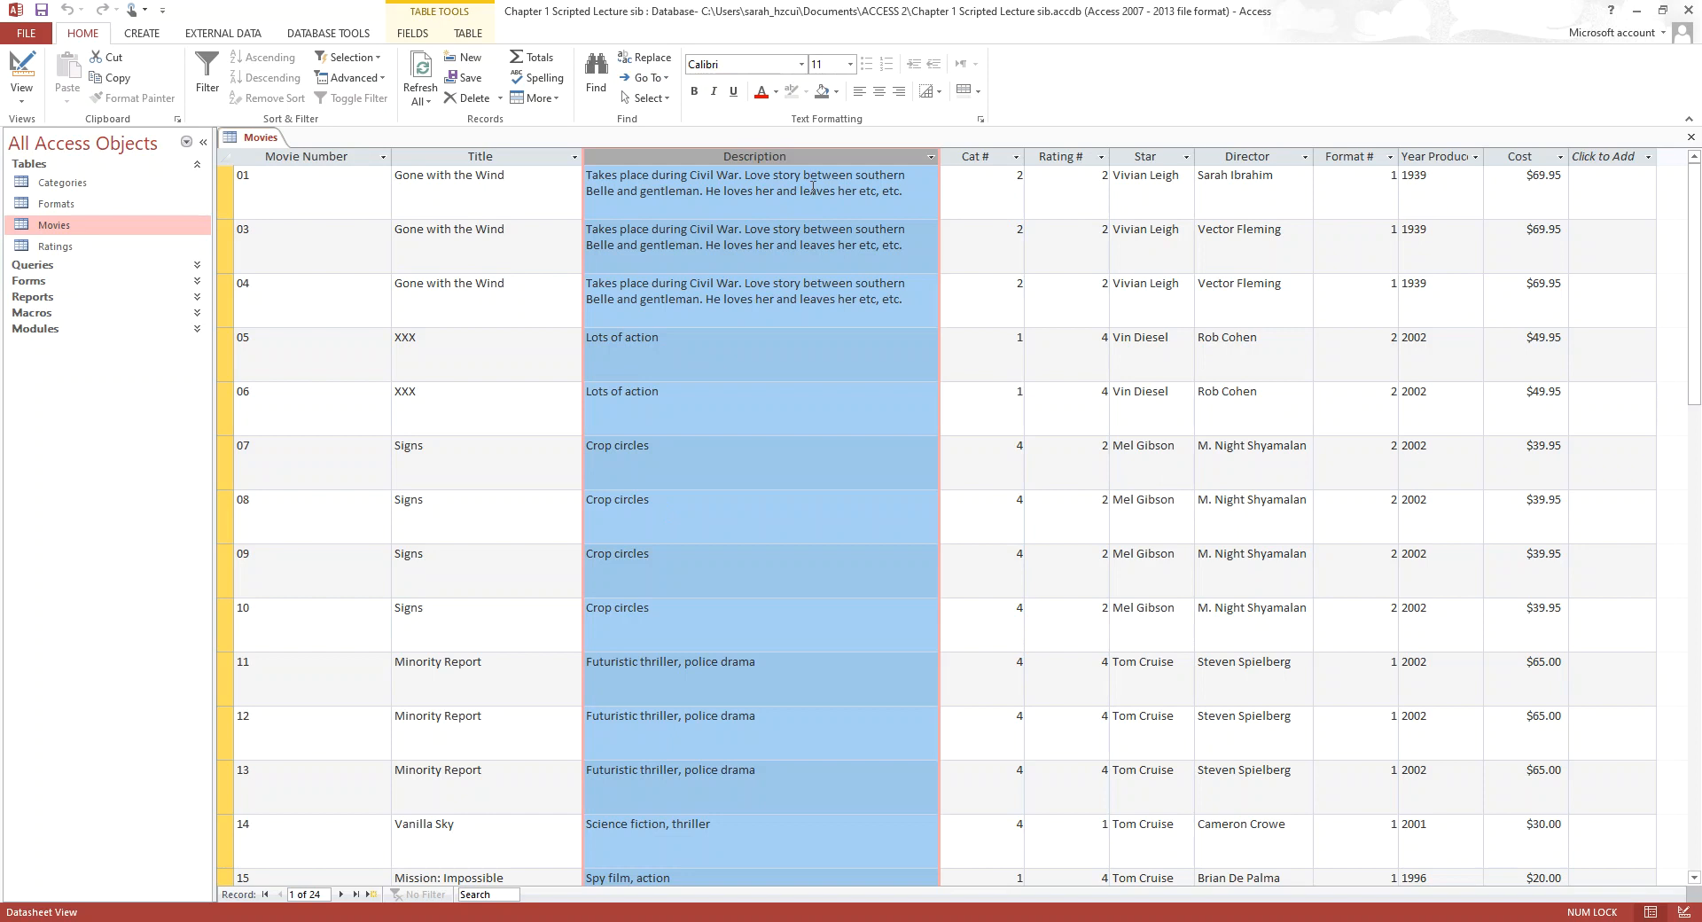
{"action": "right_click", "coordinate": [805, 158]}
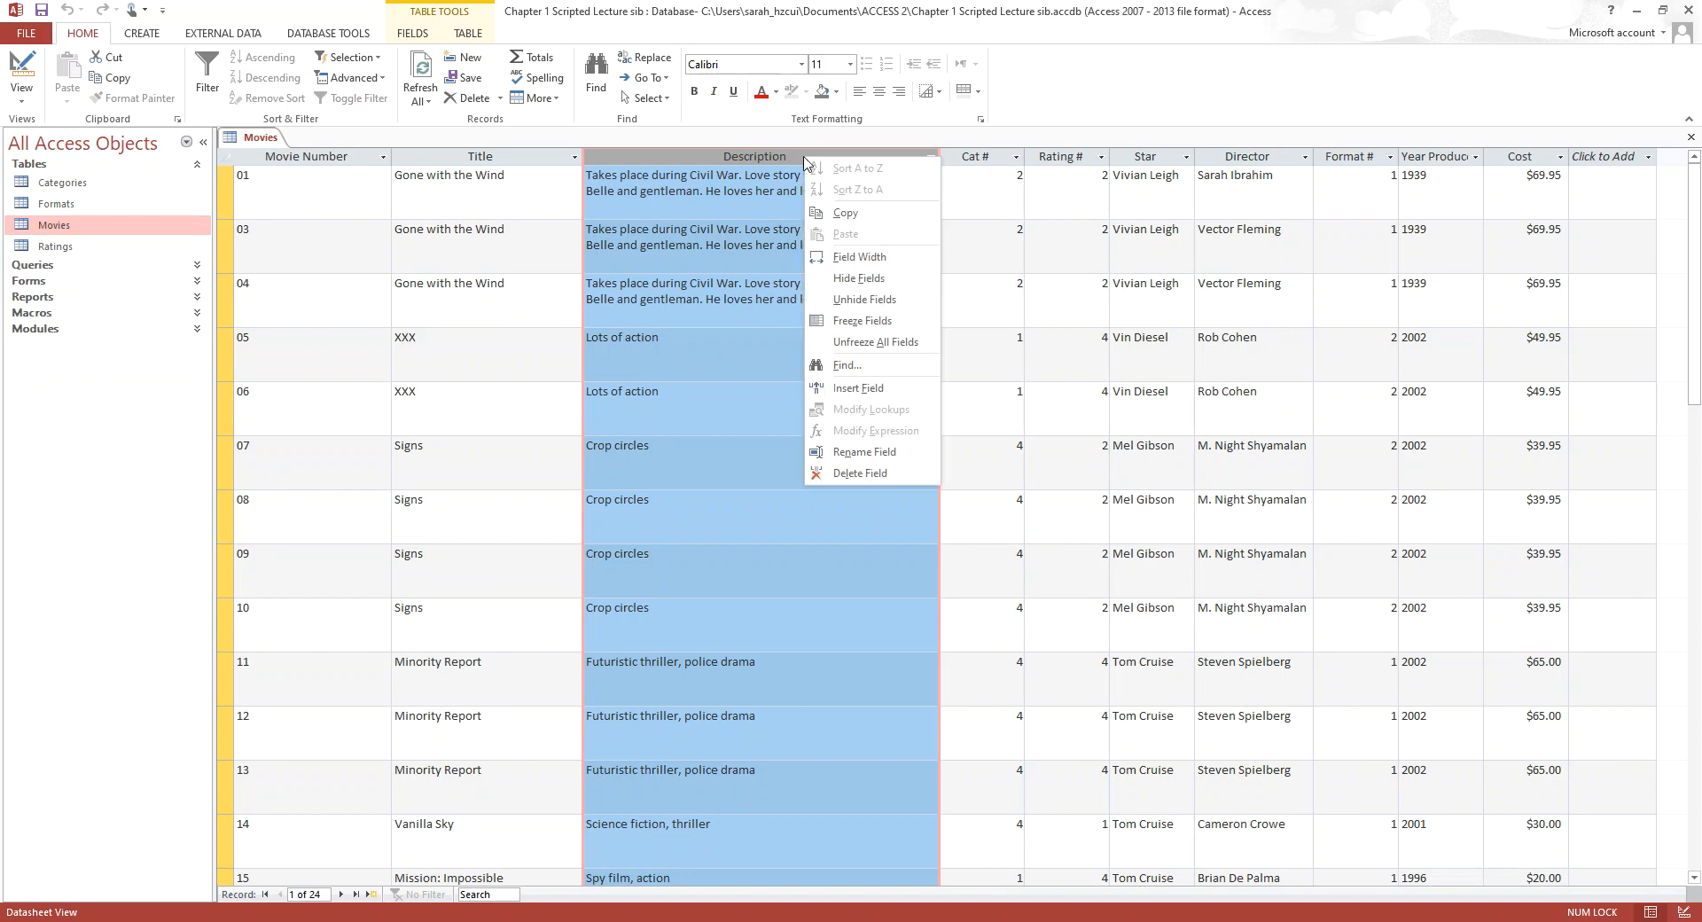
{"action": "left_click", "coordinate": [883, 390]}
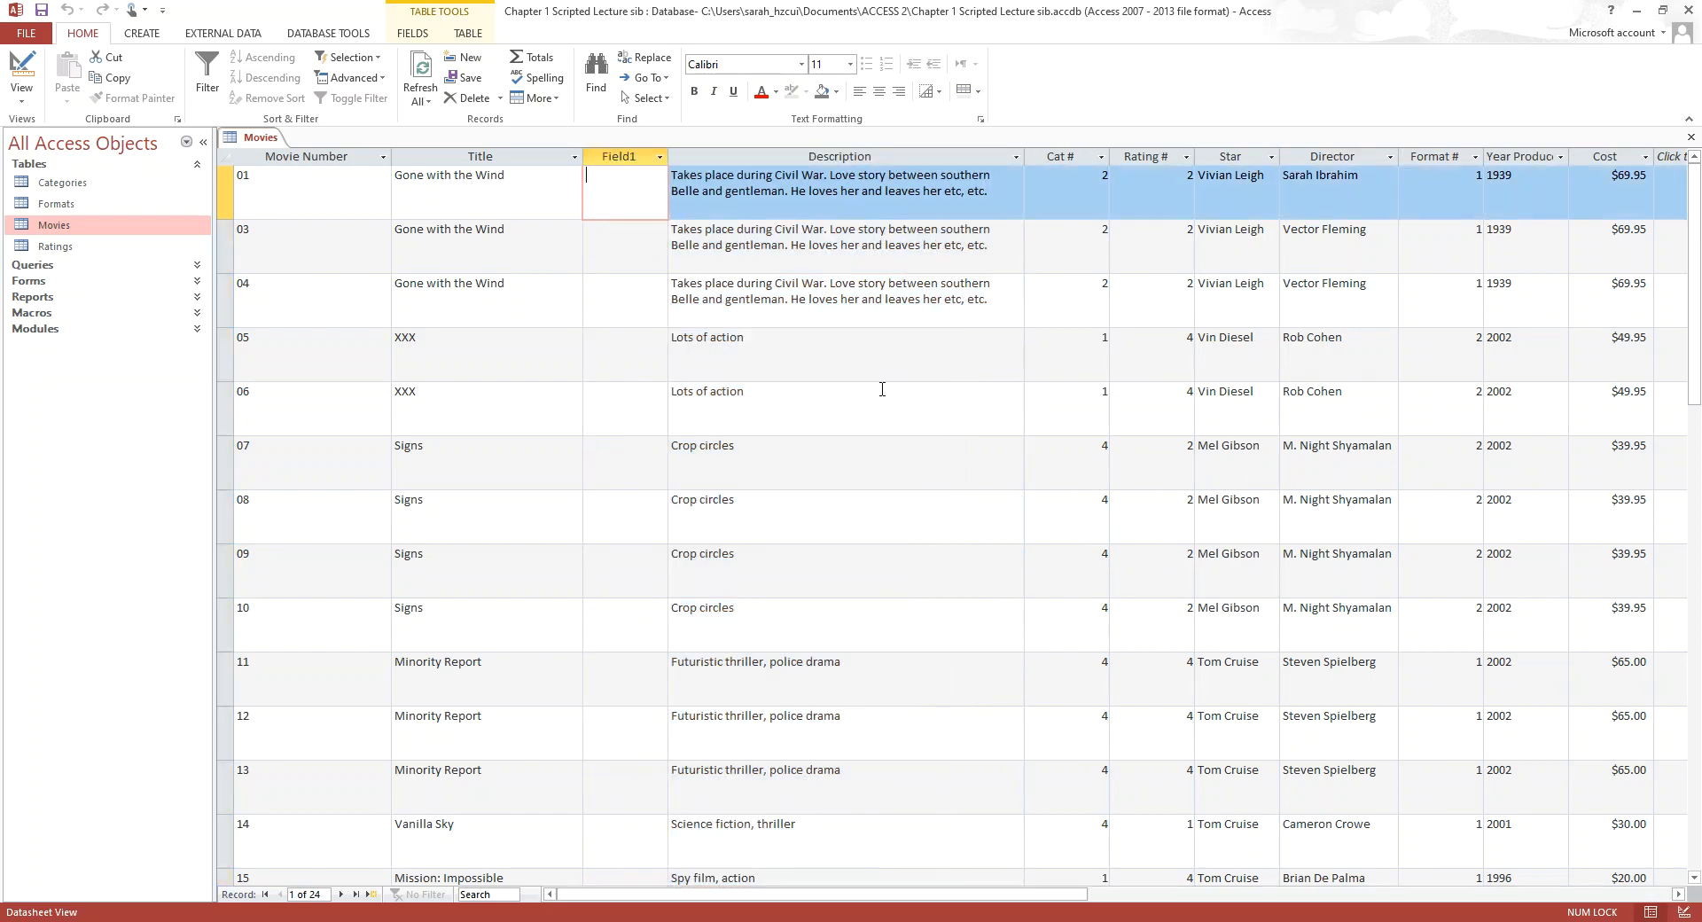
{"action": "left_click", "coordinate": [605, 157]}
{"action": "left_click_drag", "start_coordinate": [607, 159], "coordinate": [977, 160]}
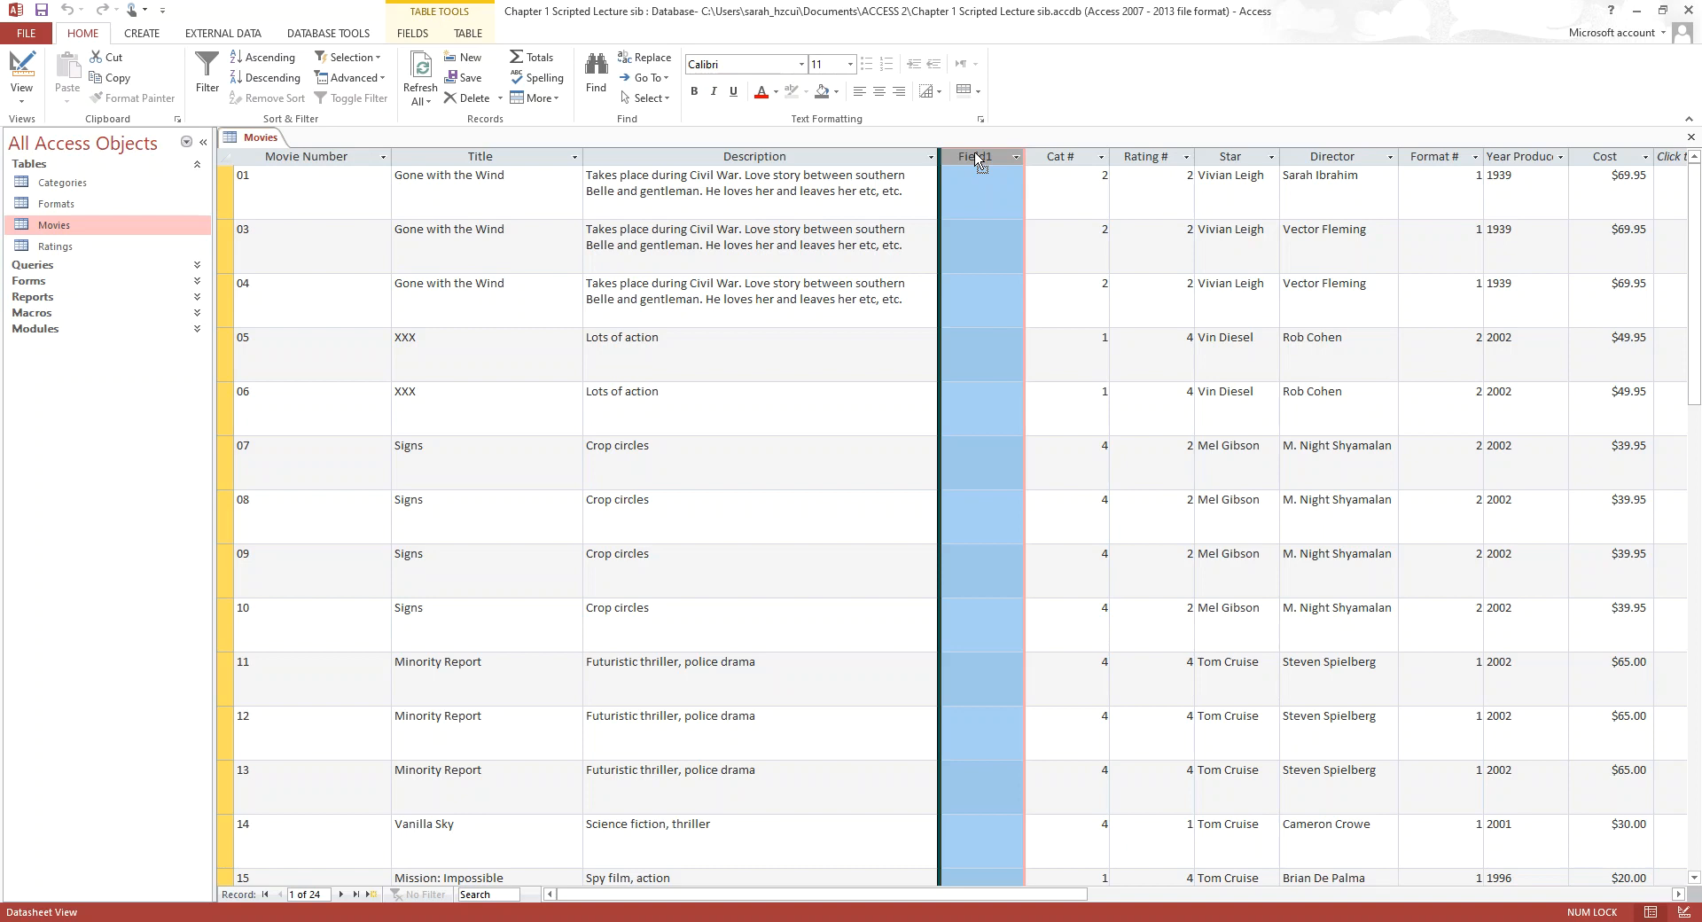
{"action": "left_click_drag", "start_coordinate": [977, 159], "coordinate": [977, 159]}
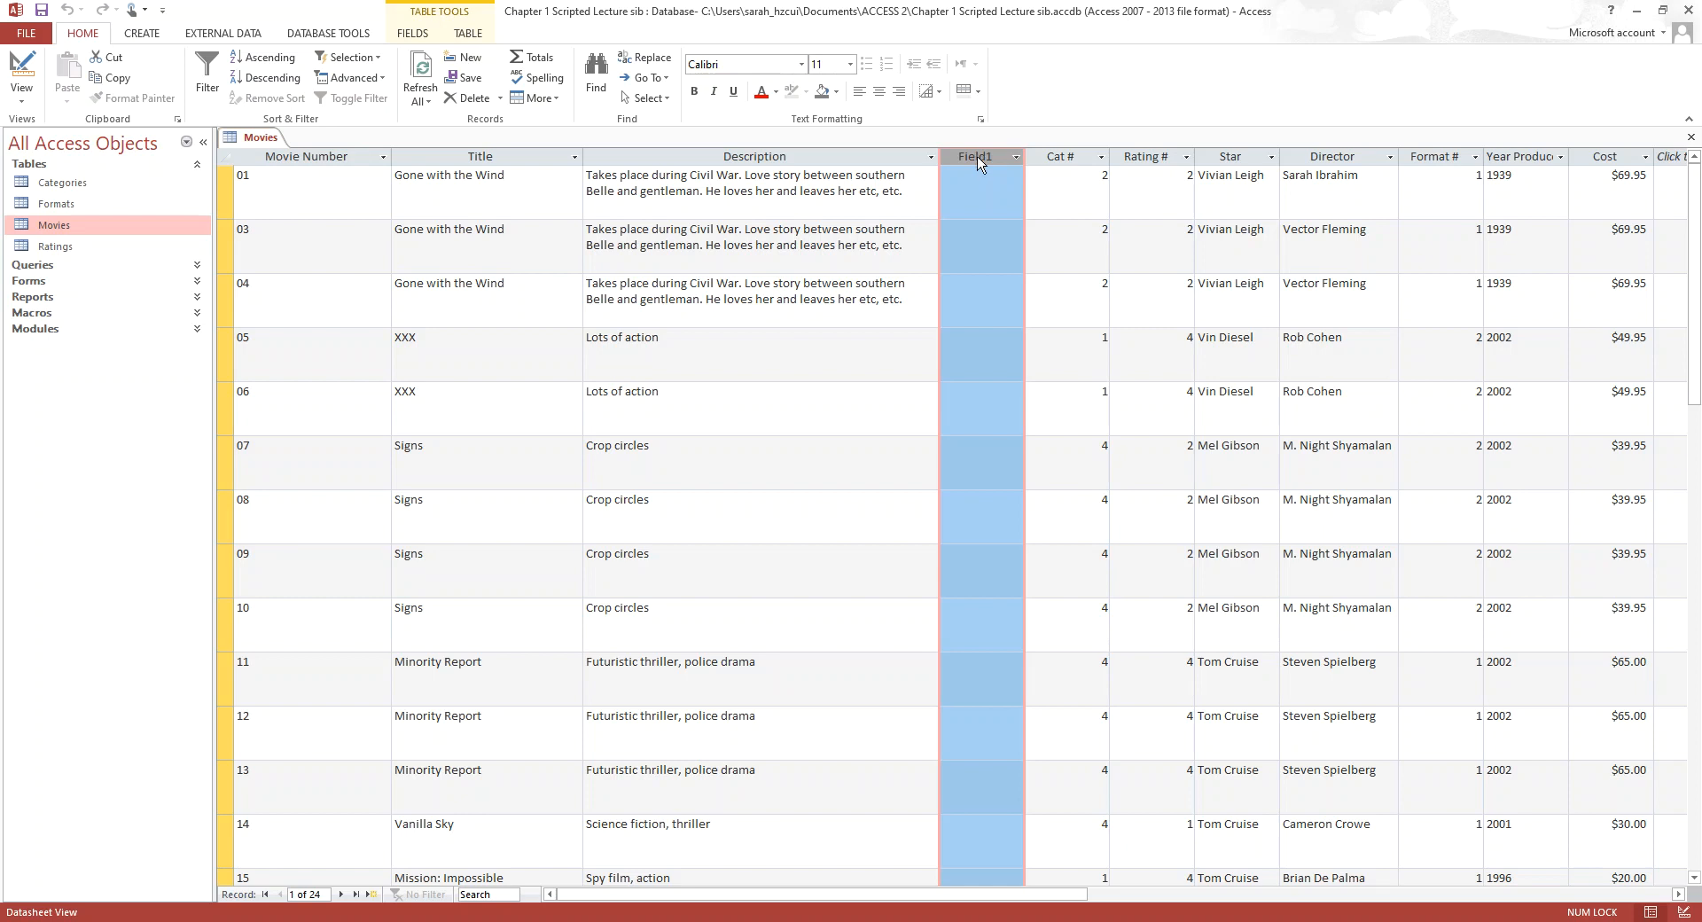
{"action": "left_click_drag", "start_coordinate": [977, 160], "coordinate": [627, 163]}
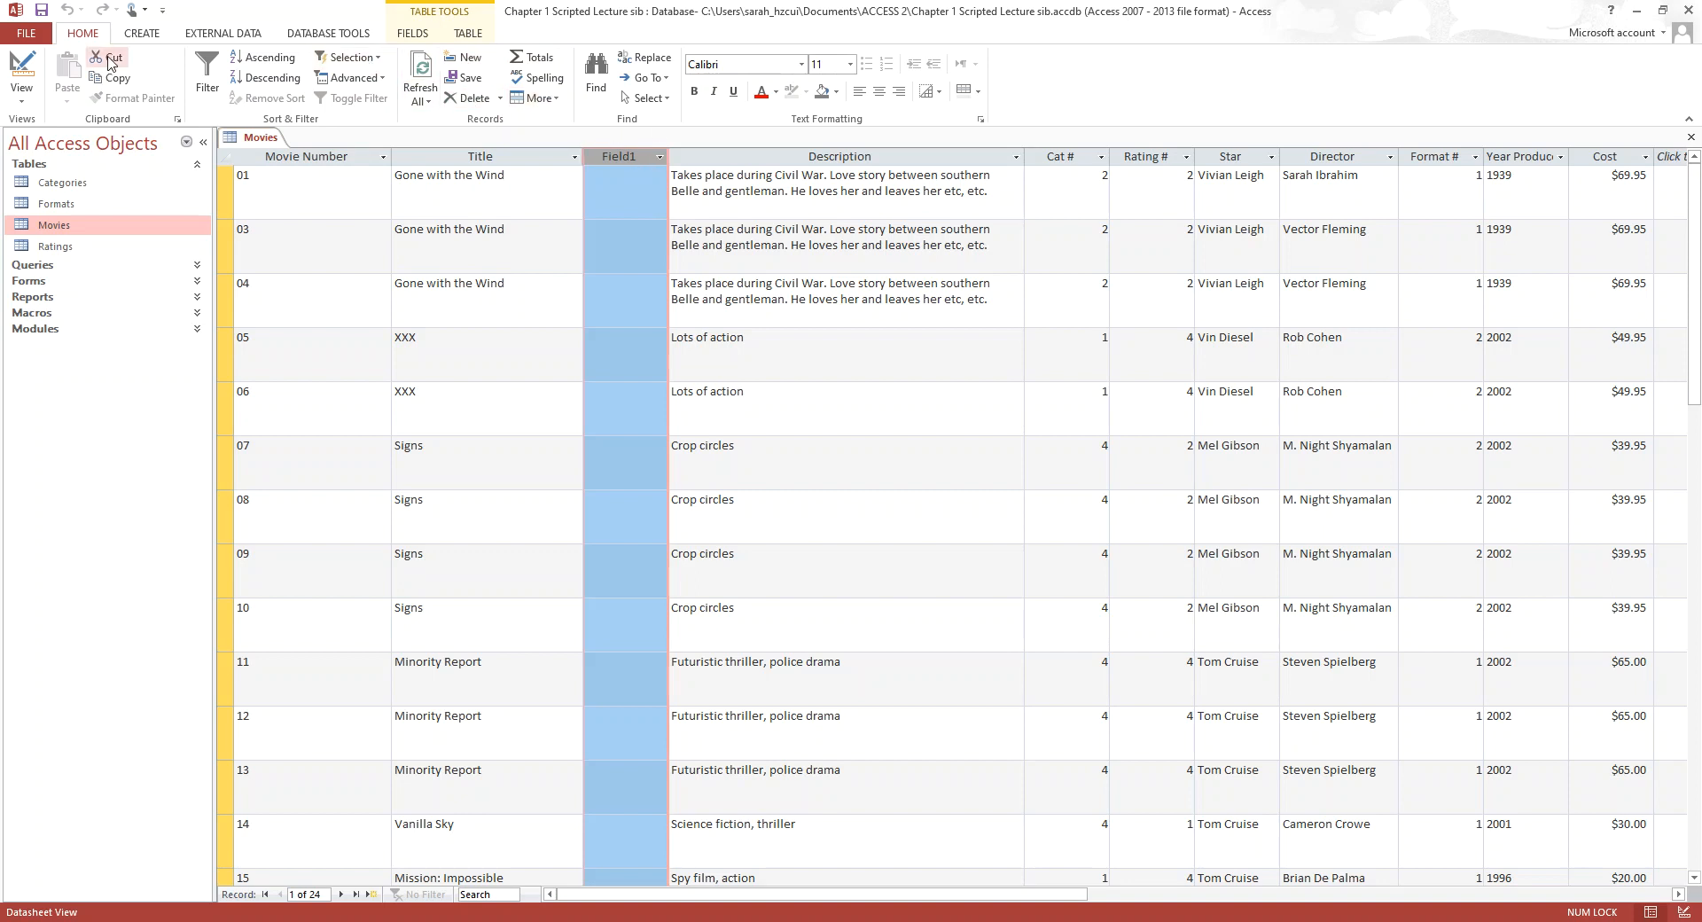
{"action": "right_click", "coordinate": [614, 157]}
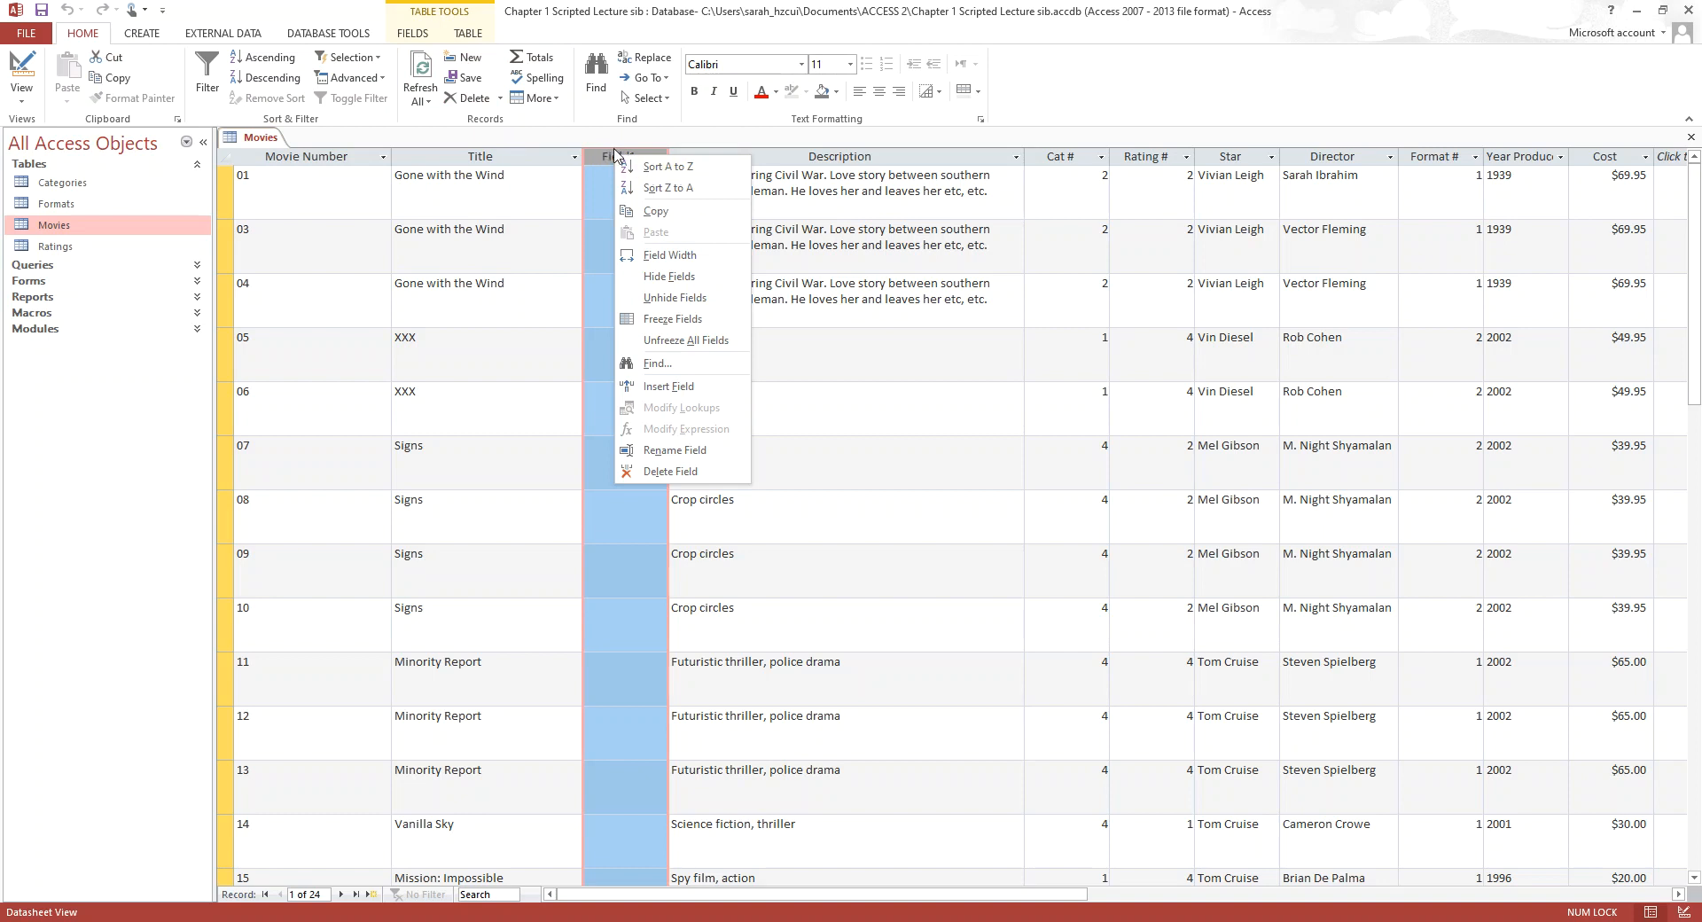
{"action": "left_click", "coordinate": [658, 473]}
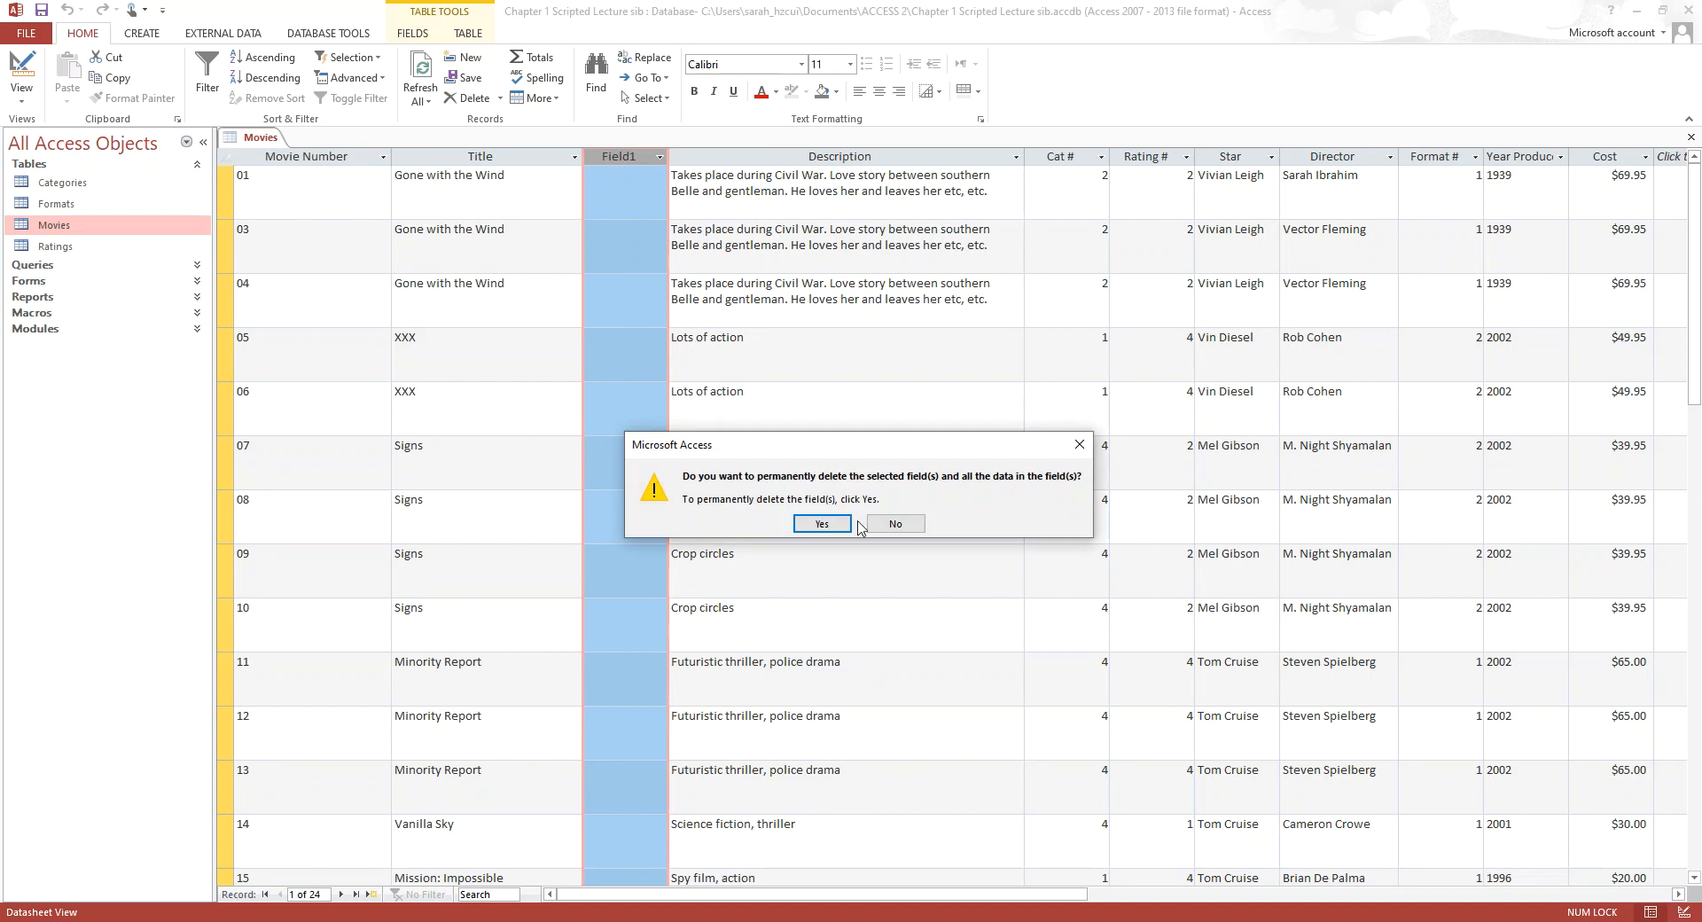
{"action": "left_click", "coordinate": [823, 529]}
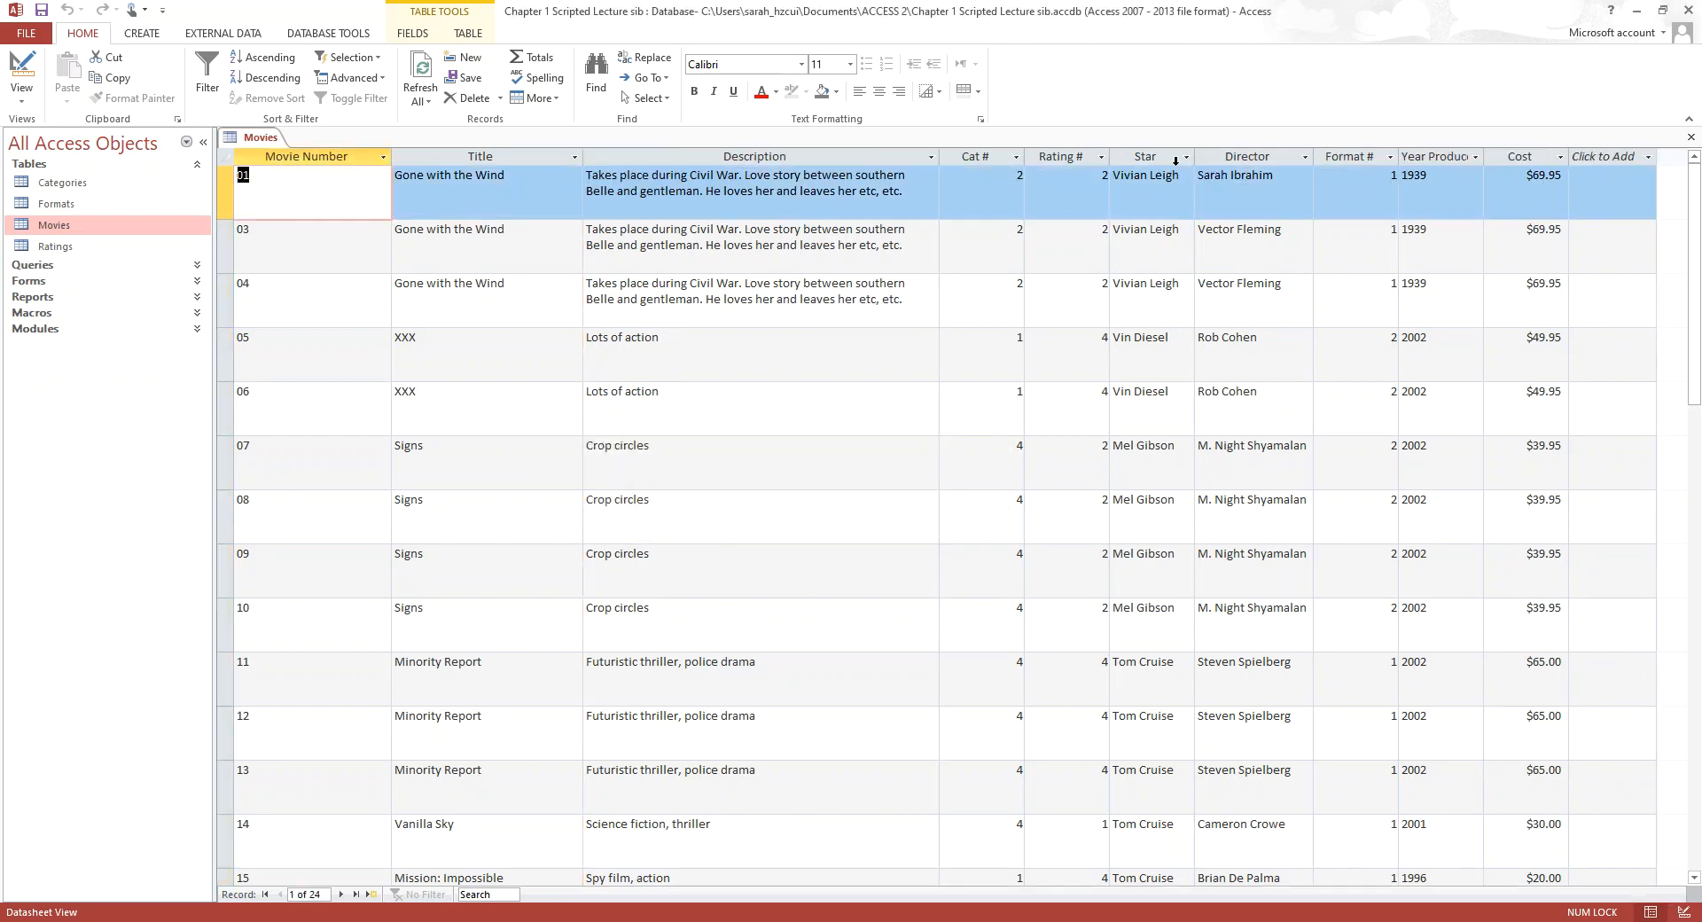
Sort the records by Star A to Z, then re-sort Star Z to A
{"action": "left_click", "coordinate": [1144, 157]}
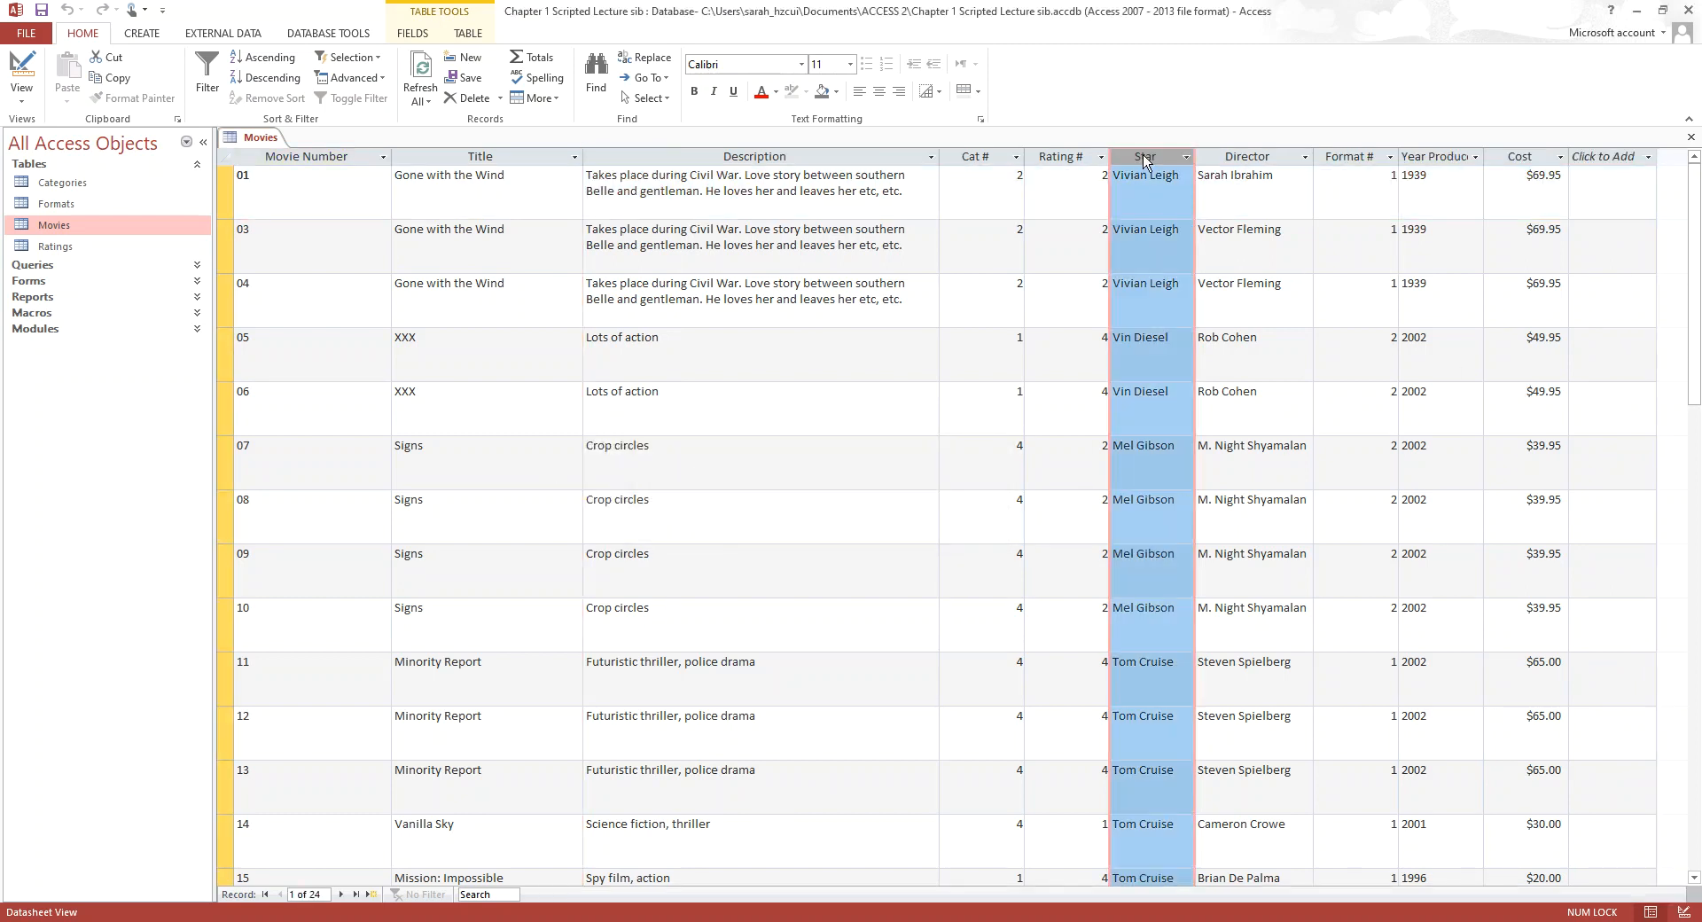
{"action": "right_click", "coordinate": [1144, 161]}
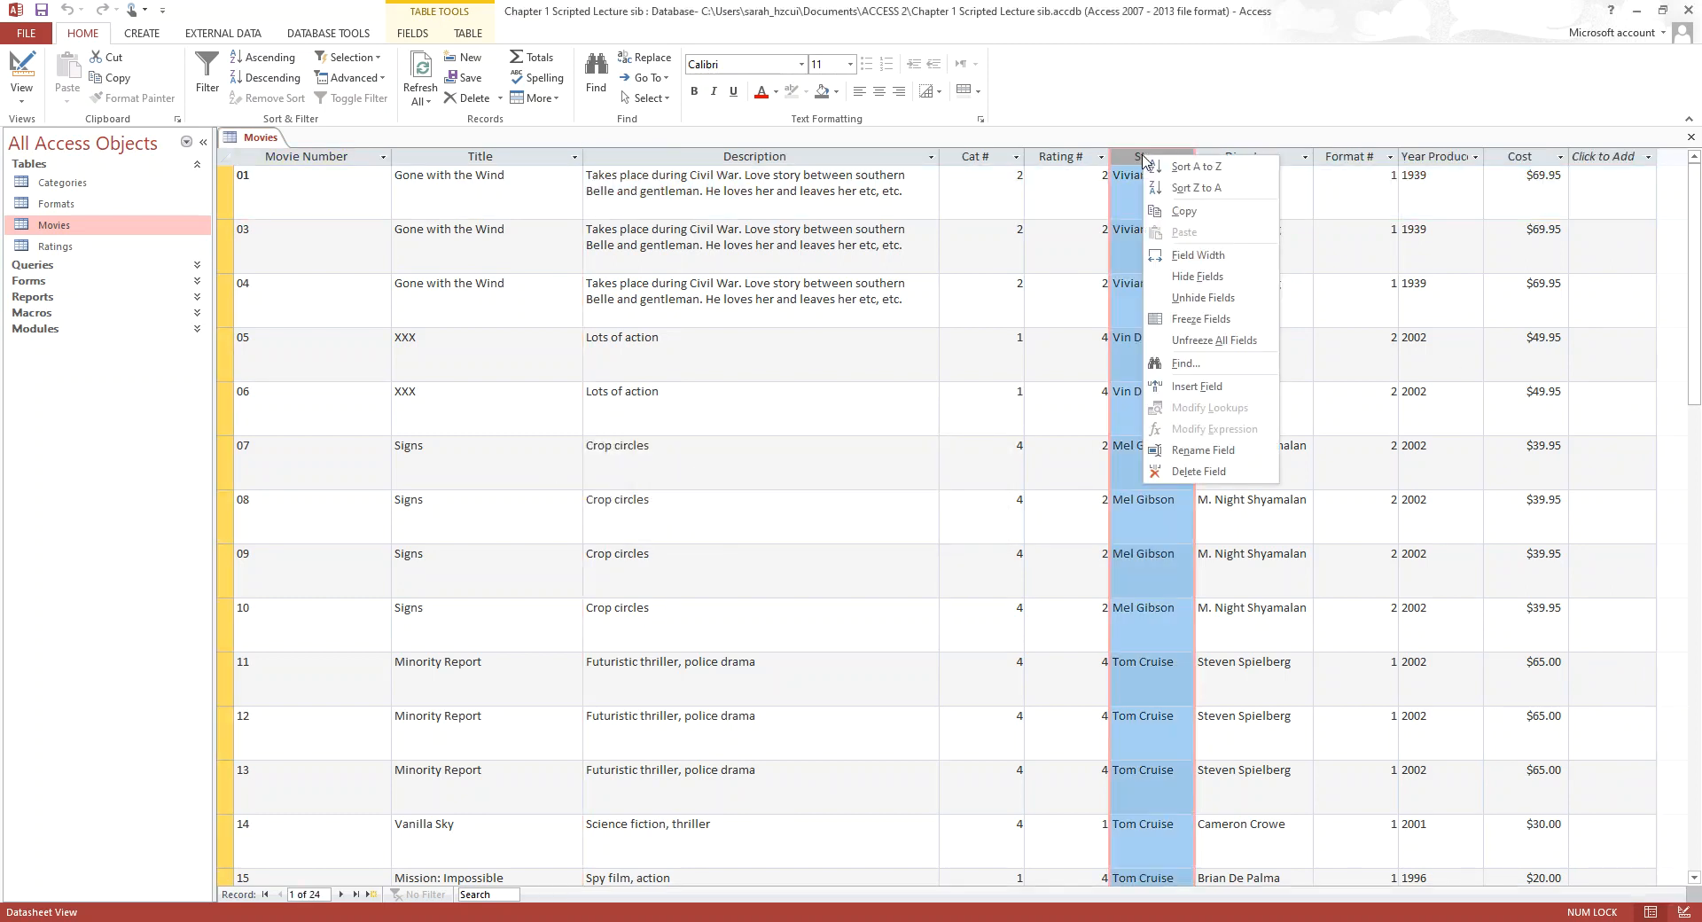
{"action": "left_click", "coordinate": [1203, 169]}
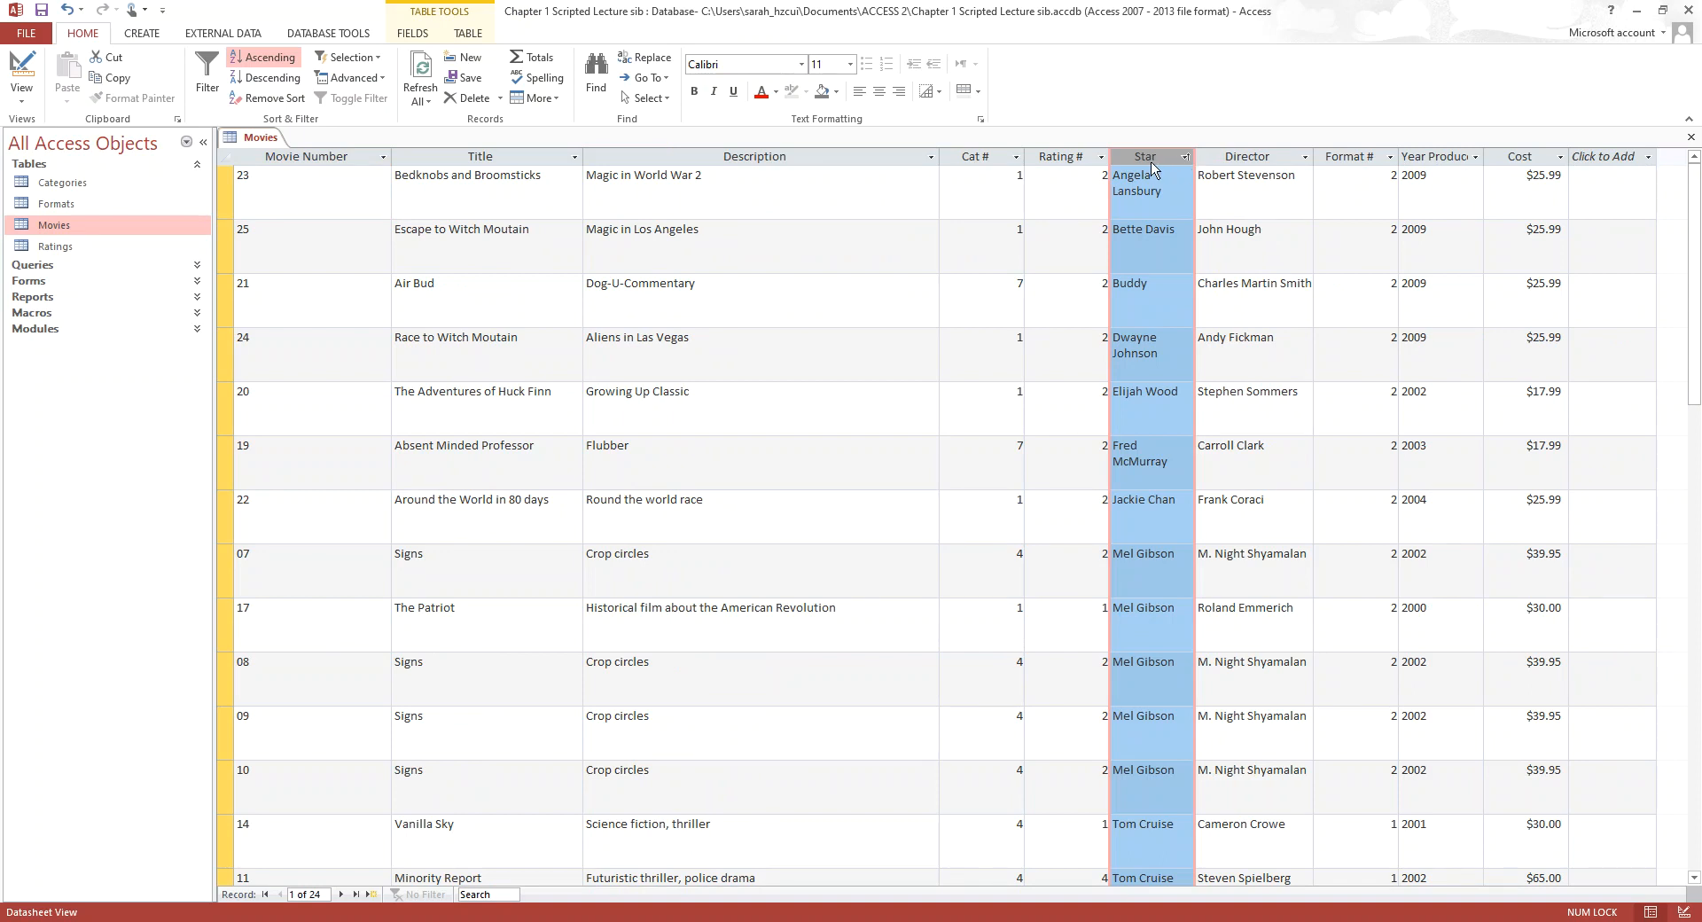
{"action": "left_click", "coordinate": [1068, 204]}
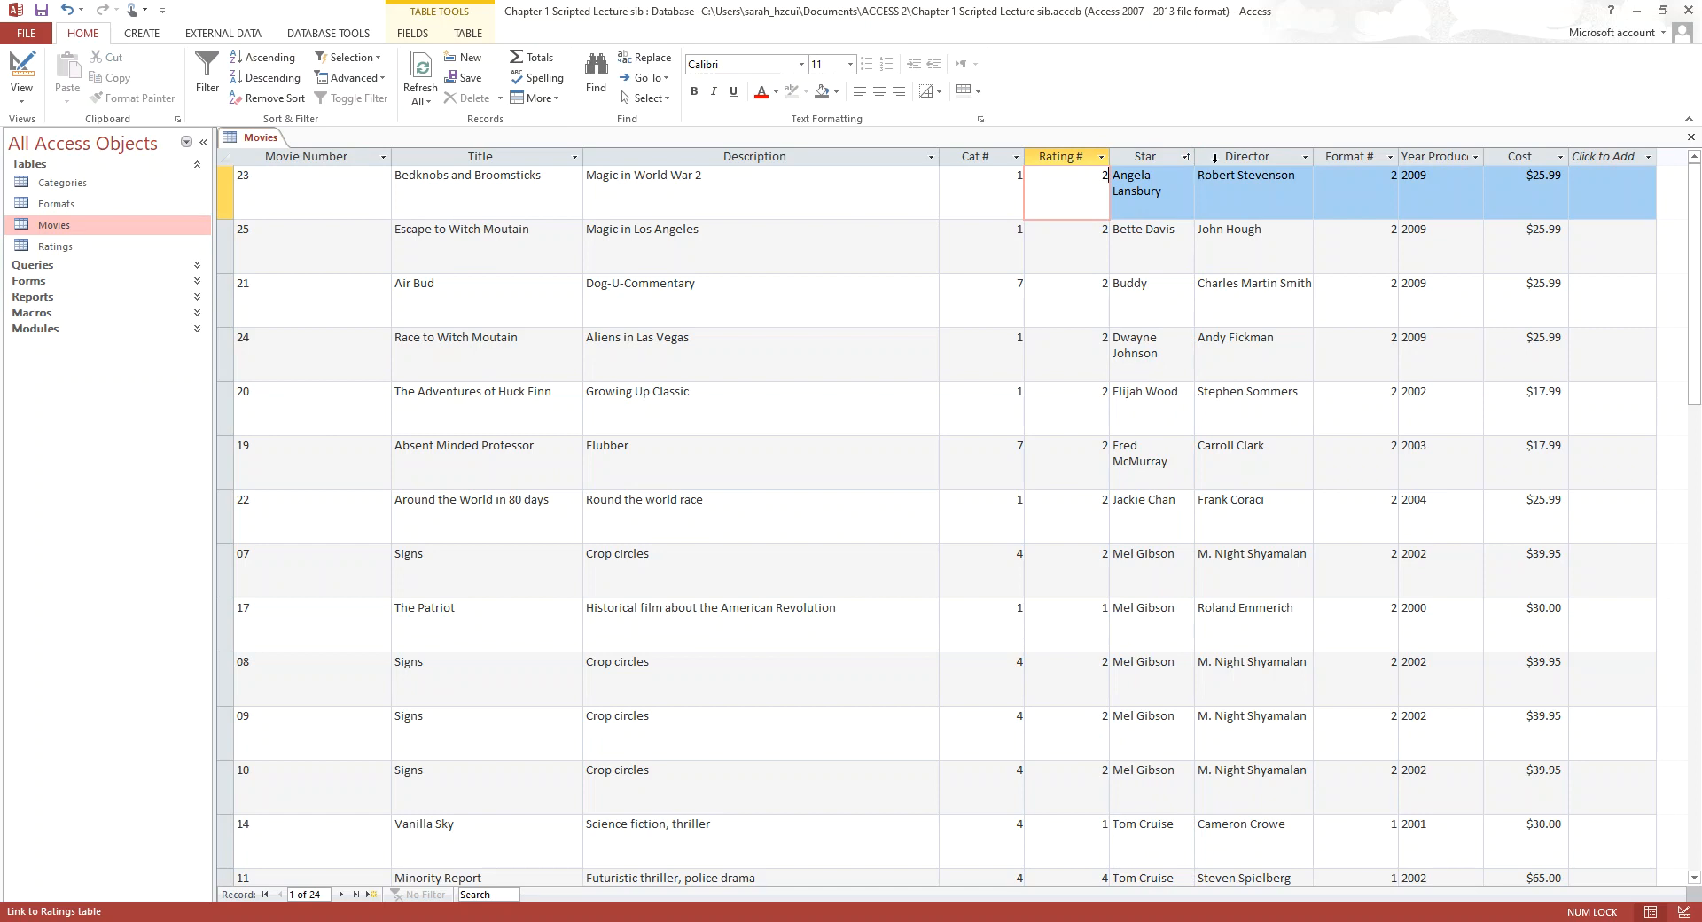
{"action": "right_click", "coordinate": [1157, 157]}
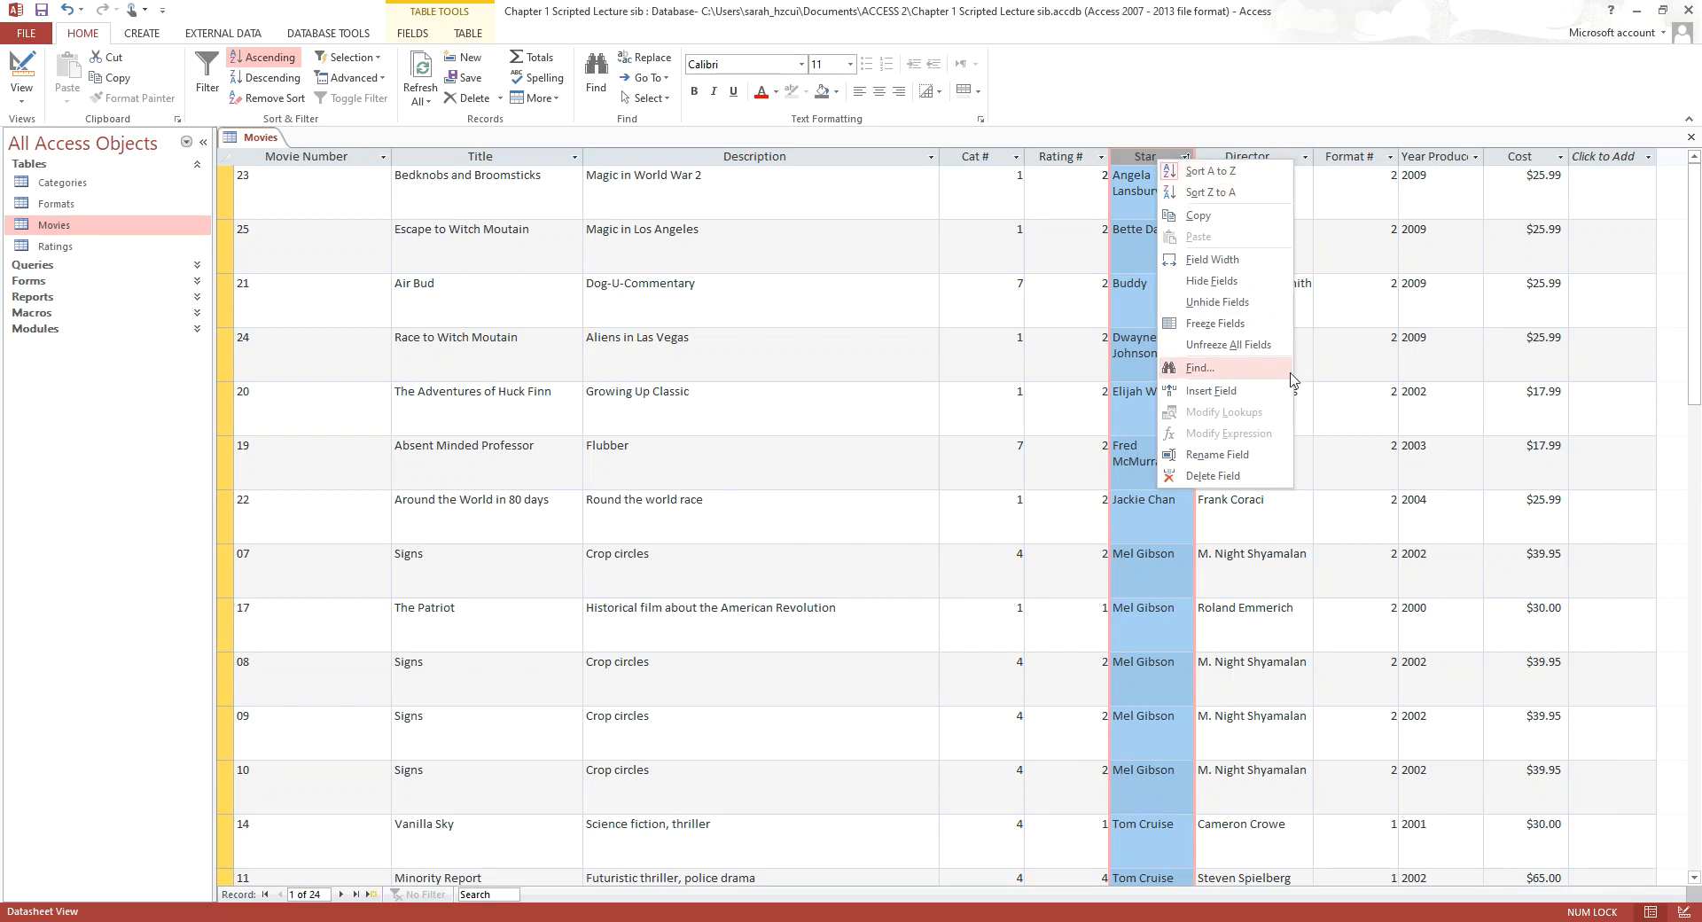
{"action": "left_click", "coordinate": [1219, 192]}
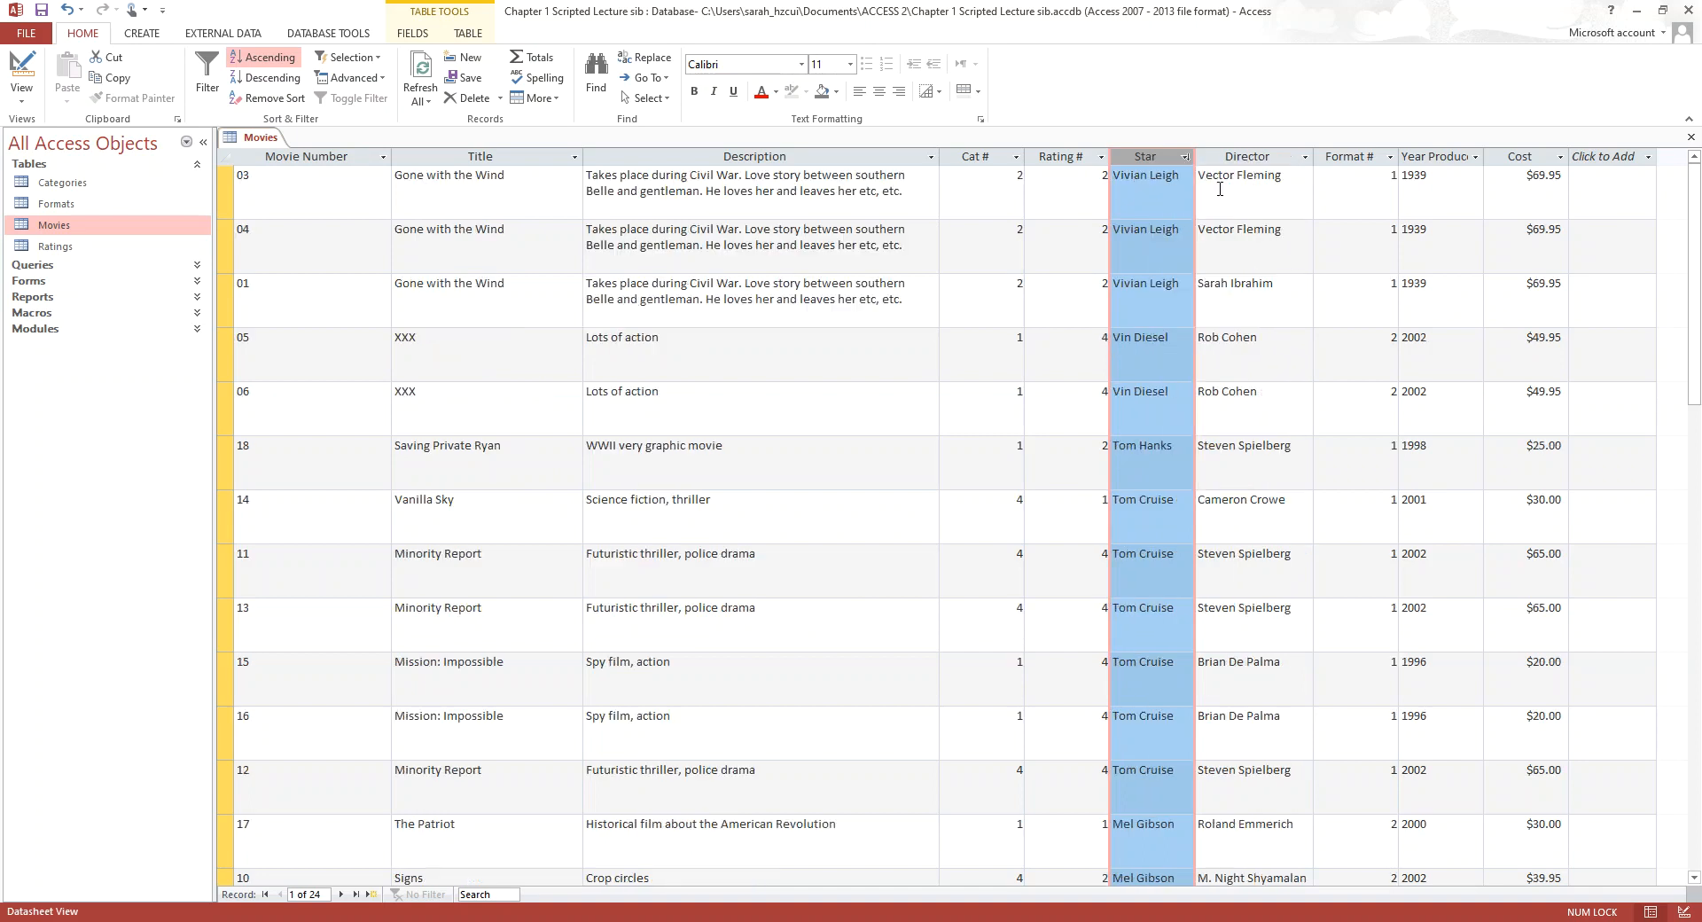
{"action": "right_click", "coordinate": [1154, 156]}
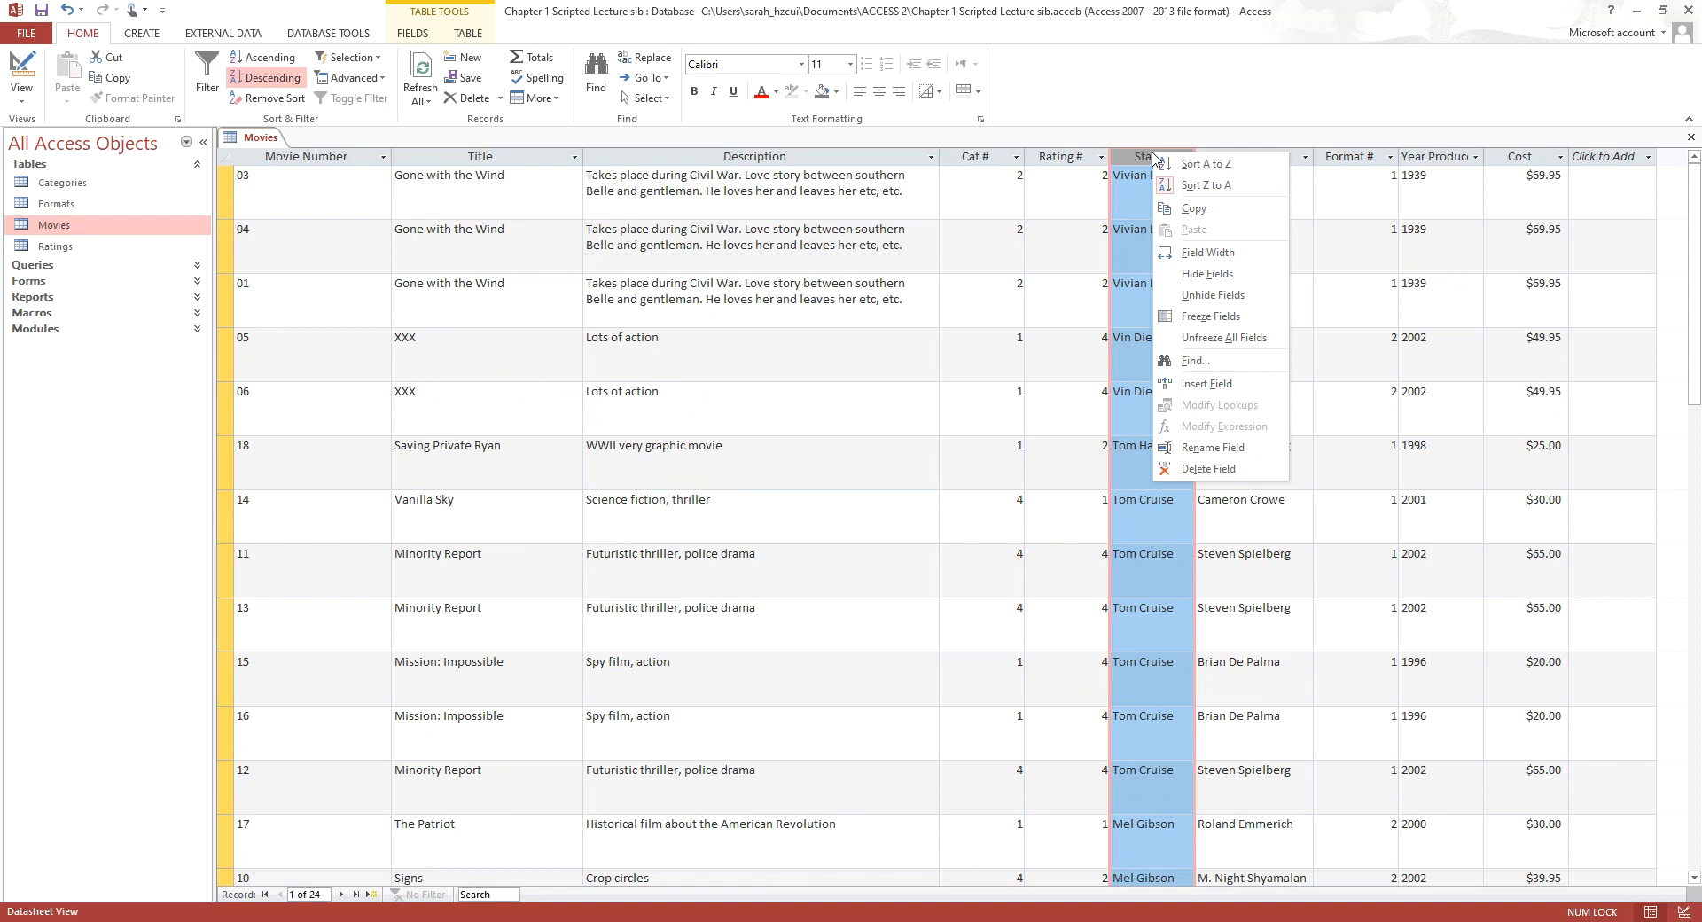
{"action": "left_click", "coordinate": [1204, 184]}
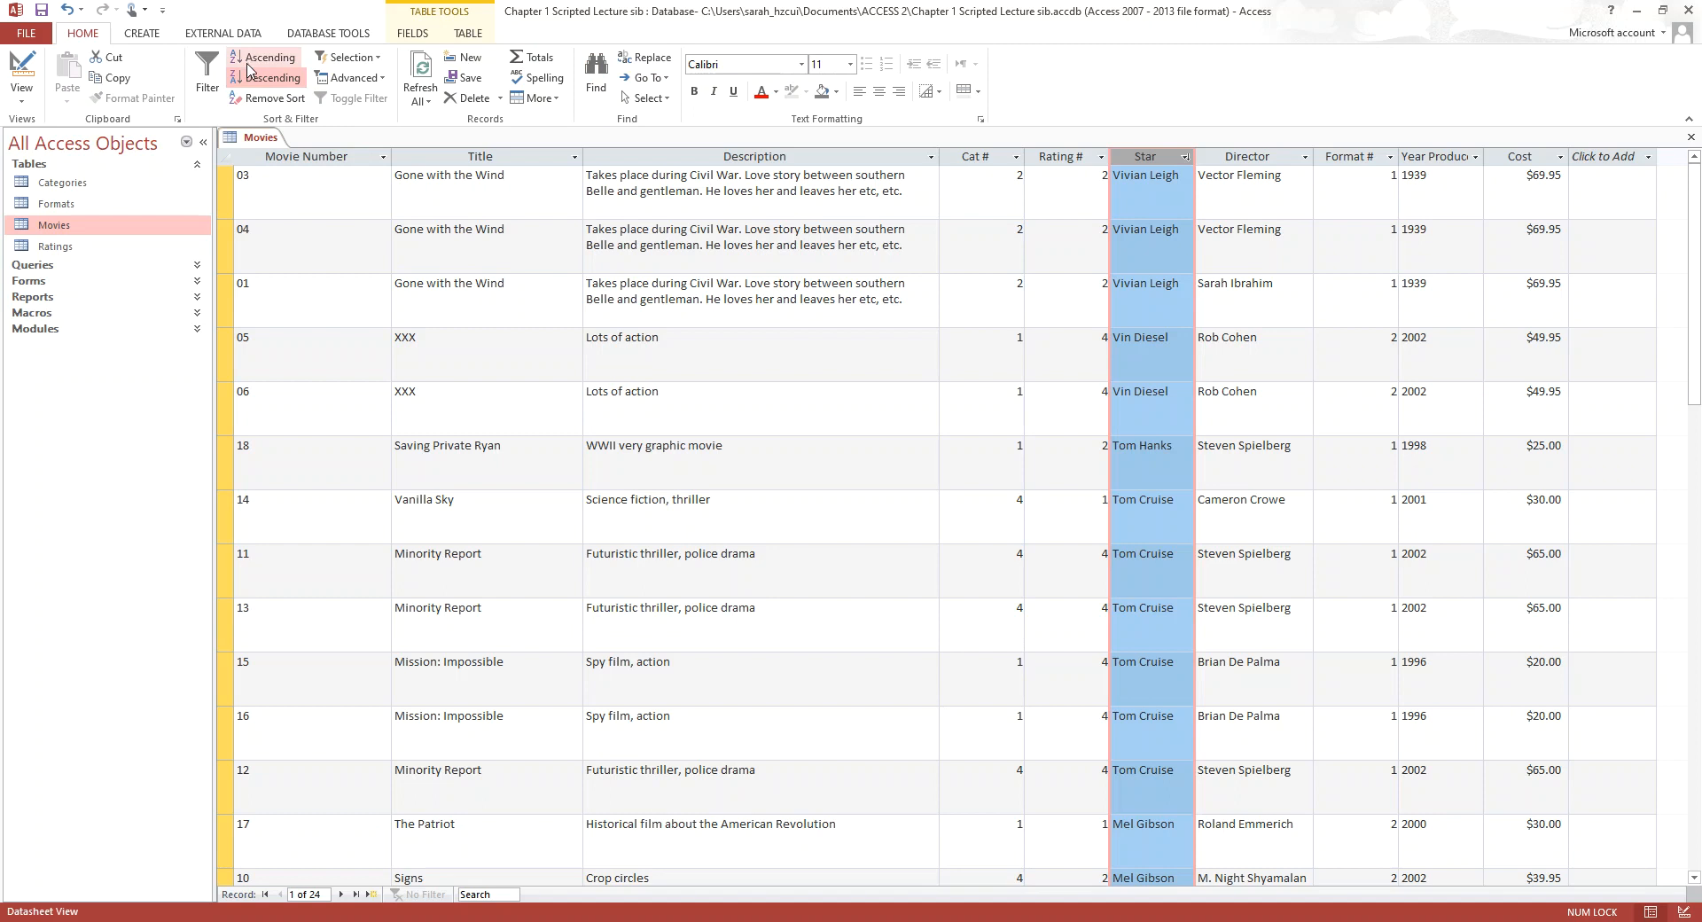
{"action": "left_click", "coordinate": [1236, 152]}
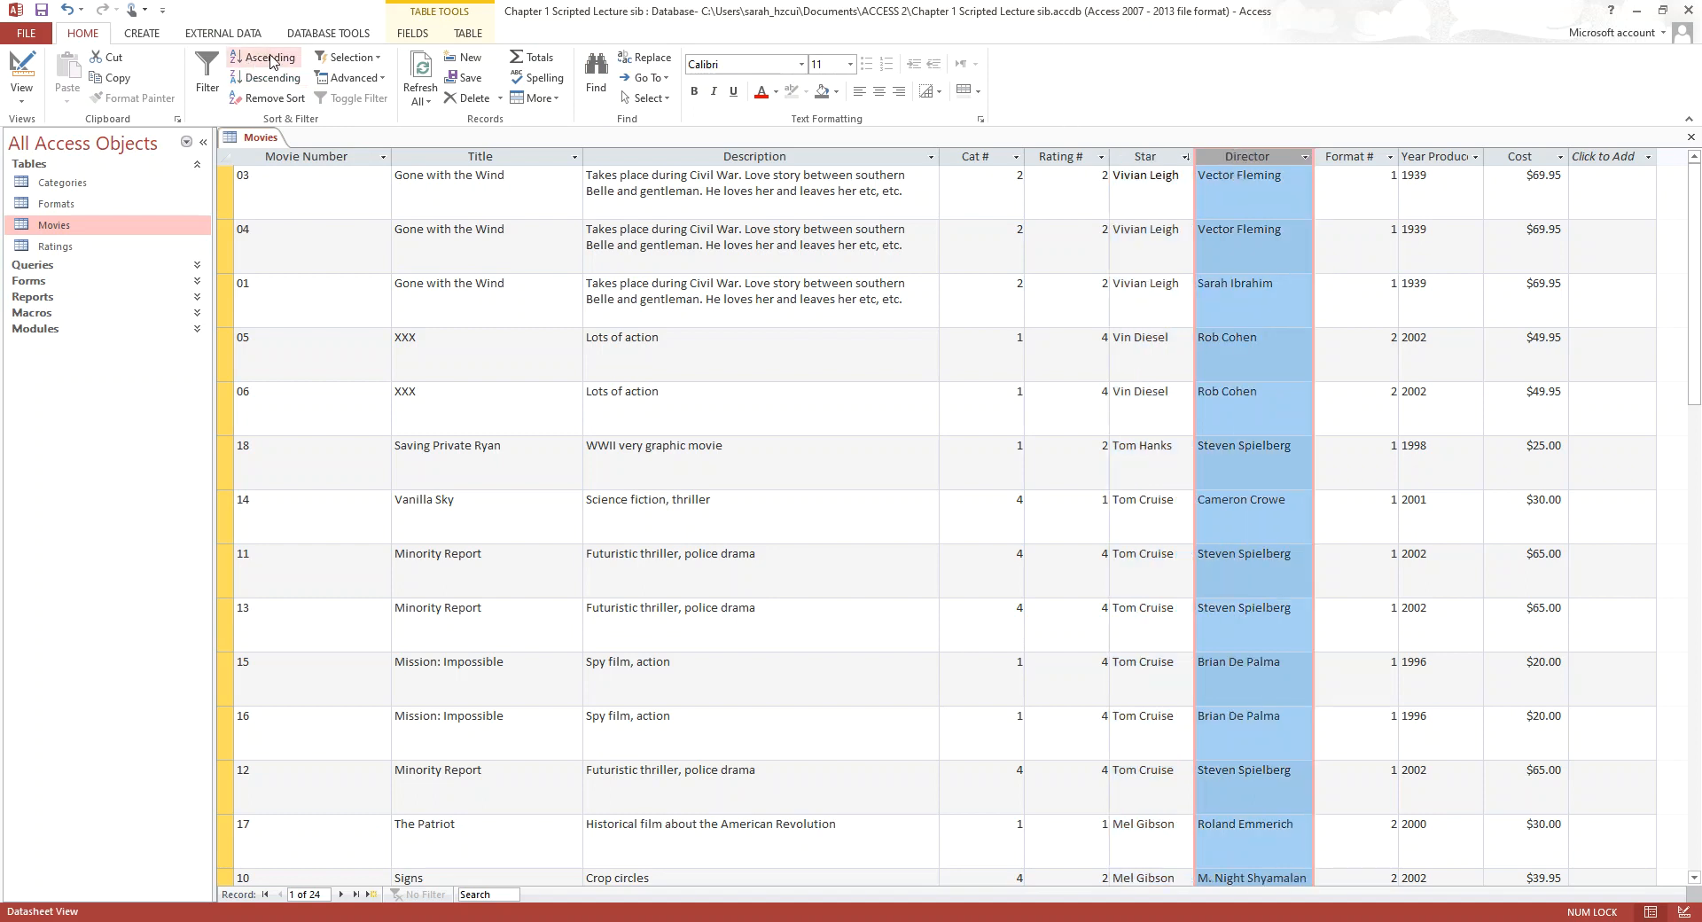
Sort by Director ascending, re-sort Star A to Z, then sort Director A to Z again
{"action": "left_click", "coordinate": [269, 58]}
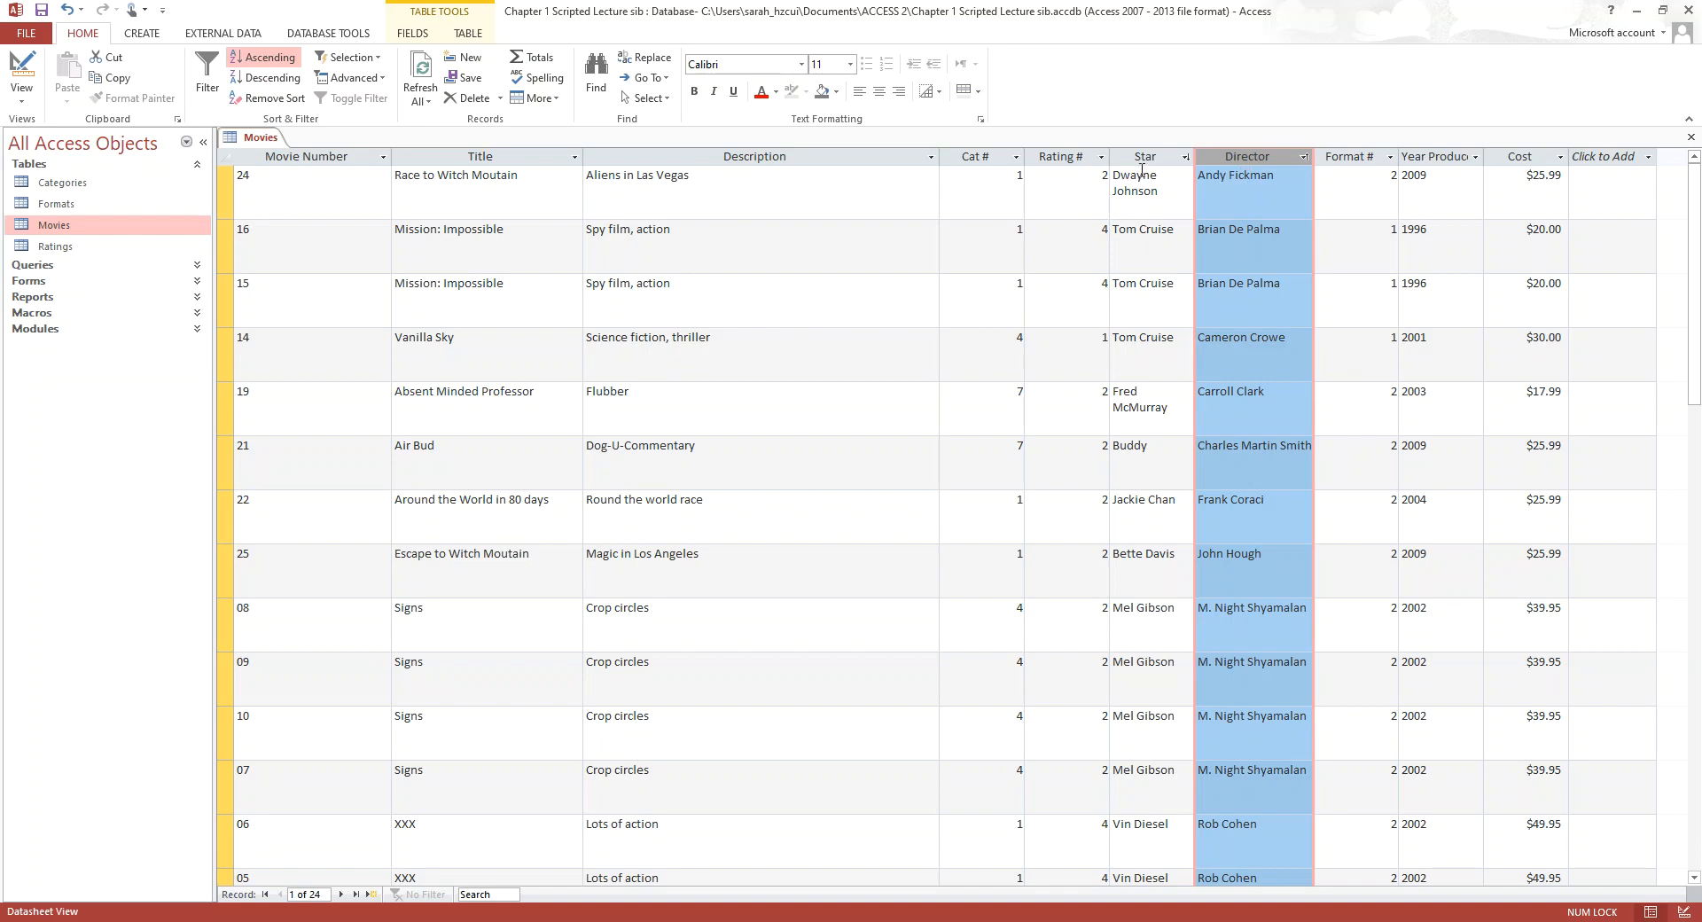
{"action": "left_click", "coordinate": [1271, 342]}
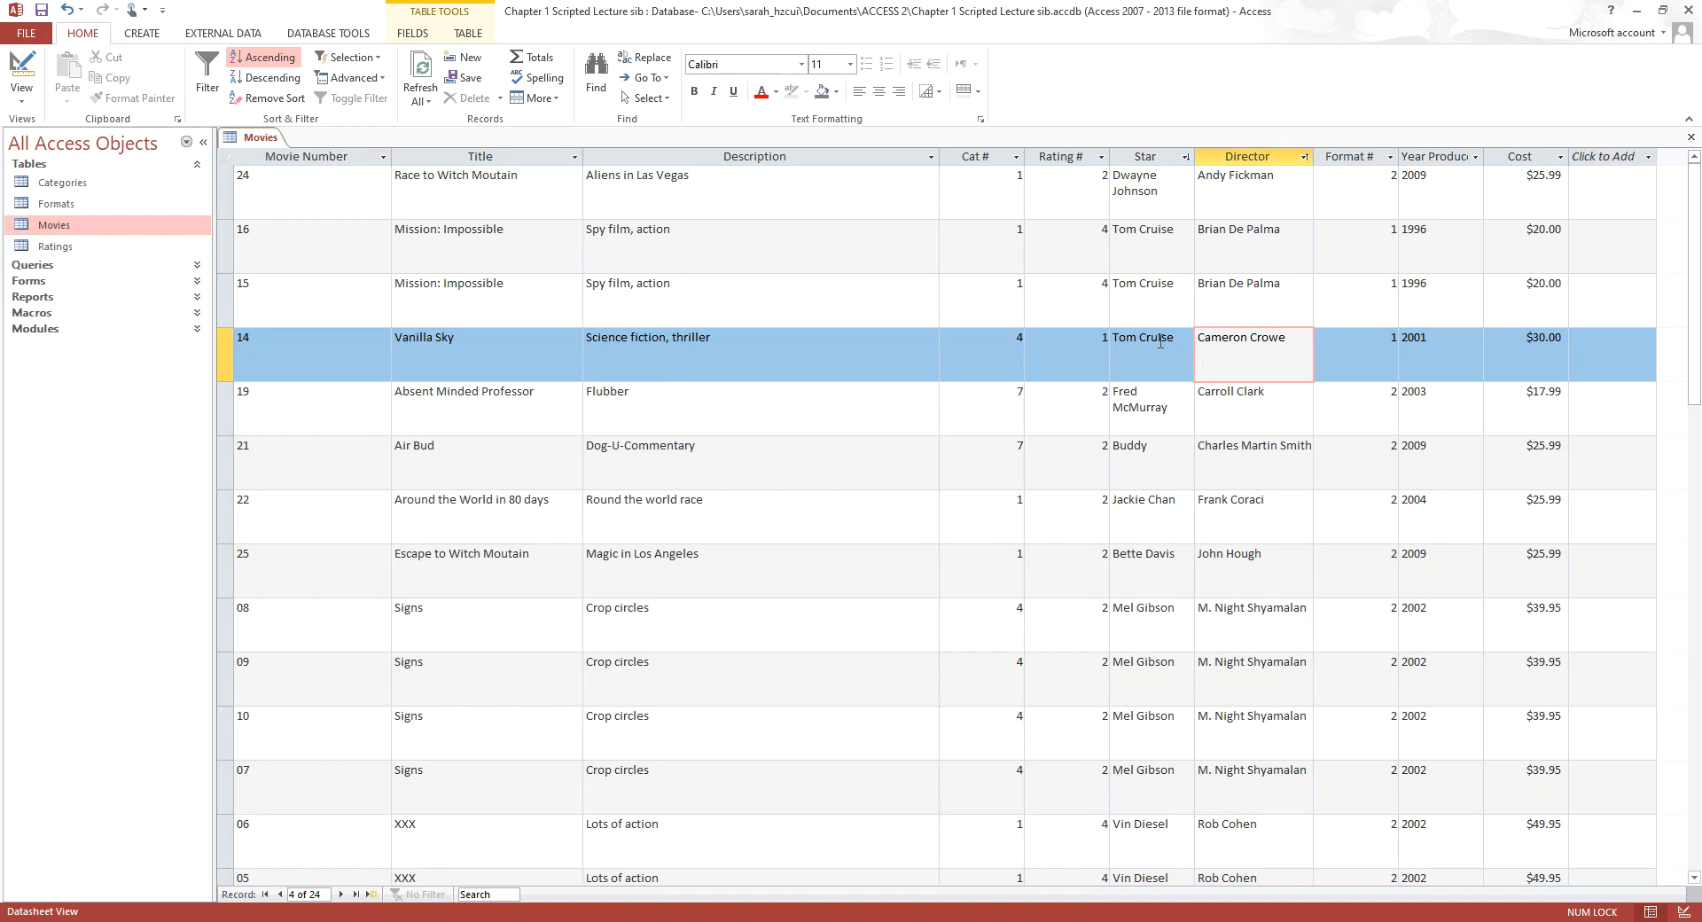
{"action": "left_click", "coordinate": [1161, 342]}
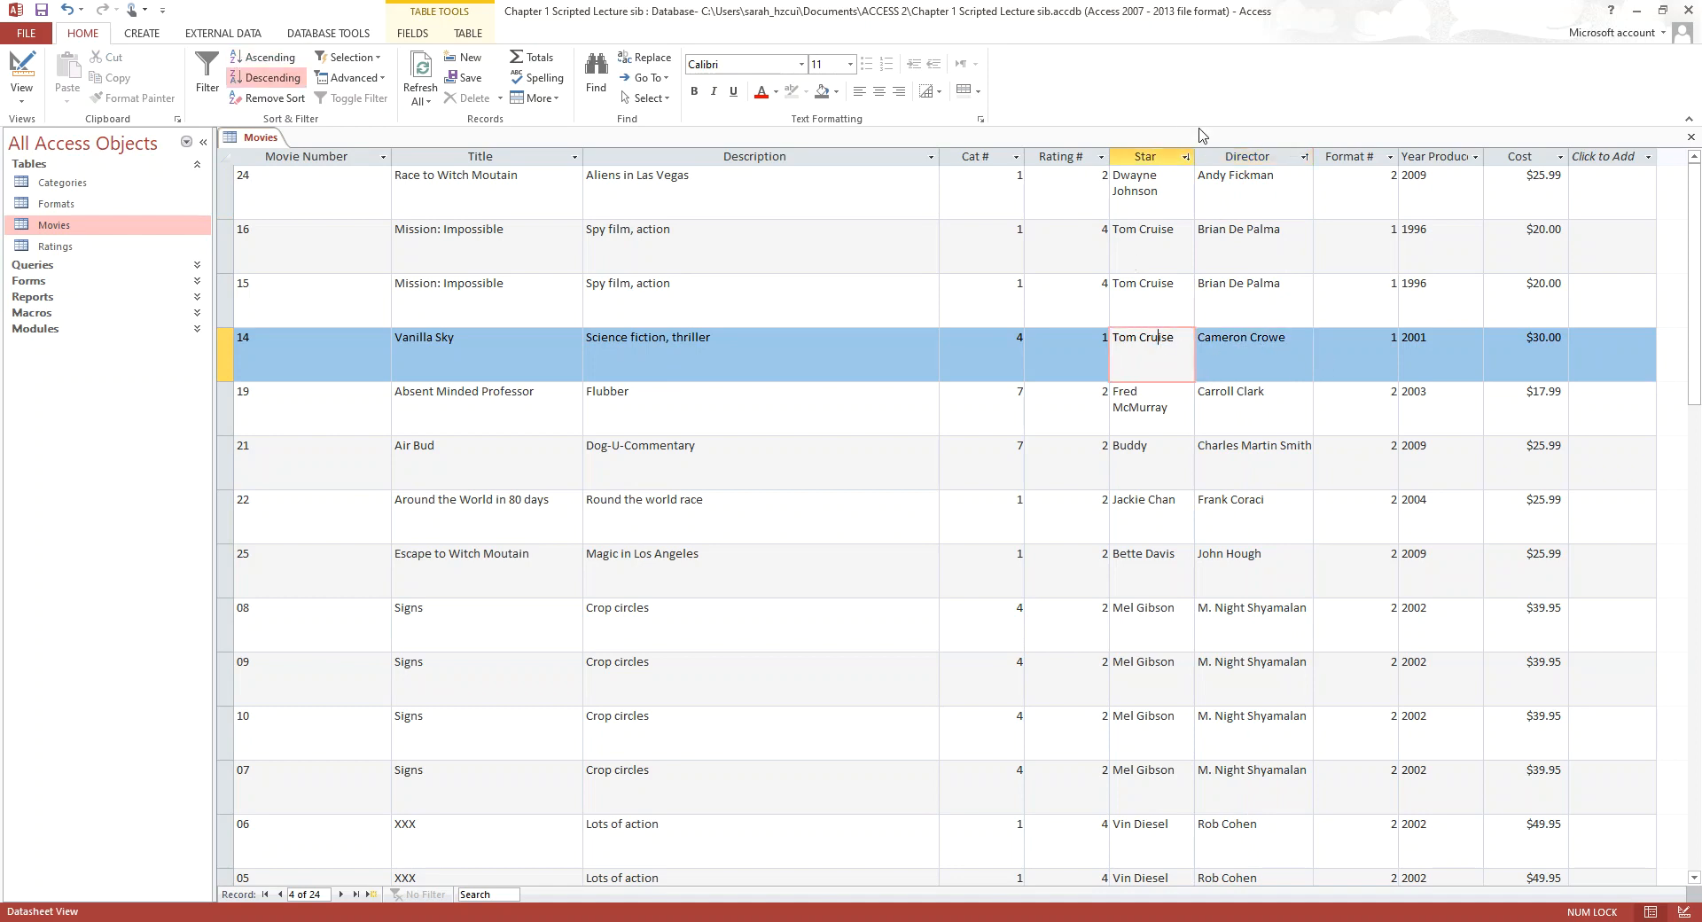
{"action": "left_click", "coordinate": [1185, 163]}
{"action": "right_click", "coordinate": [1164, 158]}
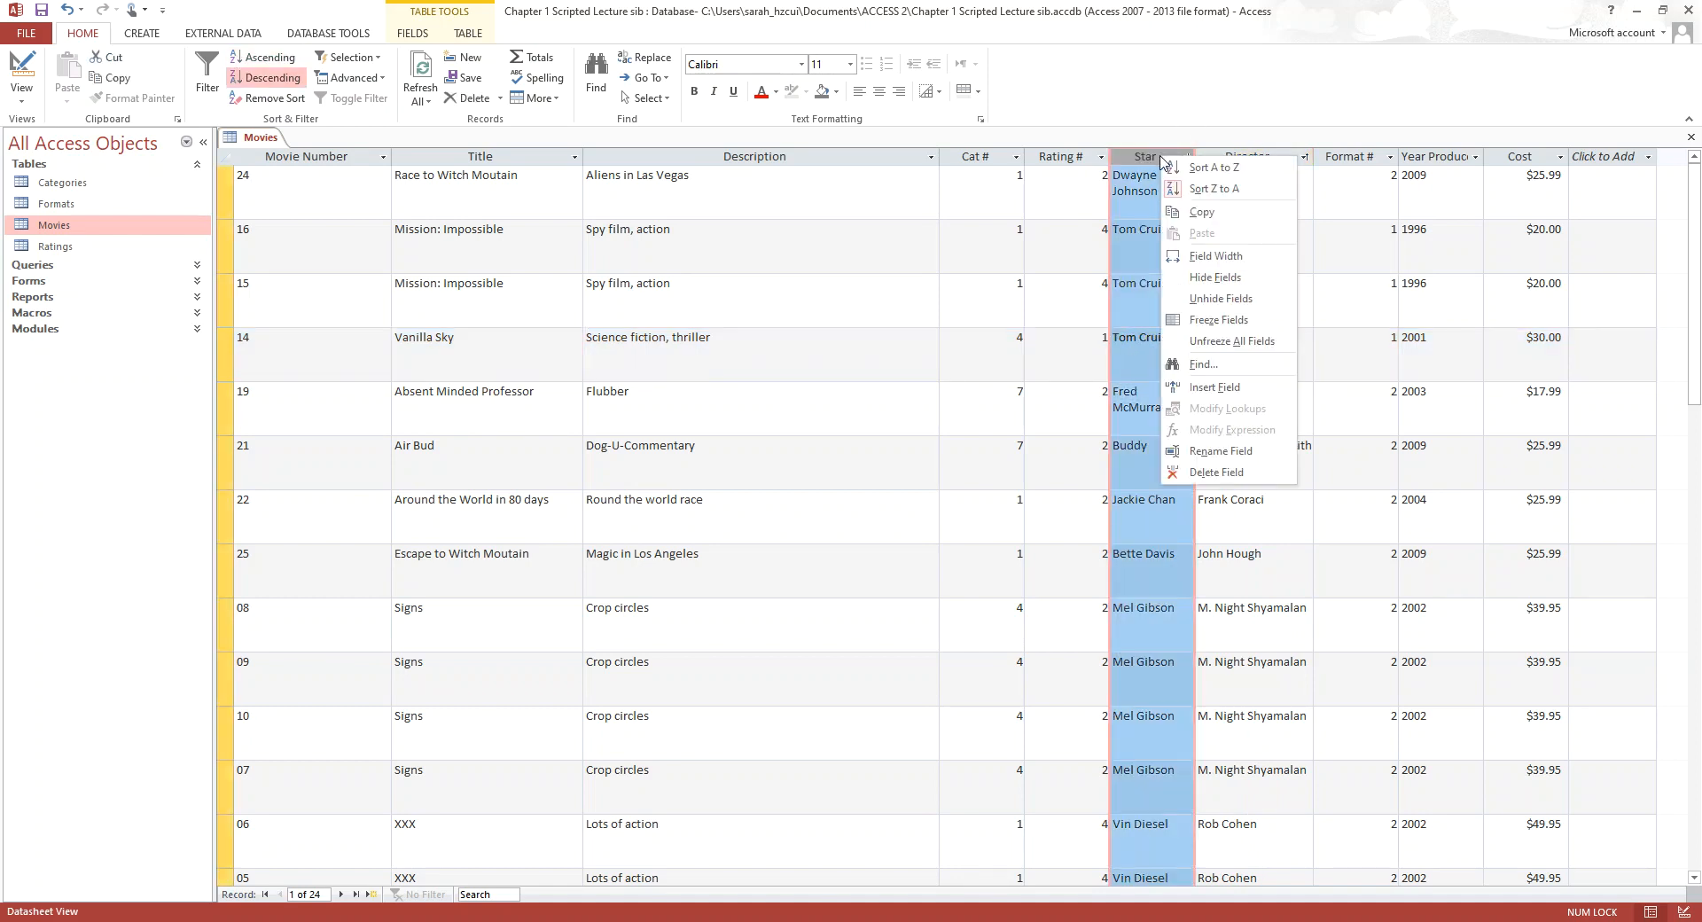
{"action": "left_click", "coordinate": [1202, 164]}
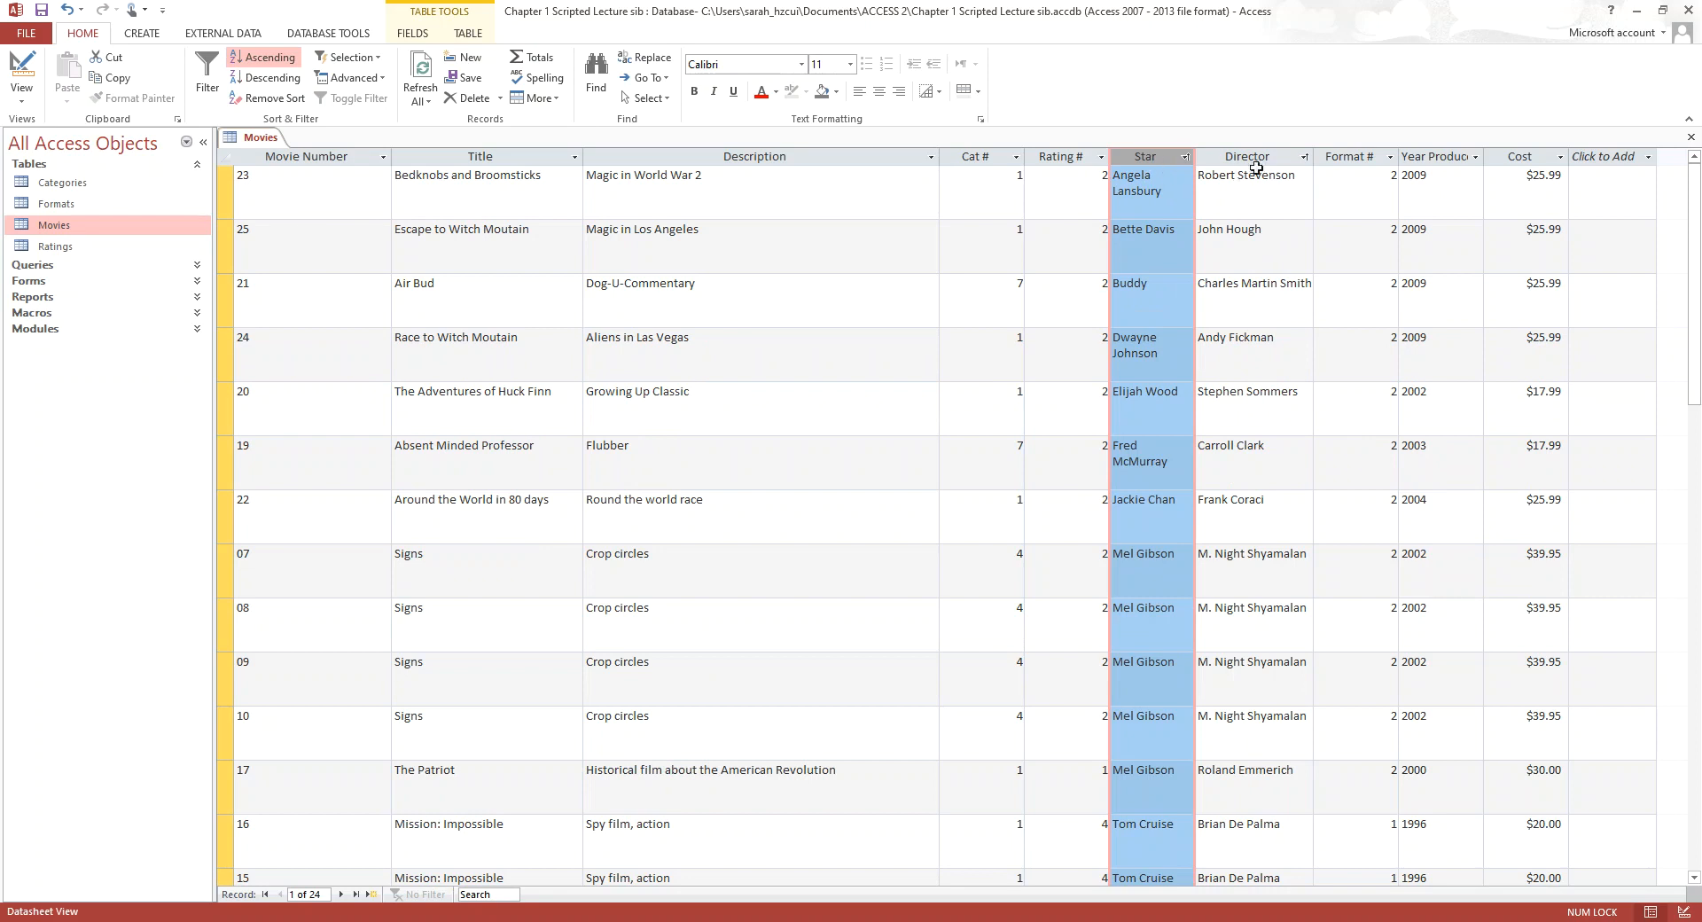
{"action": "left_click", "coordinate": [1265, 177]}
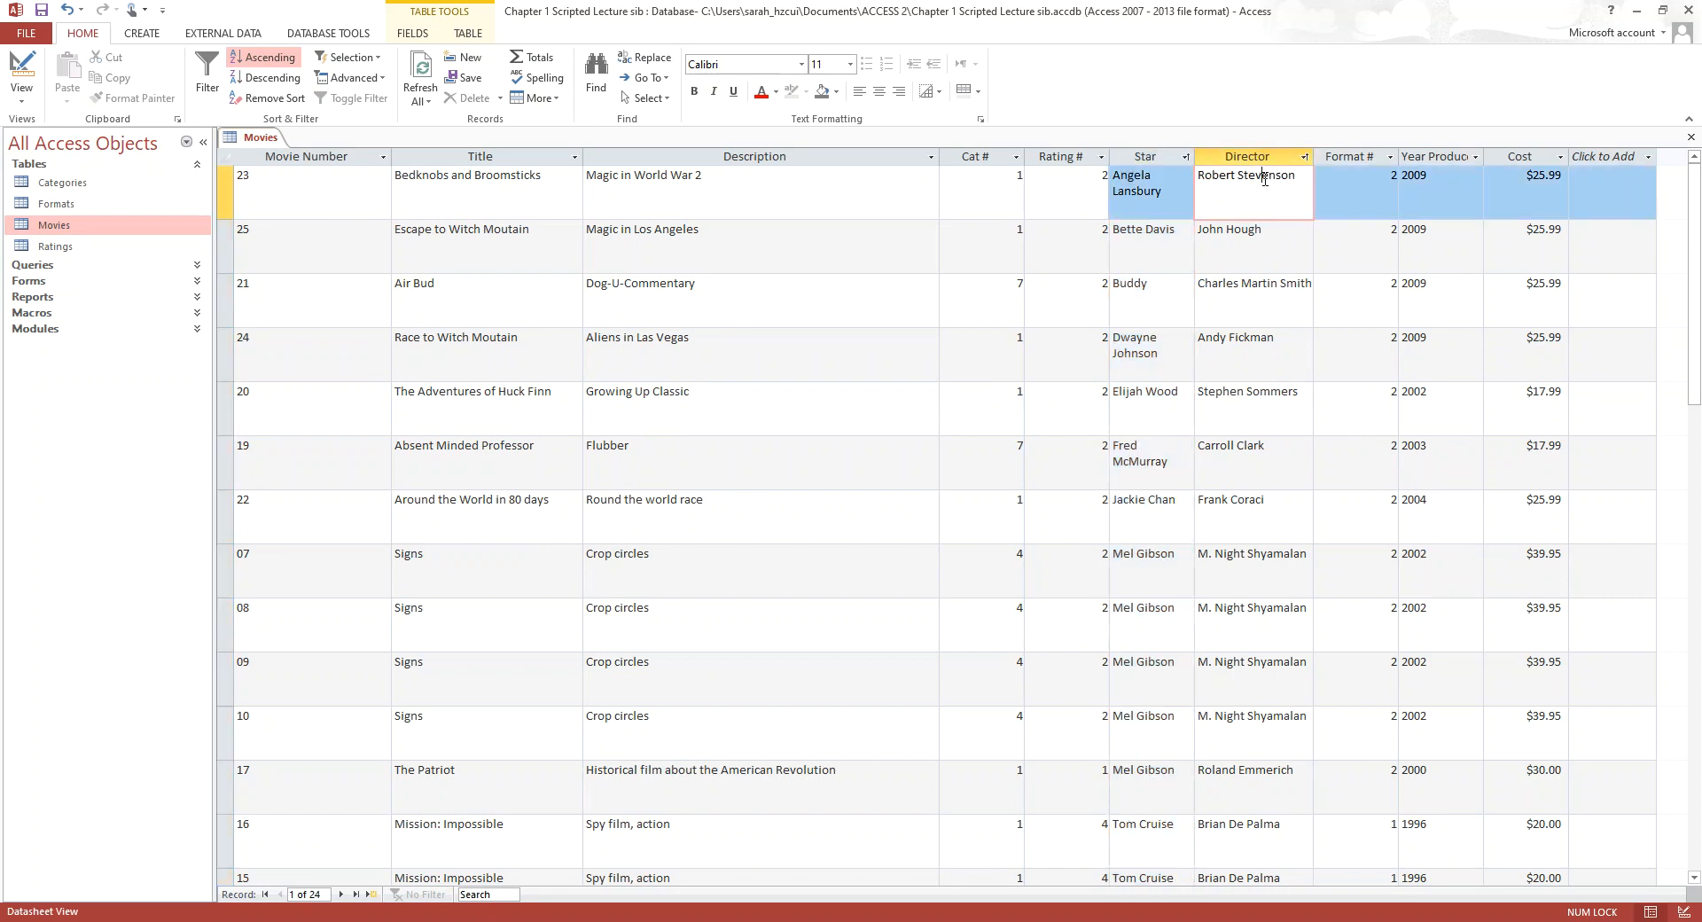
{"action": "left_click", "coordinate": [1264, 160]}
{"action": "right_click", "coordinate": [1264, 160]}
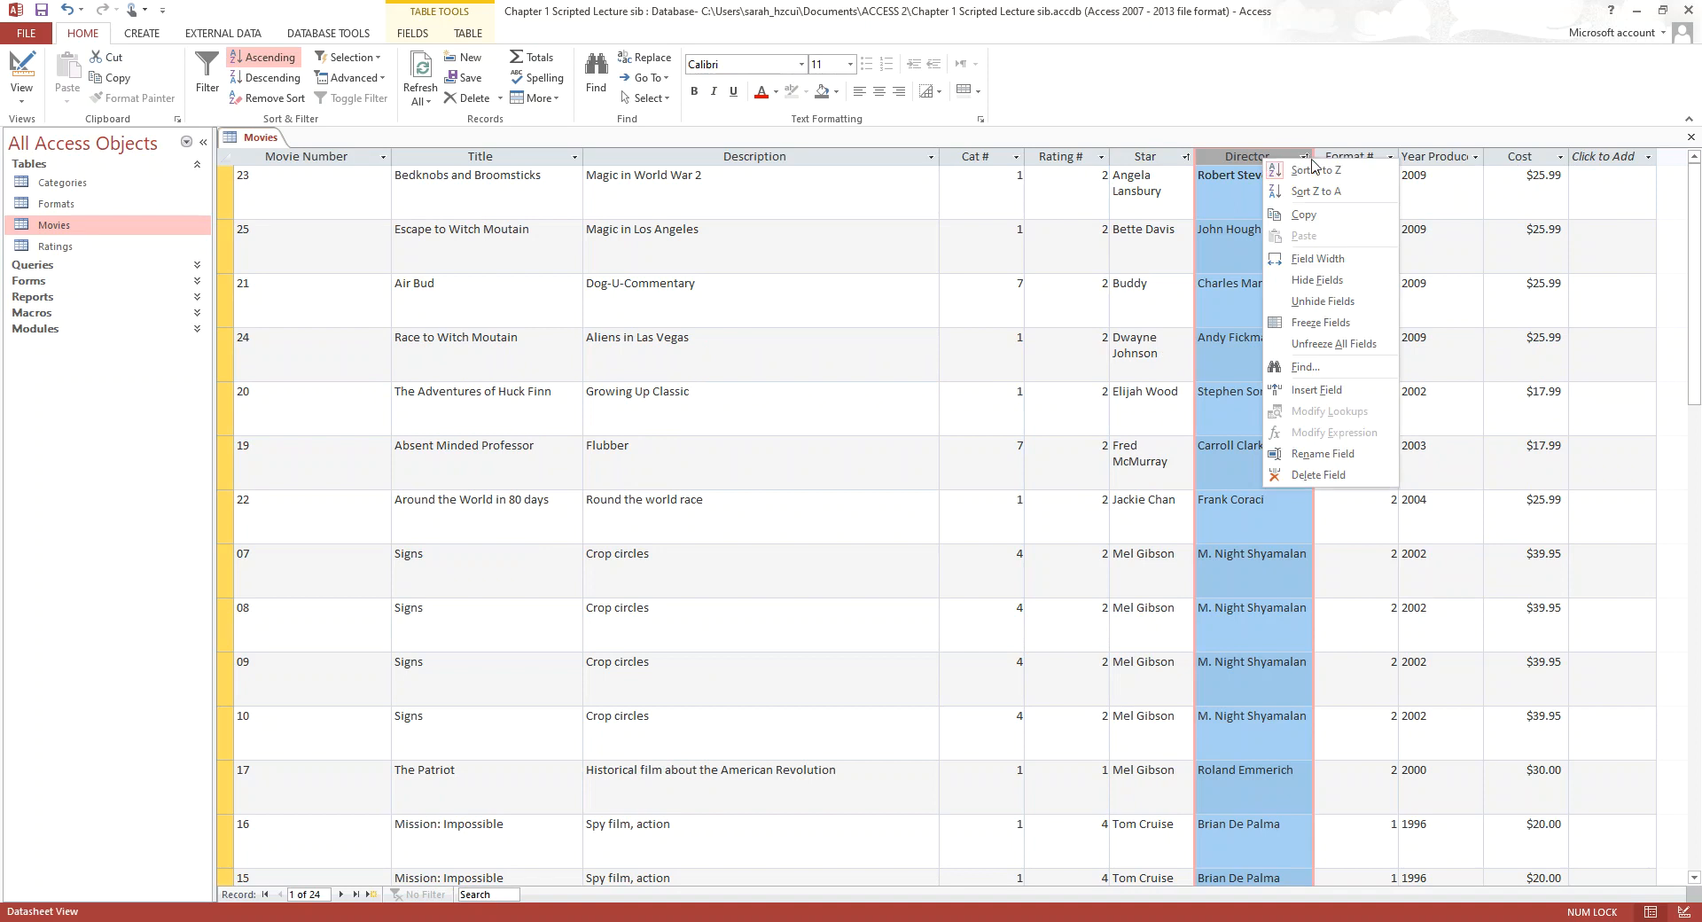
{"action": "left_click", "coordinate": [1320, 169]}
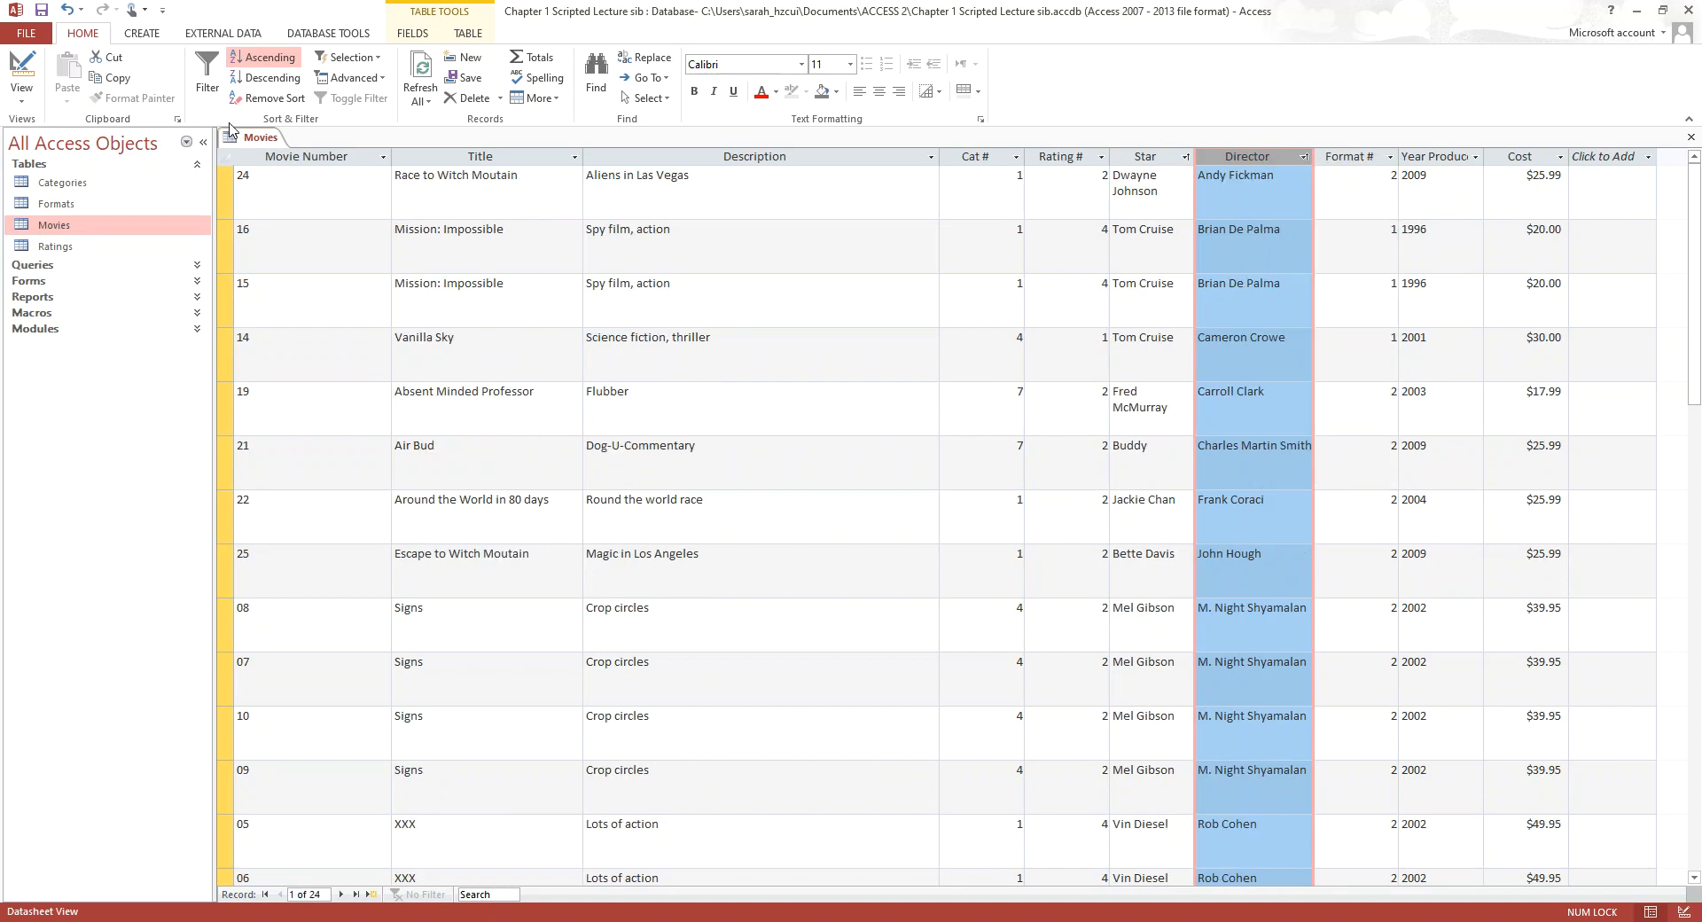
{"action": "left_click", "coordinate": [965, 254]}
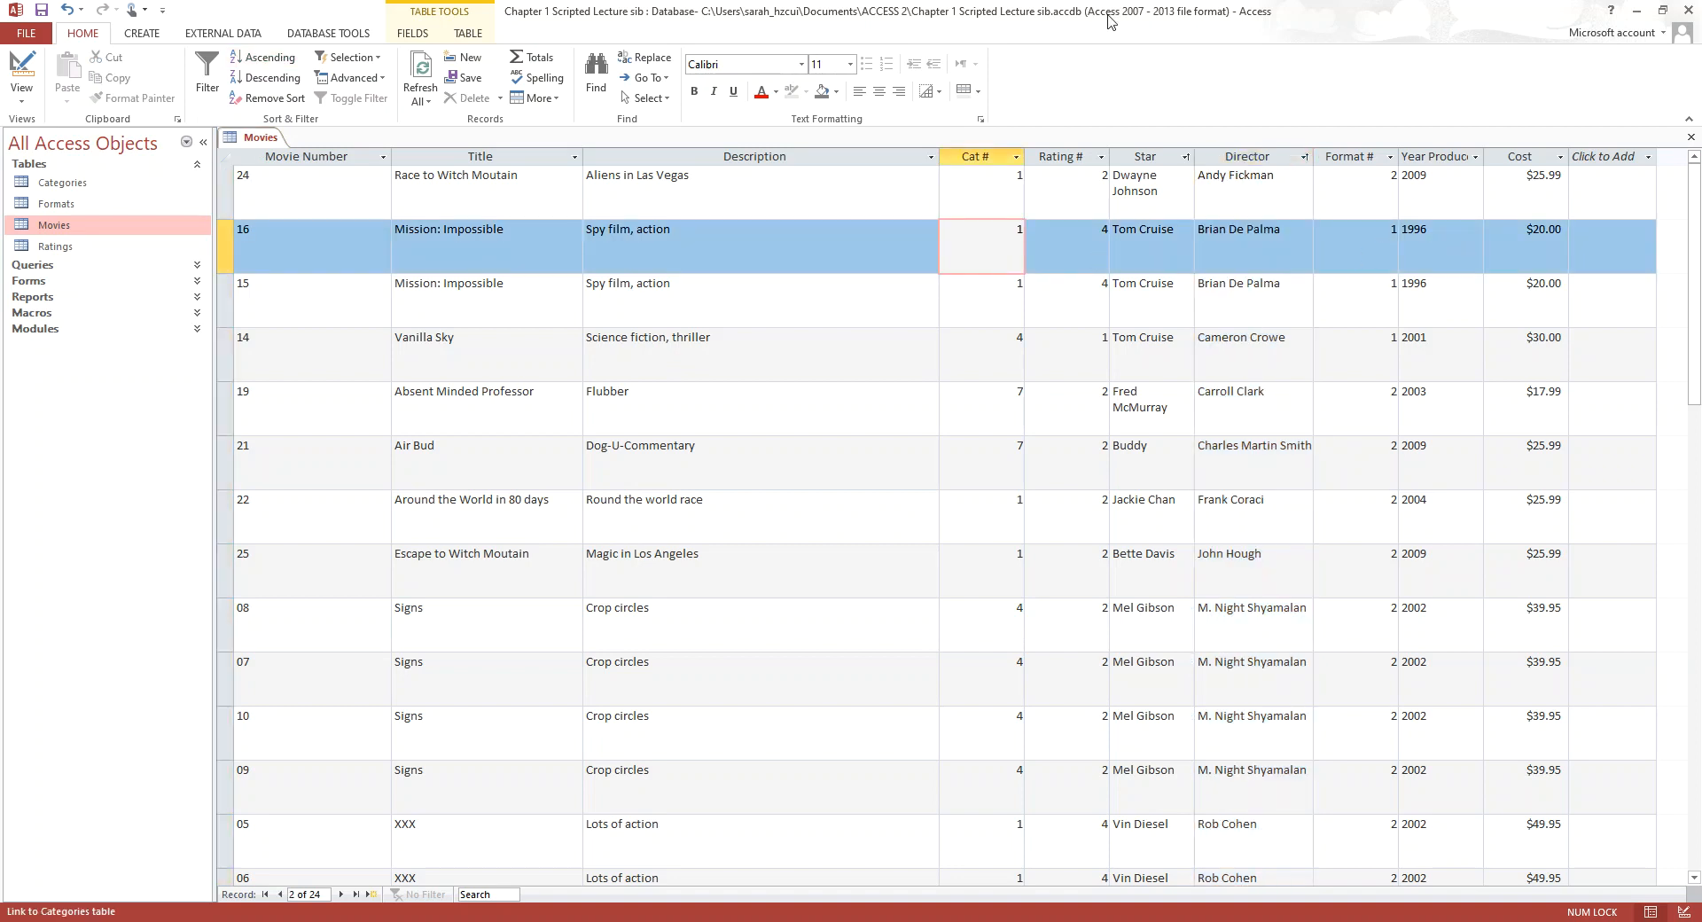
{"action": "left_click", "coordinate": [1168, 182]}
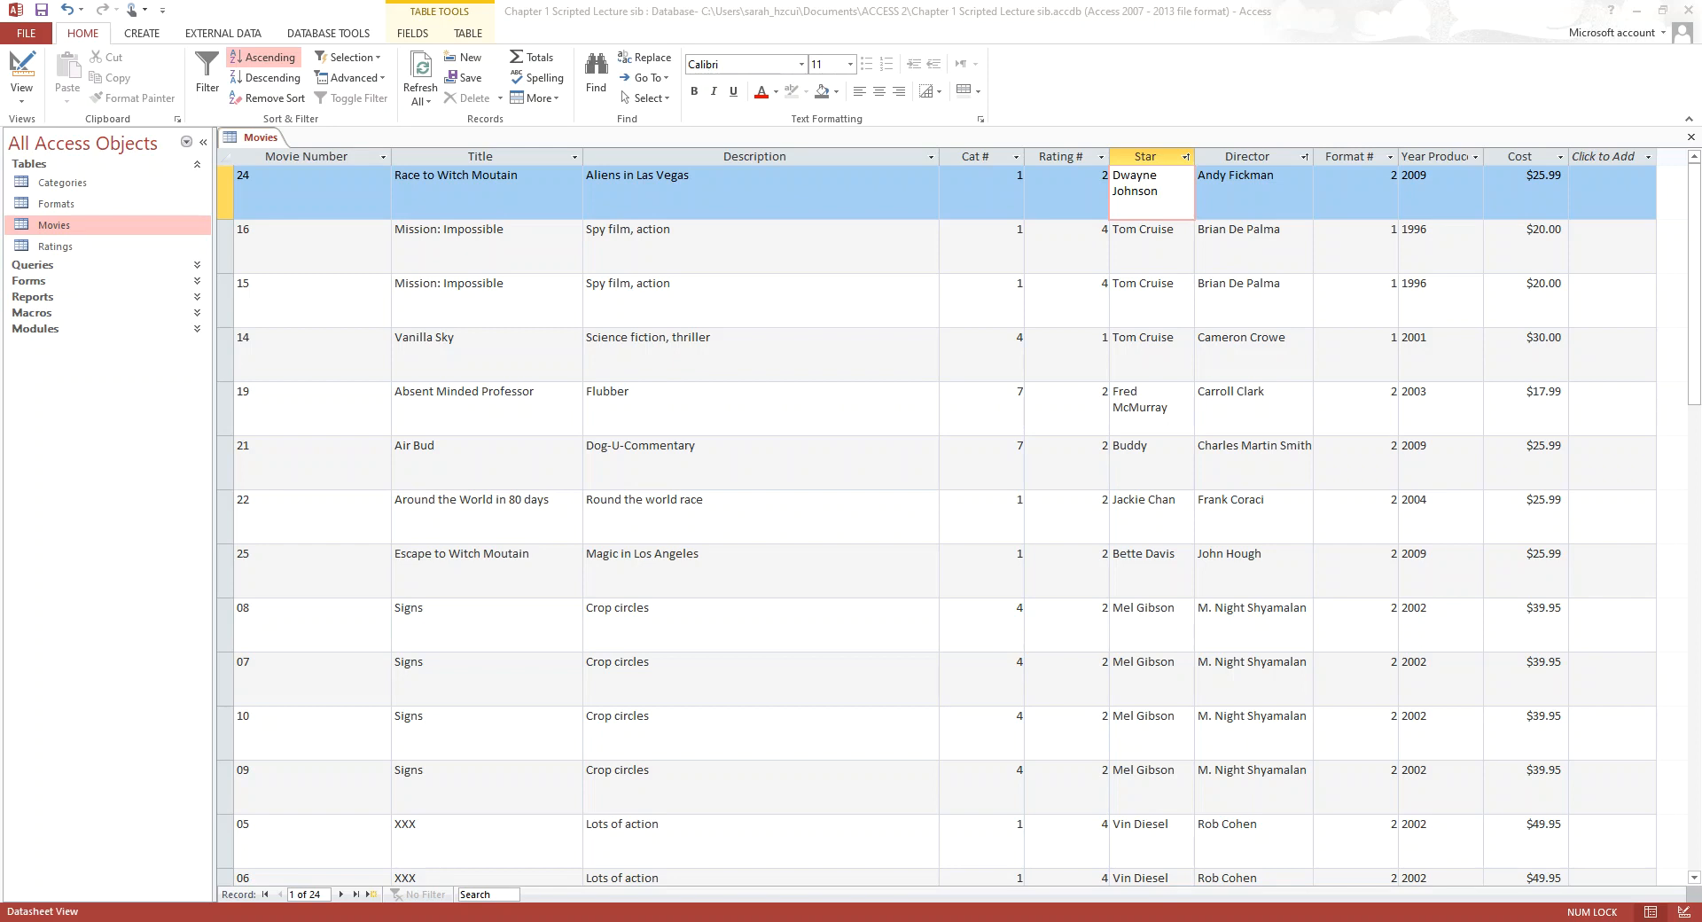
{"action": "left_click", "coordinate": [733, 673]}
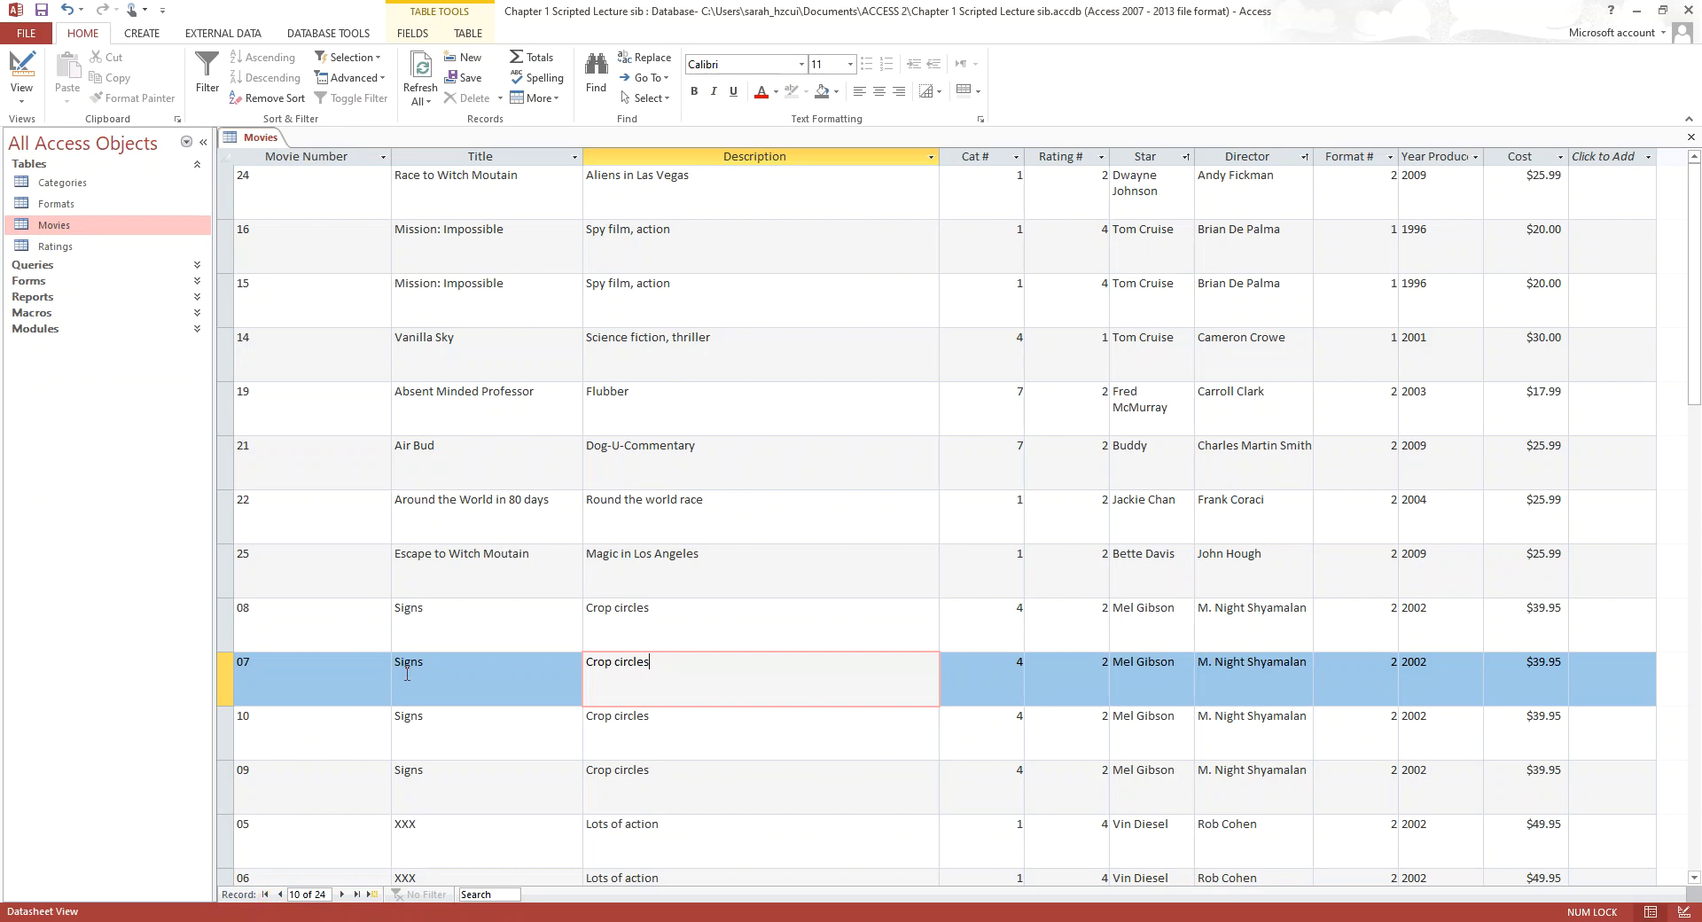
{"action": "left_click", "coordinate": [263, 895]}
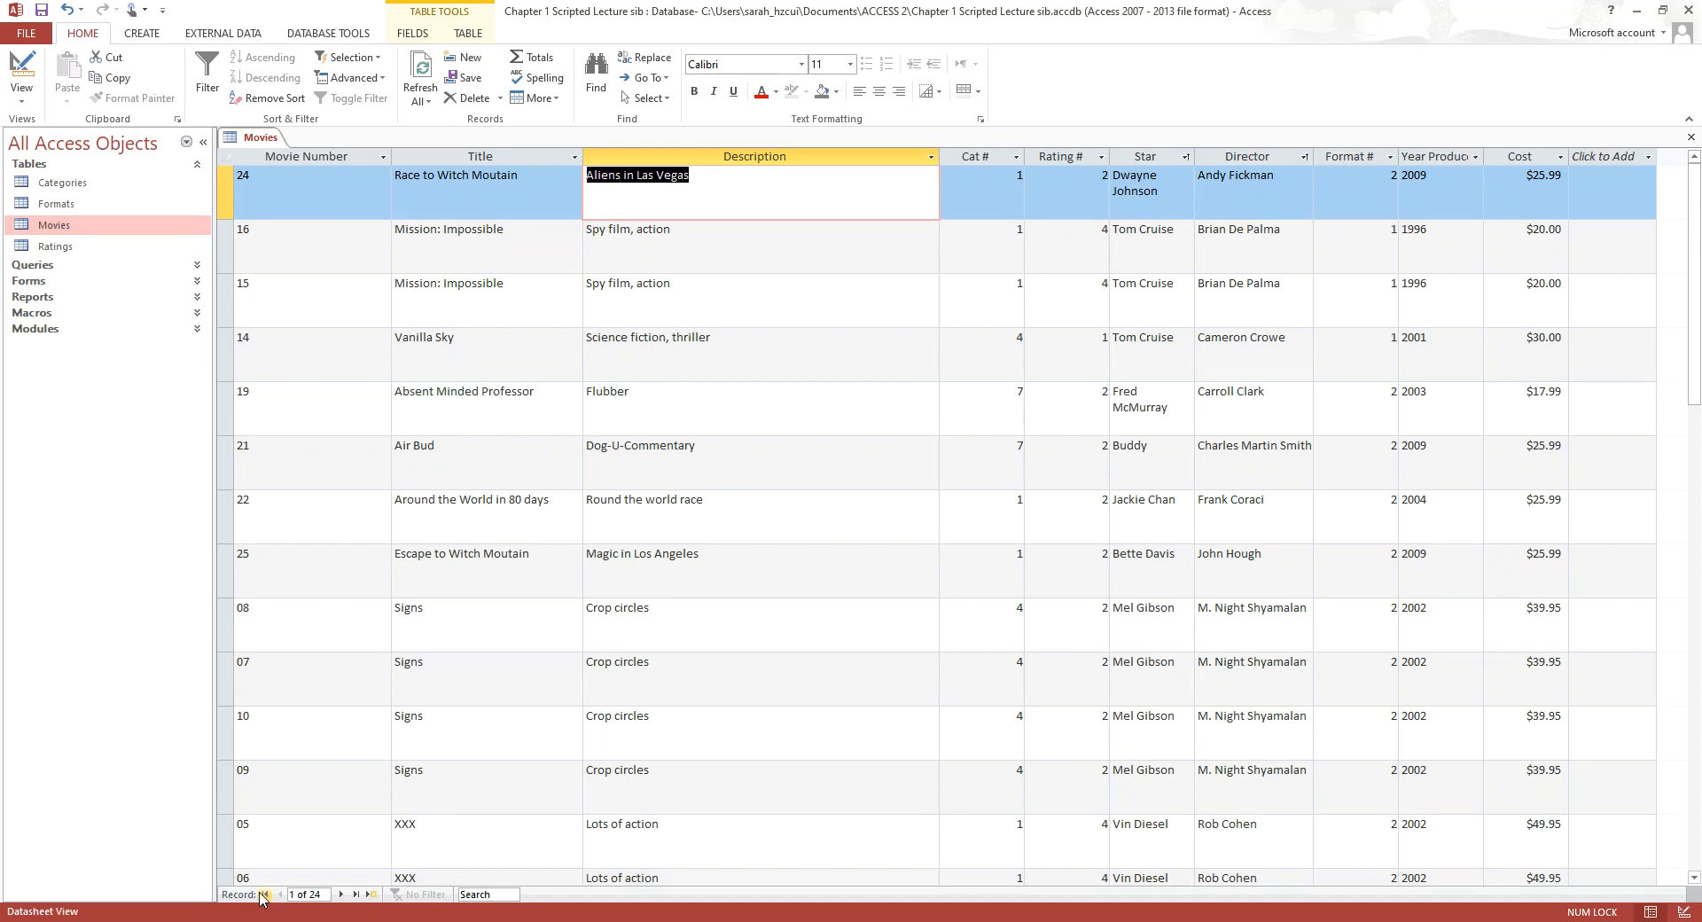
Jump to the last record, then enter 3 in the record number box to reach record 3
{"action": "left_click", "coordinate": [354, 895]}
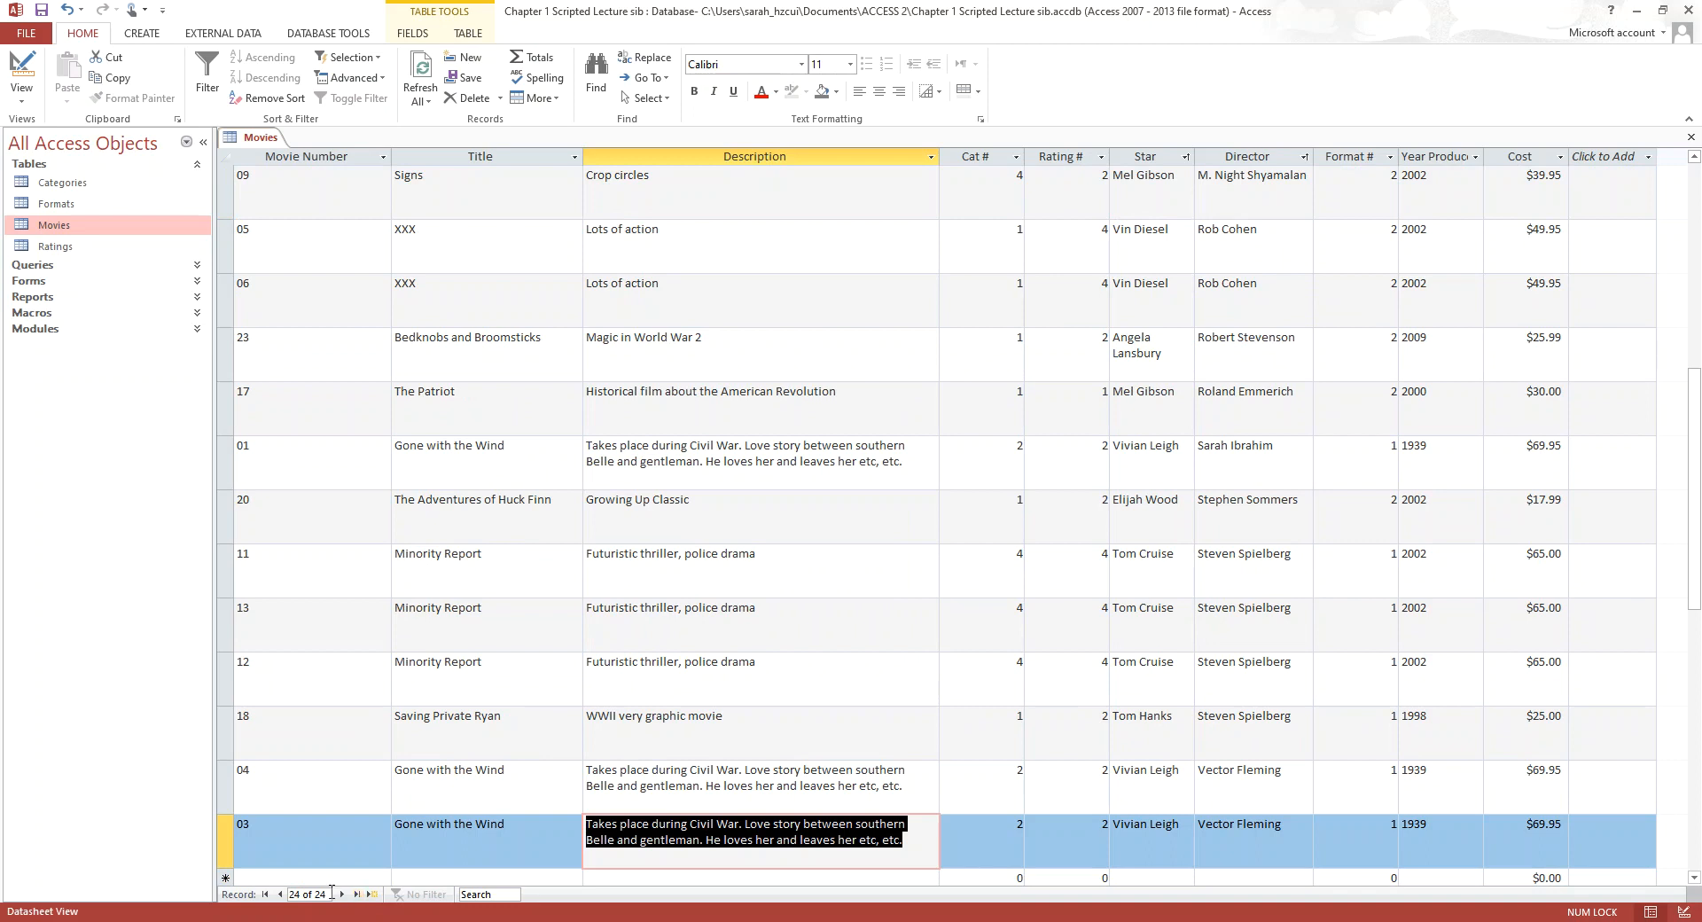
{"action": "left_click", "coordinate": [318, 895]}
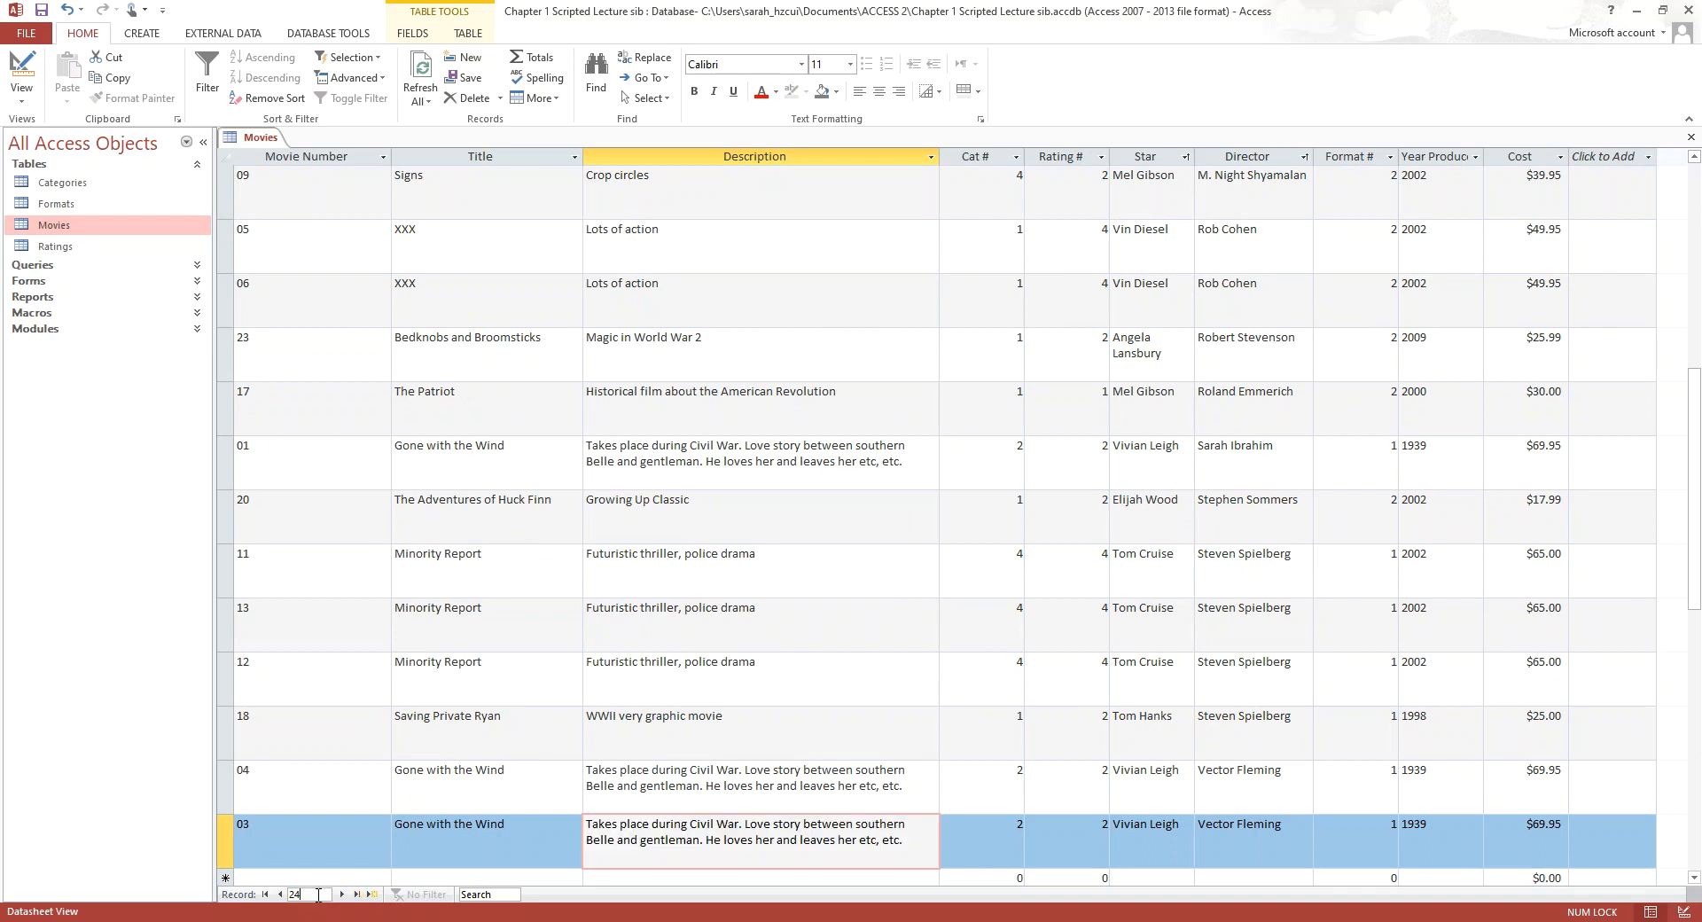
{"action": "double_click", "coordinate": [317, 896]}
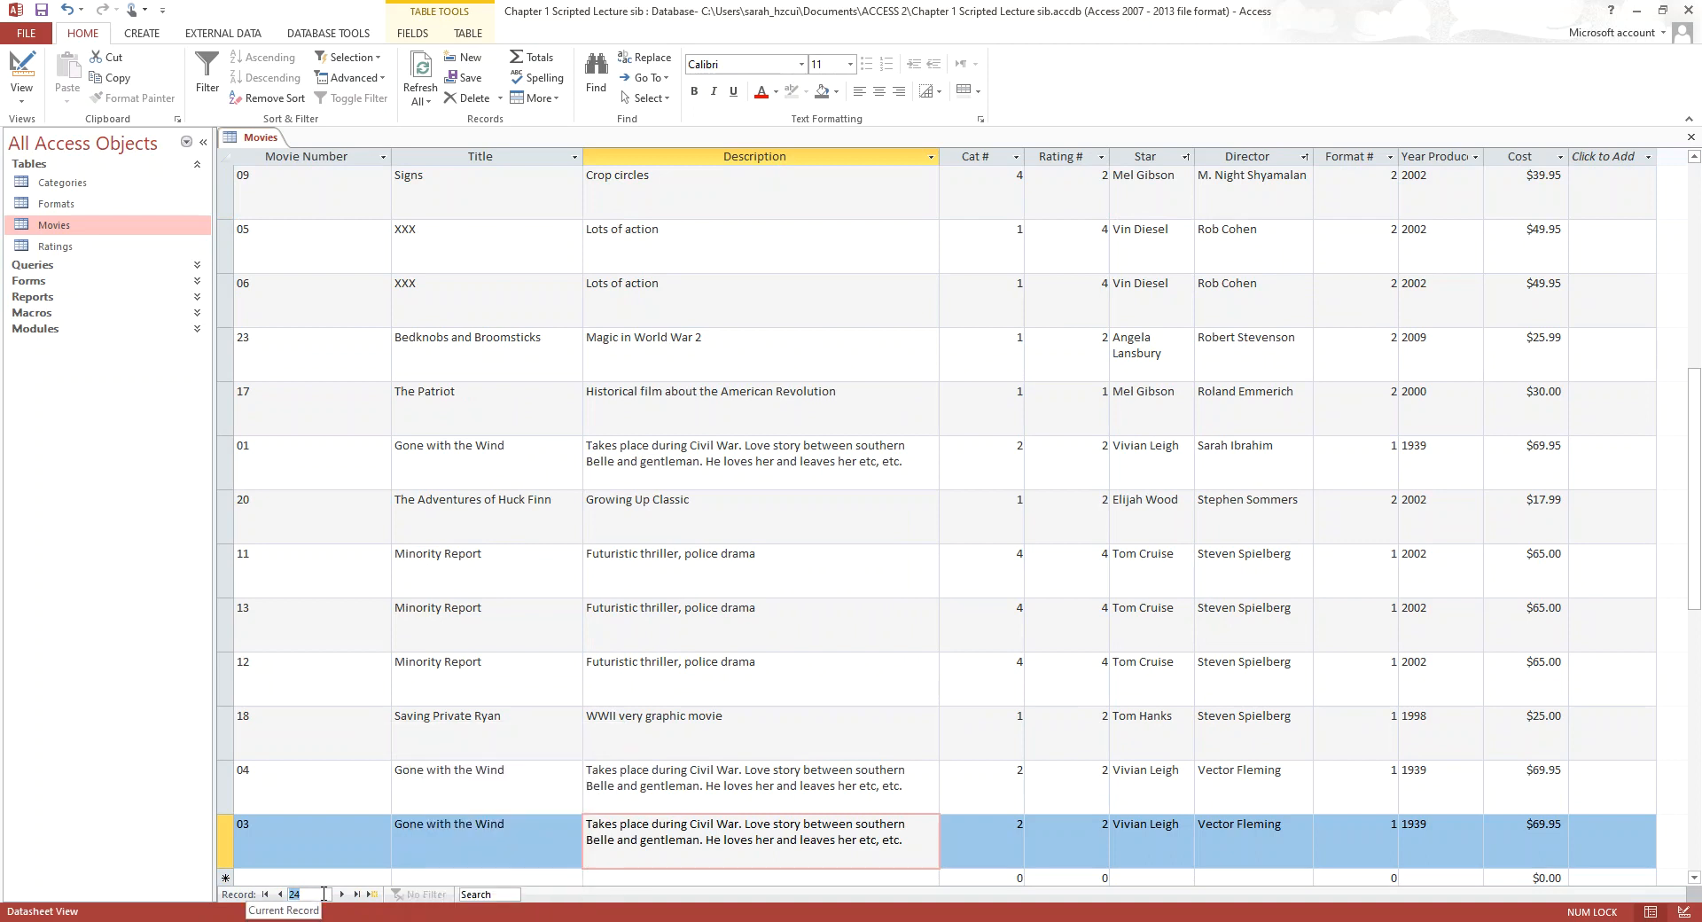
{"action": "type", "text": "3"}
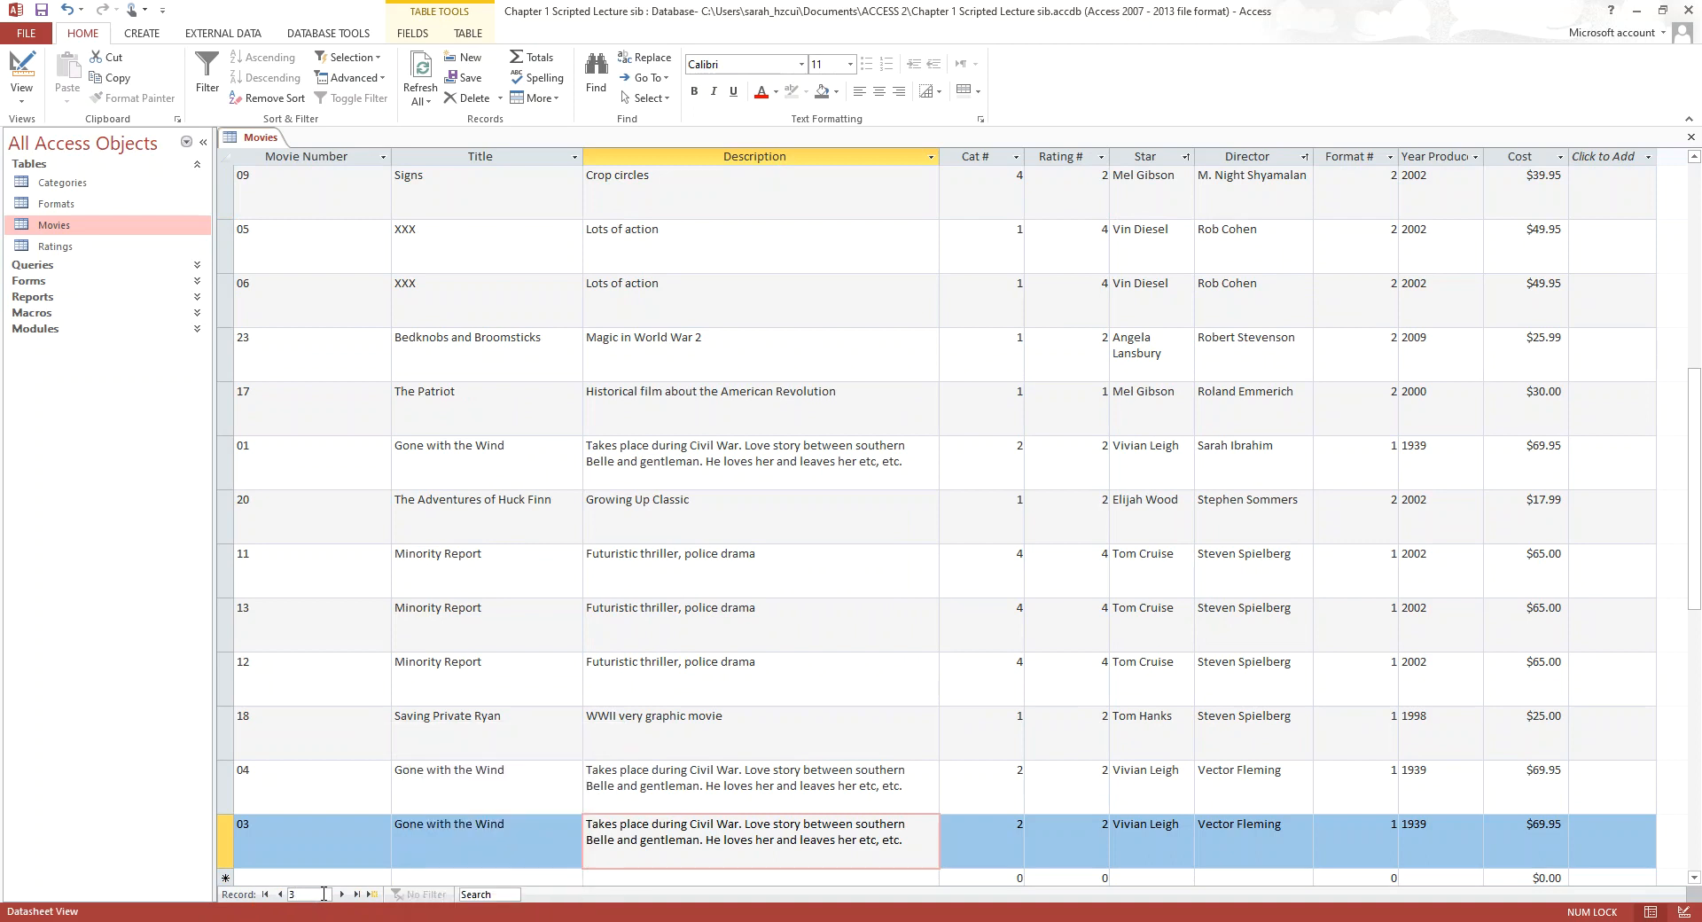
{"action": "key", "text": "Return"}
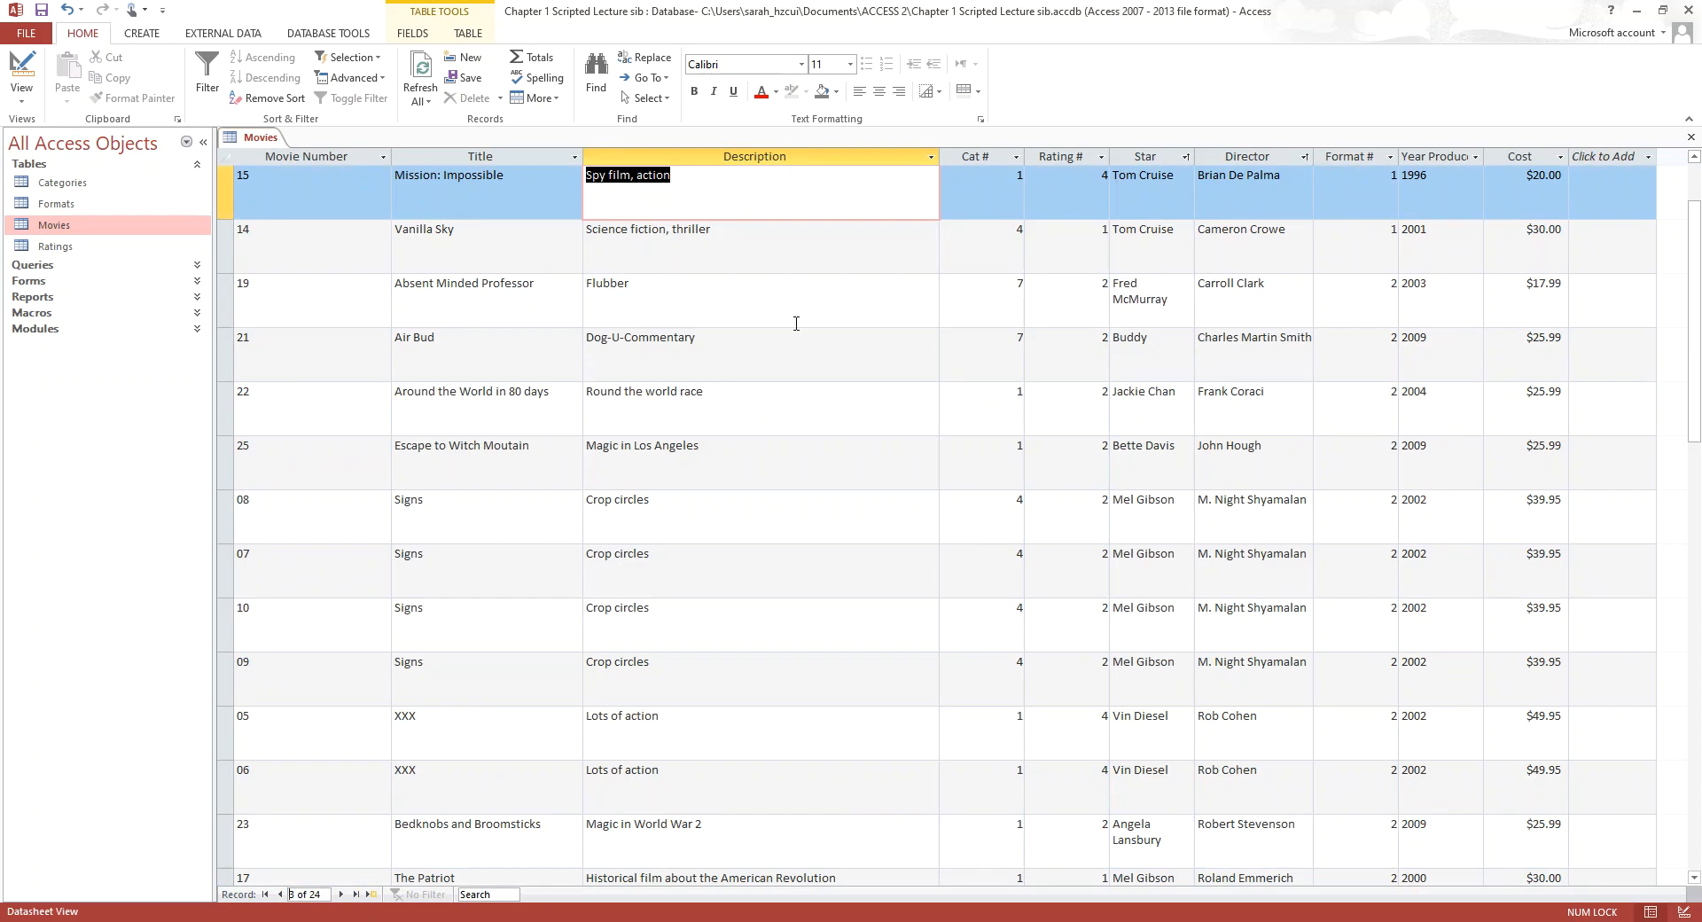
{"action": "scroll", "coordinate": [792, 317], "scroll_direction": "up", "scroll_amount": 1}
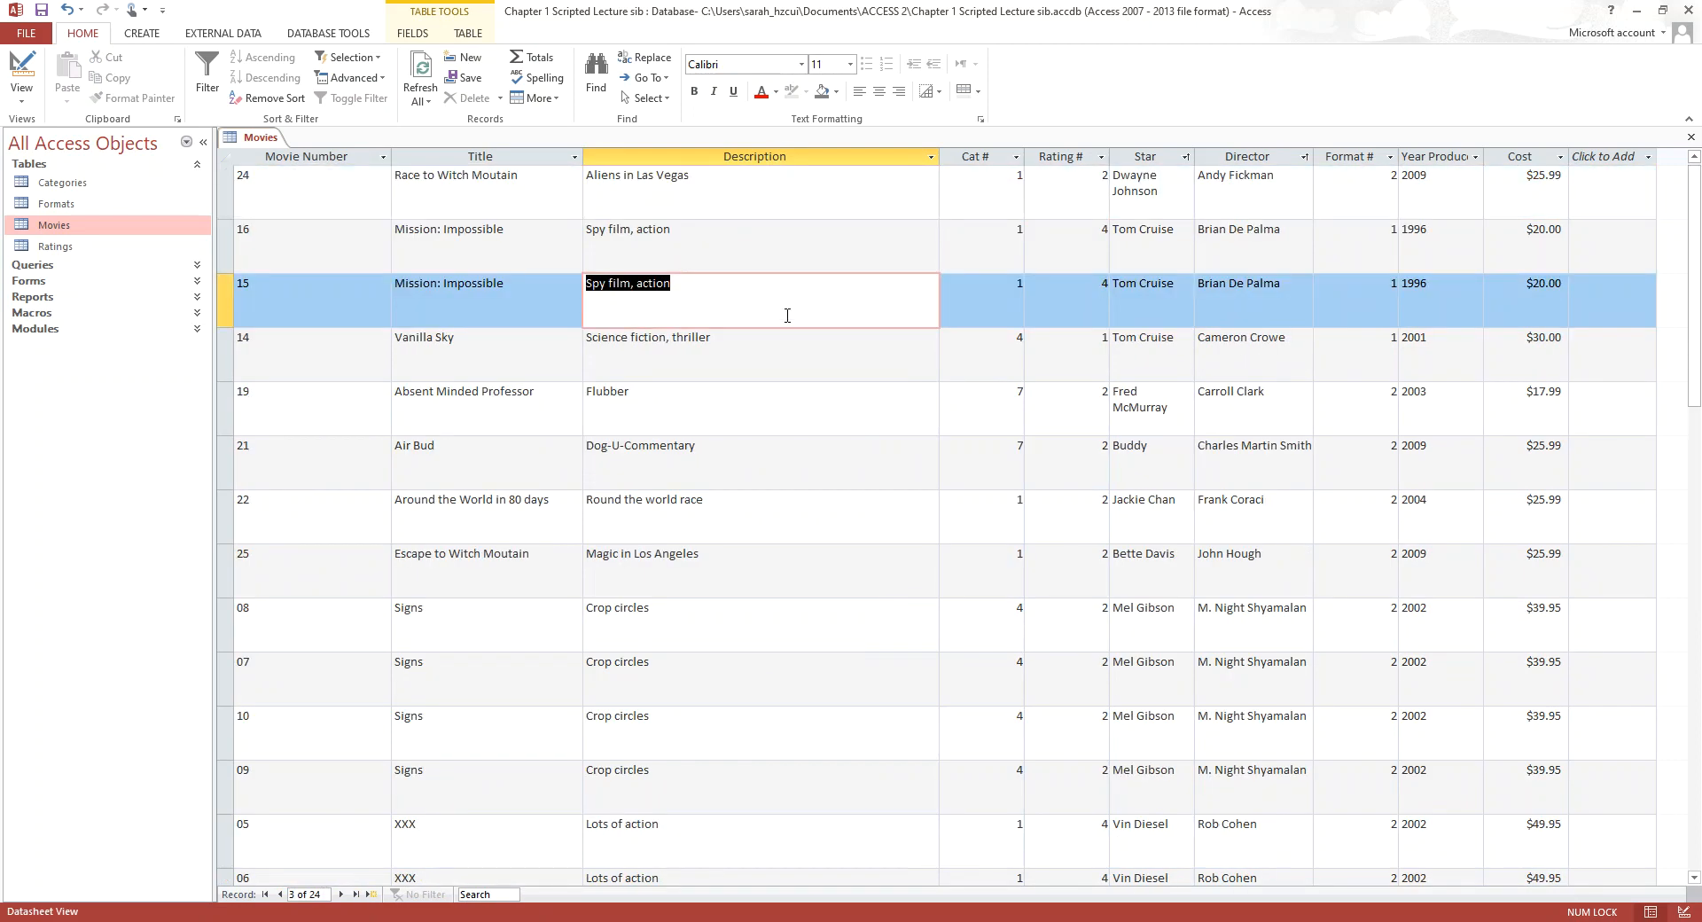
{"action": "left_click", "coordinate": [734, 292]}
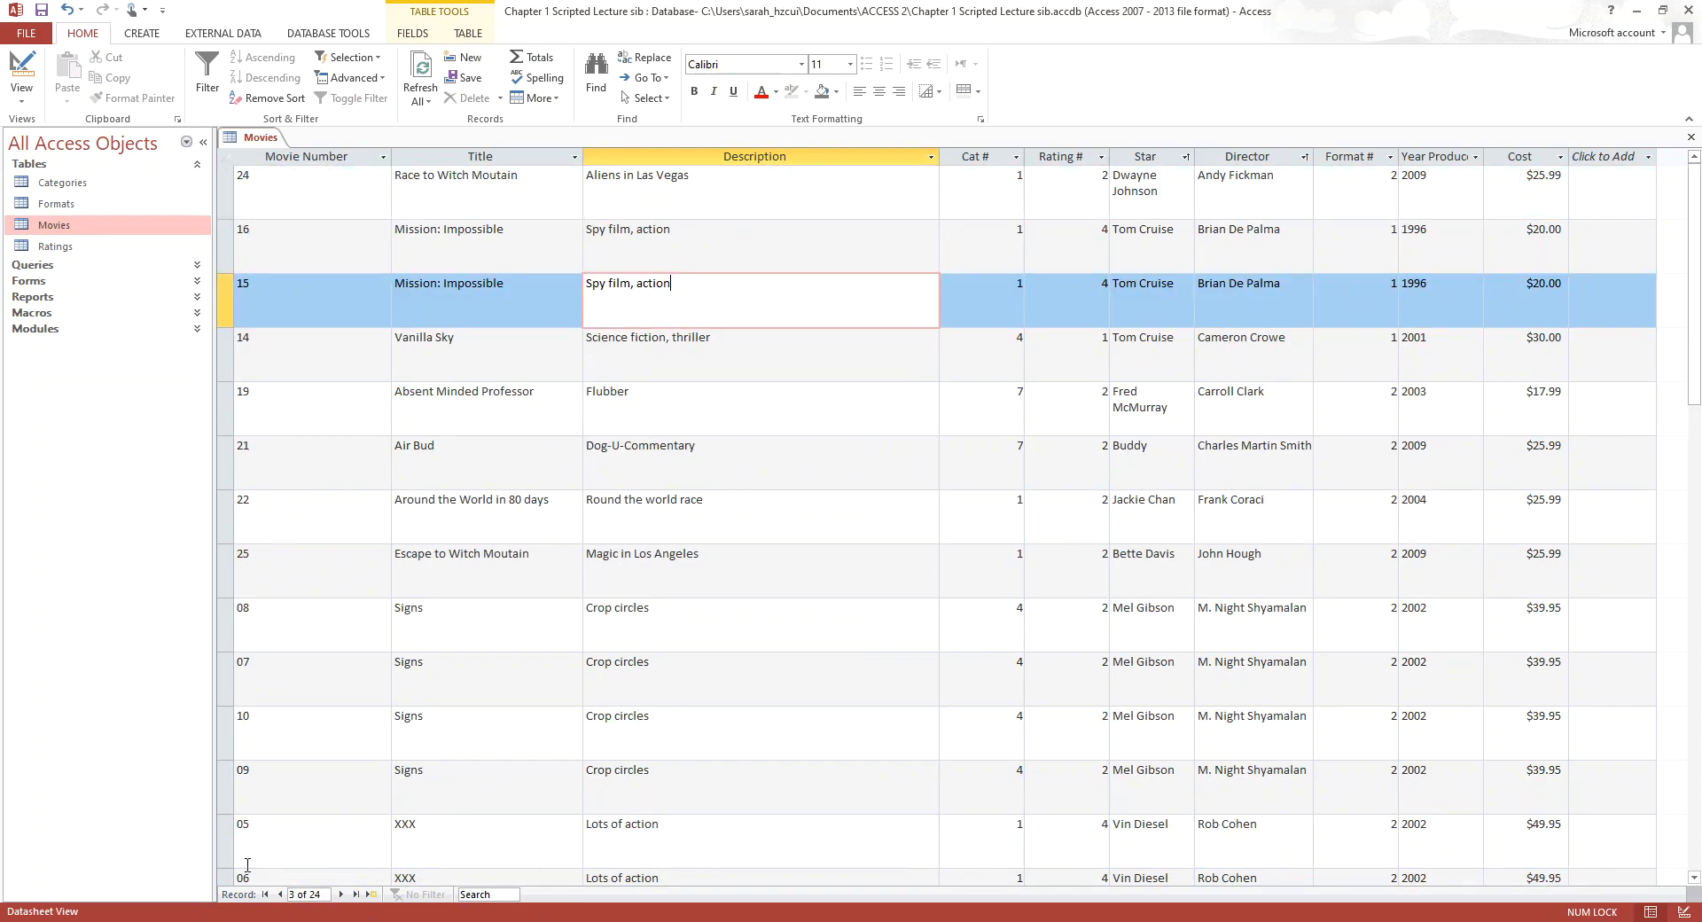
Replace the record number with 6 to go straight to record 6
{"action": "left_click", "coordinate": [300, 894]}
{"action": "key", "text": "BackSpace"}
{"action": "type", "text": "6"}
{"action": "key", "text": "Return"}
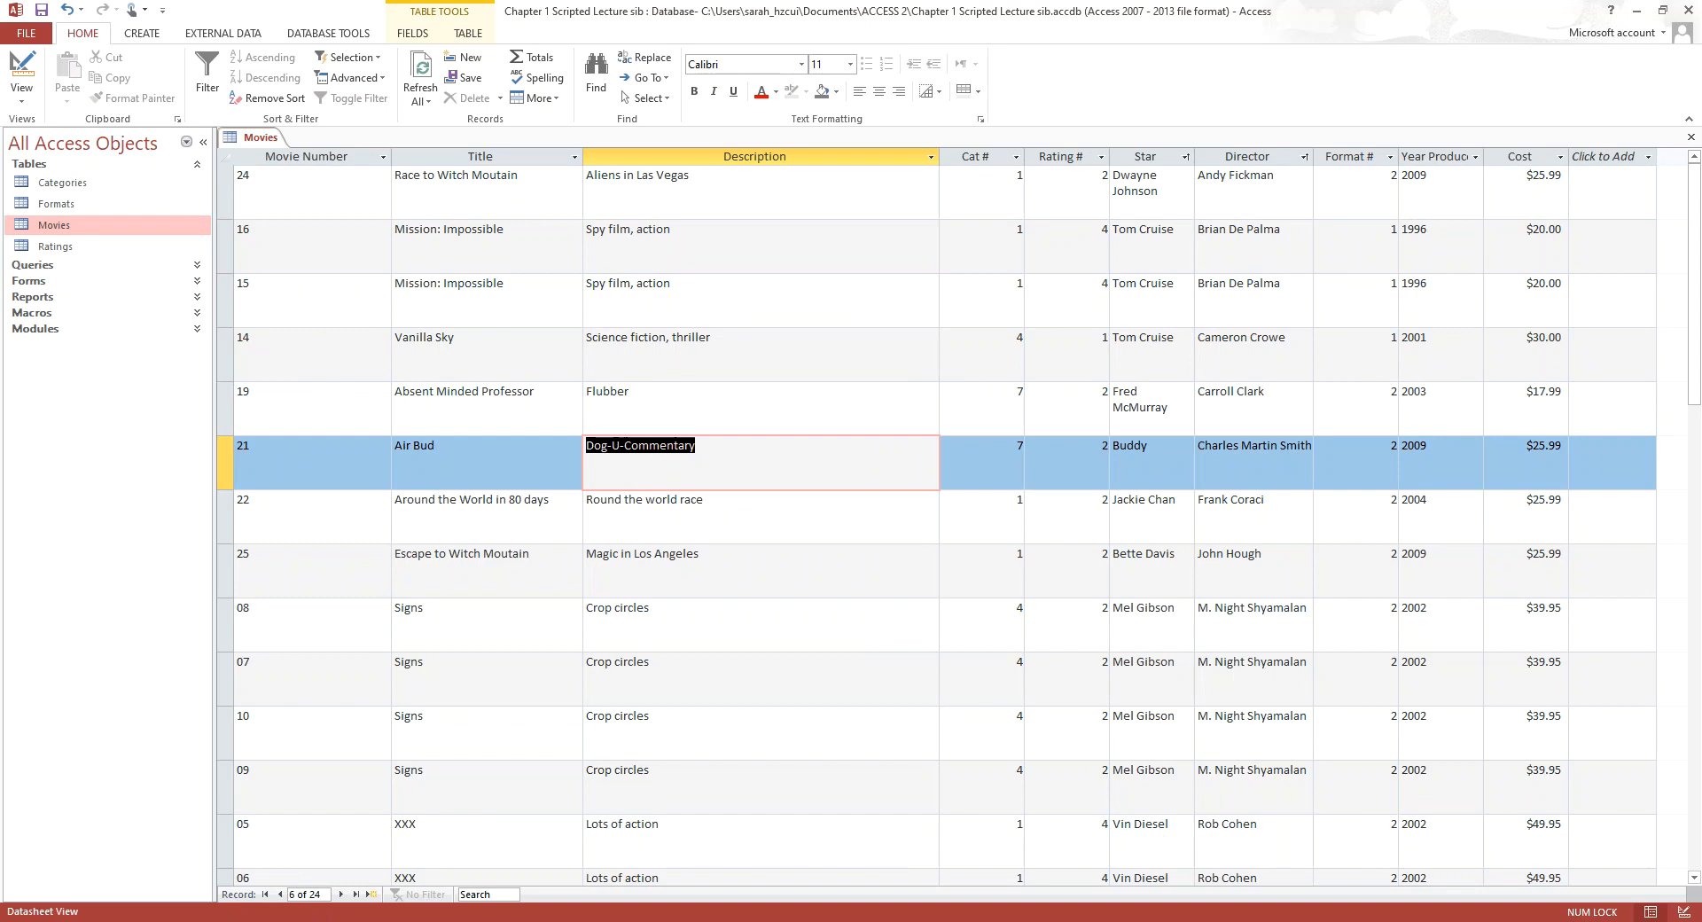
Step forward one record at a time with Next Record, then select records 05 and 06's descriptions
{"action": "left_click", "coordinate": [341, 895]}
{"action": "left_click", "coordinate": [341, 895]}
{"action": "left_click", "coordinate": [341, 895]}
{"action": "left_click", "coordinate": [341, 894]}
{"action": "left_click", "coordinate": [341, 895]}
{"action": "left_click", "coordinate": [341, 895]}
{"action": "left_click", "coordinate": [341, 894]}
{"action": "left_click", "coordinate": [341, 894]}
{"action": "left_click", "coordinate": [341, 895]}
{"action": "left_click", "coordinate": [341, 895]}
{"action": "left_click", "coordinate": [341, 894]}
{"action": "left_click", "coordinate": [341, 895]}
{"action": "left_click", "coordinate": [341, 895]}
{"action": "left_click", "coordinate": [341, 894]}
{"action": "left_click", "coordinate": [341, 895]}
{"action": "left_click", "coordinate": [341, 895]}
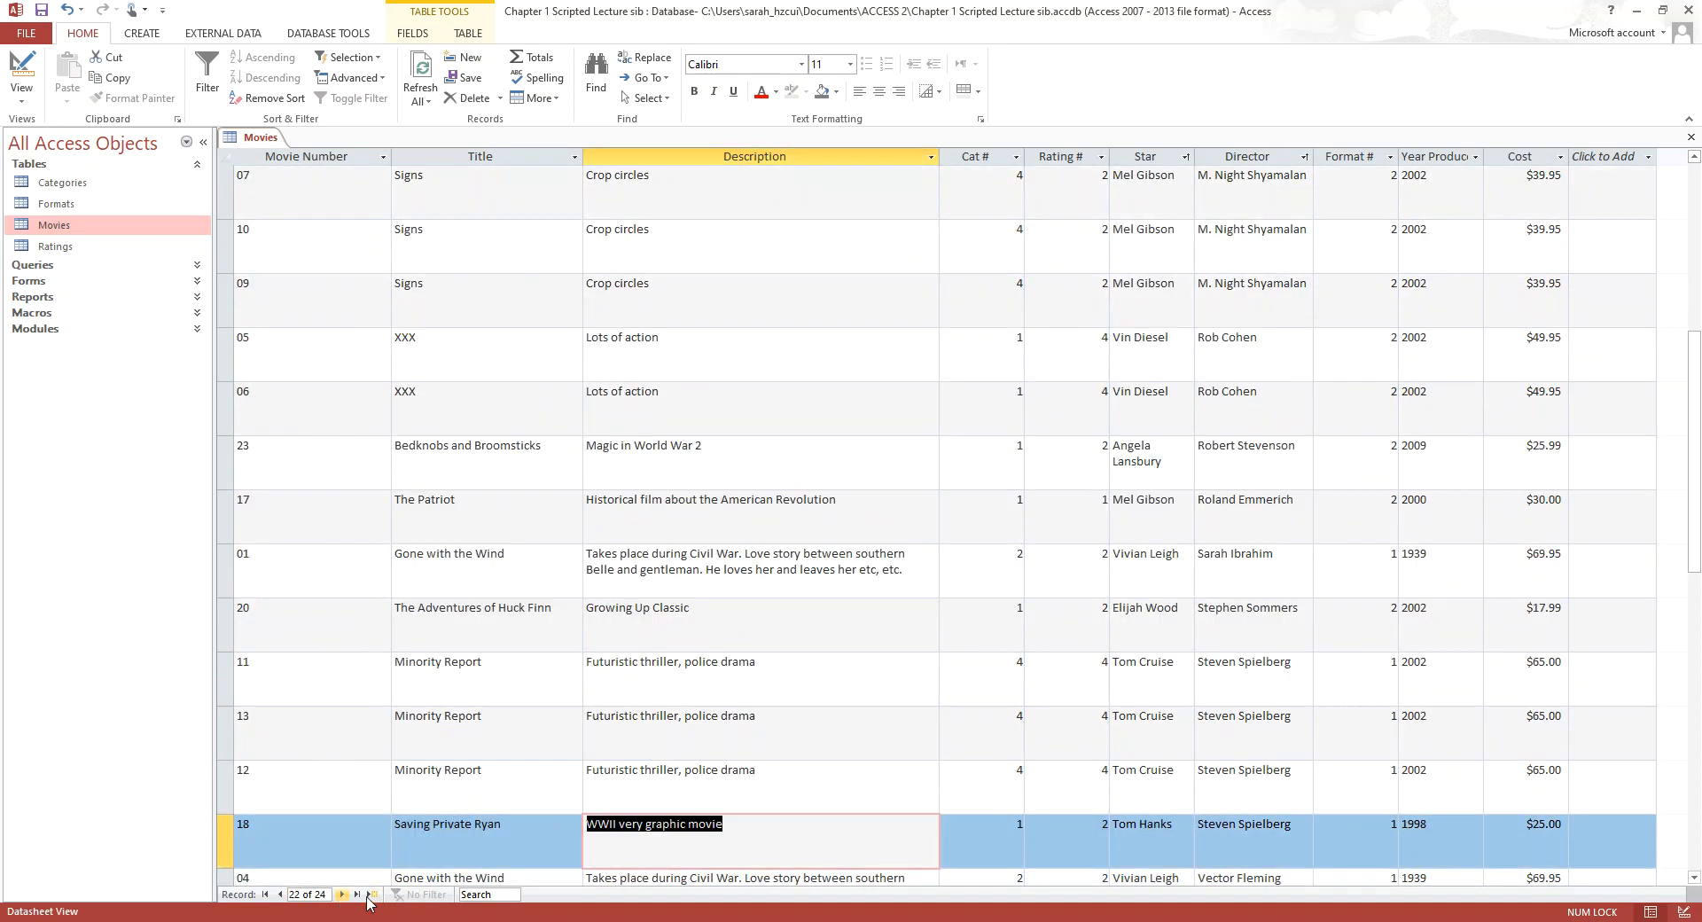
{"action": "left_click", "coordinate": [802, 366]}
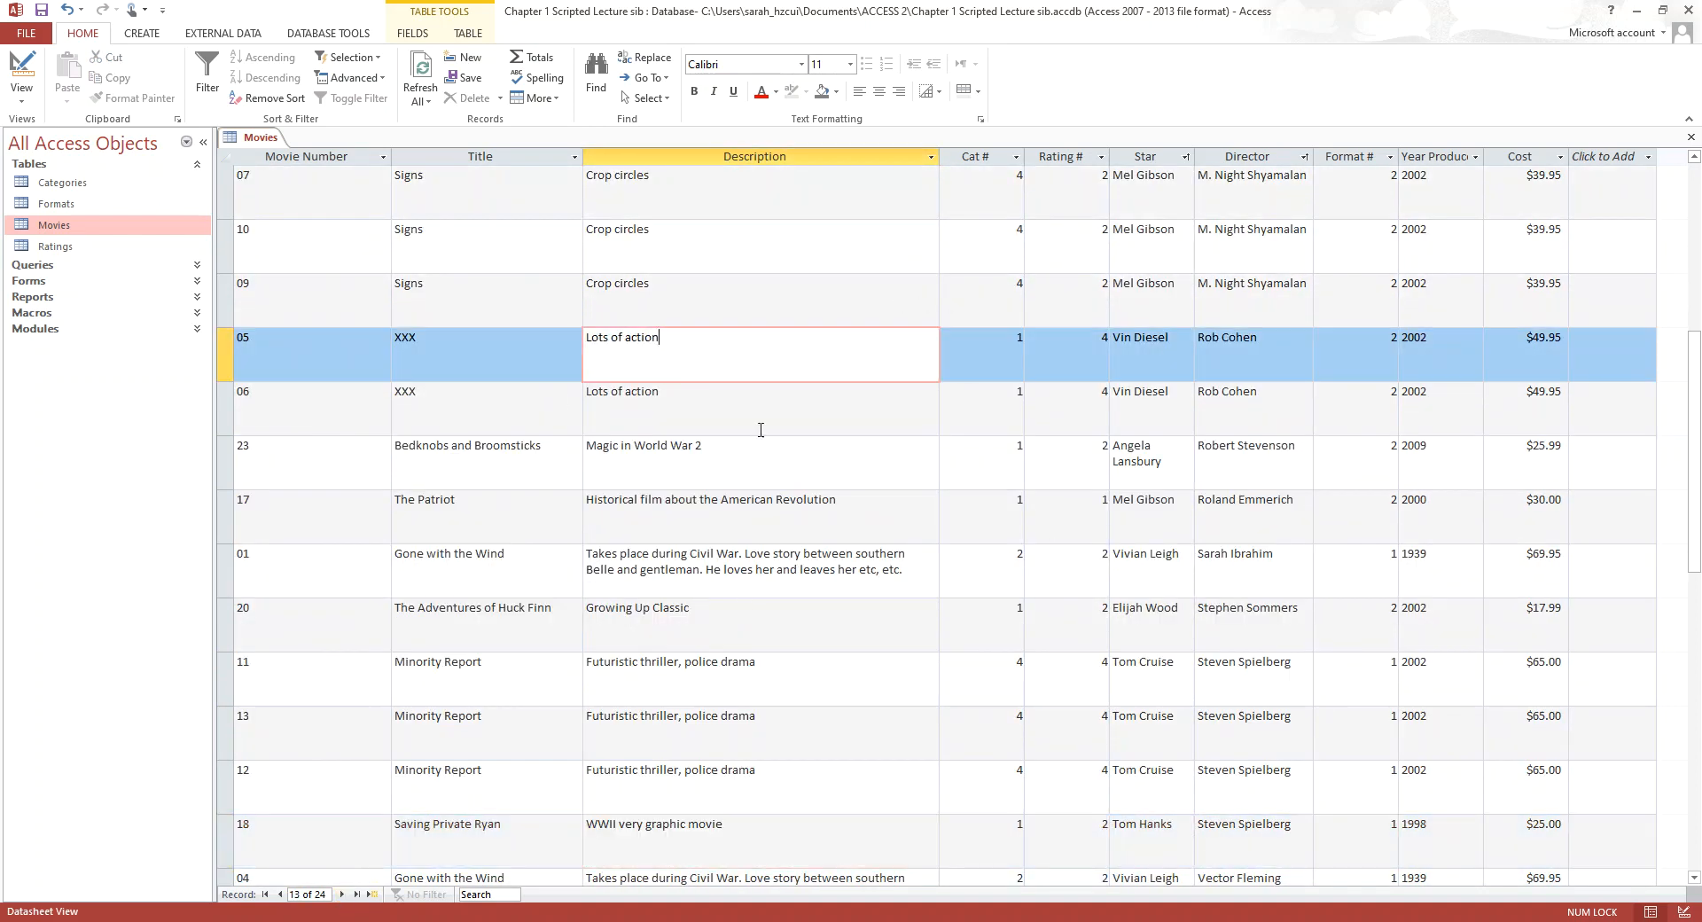
{"action": "left_click", "coordinate": [700, 393]}
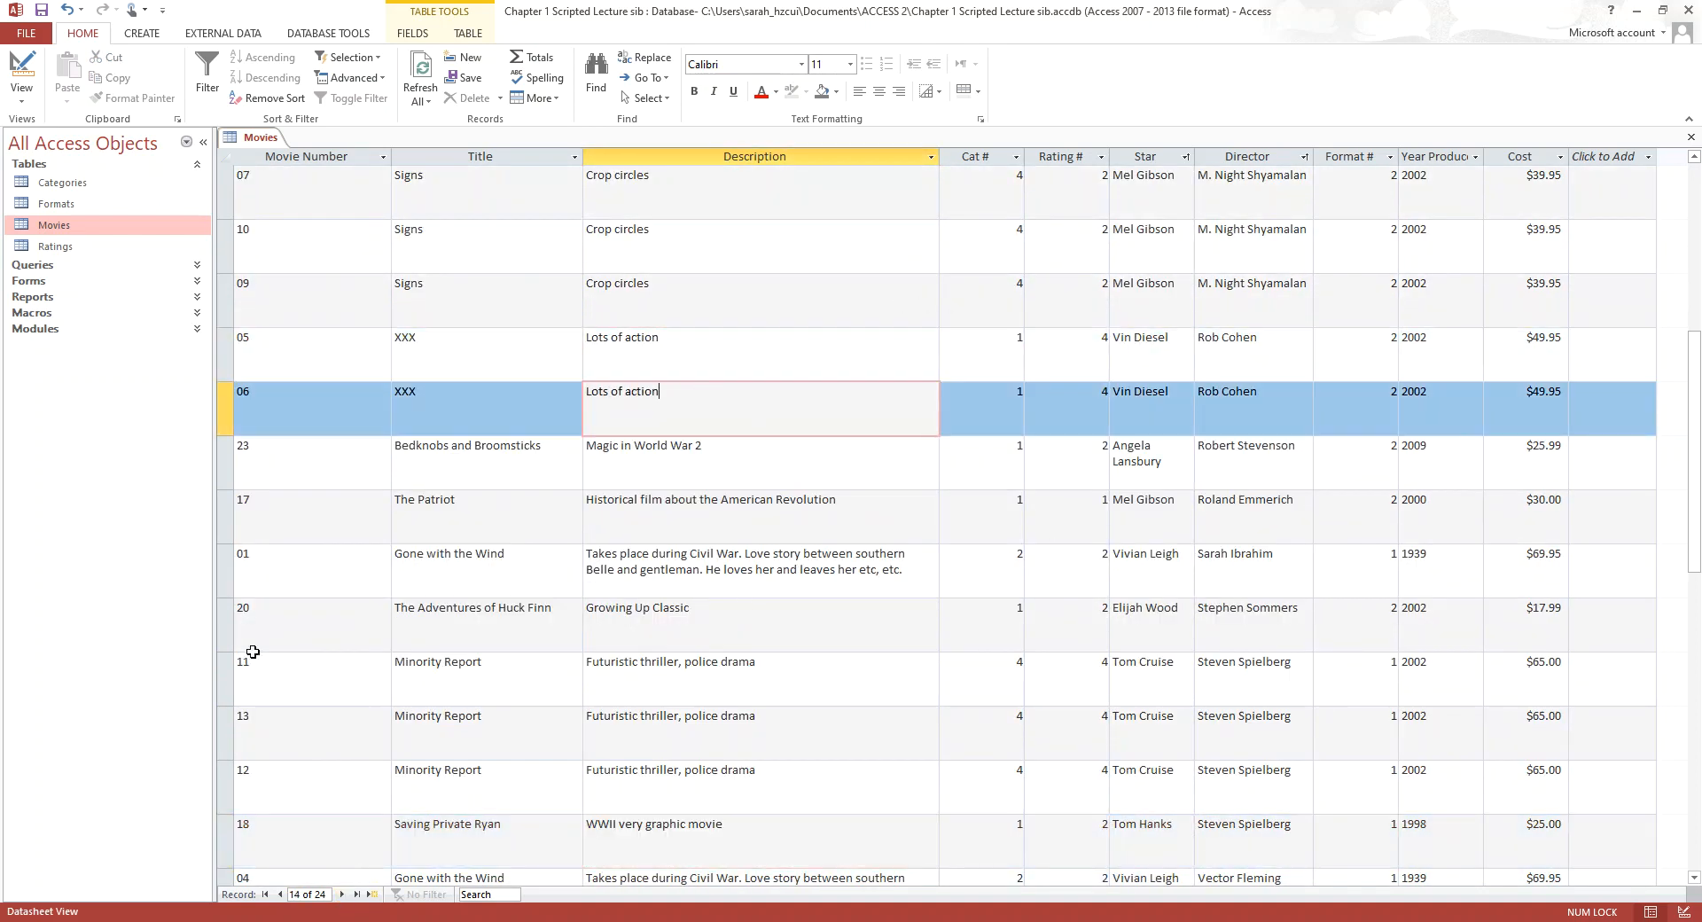
{"action": "left_click", "coordinate": [373, 895]}
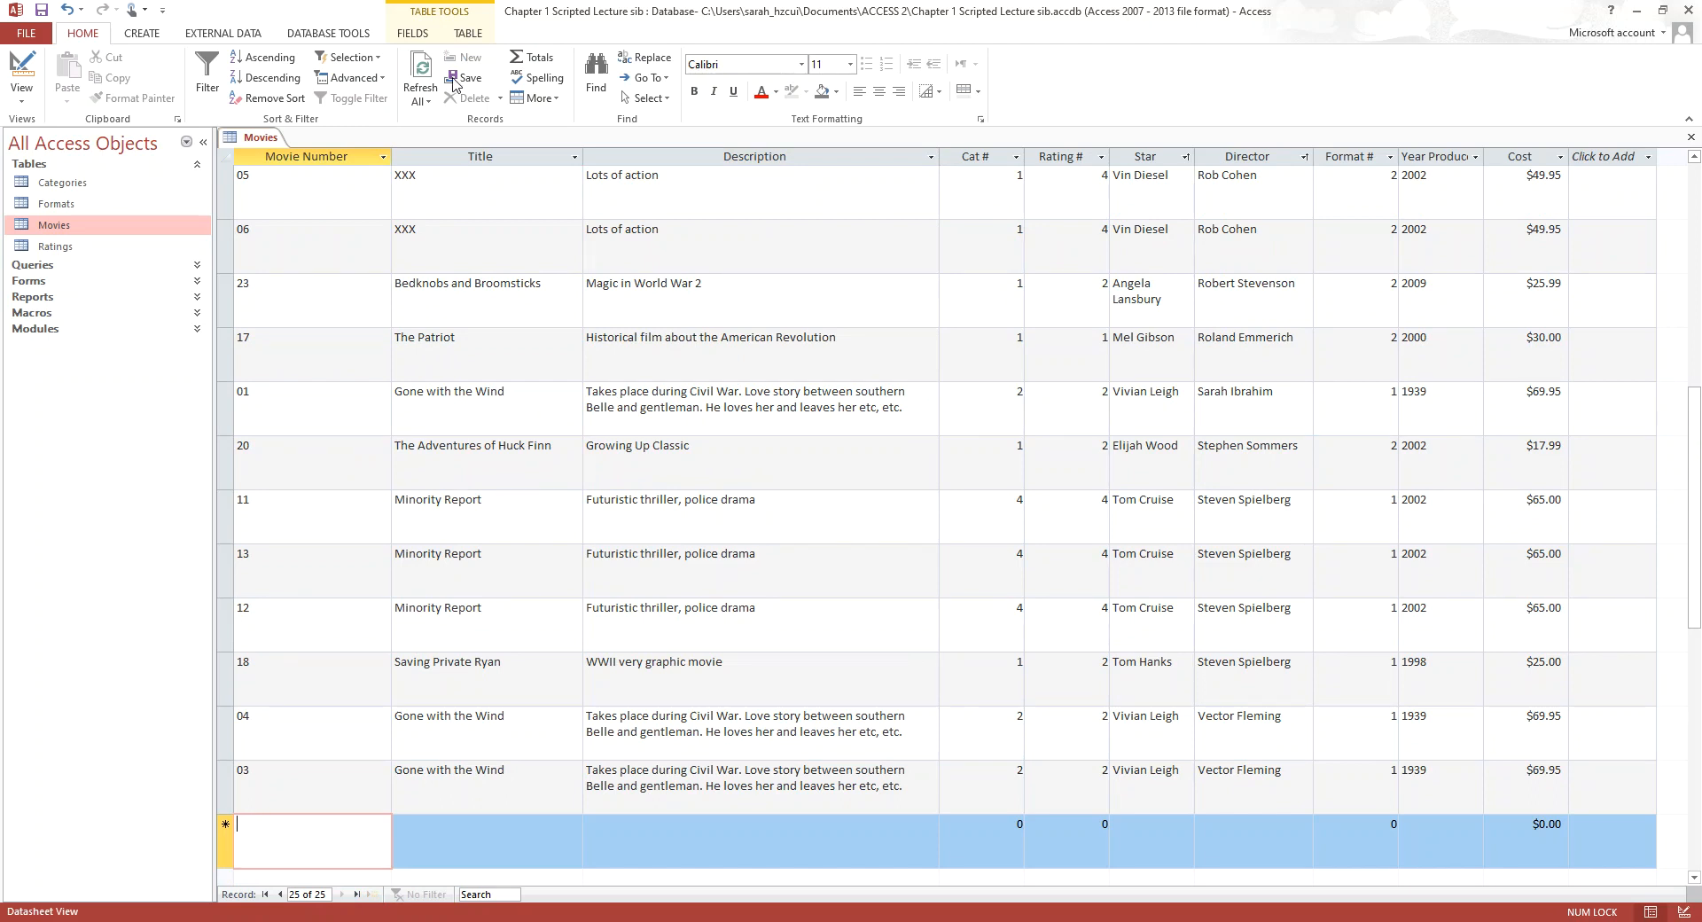
{"action": "left_click", "coordinate": [784, 555]}
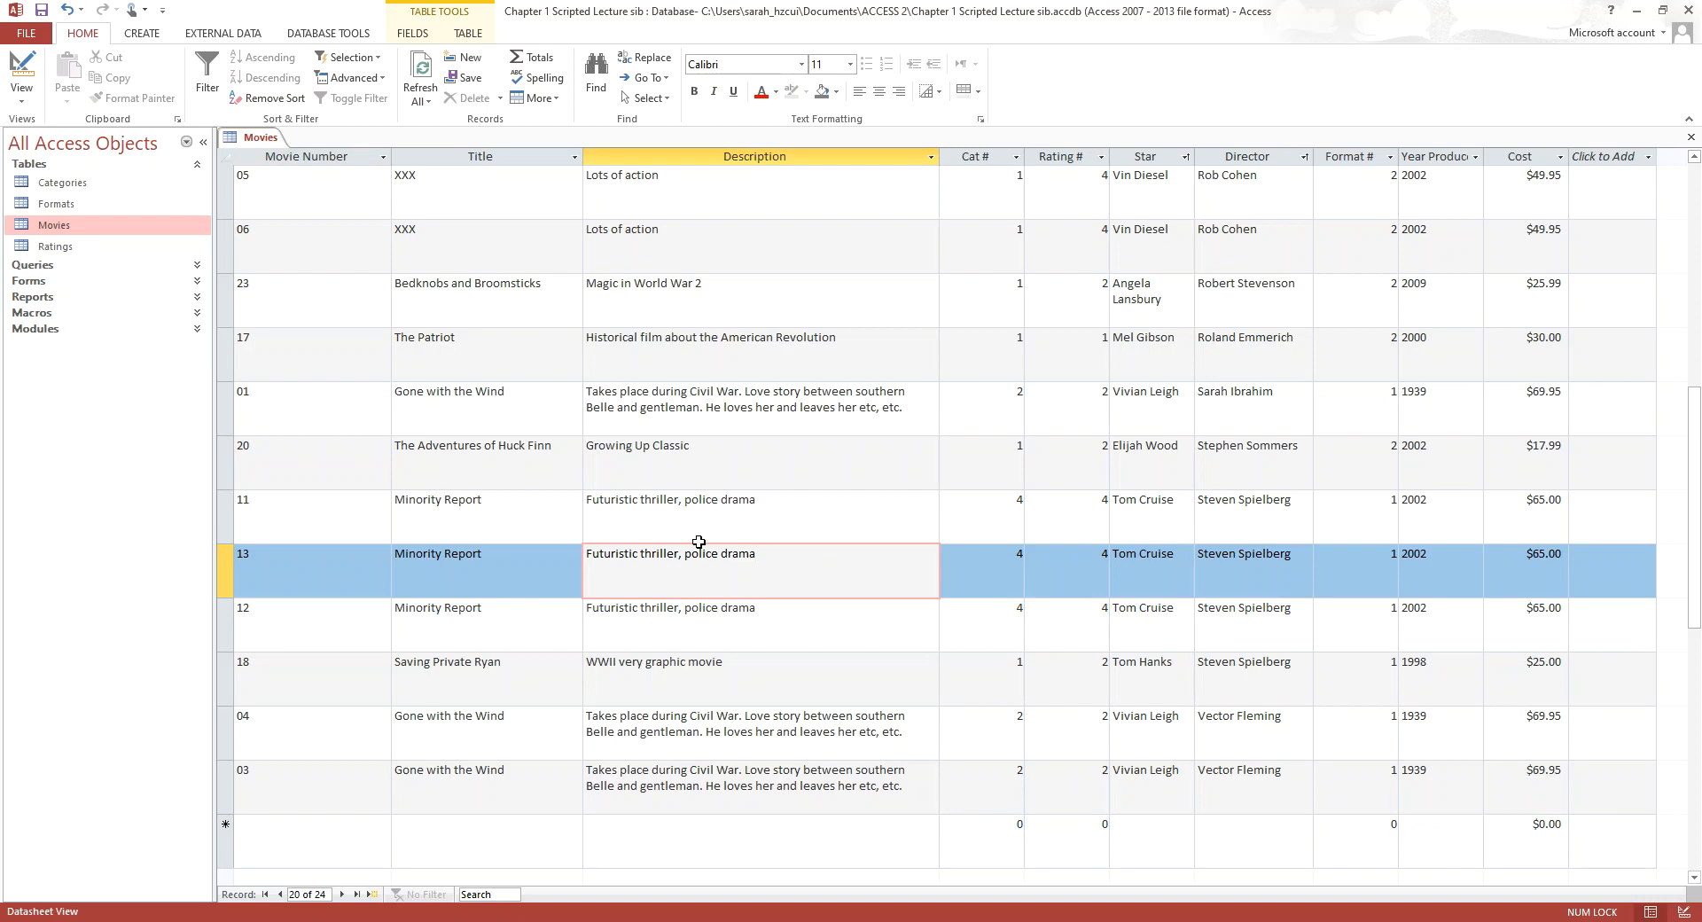
{"action": "left_click", "coordinate": [721, 237]}
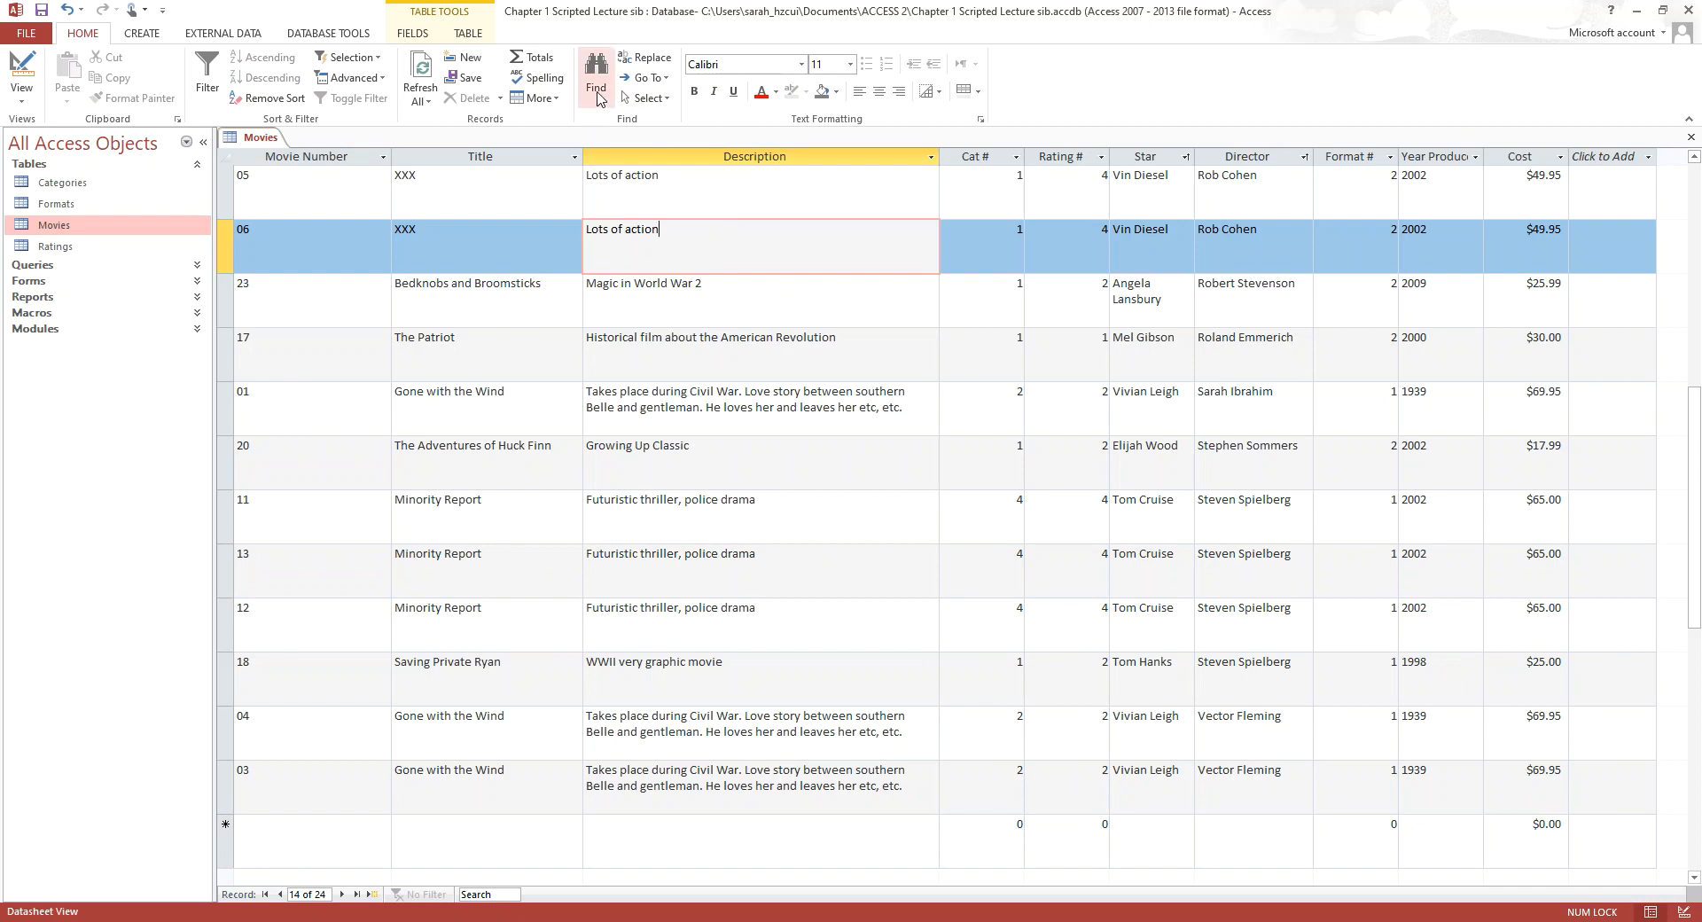
{"action": "left_click", "coordinate": [596, 69]}
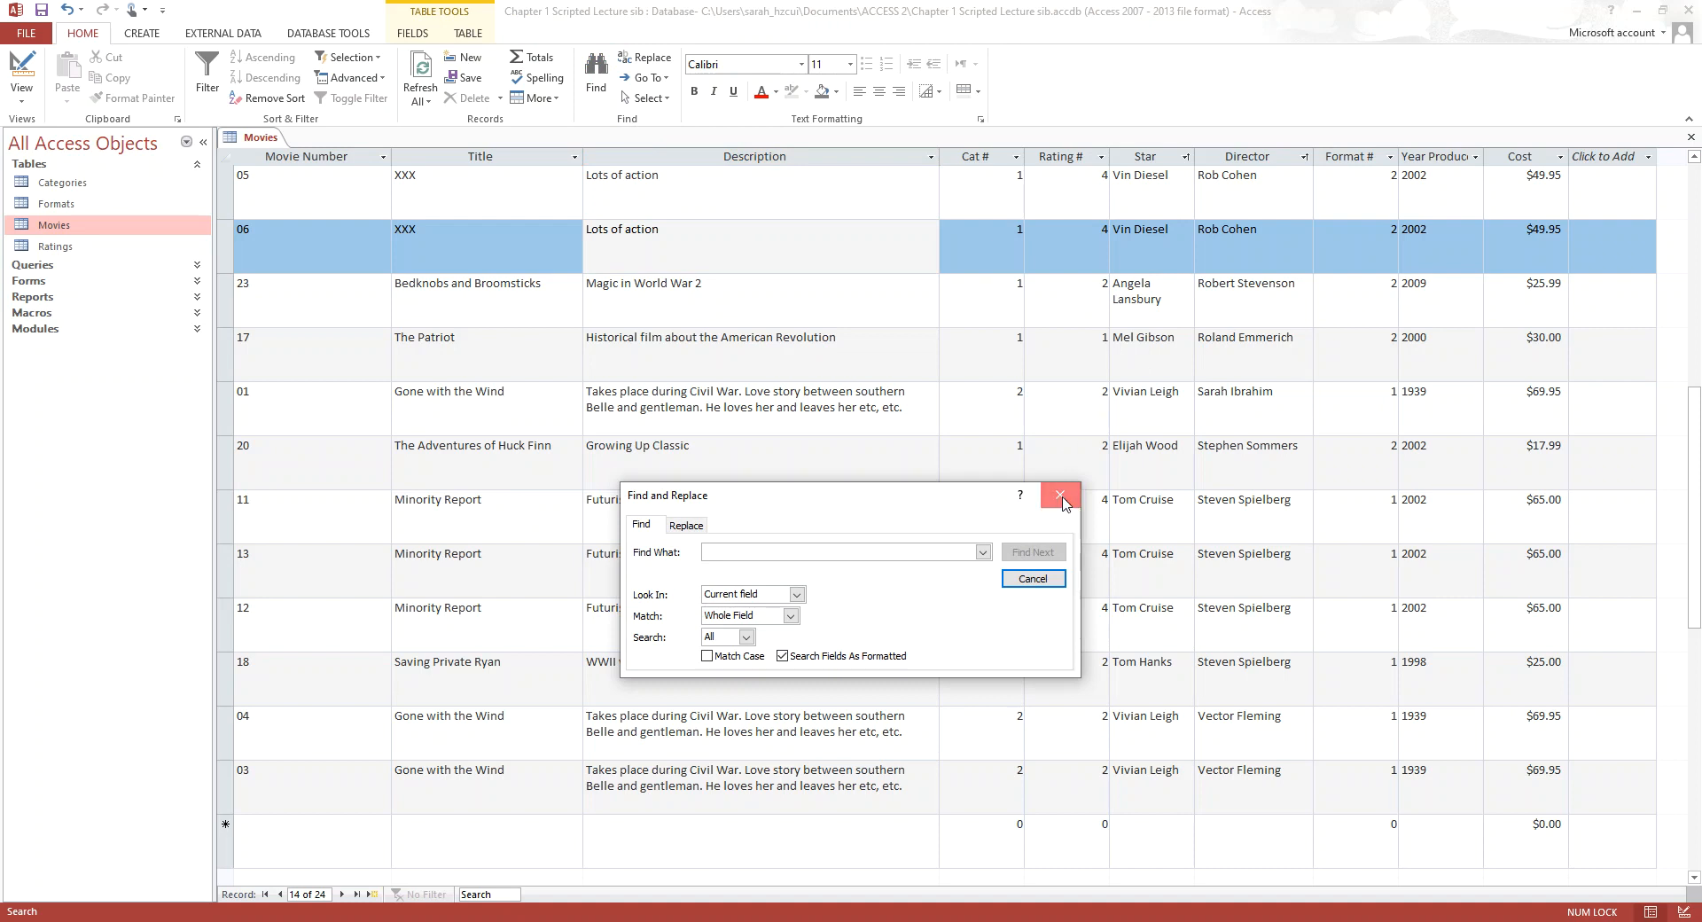
{"action": "left_click", "coordinate": [1060, 495]}
{"action": "right_click", "coordinate": [827, 307]}
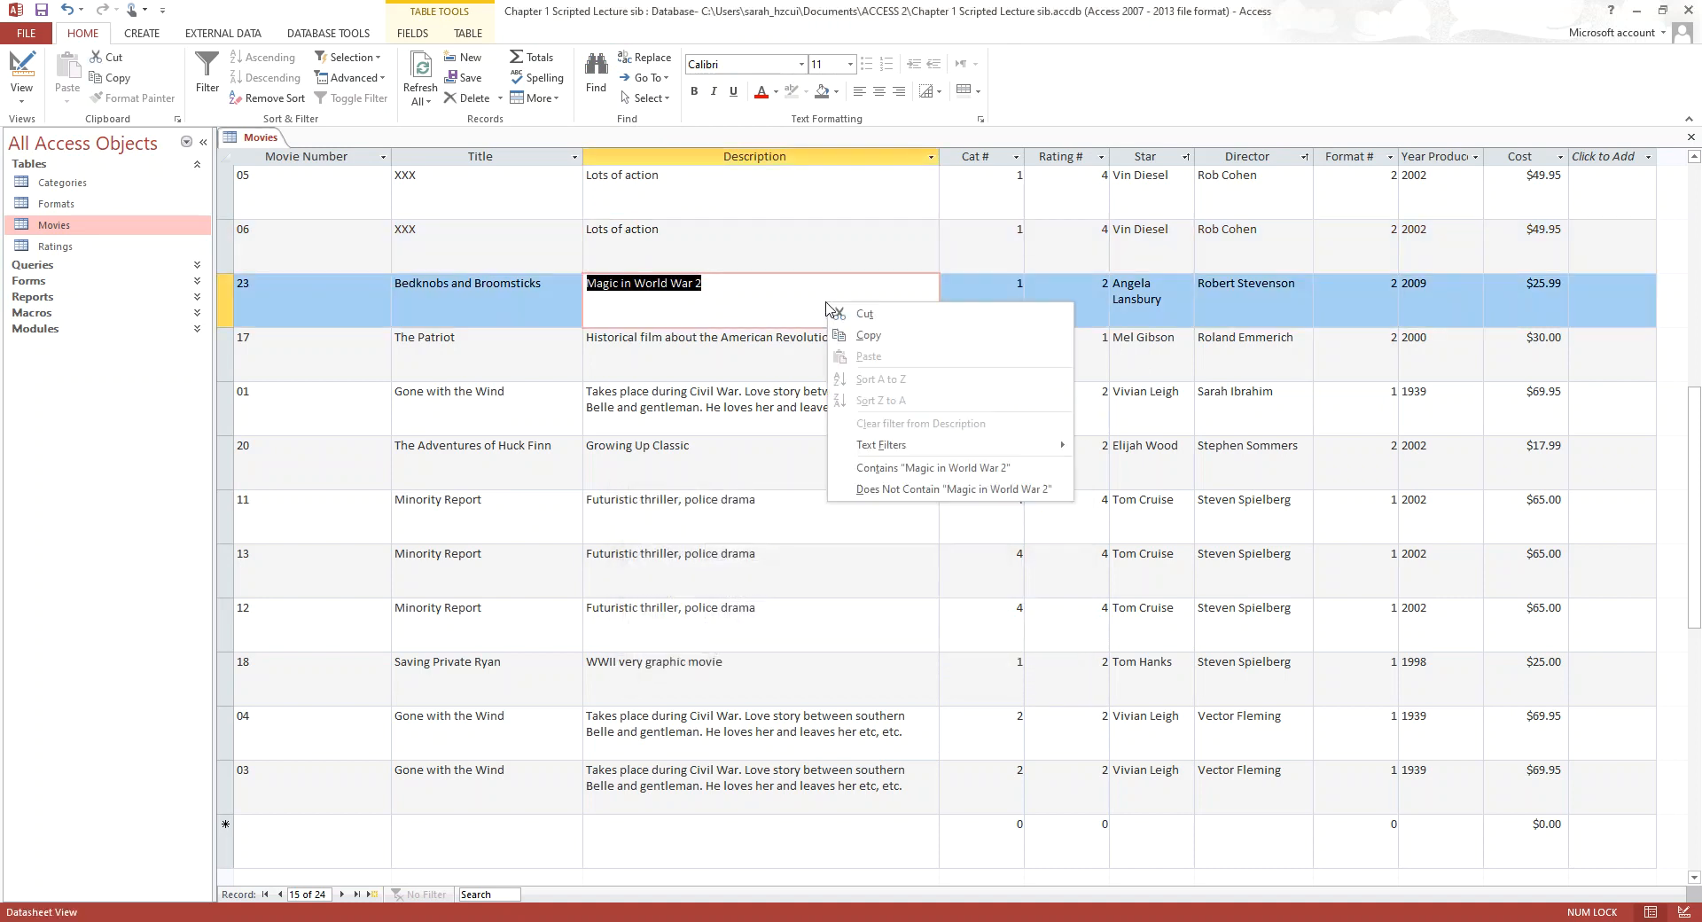
Dismiss the shortcut options and return the cursor to record 06's description
{"action": "left_click", "coordinate": [750, 239]}
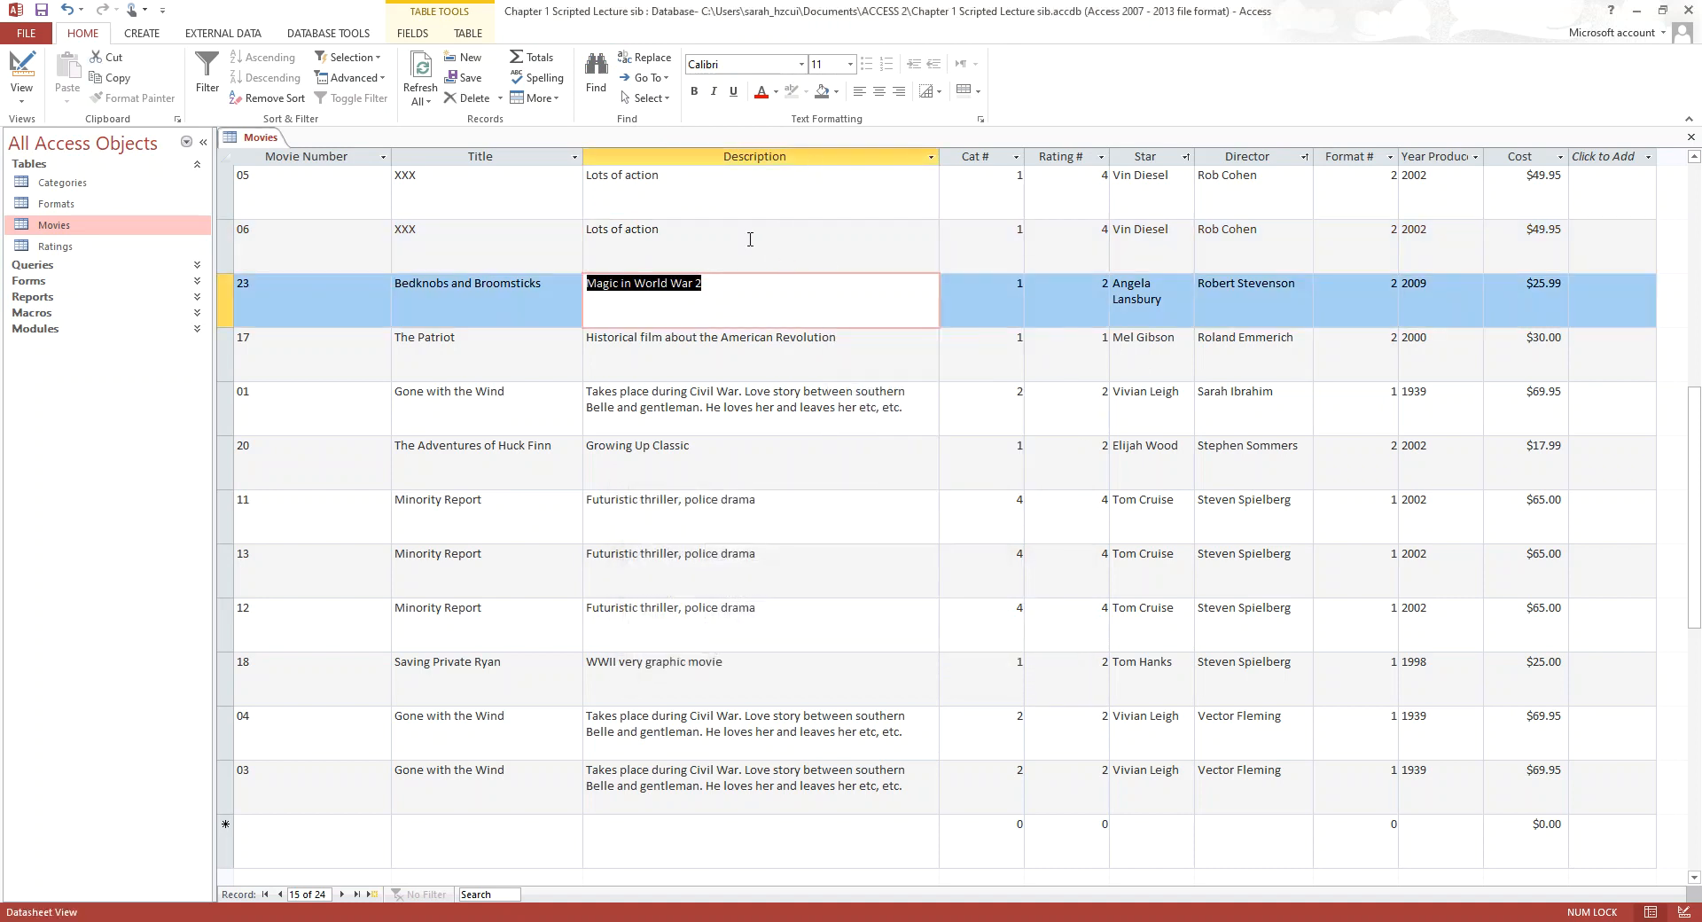
{"action": "left_click", "coordinate": [701, 234]}
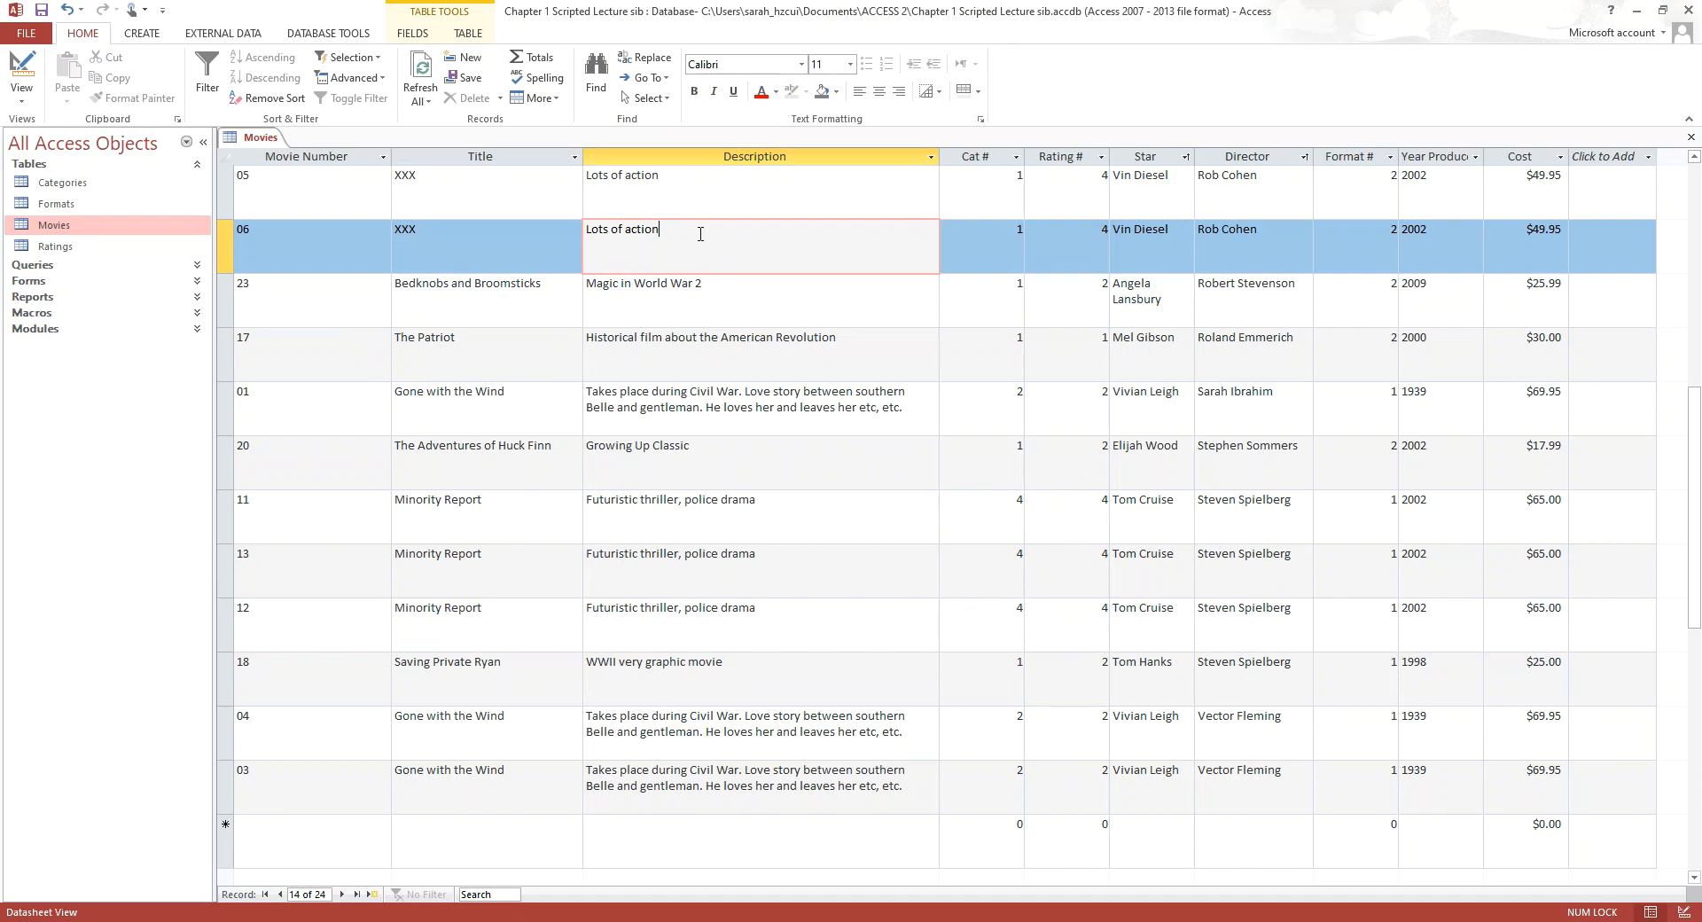
{"action": "left_click", "coordinate": [722, 292]}
{"action": "left_click", "coordinate": [667, 232]}
Find 'Report' with Look In set to Current document and Match to Any Part of Field
{"action": "left_click", "coordinate": [598, 69]}
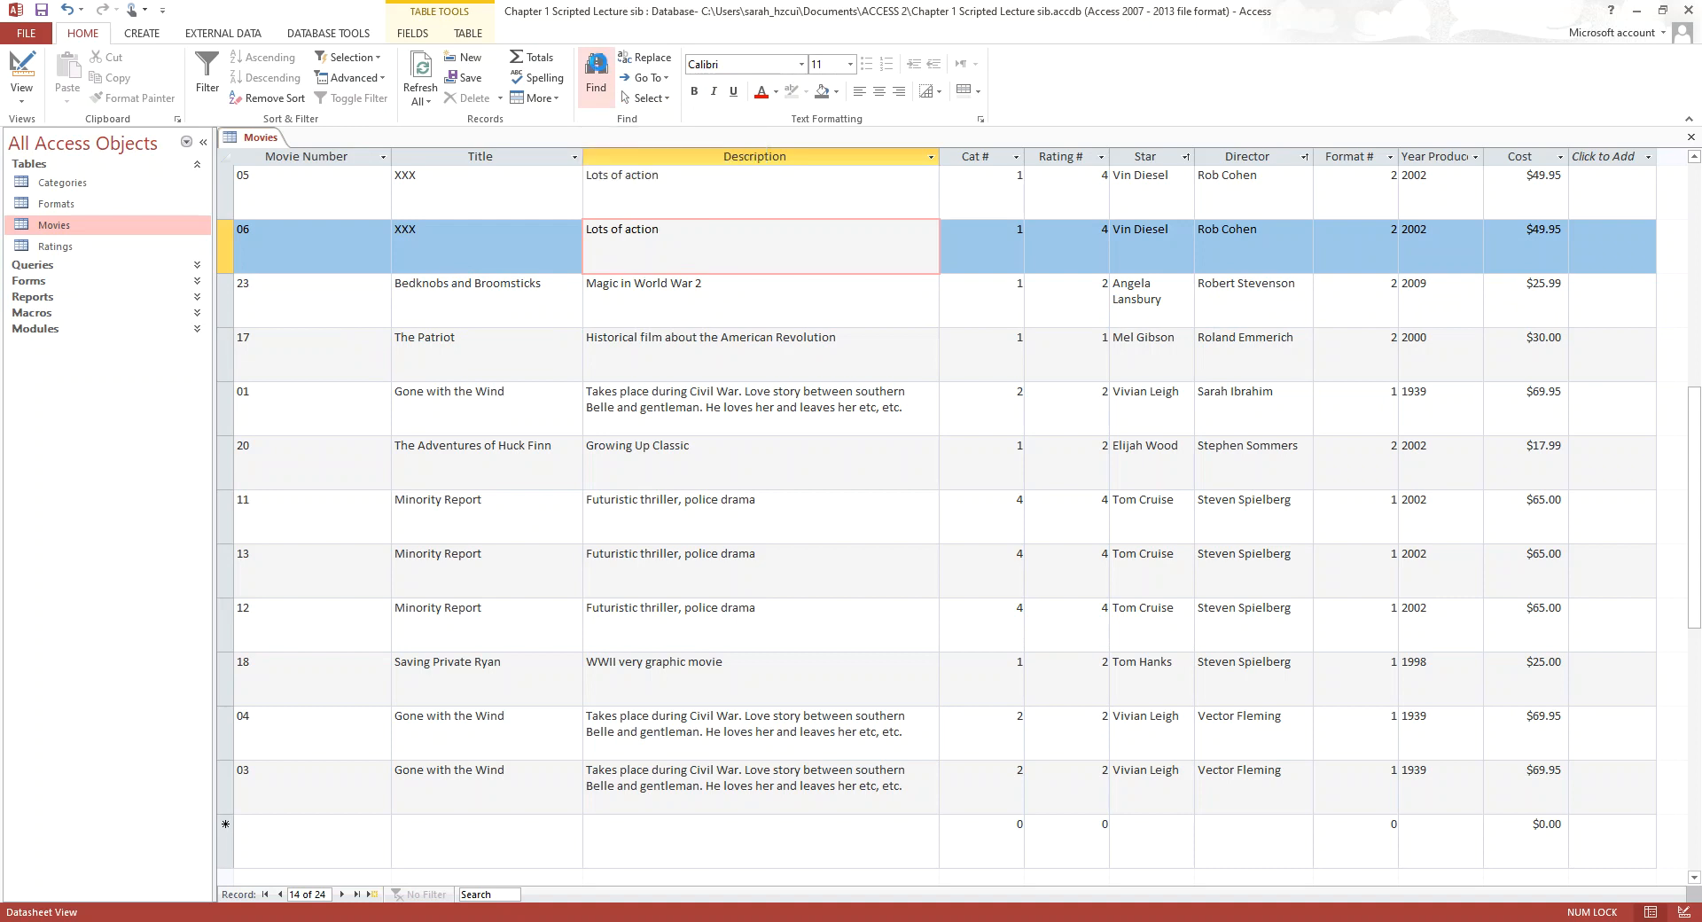
{"action": "left_click_drag", "start_coordinate": [819, 498], "coordinate": [692, 256]}
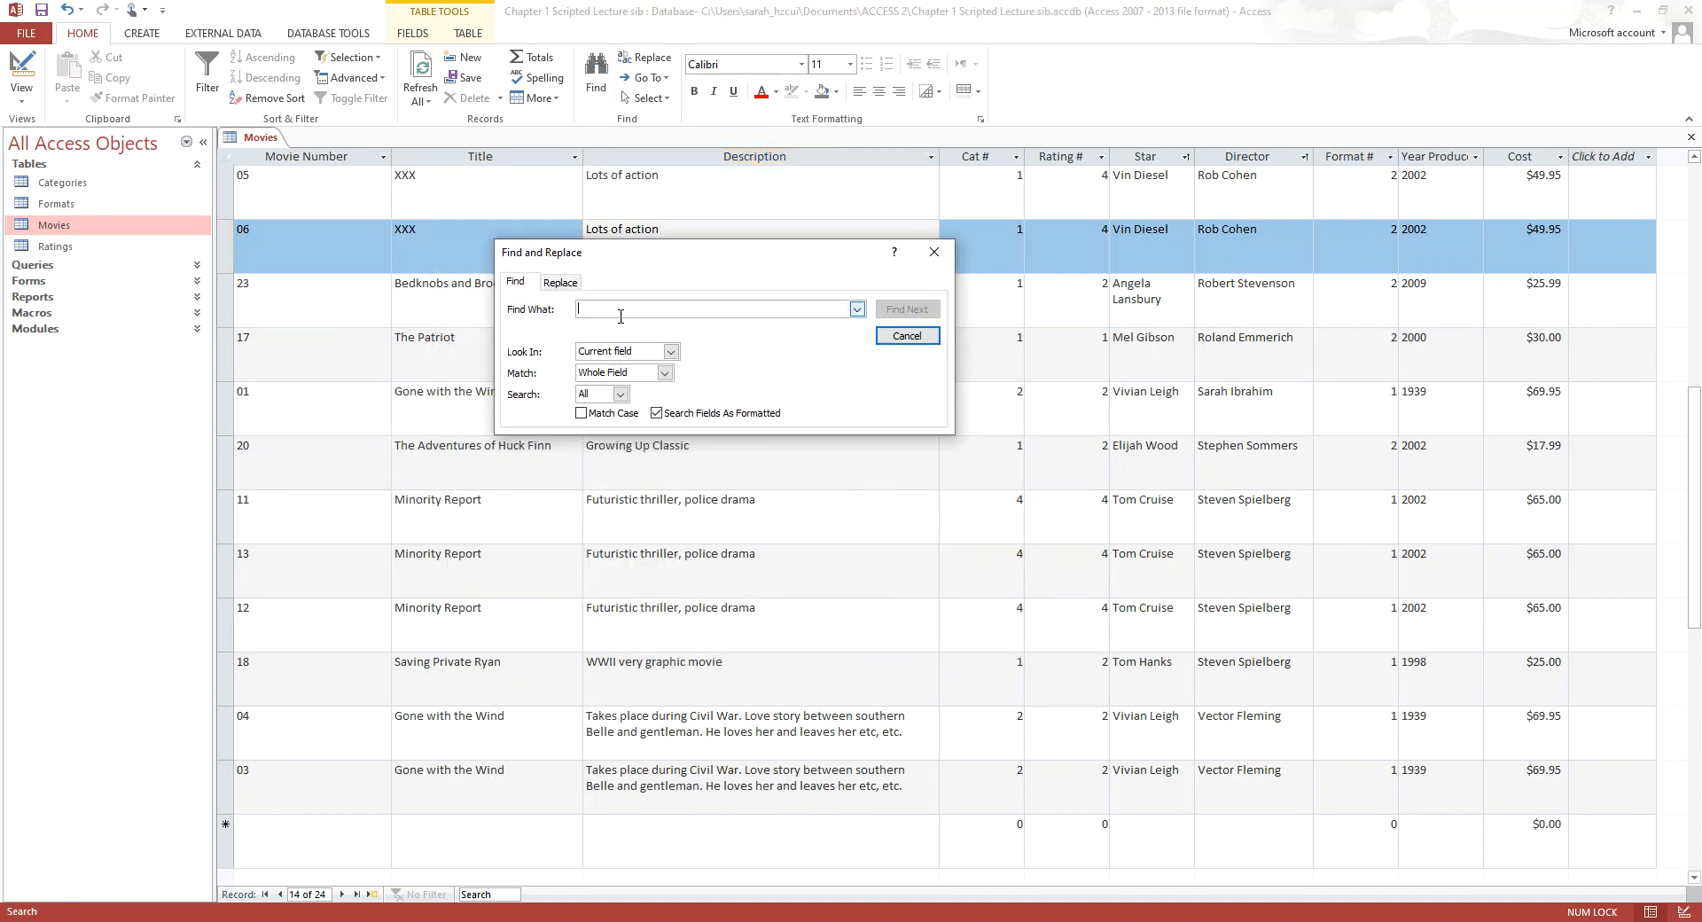
{"action": "left_click", "coordinate": [564, 286]}
{"action": "left_click", "coordinate": [520, 286]}
{"action": "type", "text": "Report"}
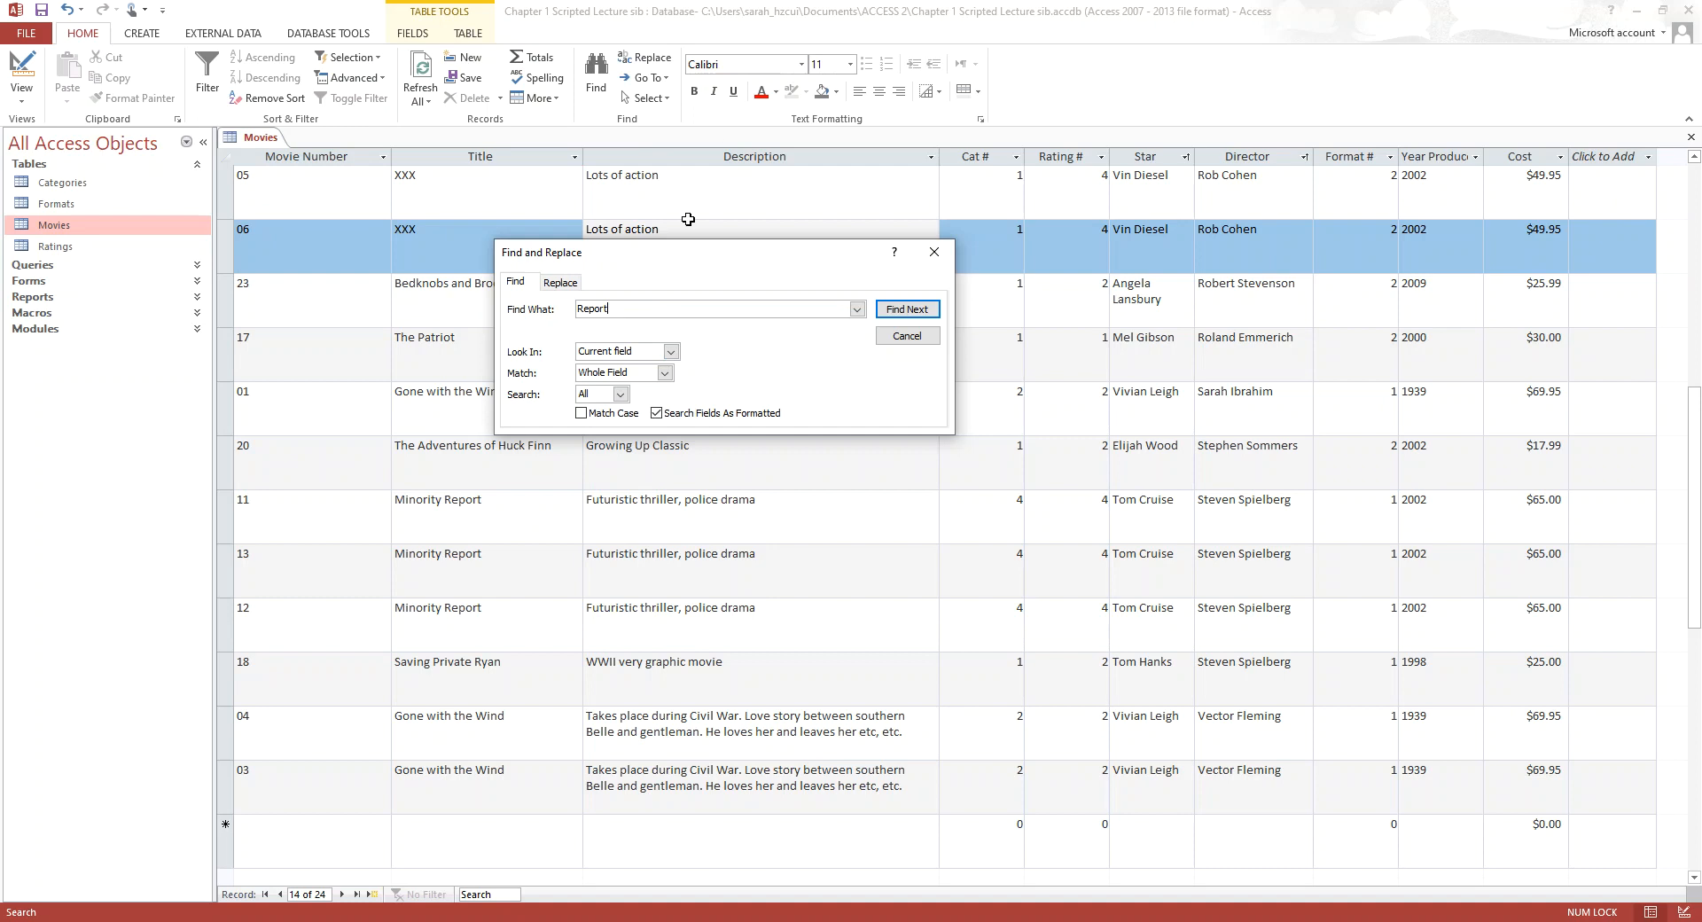
{"action": "left_click", "coordinate": [671, 352]}
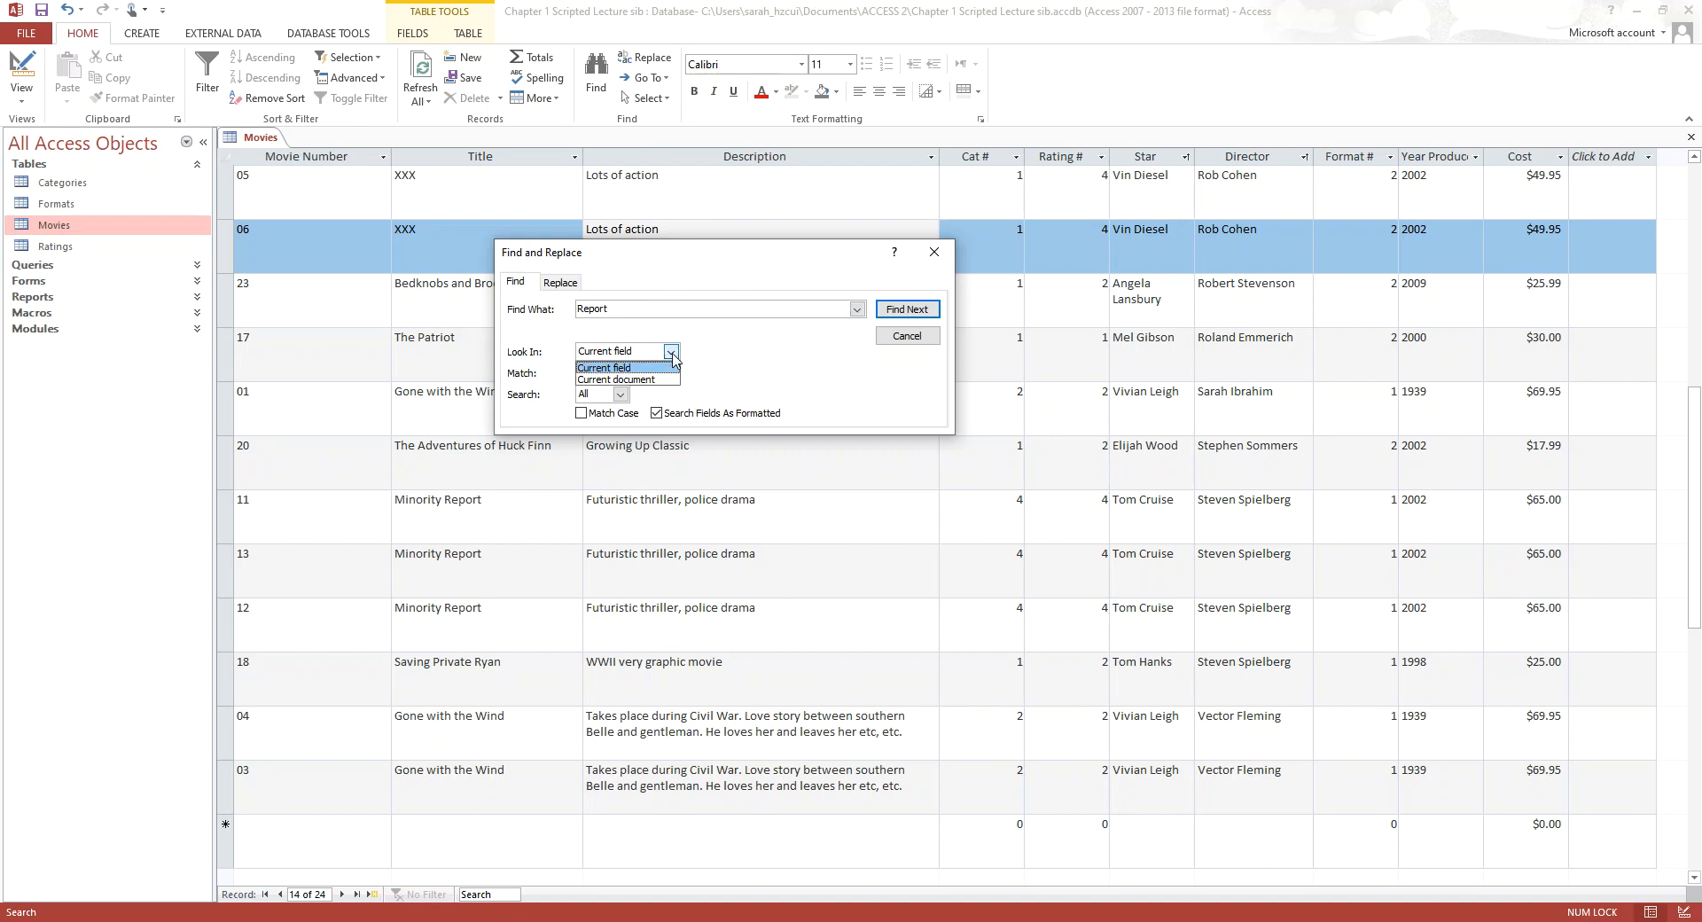
{"action": "left_click", "coordinate": [664, 379]}
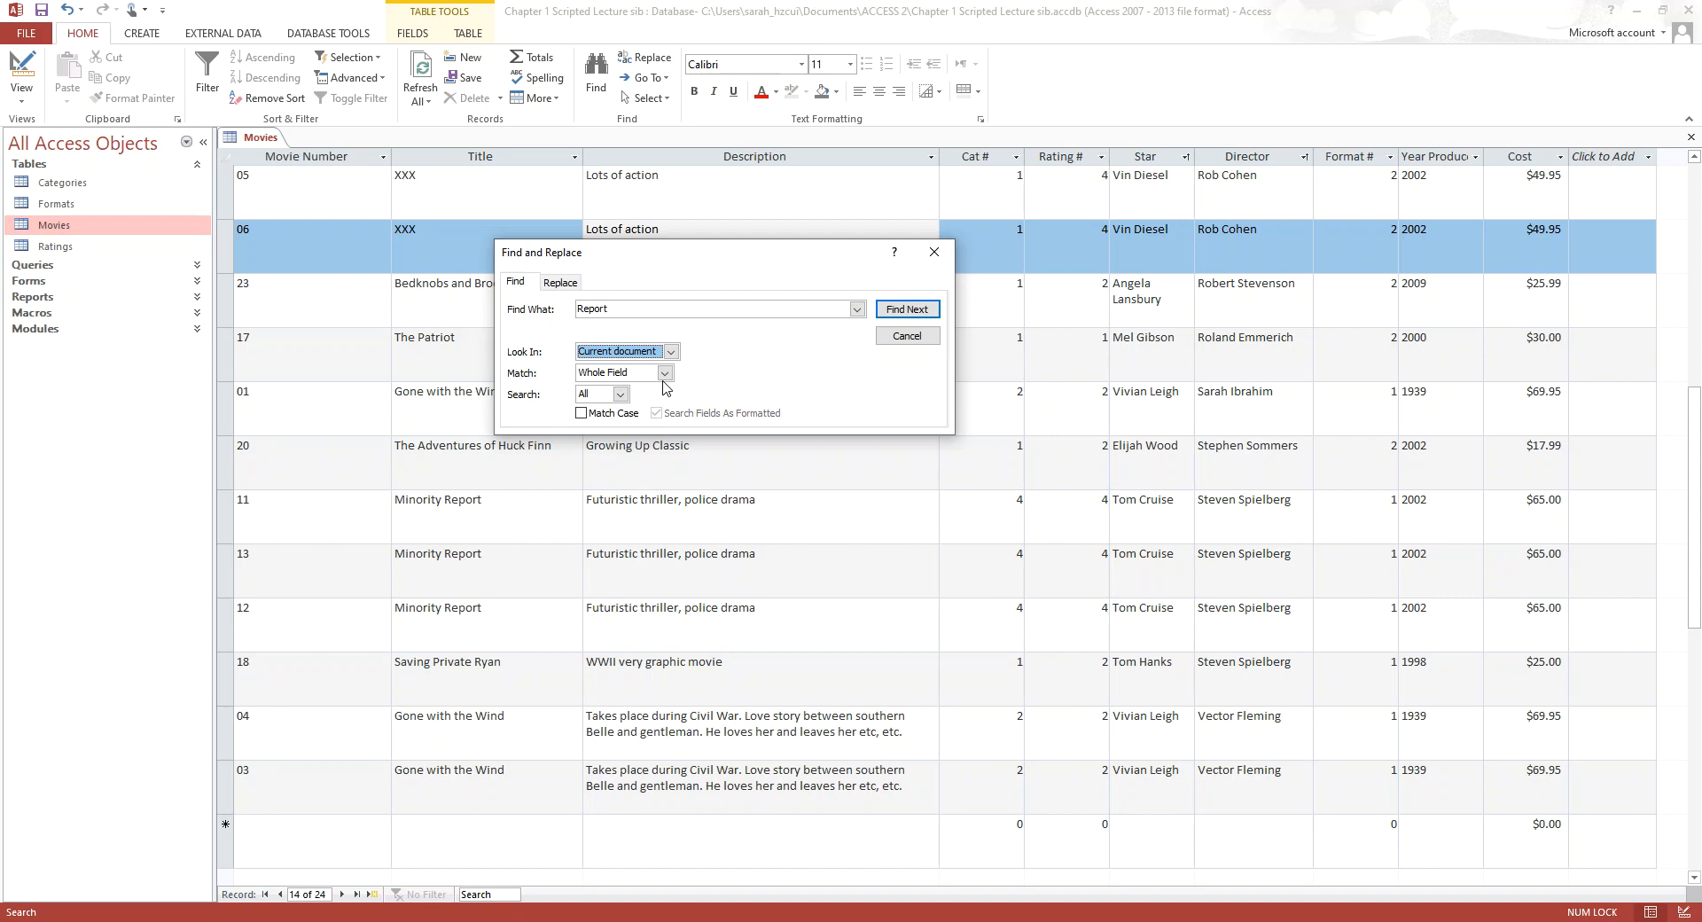
{"action": "left_click", "coordinate": [665, 373]}
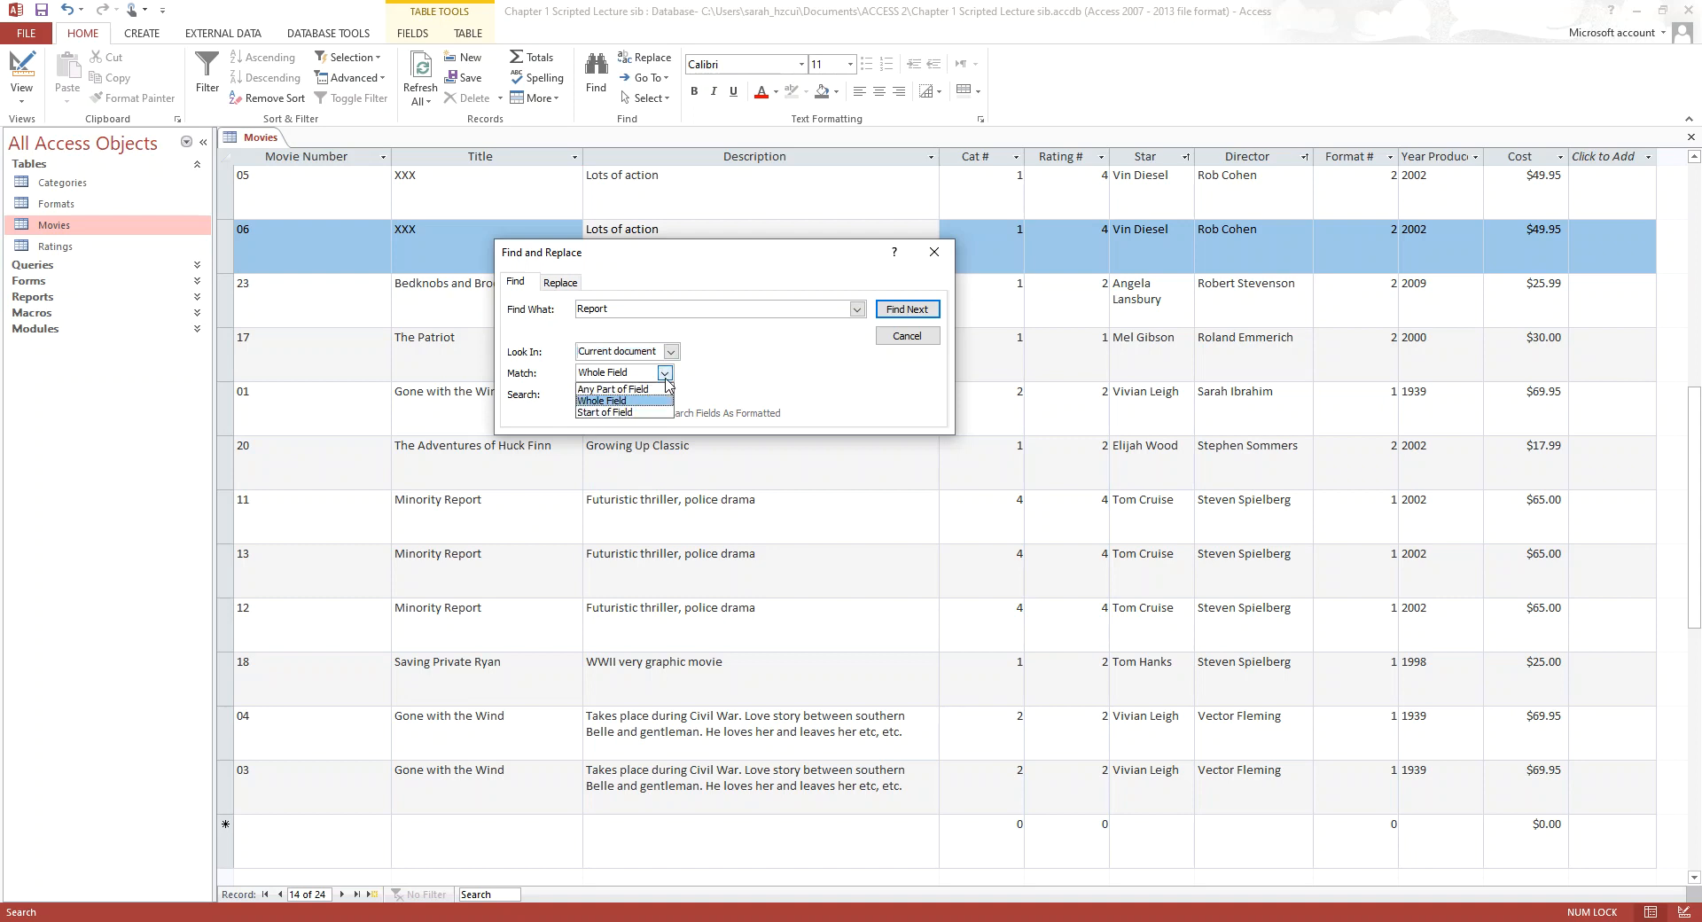
{"action": "left_click", "coordinate": [656, 390]}
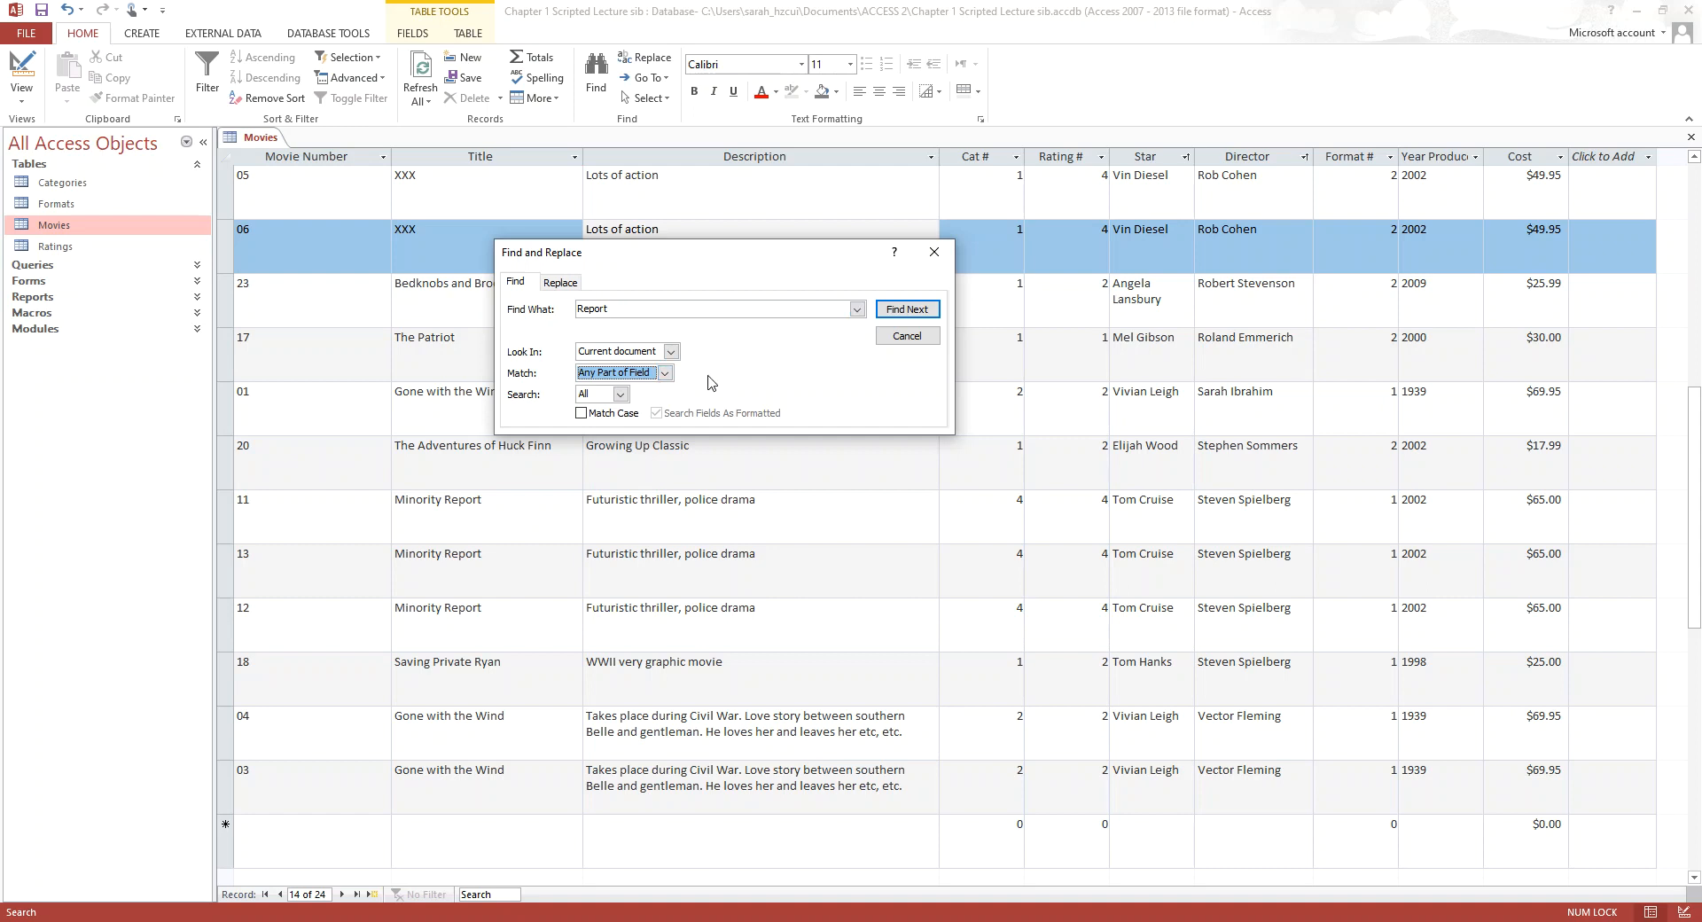
{"action": "left_click", "coordinate": [913, 312]}
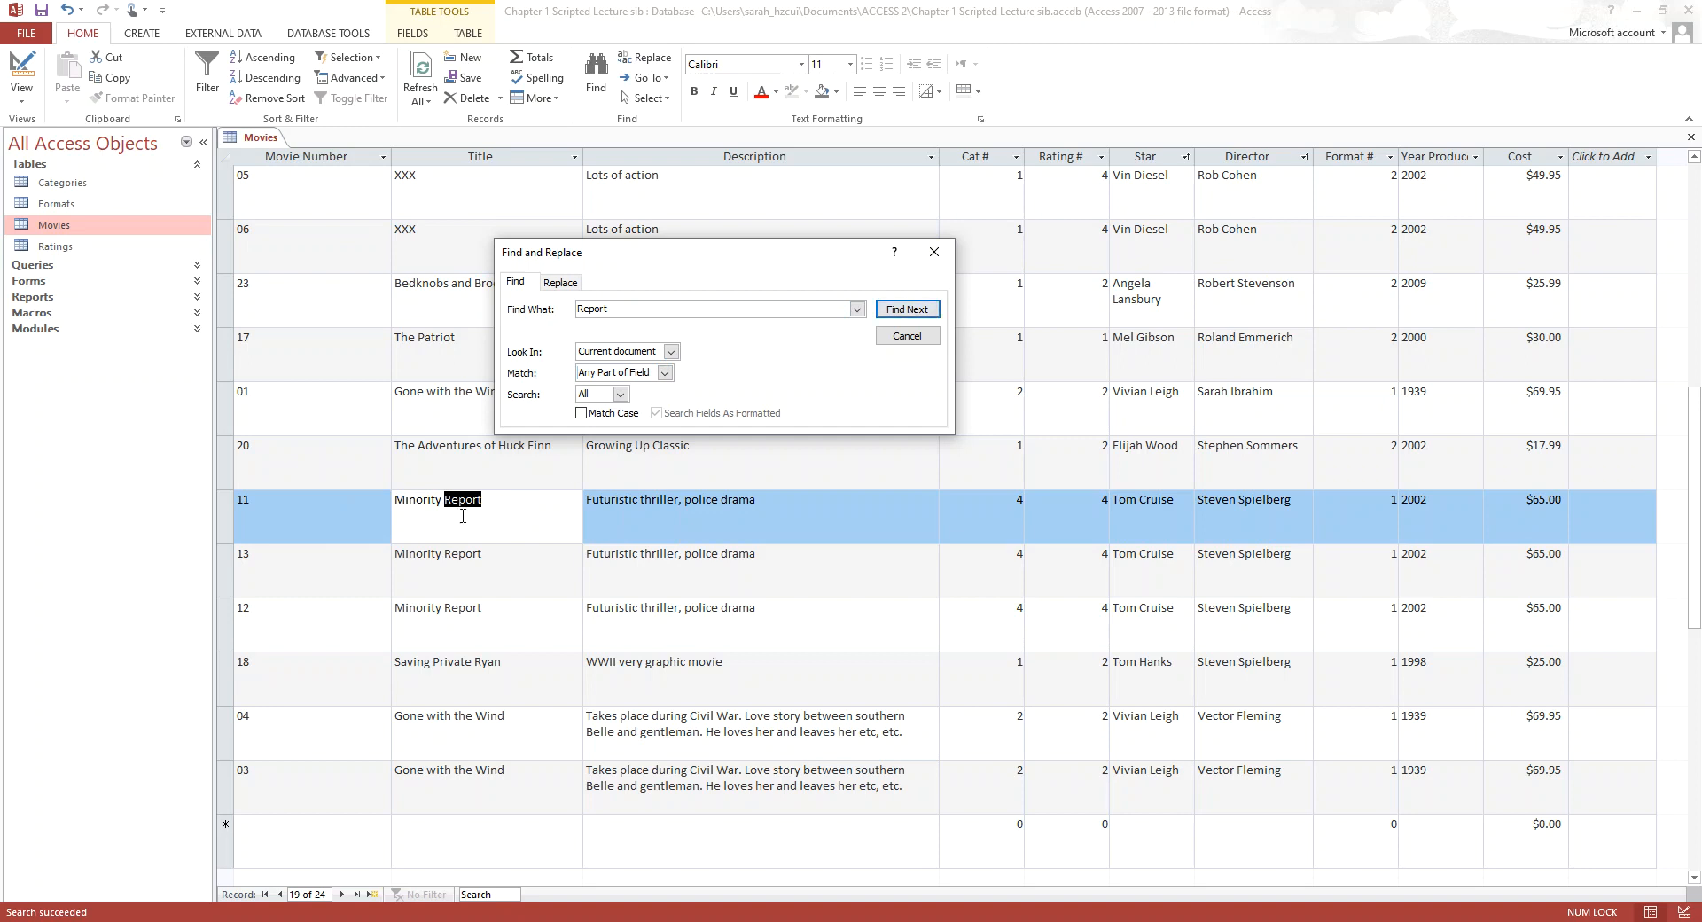
Find the remaining Report matches until the not-found message, then check the titles in records 11–13
{"action": "left_click", "coordinate": [920, 310]}
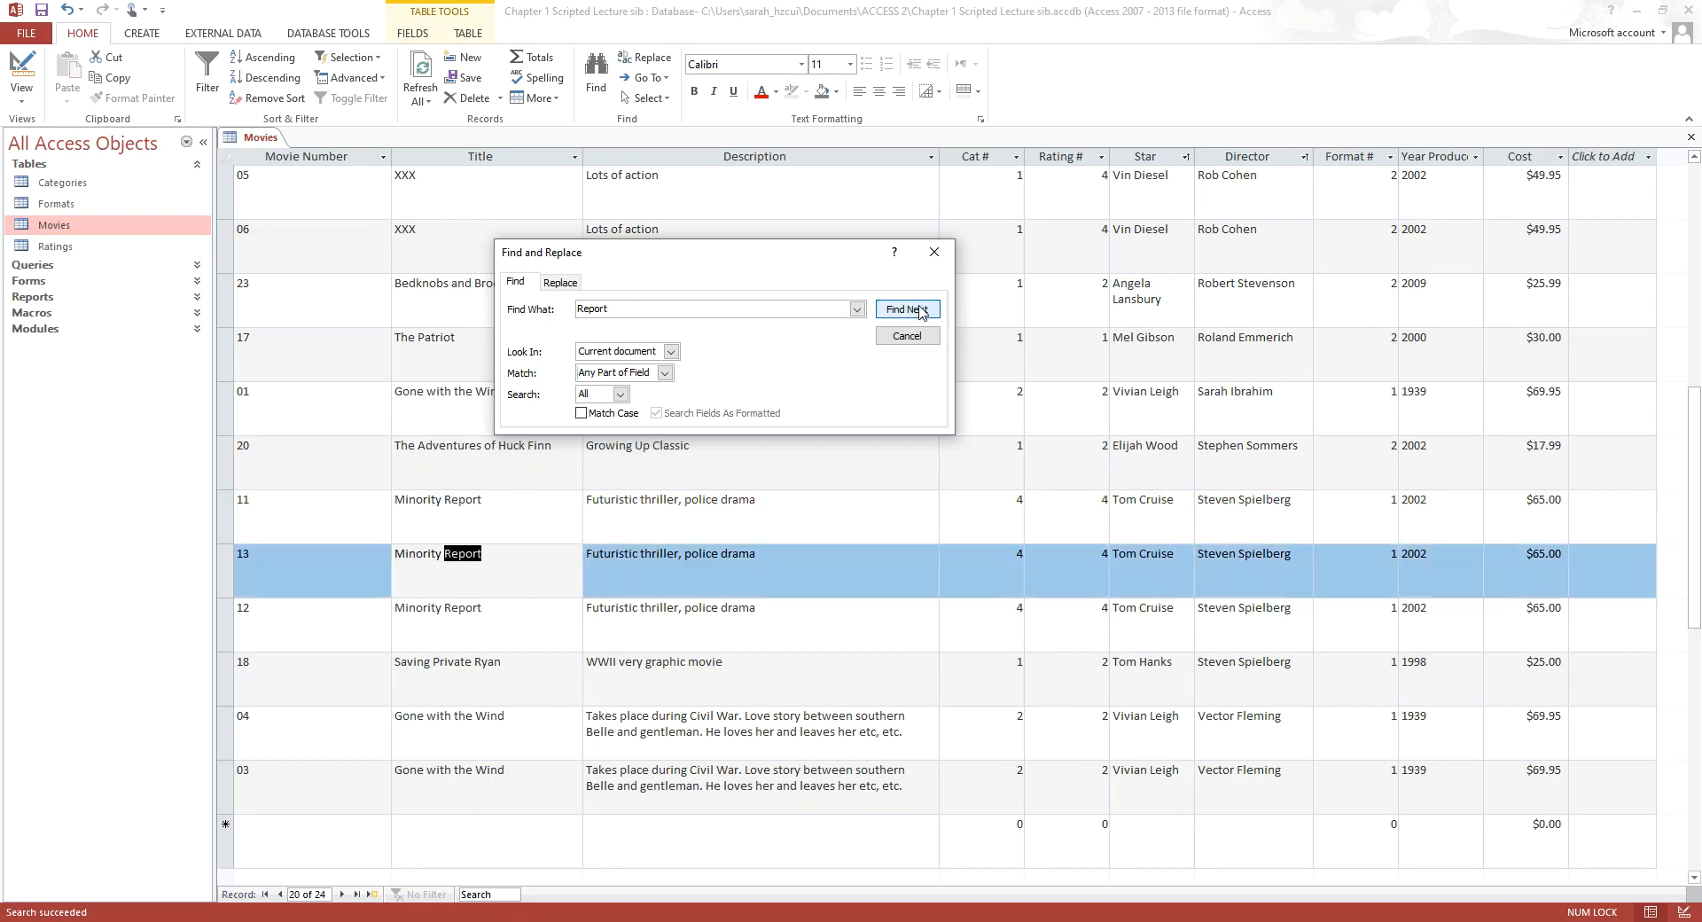
{"action": "left_click", "coordinate": [921, 311]}
{"action": "left_click", "coordinate": [921, 311]}
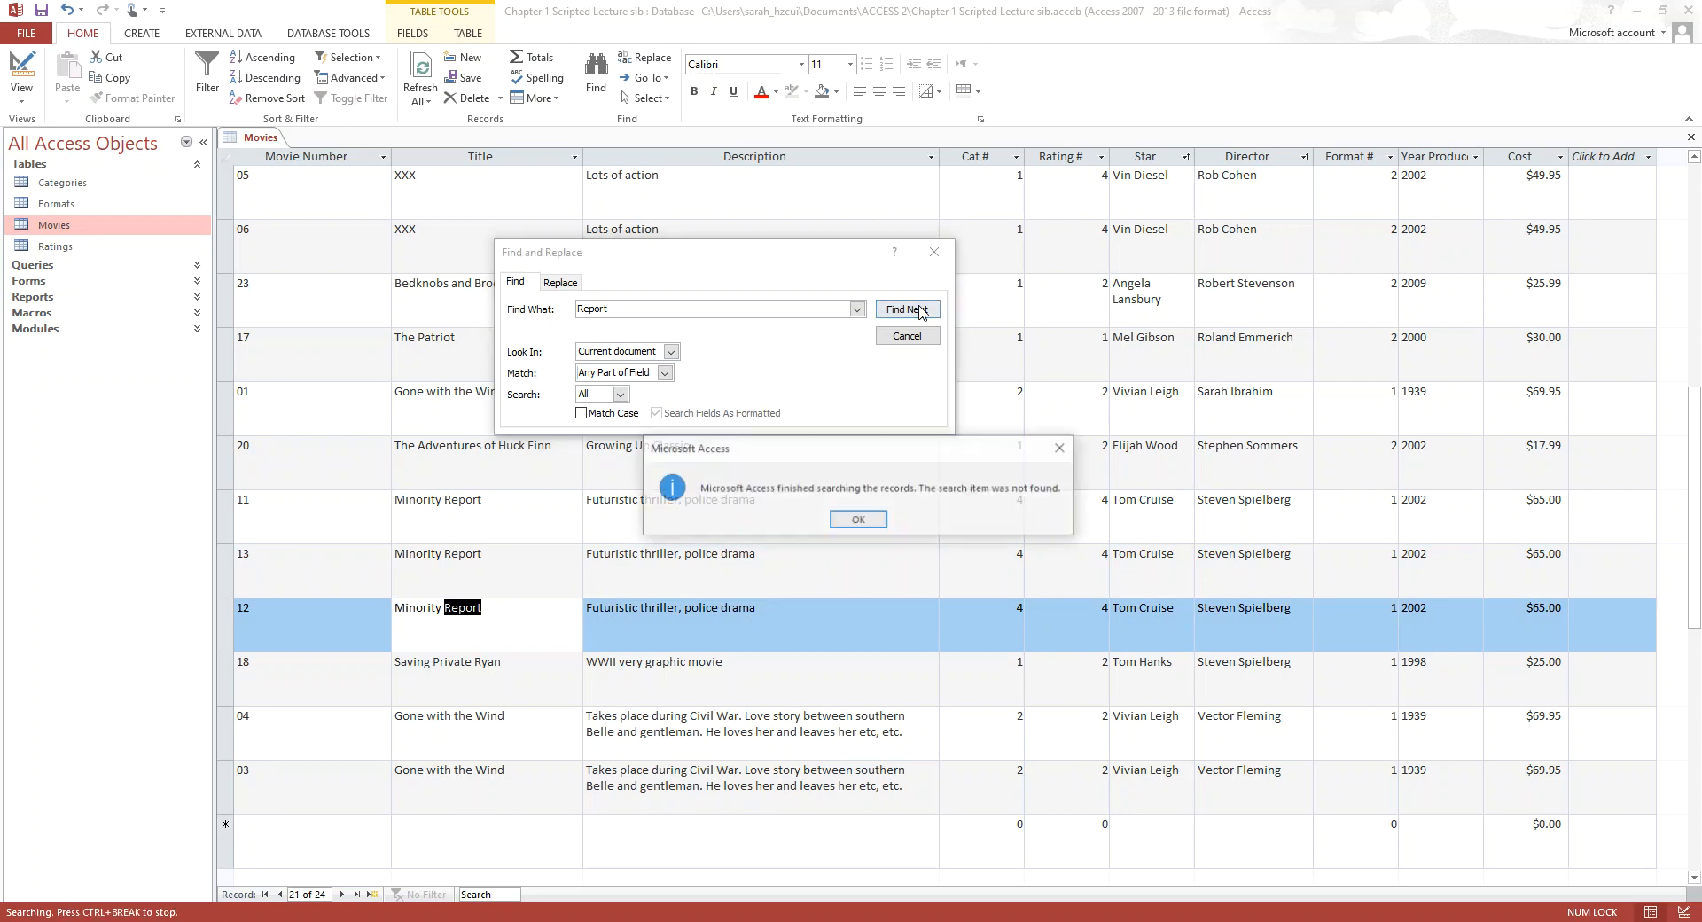
{"action": "left_click", "coordinate": [865, 521]}
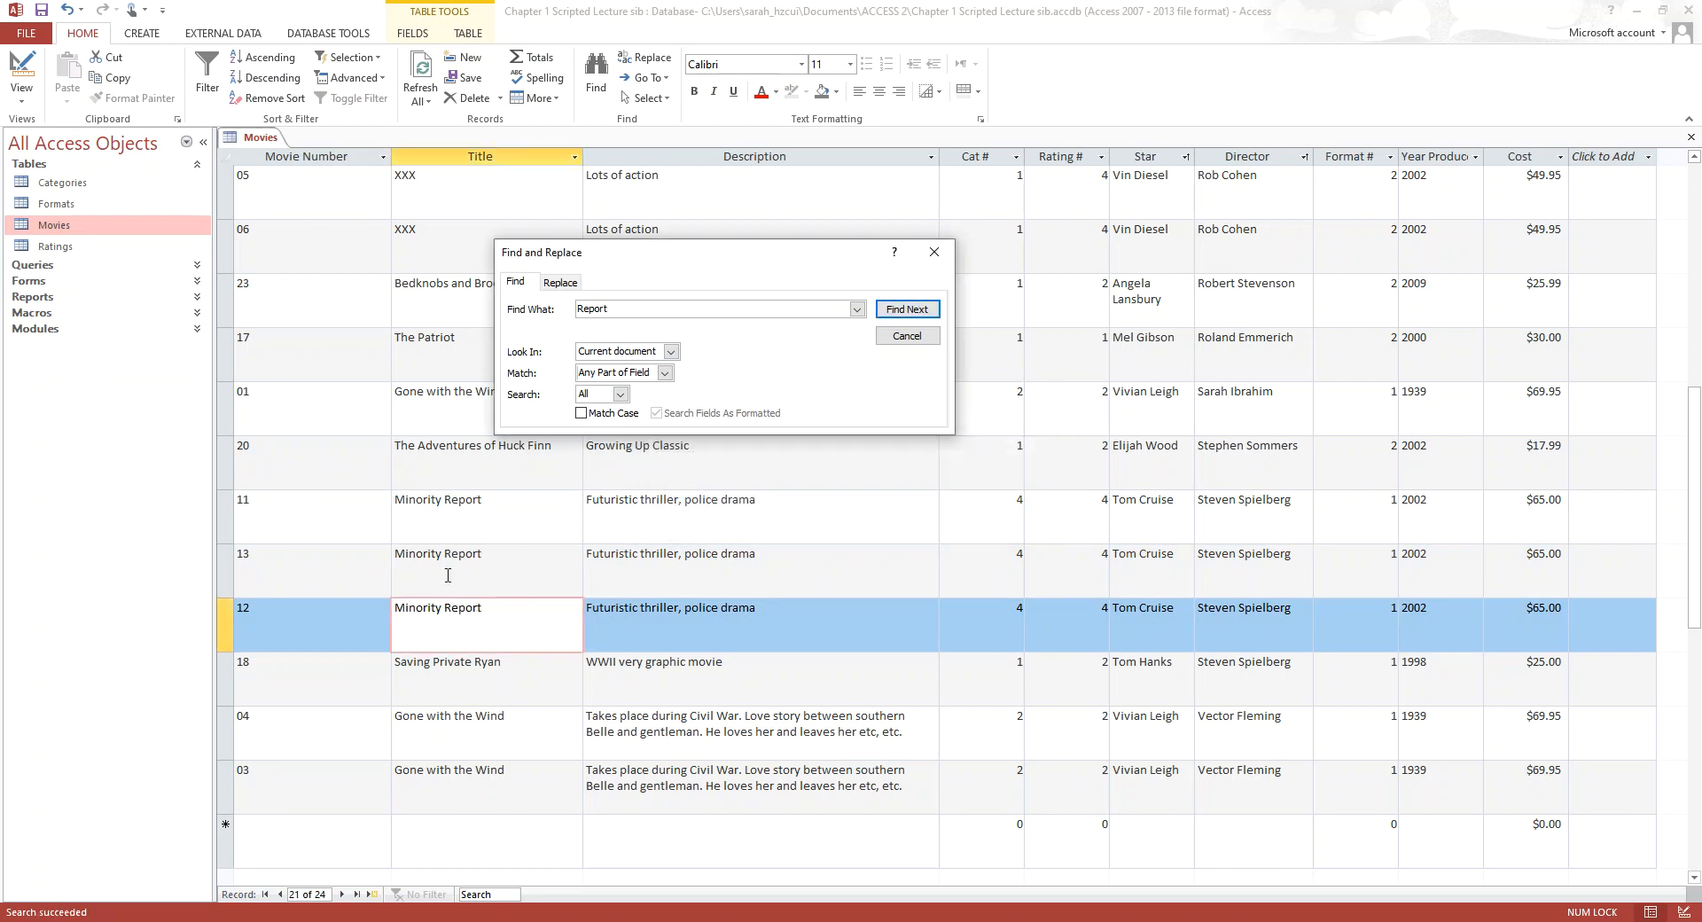
{"action": "left_click", "coordinate": [514, 502]}
{"action": "left_click", "coordinate": [503, 553]}
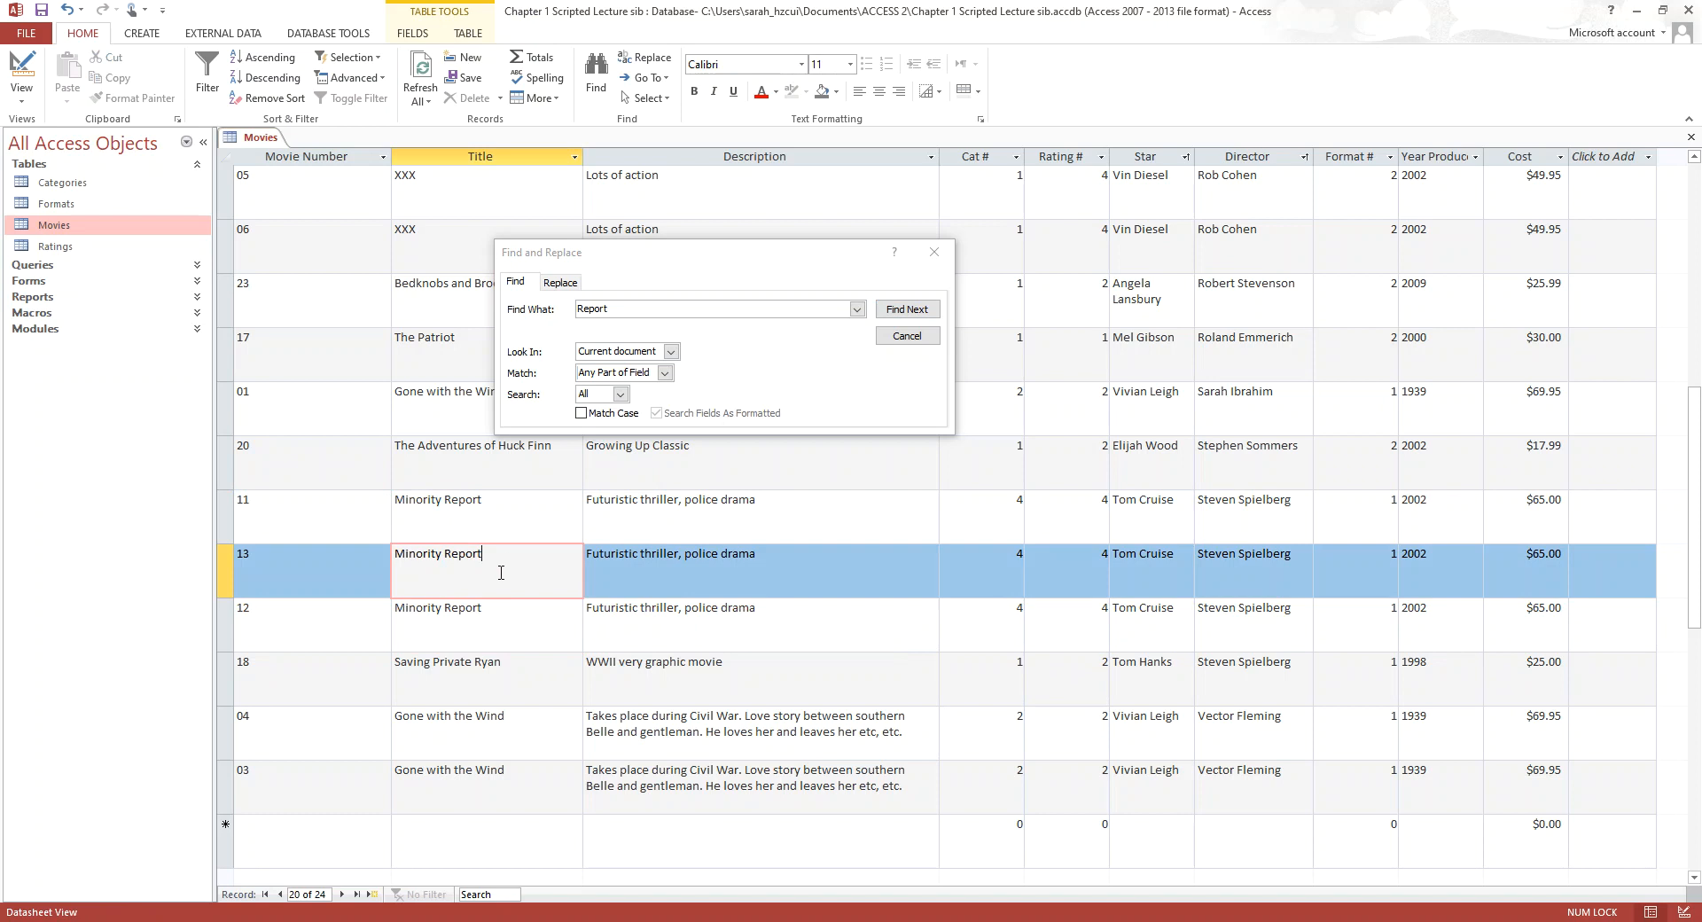
{"action": "left_click", "coordinate": [491, 624]}
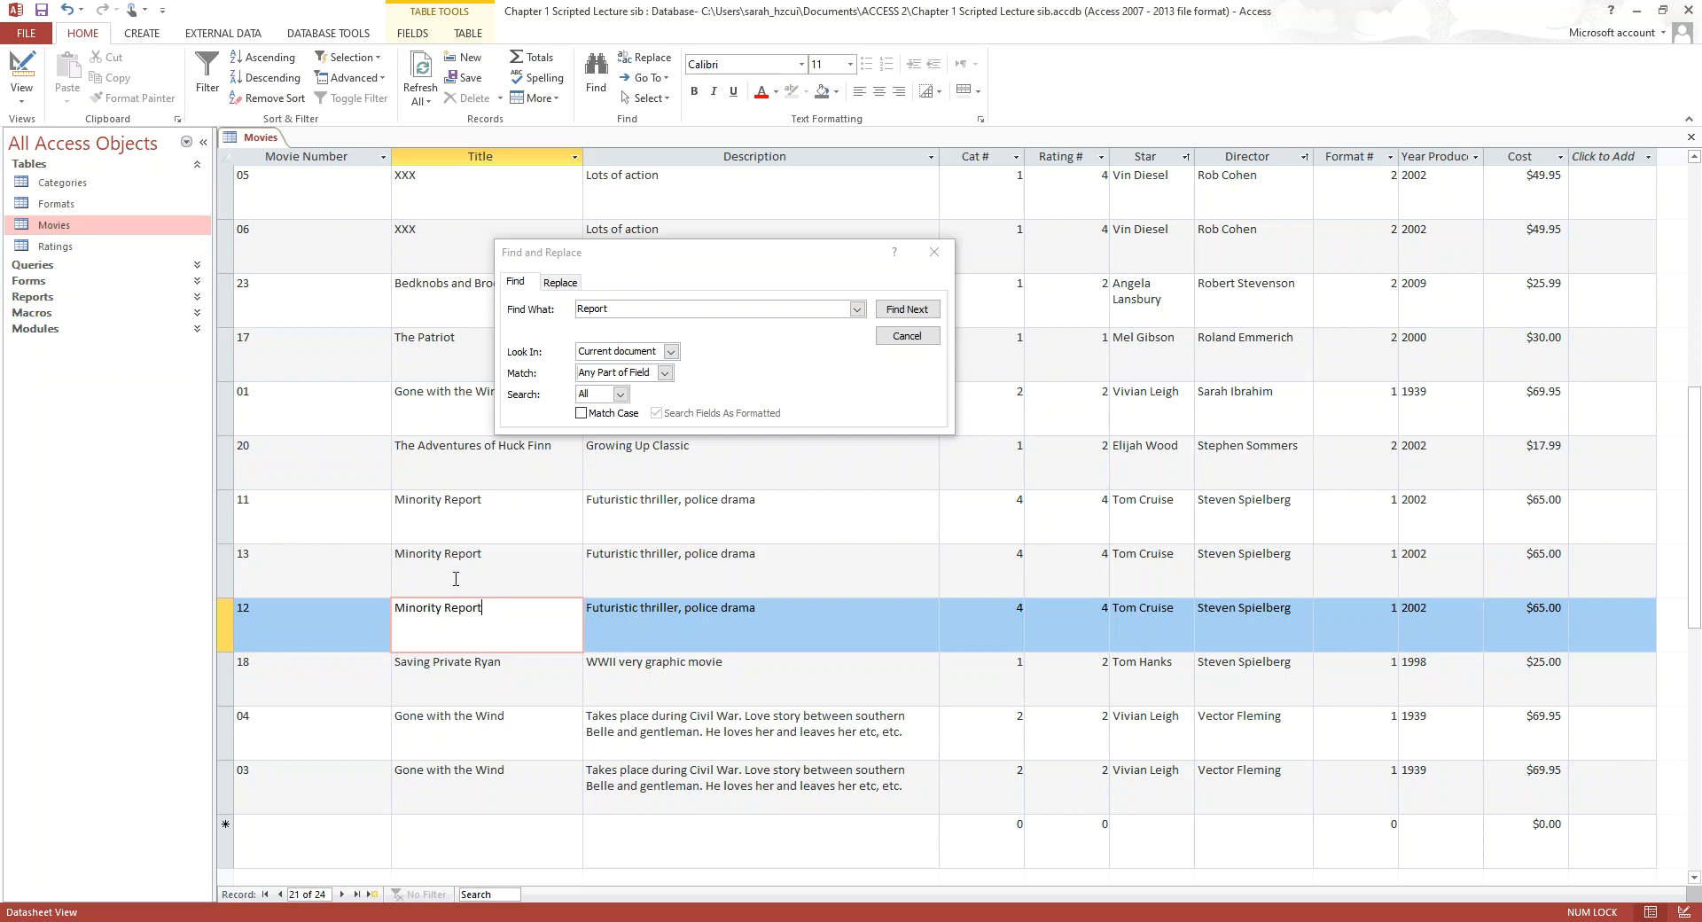
Keep the search direction on All, view the Replace tab, and close Find and Replace
{"action": "left_click", "coordinate": [581, 414]}
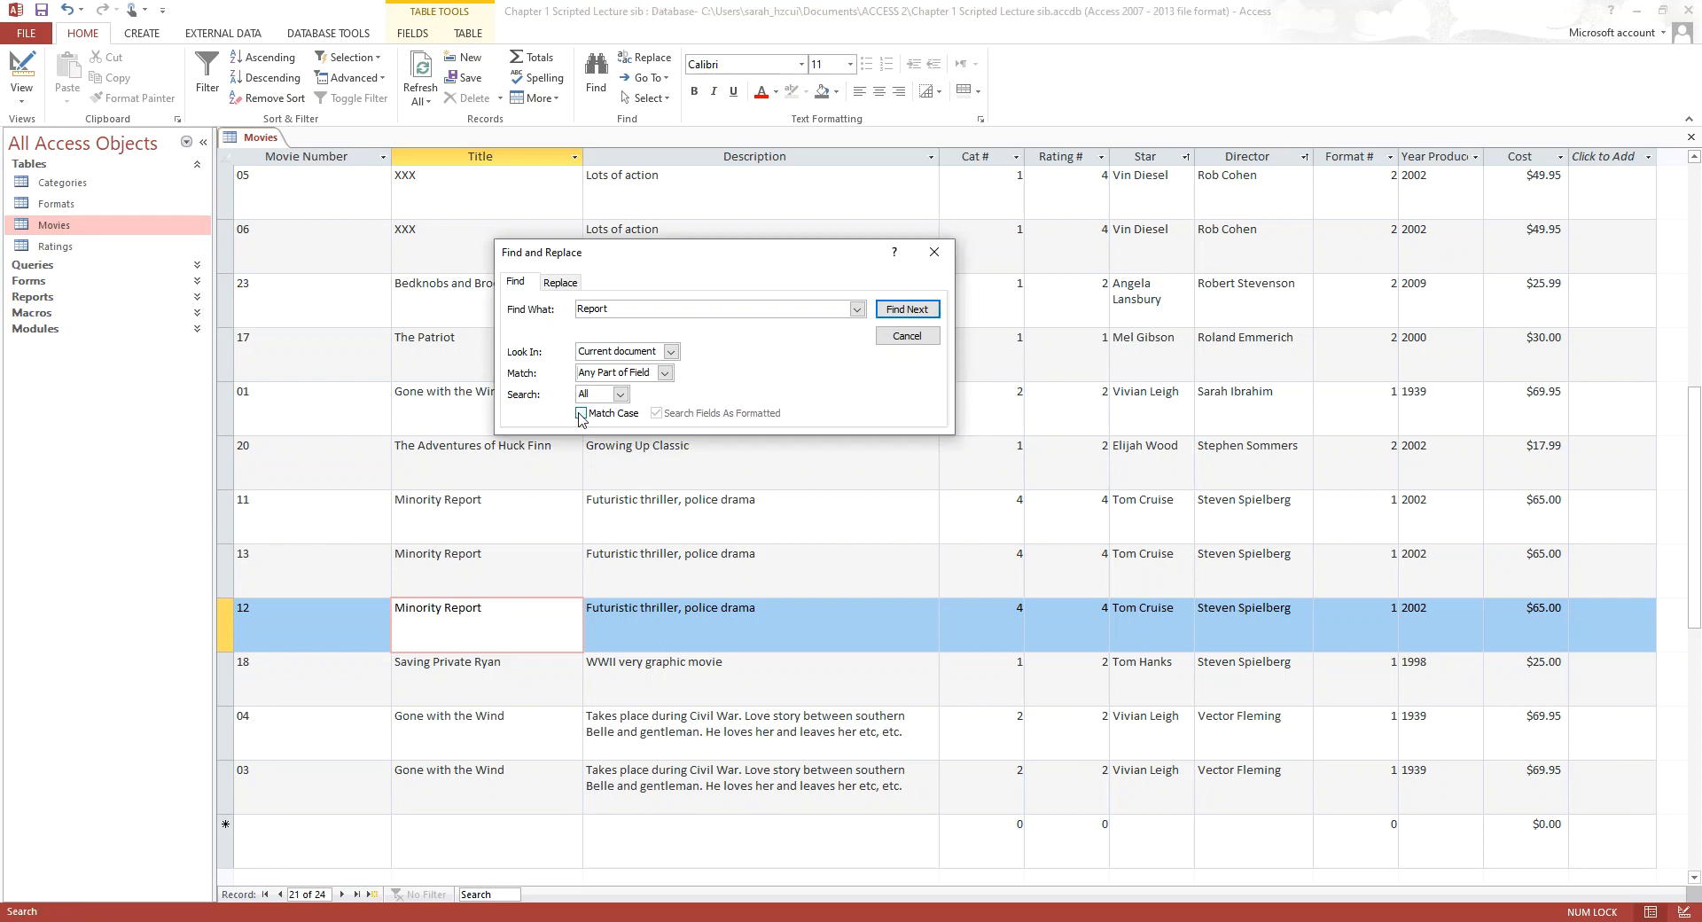
{"action": "left_click", "coordinate": [621, 395]}
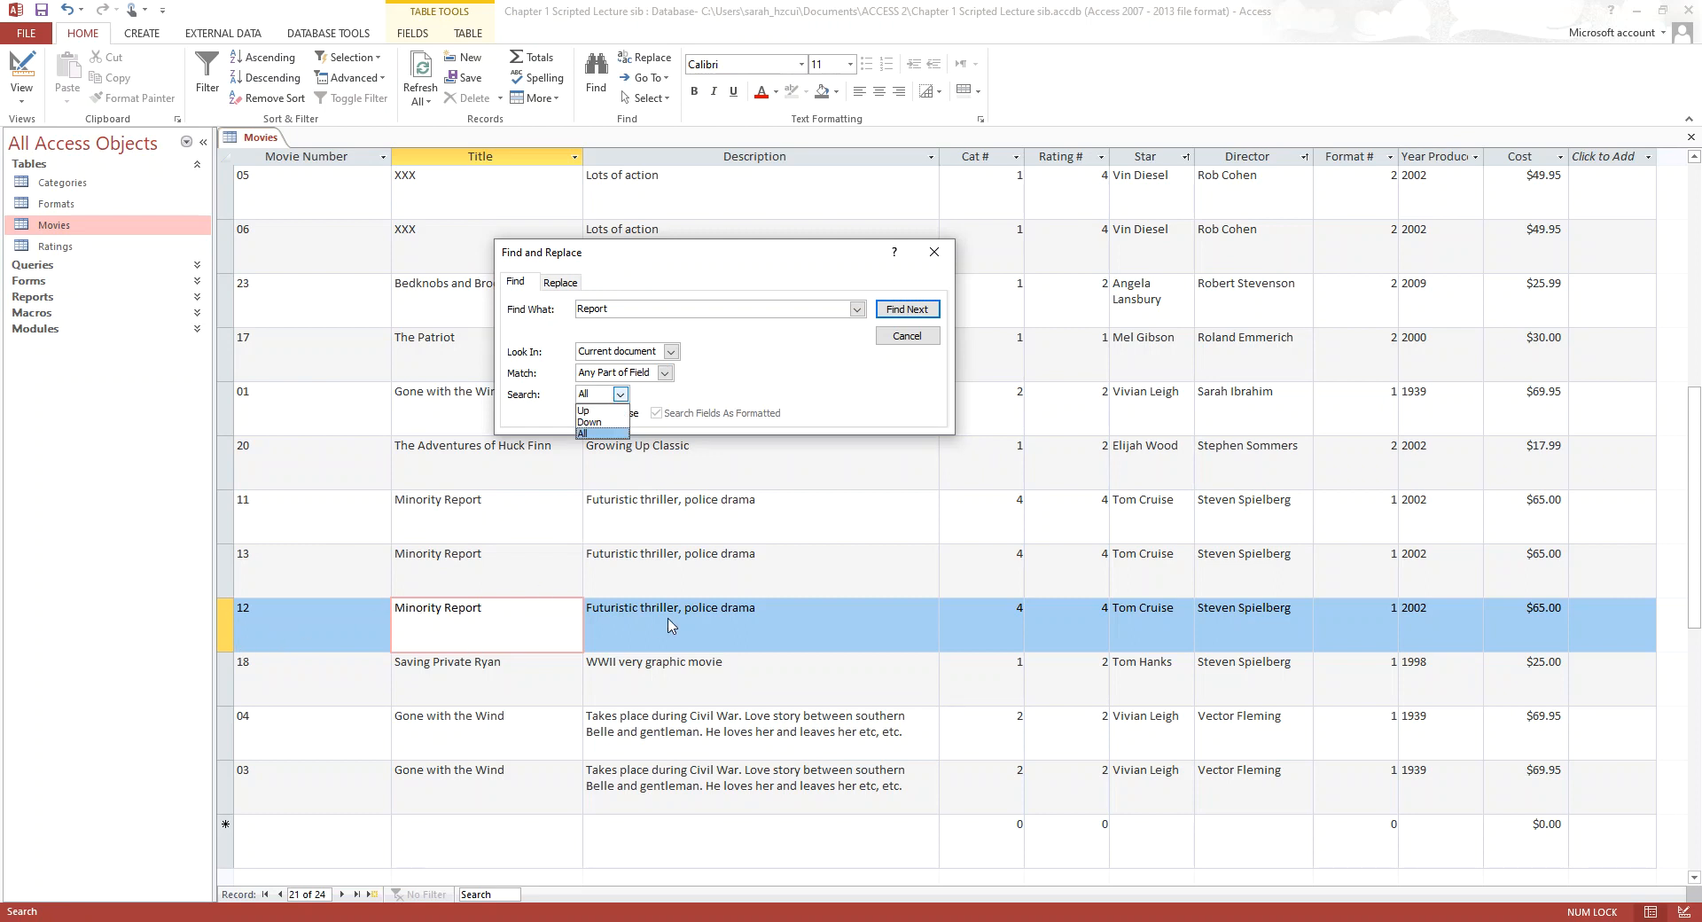
{"action": "left_click", "coordinate": [583, 433]}
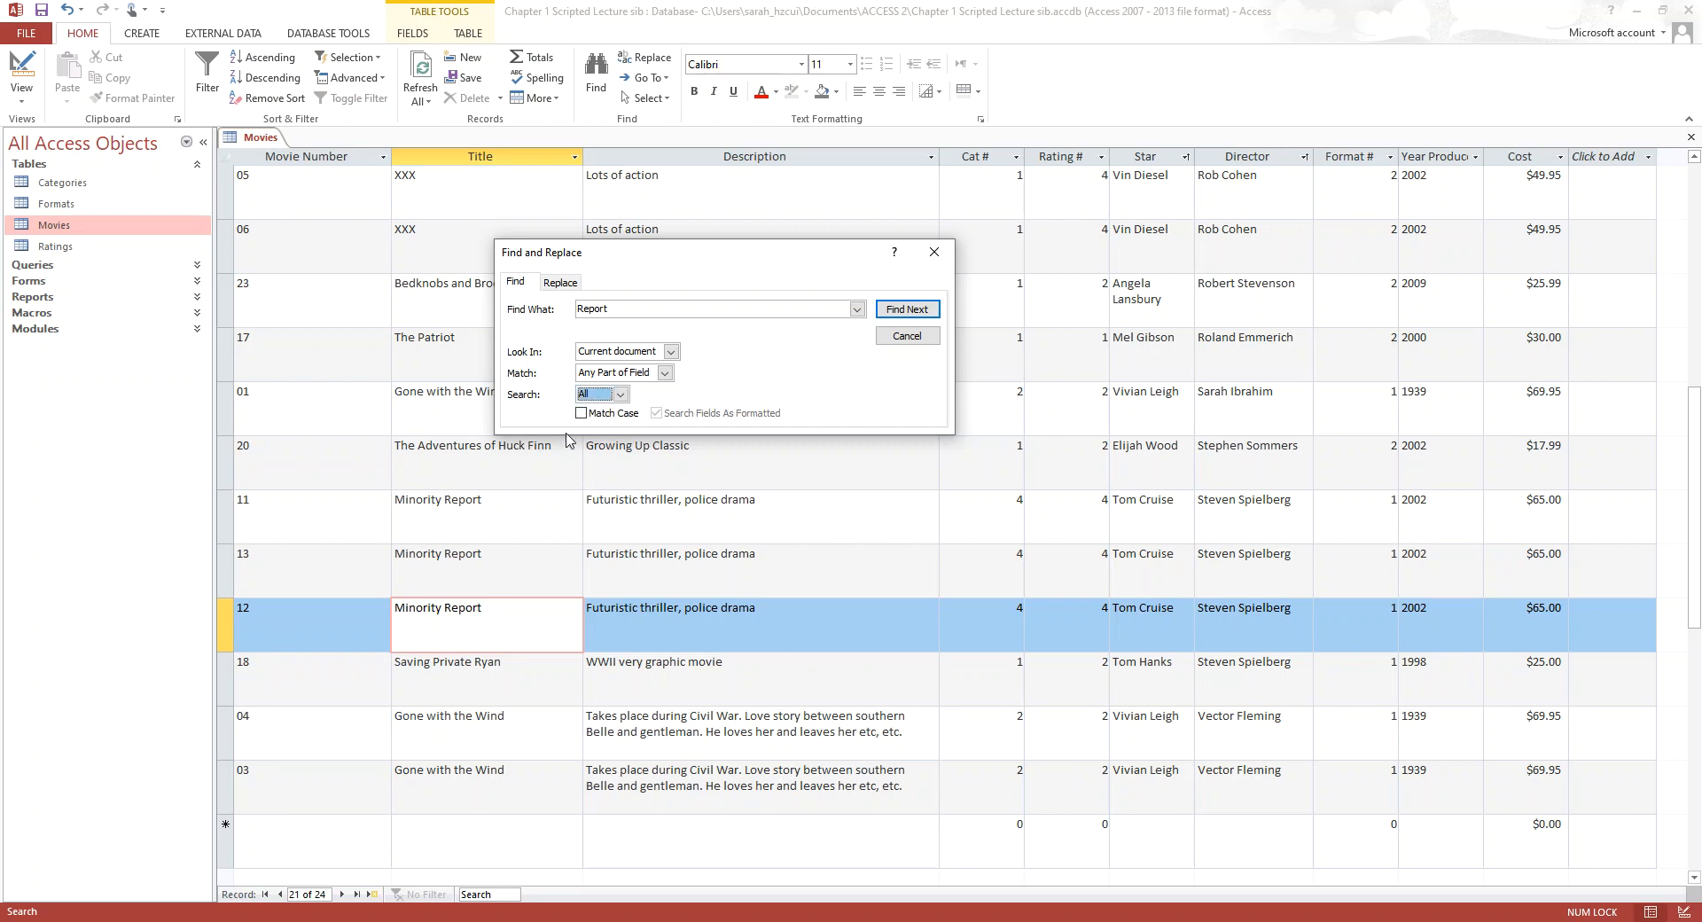
{"action": "left_click", "coordinate": [563, 282]}
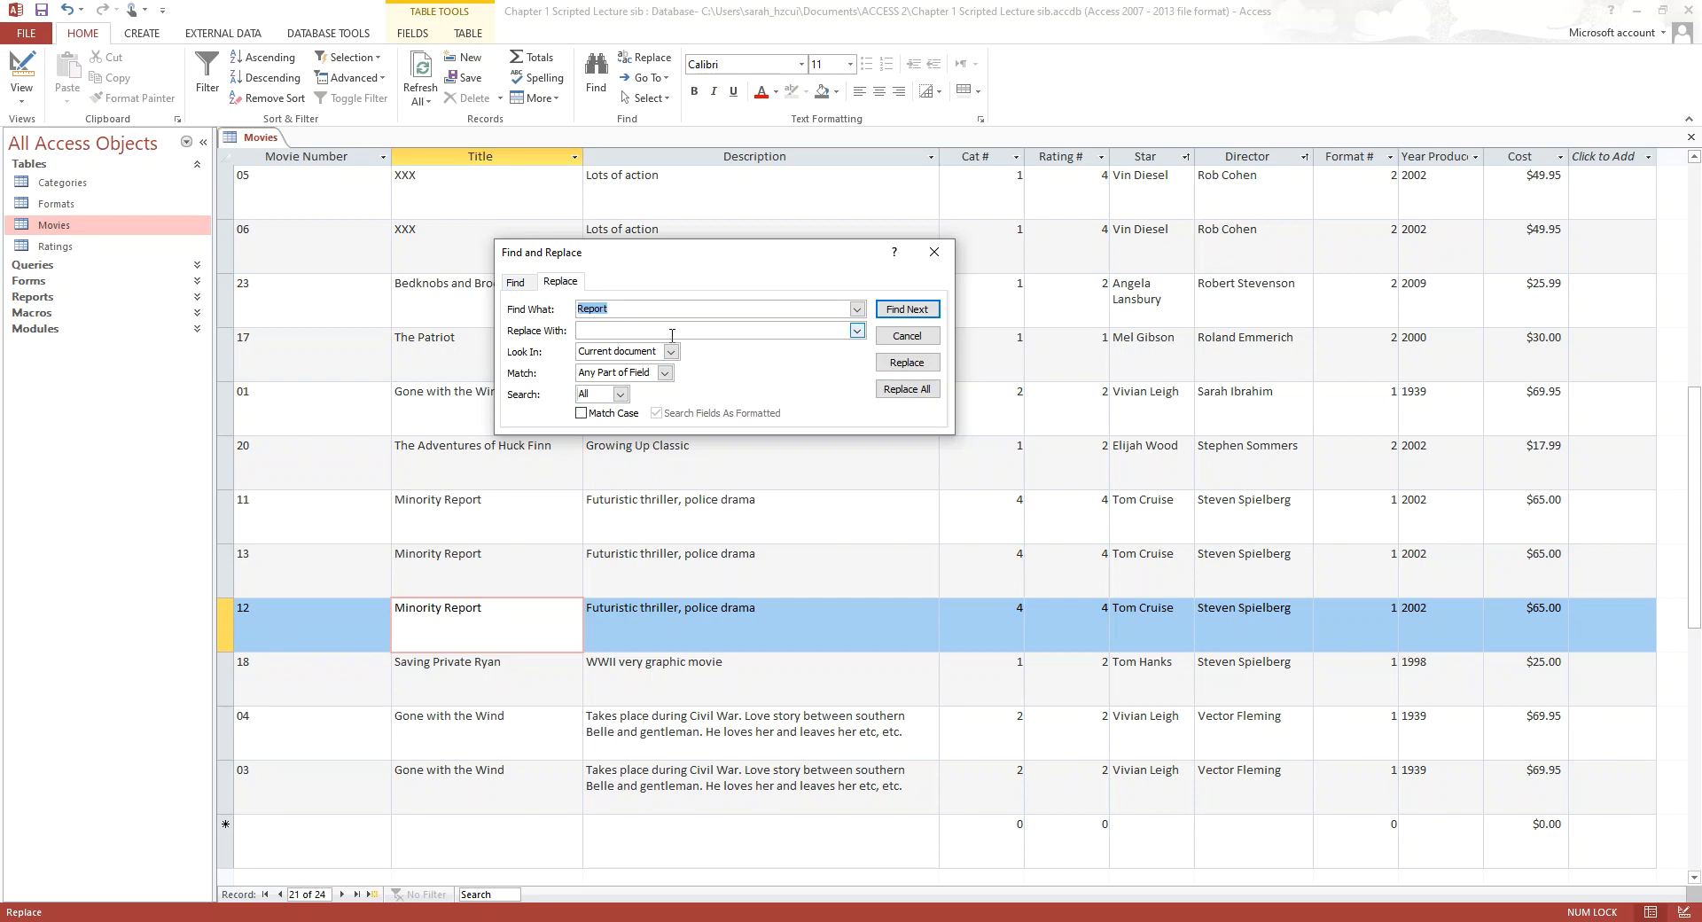
{"action": "left_click", "coordinate": [612, 331]}
{"action": "left_click", "coordinate": [936, 253]}
{"action": "left_click", "coordinate": [667, 78]}
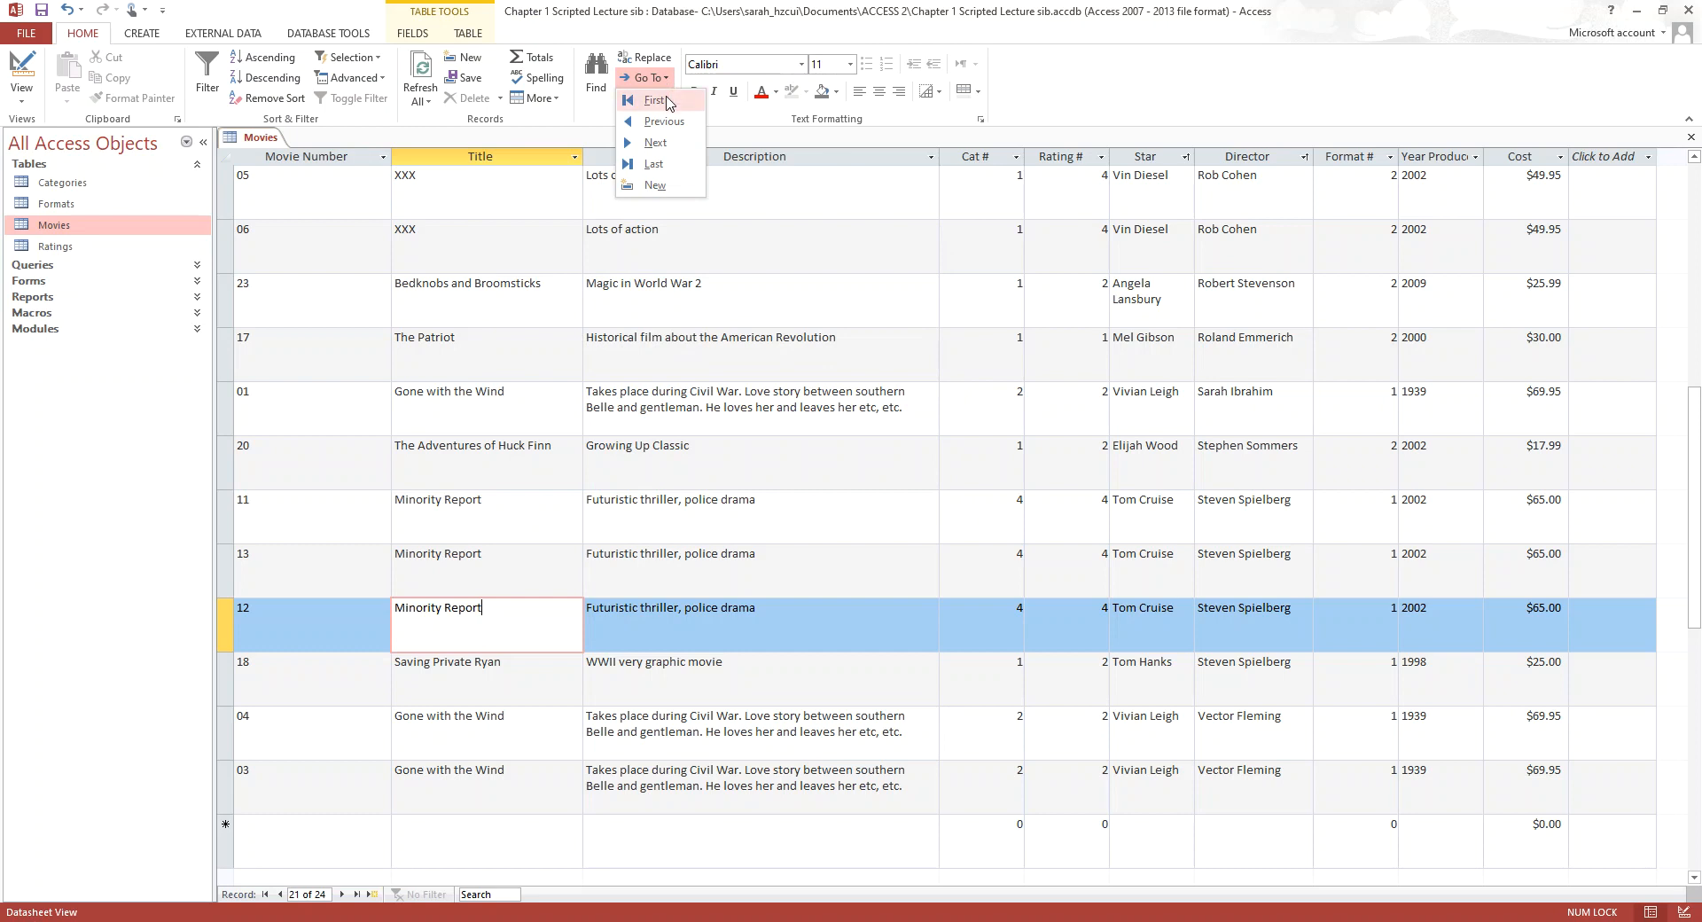
{"action": "left_click", "coordinate": [670, 101]}
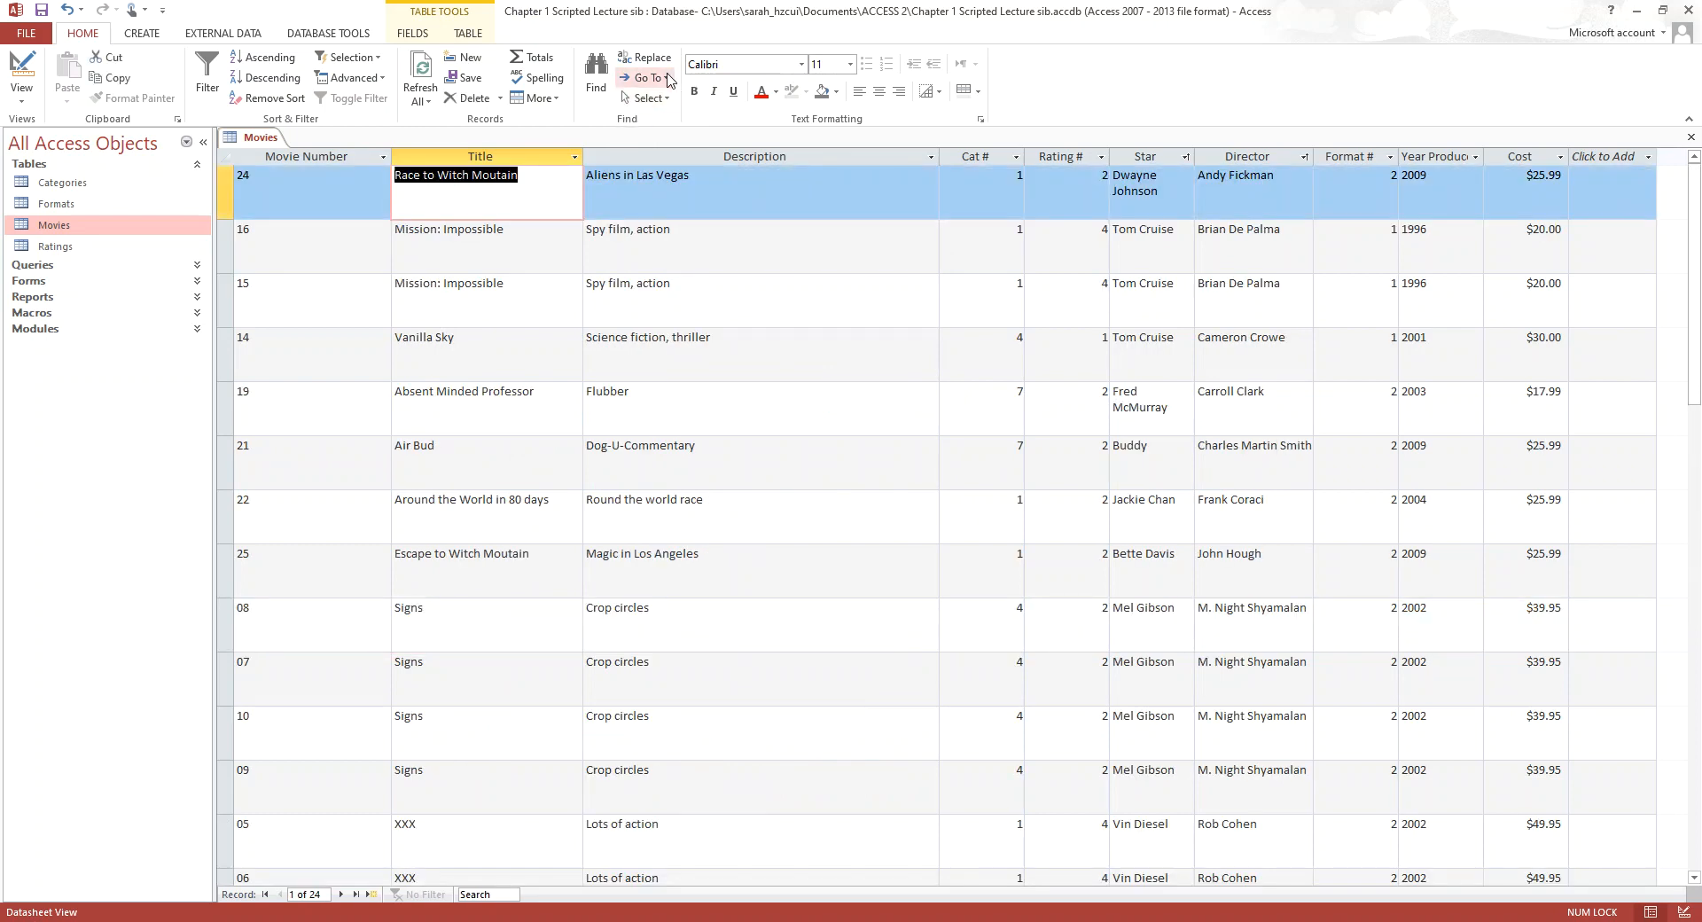
{"action": "left_click", "coordinate": [665, 78]}
{"action": "left_click", "coordinate": [674, 165]}
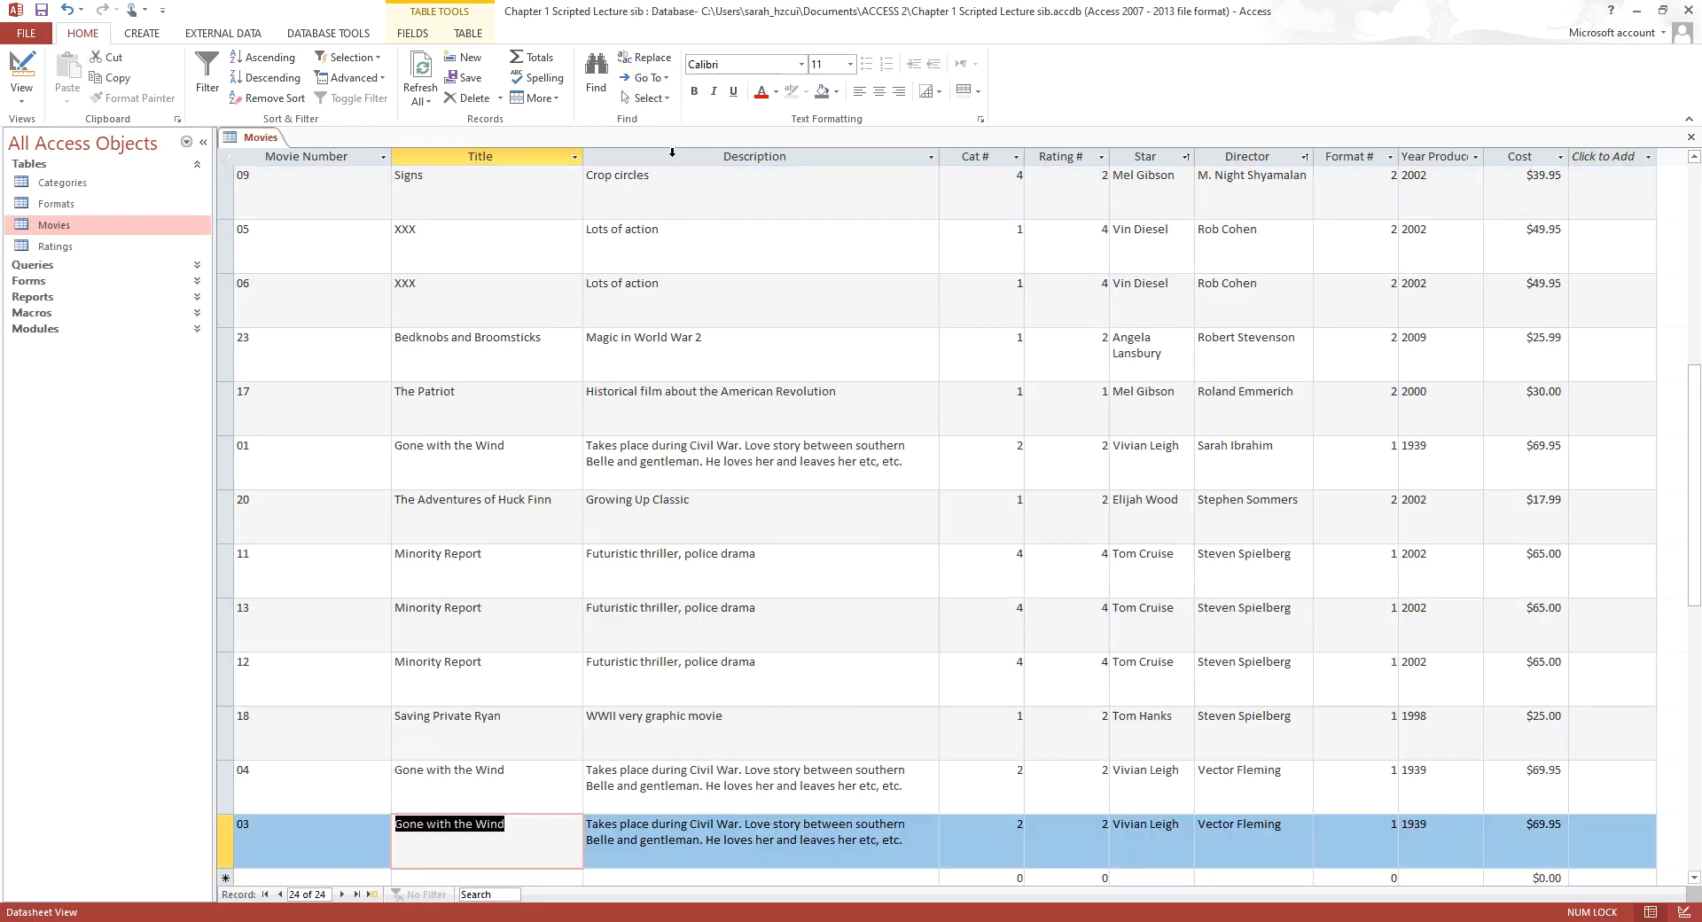
{"action": "left_click", "coordinate": [667, 80]}
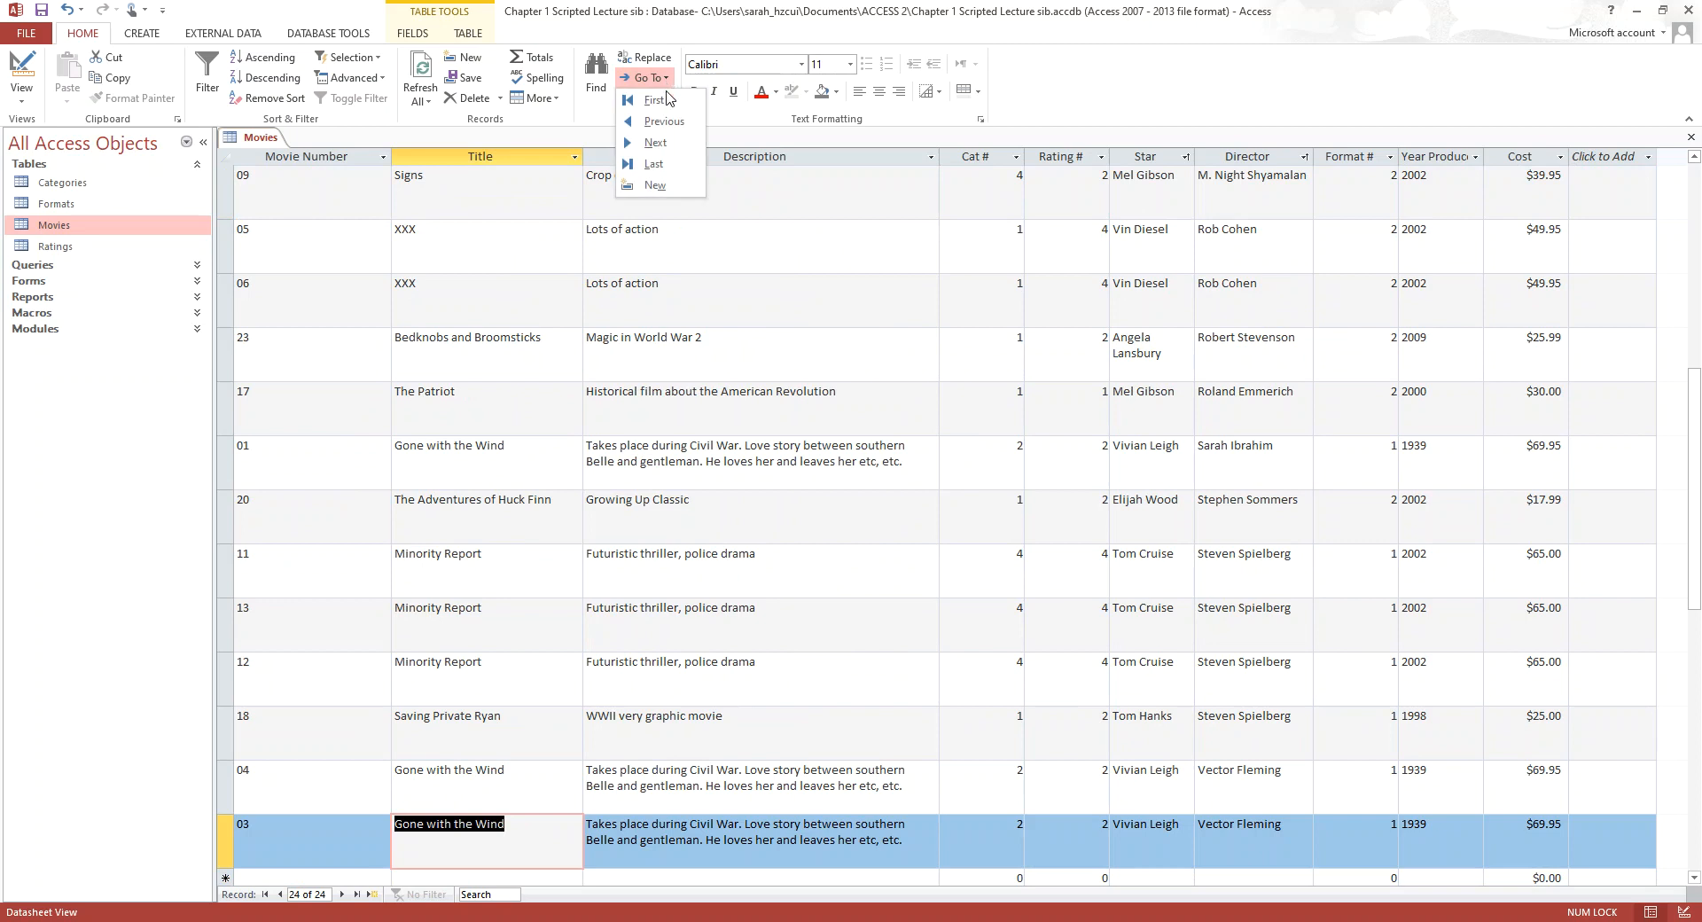
{"action": "left_click", "coordinate": [656, 185]}
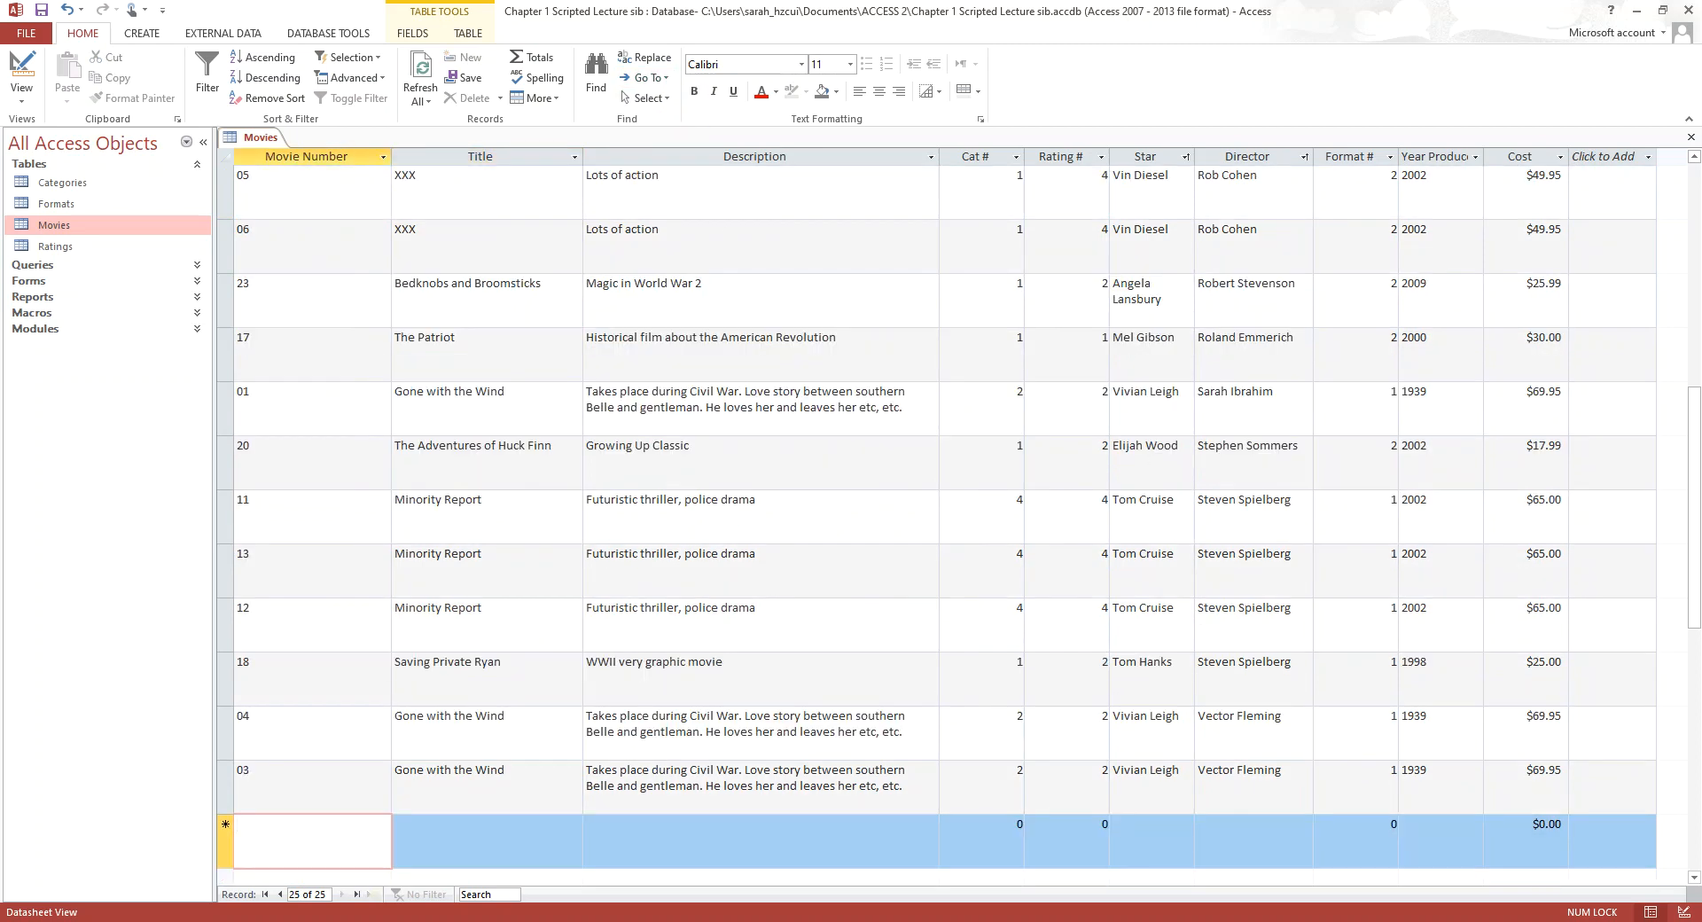
{"action": "left_click", "coordinate": [667, 104]}
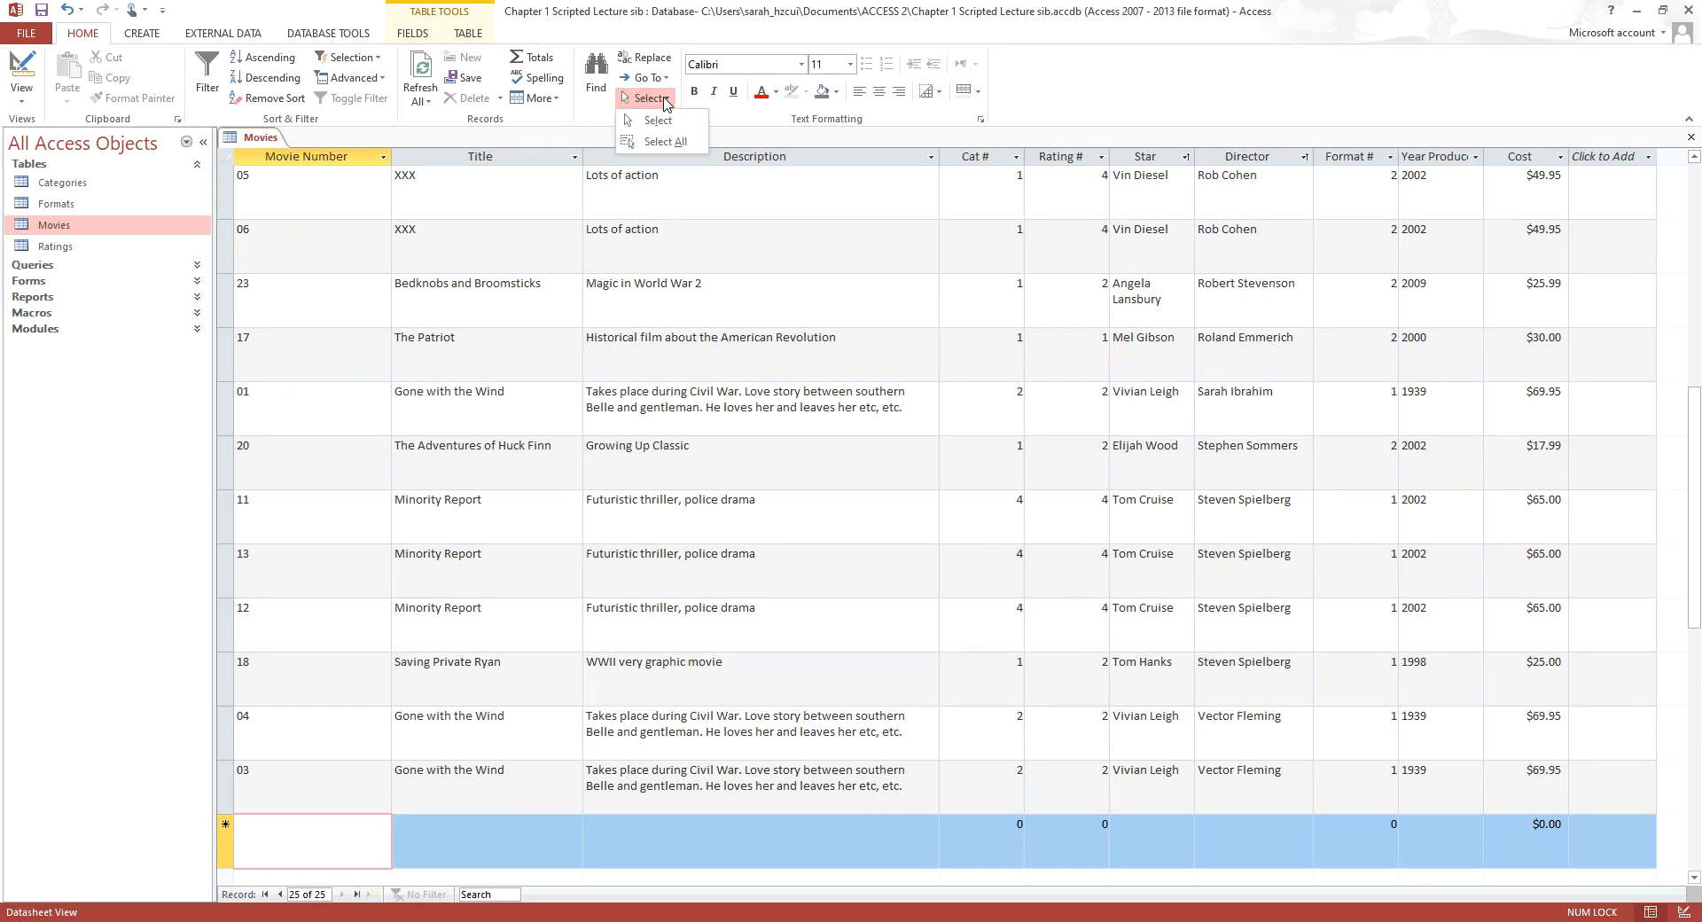
{"action": "left_click", "coordinate": [669, 142]}
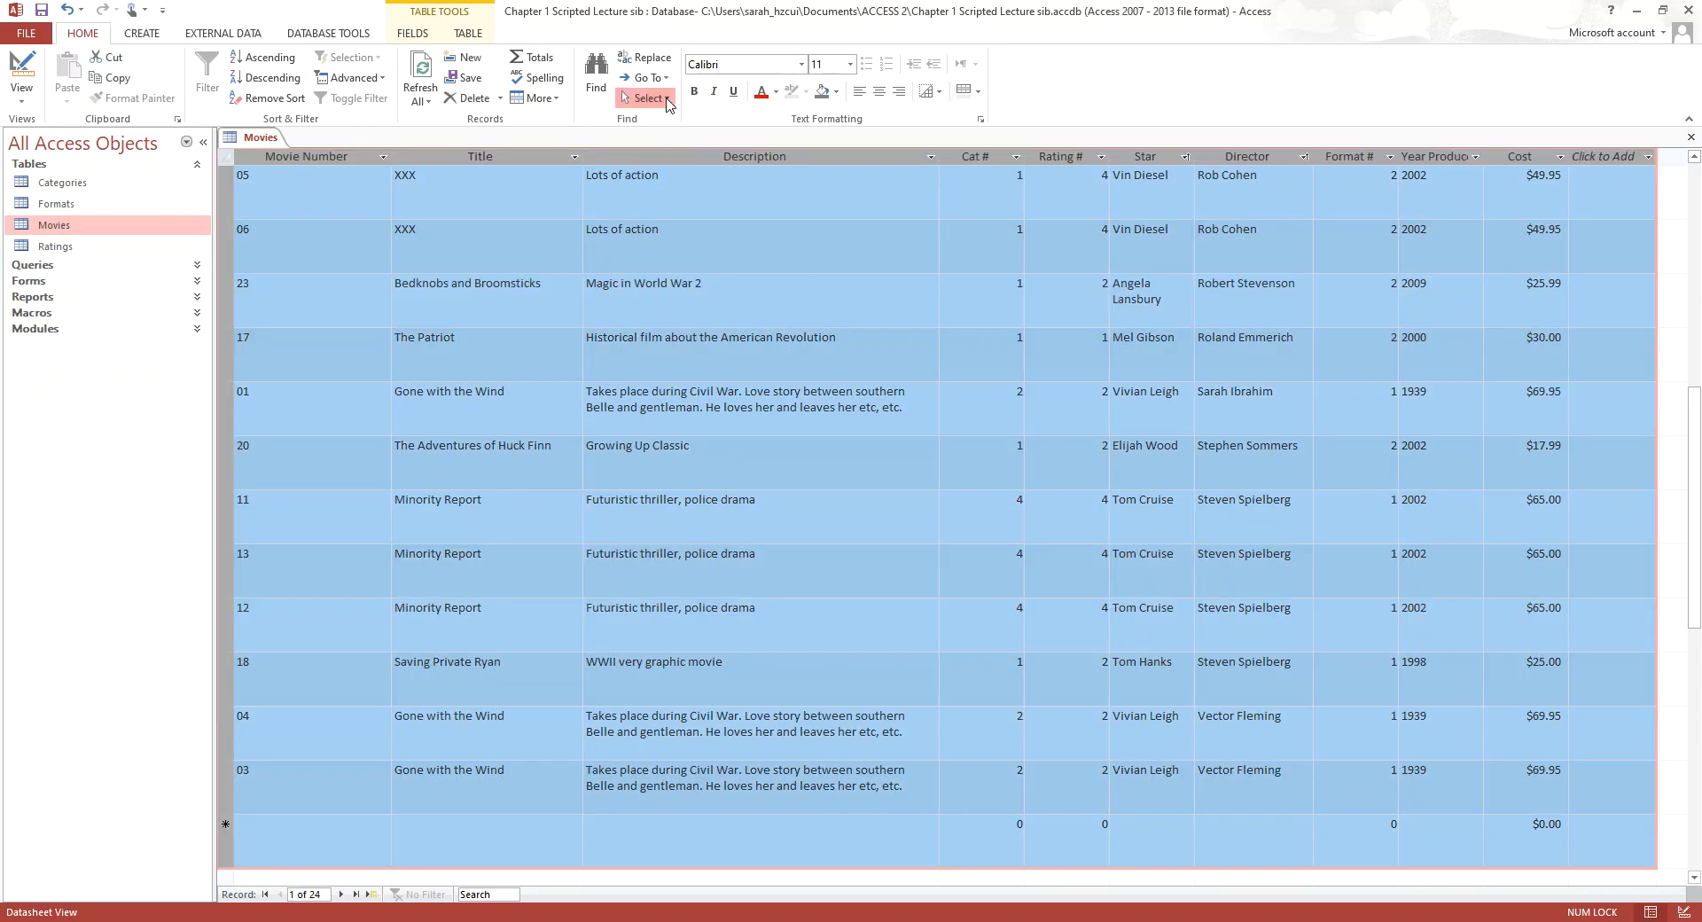
{"action": "left_click", "coordinate": [670, 106]}
{"action": "left_click", "coordinate": [707, 282]}
{"action": "left_click", "coordinate": [654, 99]}
{"action": "left_click", "coordinate": [665, 123]}
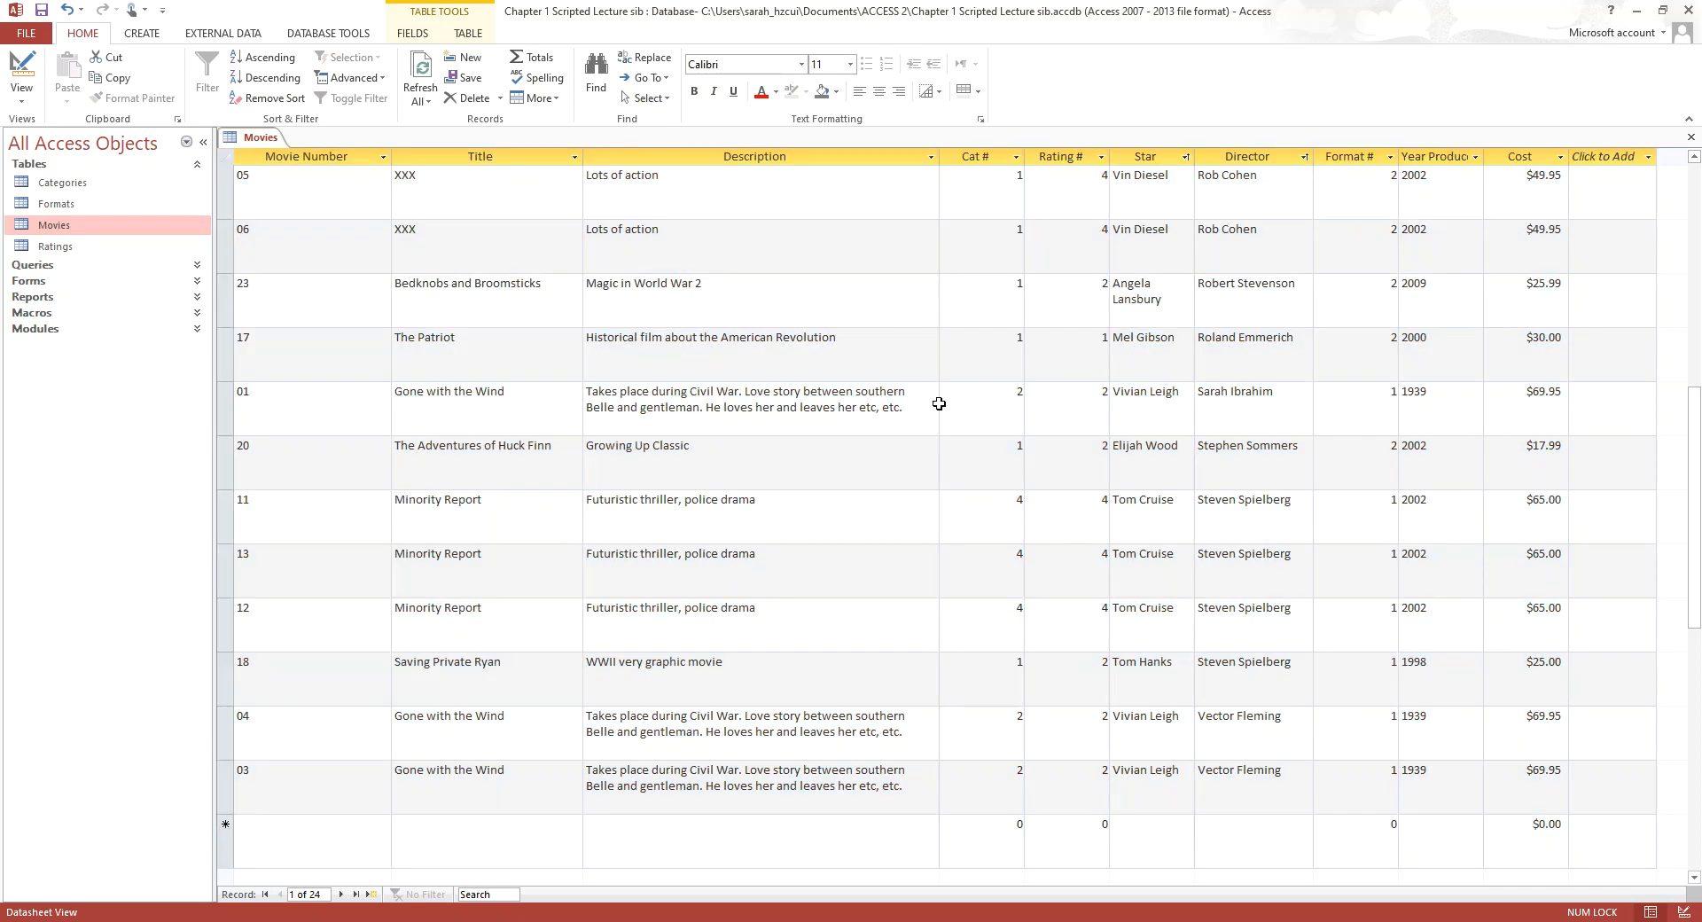
{"action": "left_click", "coordinate": [855, 451]}
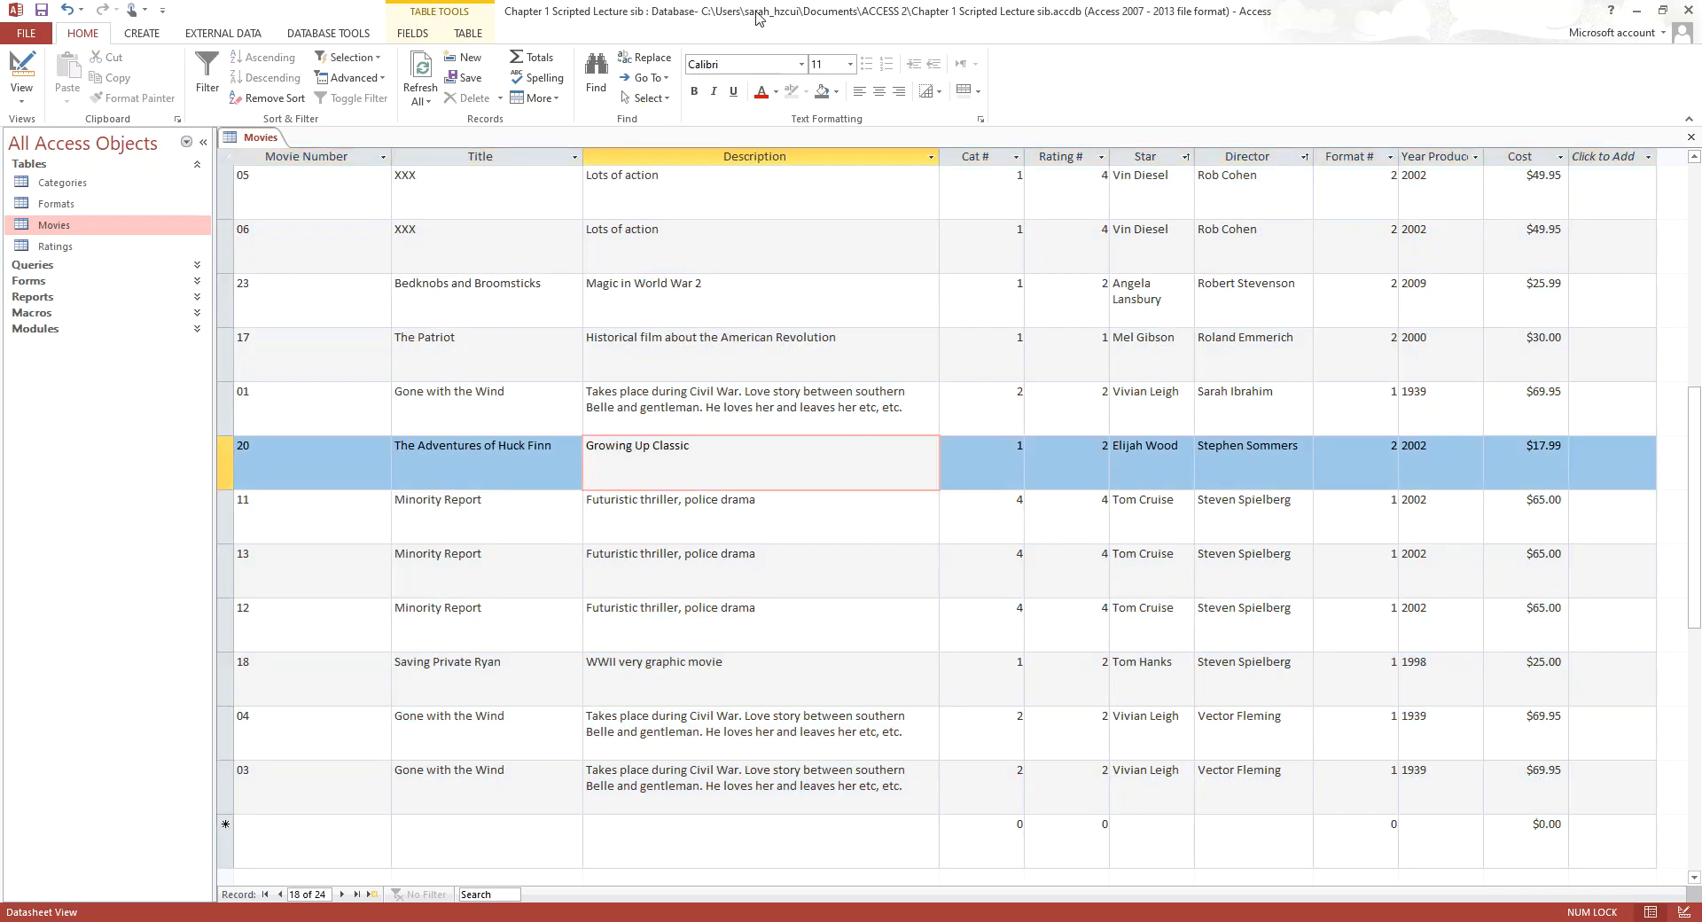
{"action": "left_click", "coordinate": [788, 196]}
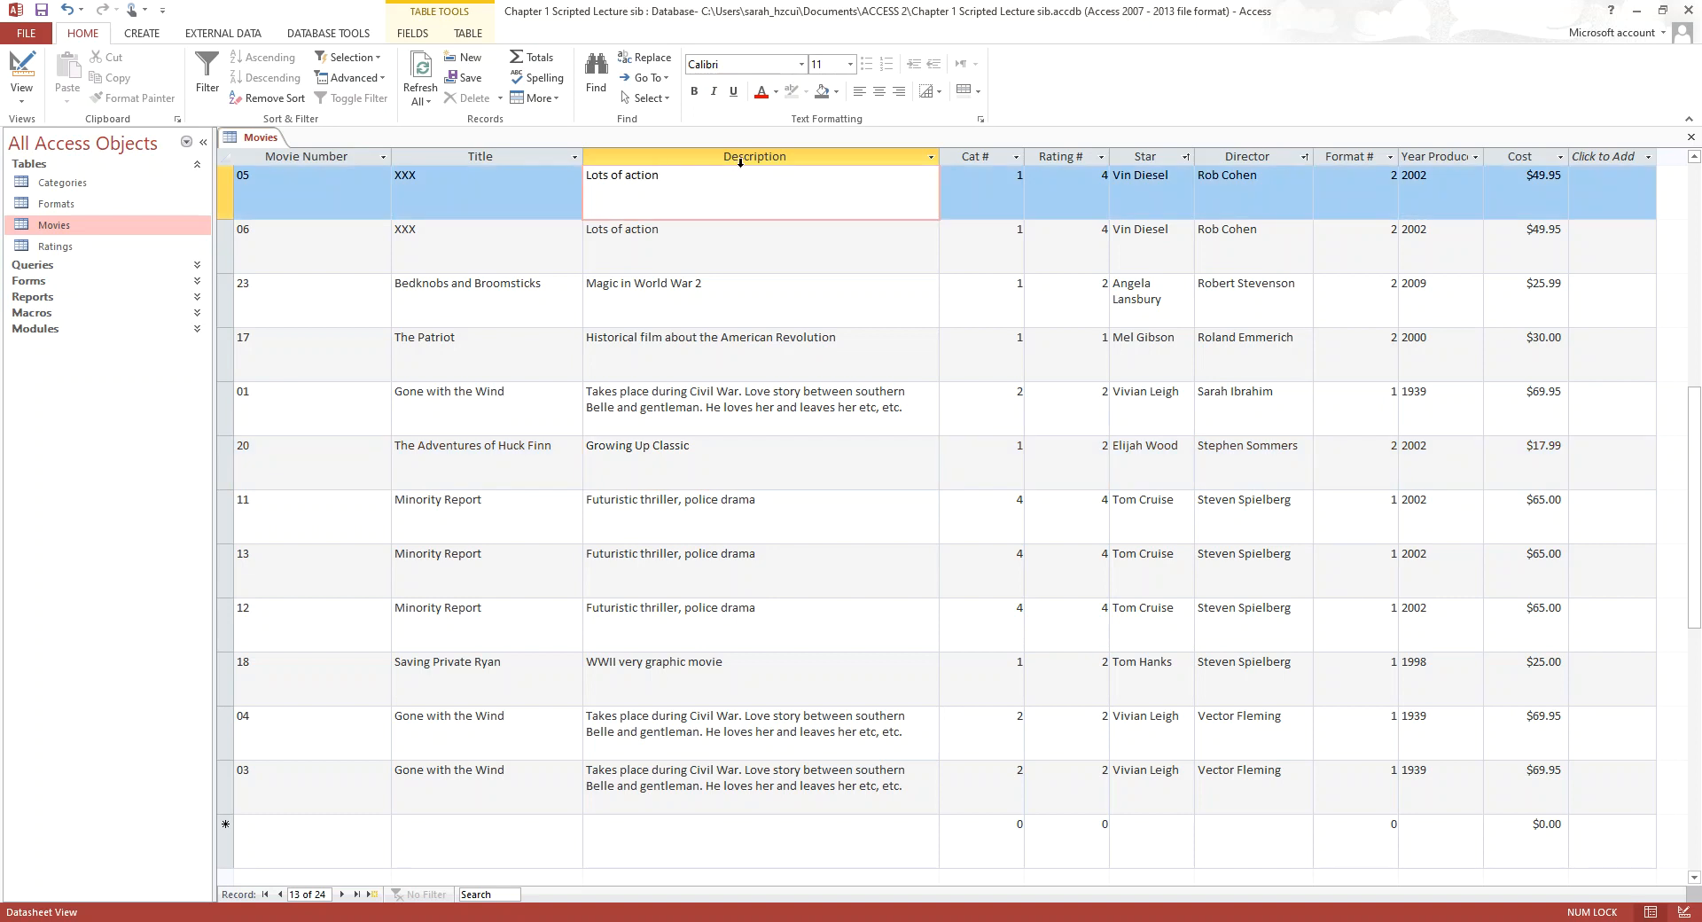
{"action": "left_click_drag", "start_coordinate": [690, 183], "coordinate": [587, 177]}
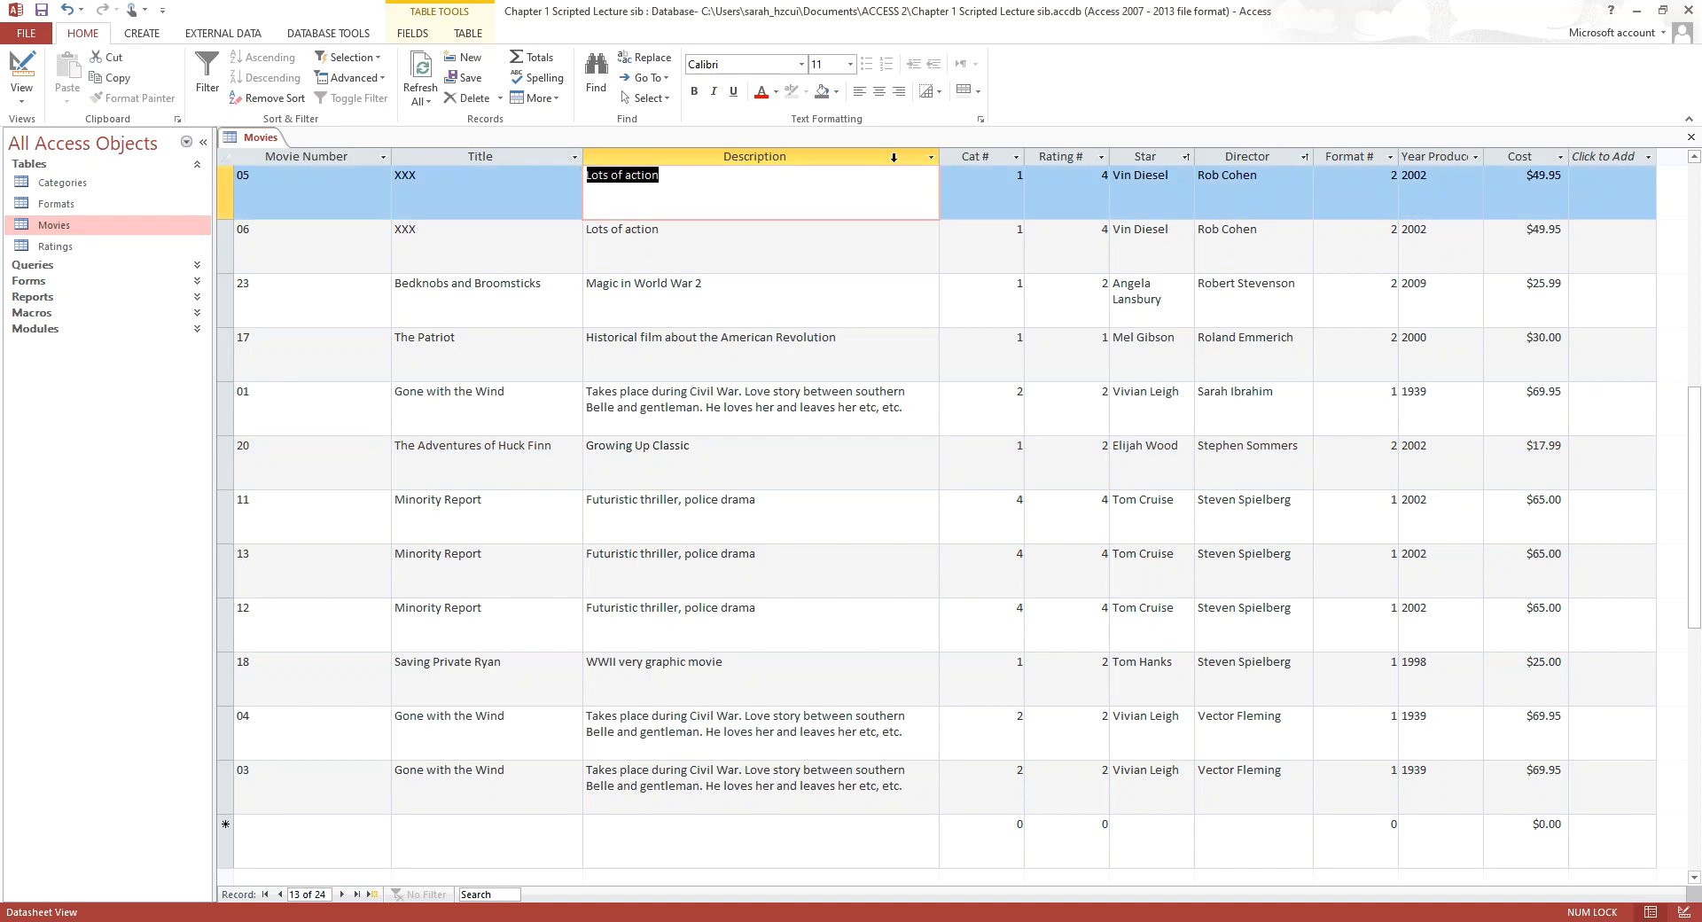
{"action": "left_click", "coordinate": [697, 99]}
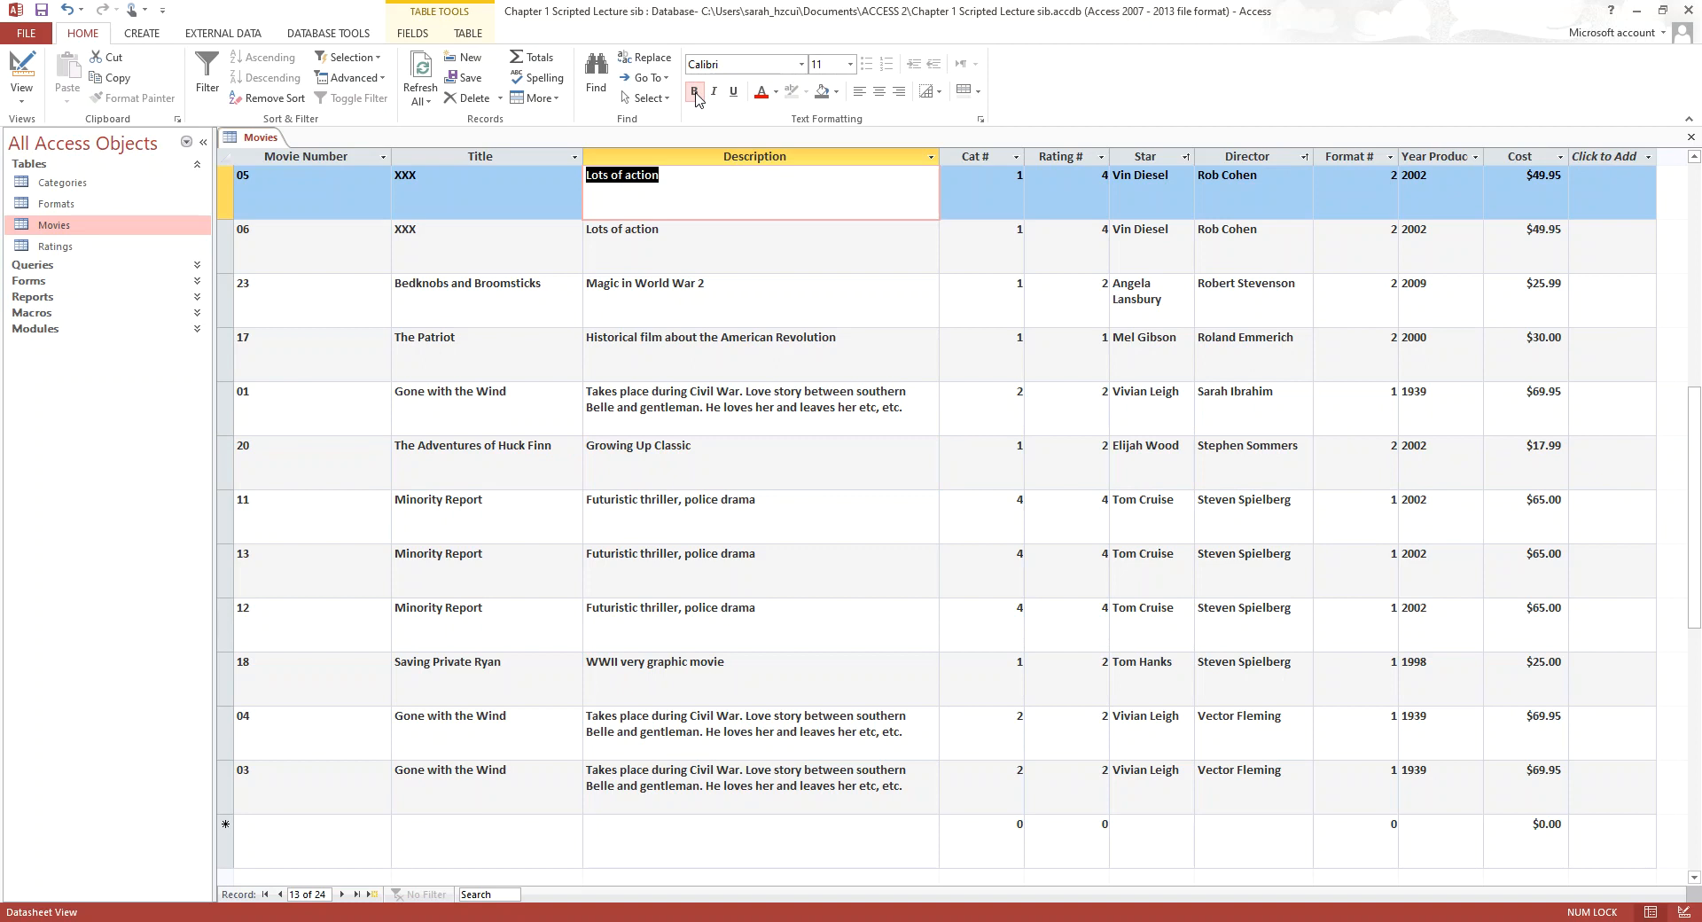
{"action": "left_click", "coordinate": [787, 292]}
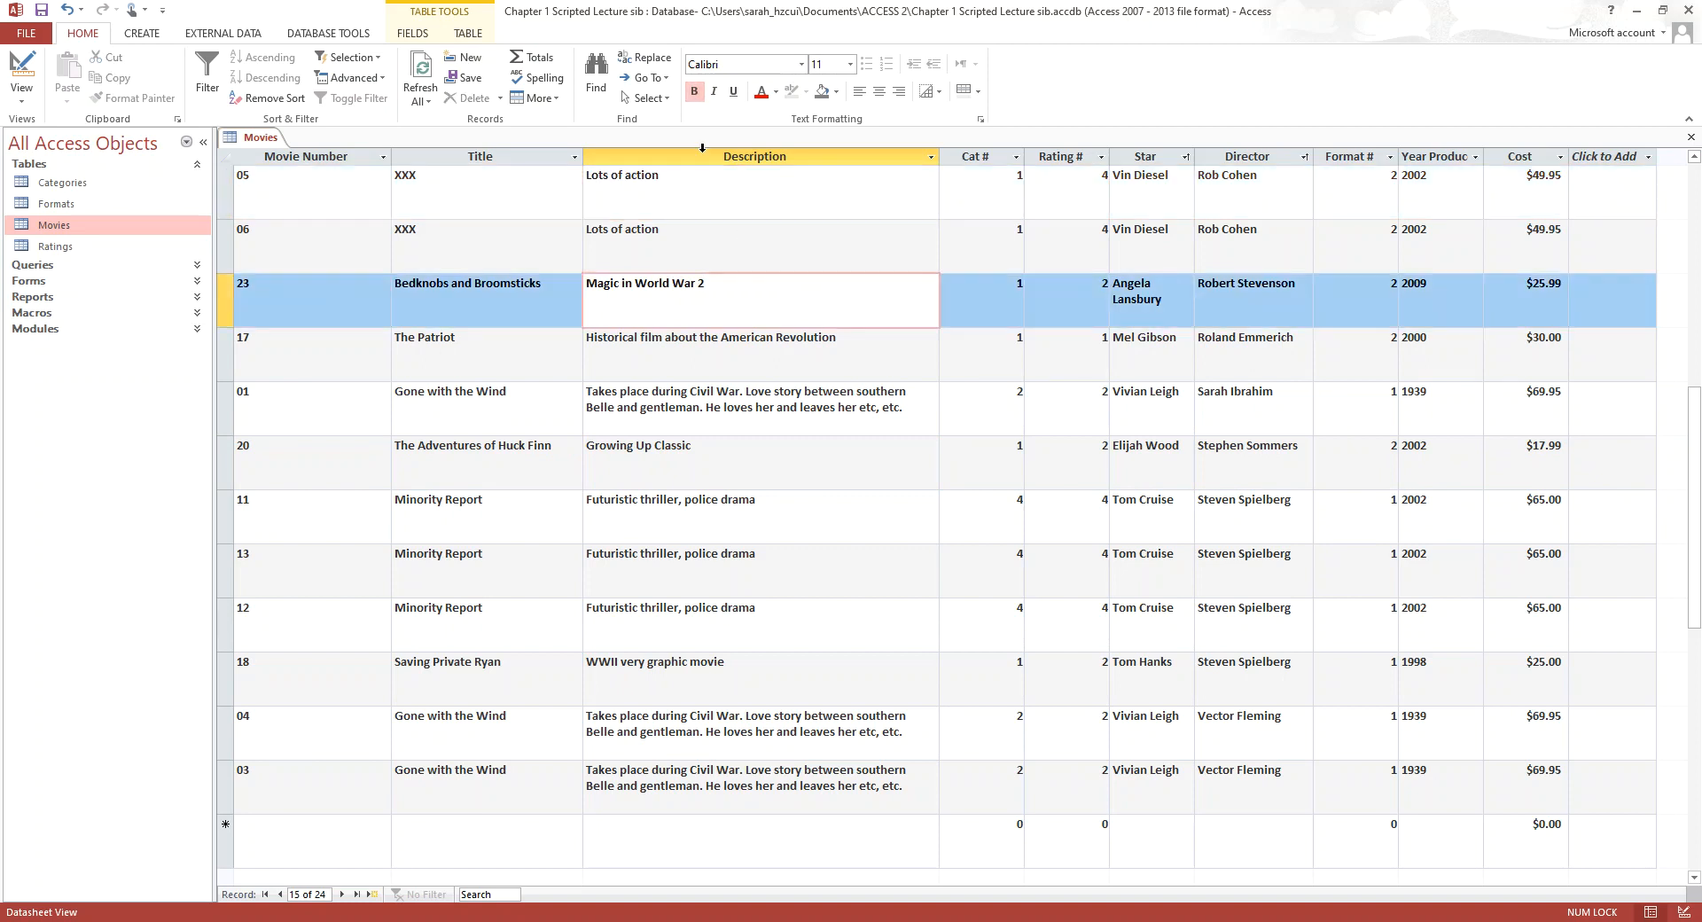
{"action": "left_click", "coordinate": [718, 99]}
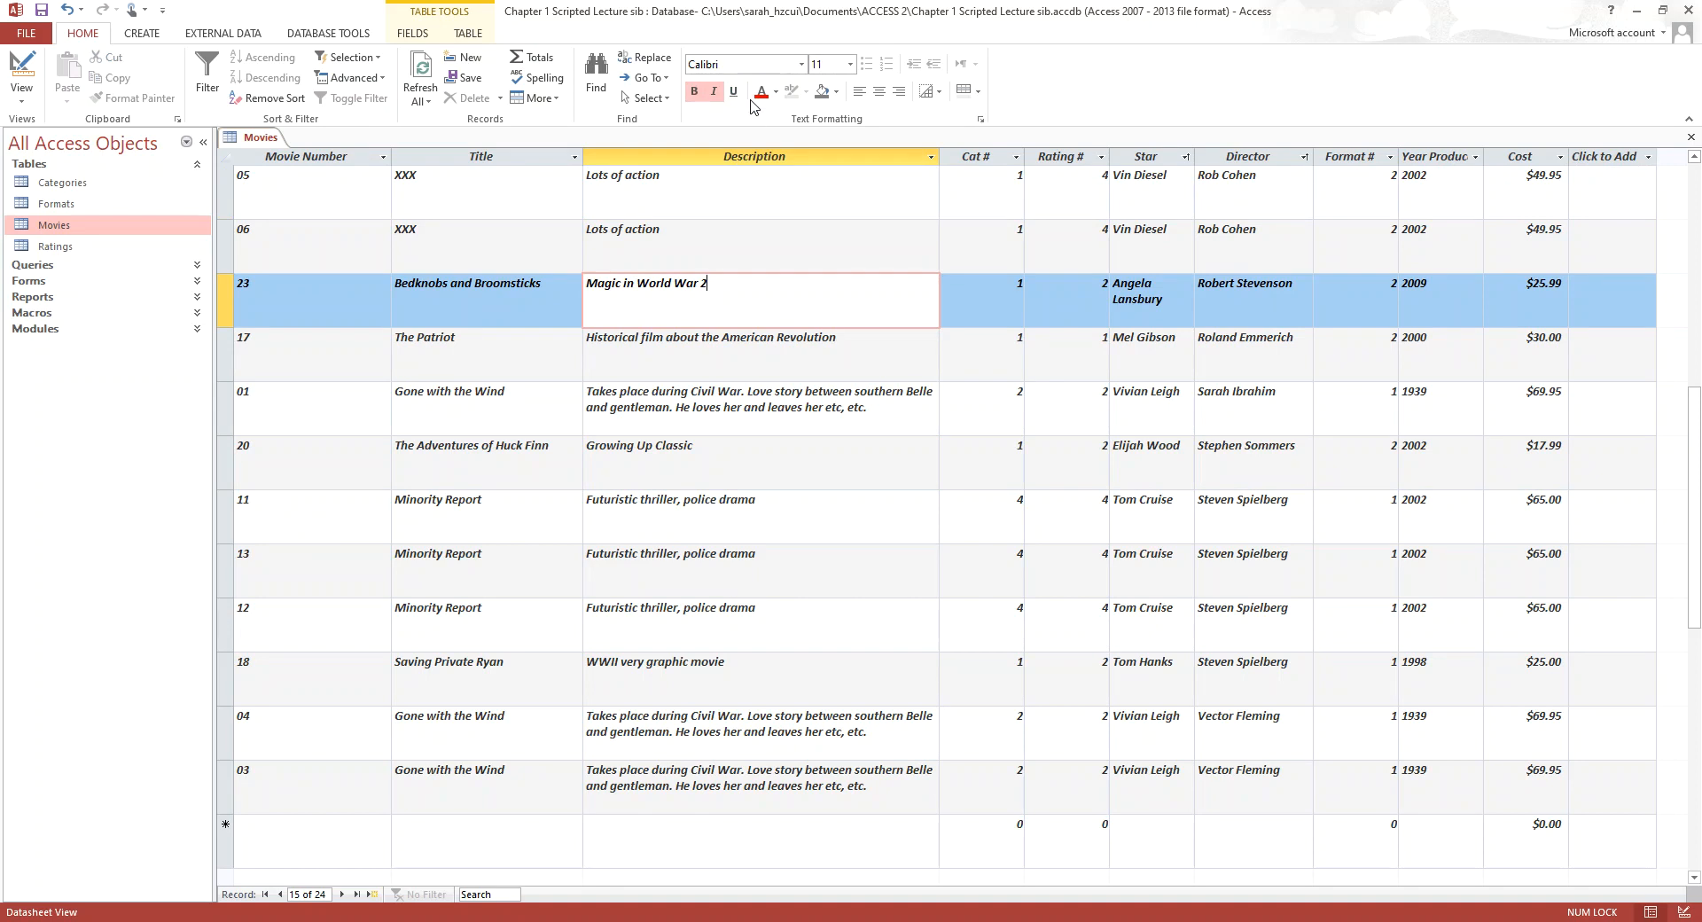
{"action": "left_click", "coordinate": [713, 91]}
{"action": "left_click", "coordinate": [695, 92]}
{"action": "left_click", "coordinate": [774, 410]}
{"action": "scroll", "coordinate": [724, 454], "scroll_direction": "up", "scroll_amount": 4}
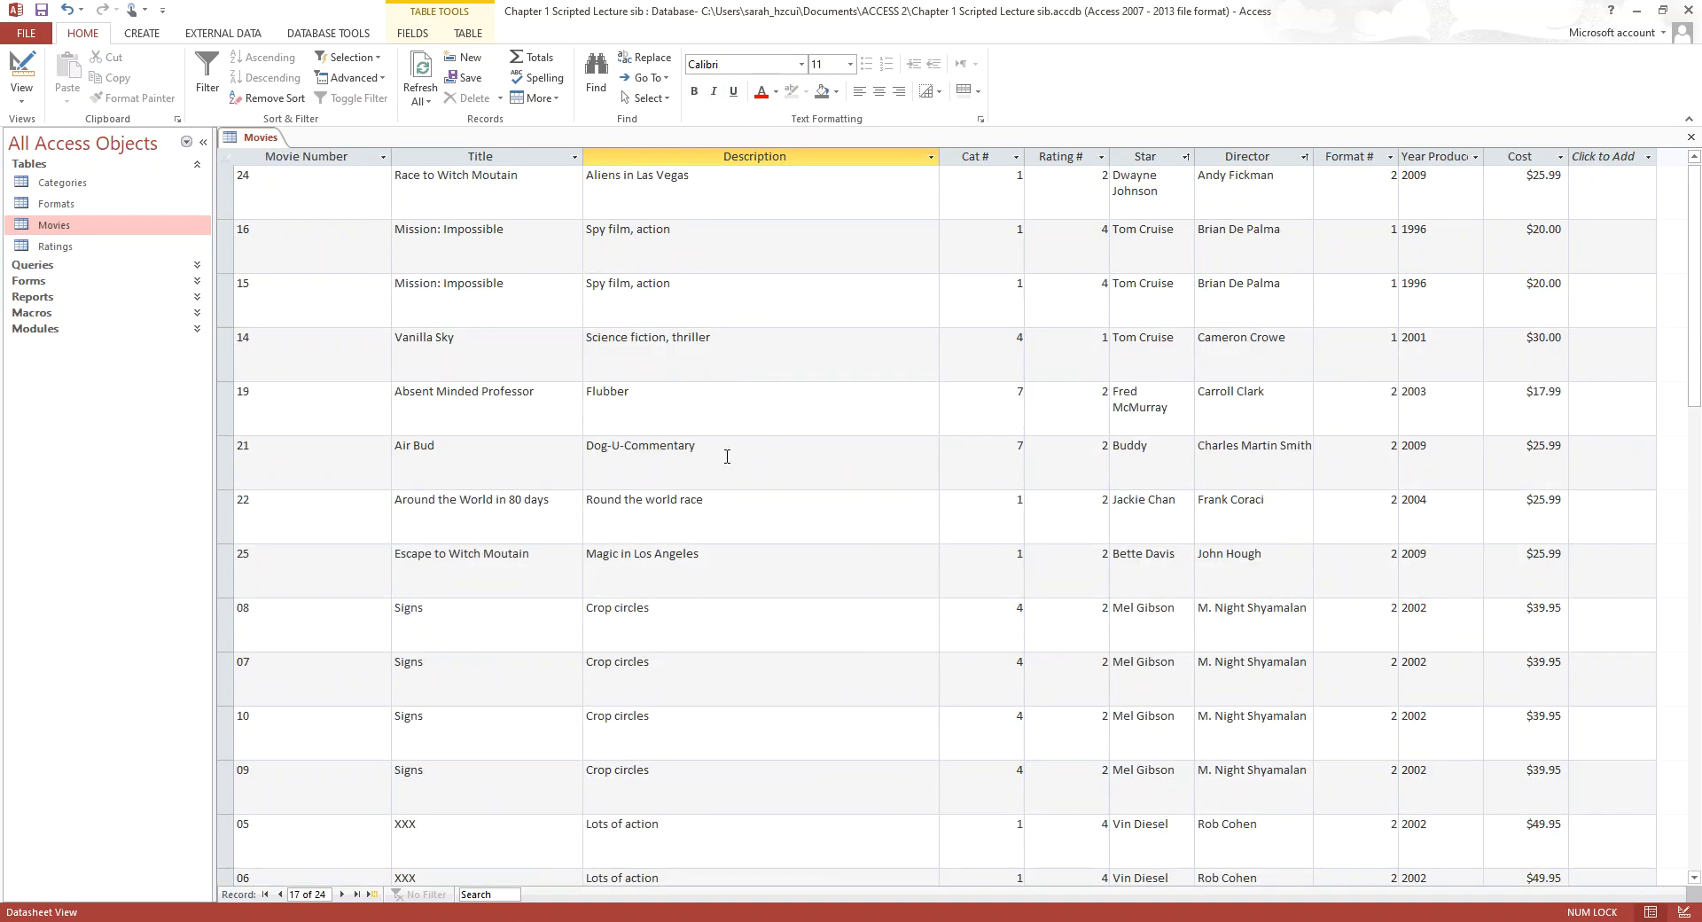
Drag the Description column's right border left to narrow it, then select records 16 and 15's descriptions
{"action": "left_click", "coordinate": [696, 184]}
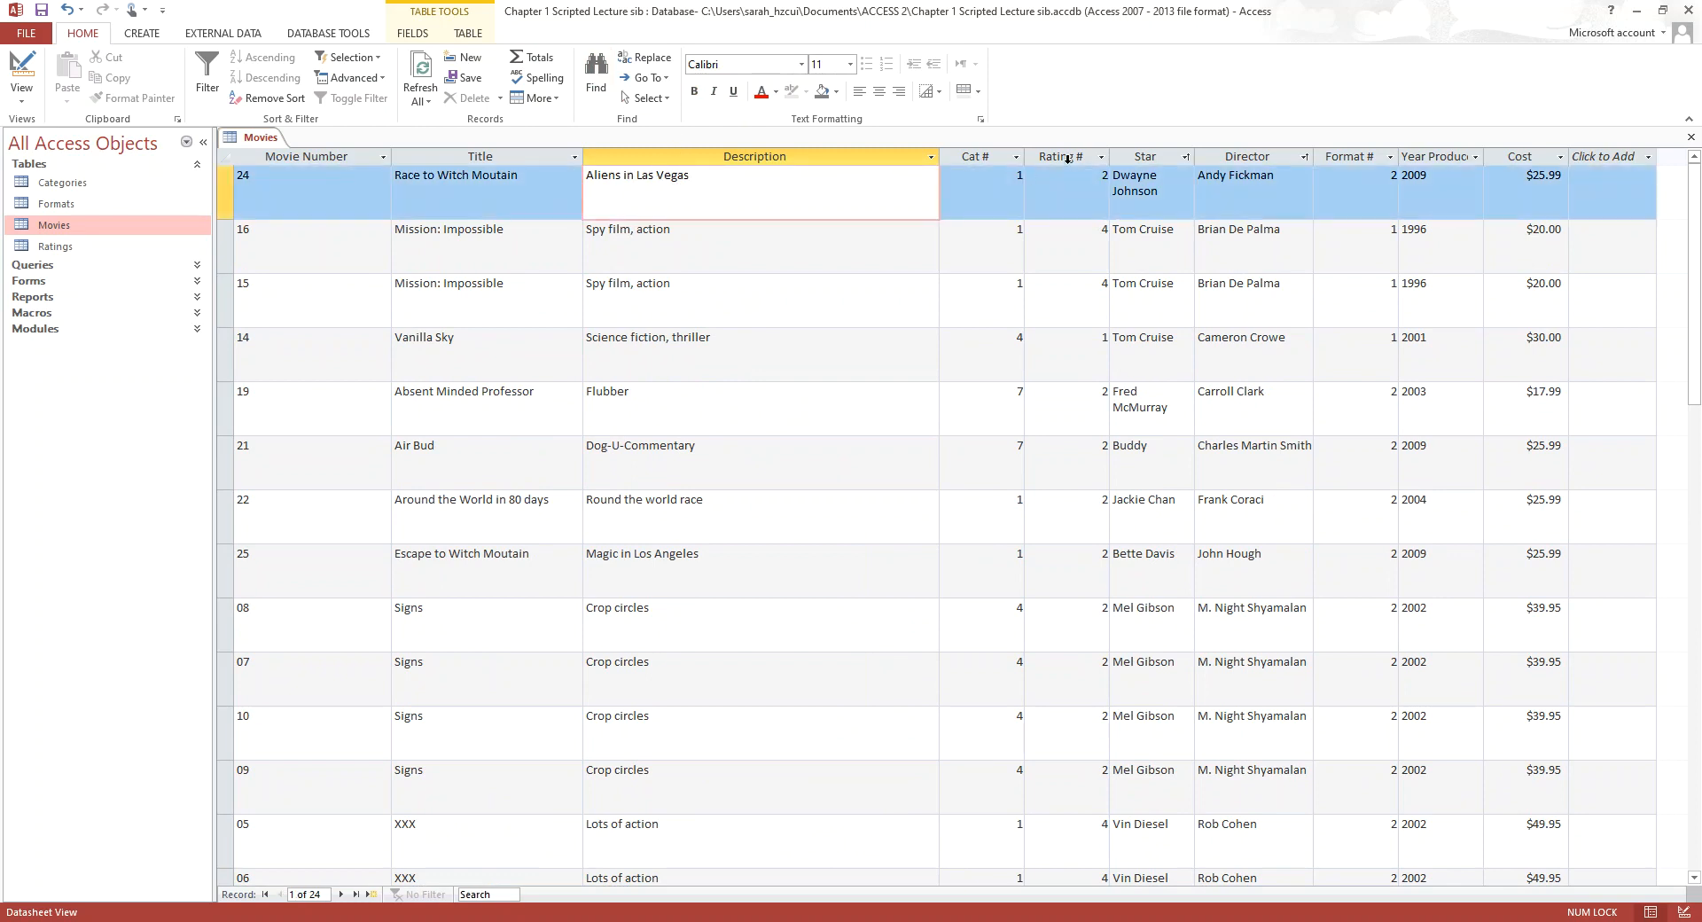
{"action": "left_click_drag", "start_coordinate": [938, 160], "coordinate": [813, 165]}
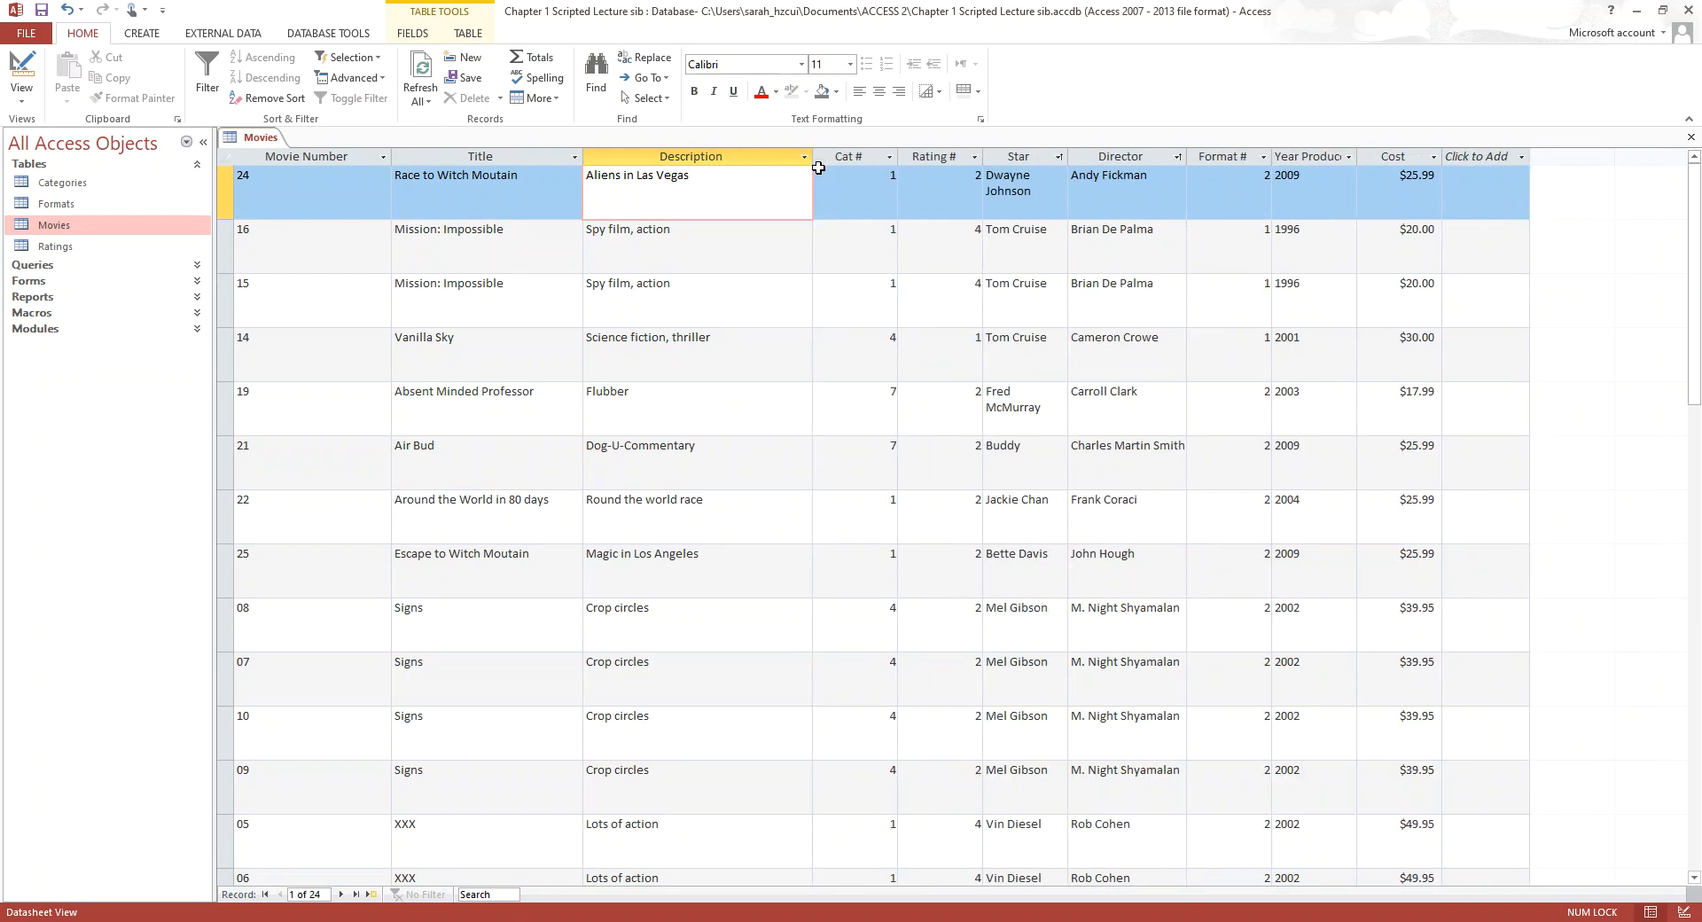
{"action": "left_click", "coordinate": [695, 236]}
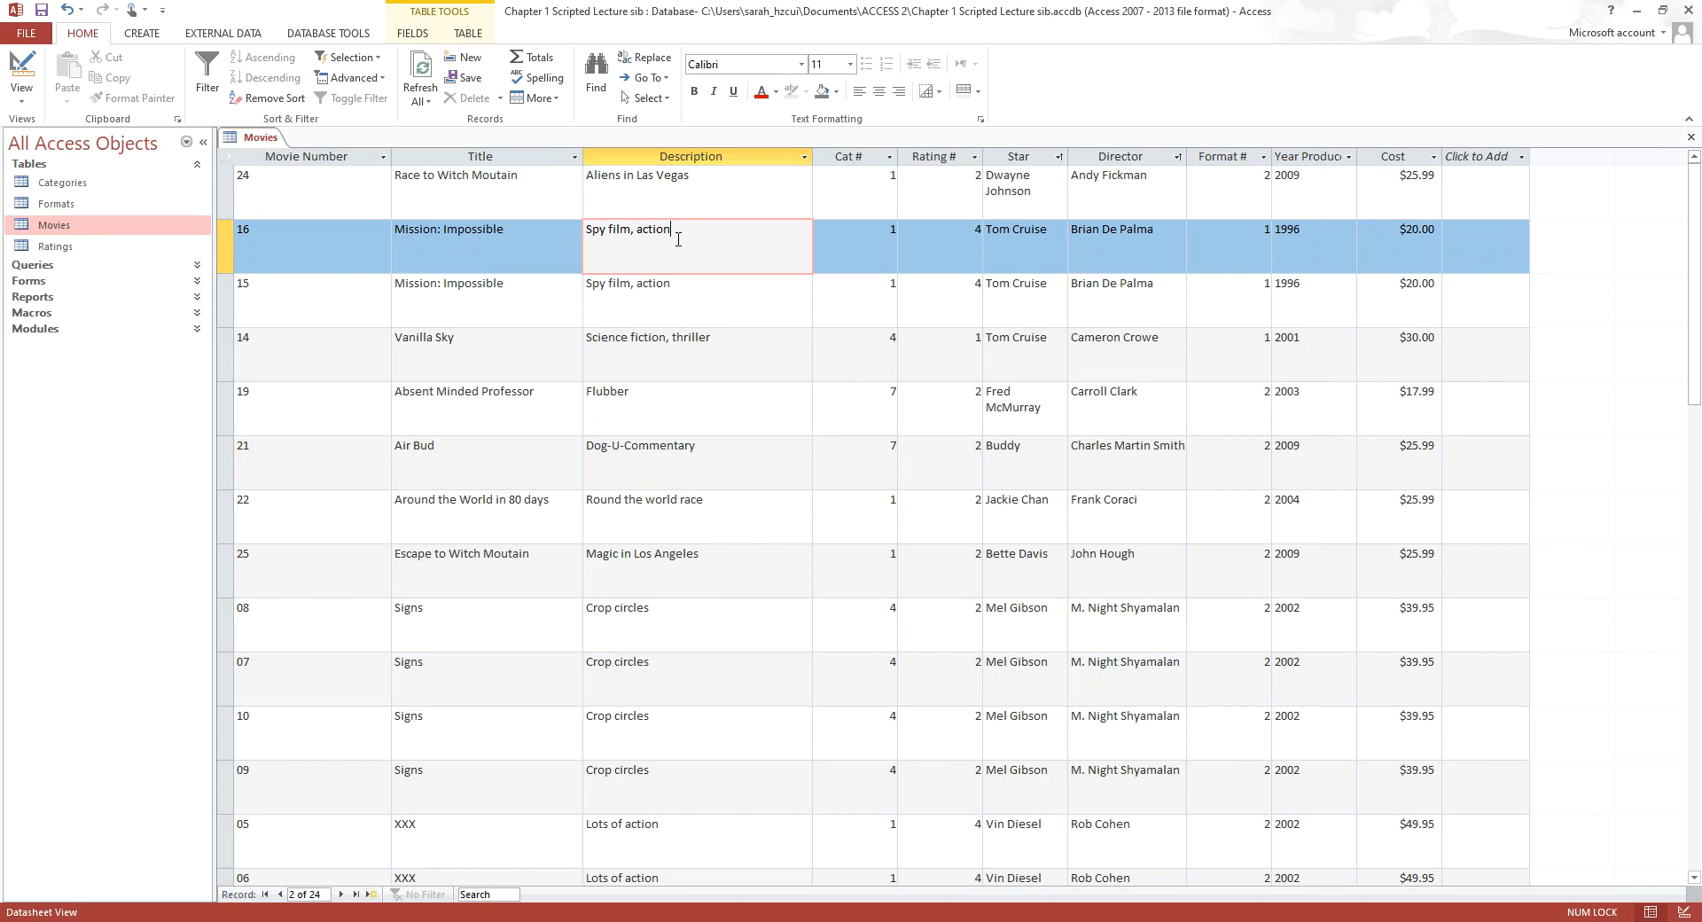
{"action": "left_click", "coordinate": [690, 289]}
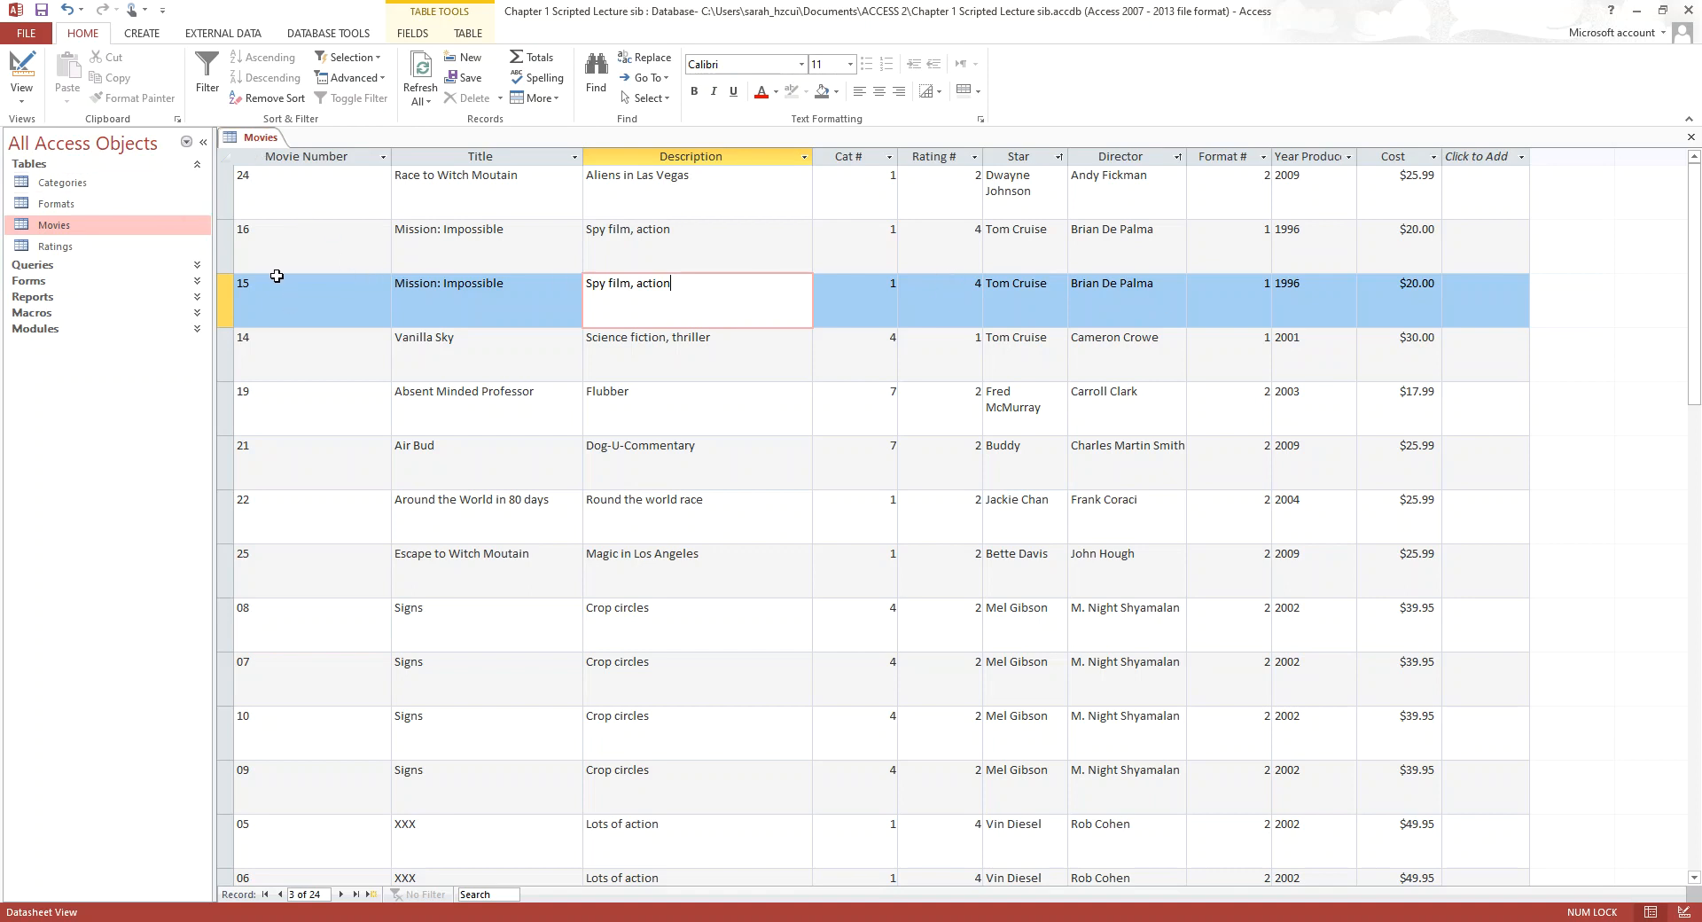
Clear the sort, then sort by Director A to Z, Z to A, and A to Z again
{"action": "left_click", "coordinate": [275, 98]}
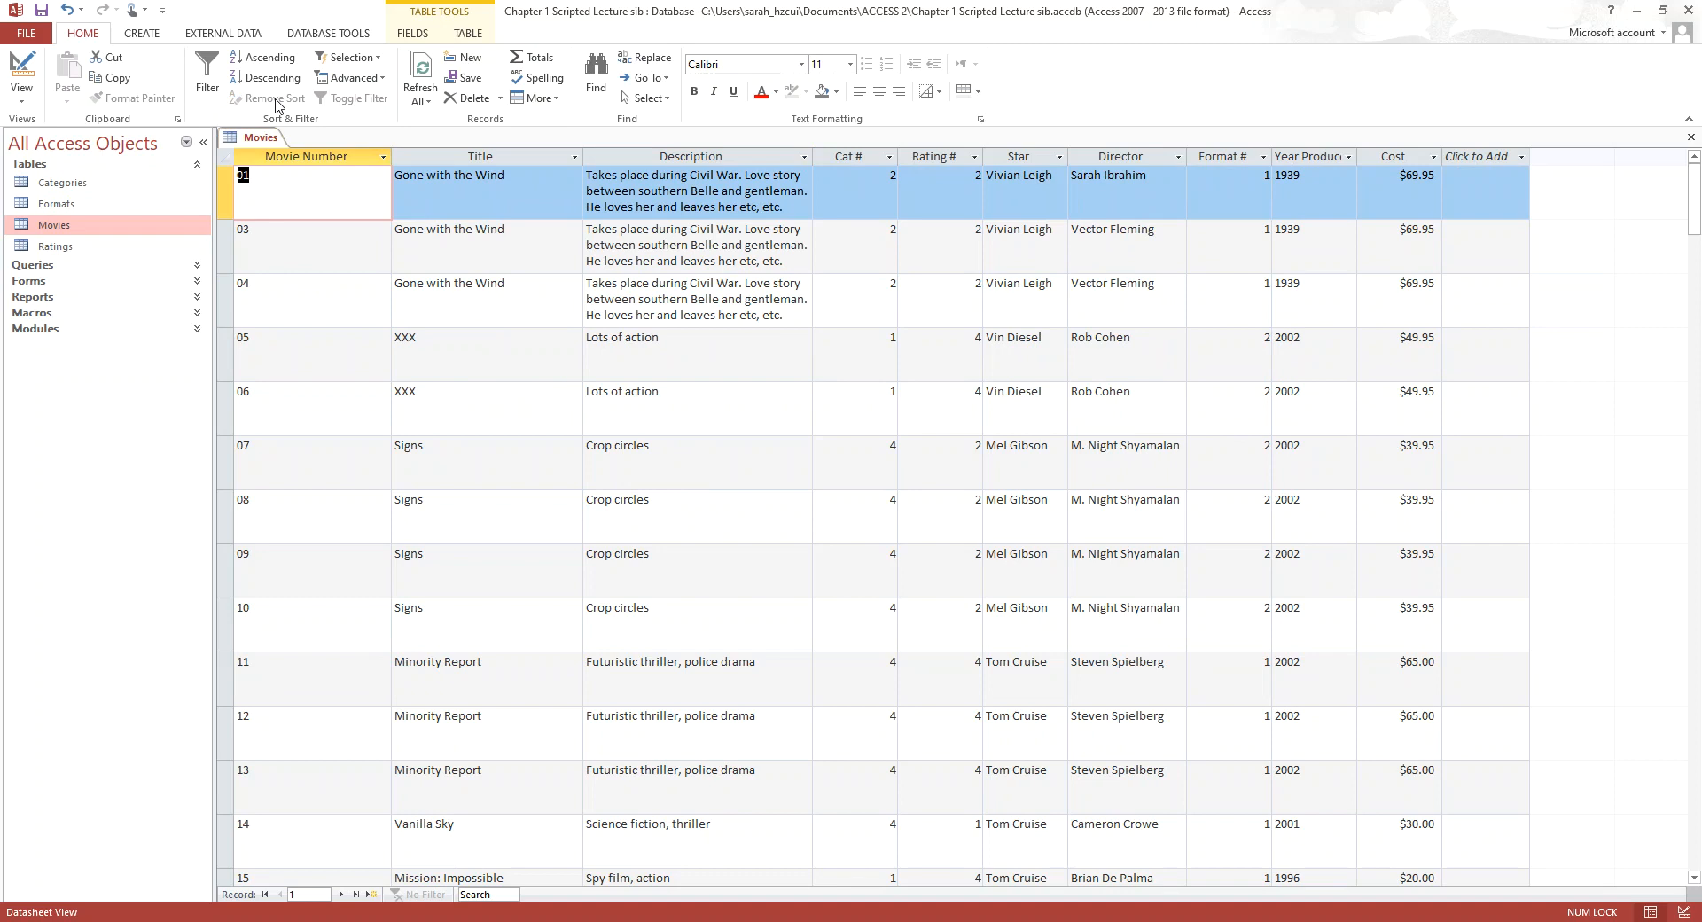
{"action": "left_click", "coordinate": [1170, 175]}
{"action": "left_click", "coordinate": [1179, 157]}
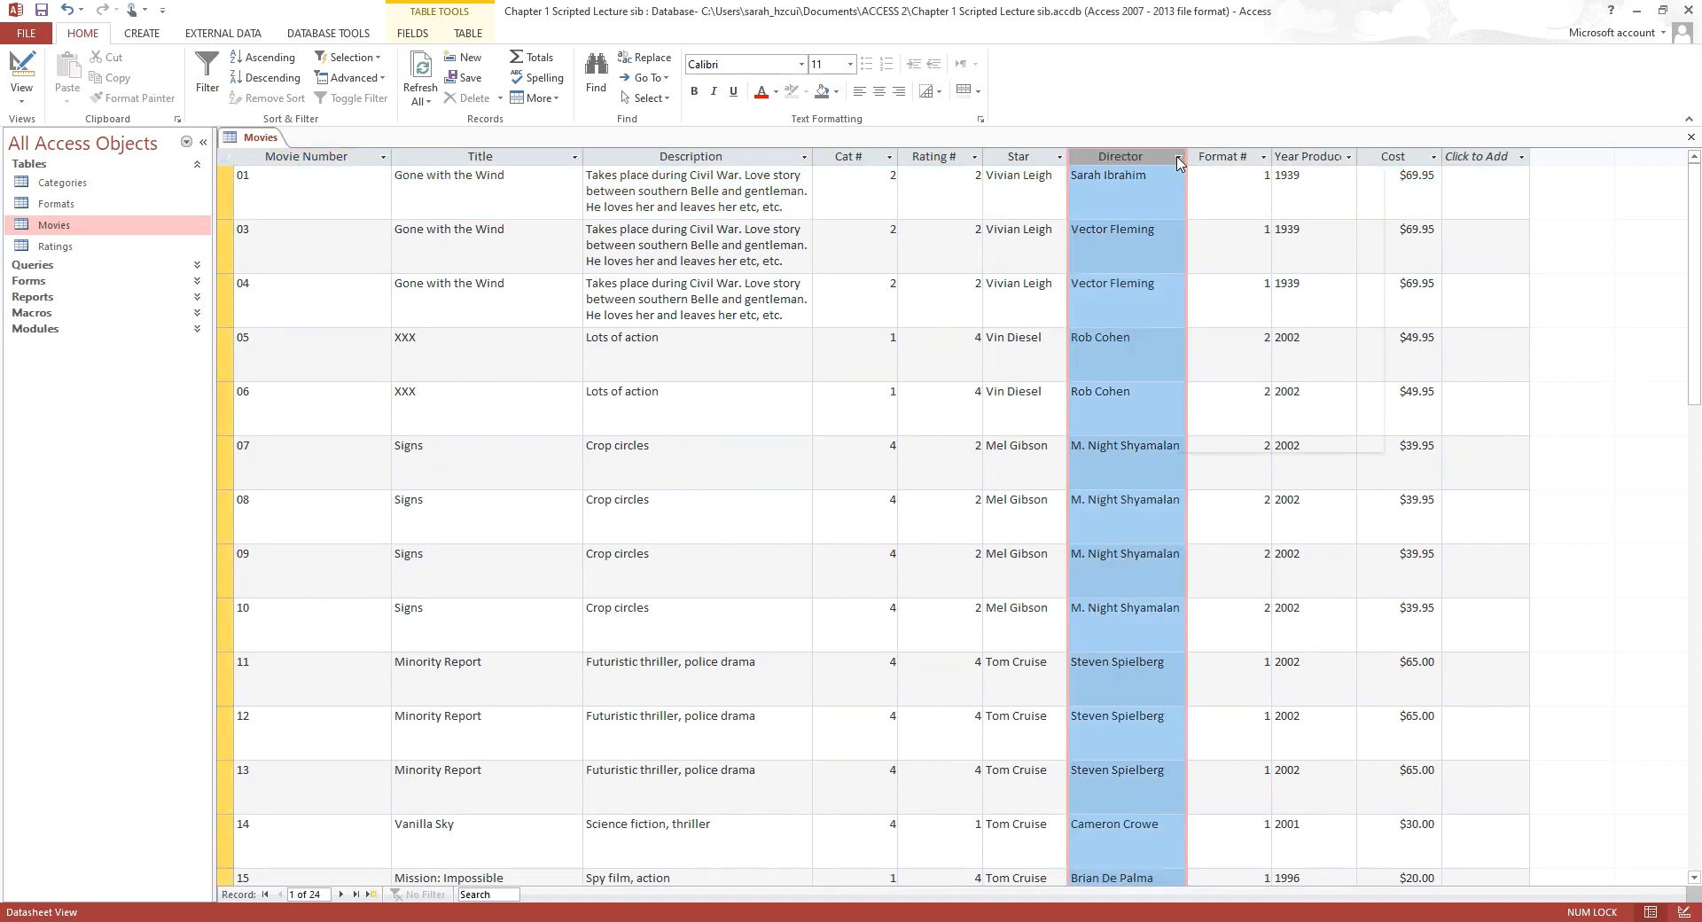
{"action": "left_click", "coordinate": [1218, 181]}
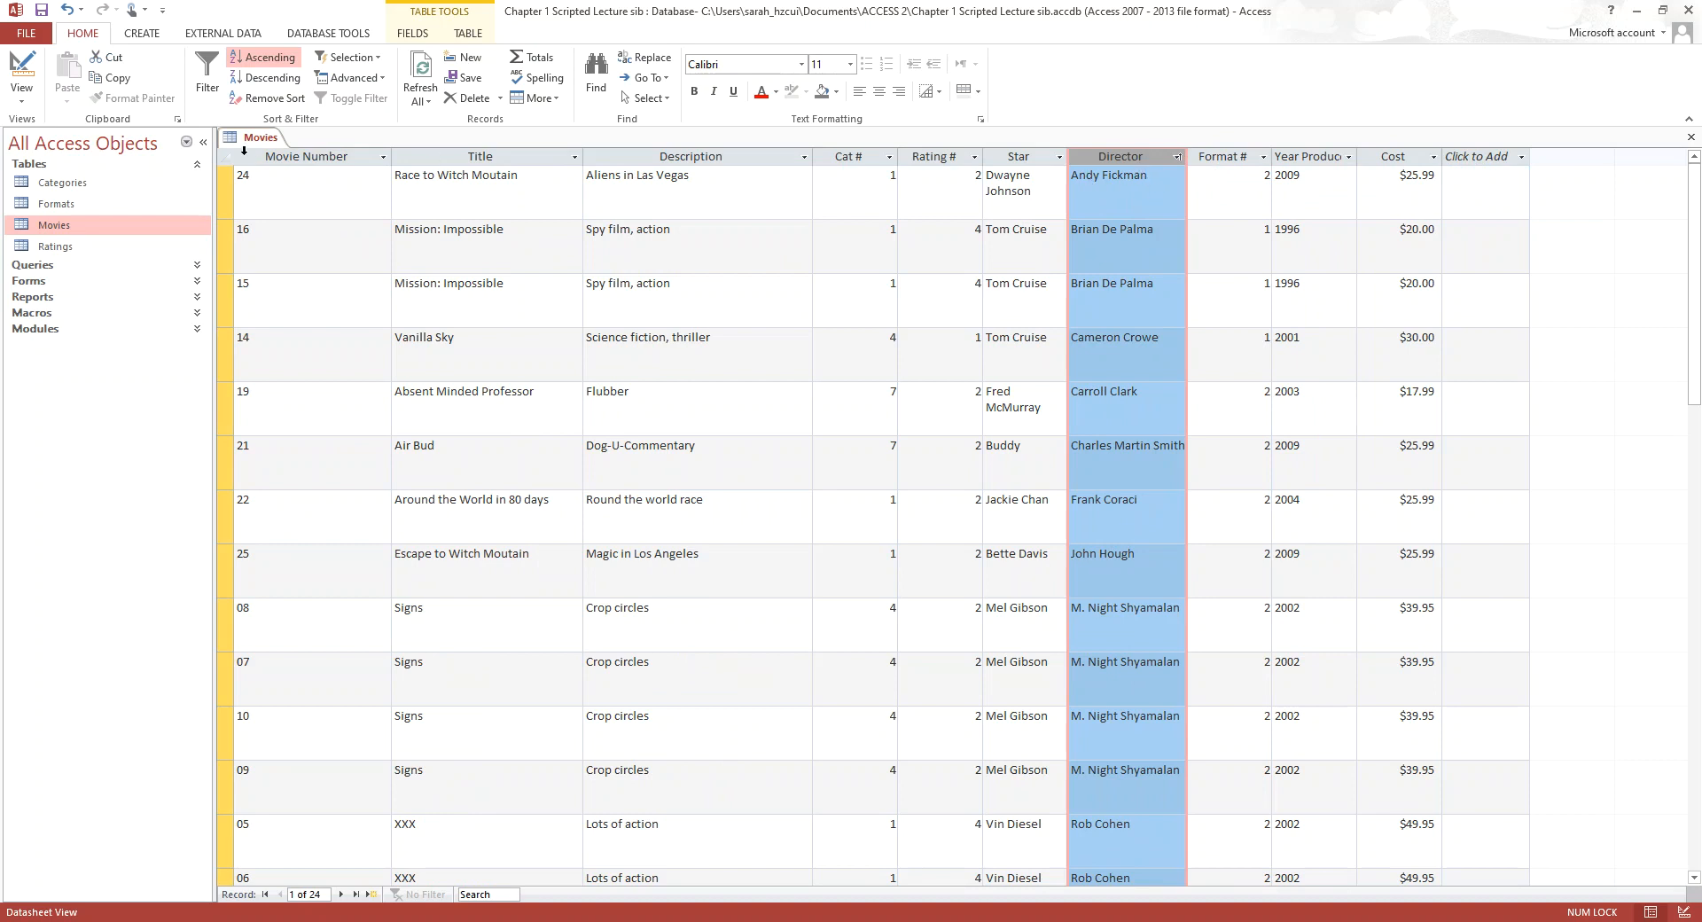
{"action": "left_click", "coordinate": [263, 79]}
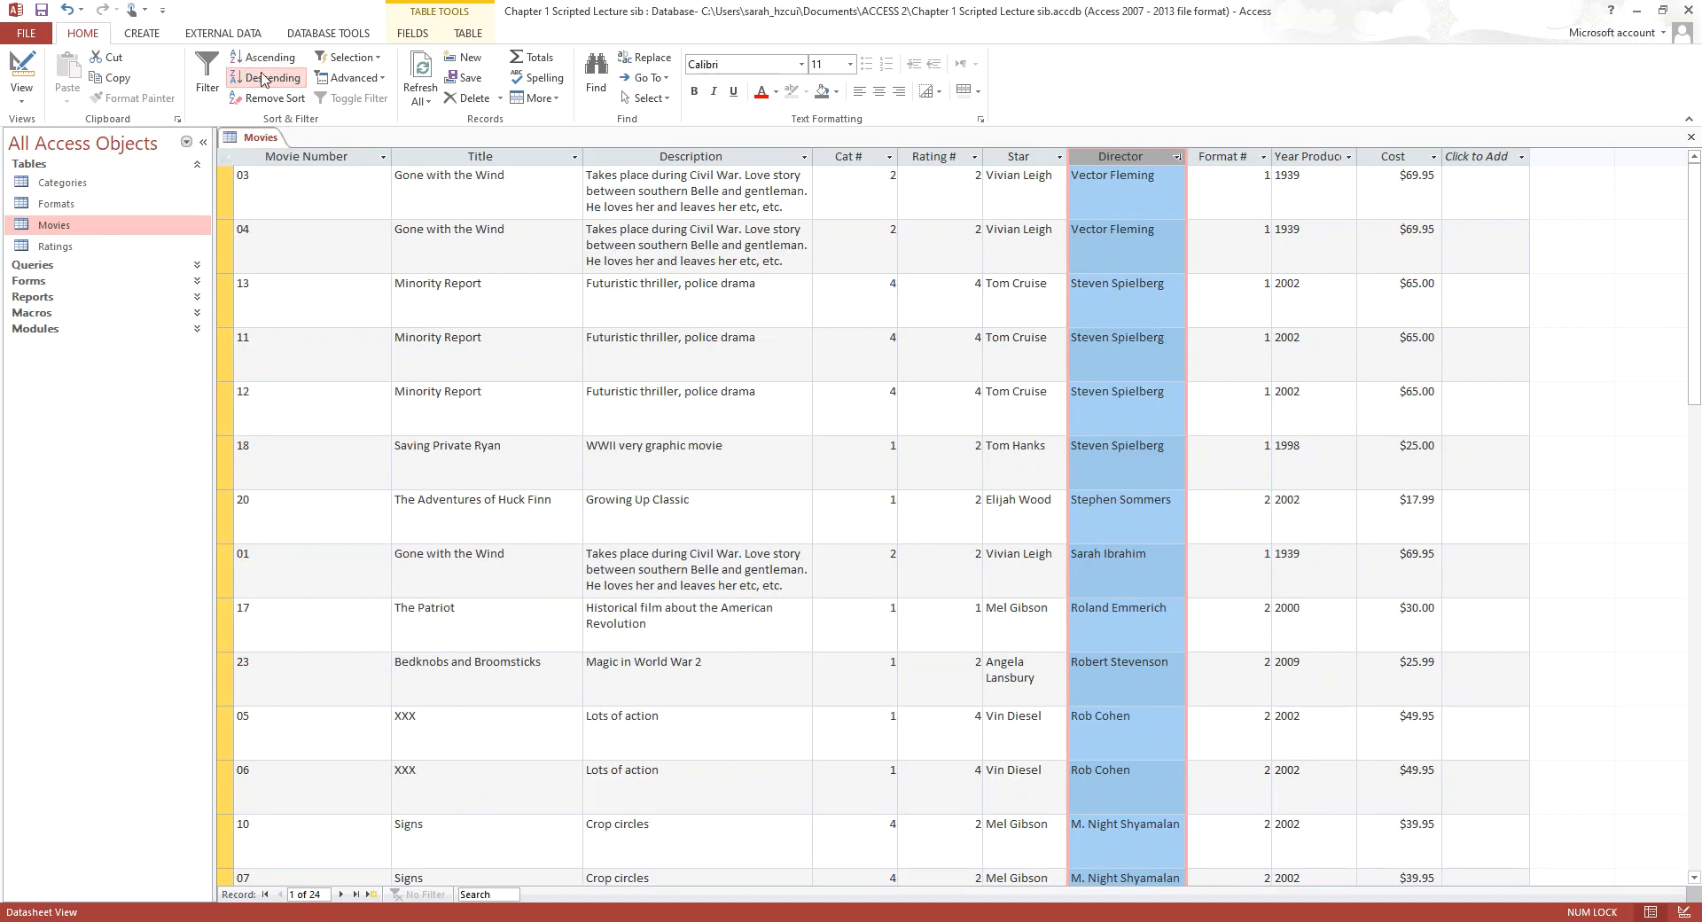
{"action": "left_click", "coordinate": [263, 59]}
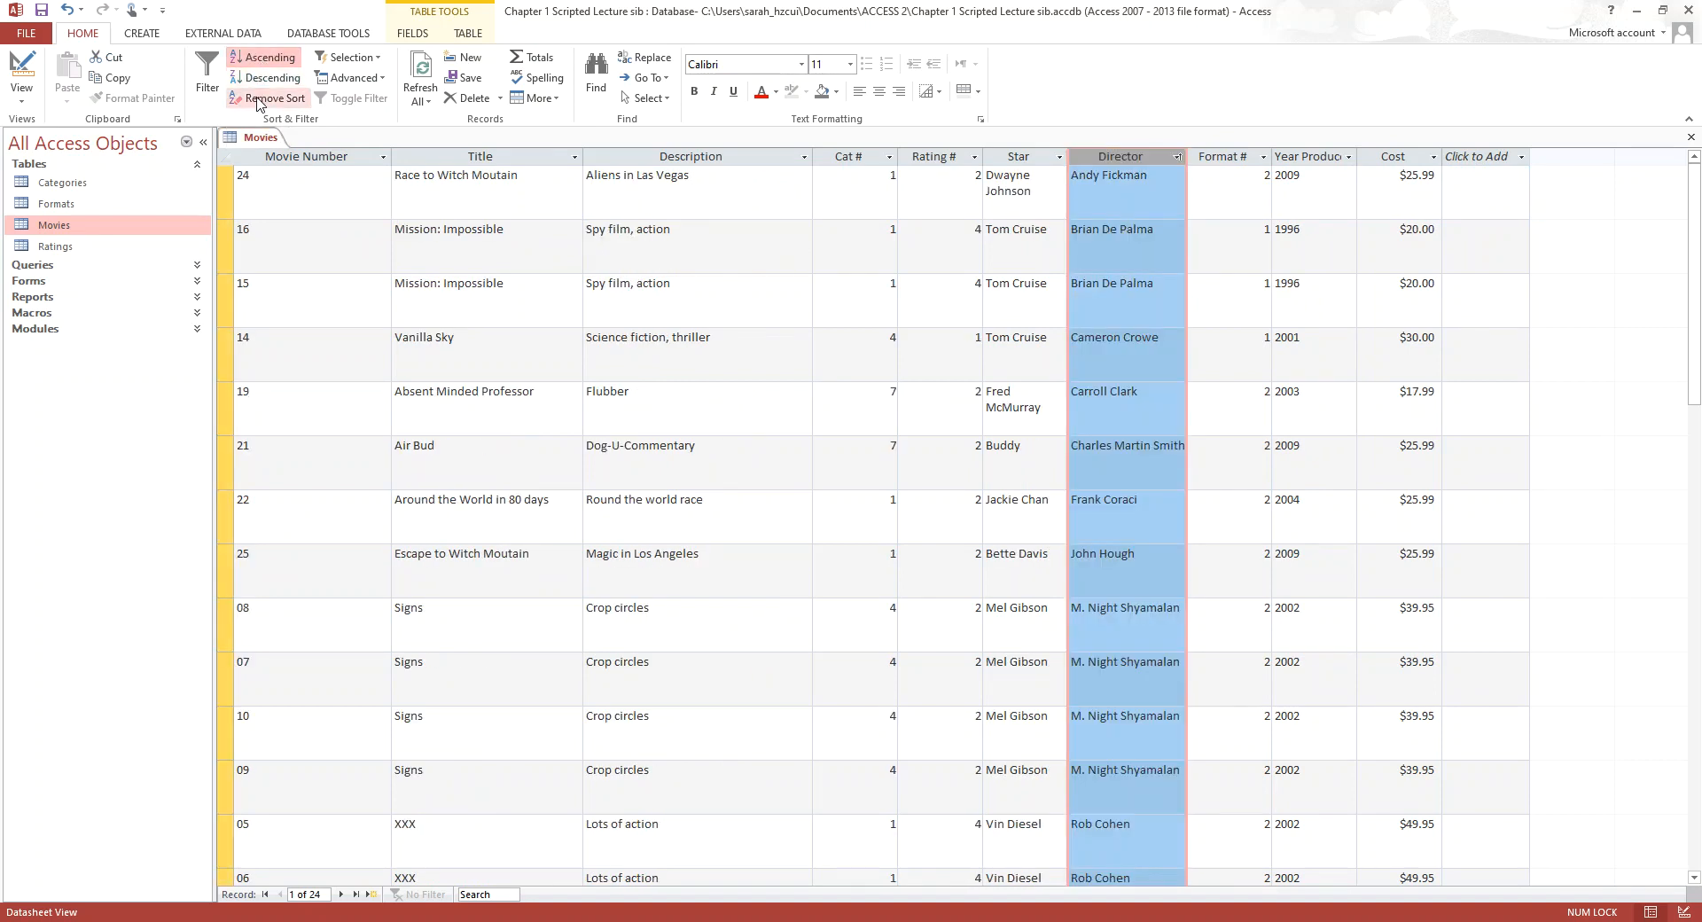
Remove all sorting to restore Movie Number order, then check records 04 and 06
{"action": "left_click", "coordinate": [258, 101]}
{"action": "left_click", "coordinate": [1116, 282]}
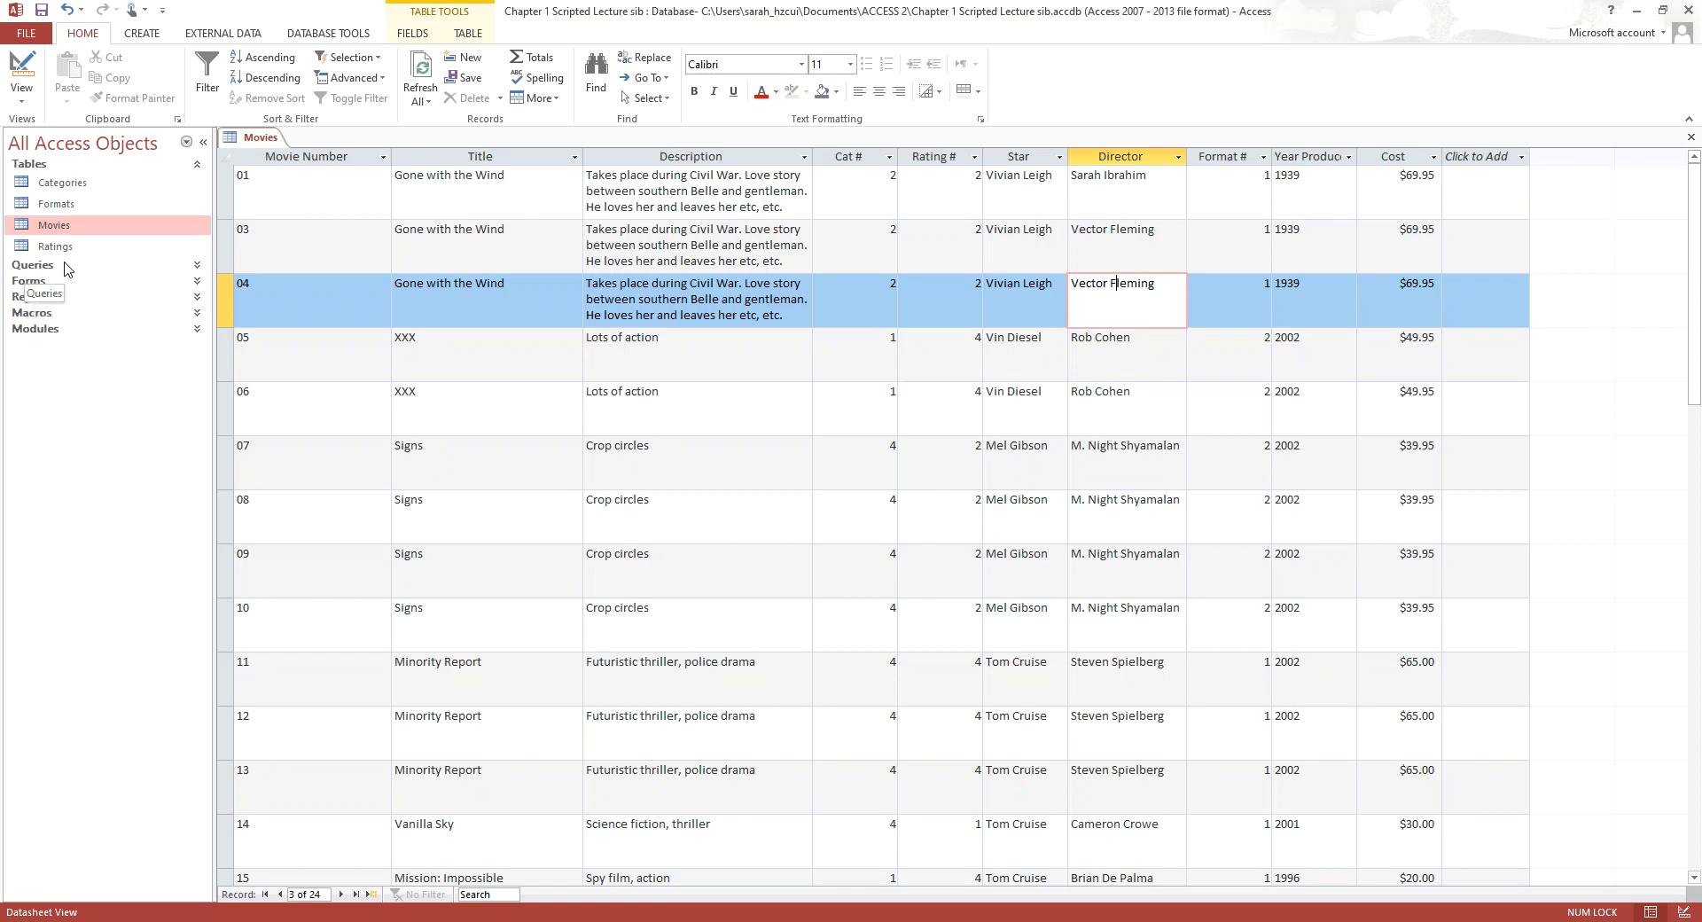
{"action": "left_click", "coordinate": [641, 318]}
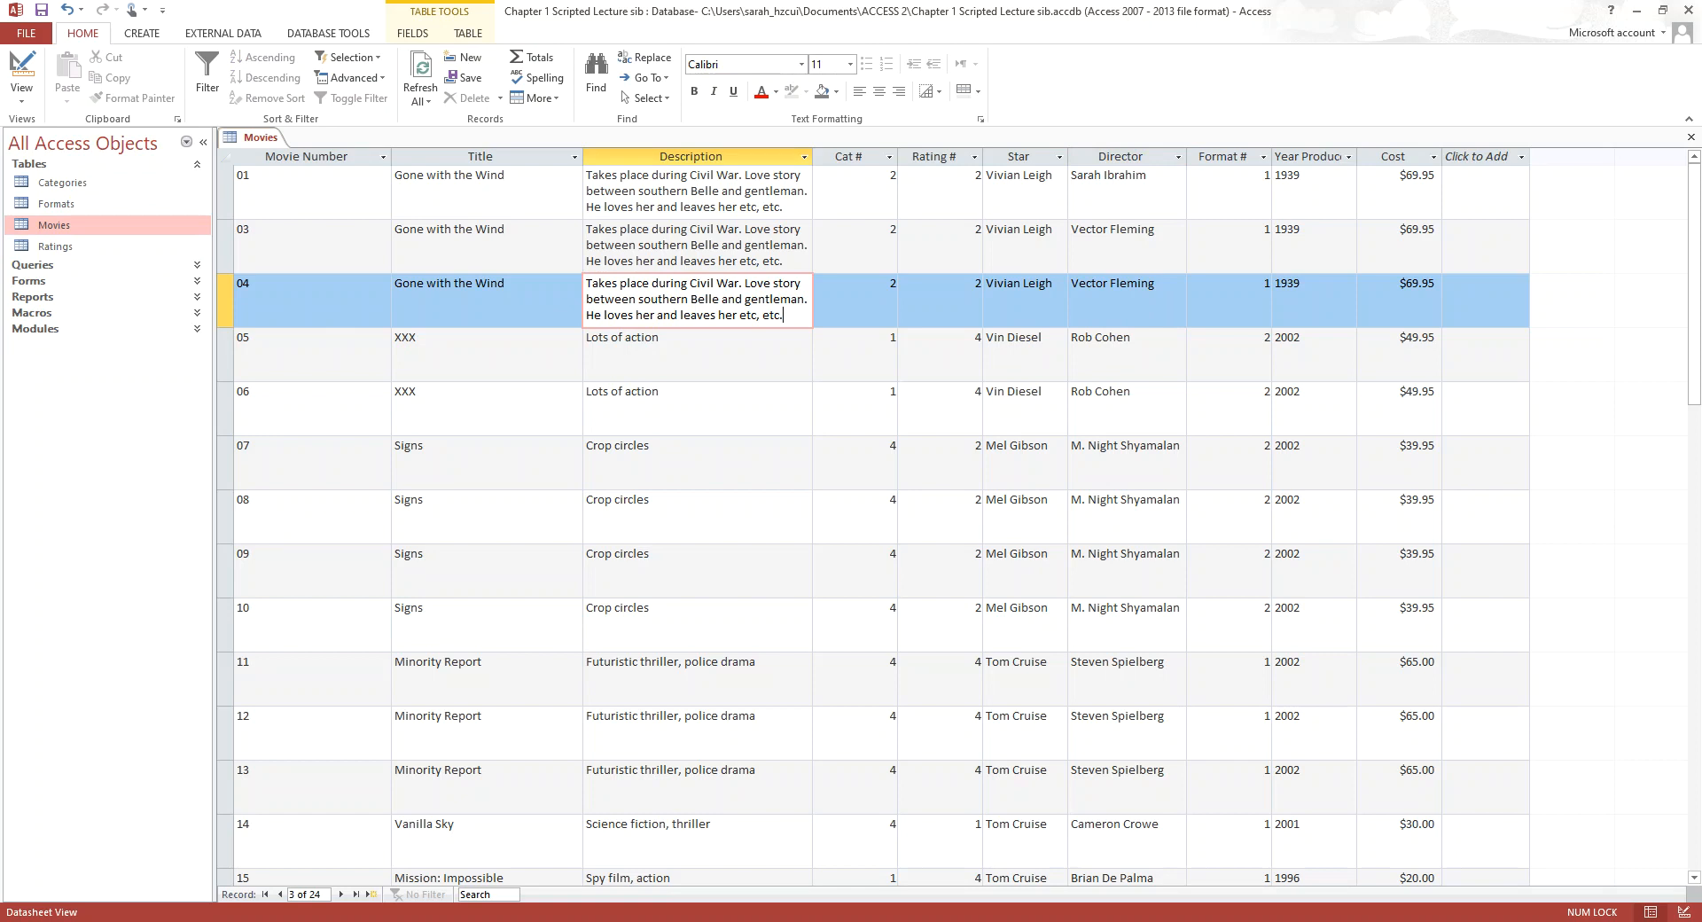
{"action": "left_click", "coordinate": [1030, 404]}
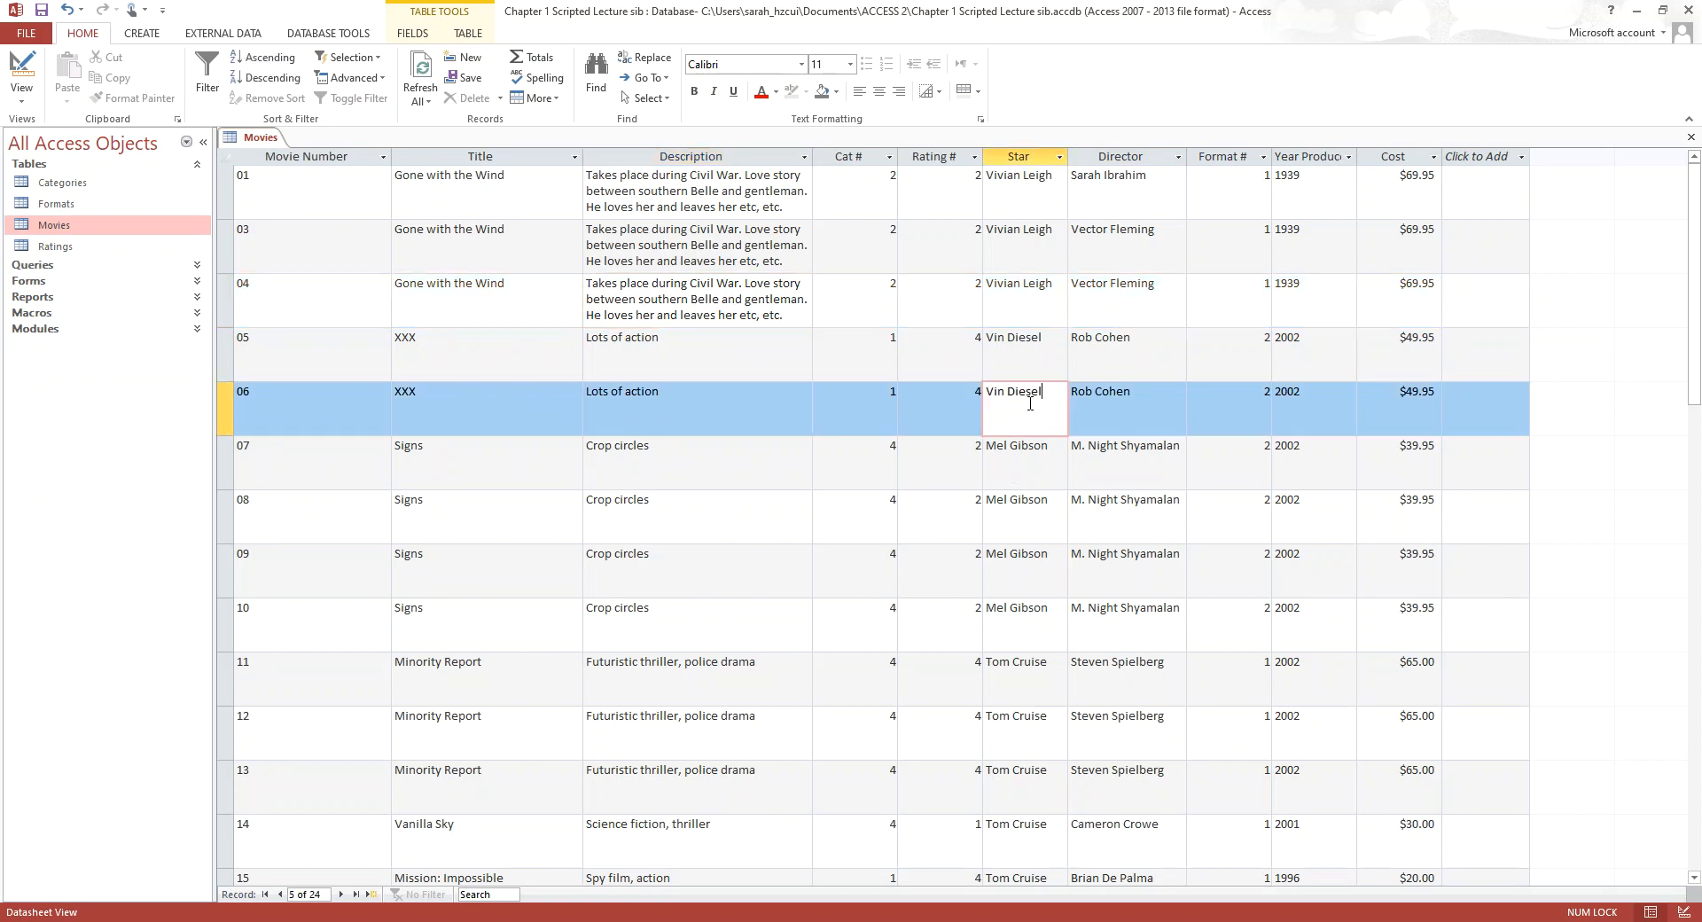